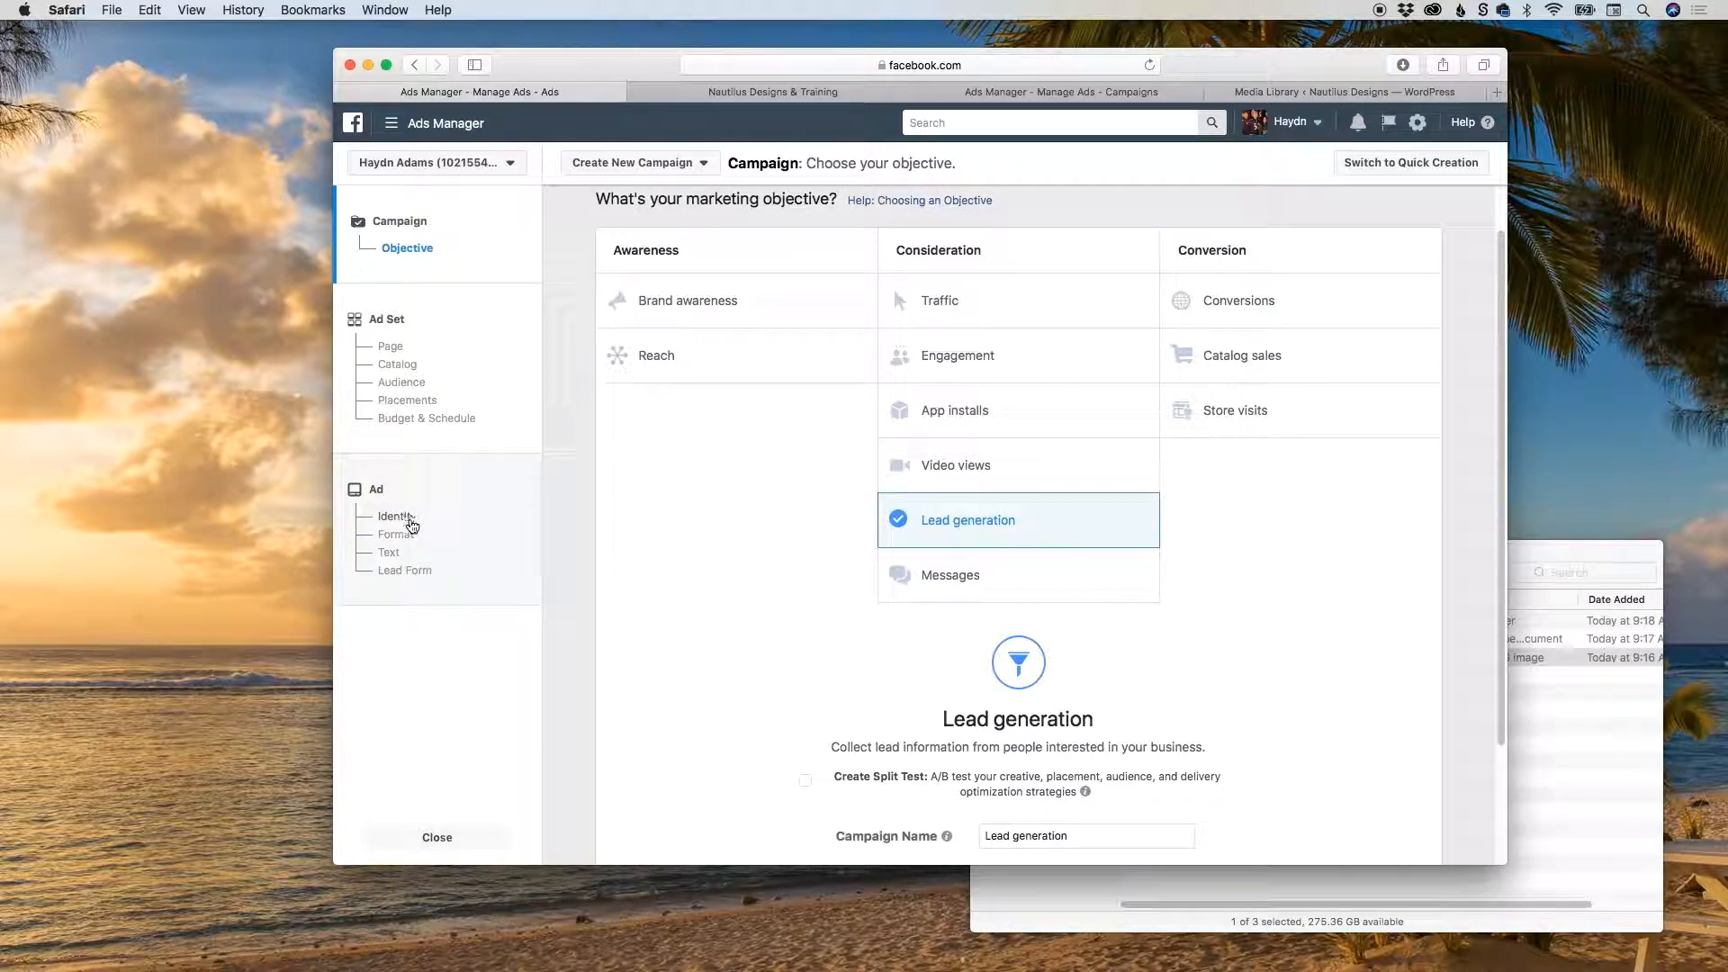
Review the new ad's lead form section and the Questions settings of the "7 Powerful Tips v1-copy" form, collapsing the questions.
left_click(418, 573)
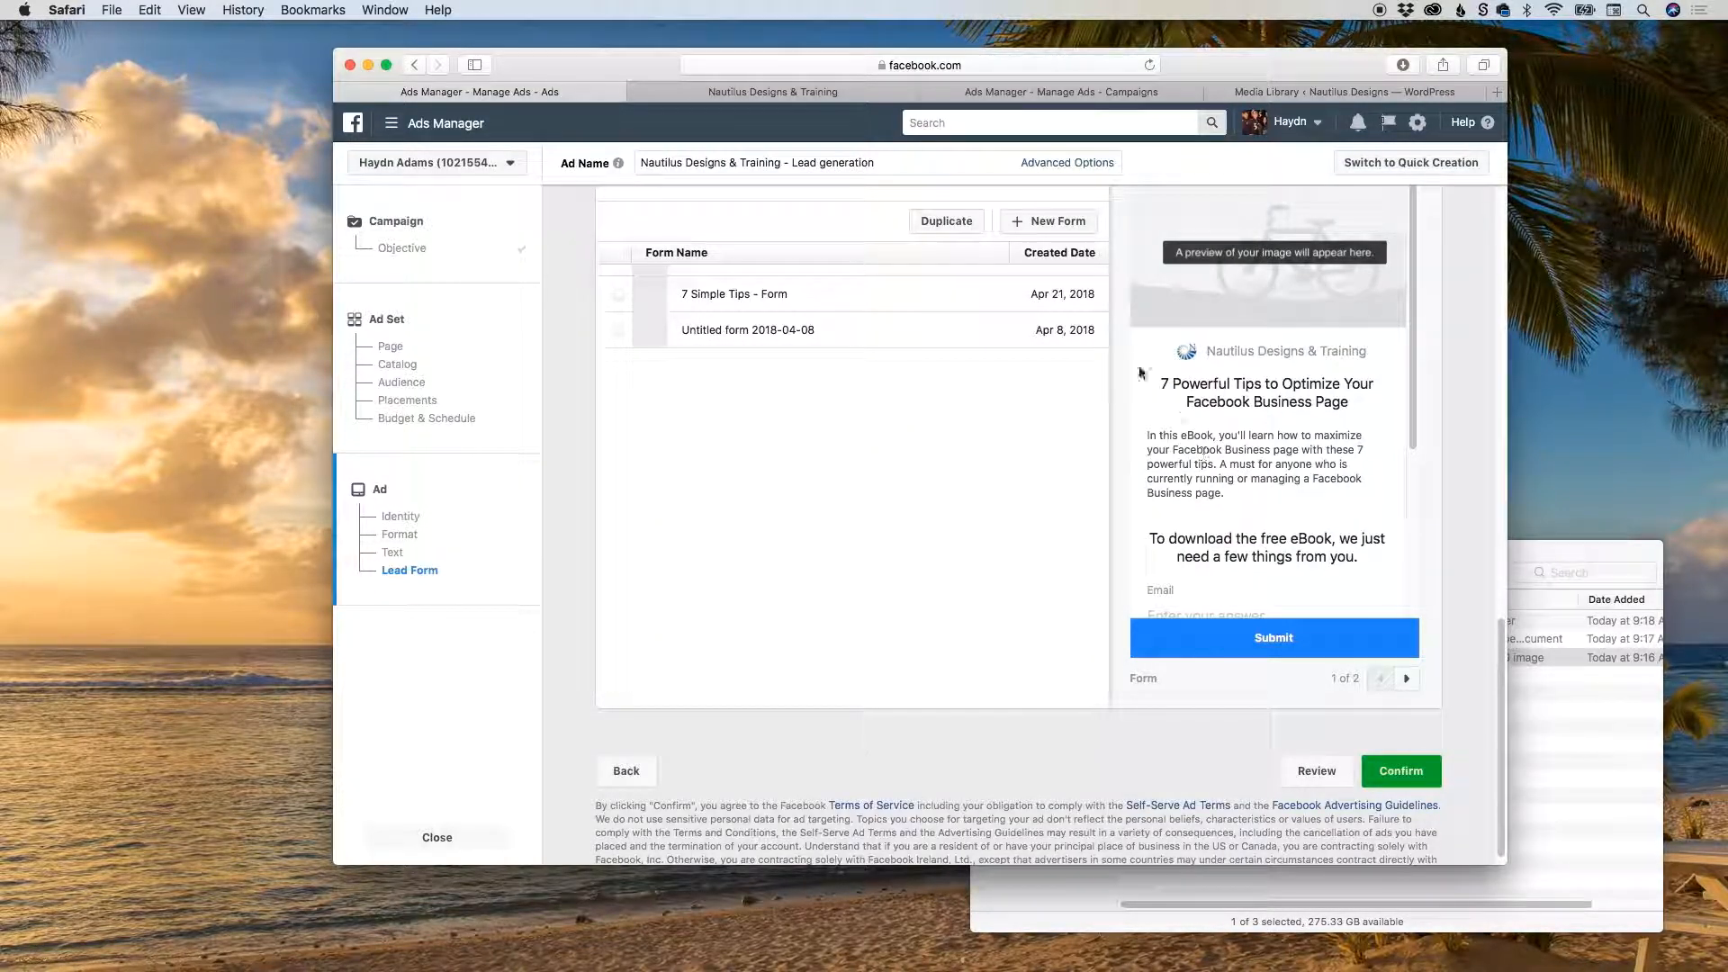
left_click(783, 88)
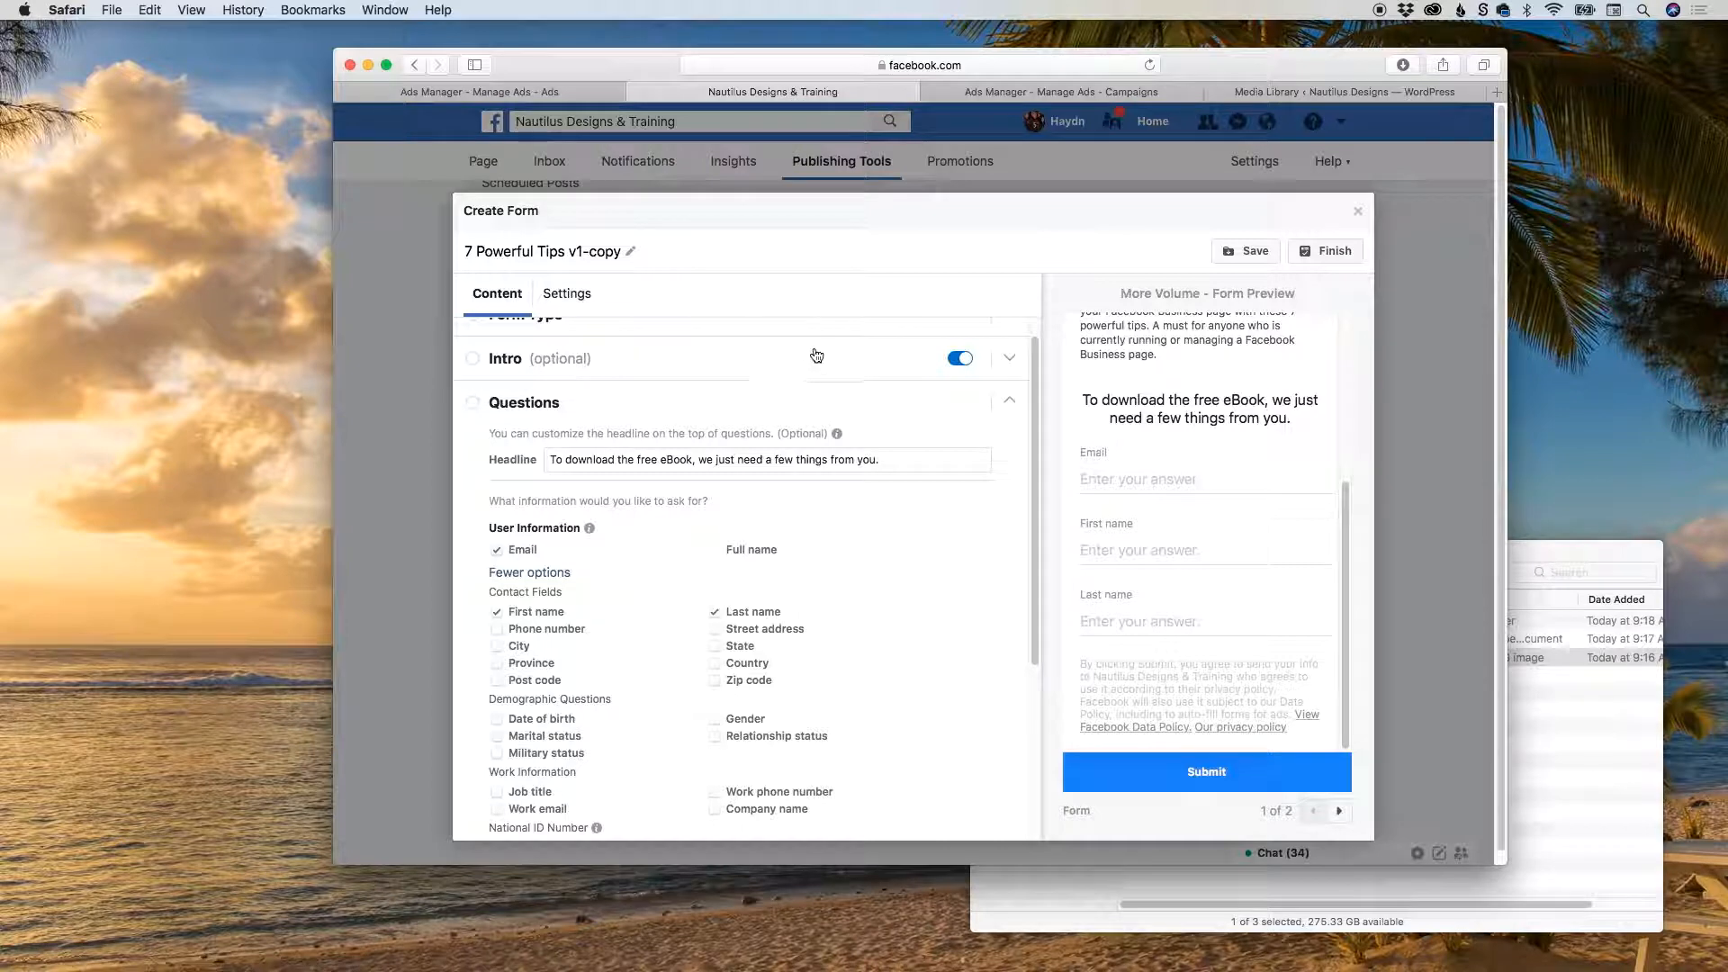
scroll(810, 356, "up", 1)
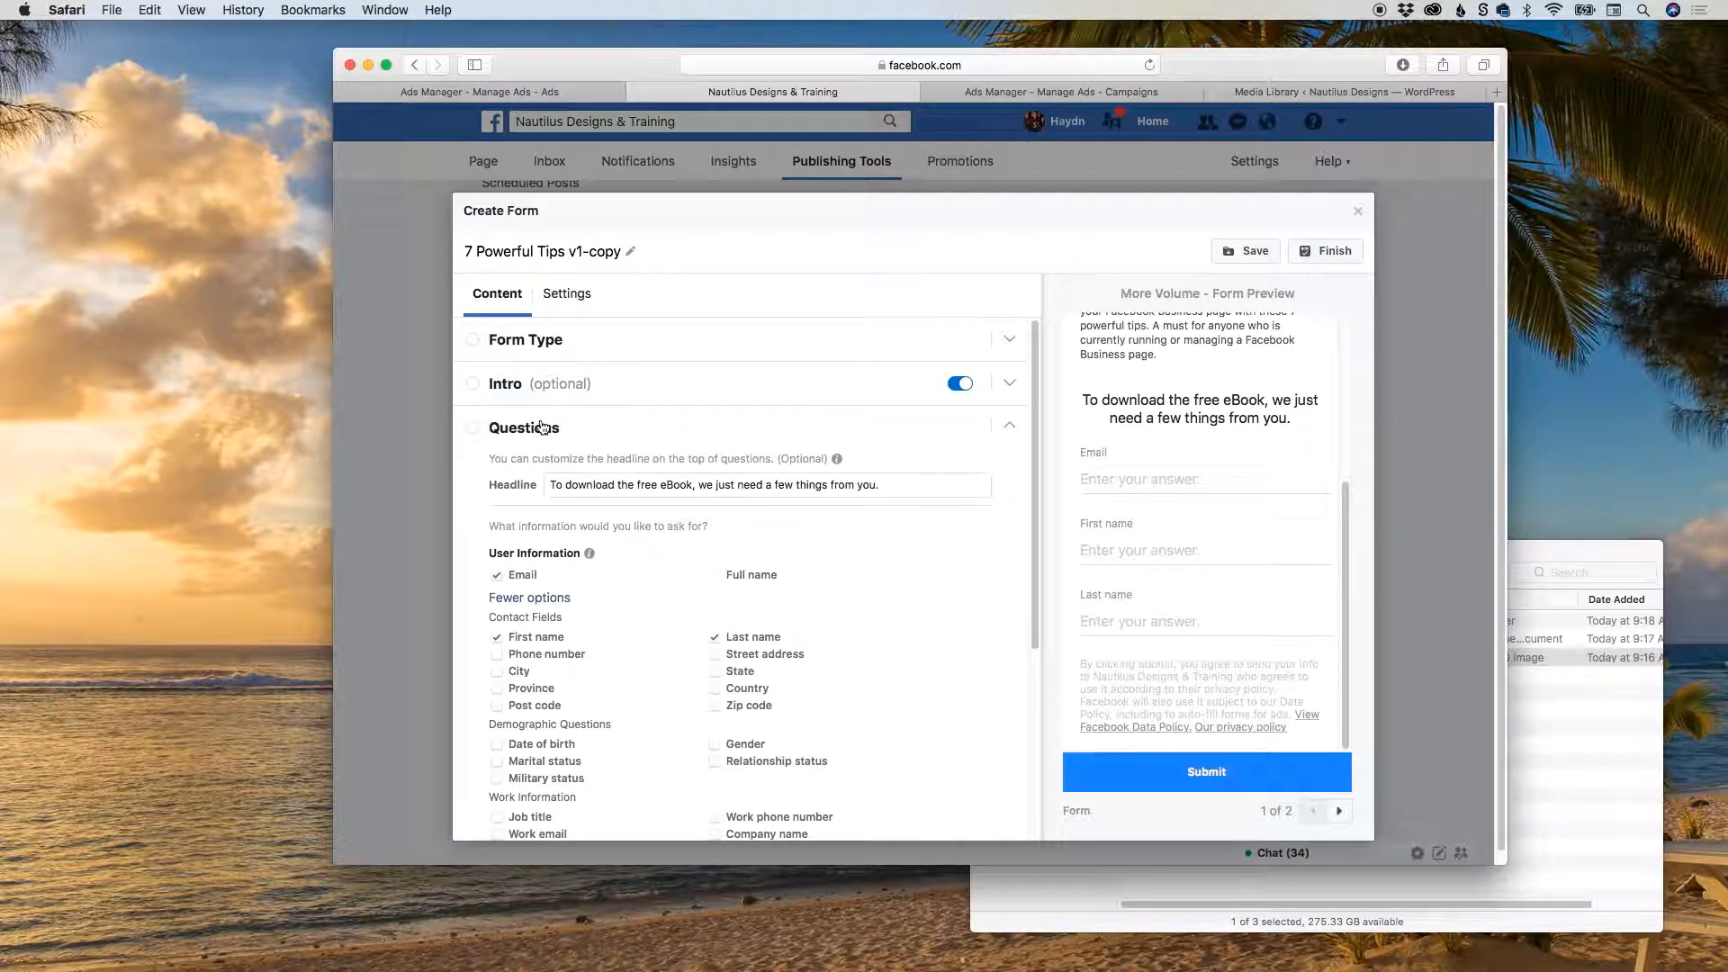
scroll(667, 526, "down", 2)
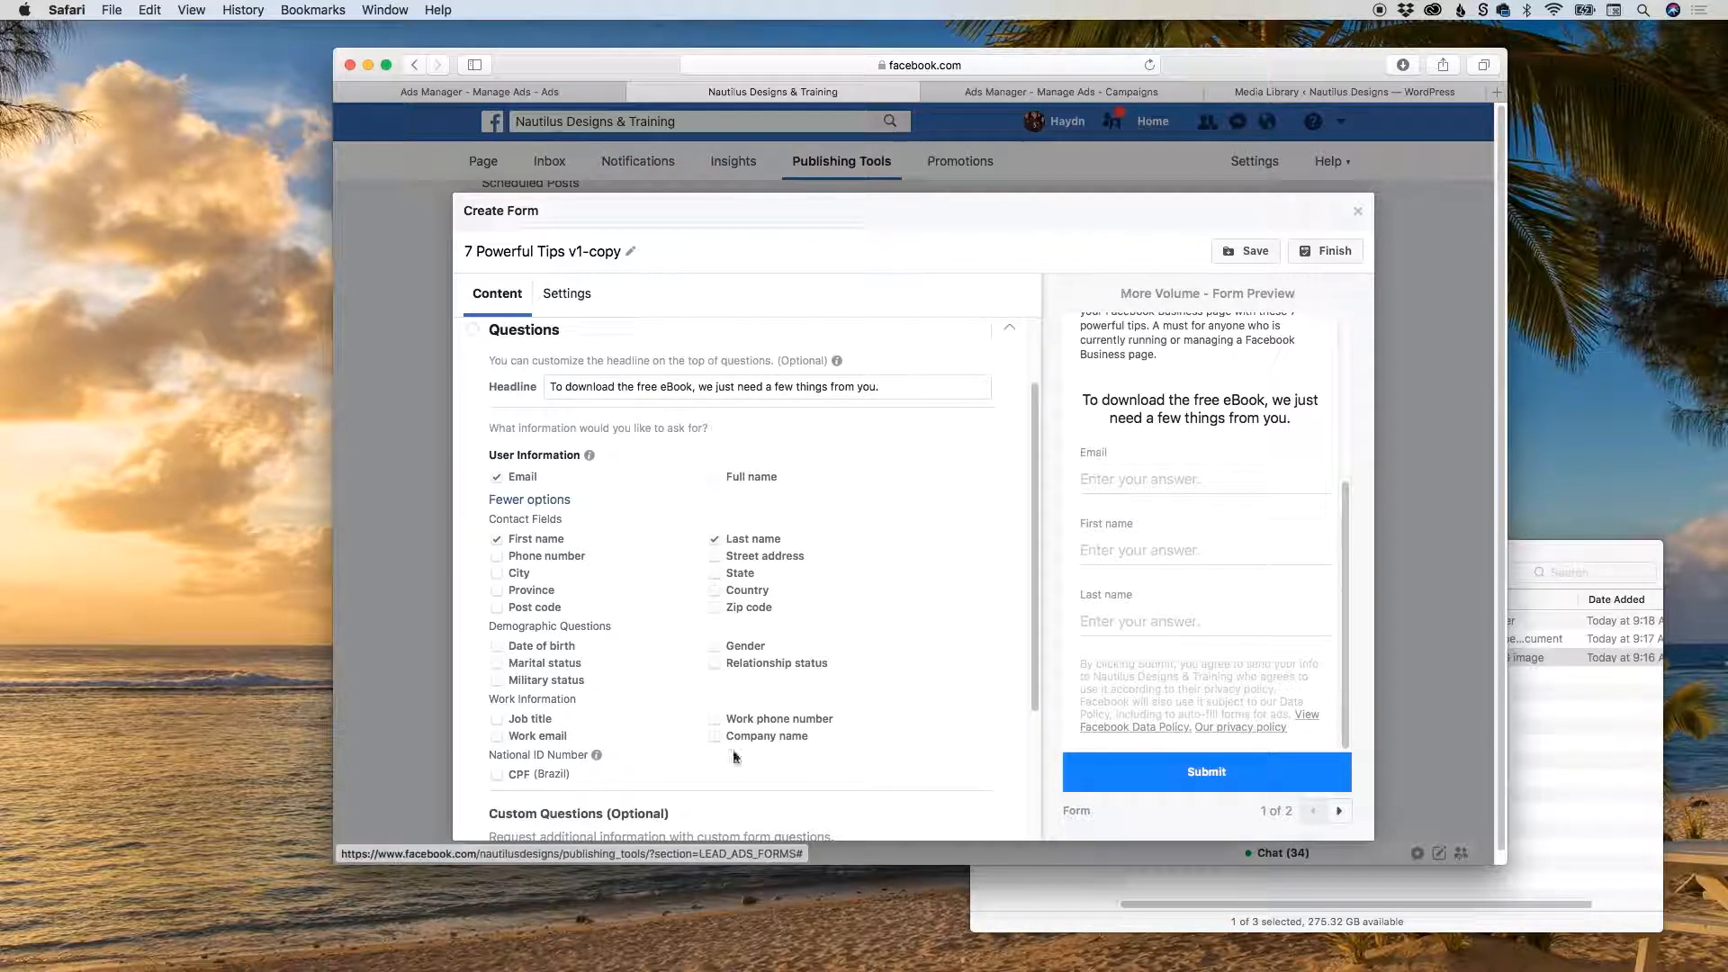
left_click(1009, 333)
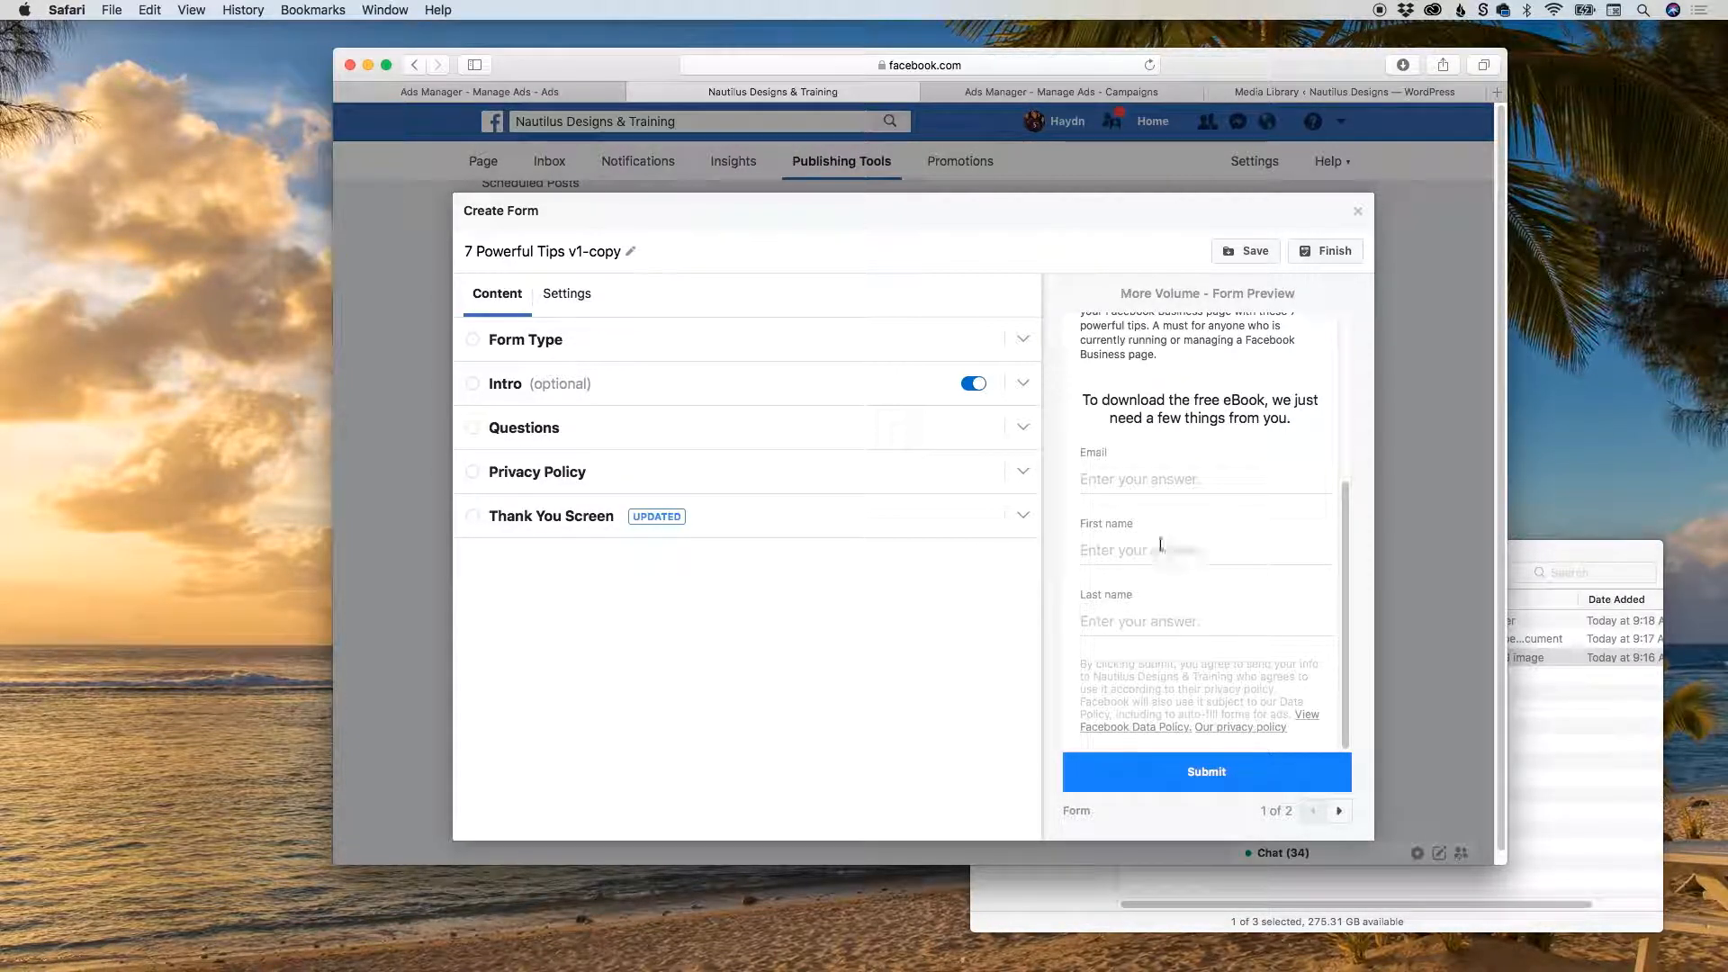
Review the eBook PDF's attachment details in the WordPress media library and the Lead generation campaign in Ads Manager, returning to the draft's objective.
left_click(1271, 93)
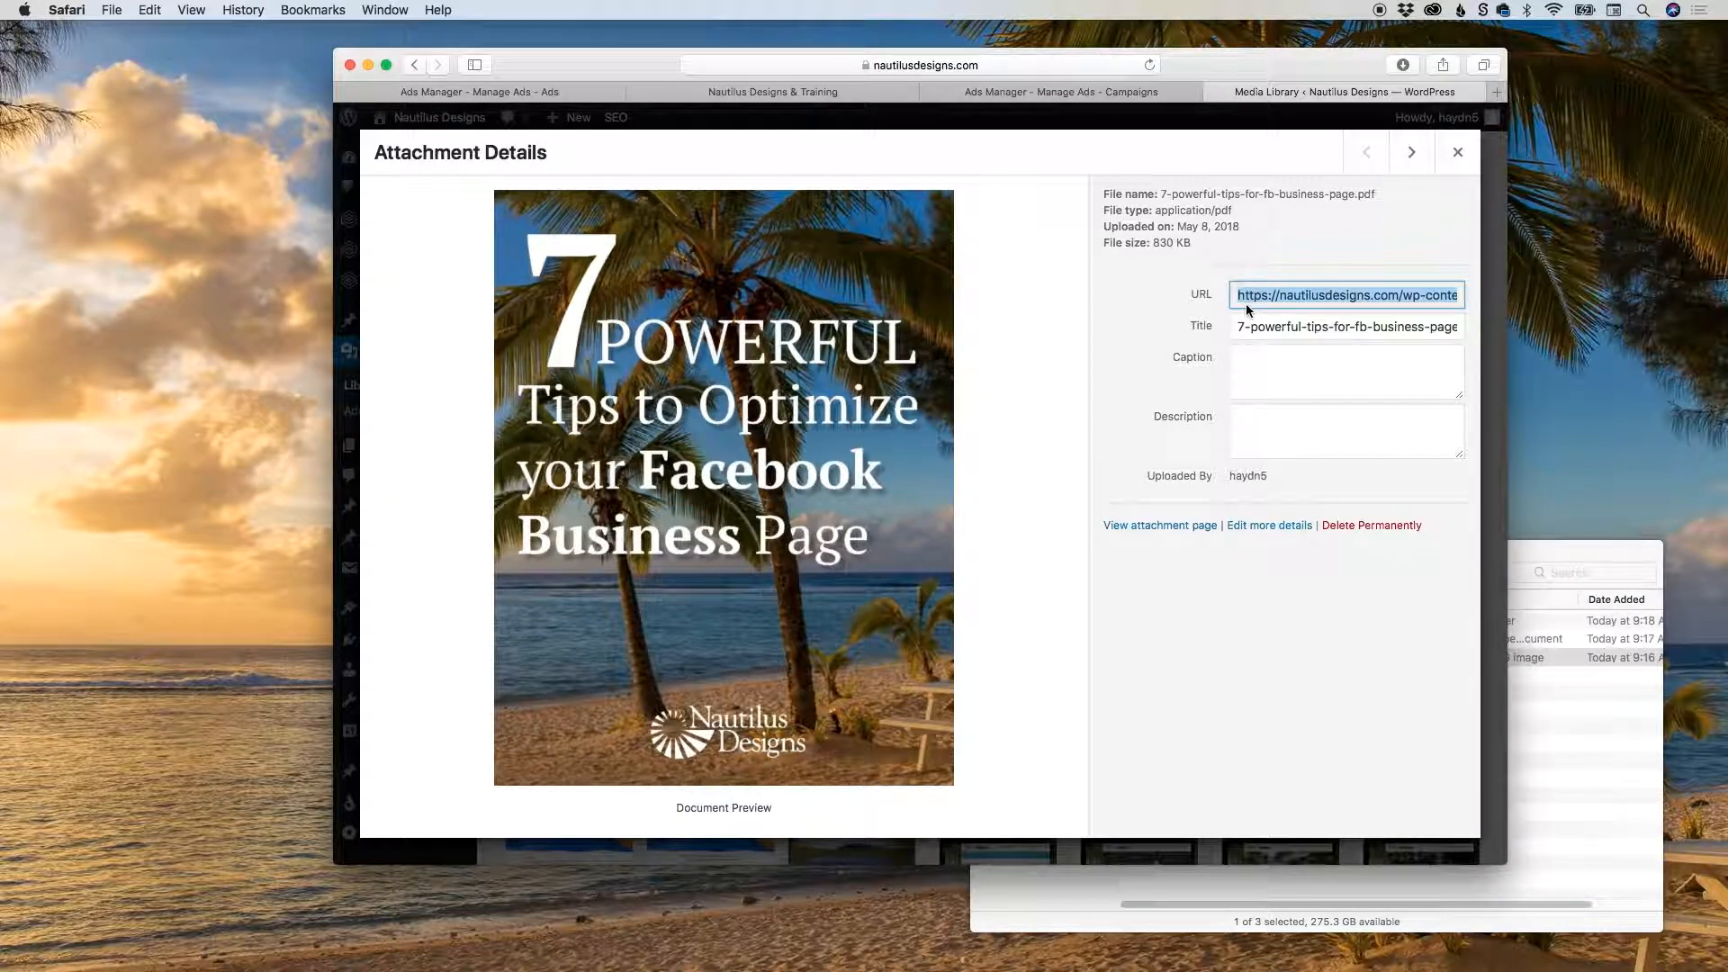
left_click(1092, 95)
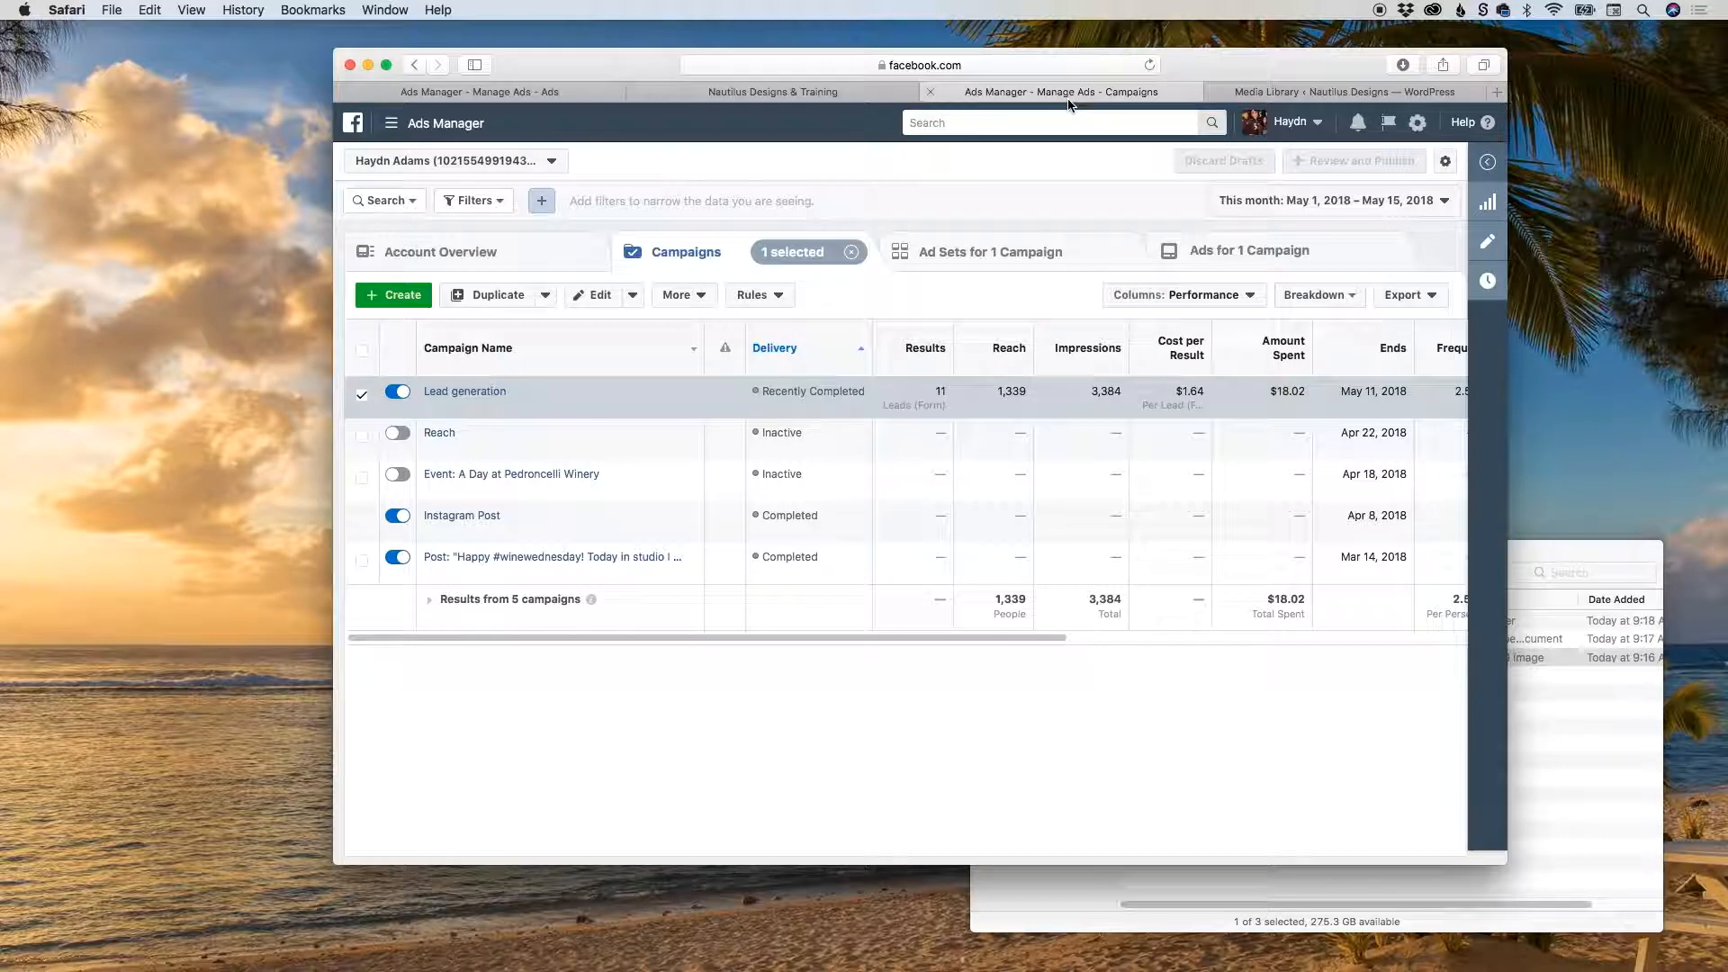
mouse_move(498, 390)
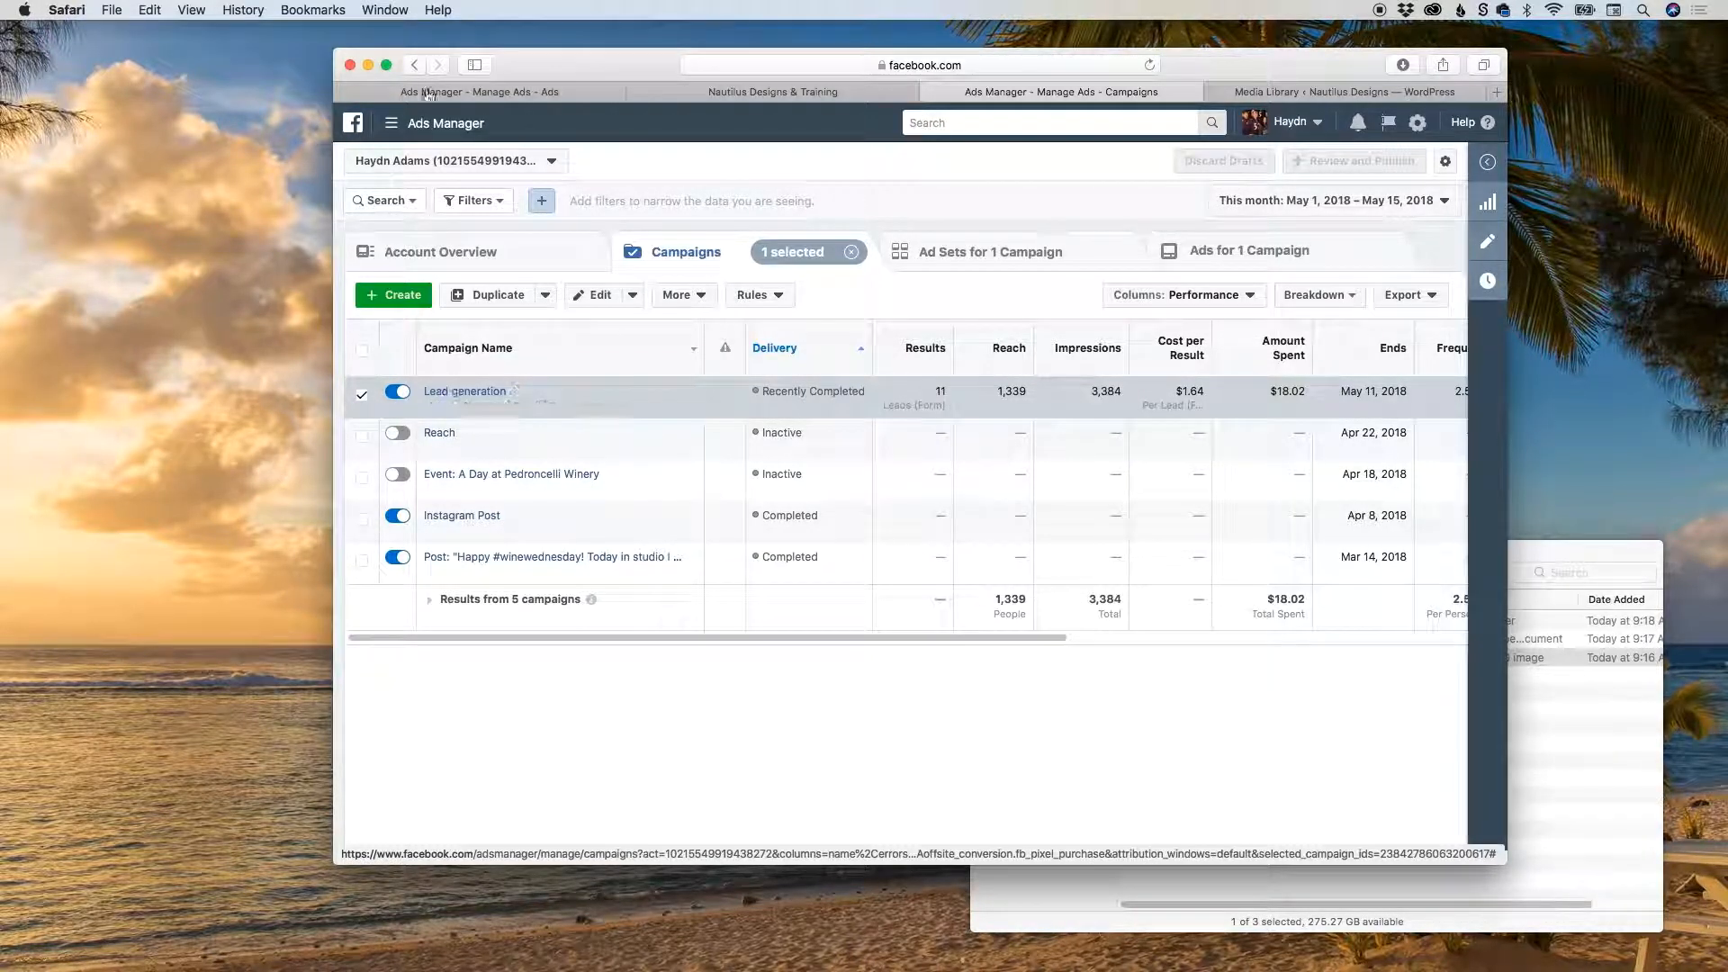
left_click(504, 92)
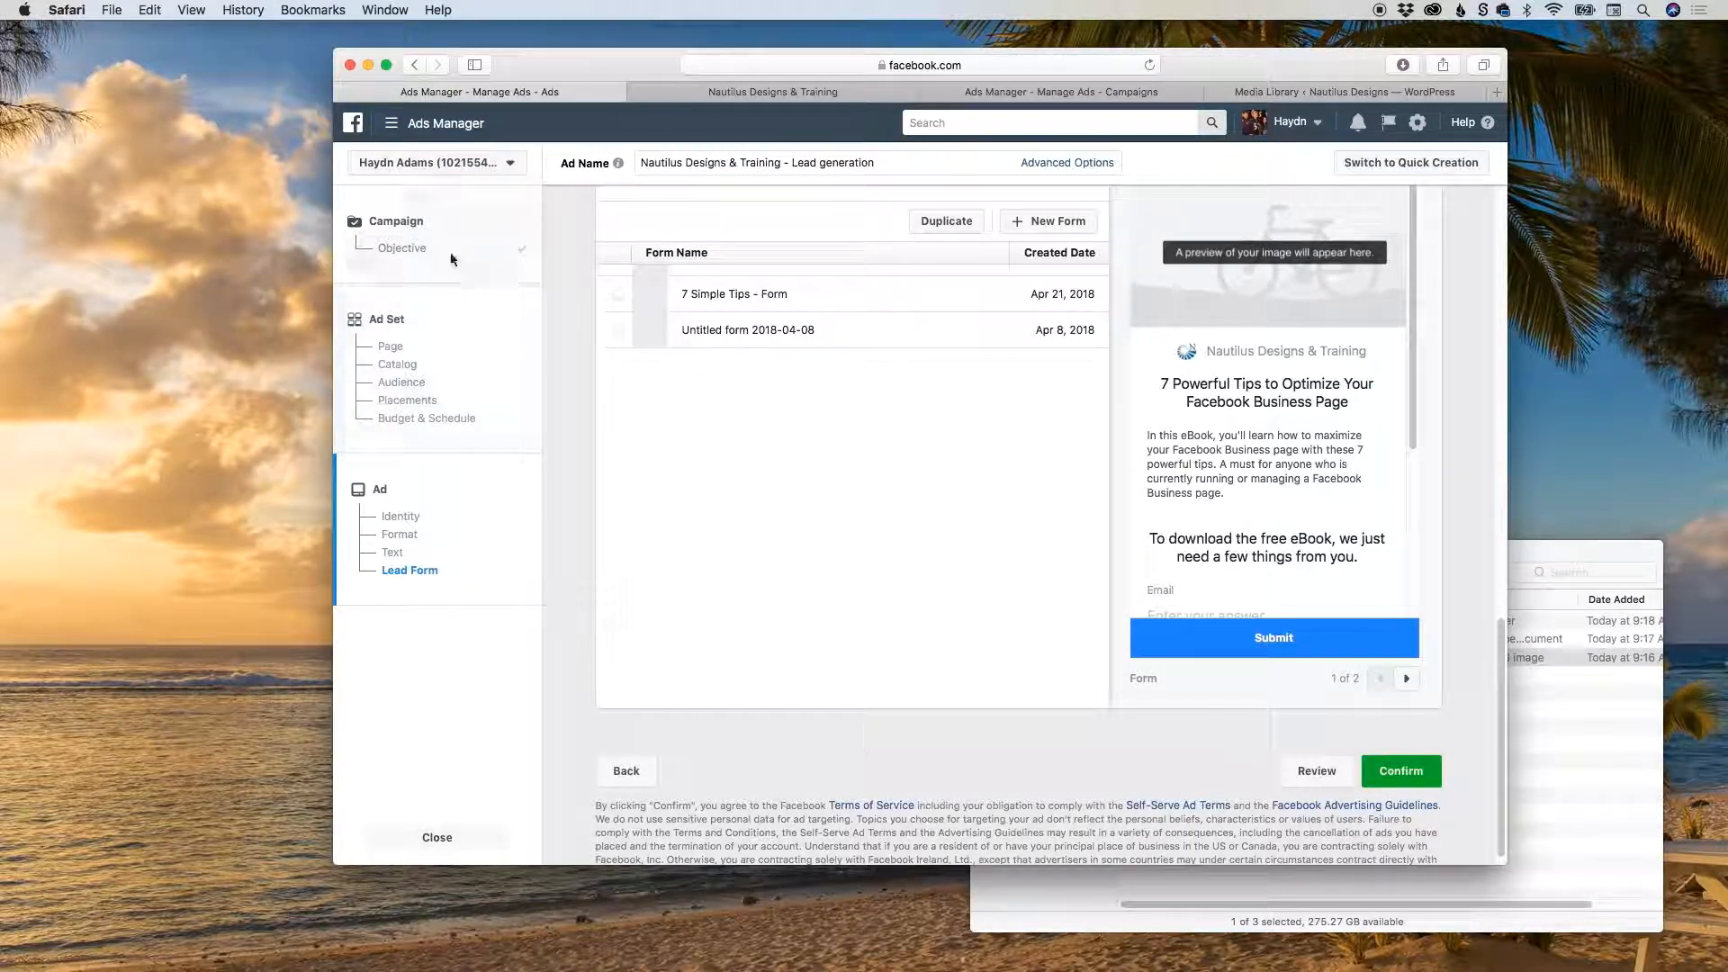
left_click(407, 250)
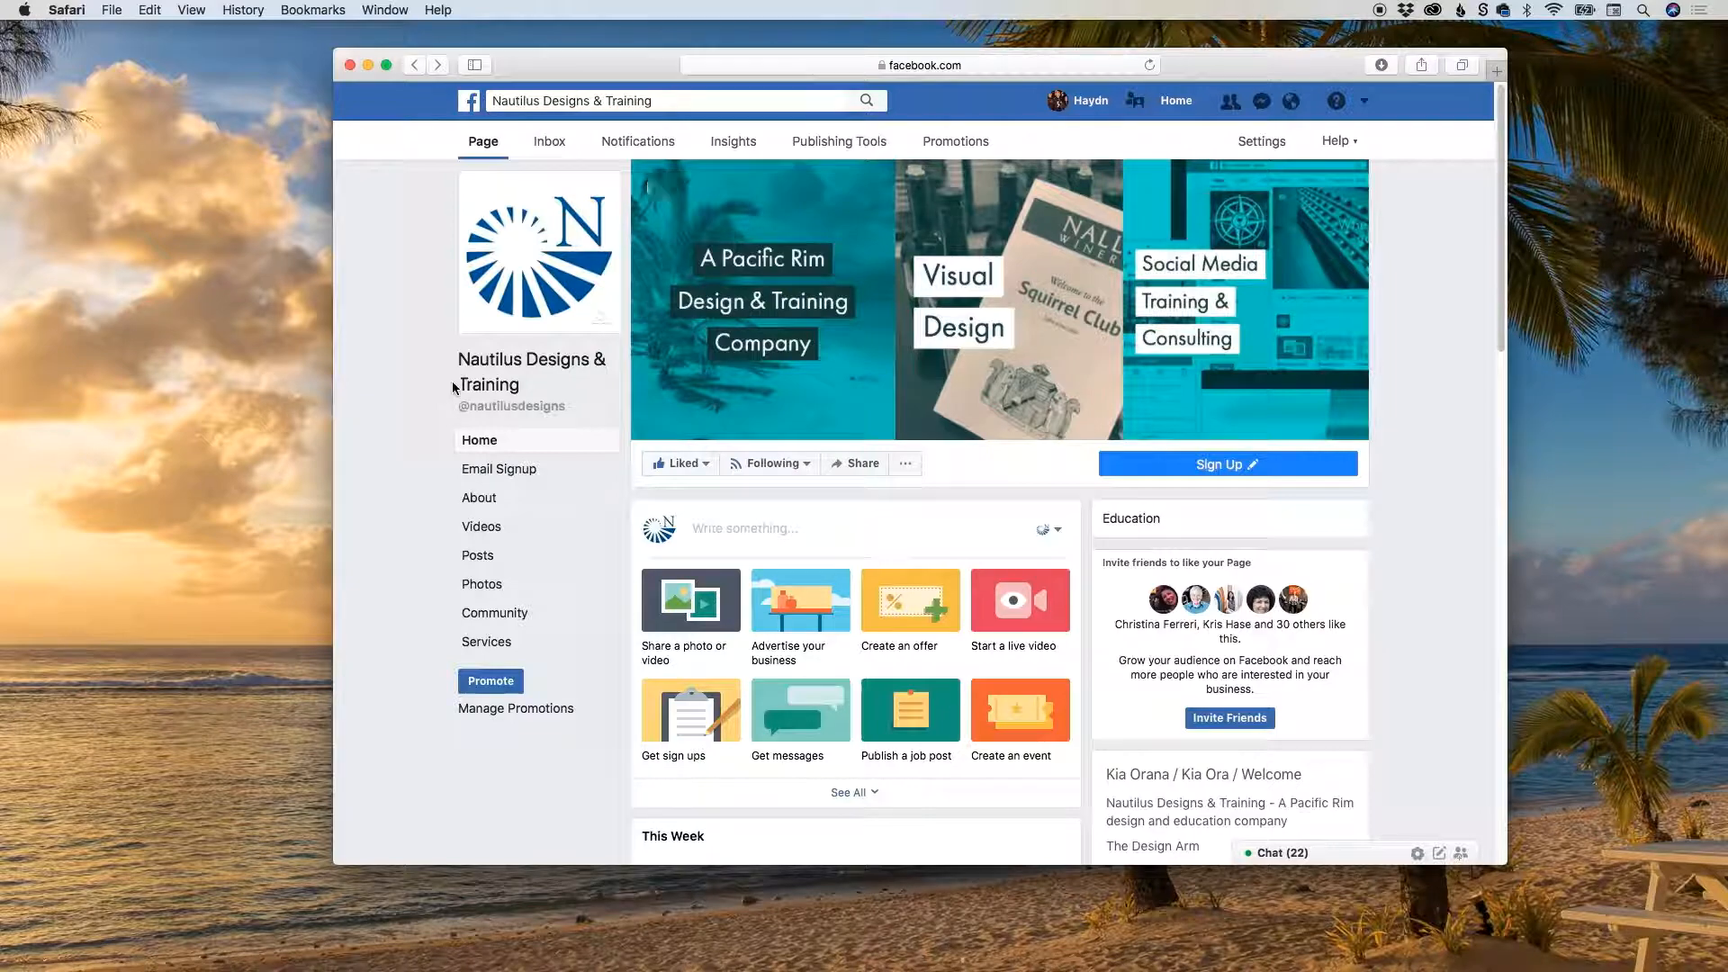
Go to facebook.com/adsmanager in the browser.
left_click(835, 63)
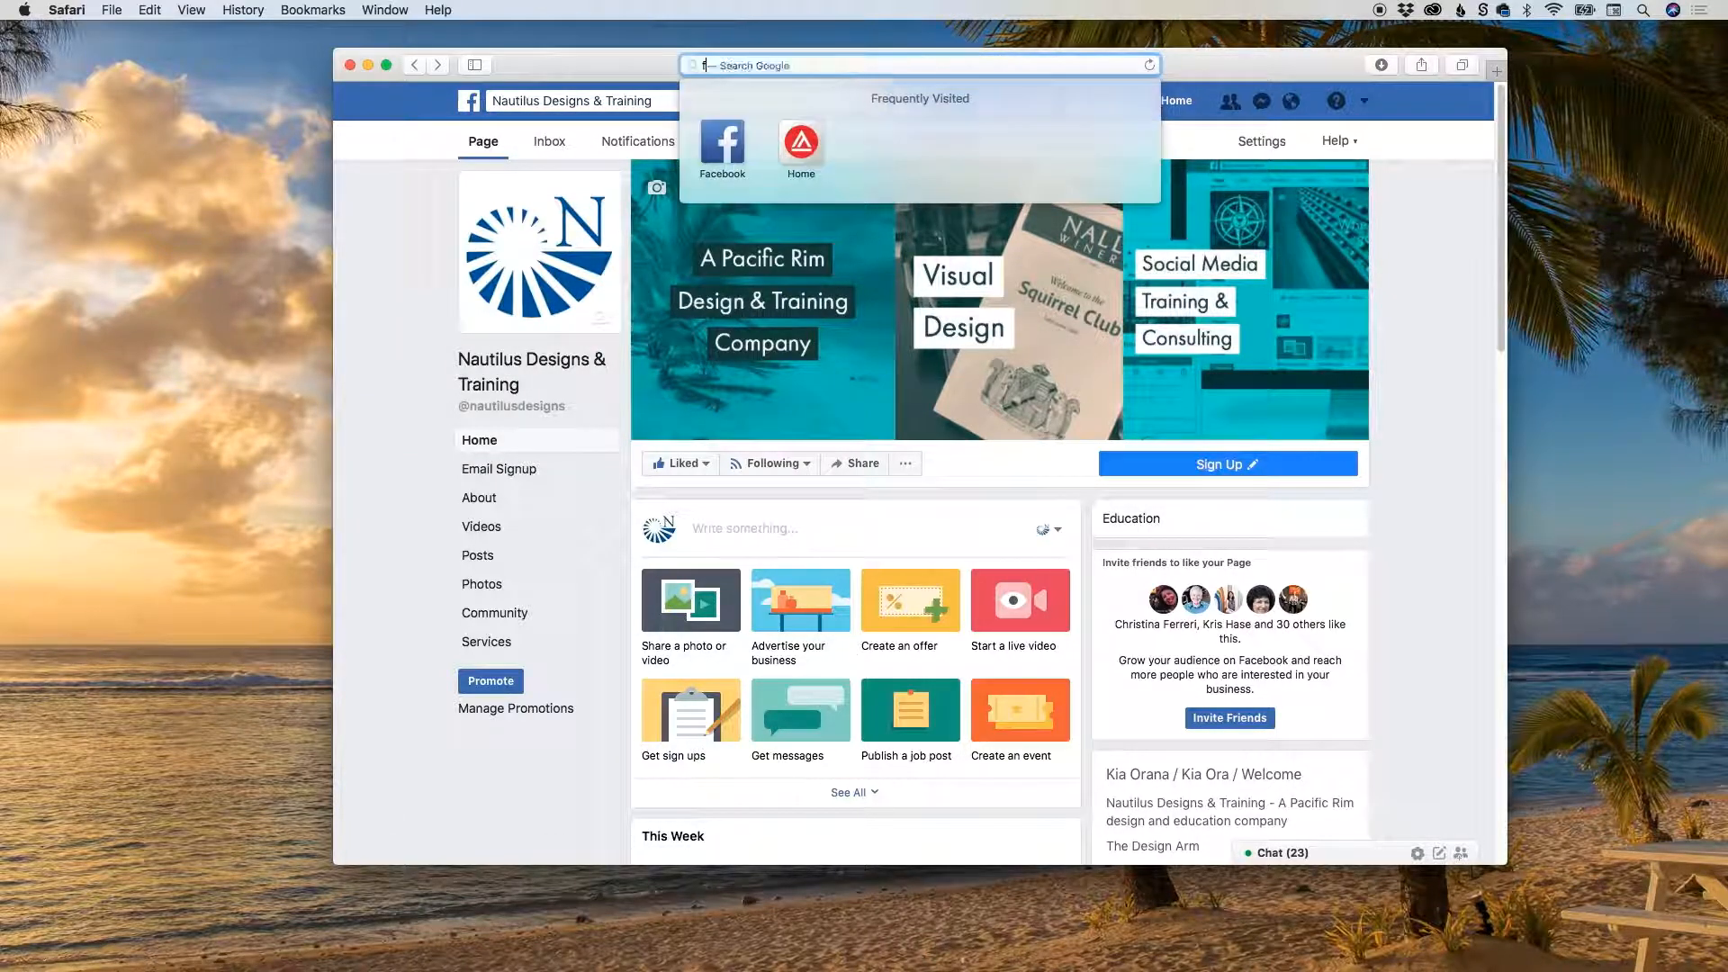
type("facebo")
key("BackSpace")
key("BackSpace")
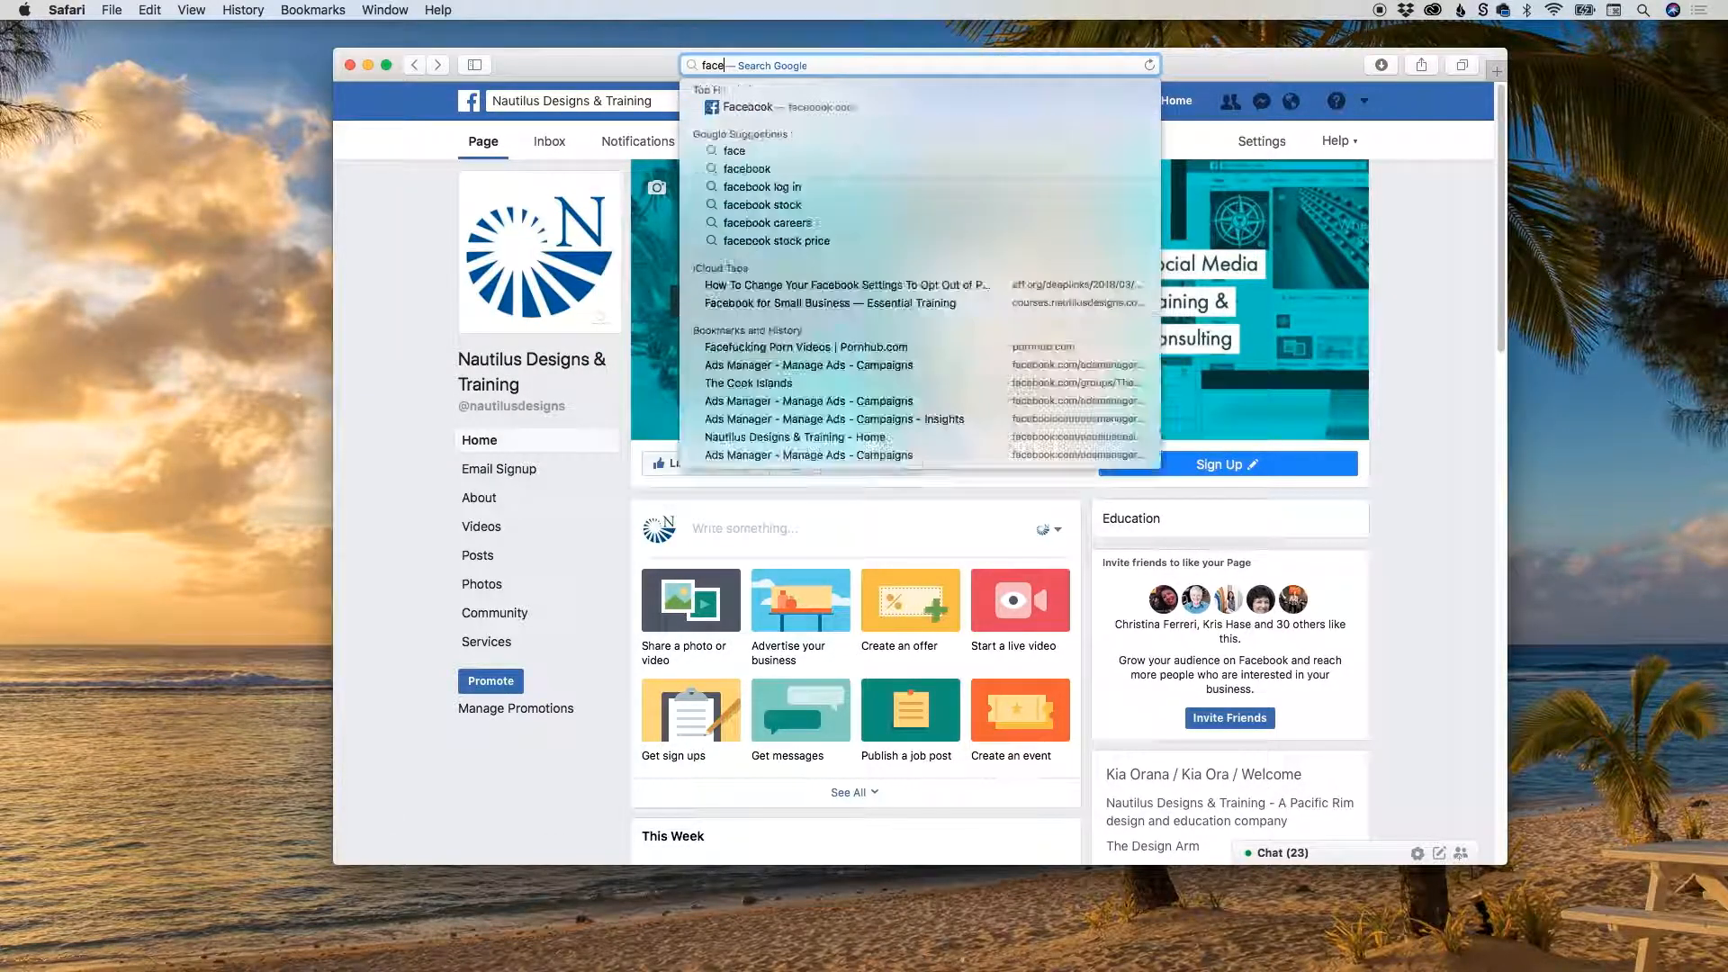
type("ook")
key("BackSpace")
key("BackSpace")
key("BackSpace")
type("book.com")
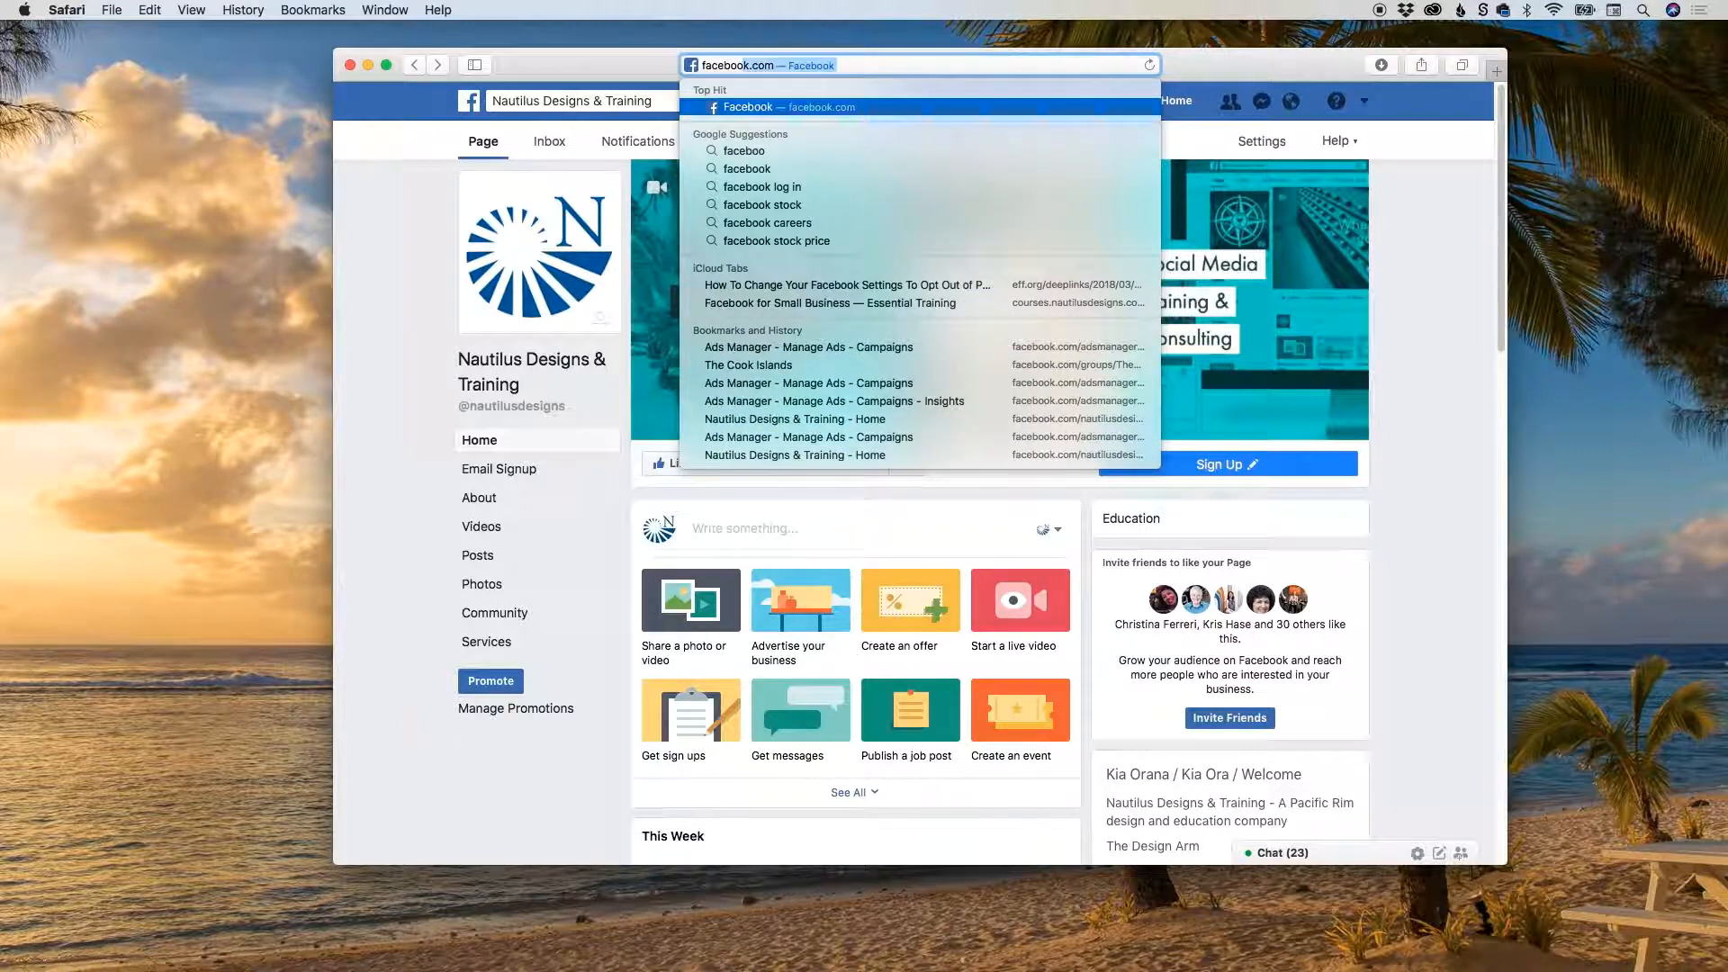
type("/")
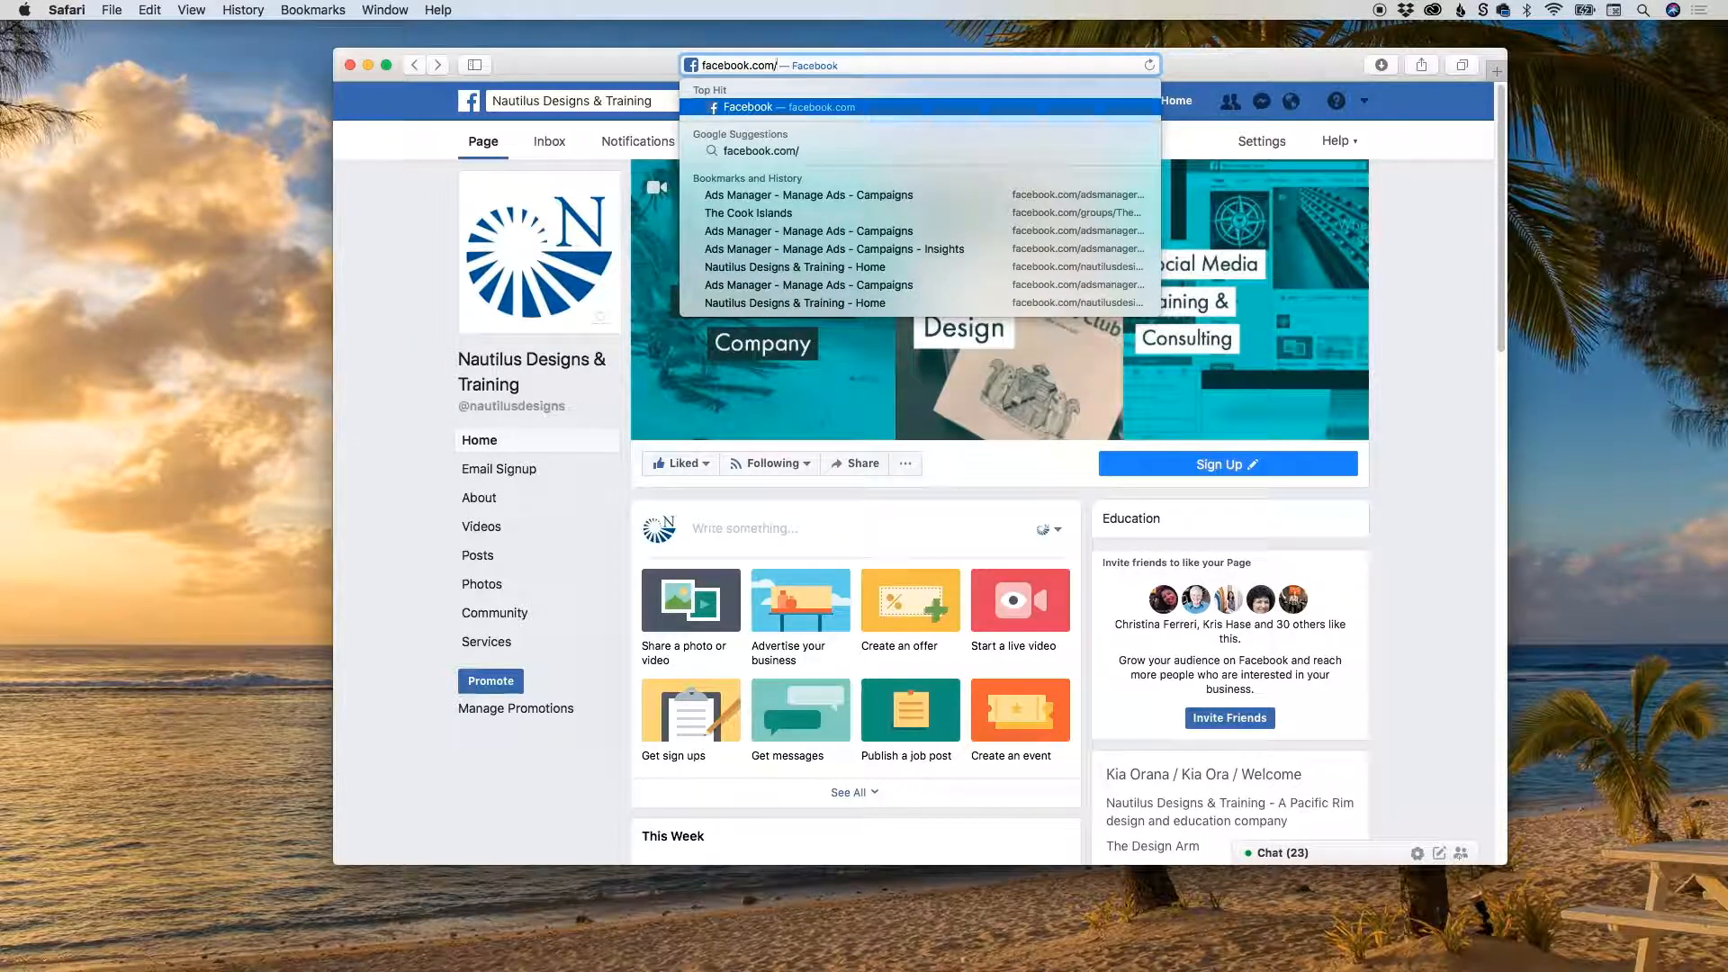
type("adsmanage")
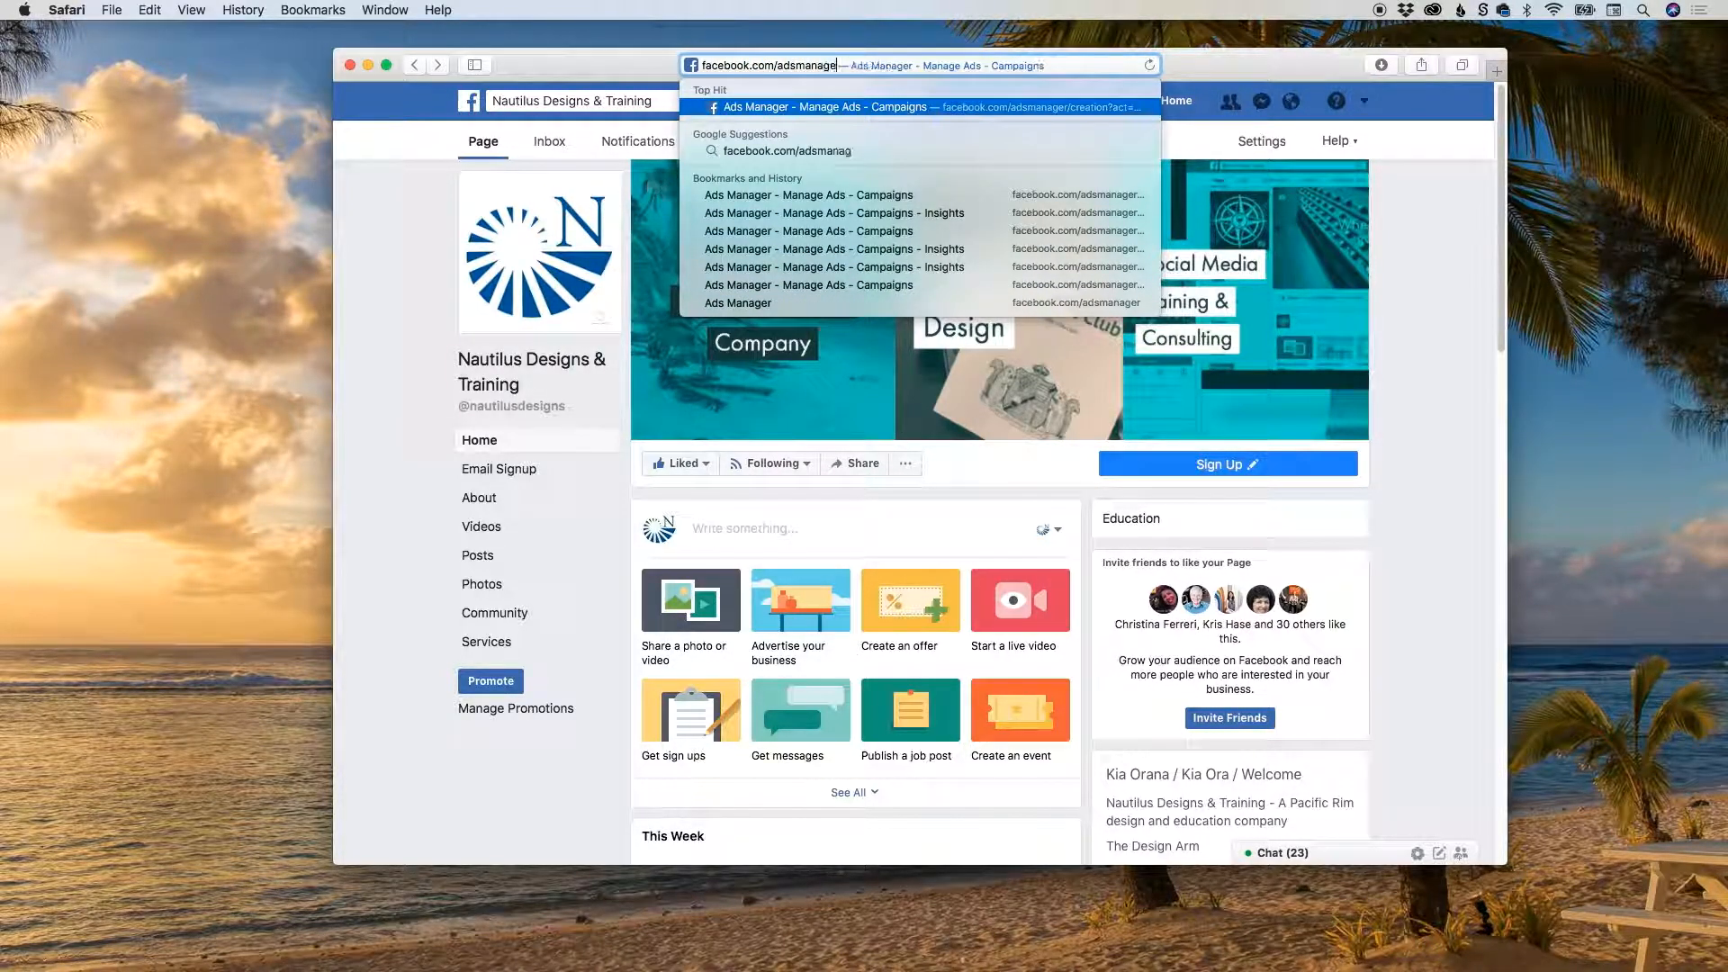
type("r")
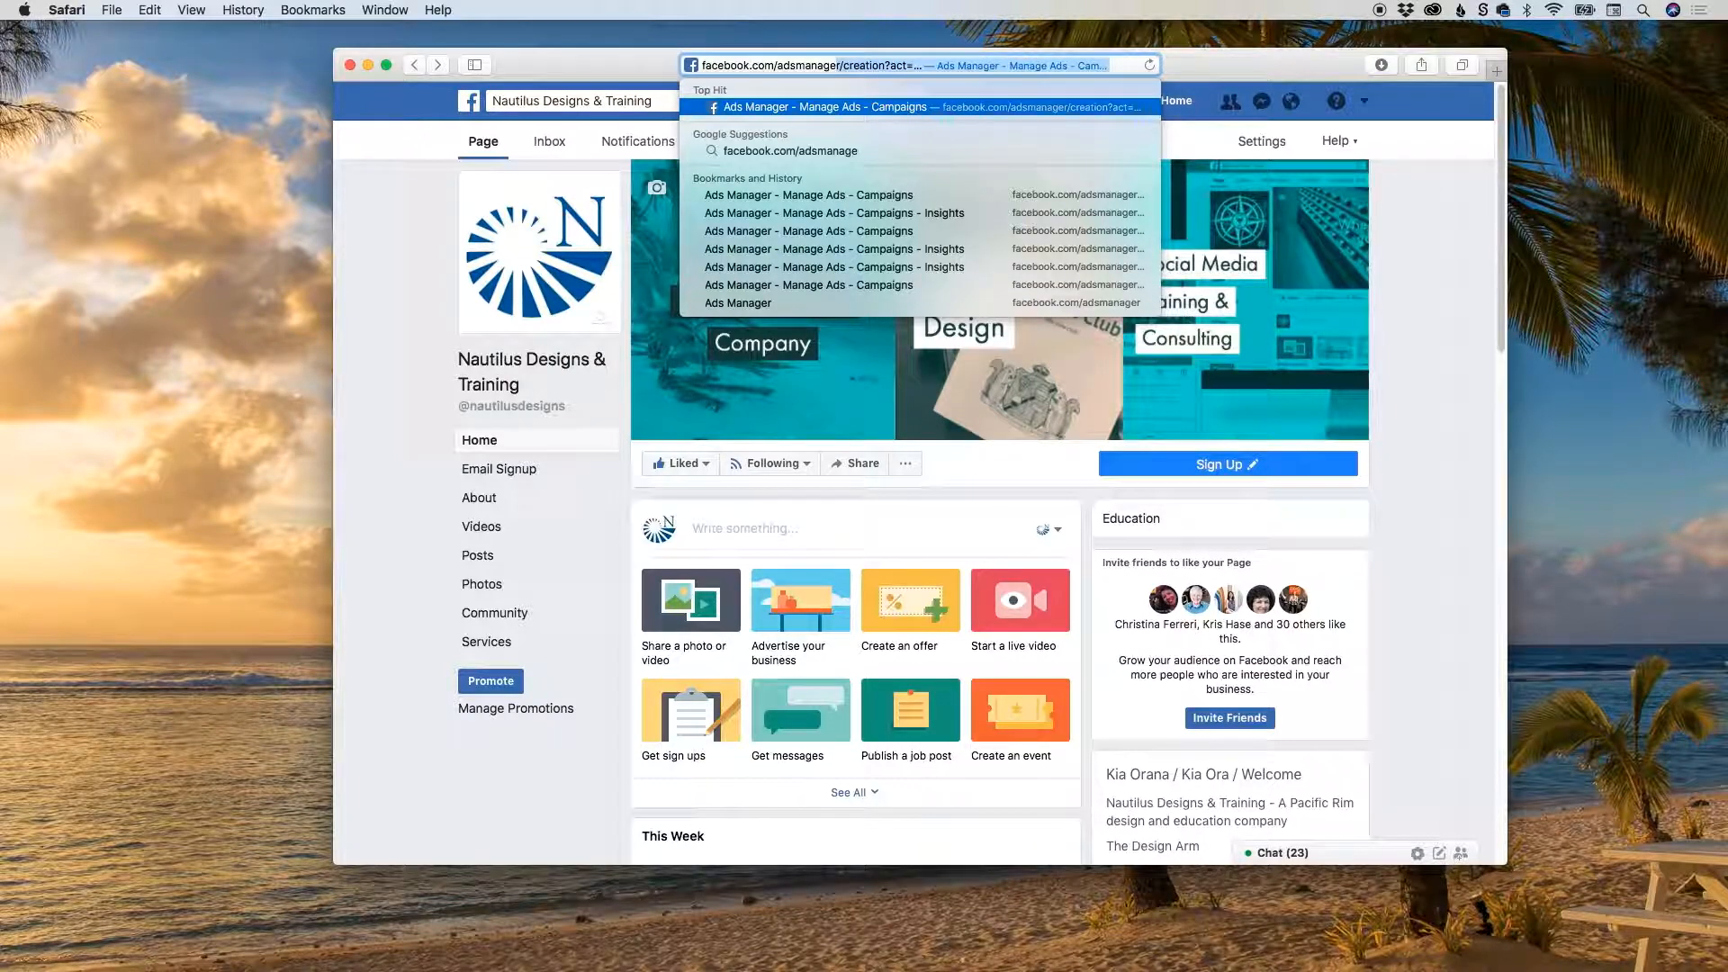
key("BackSpace")
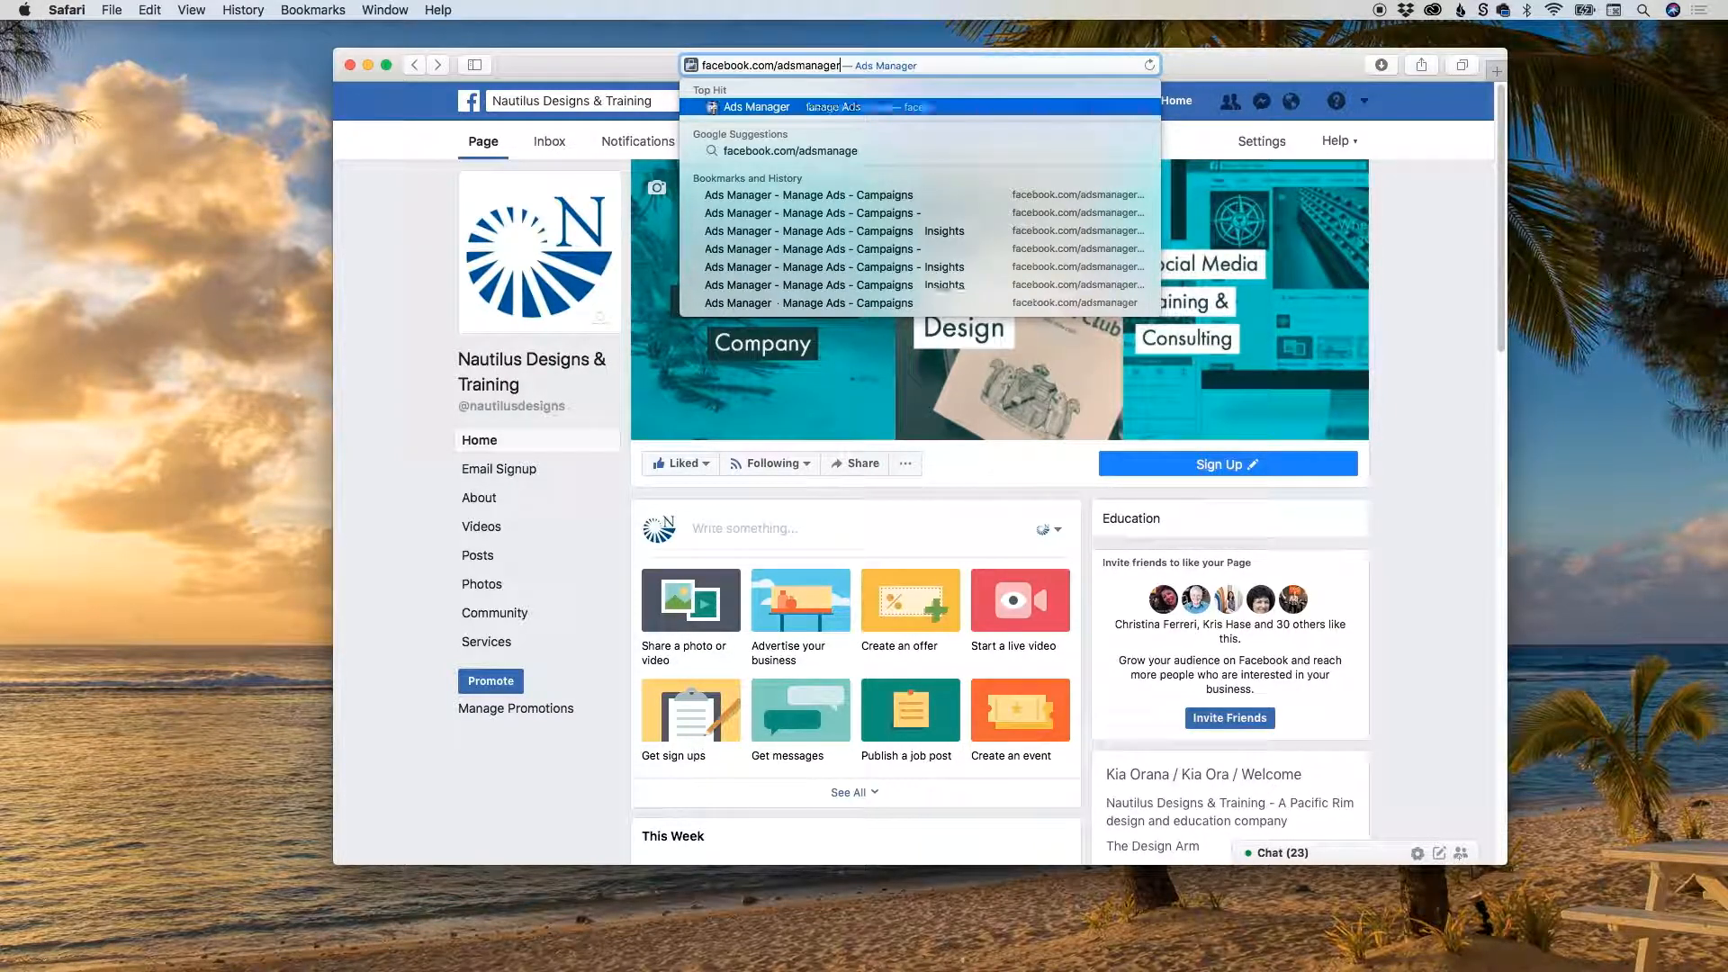
key("Return")
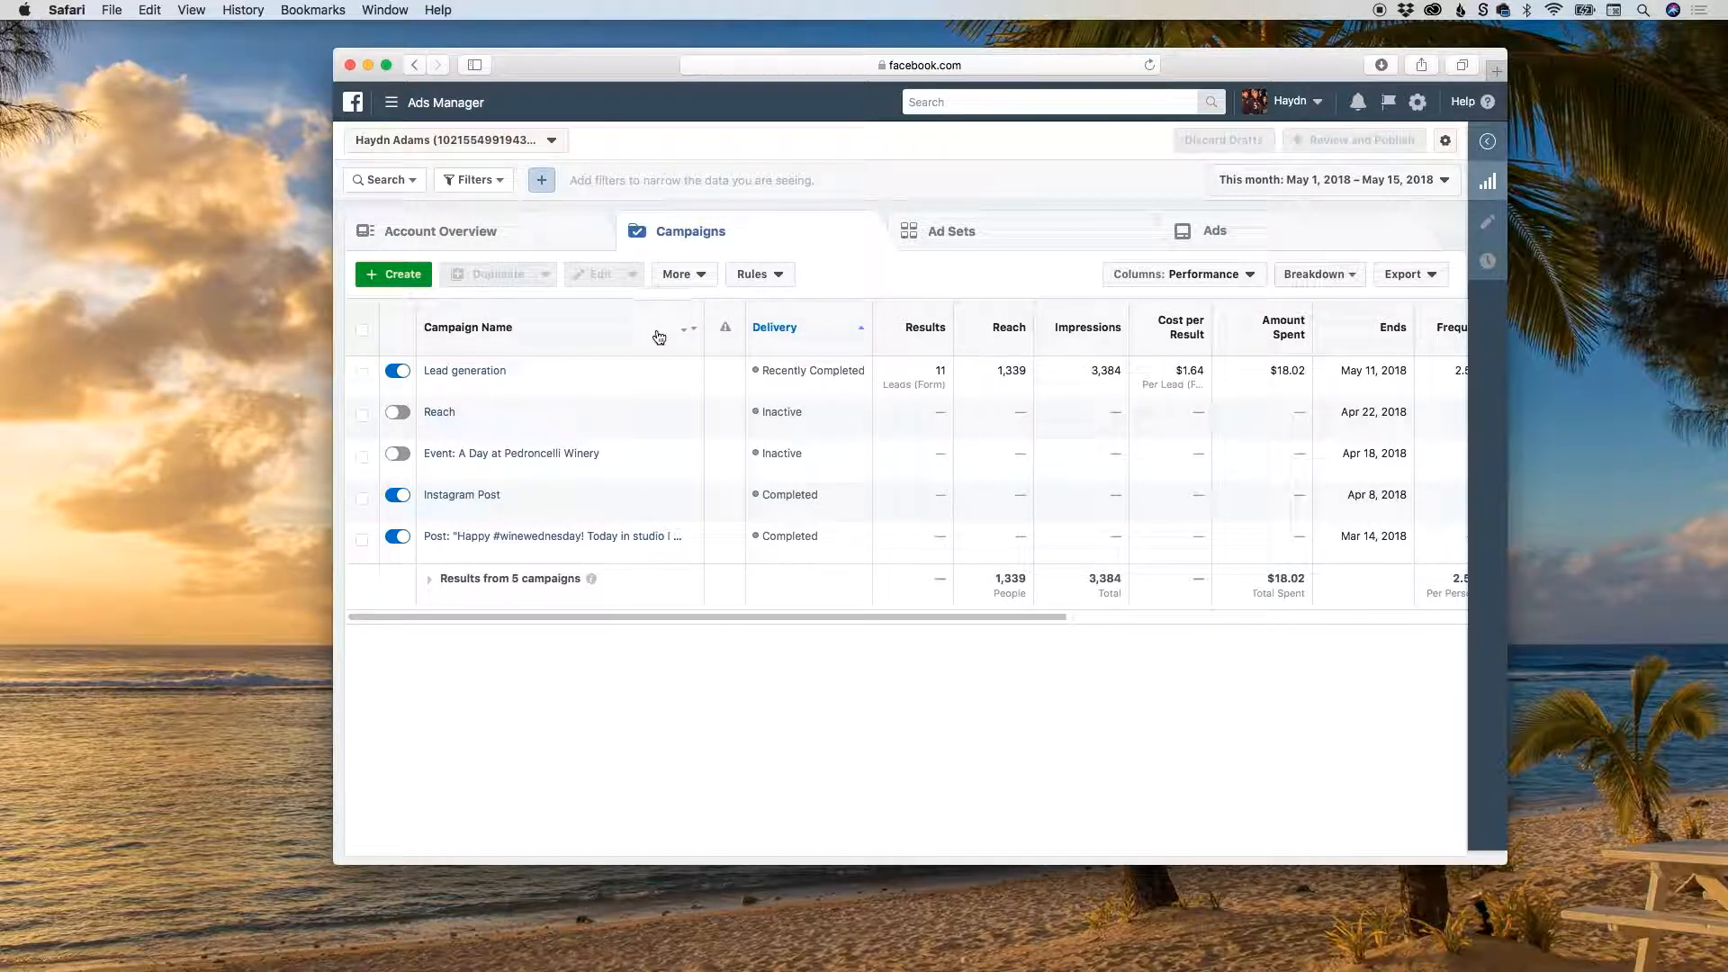
Create a new ad campaign with Lead generation as its marketing objective.
mouse_move(608, 362)
left_click(397, 275)
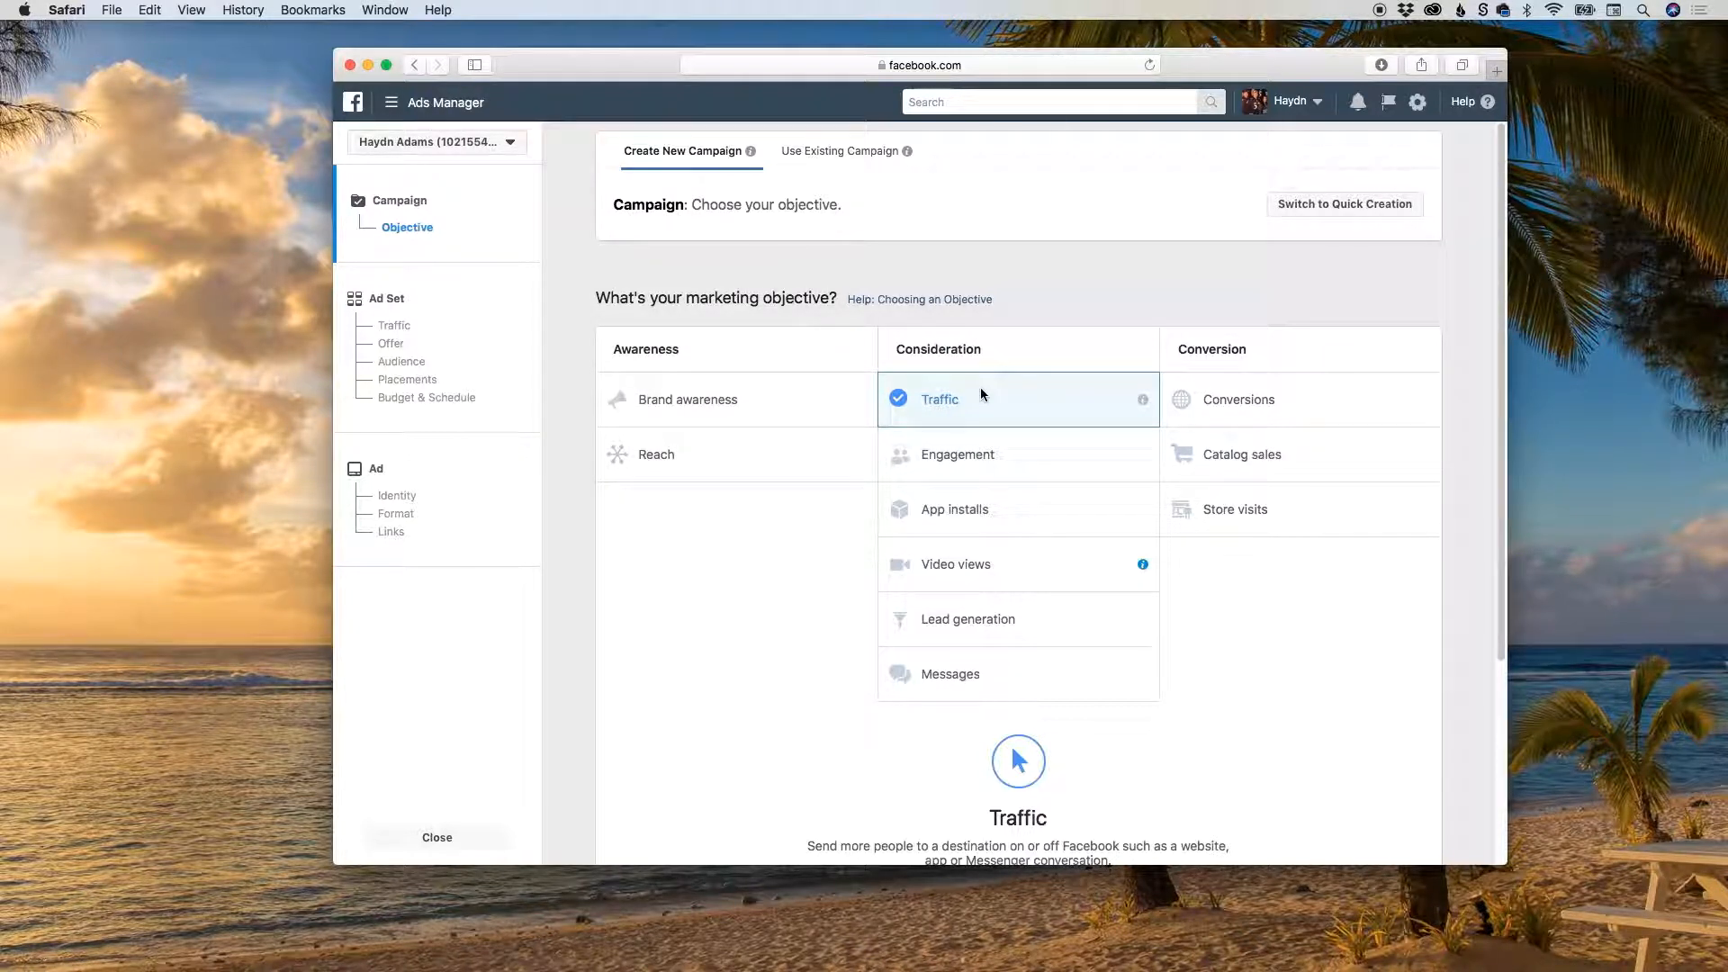
scroll(979, 389, "down", 3)
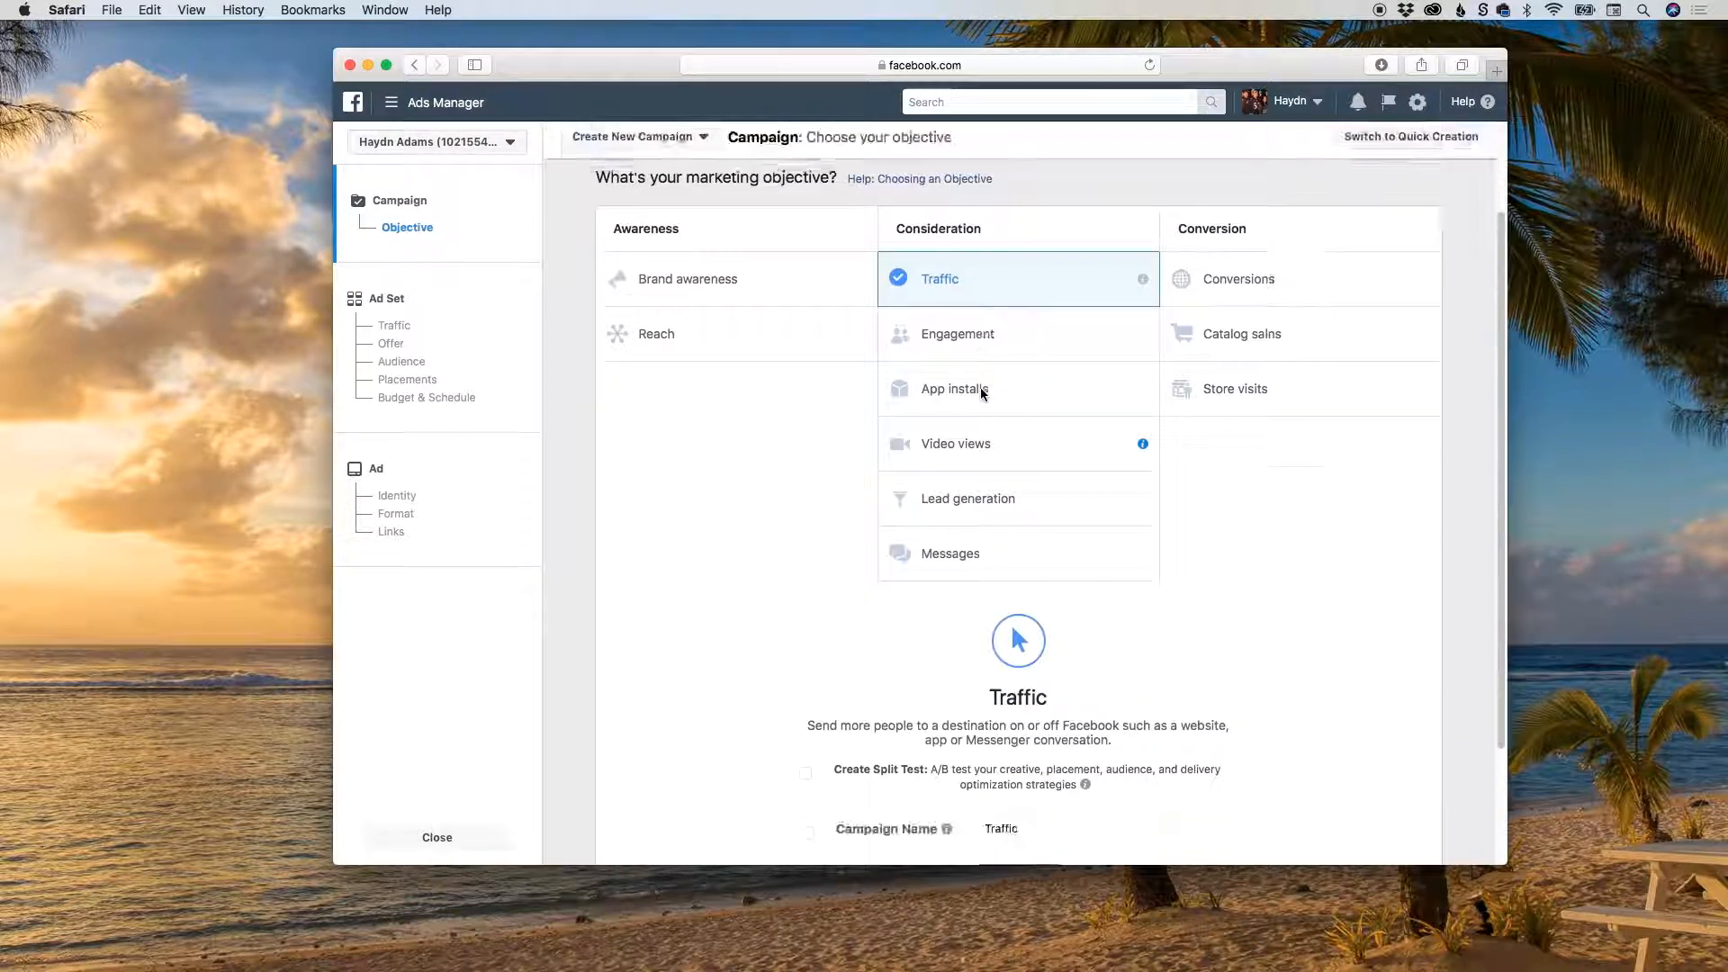
left_click(963, 502)
Name the campaign "My First Lead Generation" and continue to the ad set settings.
scroll(964, 496, "down", 3)
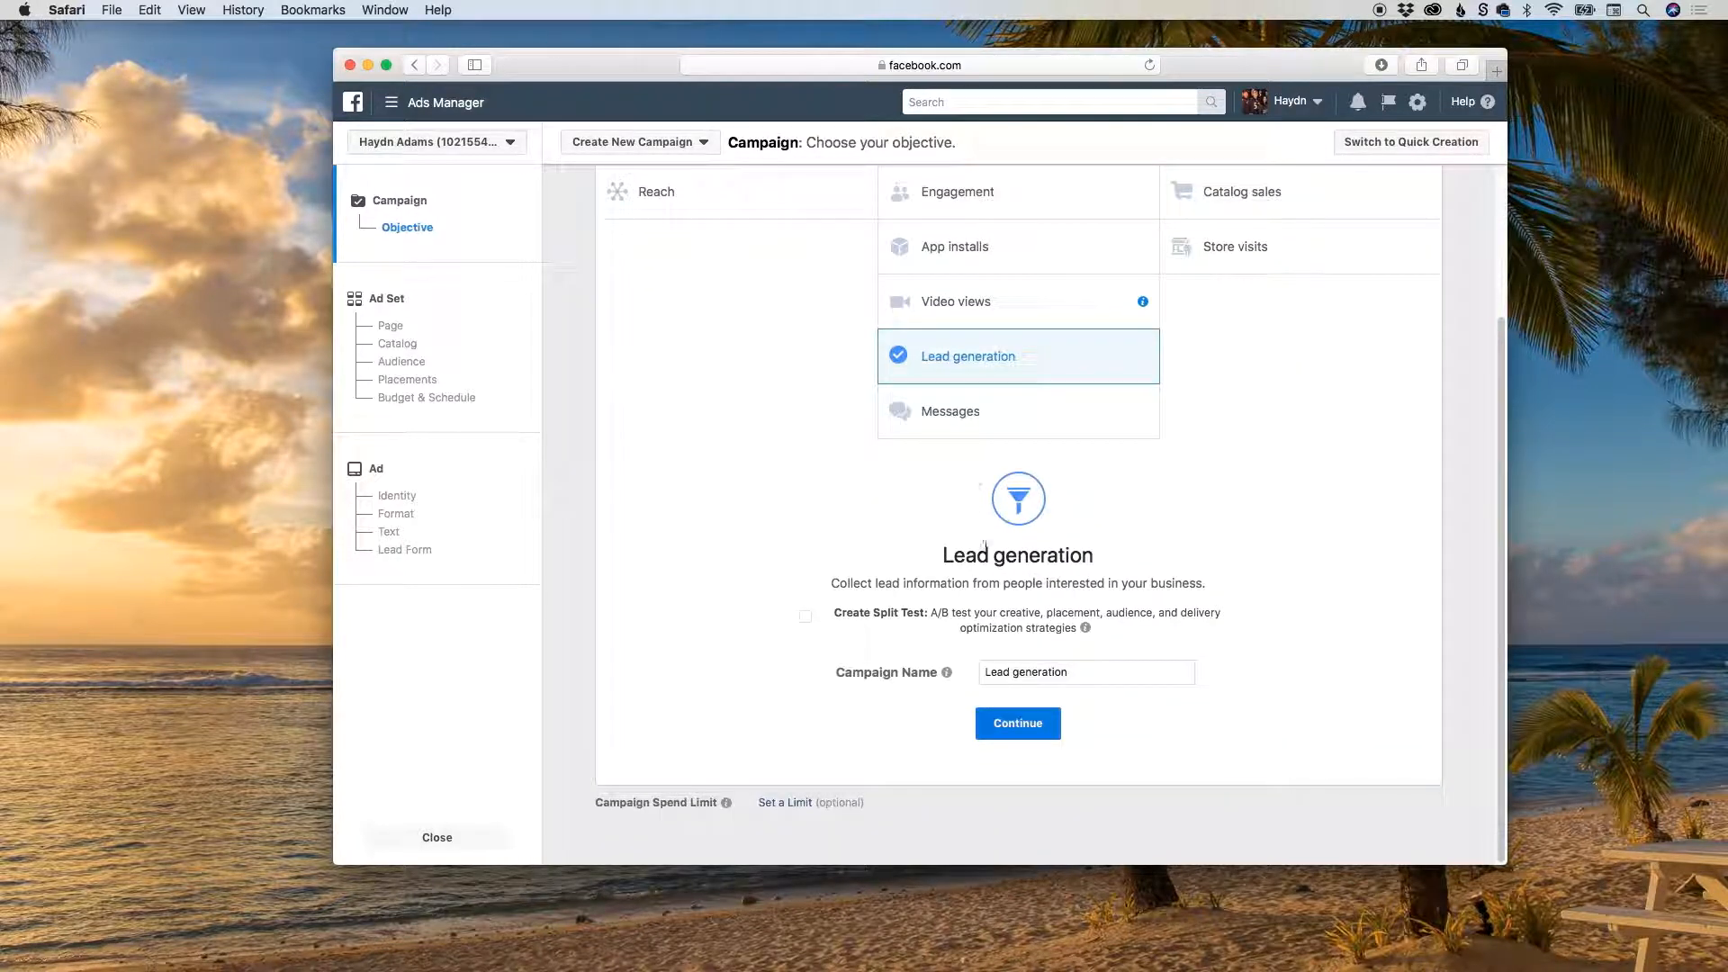
double_click(1030, 666)
triple_click(1004, 666)
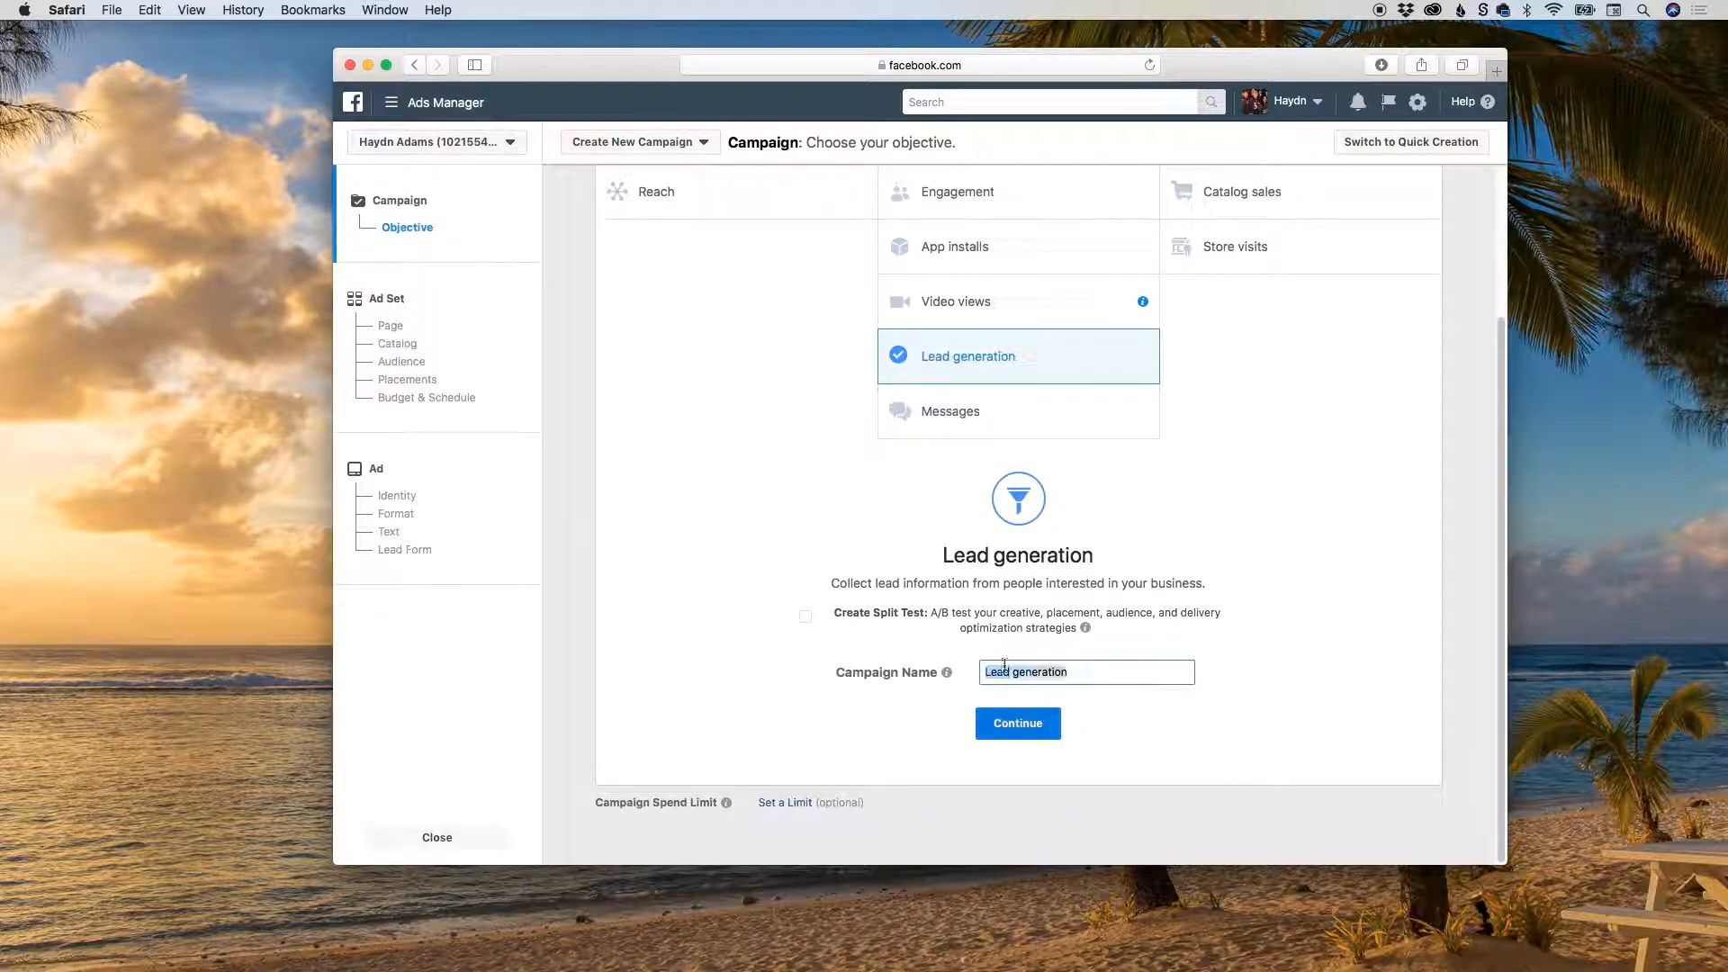
type("My First Lead Genera")
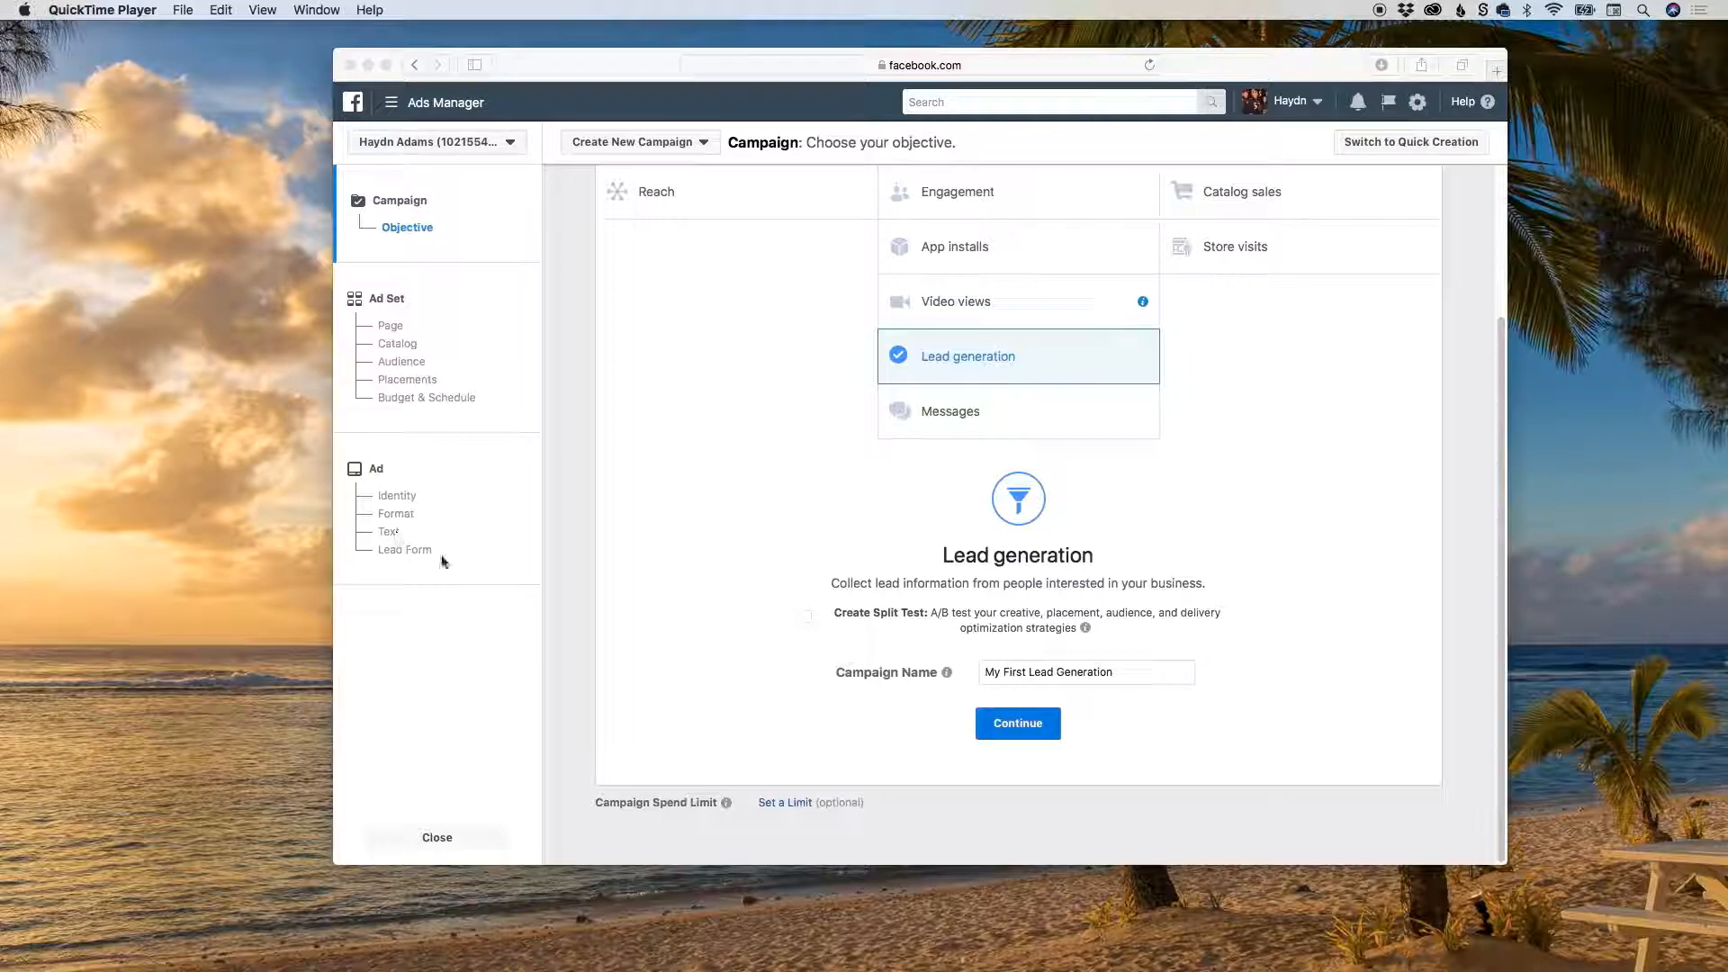
left_click(1033, 731)
left_click(1119, 724)
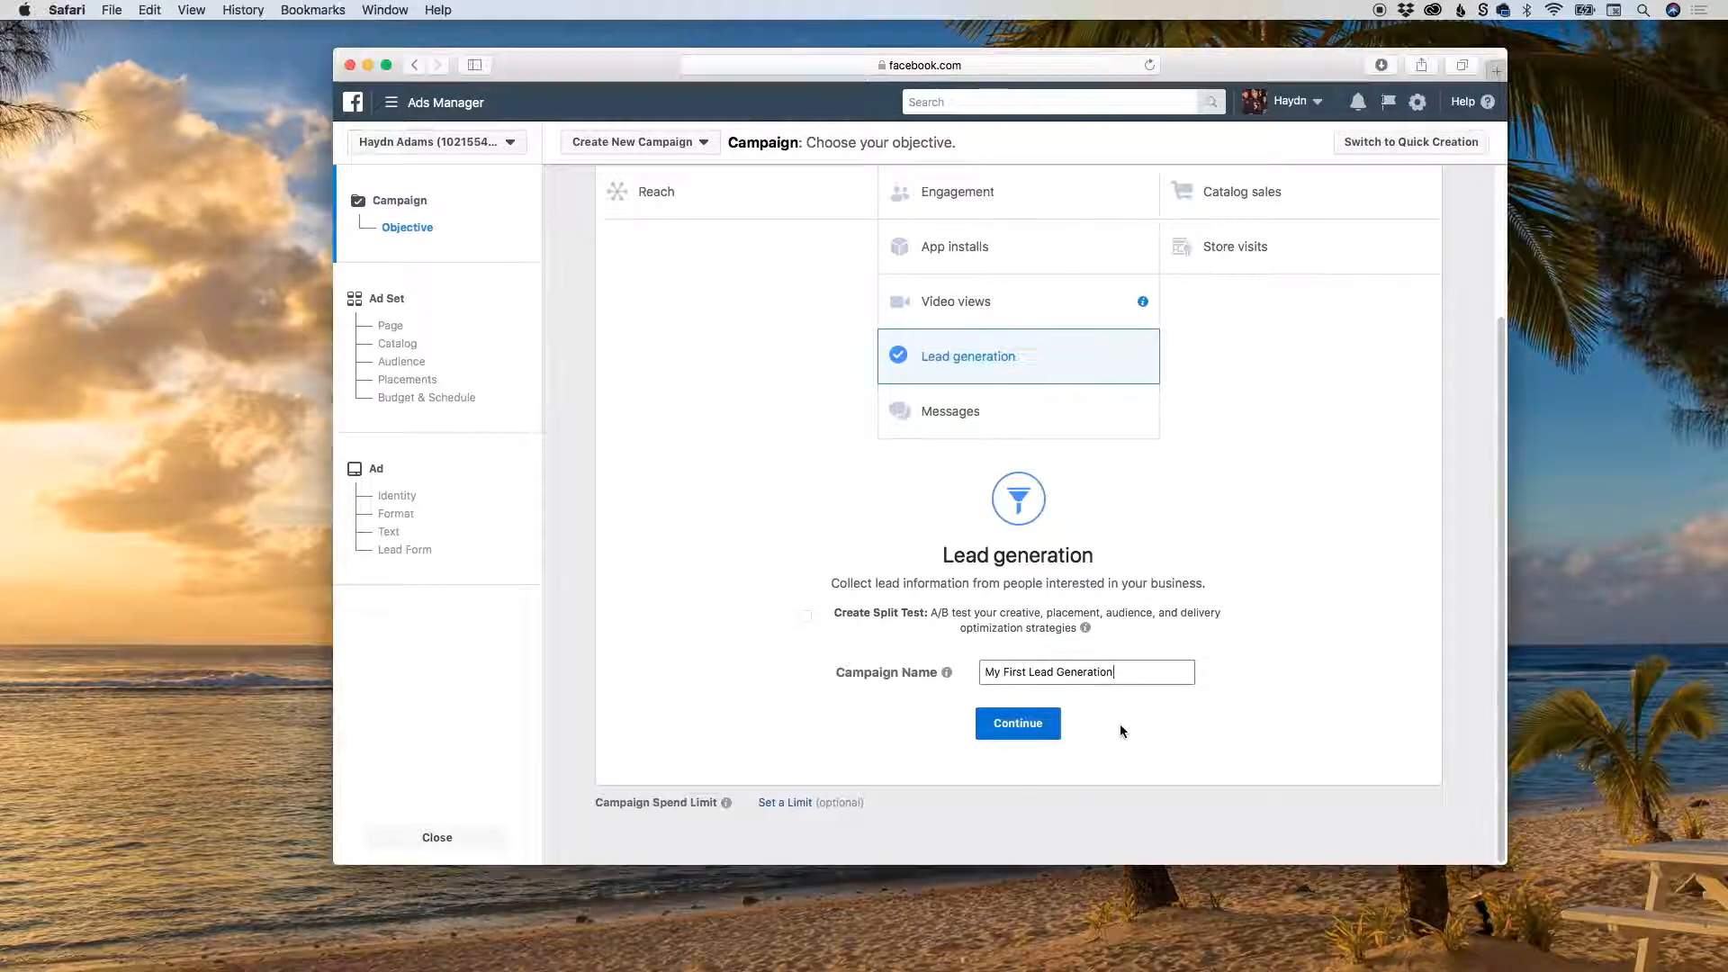
left_click(1033, 720)
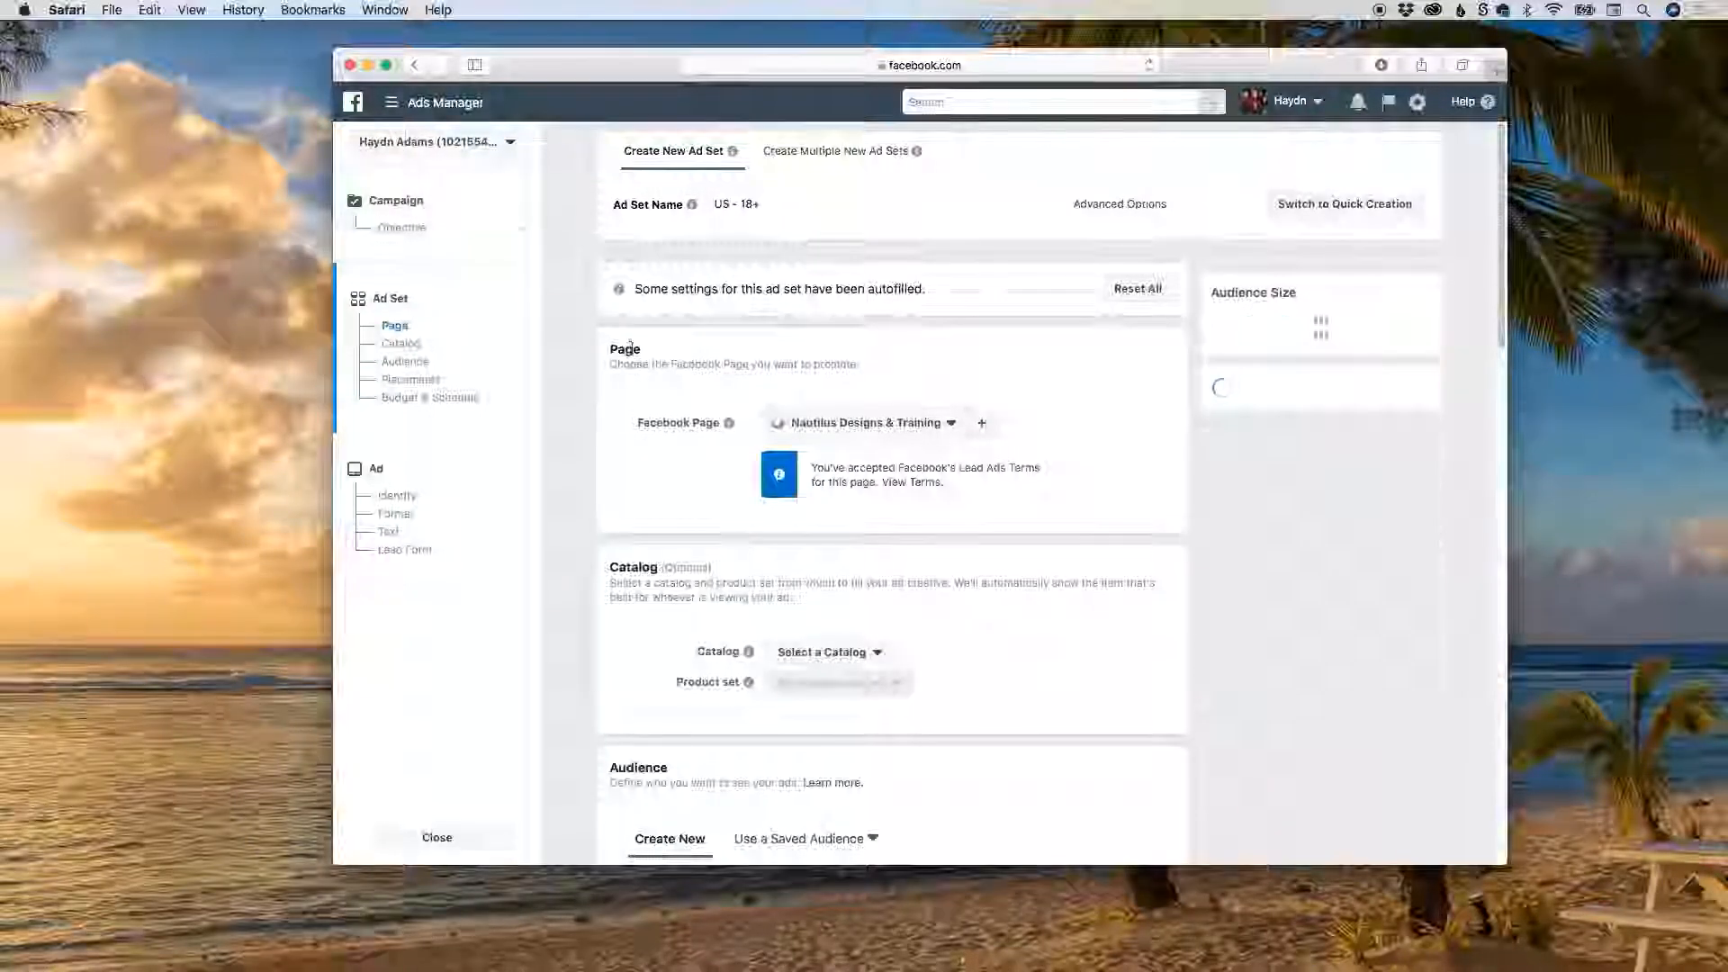
Choose Nautilus Designs & Training as the Facebook Page to promote and check the available product catalogs without selecting one.
left_click(843, 424)
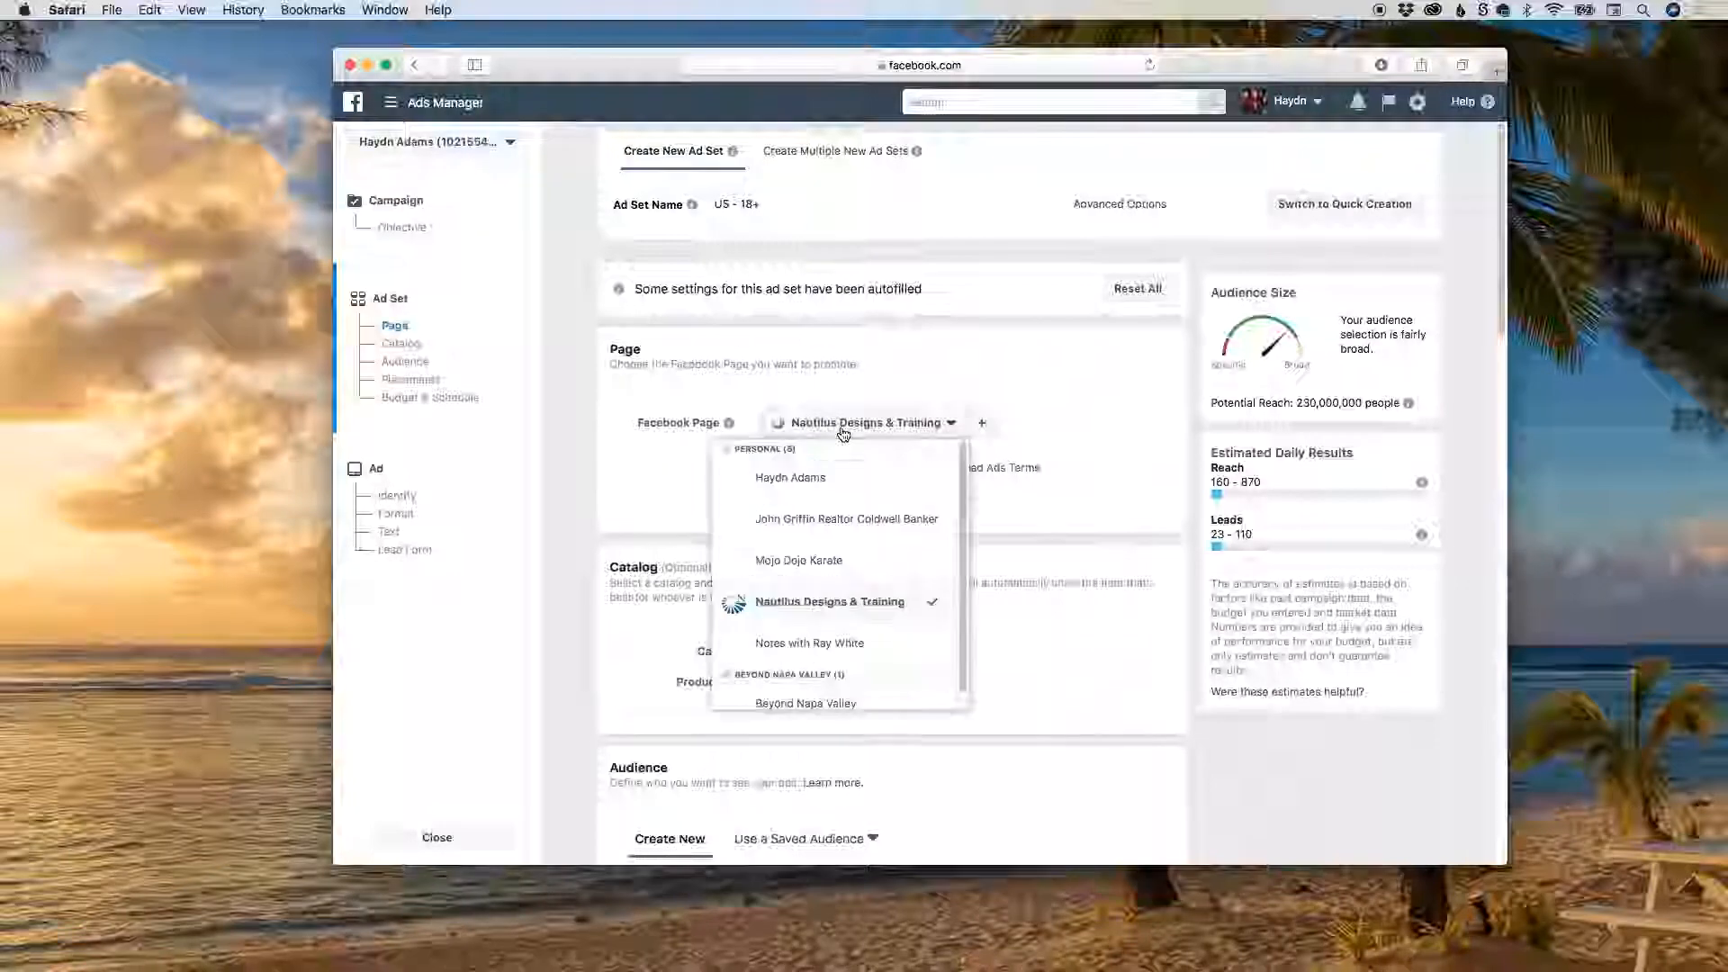
left_click(815, 612)
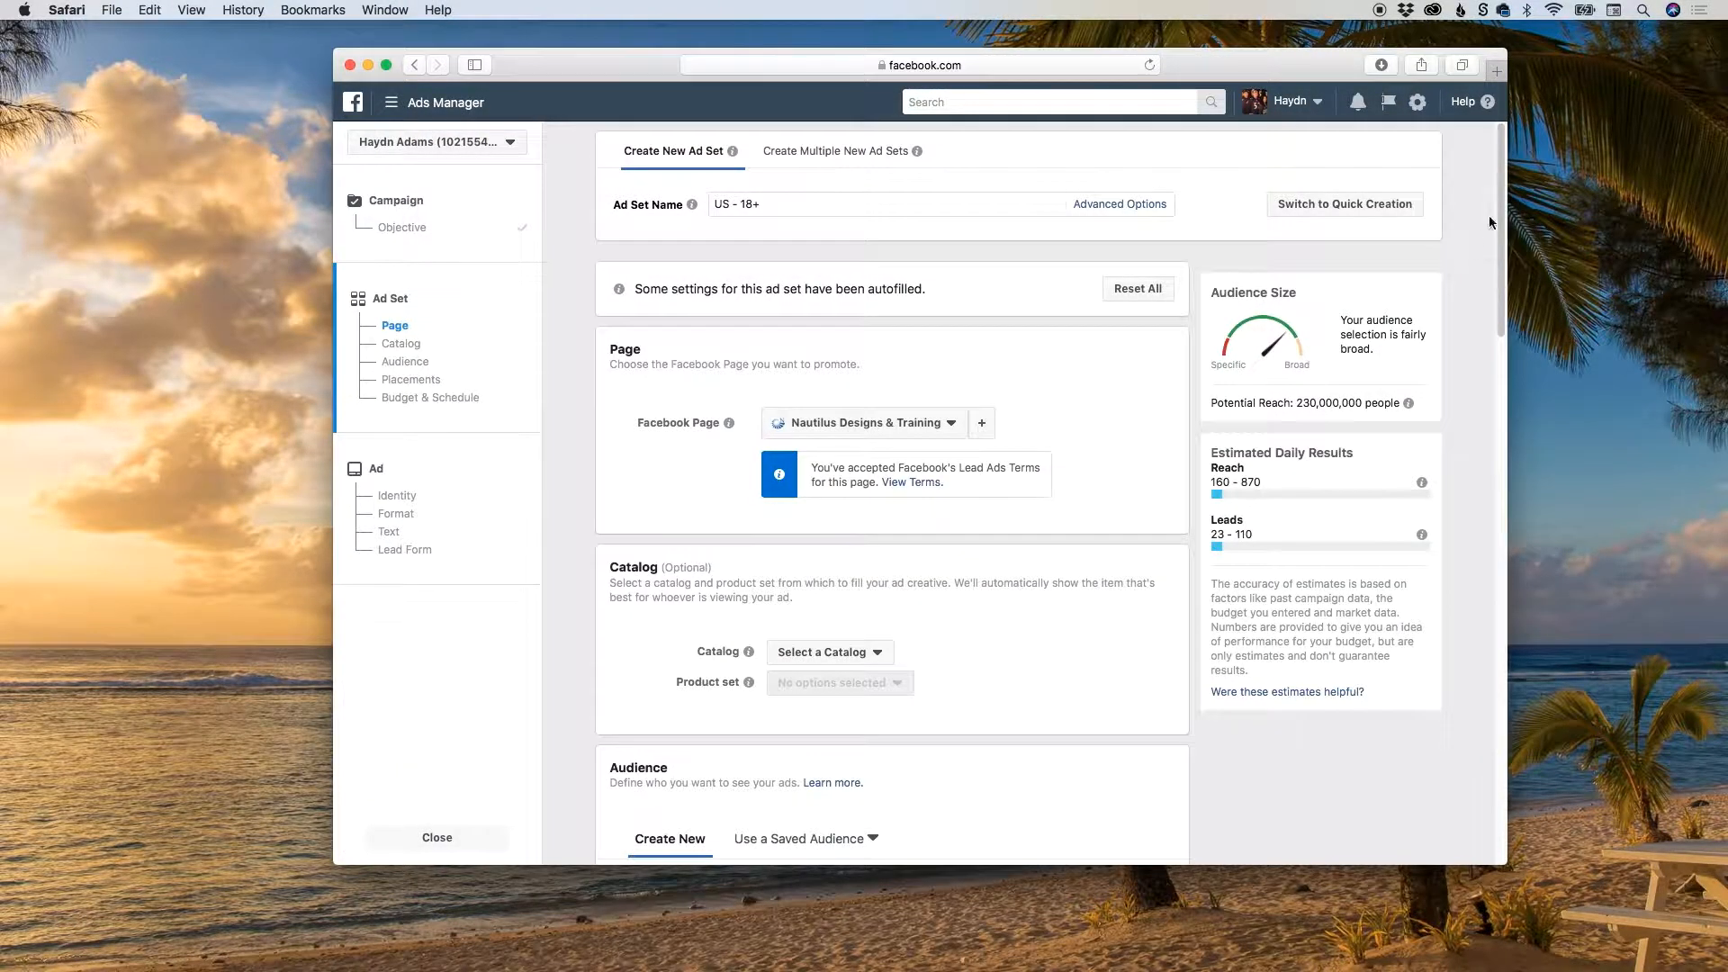
left_click_drag(1501, 216, 1501, 329)
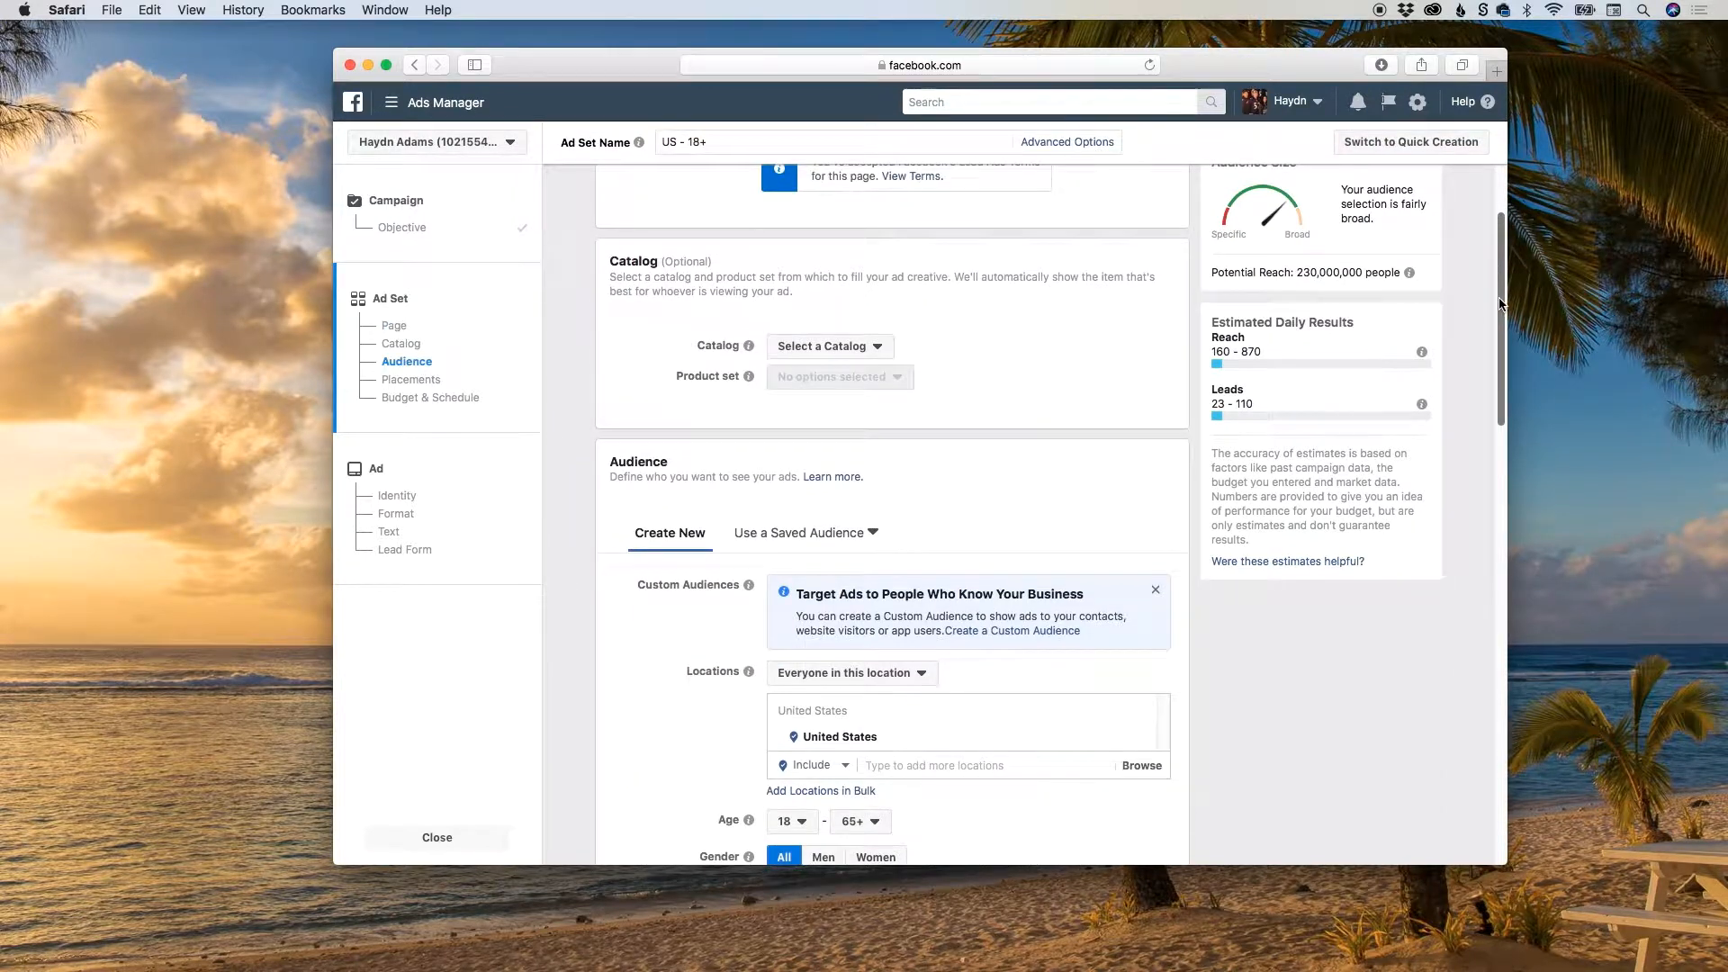
left_click(868, 350)
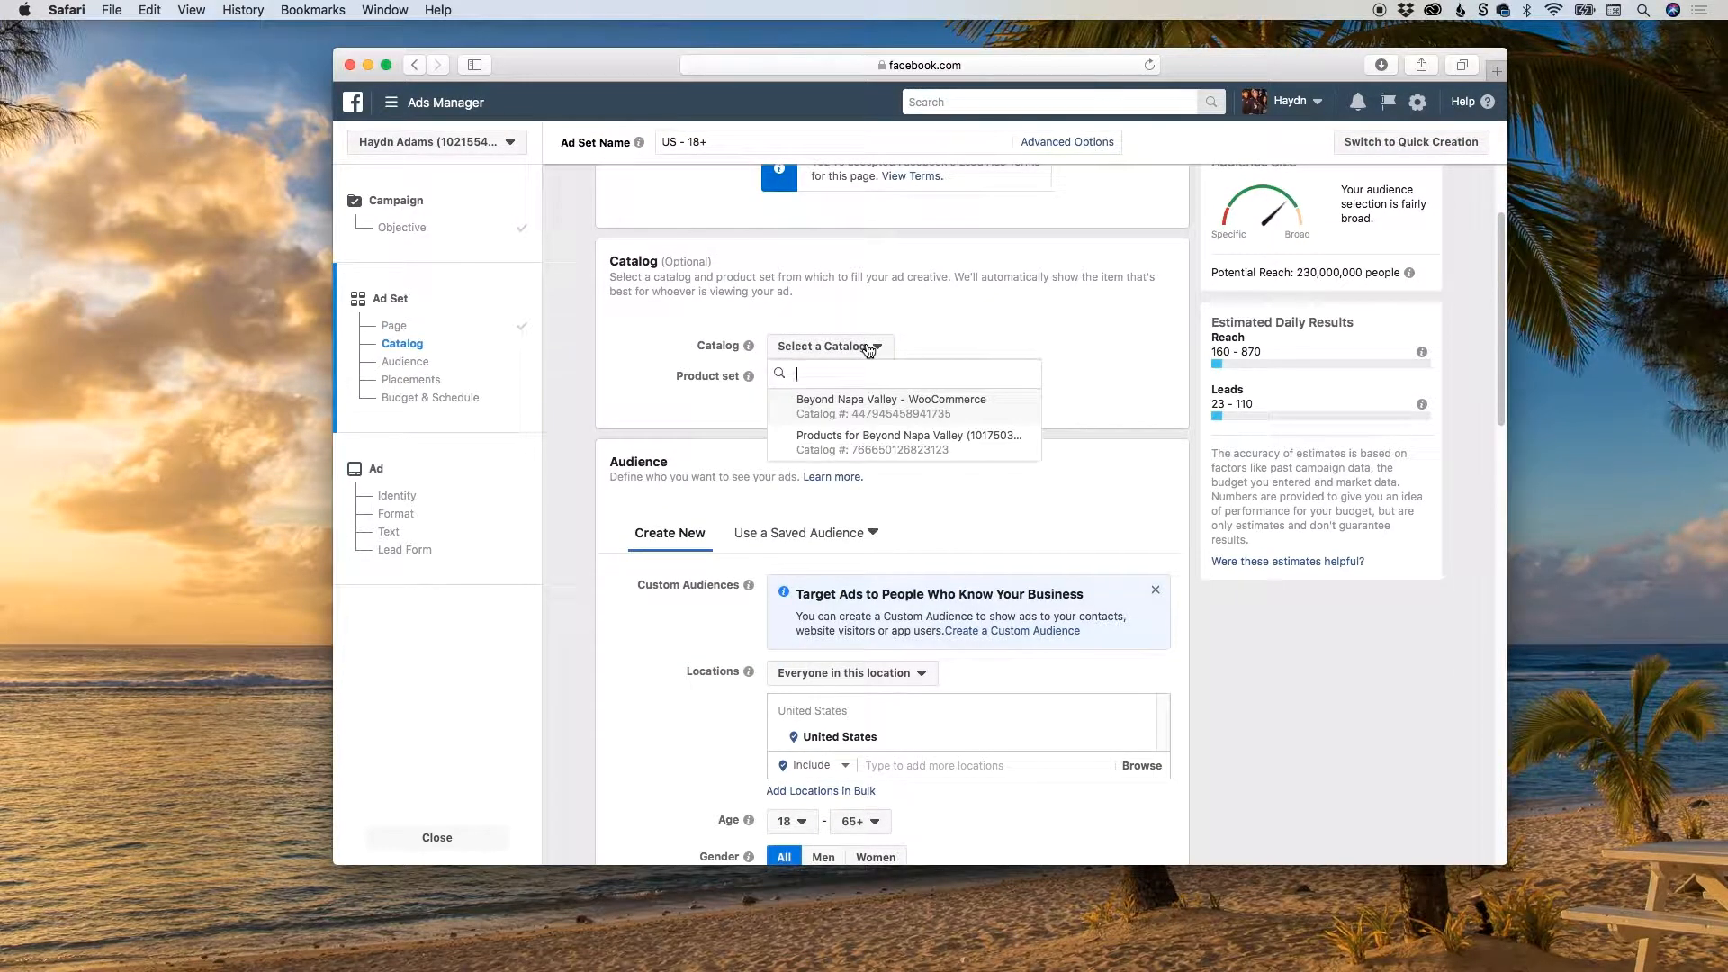
mouse_move(891, 403)
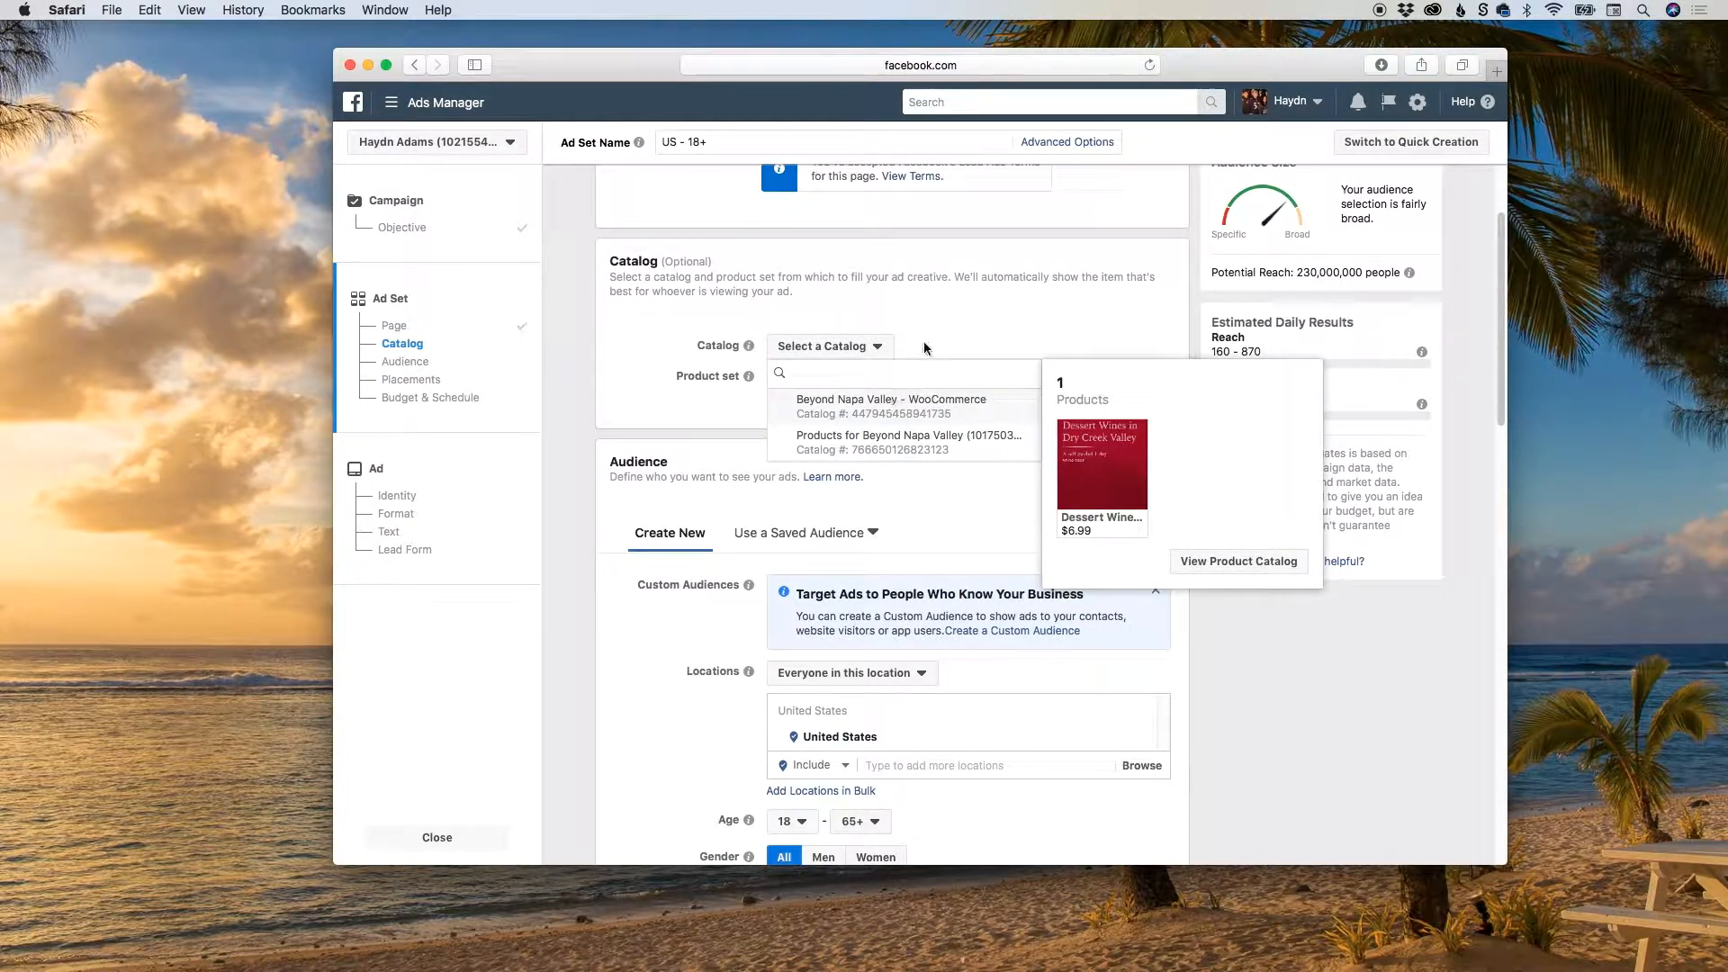
left_click(907, 313)
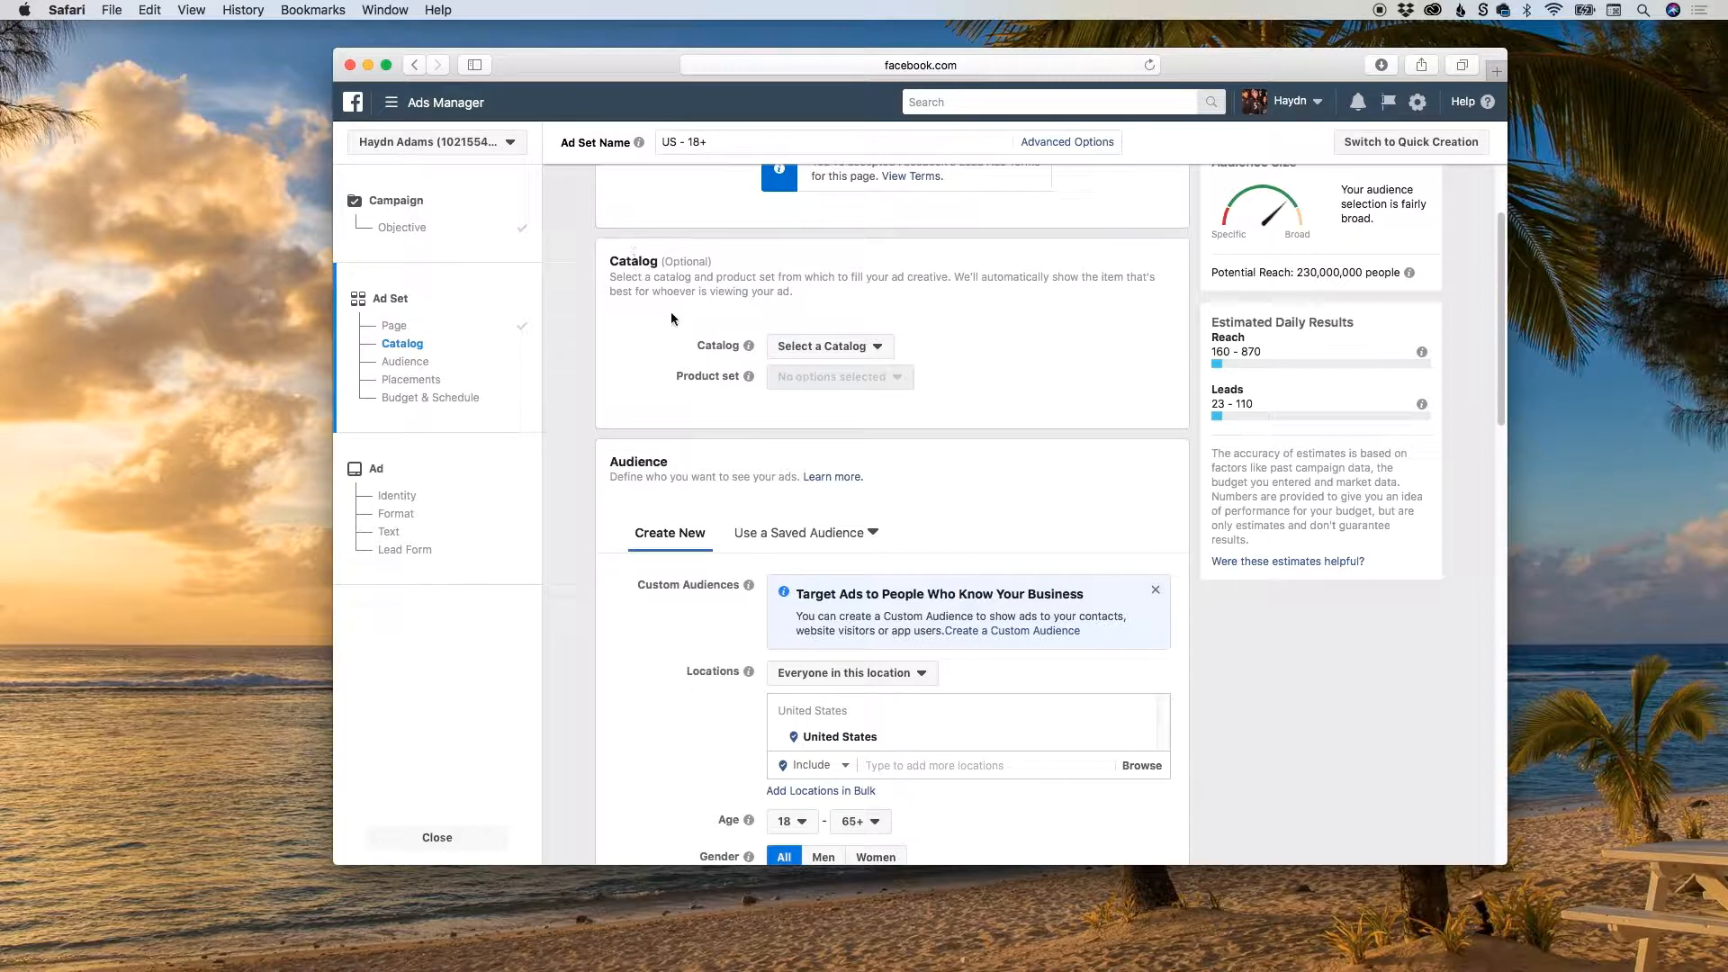
Replace the United States in the audience locations with the state of California.
left_click_drag(1503, 256, 1500, 338)
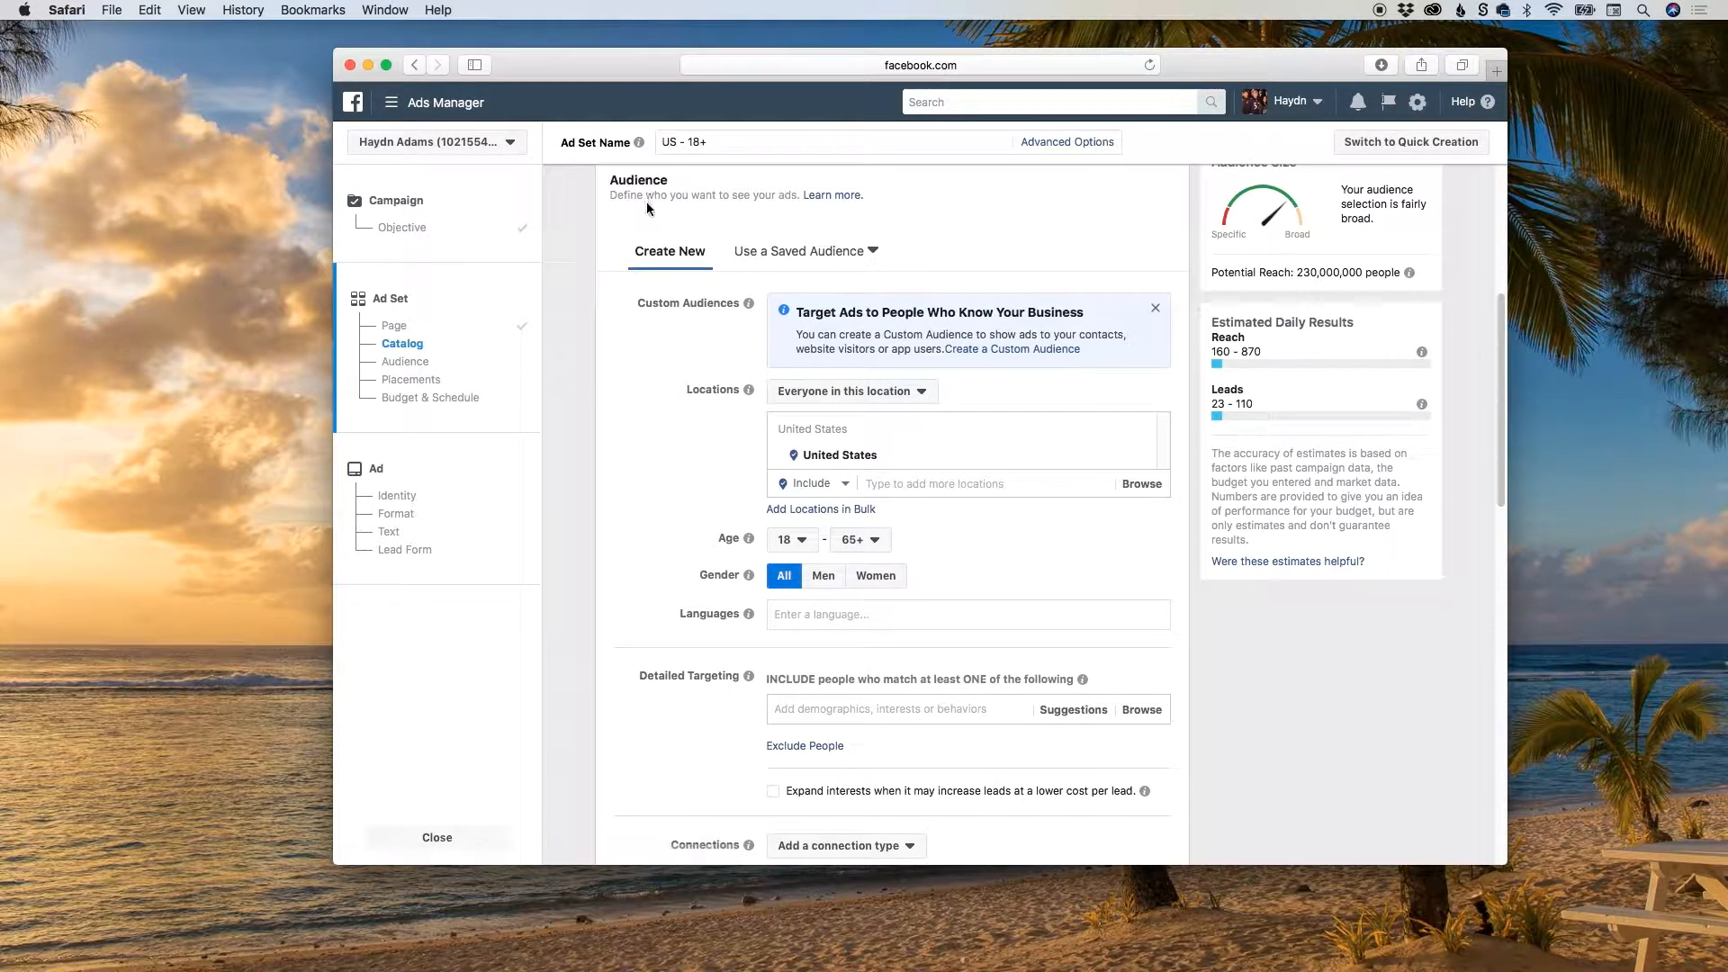
scroll(646, 218, "up", 1)
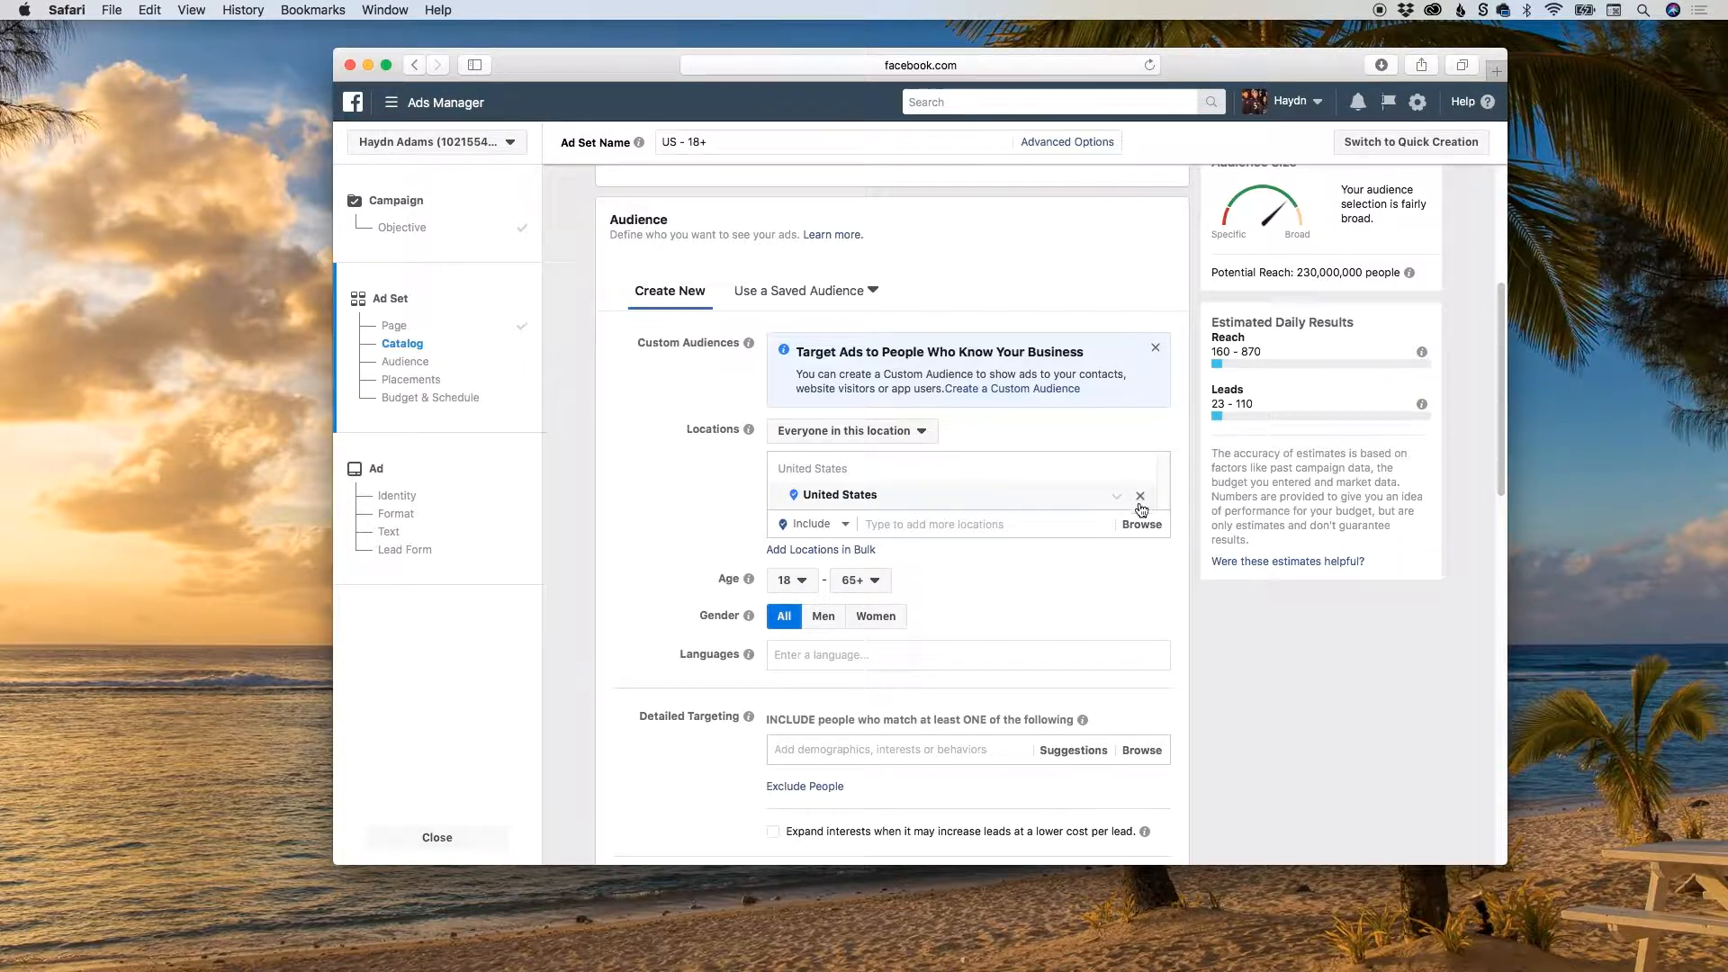
left_click(1140, 498)
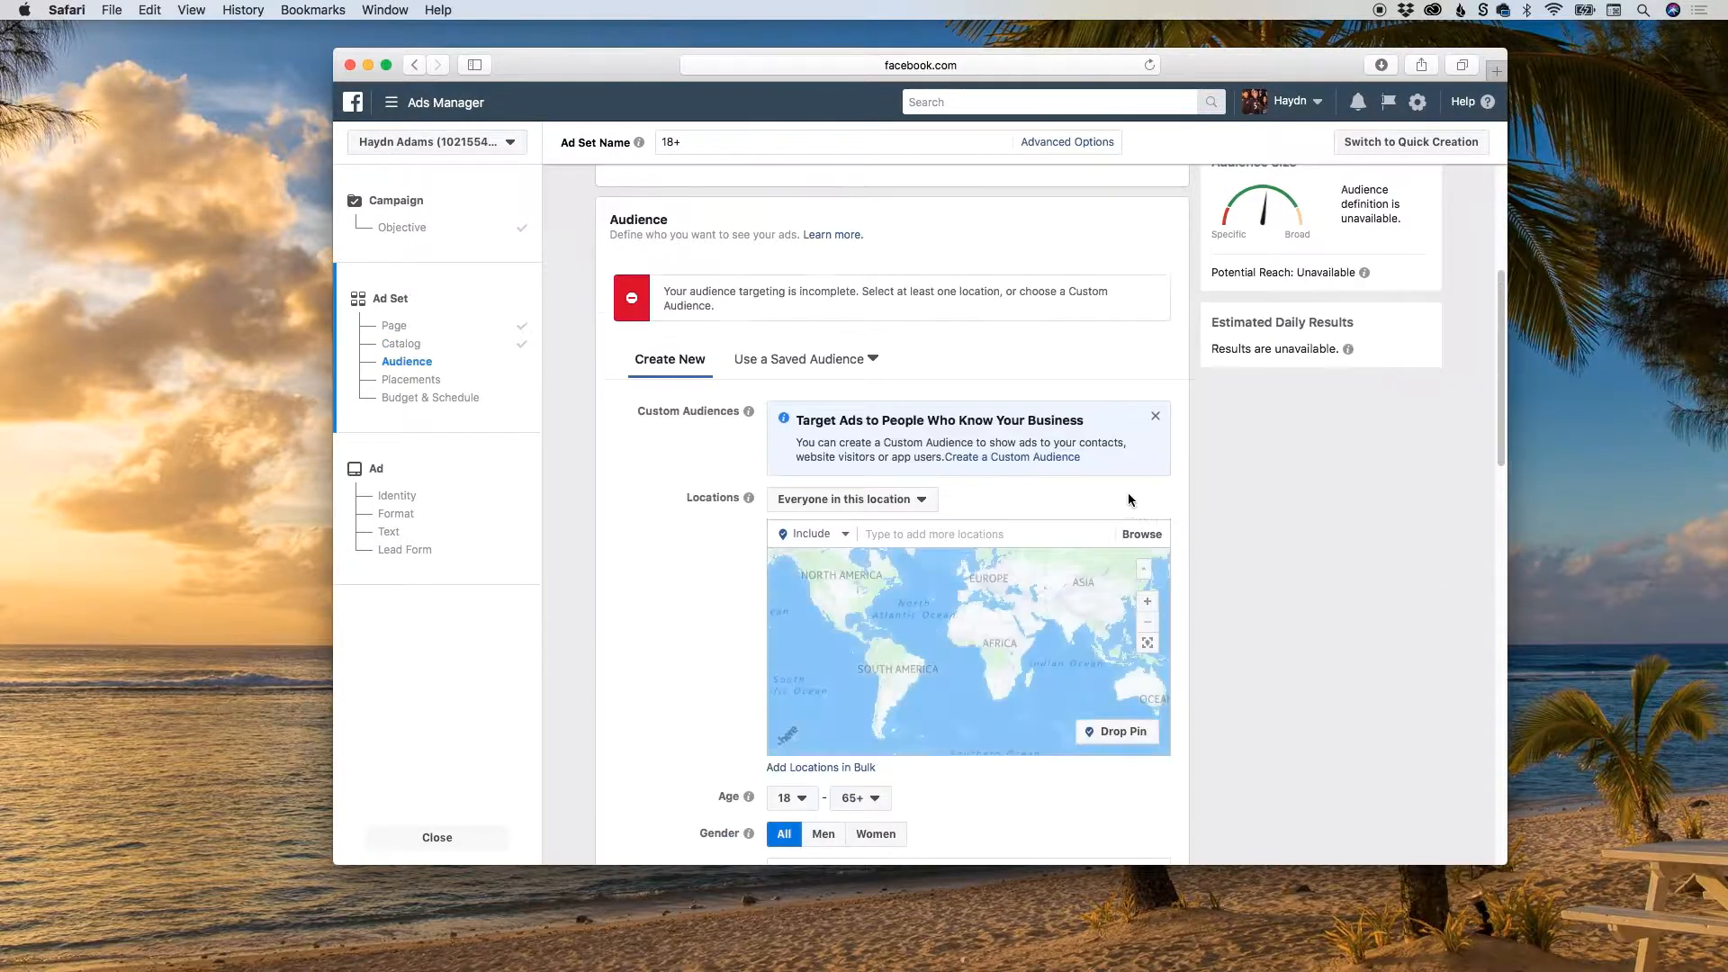
left_click(942, 533)
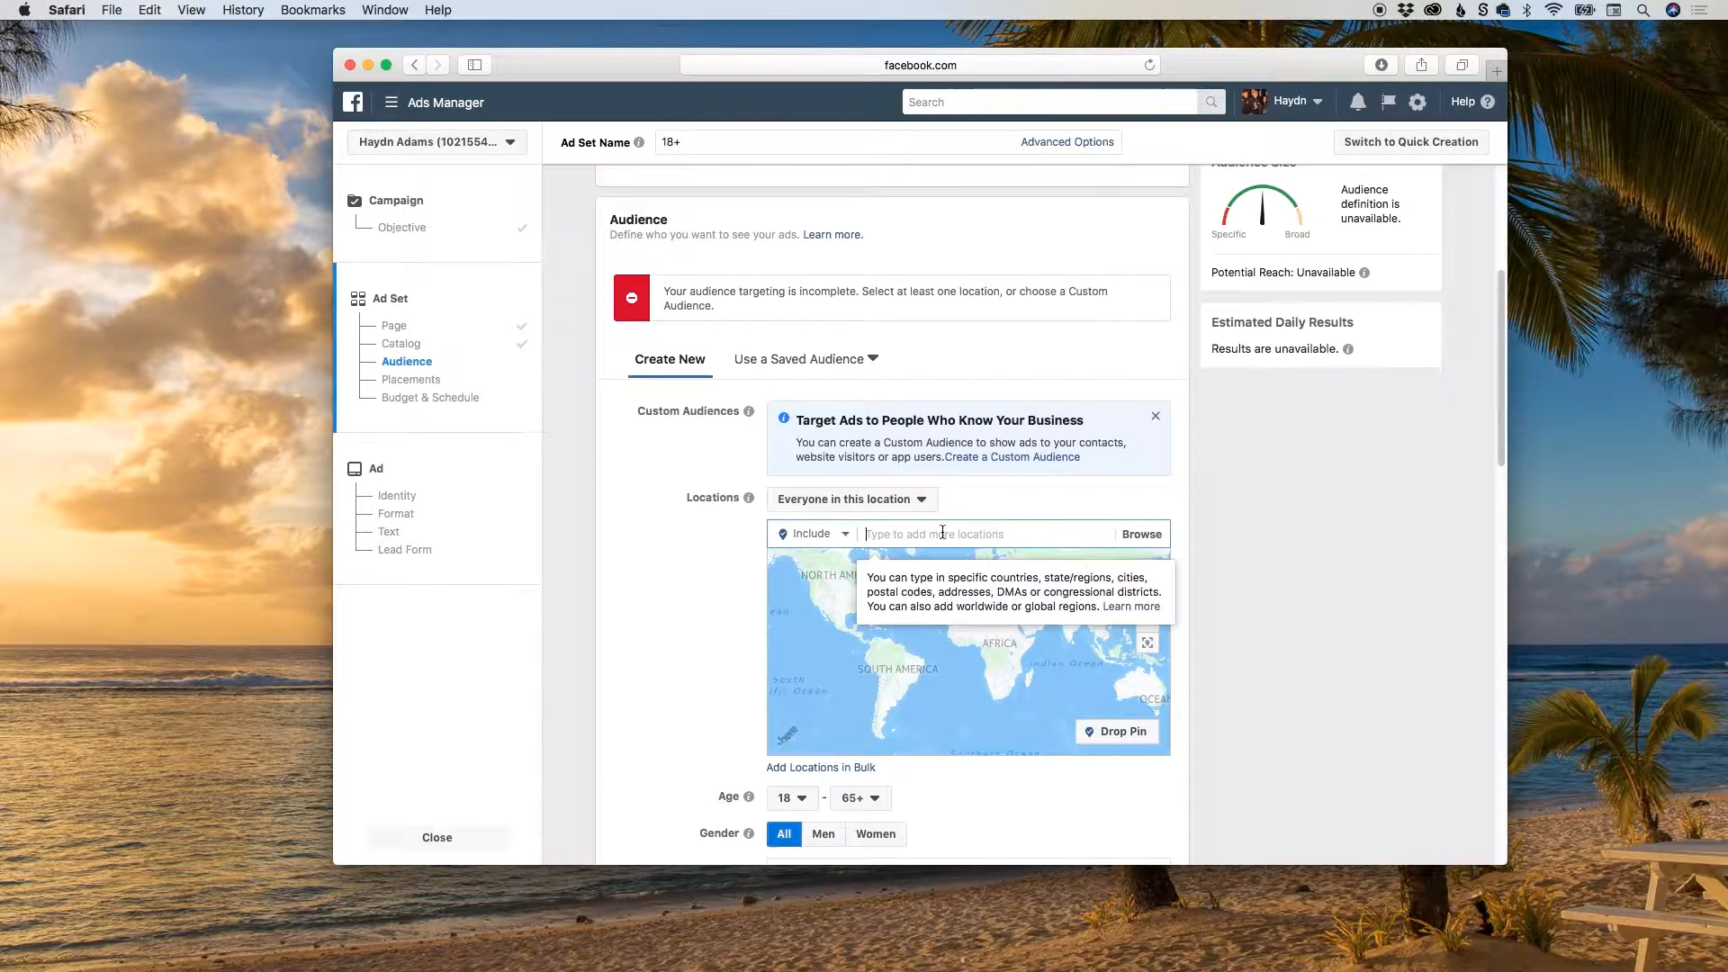
type("California")
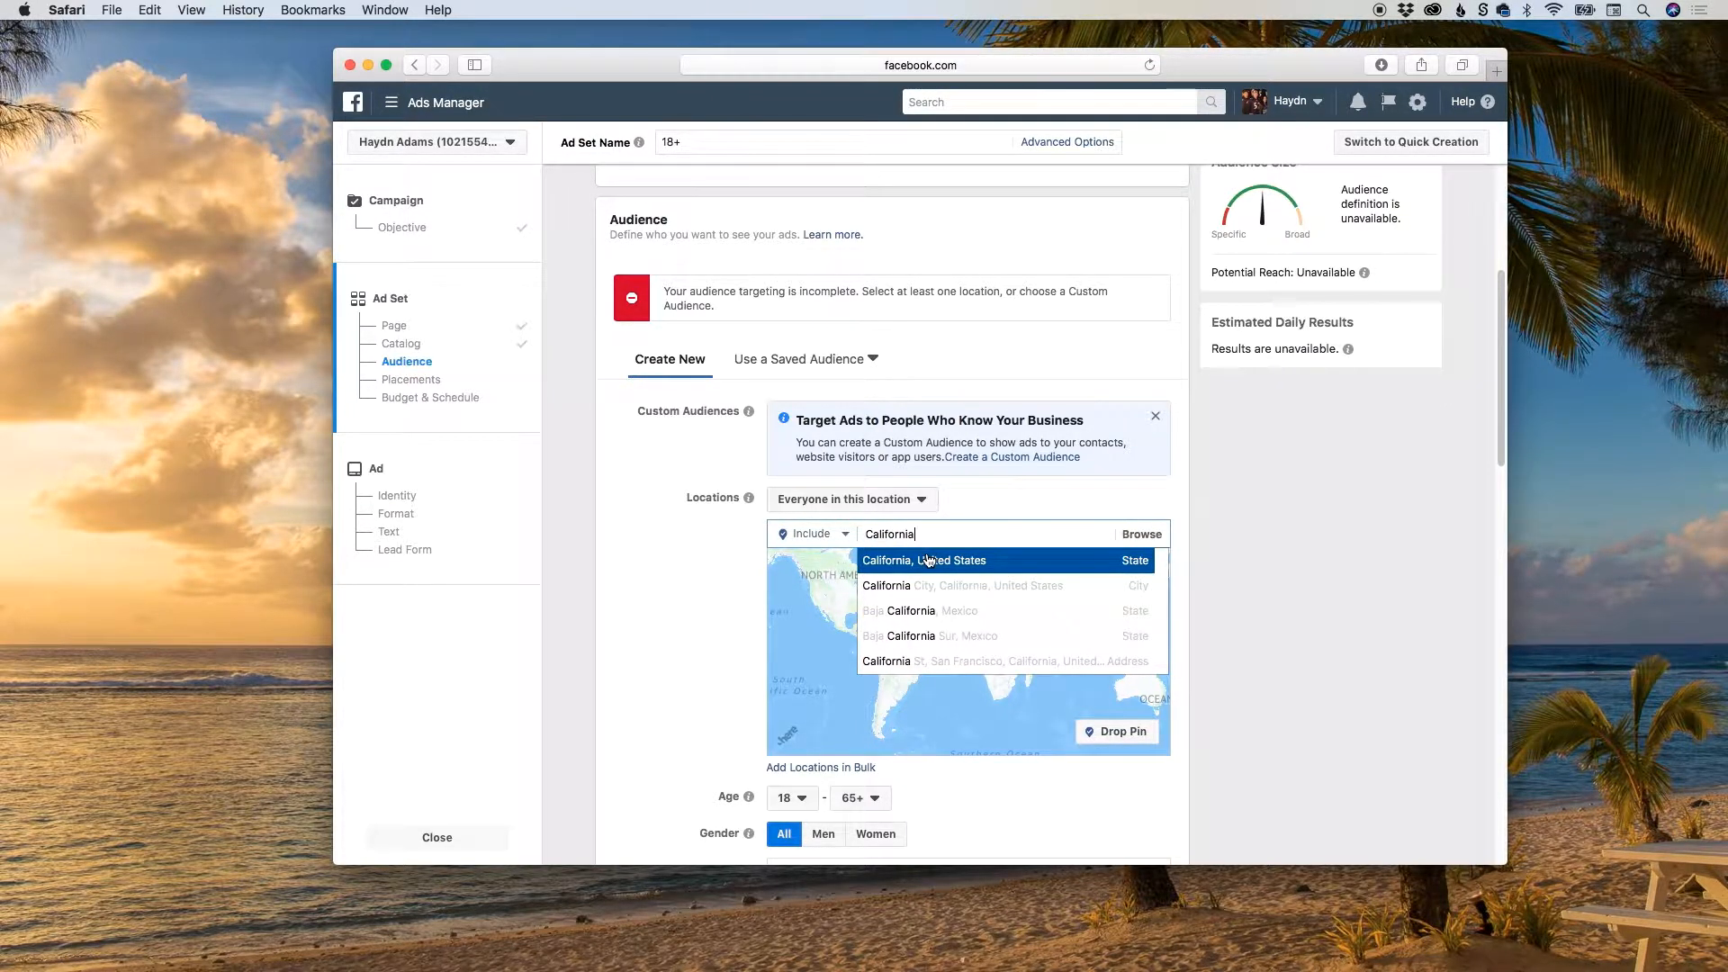
left_click(928, 560)
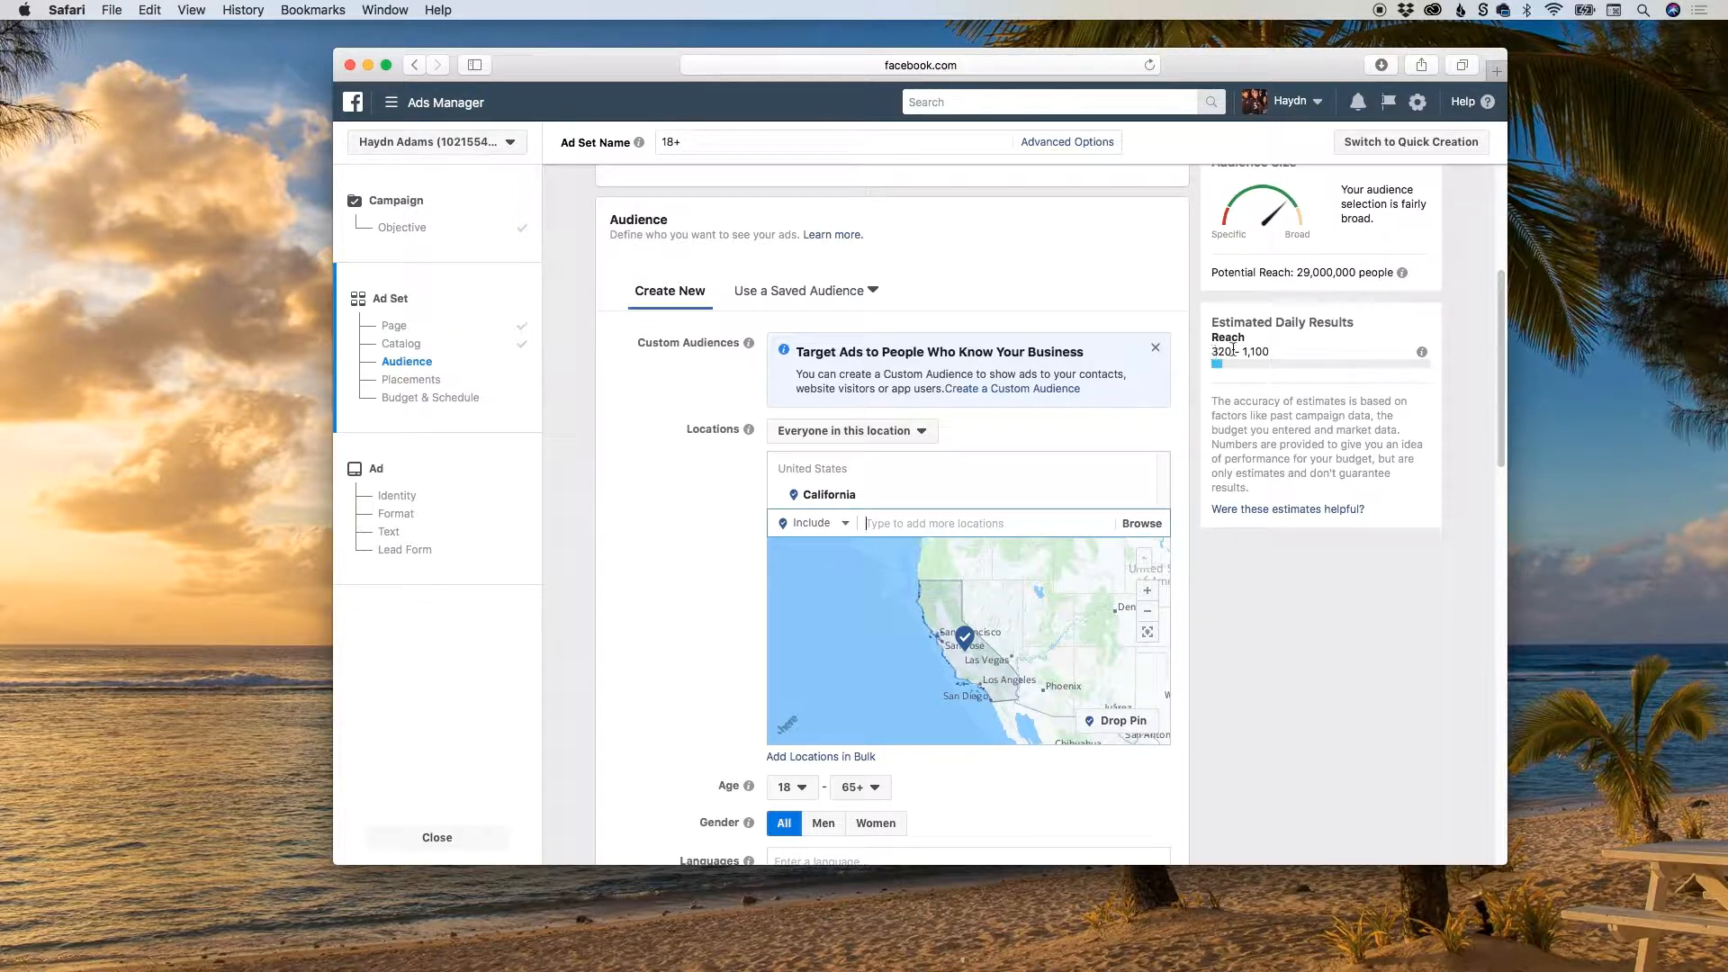
Set the audience age range to 40–50.
scroll(1193, 397, "down", 2)
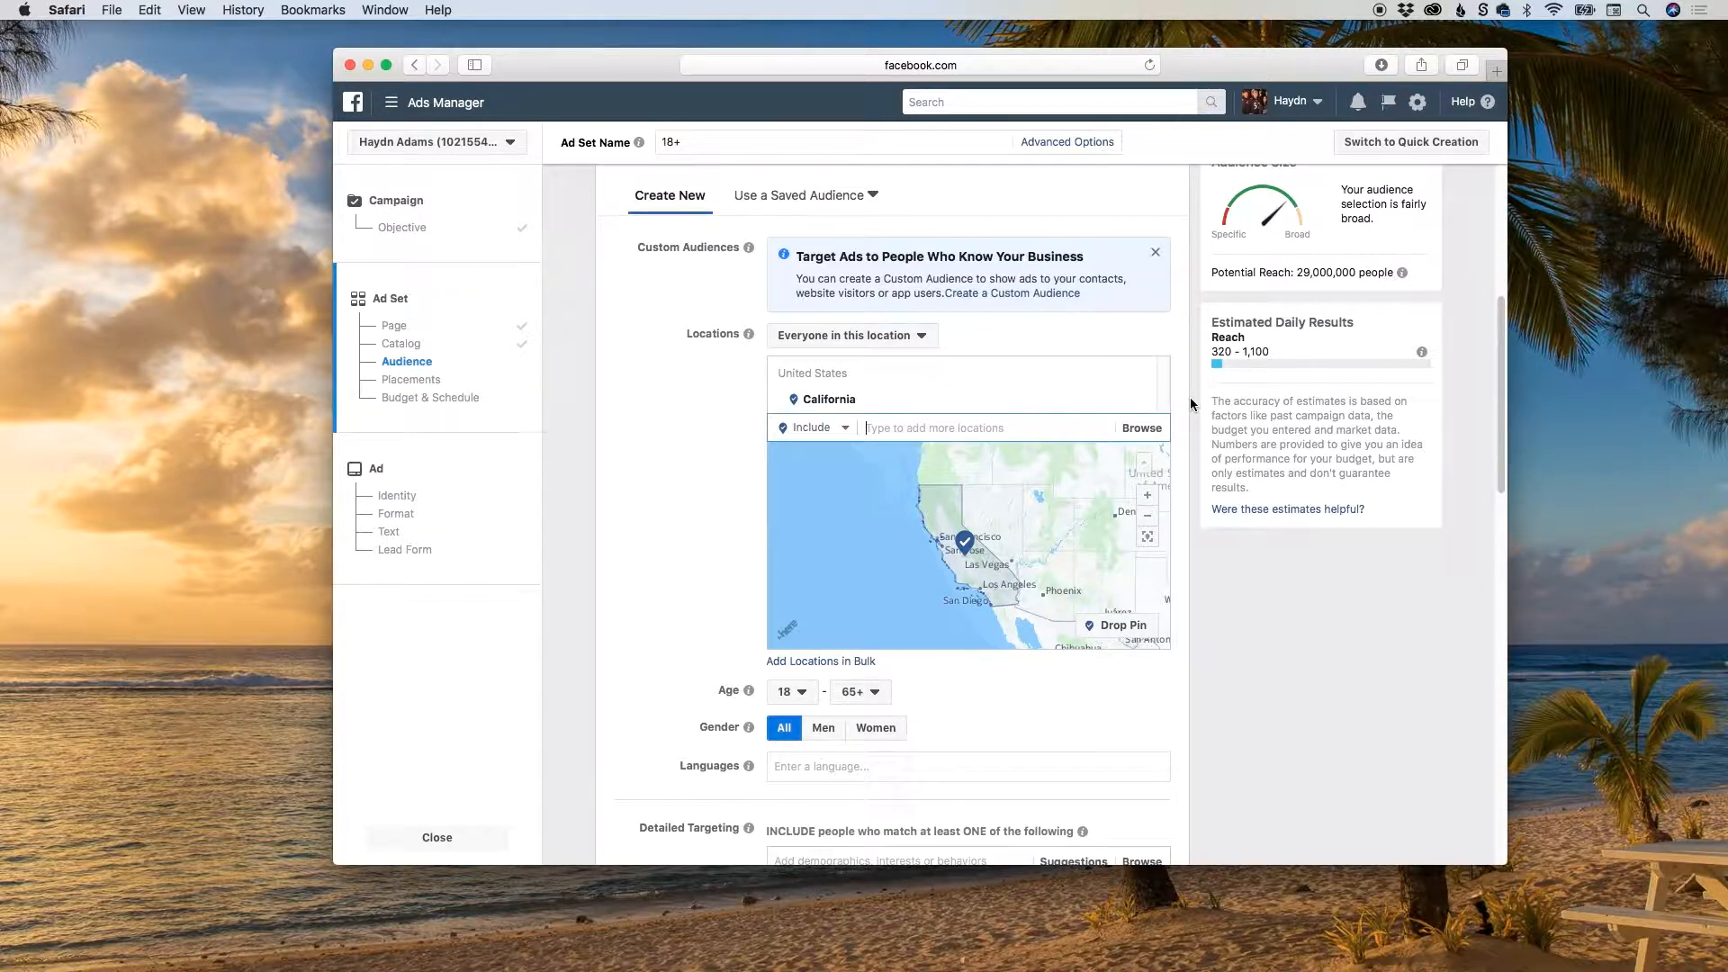
scroll(1189, 397, "down", 3)
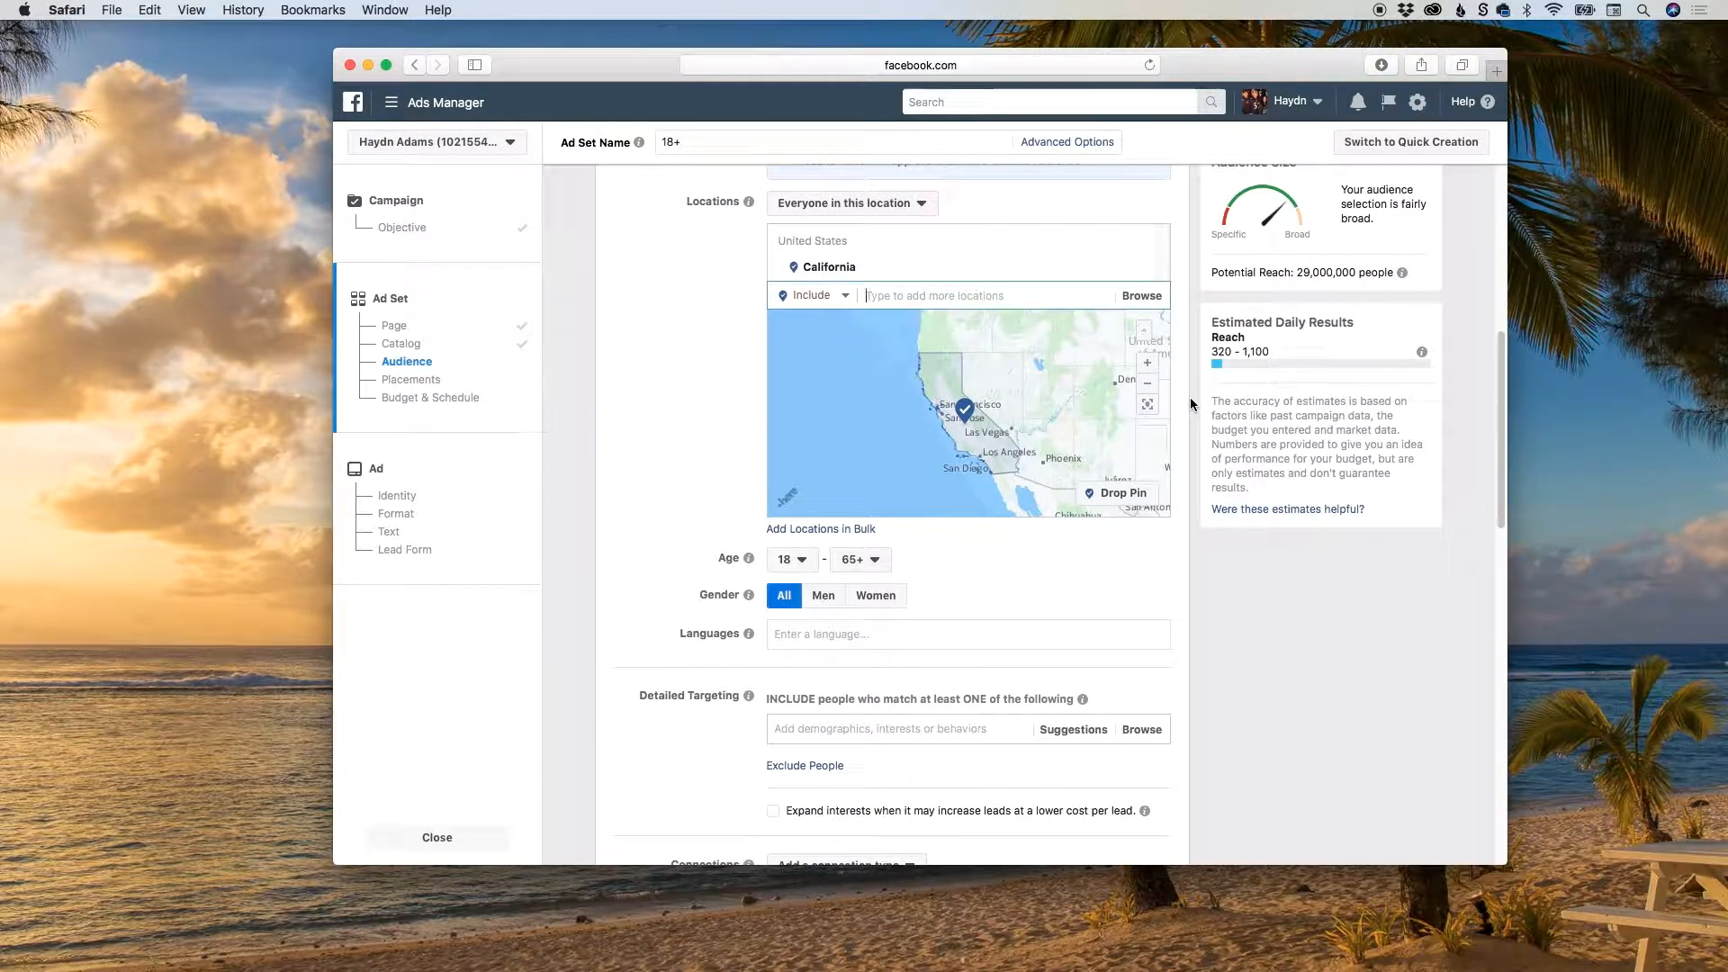
left_click(799, 564)
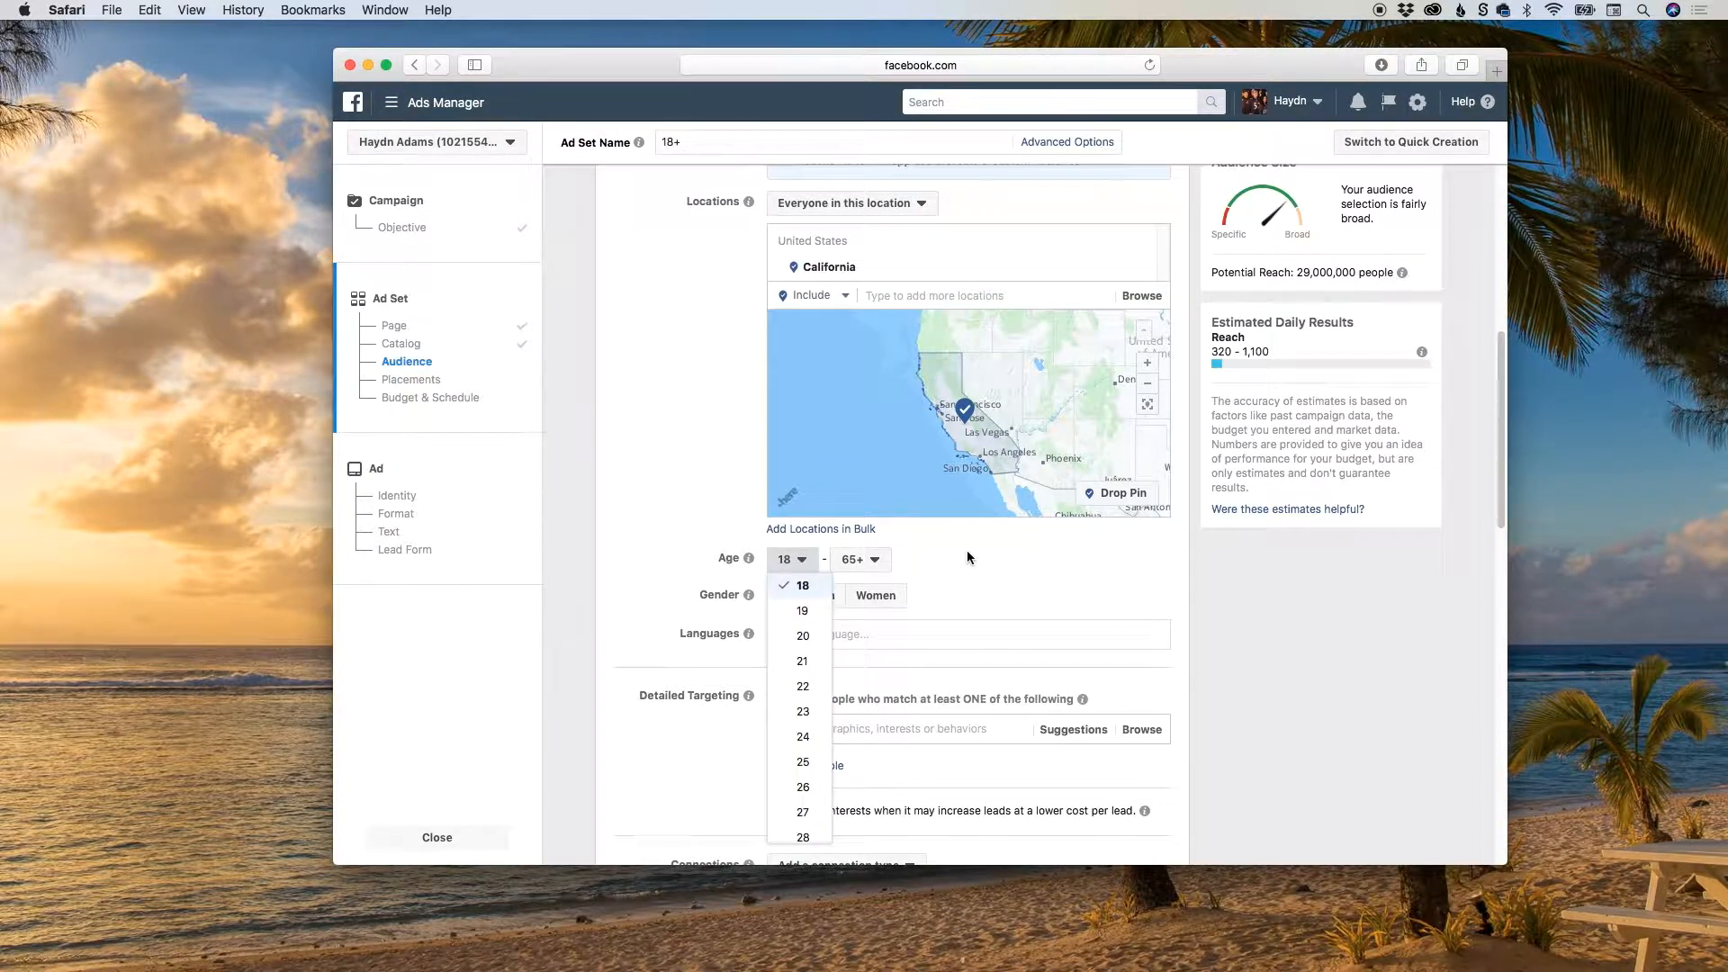
scroll(966, 556, "down", 3)
scroll(793, 512, "down", 3)
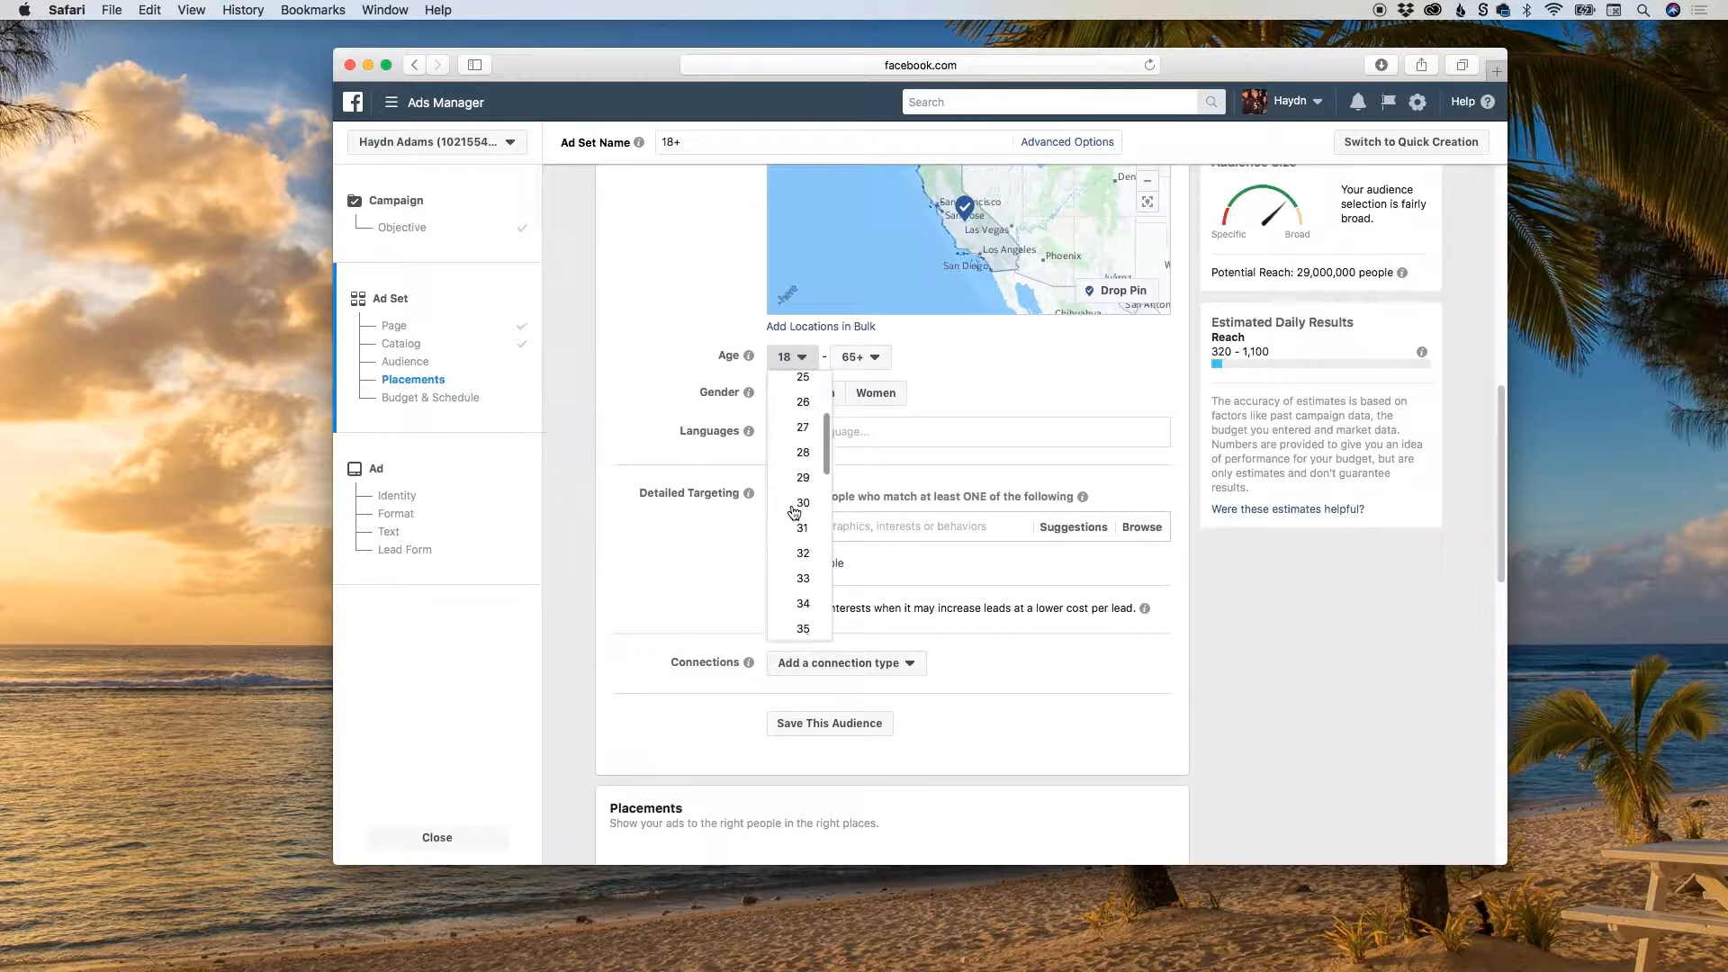
left_click_drag(826, 437, 828, 491)
left_click(802, 523)
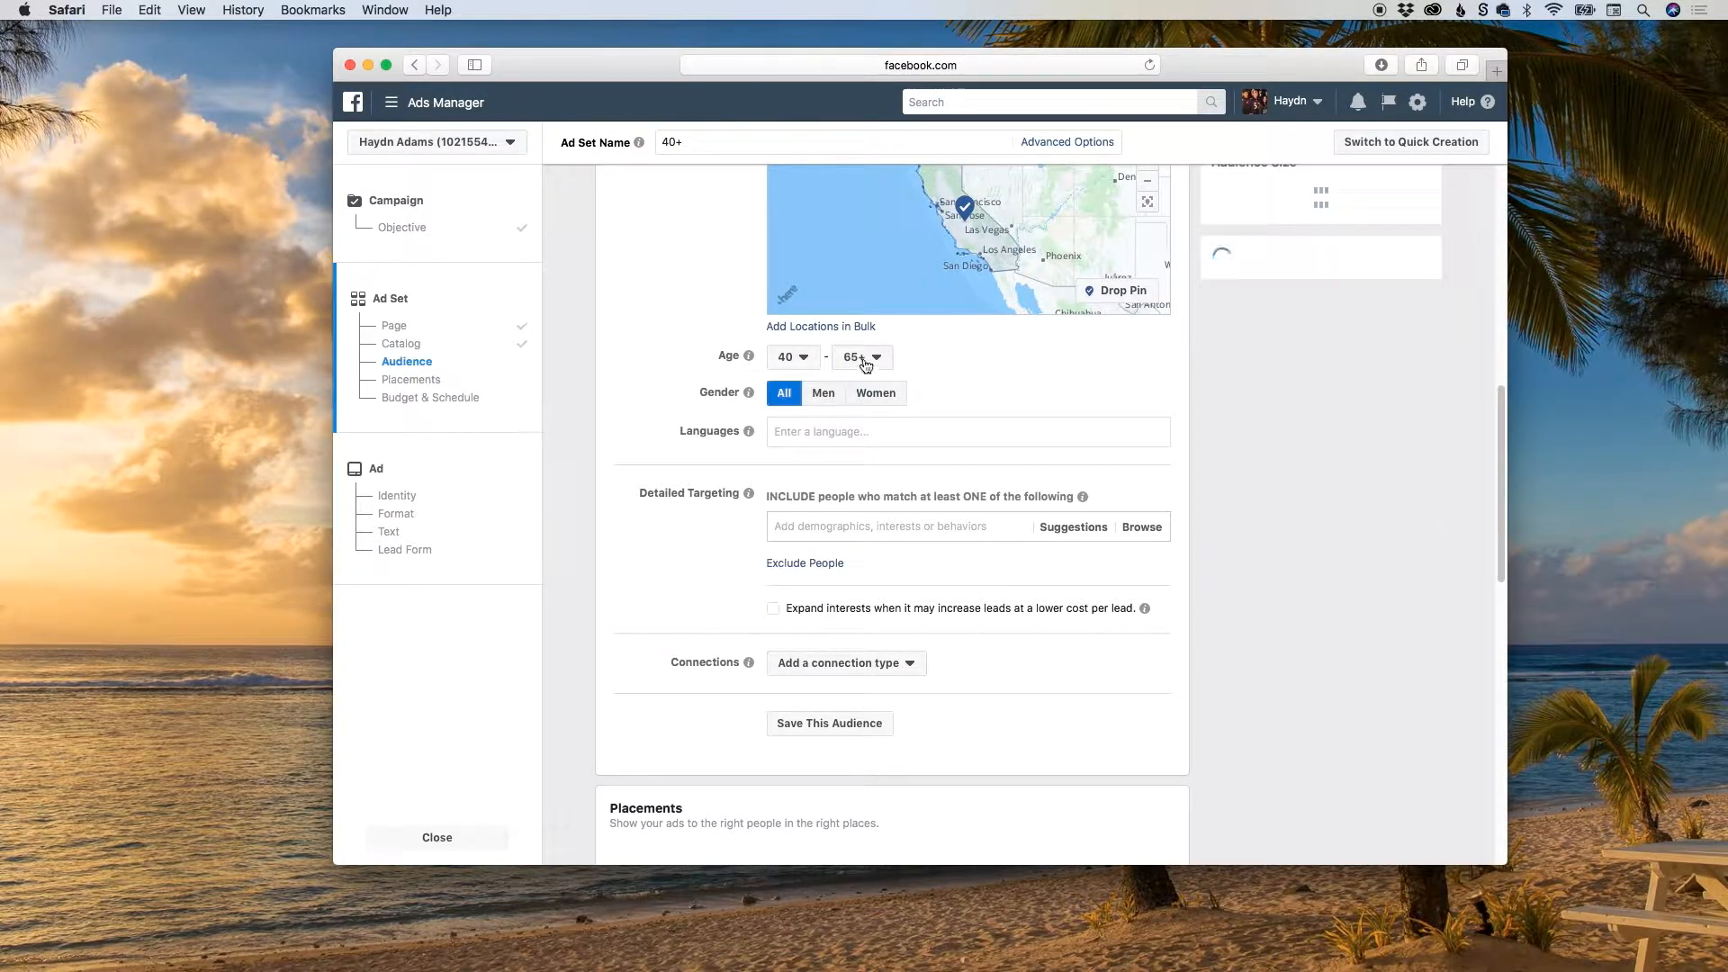
left_click(864, 361)
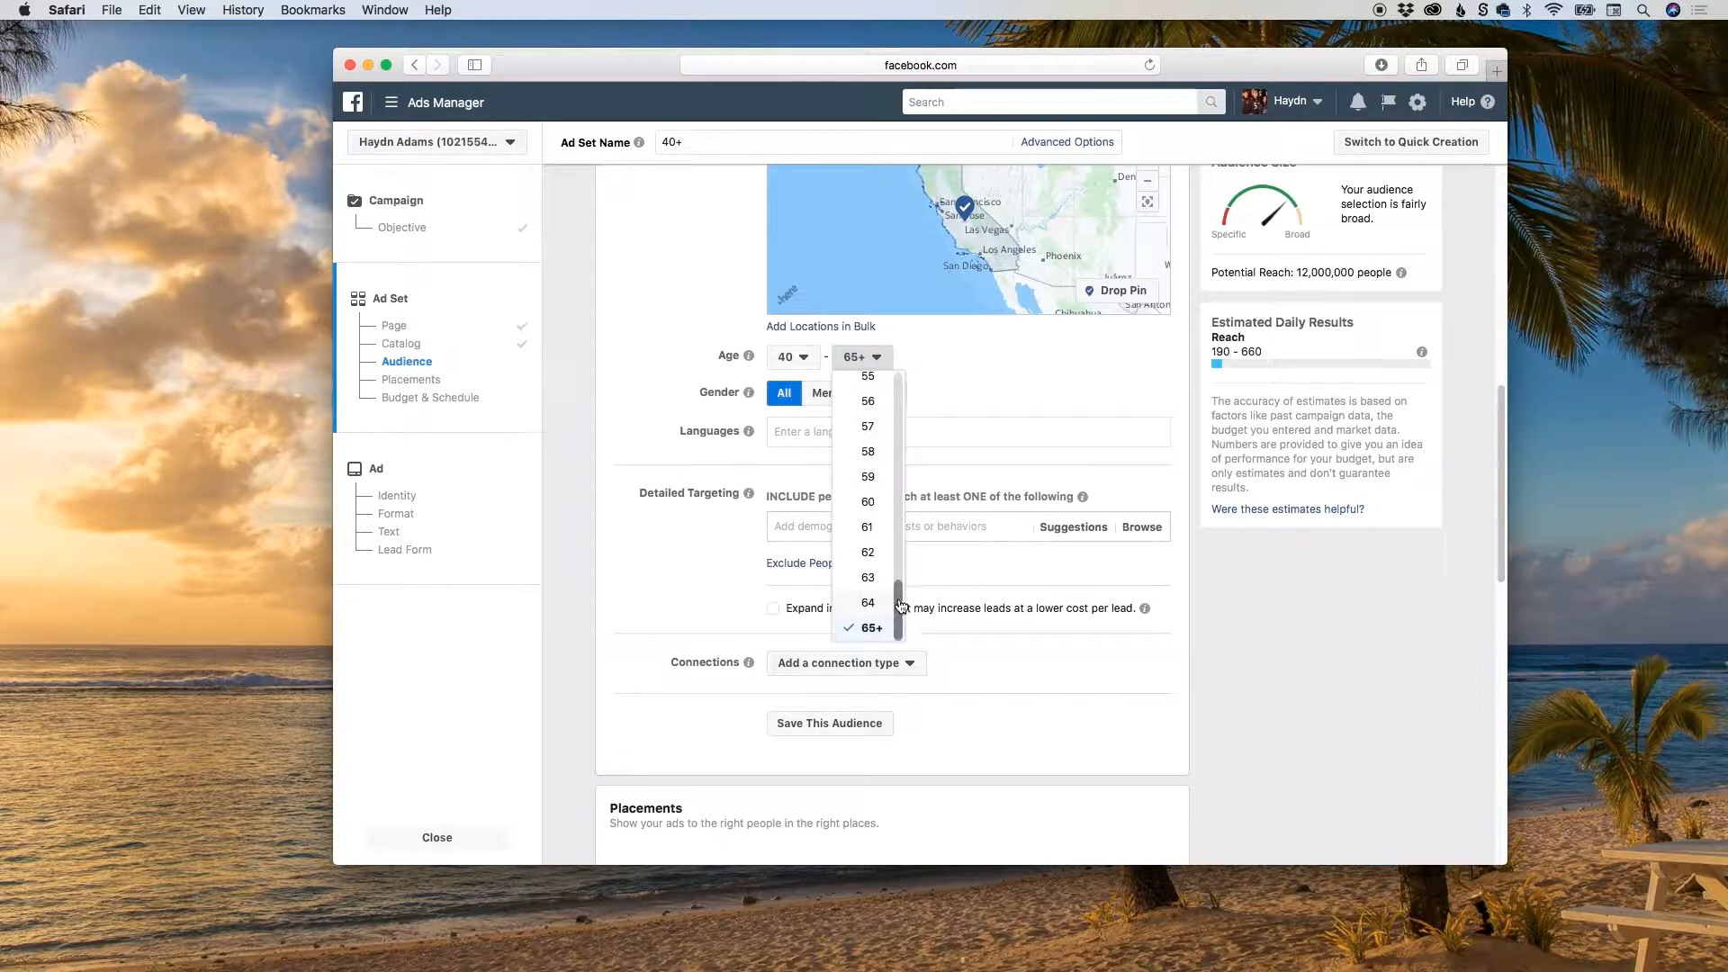
left_click_drag(899, 605, 898, 546)
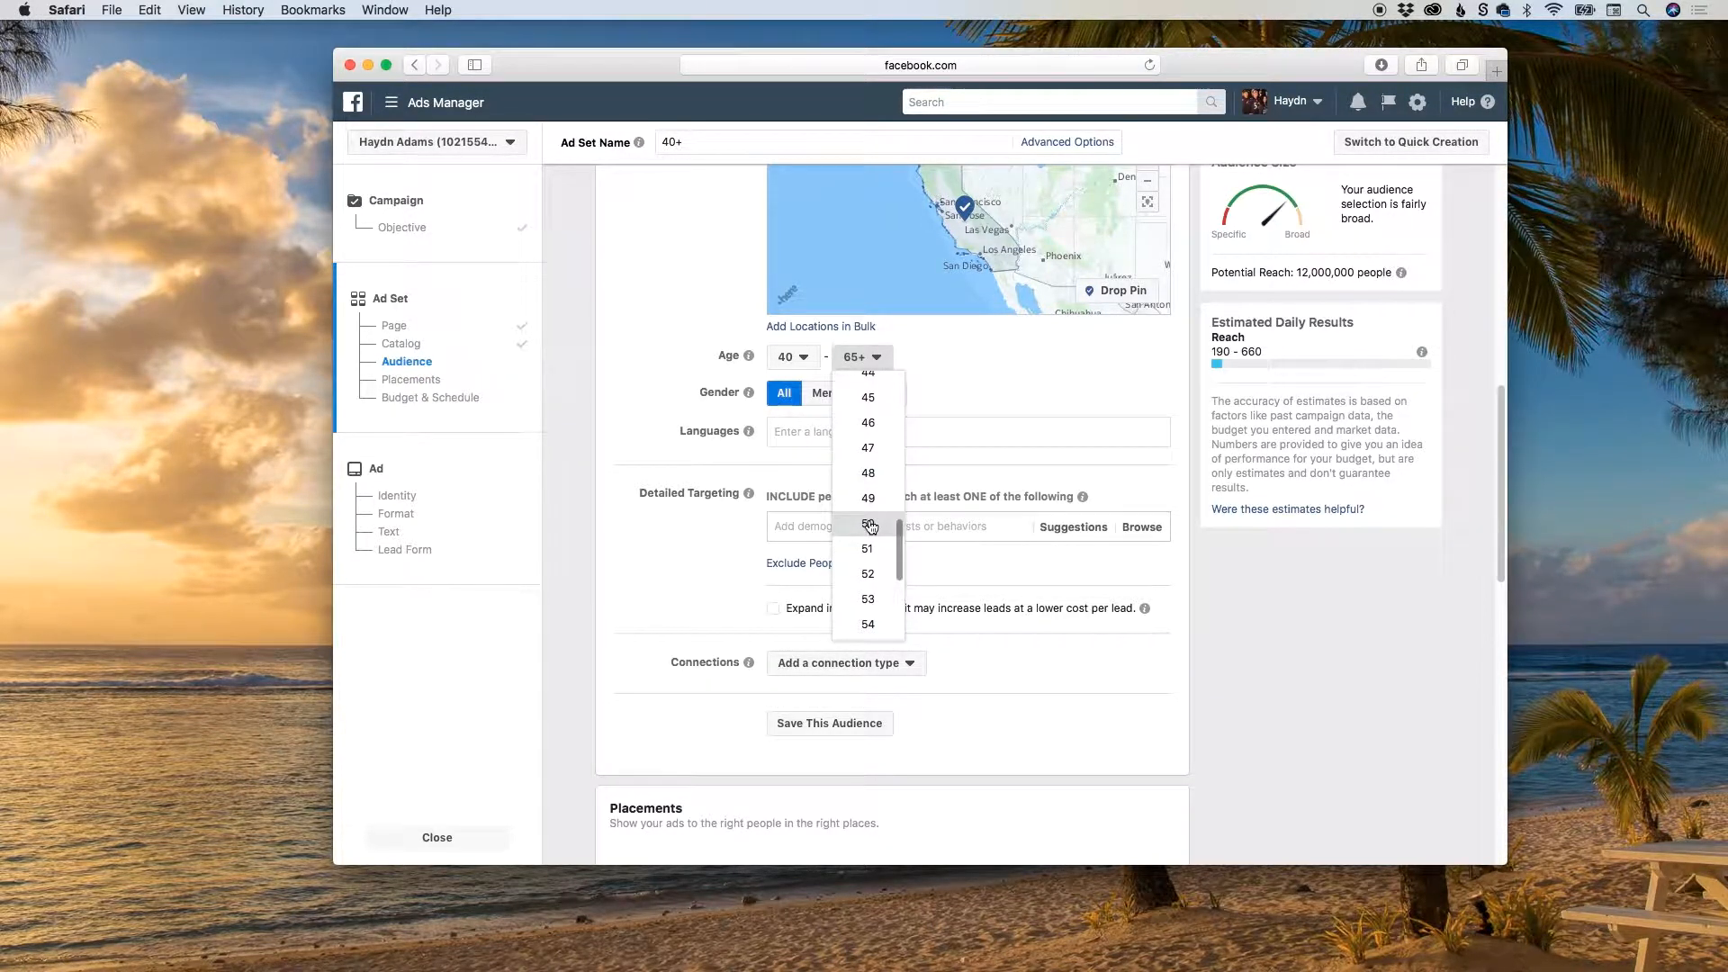
left_click(870, 525)
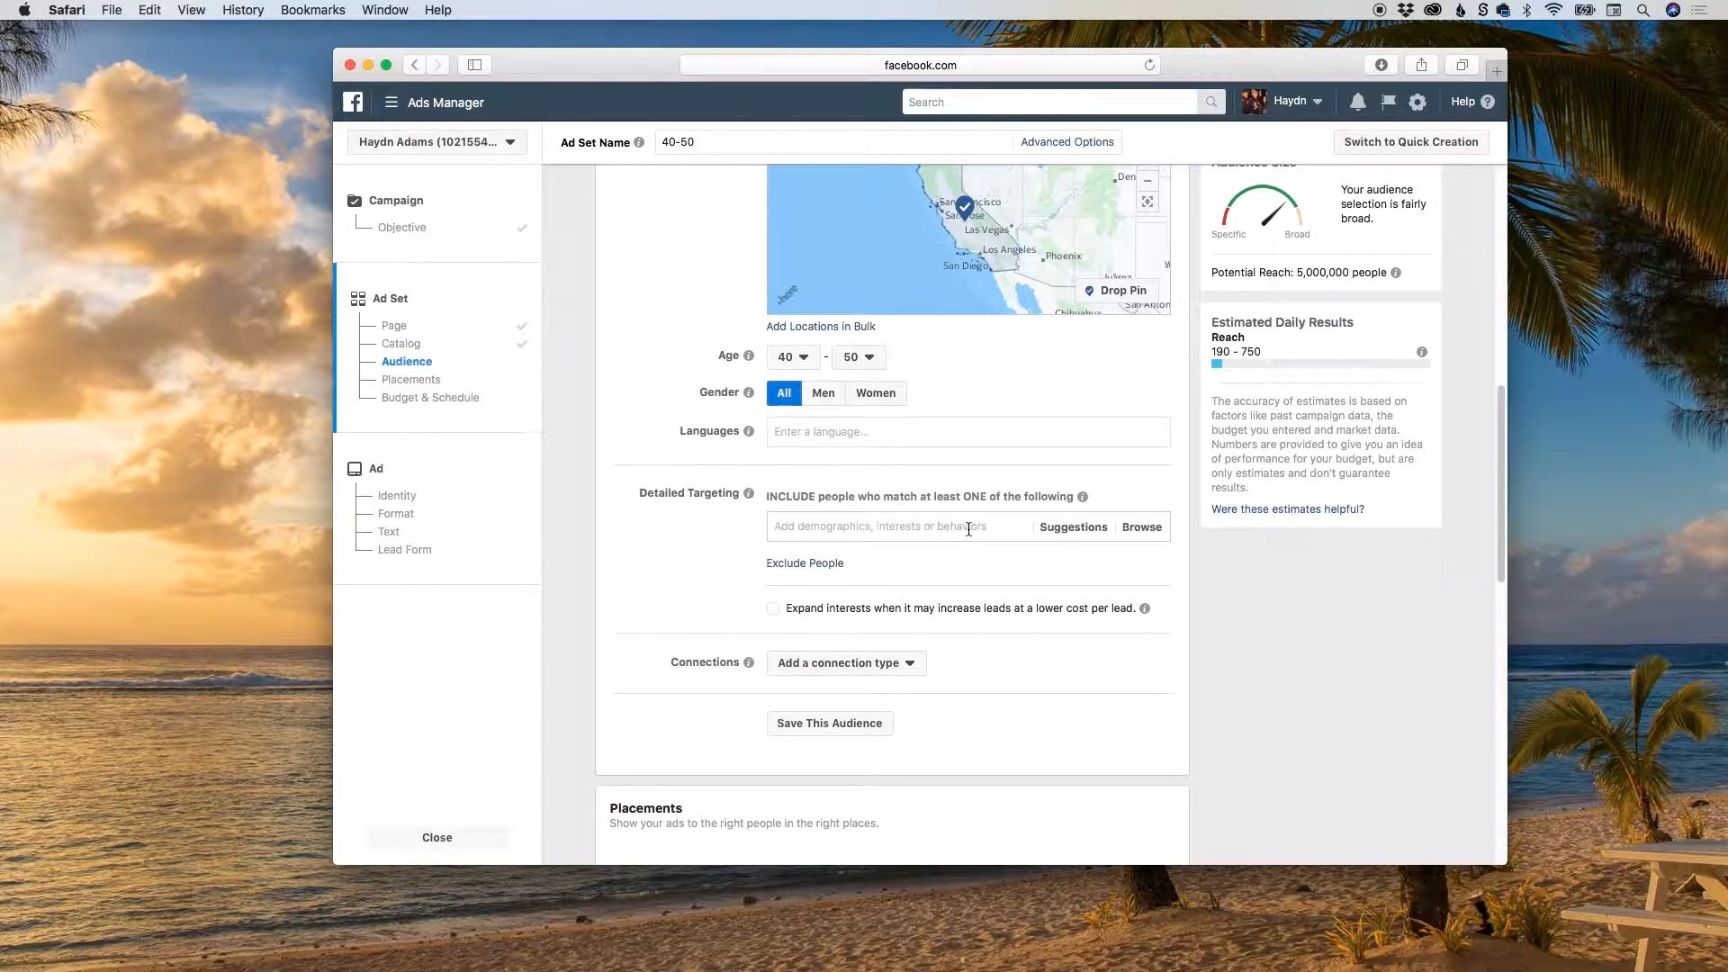
Add the College grad and Associate degree education levels from Demographics to the audience's detailed targeting.
left_click(1142, 527)
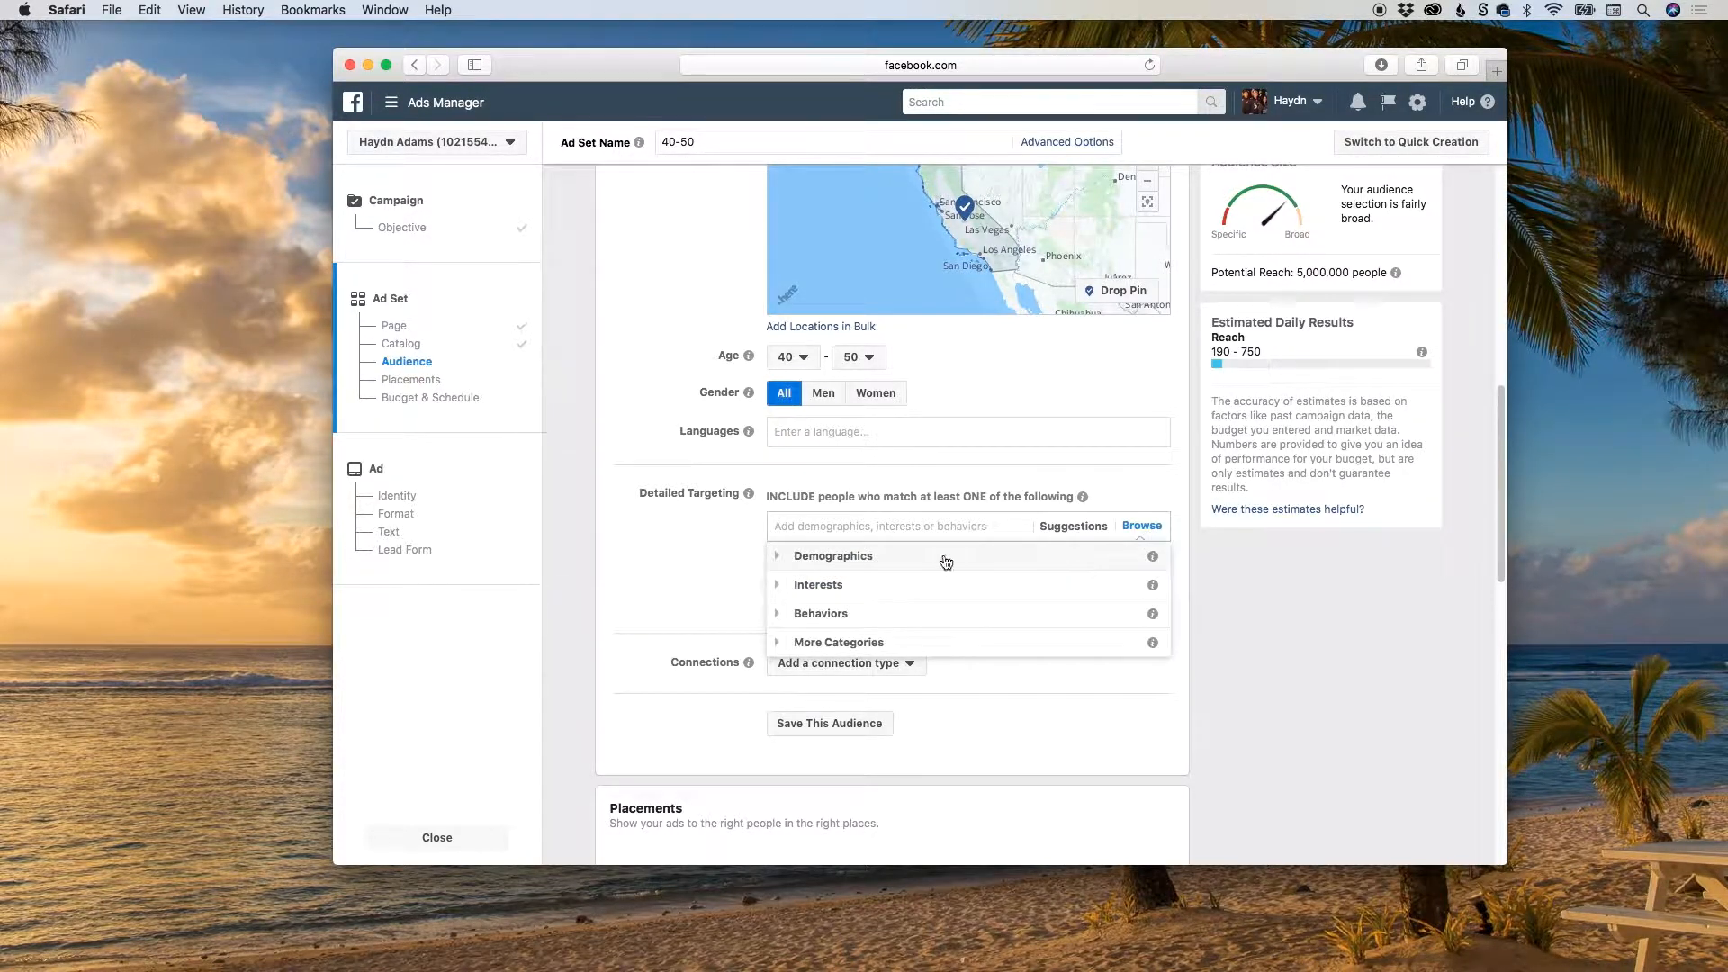
left_click(794, 558)
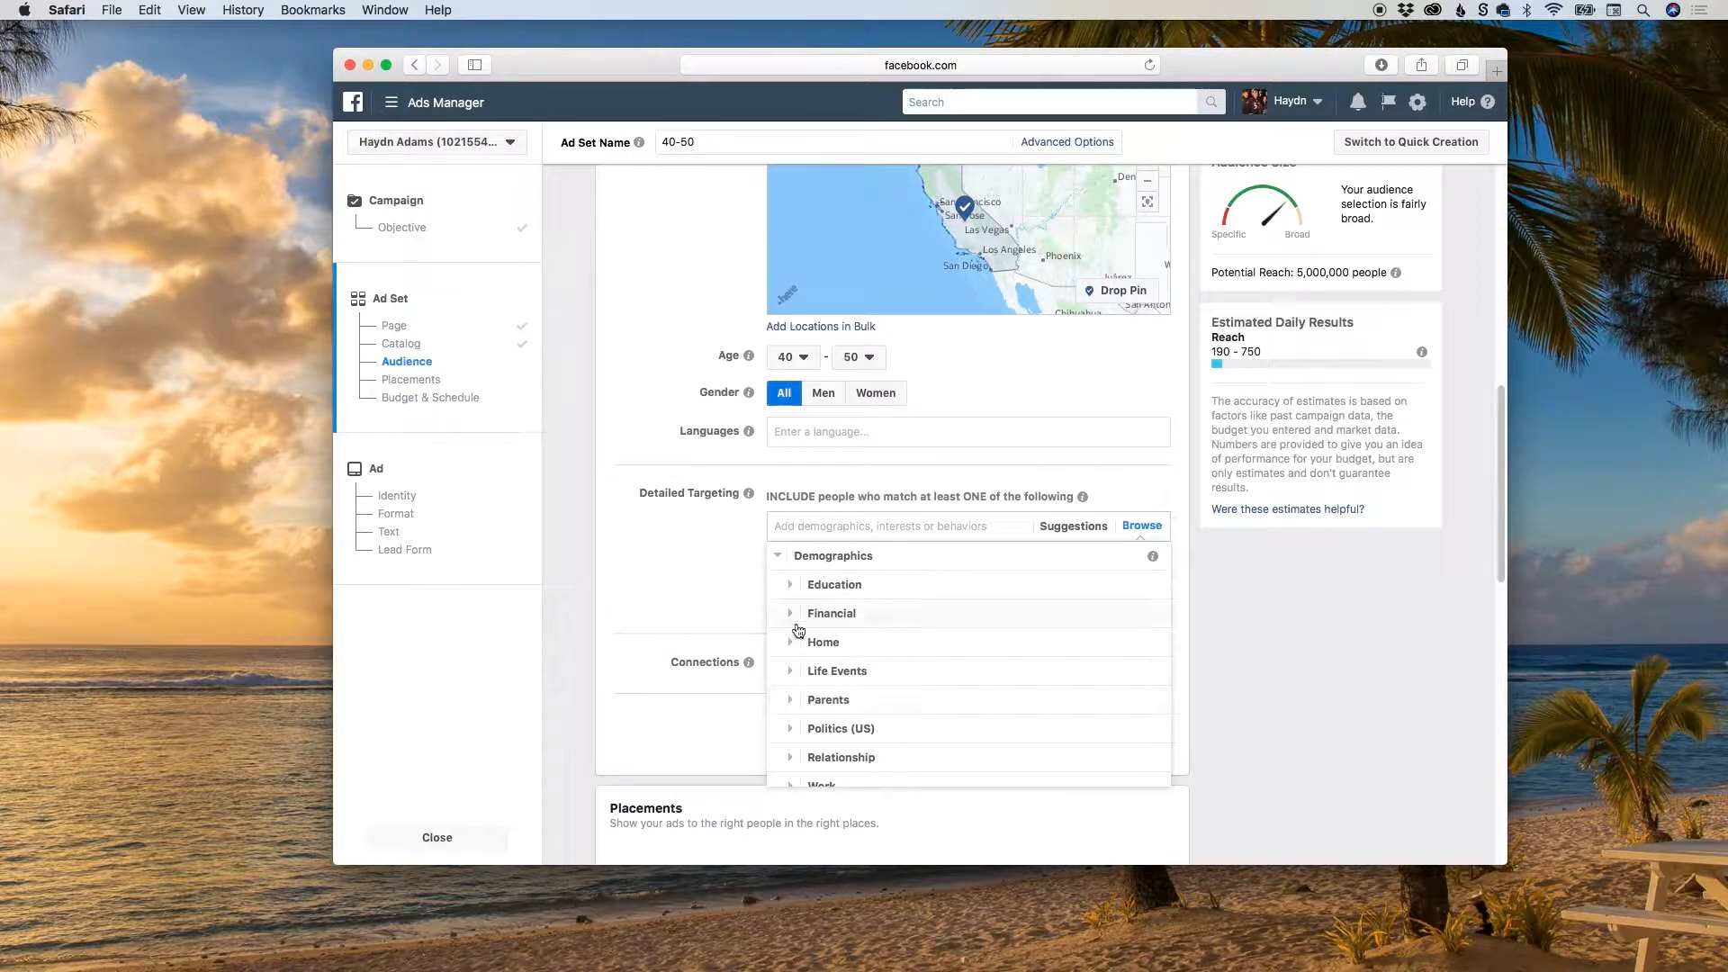
left_click(790, 585)
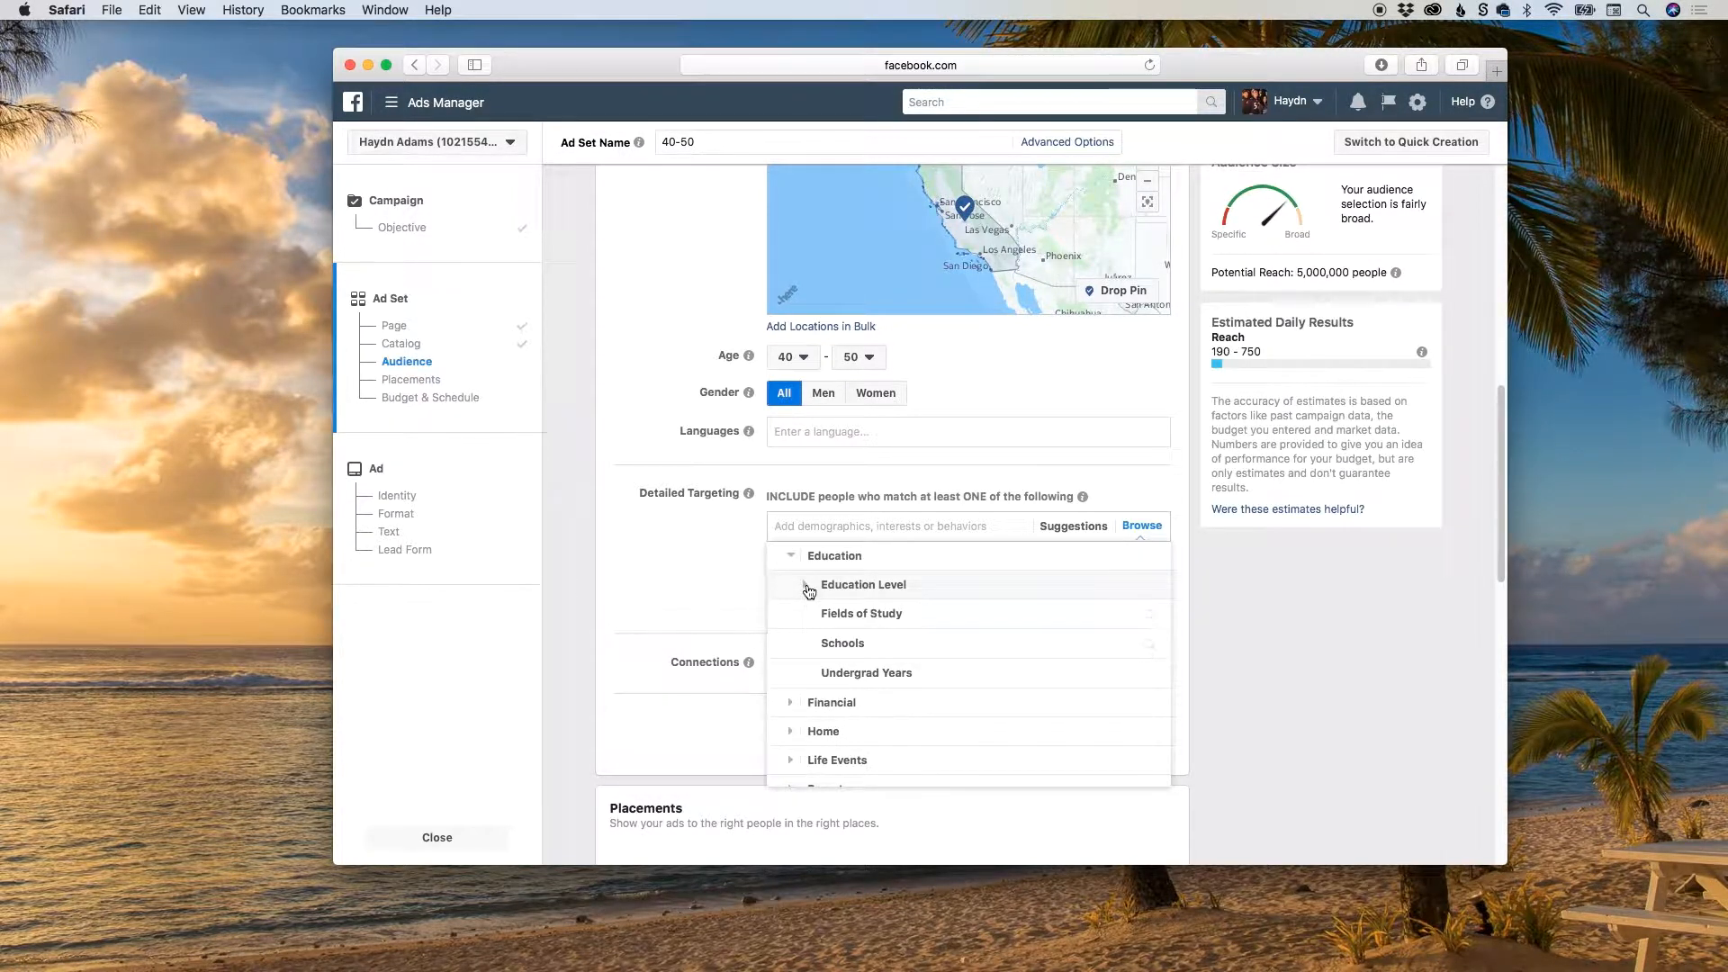
left_click(810, 589)
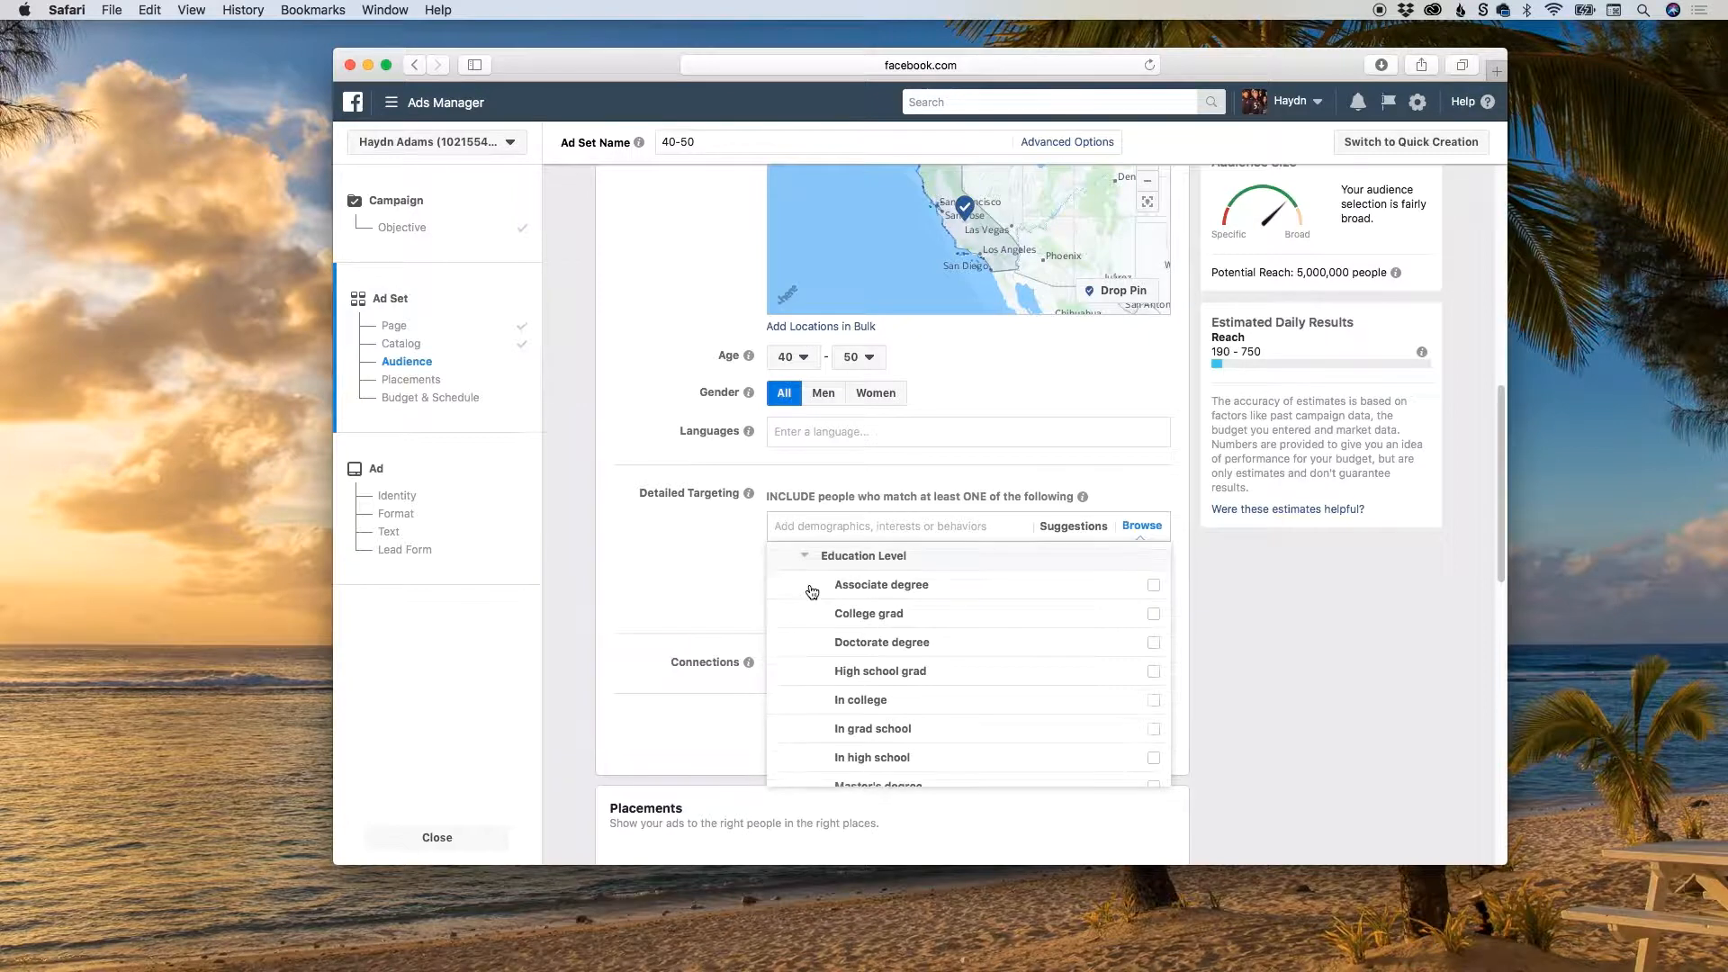
left_click(1154, 618)
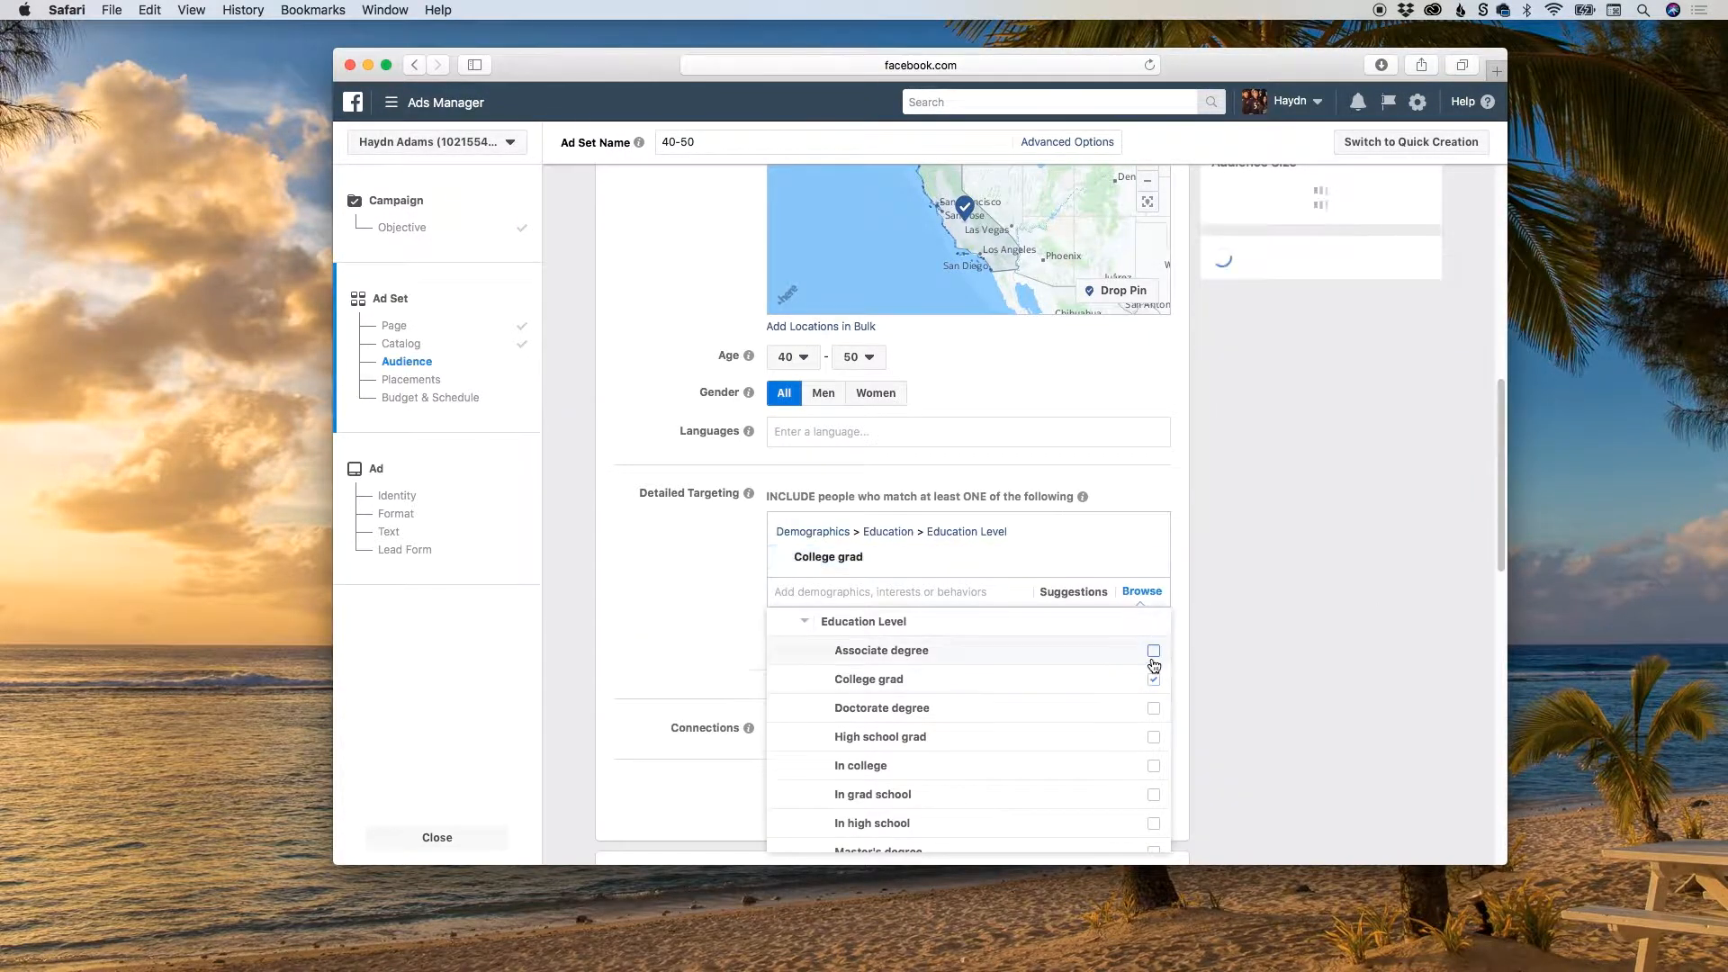
left_click(1154, 652)
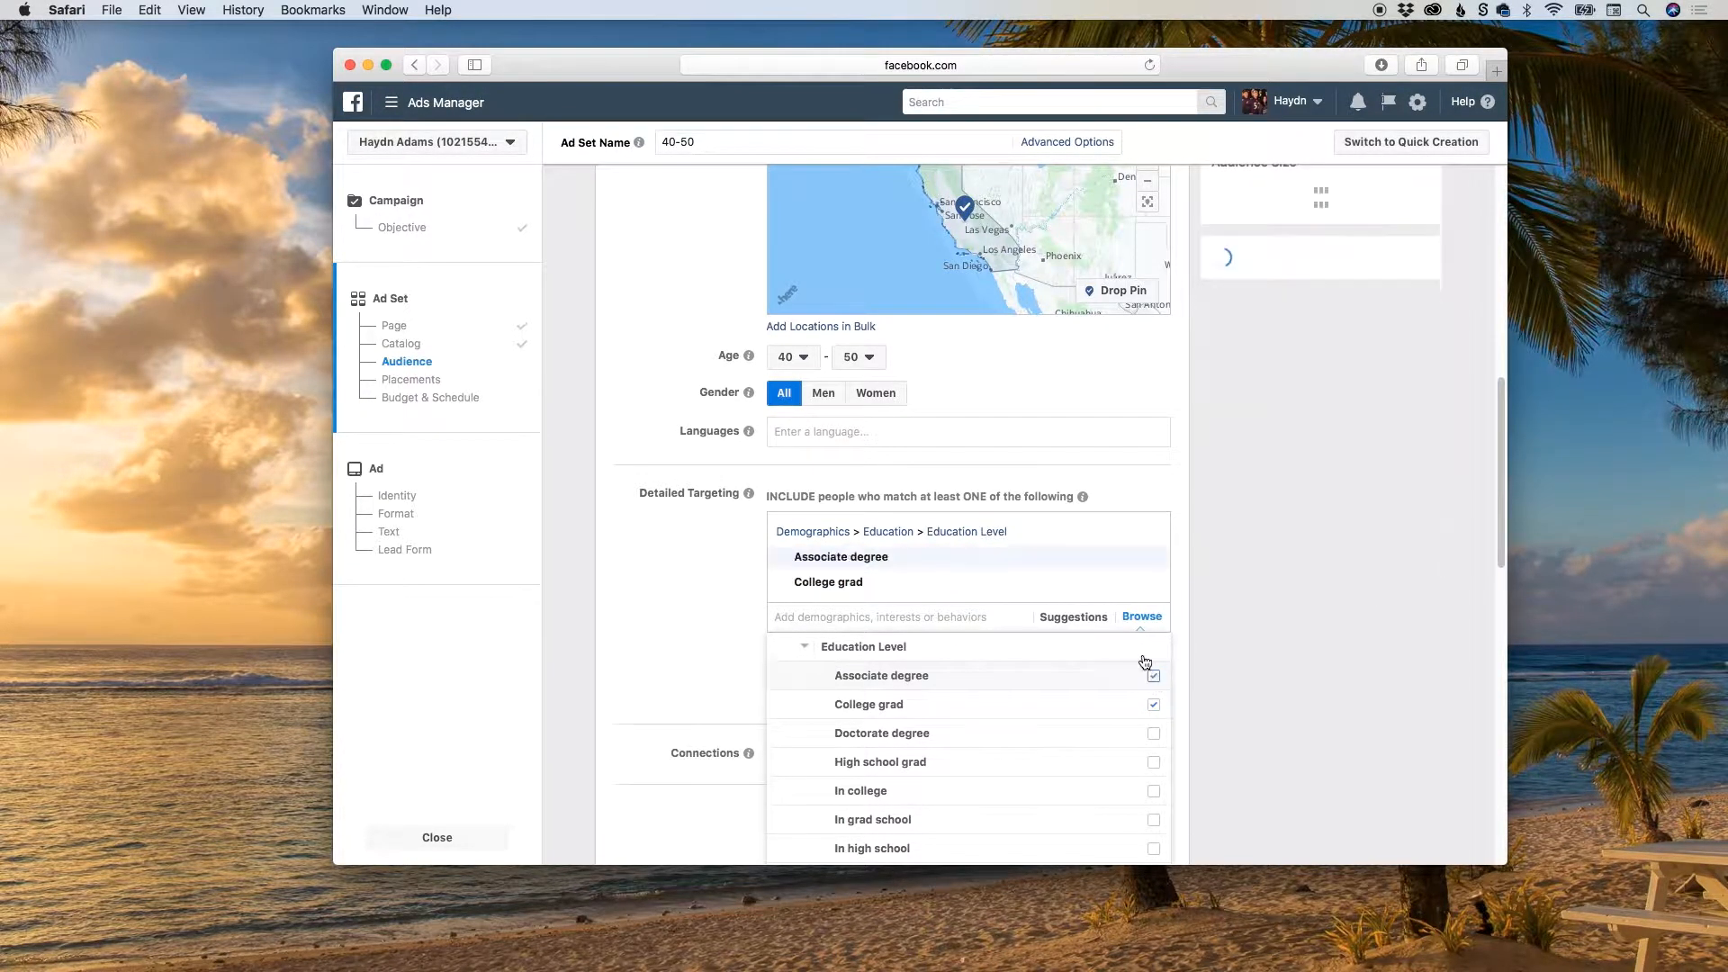
mouse_move(1154, 762)
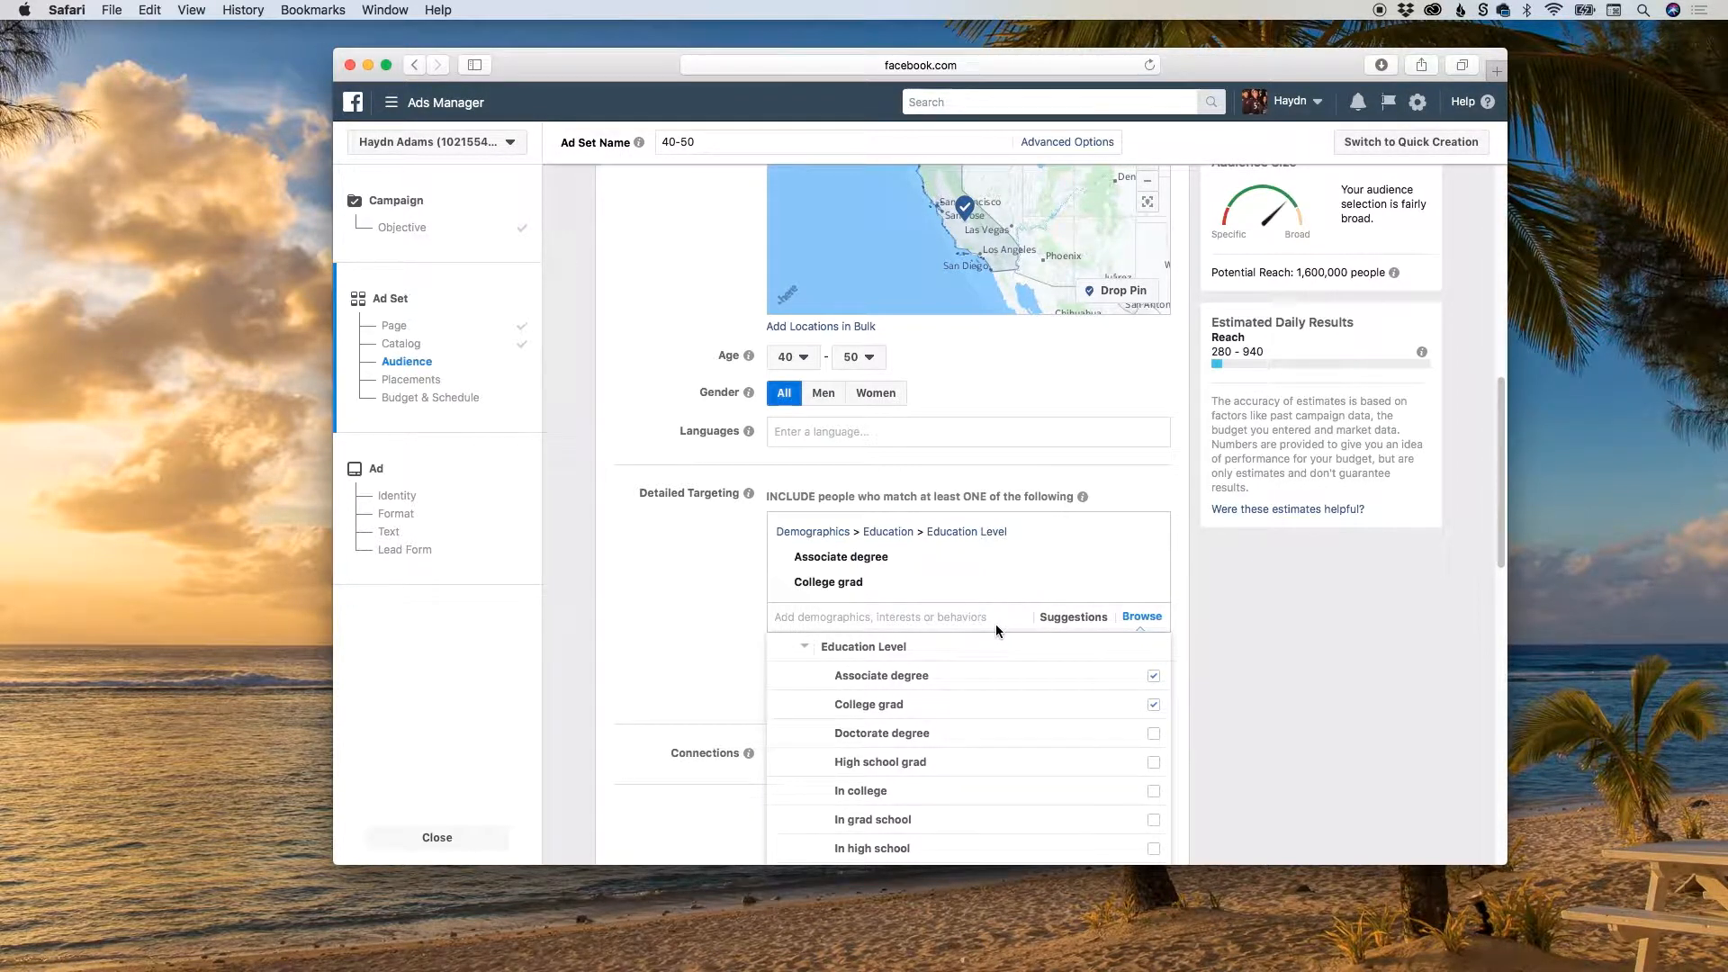
left_click(1185, 595)
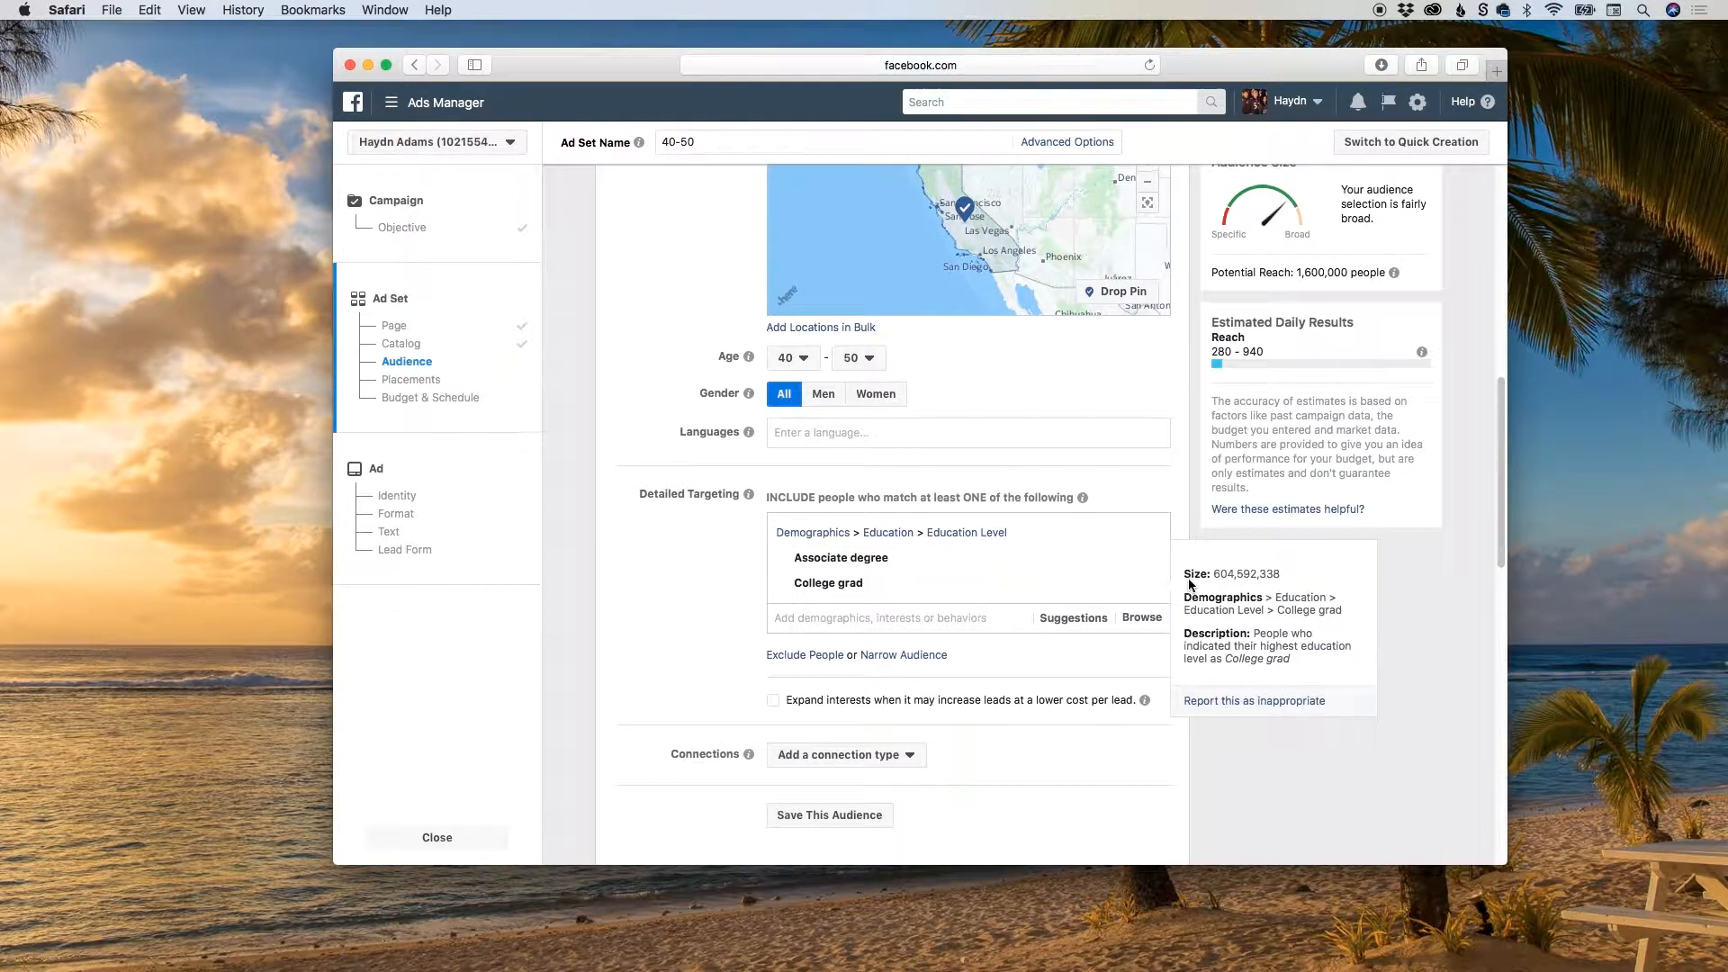
Save the audience under the name "CA 40 - 50 college grads and AA degrees".
scroll(1190, 516, "up", 2)
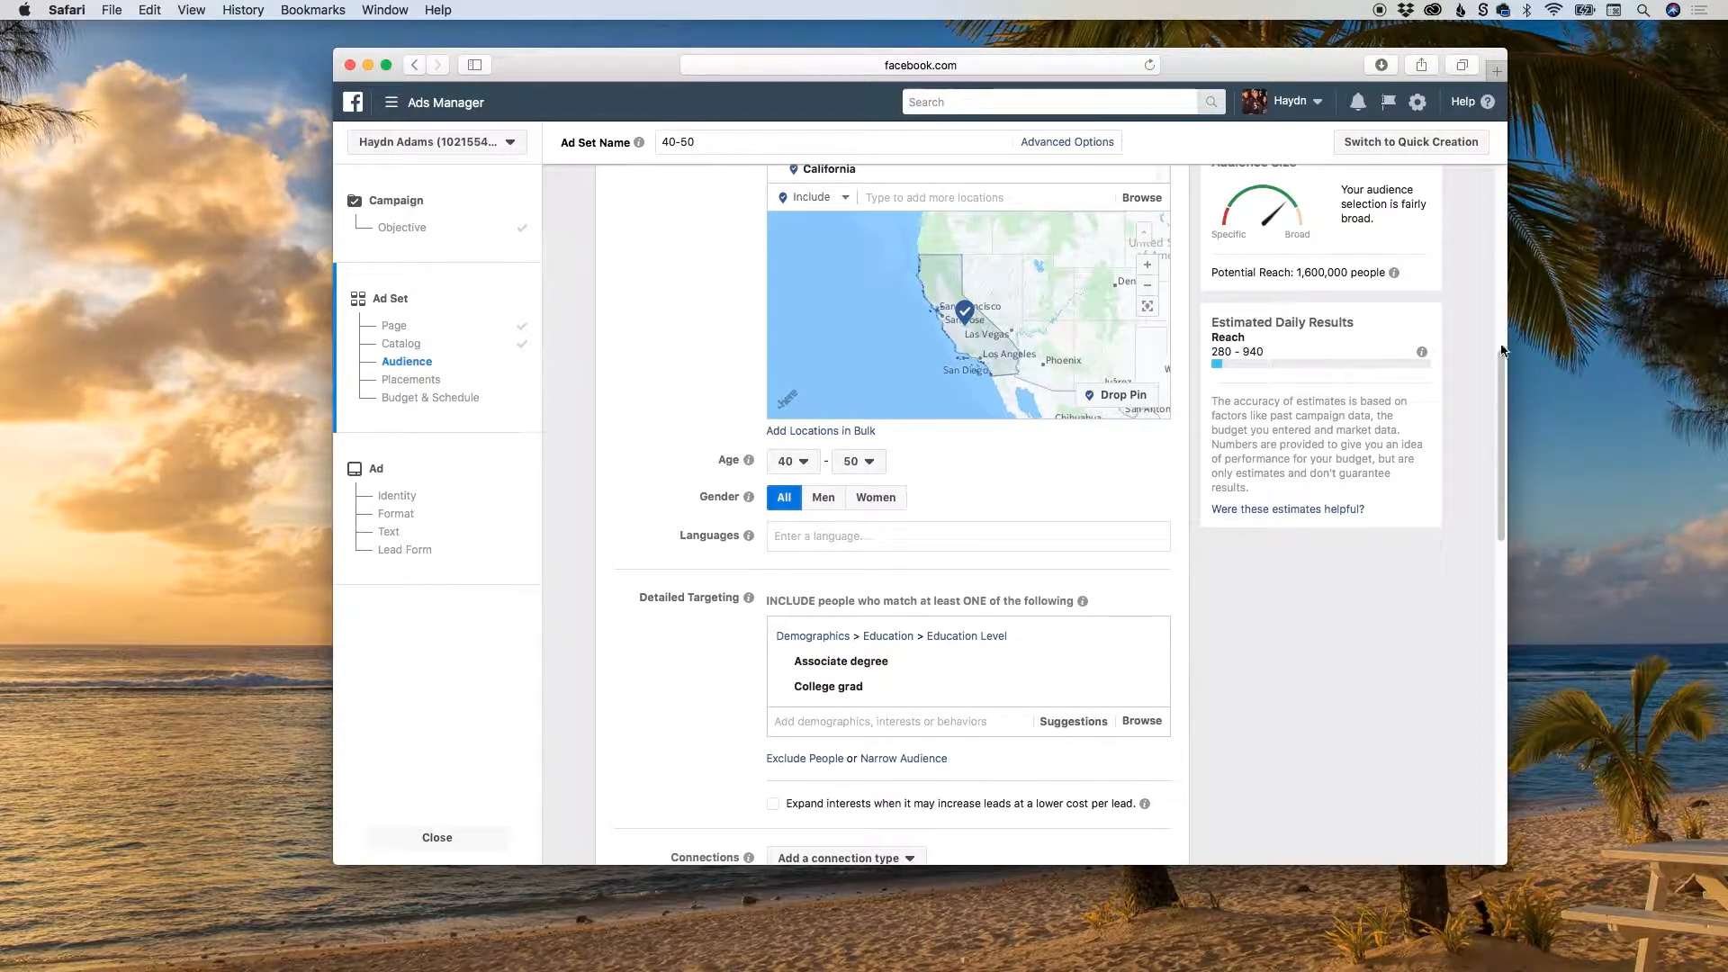
mouse_move(1501, 378)
left_mouse_down()
mouse_move(1500, 321)
mouse_move(1496, 363)
left_mouse_up()
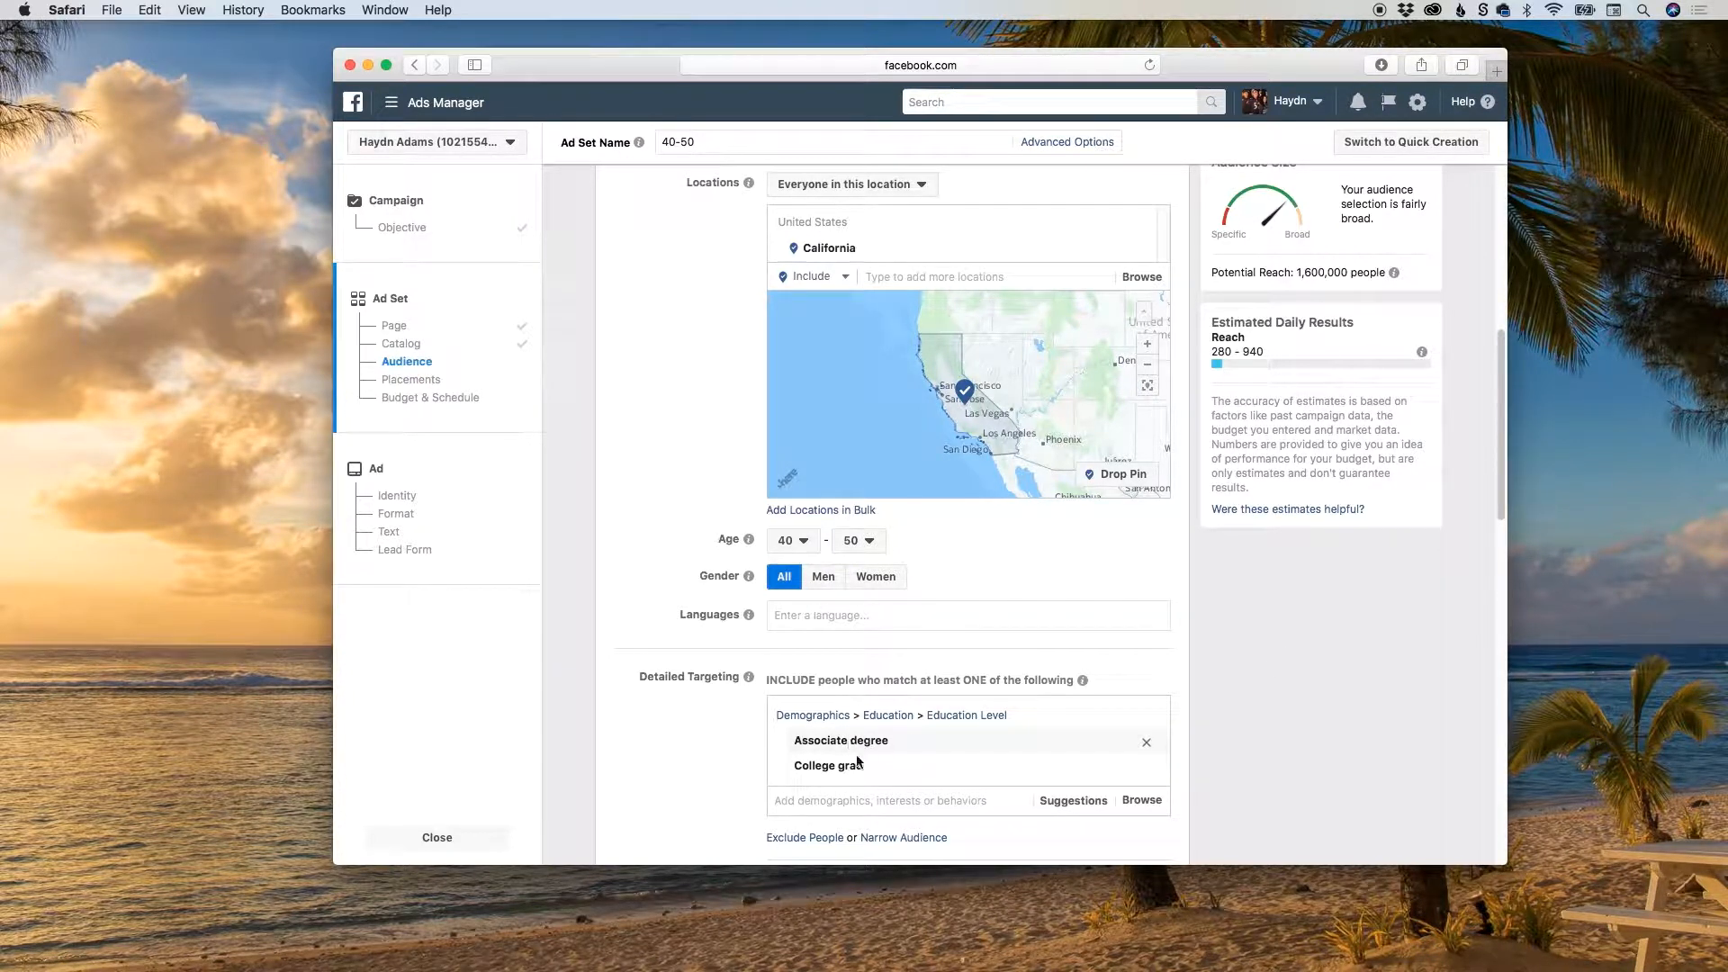
left_click_drag(1499, 446, 1499, 555)
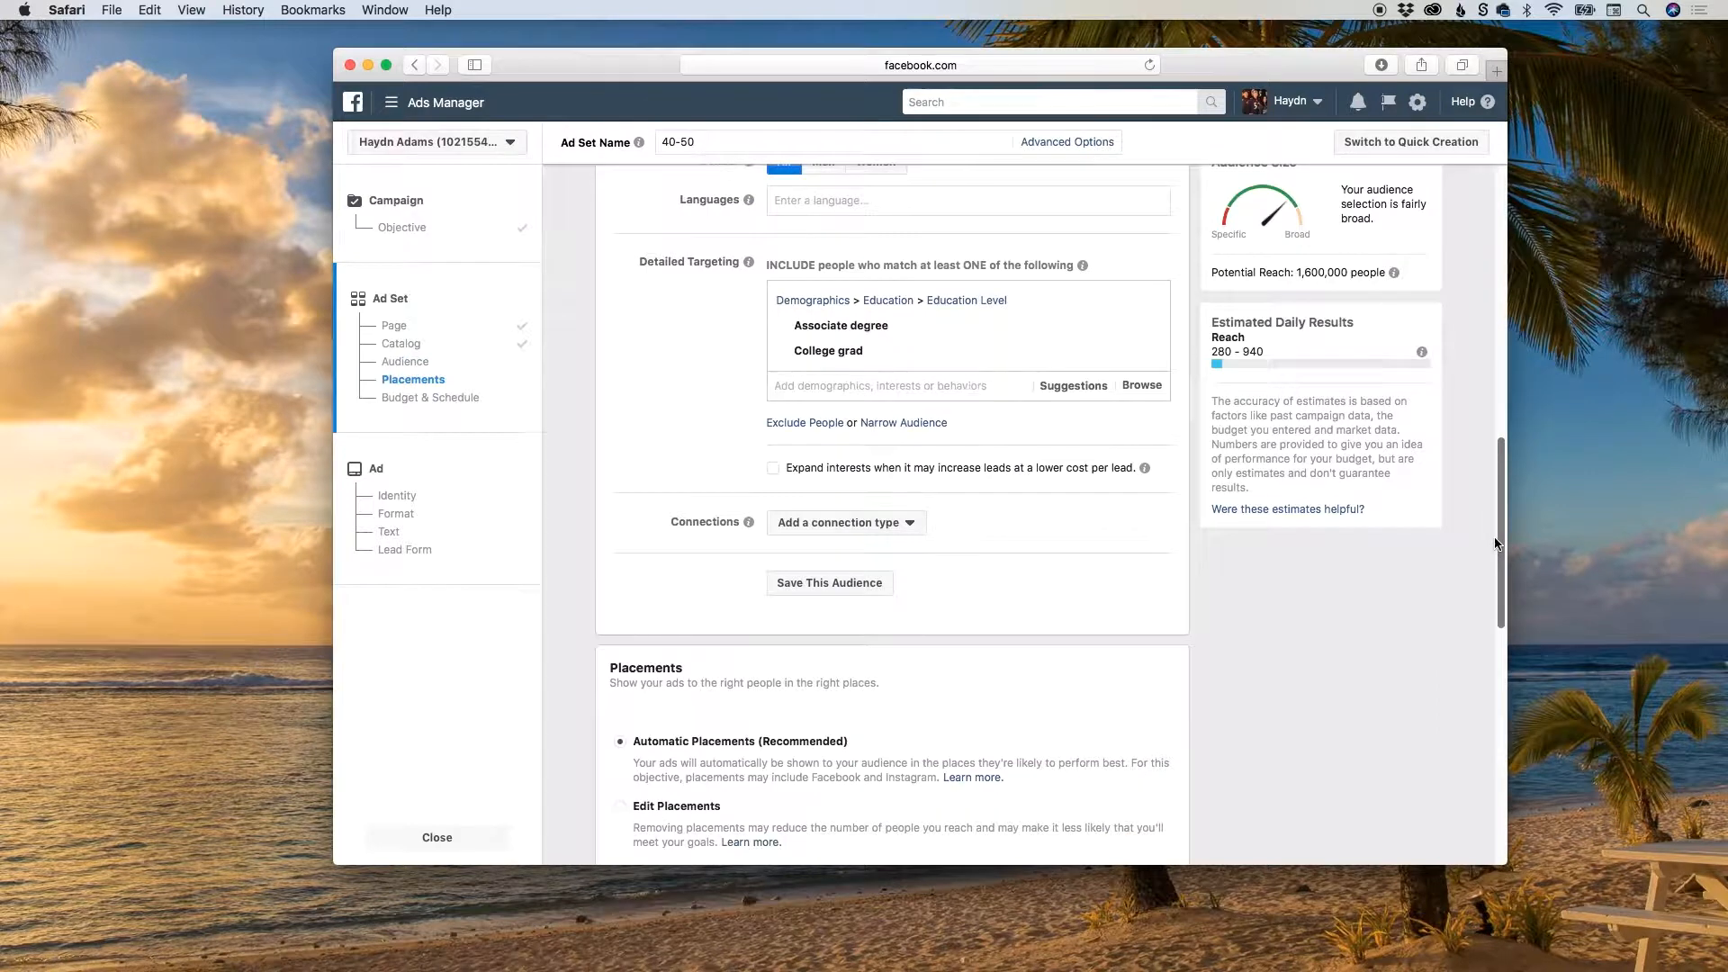
left_click(806, 585)
triple_click(885, 348)
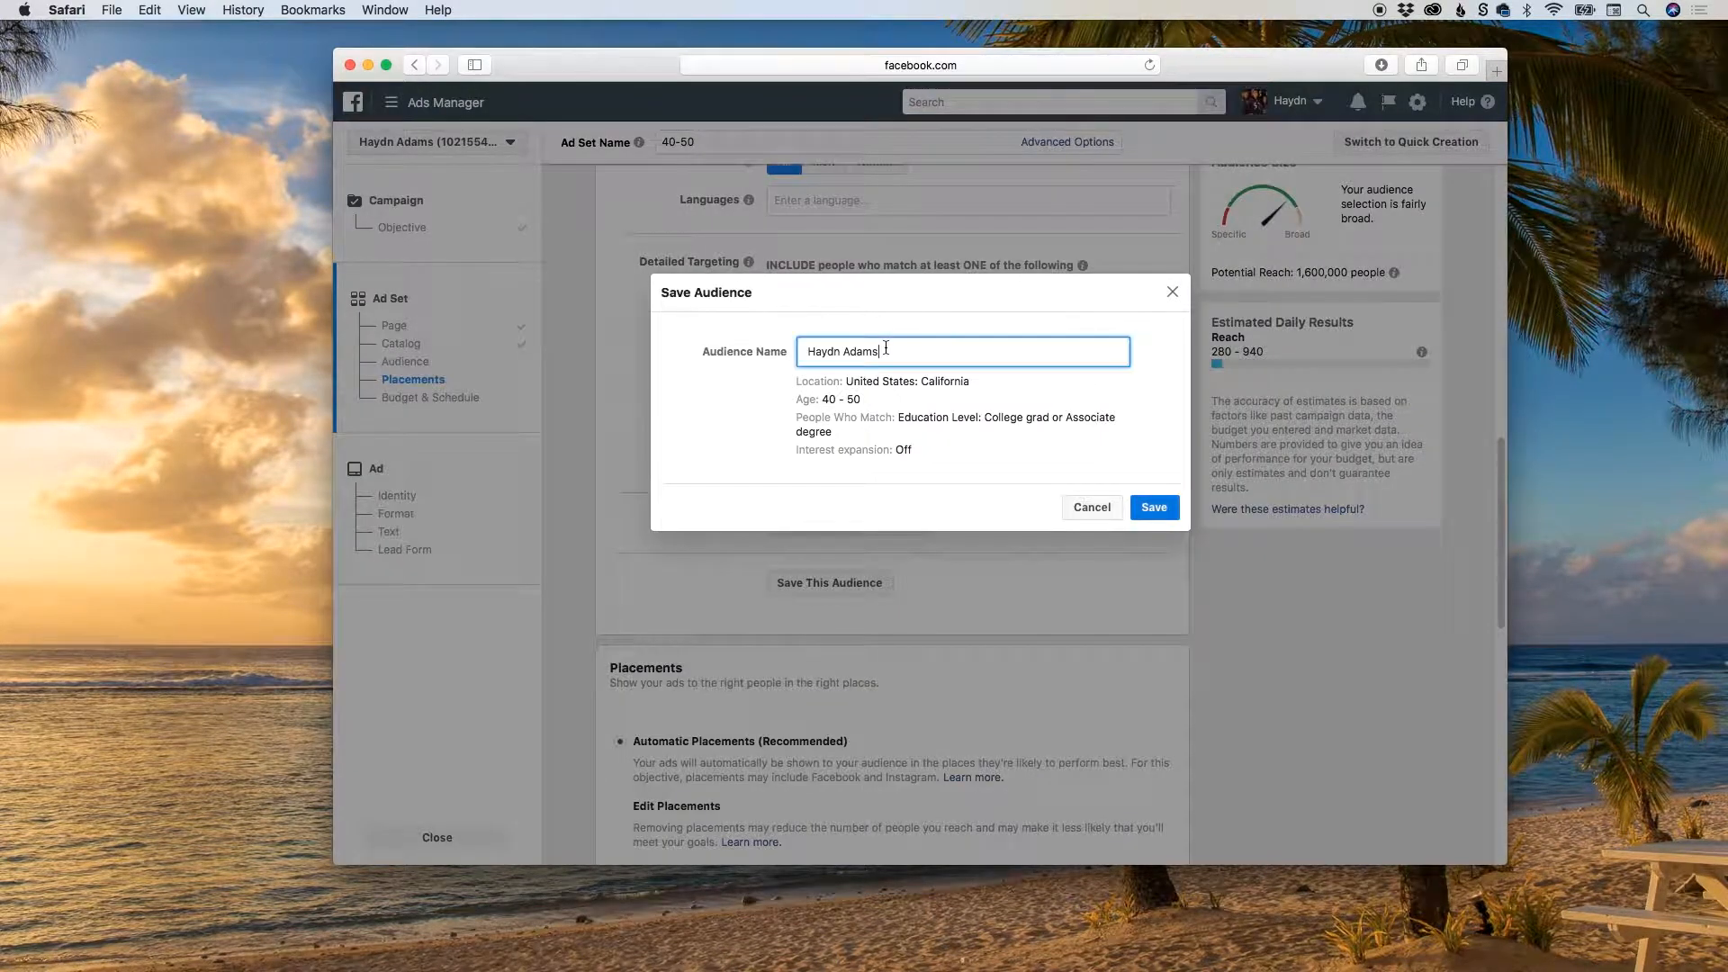
type("Ca")
key("BackSpace")
type("A")
type(" 40 - 50 colle")
type("ge grade")
type("s an as")
key("BackSpace")
key("BackSpace")
key("BackSpace")
type("d")
double_click(917, 352)
type("grads")
left_click(1152, 508)
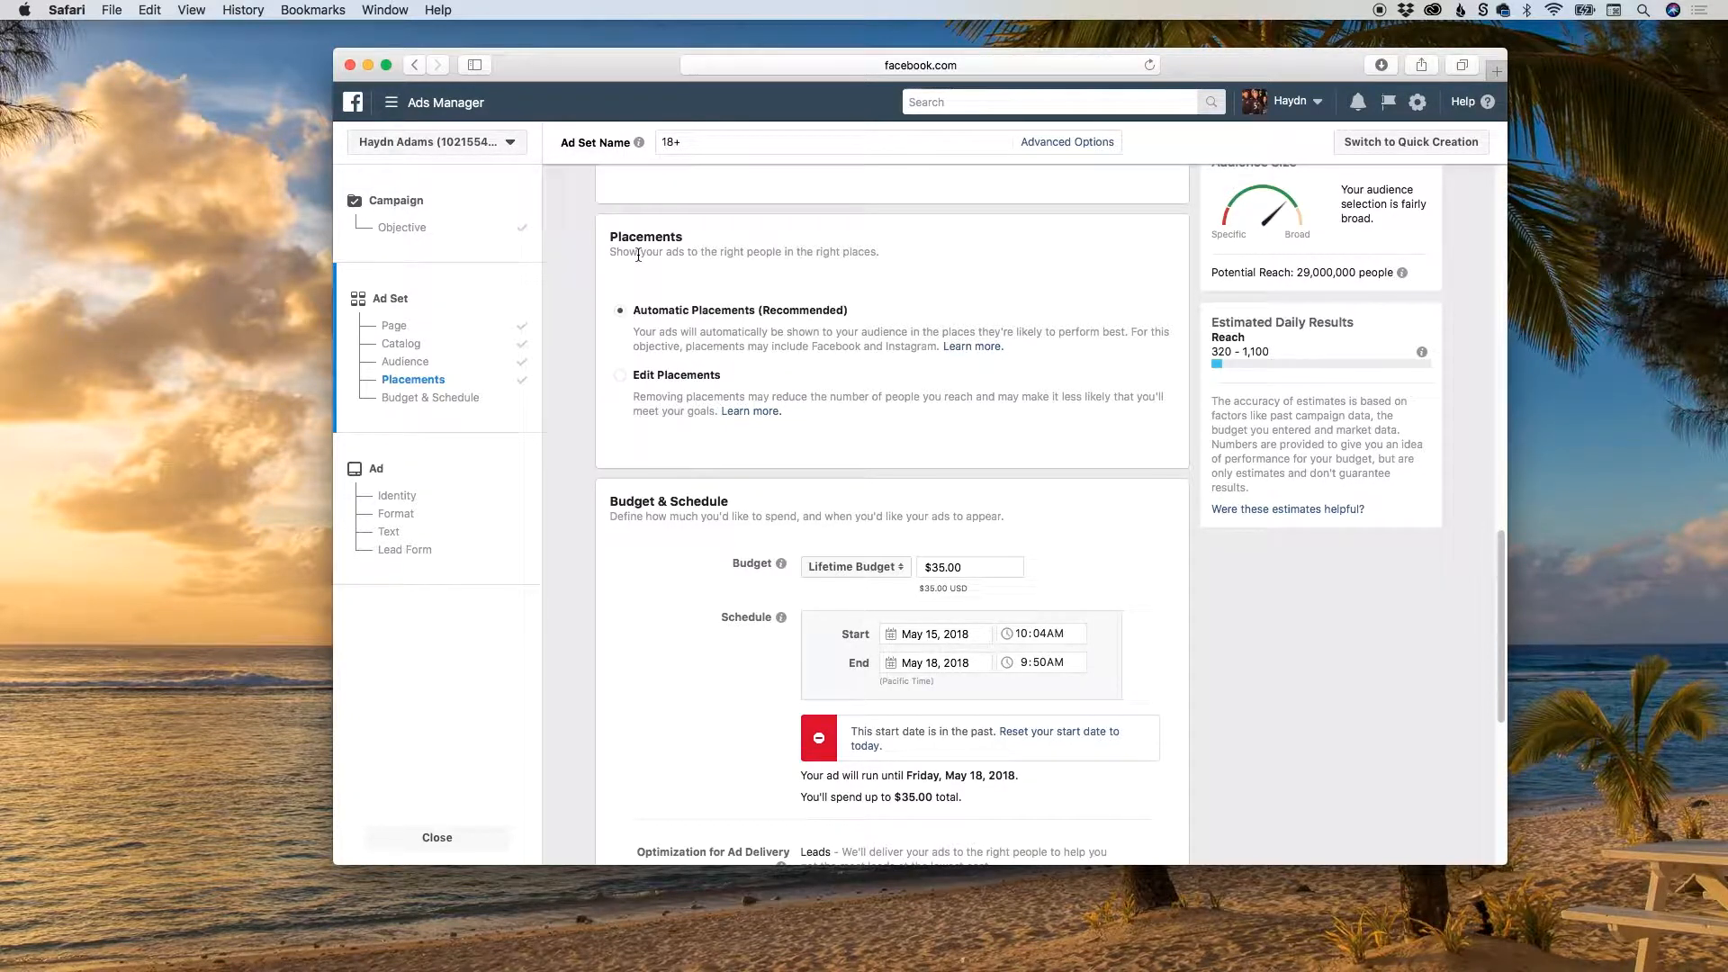
Switch to Edit Placements to review the device types and platforms, and return to Automatic Placements.
double_click(772, 312)
left_click(684, 376)
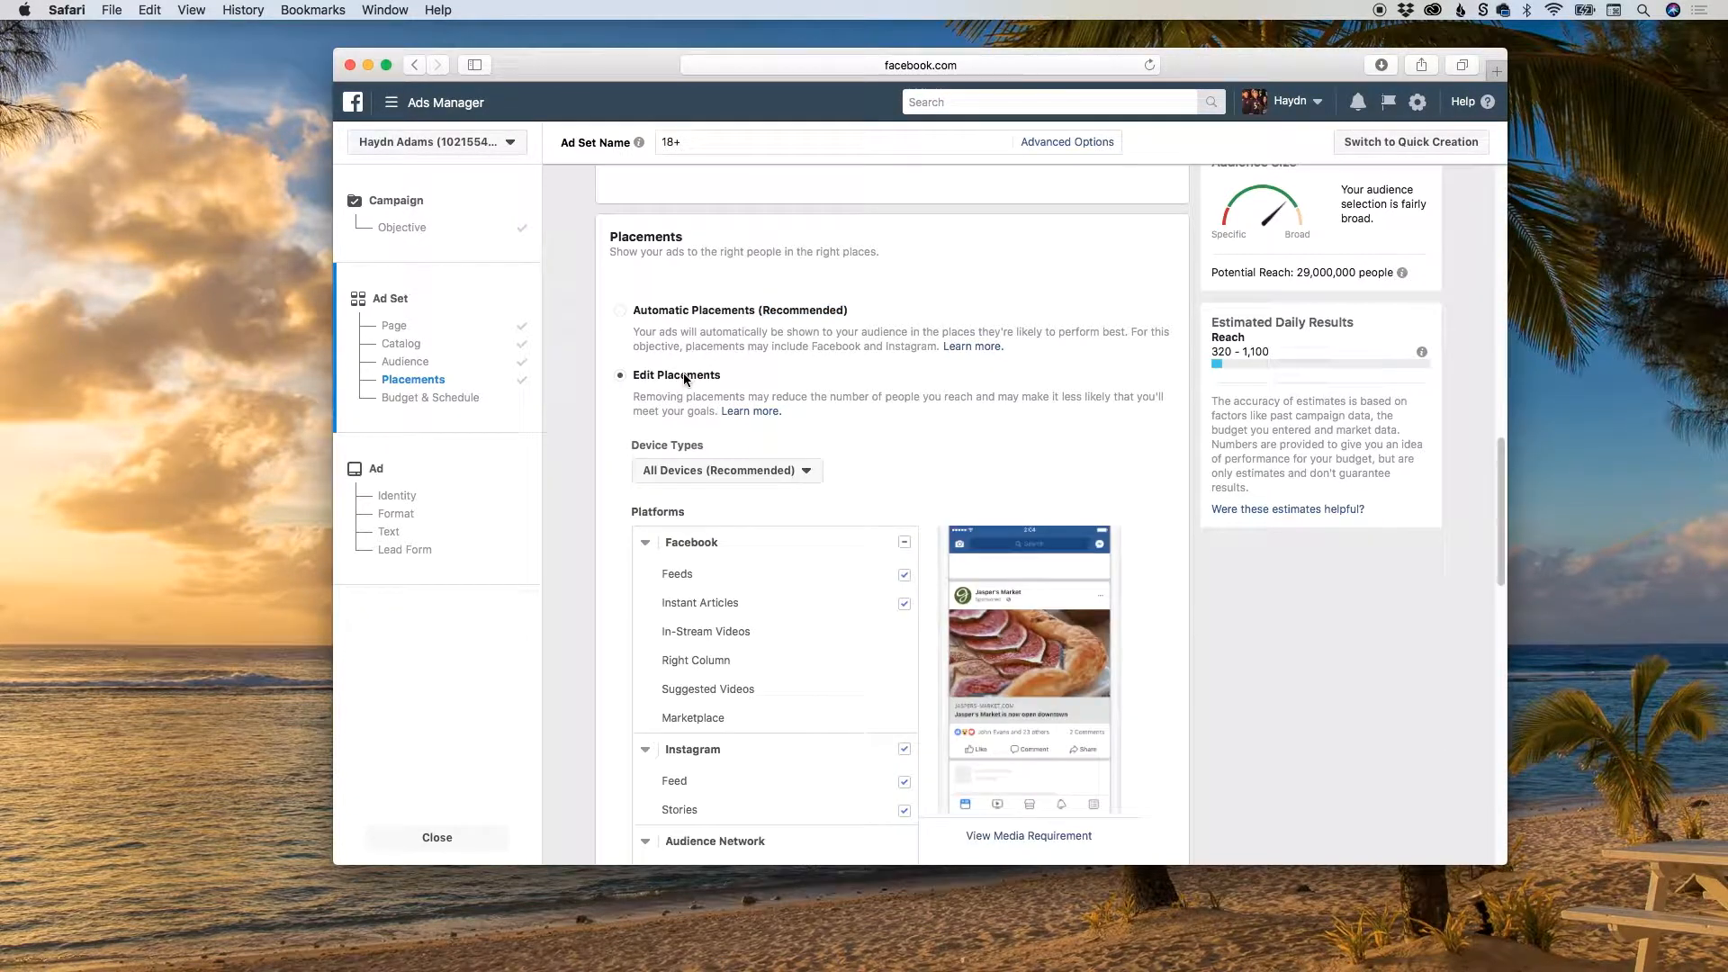
scroll(611, 338, "down", 3)
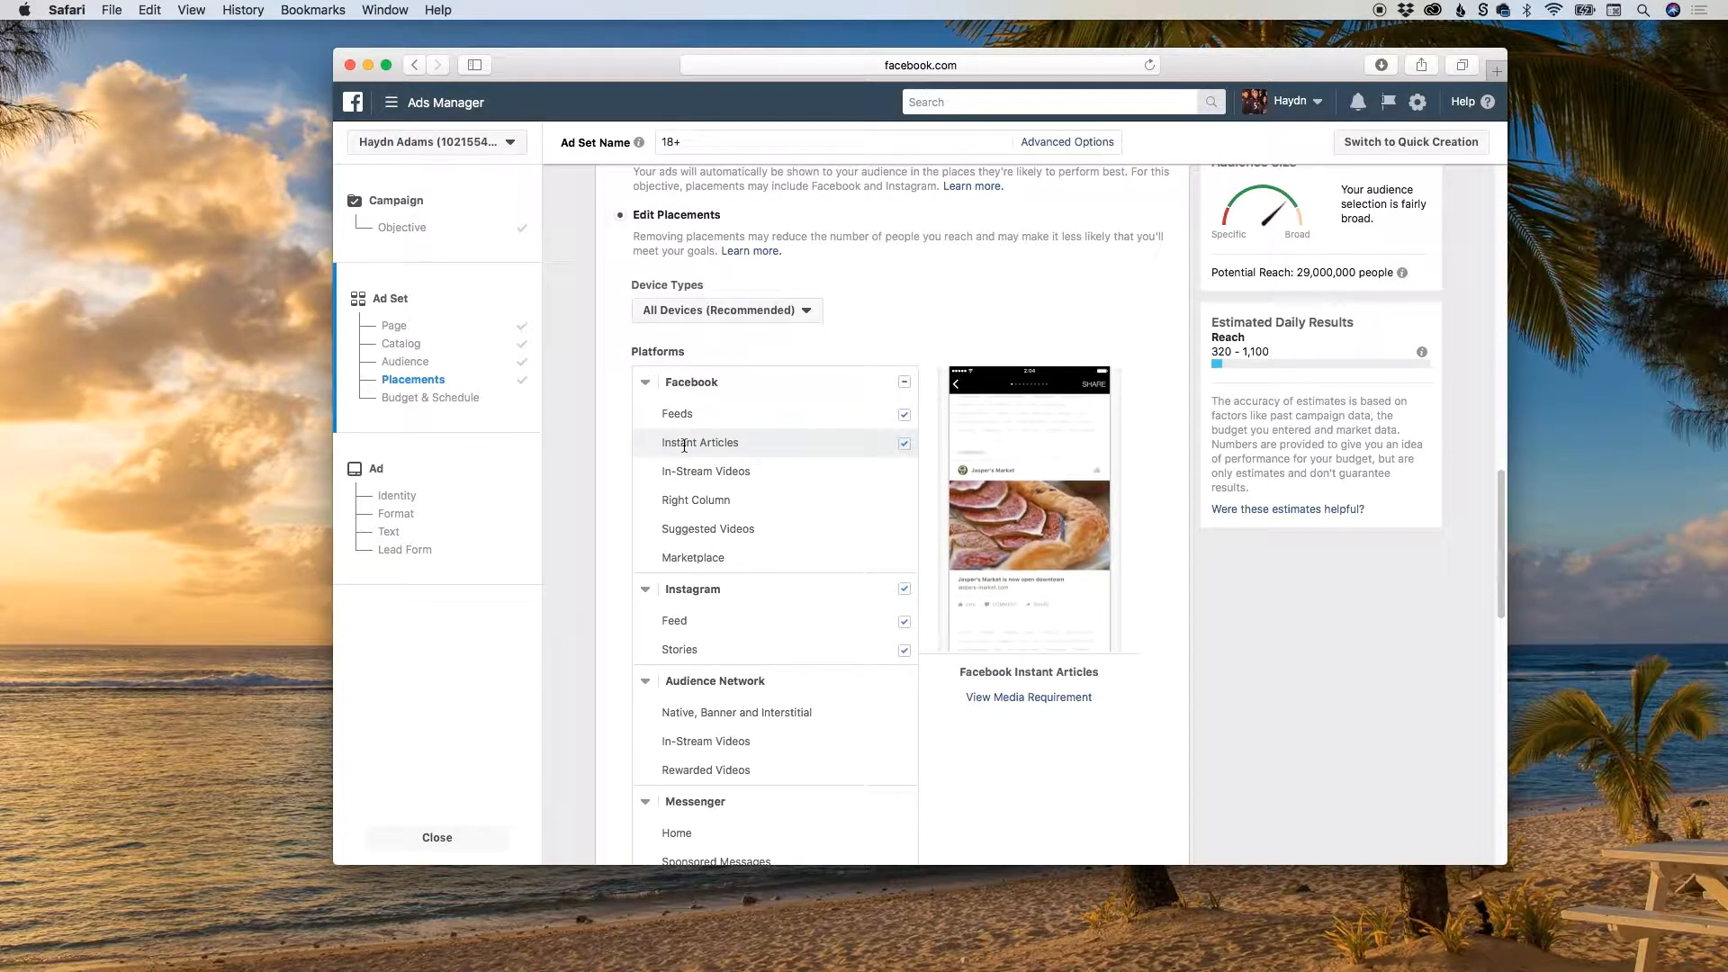
scroll(615, 452, "up", 3)
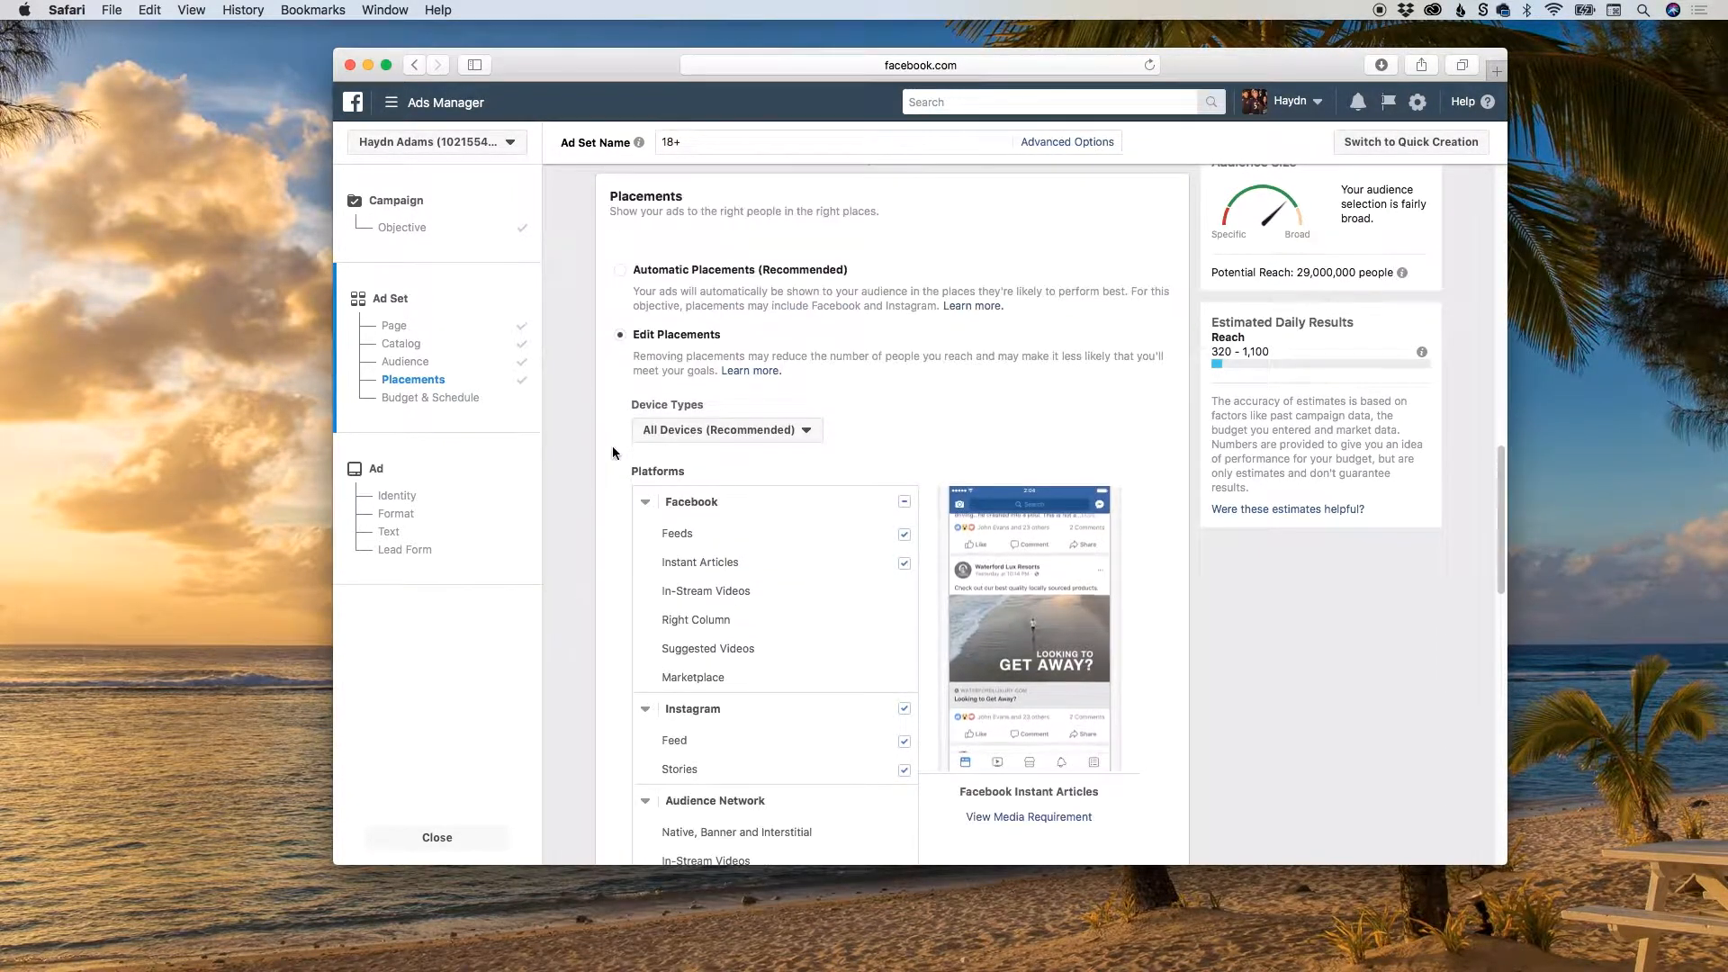
left_click(620, 271)
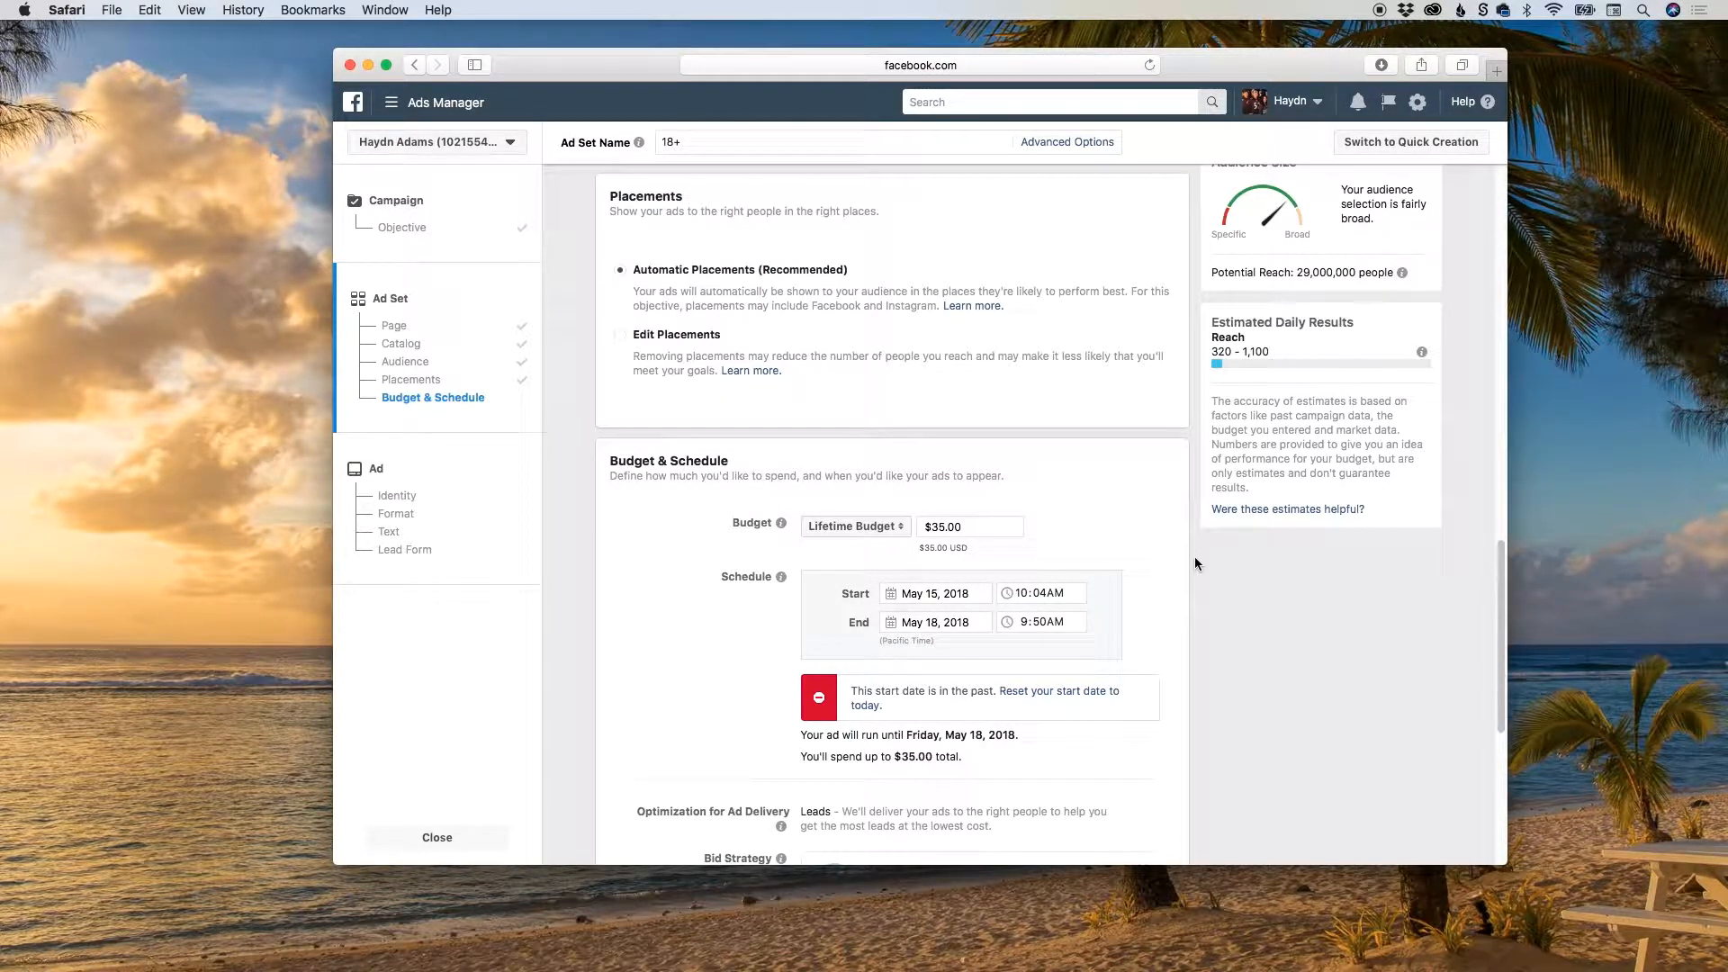
Keep the Lifetime Budget type and set the ad set's budget to $50.00.
left_click_drag(1501, 557, 1500, 594)
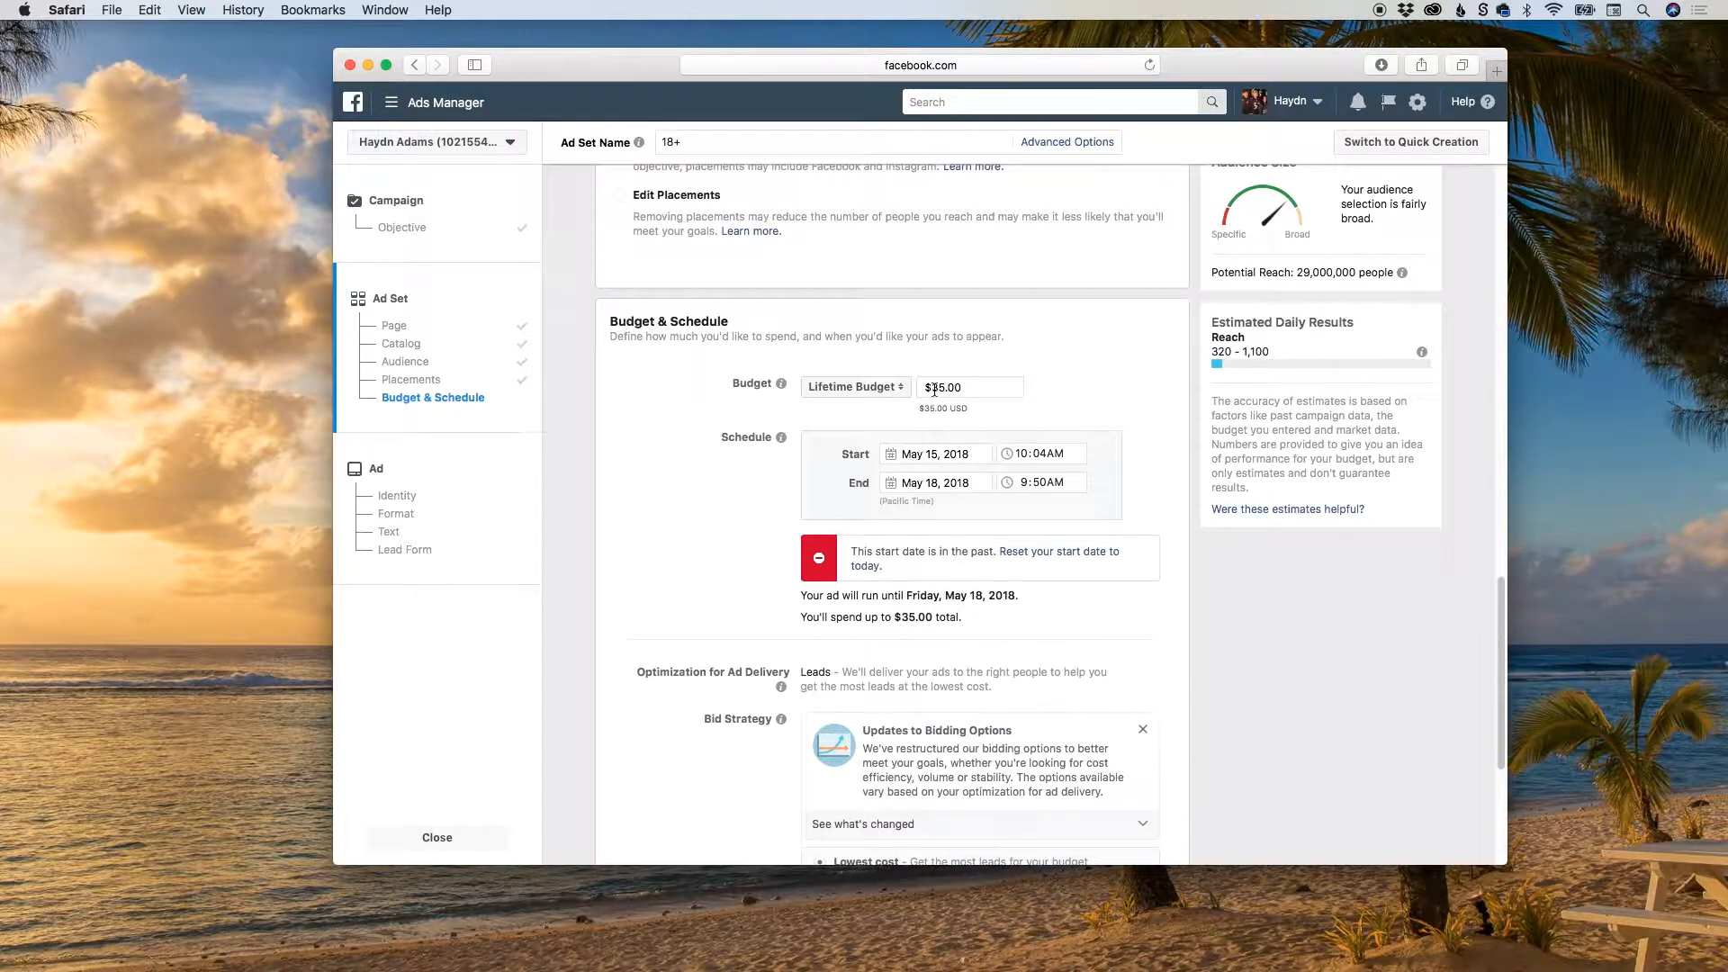
left_click(844, 389)
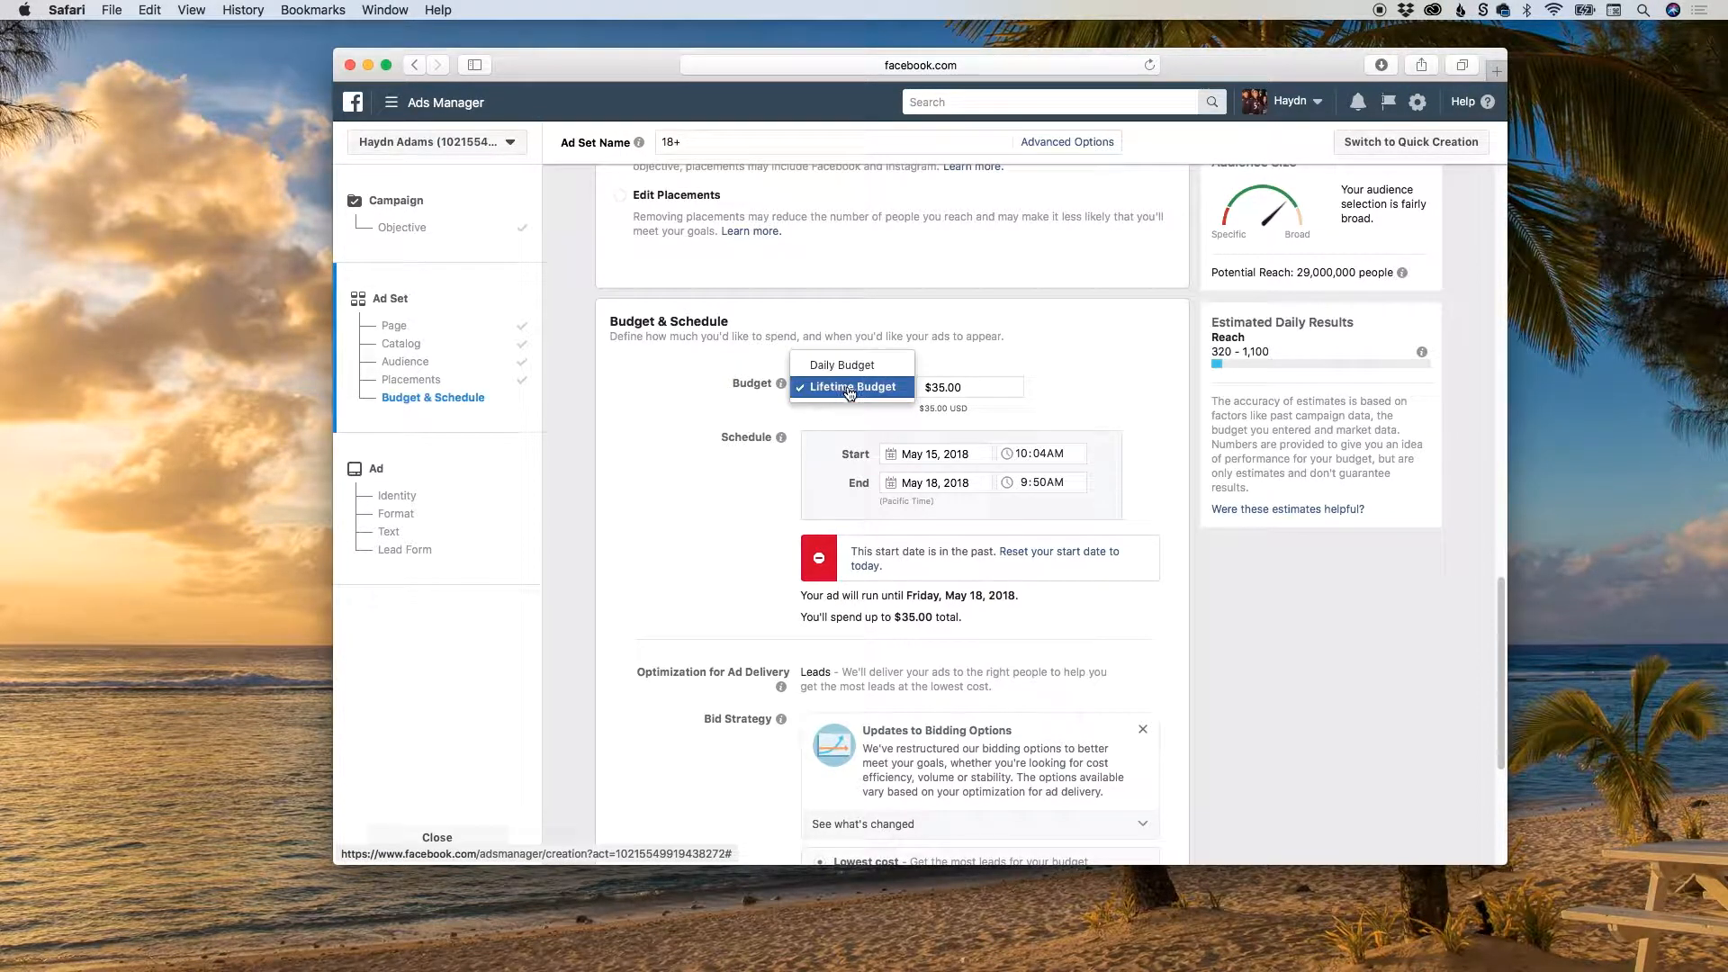
left_click(848, 391)
left_click_drag(932, 388, 946, 387)
type("50")
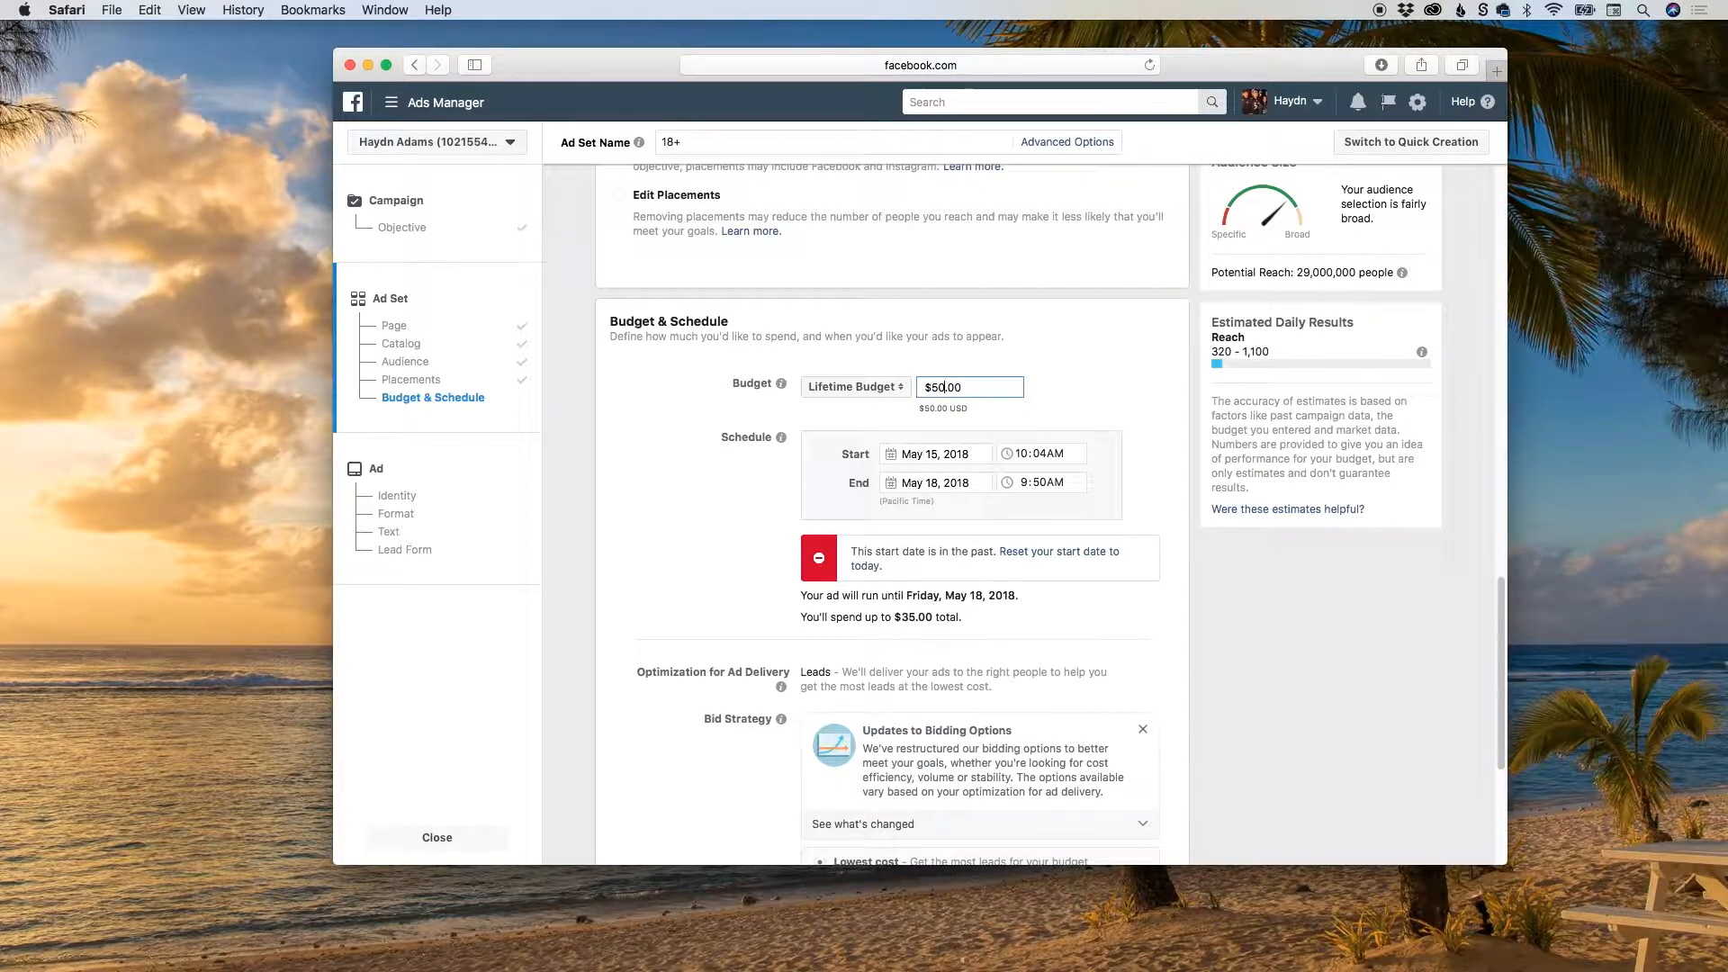
Schedule the ad set to start May 17, 2018 and end May 20, 2018, keeping the Lifetime Budget type.
left_click(893, 457)
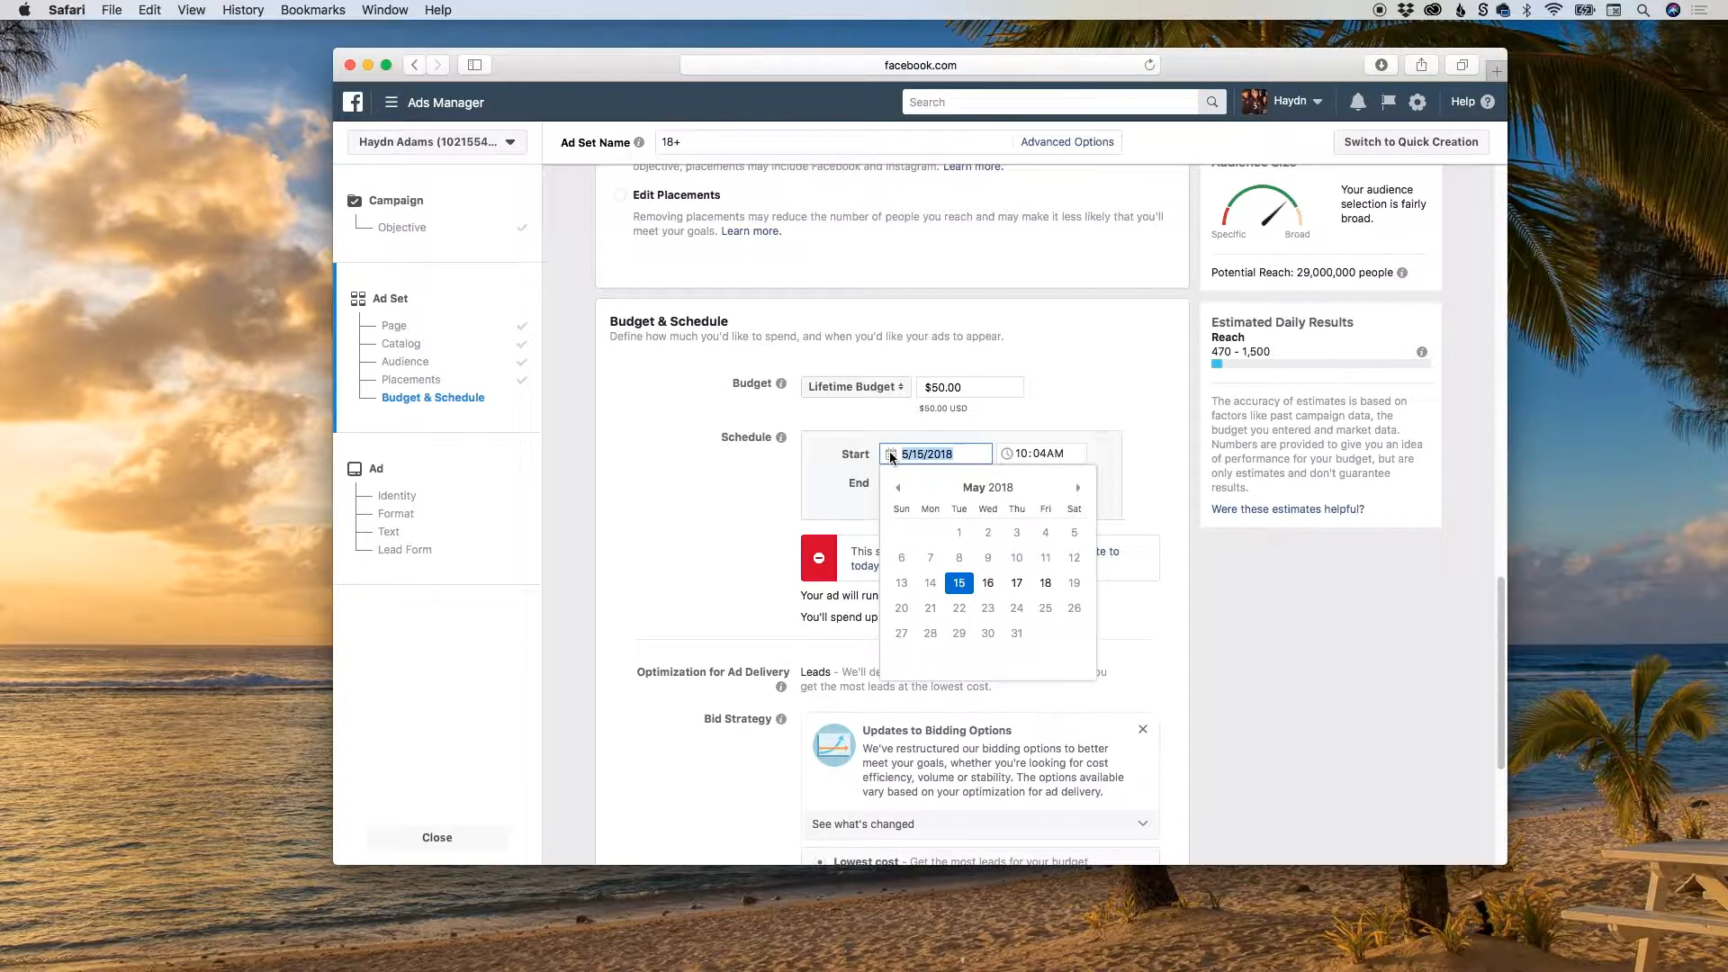
left_click(1017, 583)
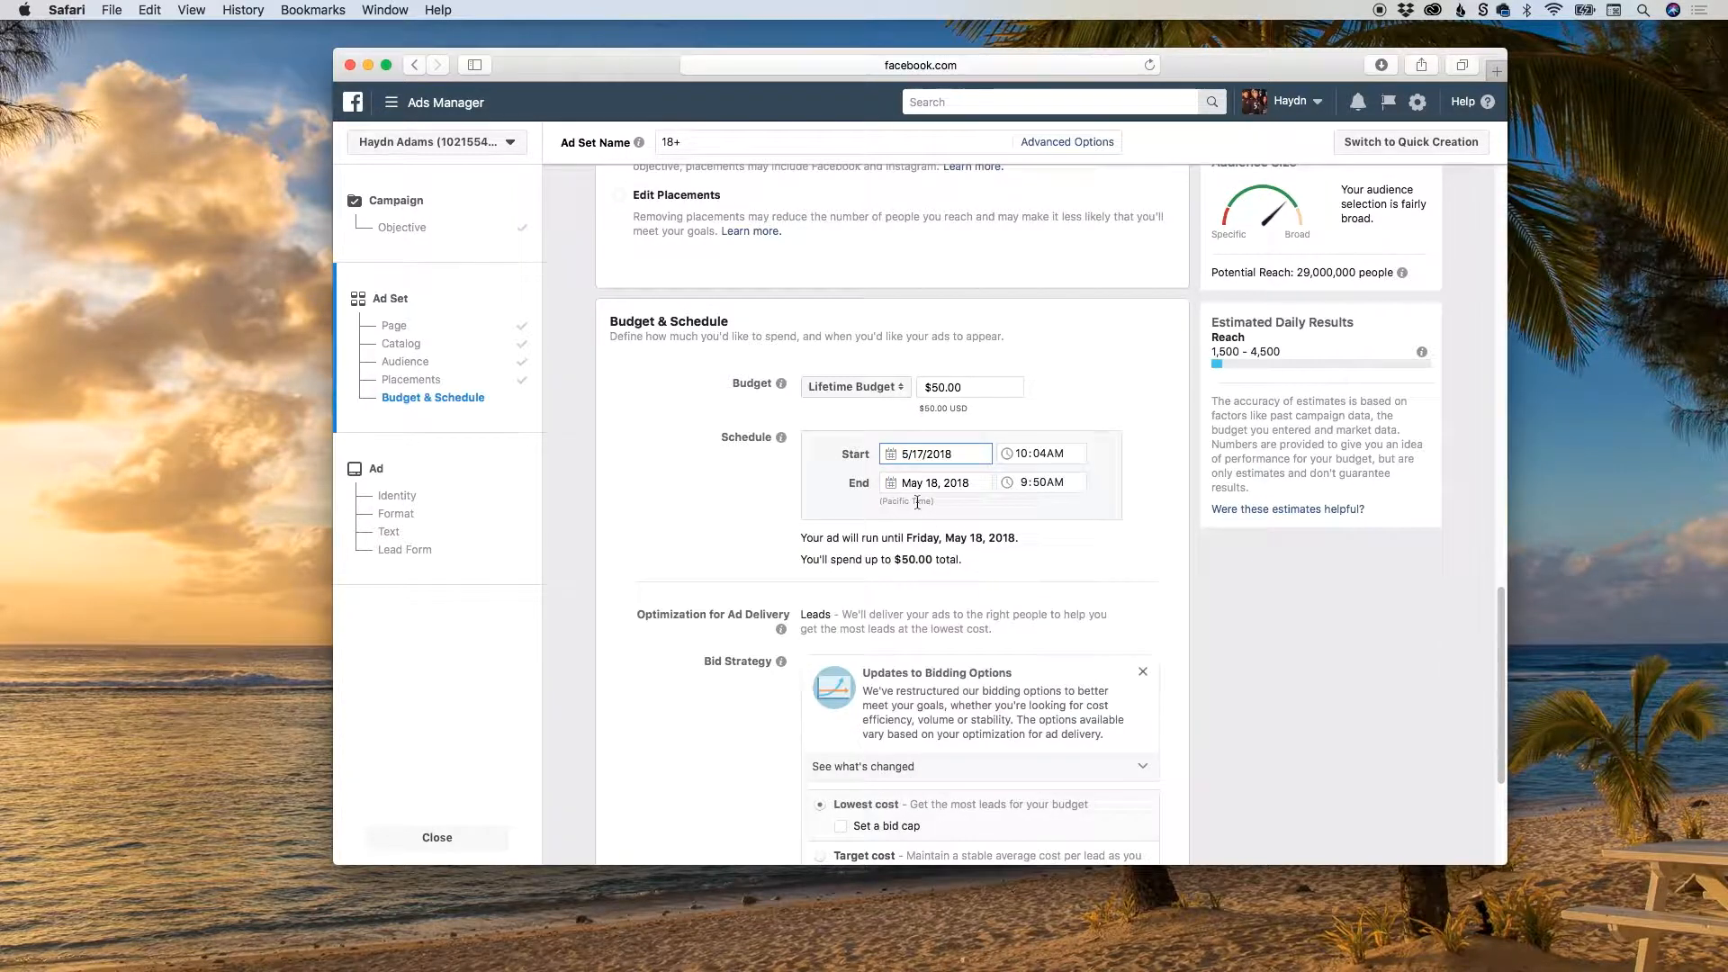
left_click(887, 484)
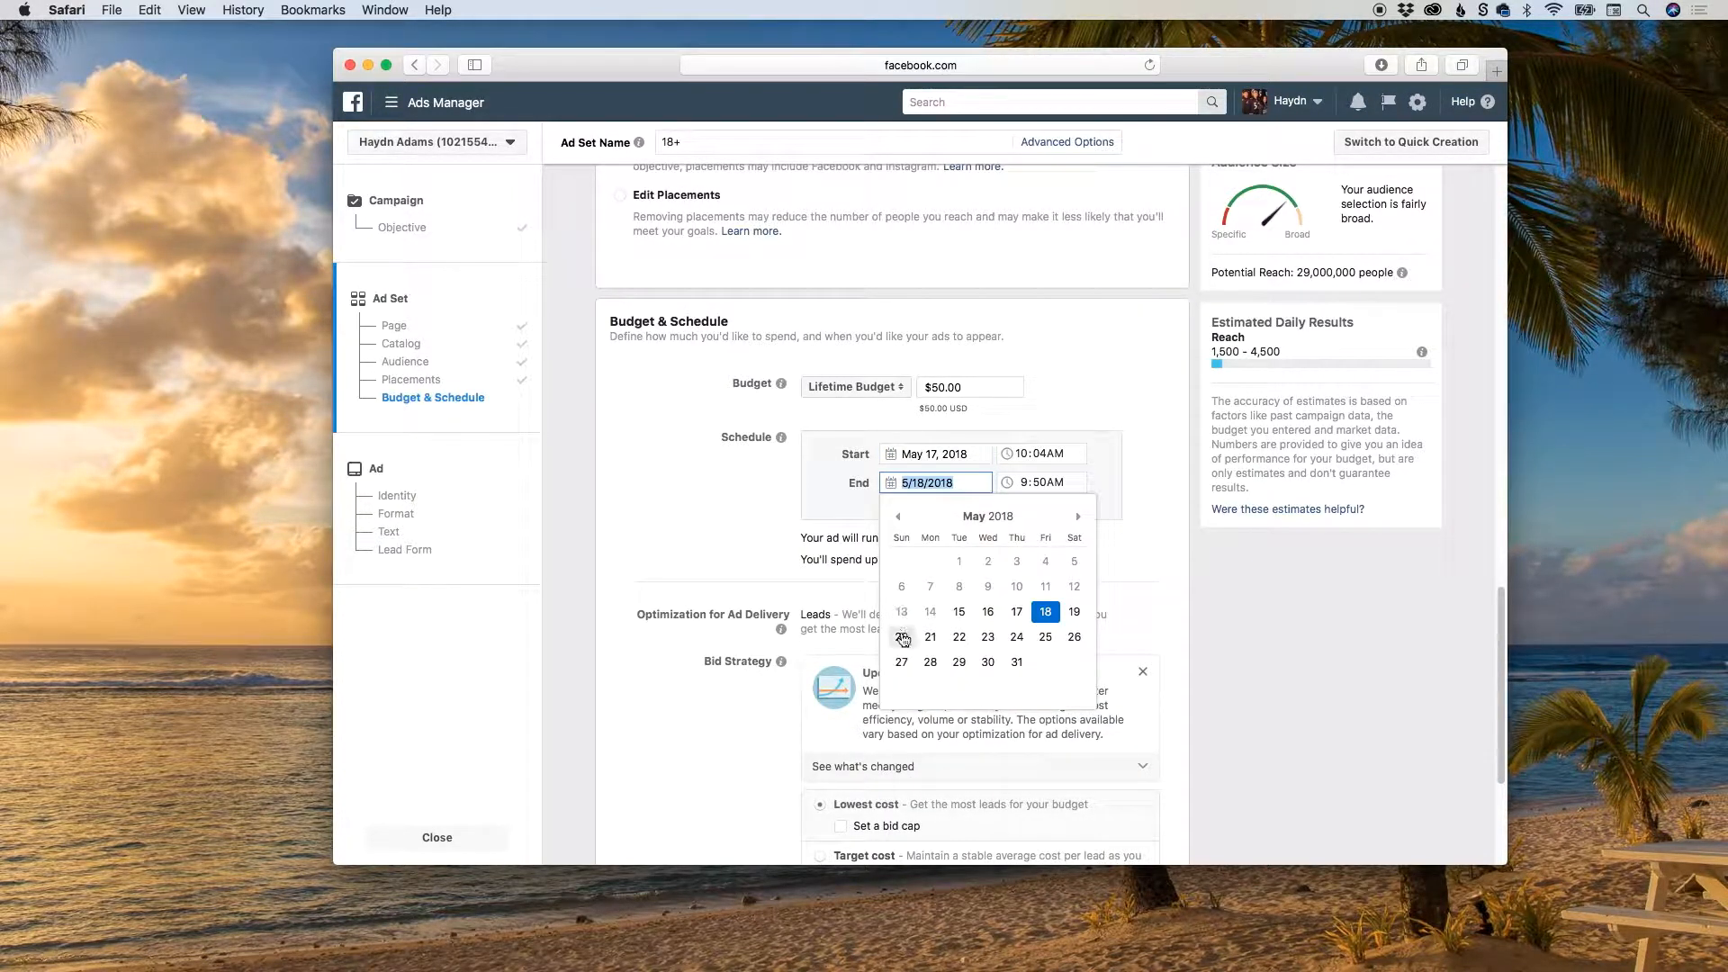
left_click(900, 640)
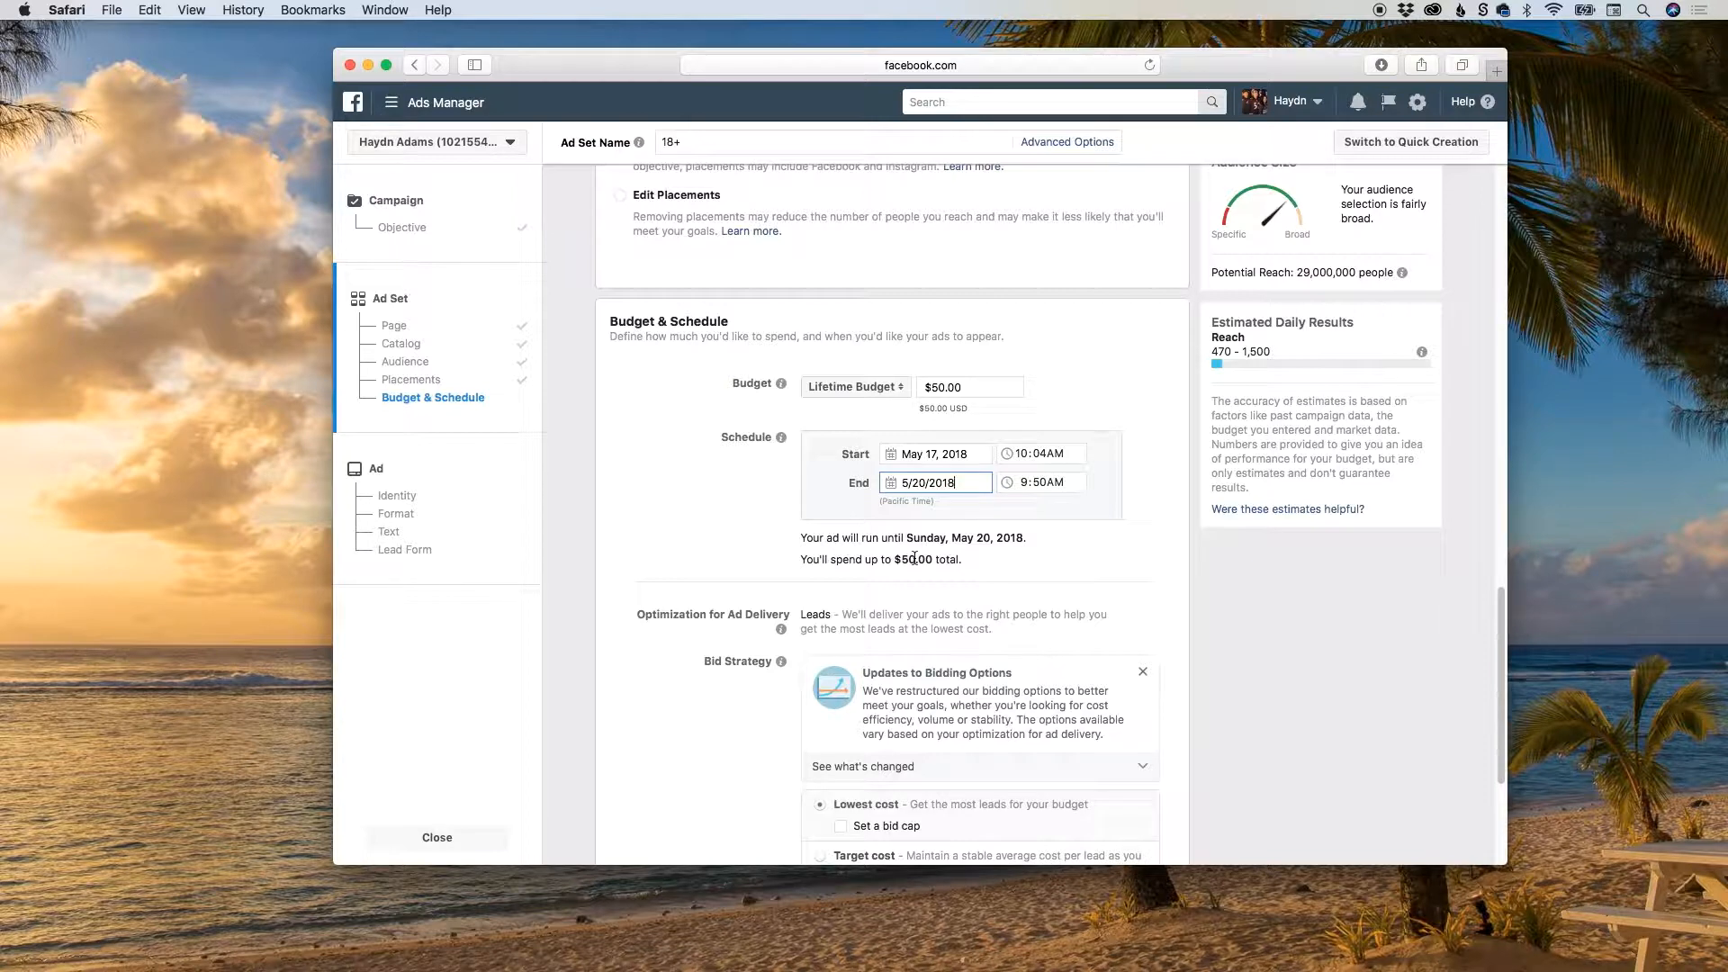
left_click(873, 396)
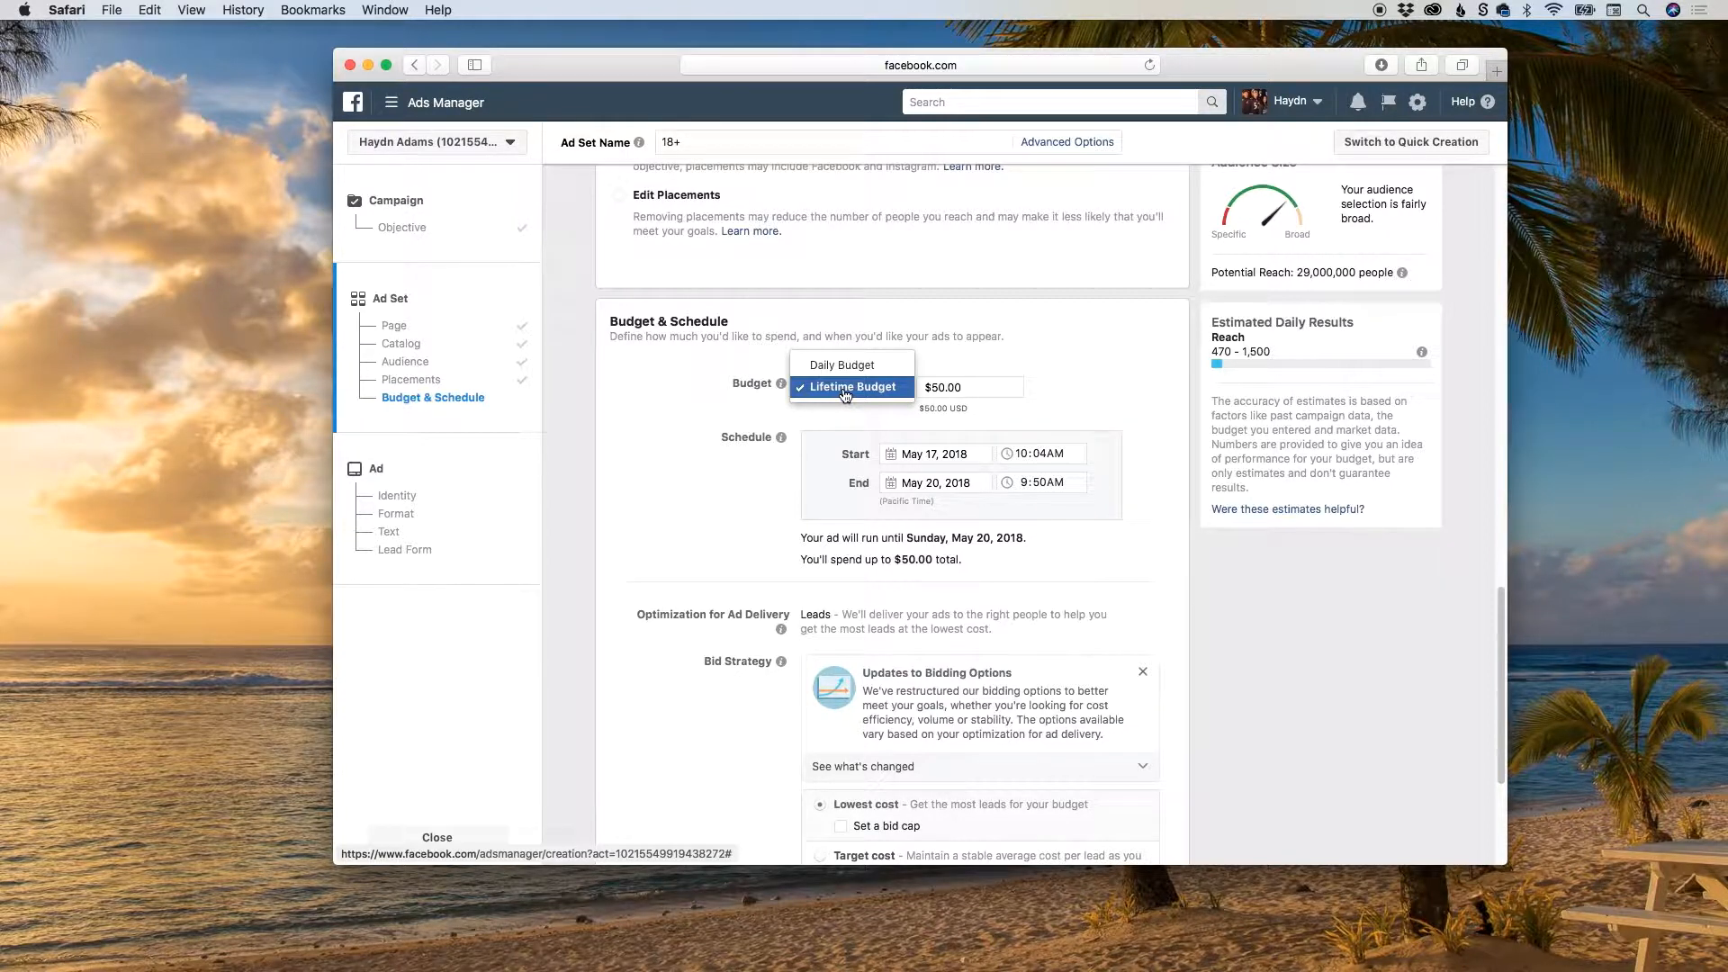
left_click(845, 388)
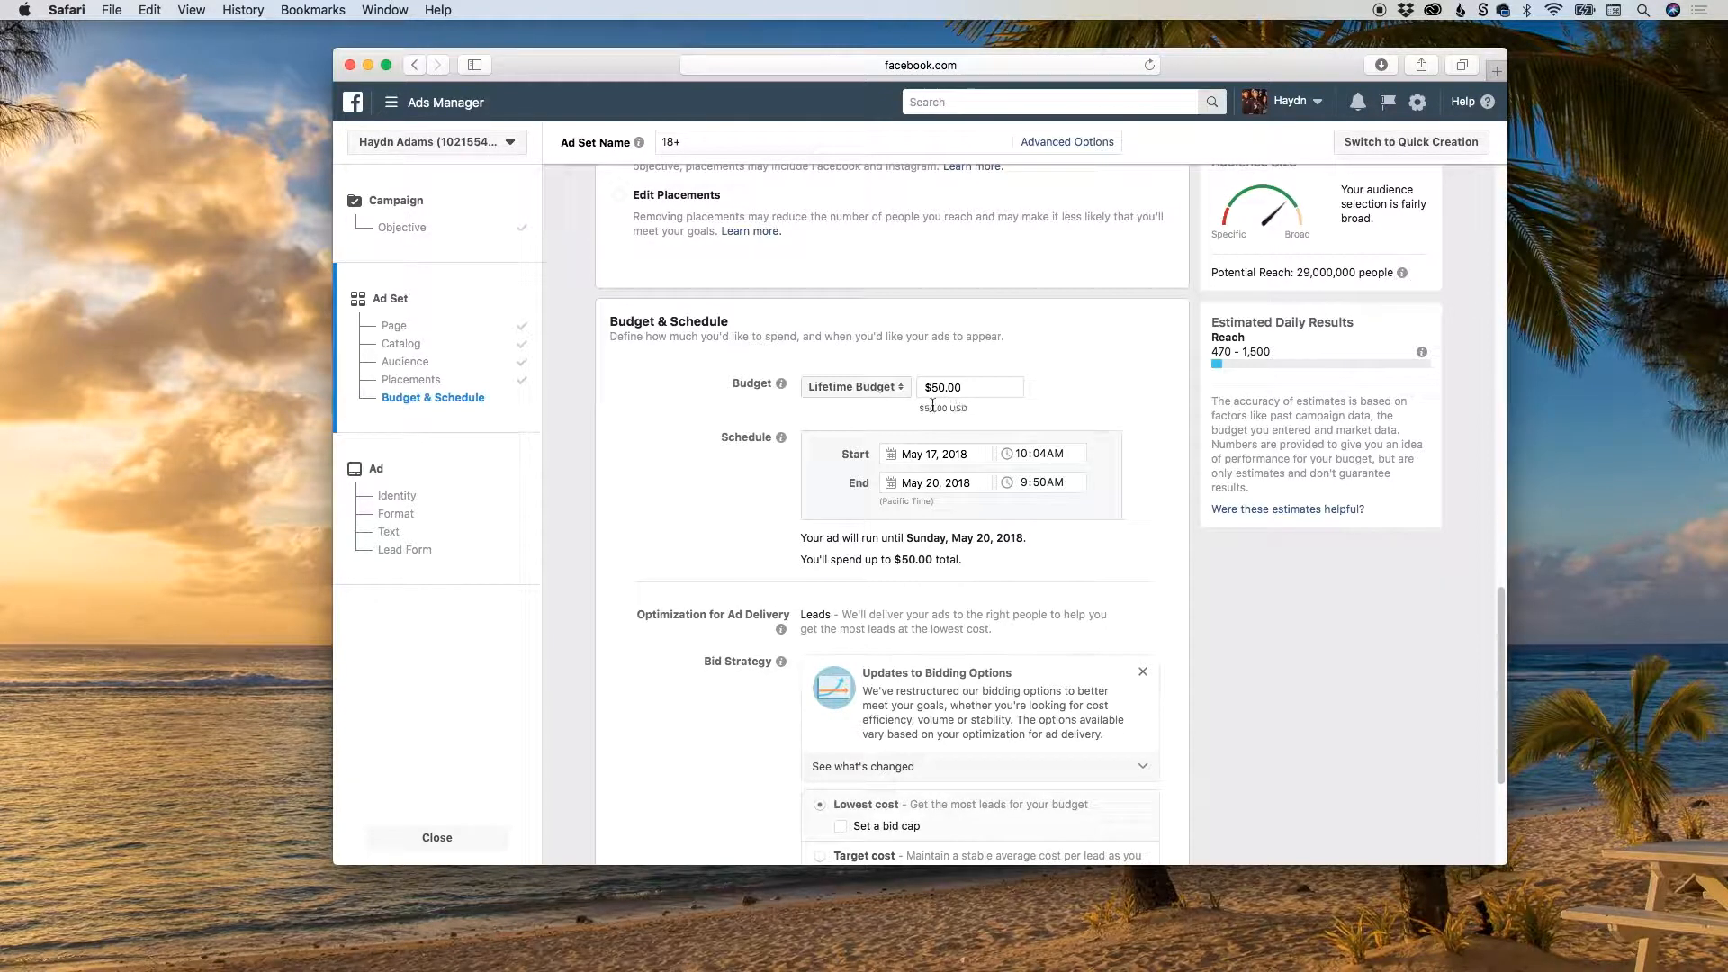
Switch ad scheduling to Run ads on a schedule to review the weekly hour grid, and return to Run ads all the time.
left_click_drag(1501, 608, 1500, 661)
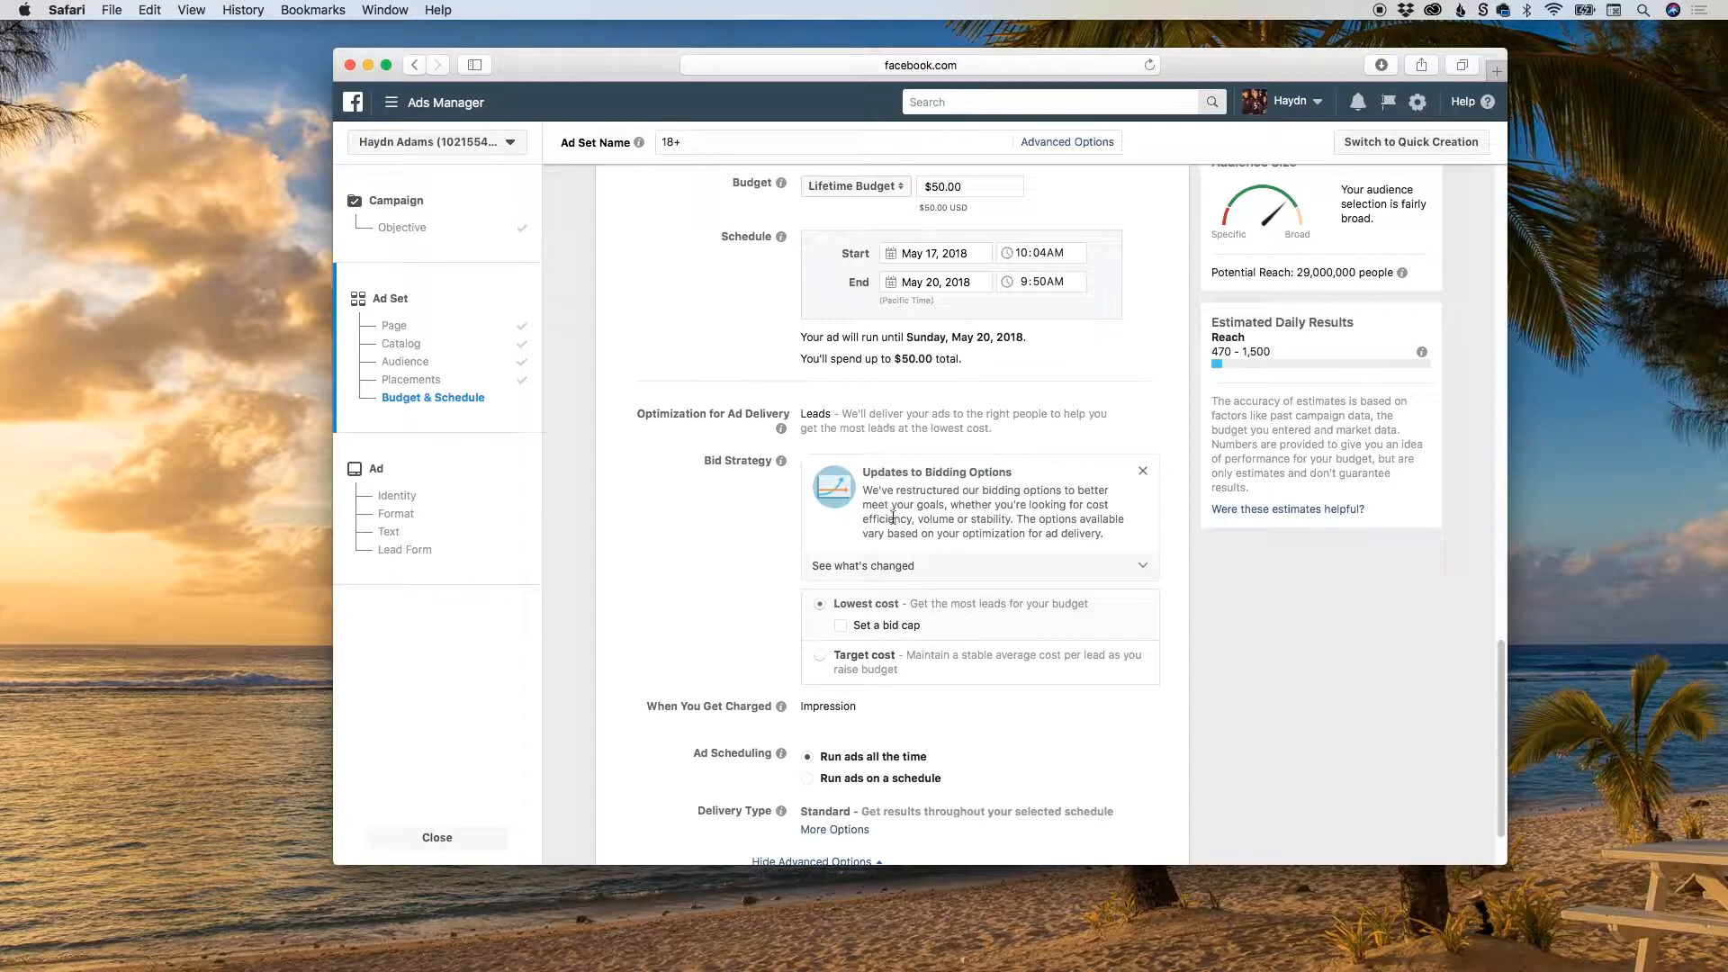
mouse_move(996, 633)
scroll(1441, 592, "down", 2)
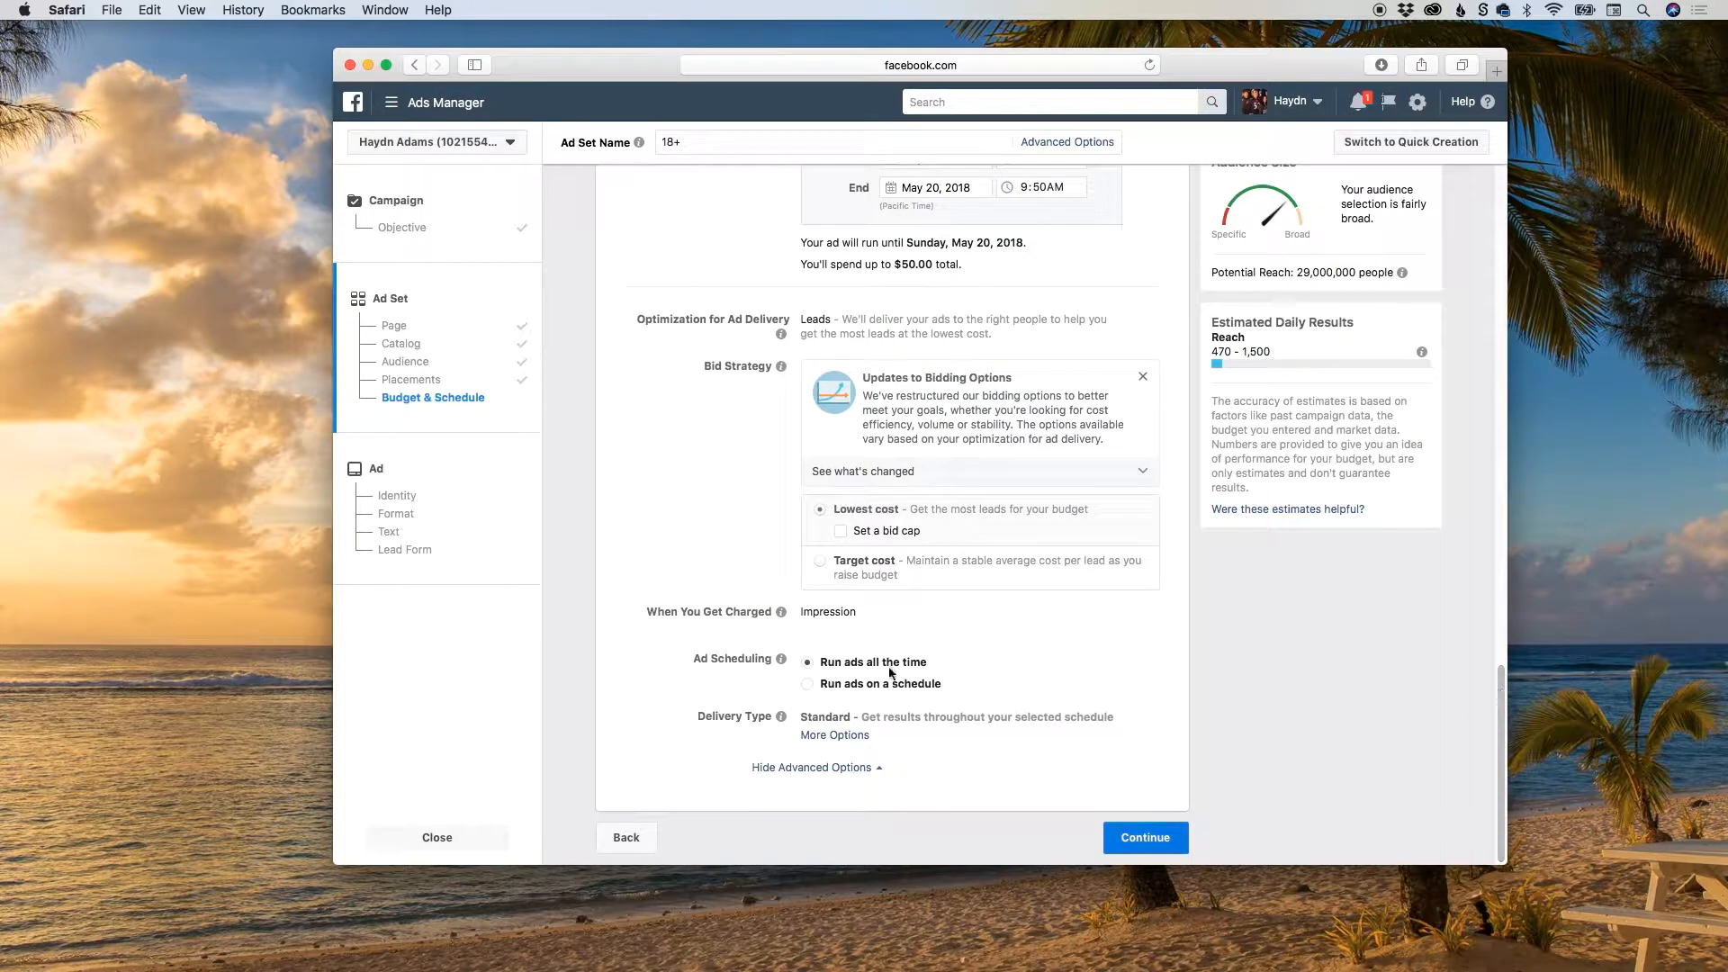
mouse_move(786, 620)
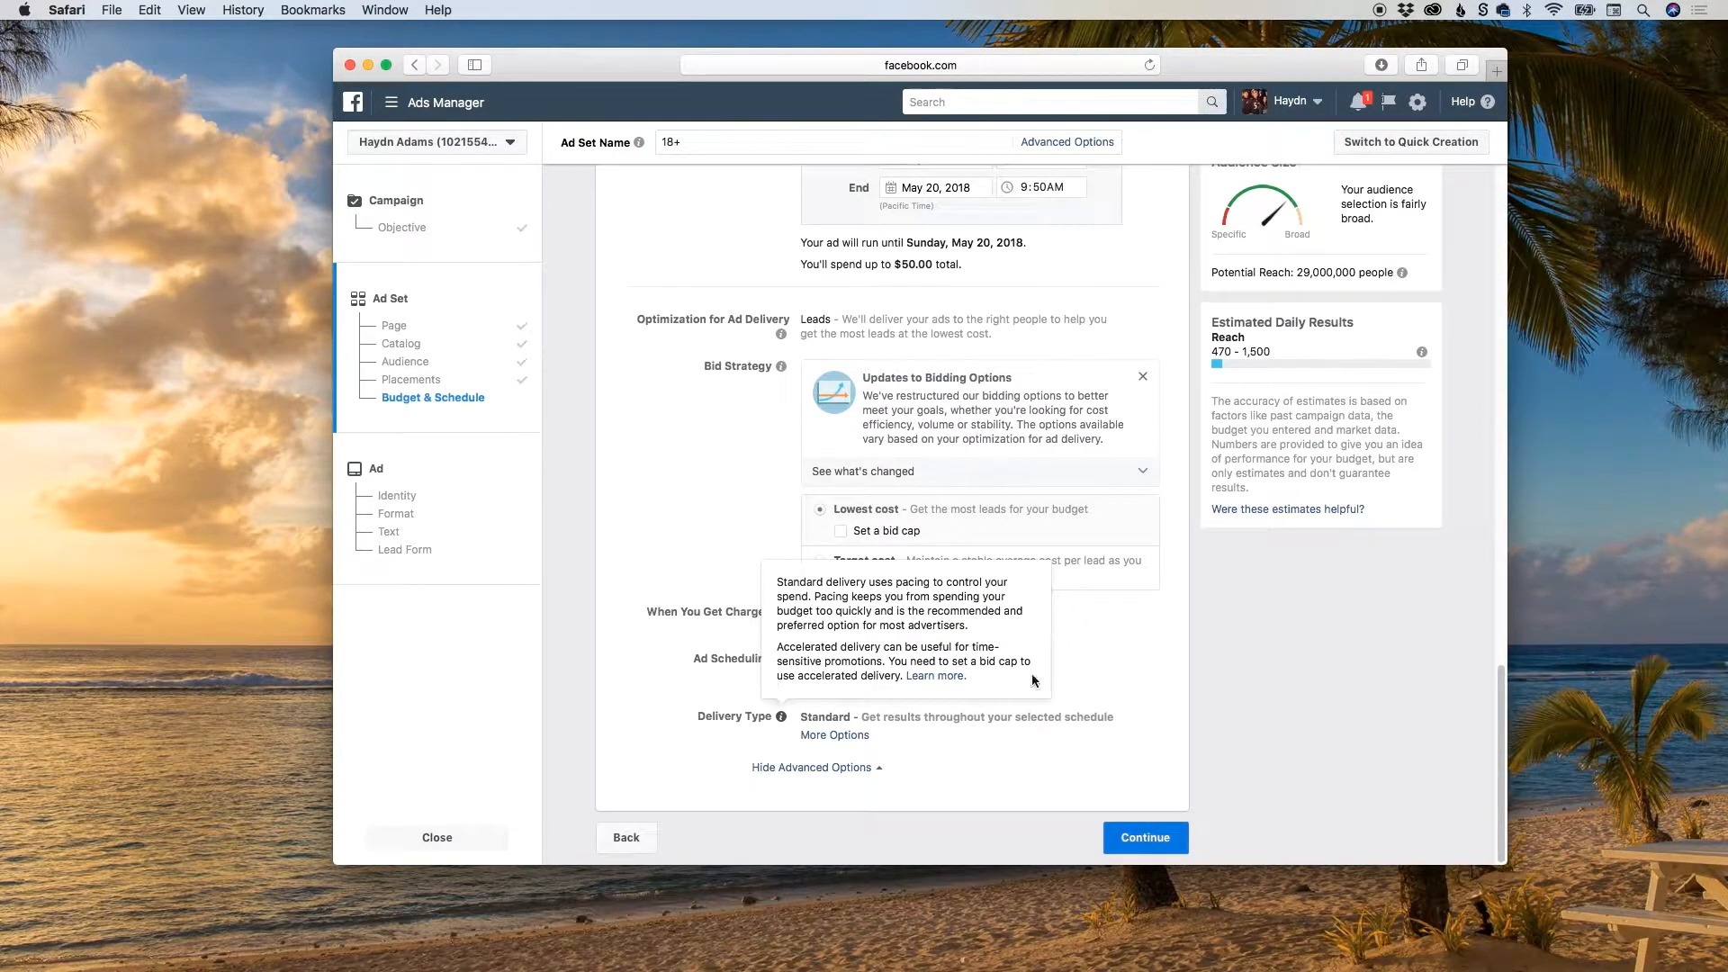
left_click(826, 683)
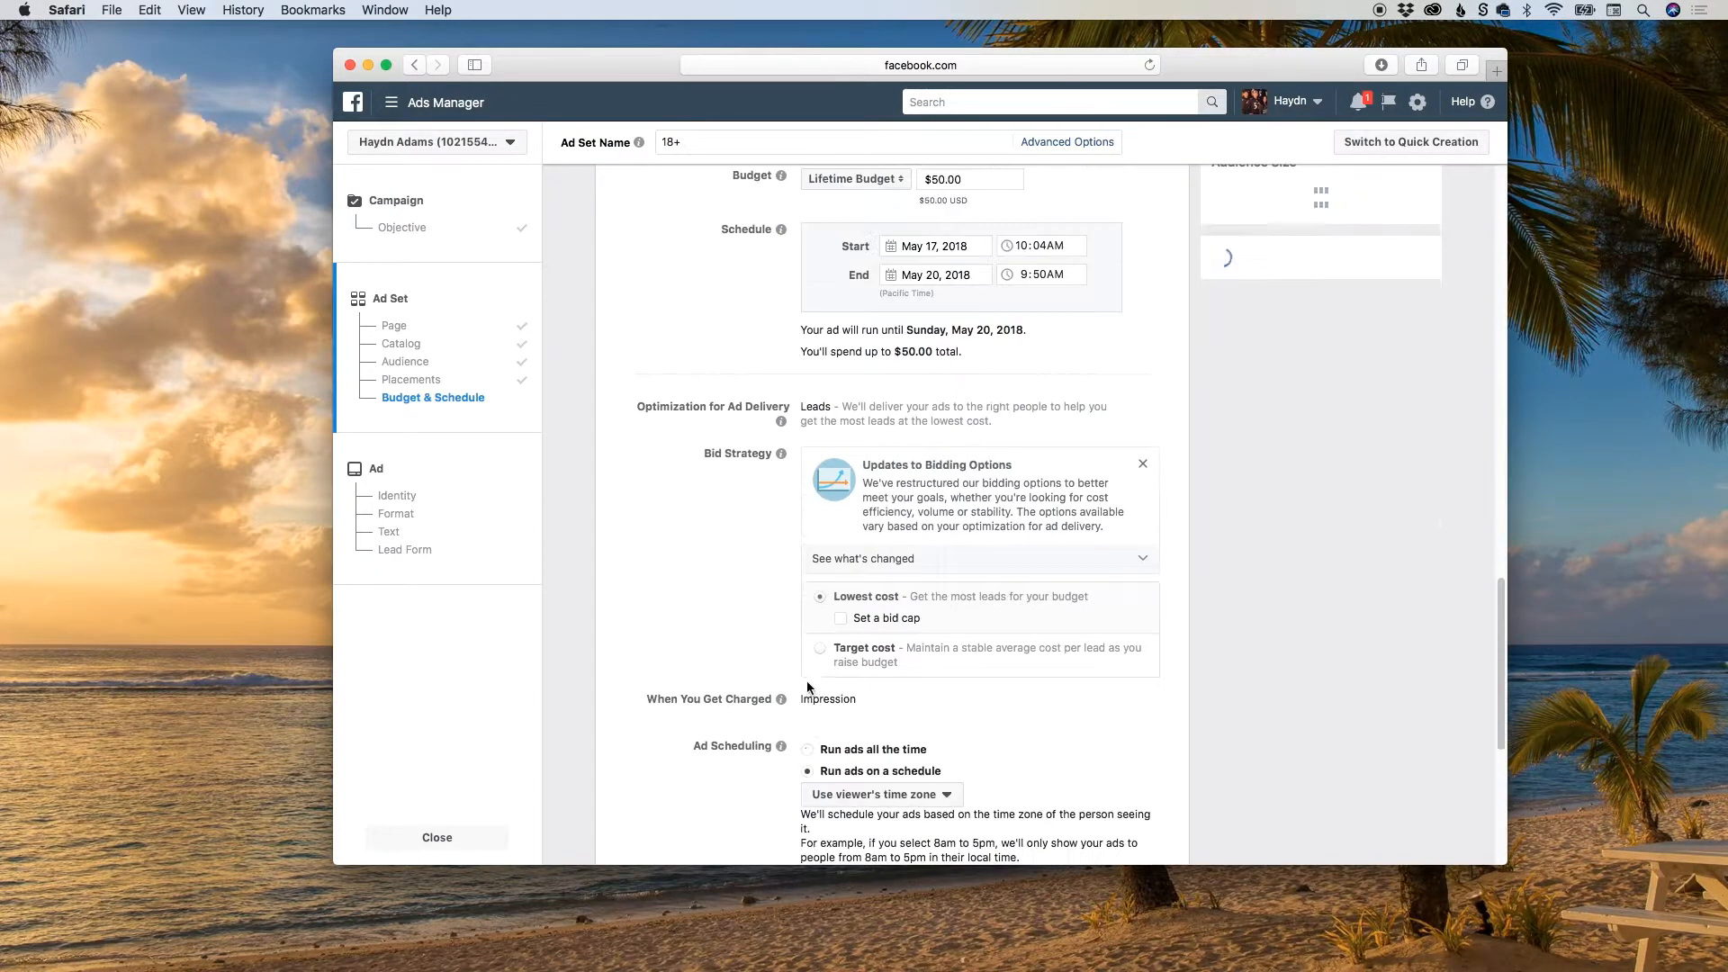
scroll(959, 683, "down", 2)
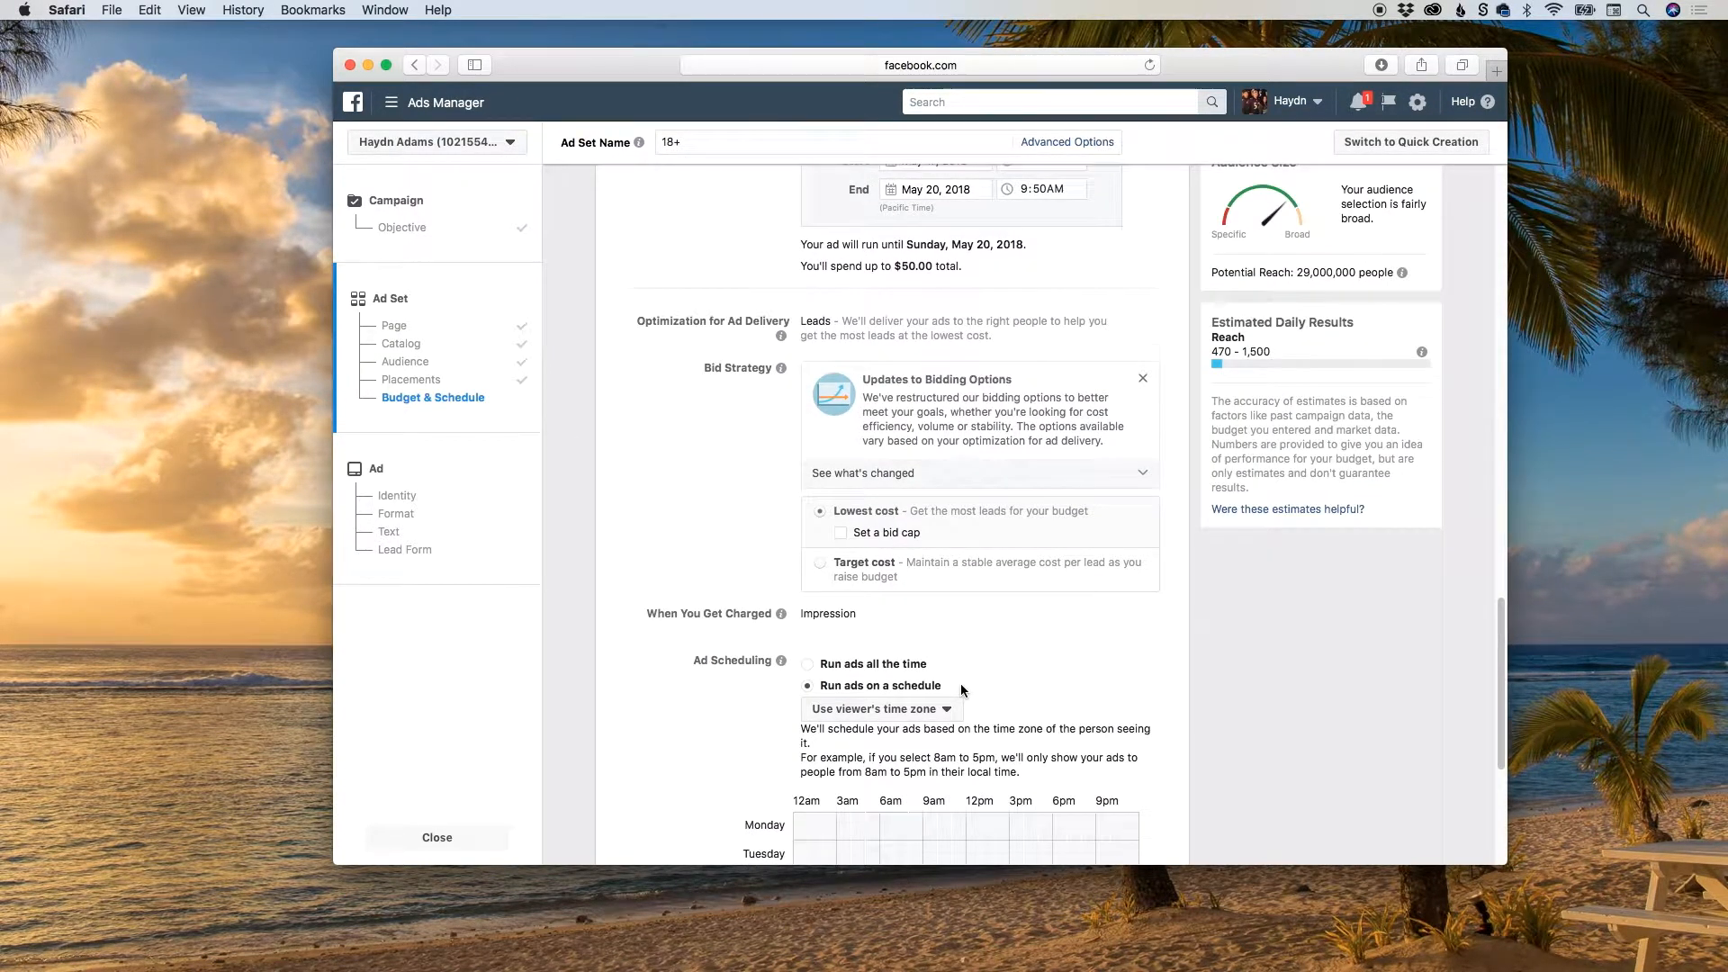
scroll(1124, 695, "down", 4)
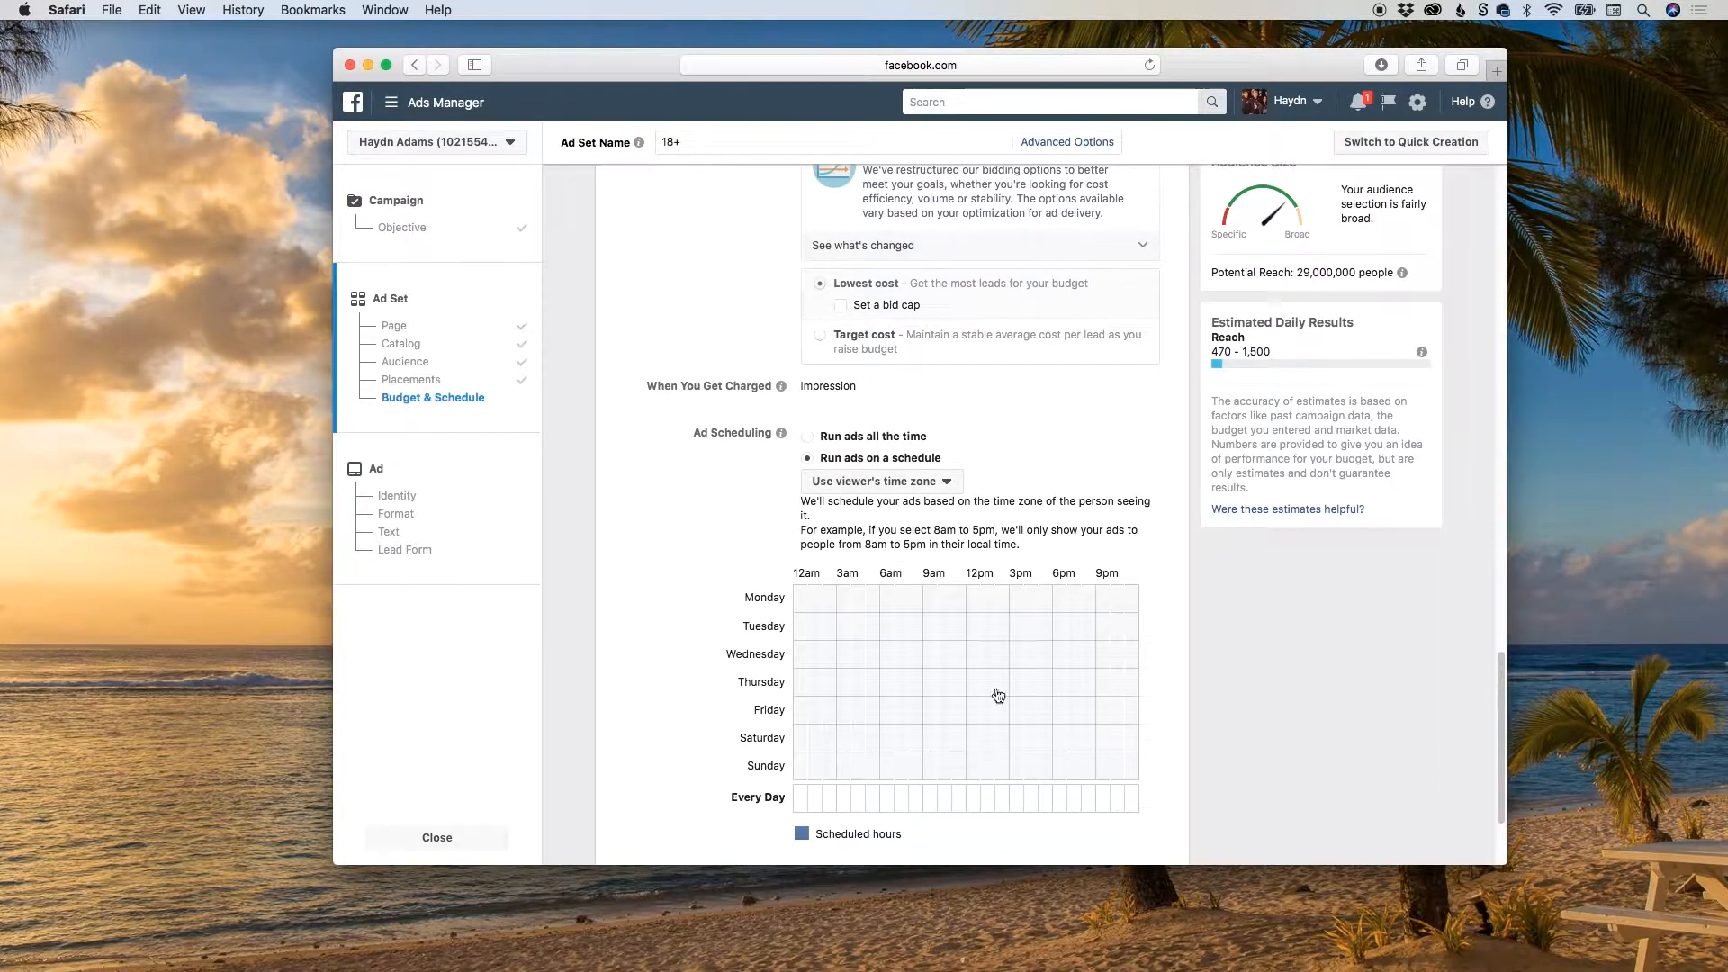
left_click(807, 435)
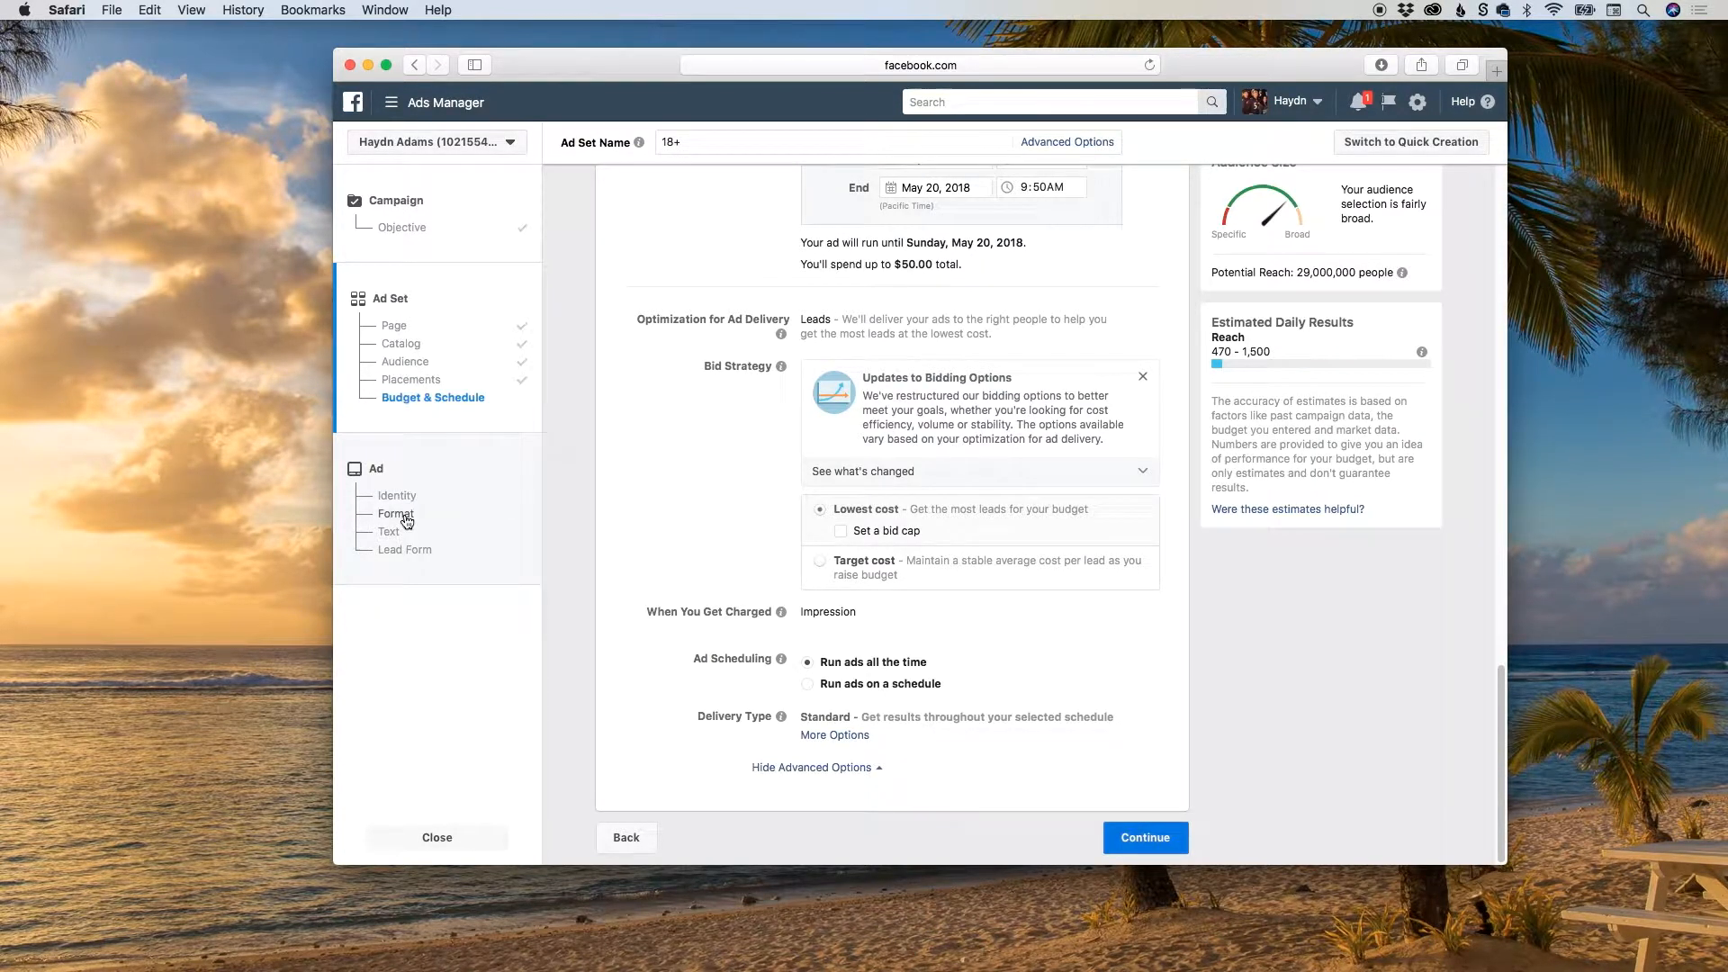
Continue to the ad setup and choose the Single Image format.
left_click(1150, 844)
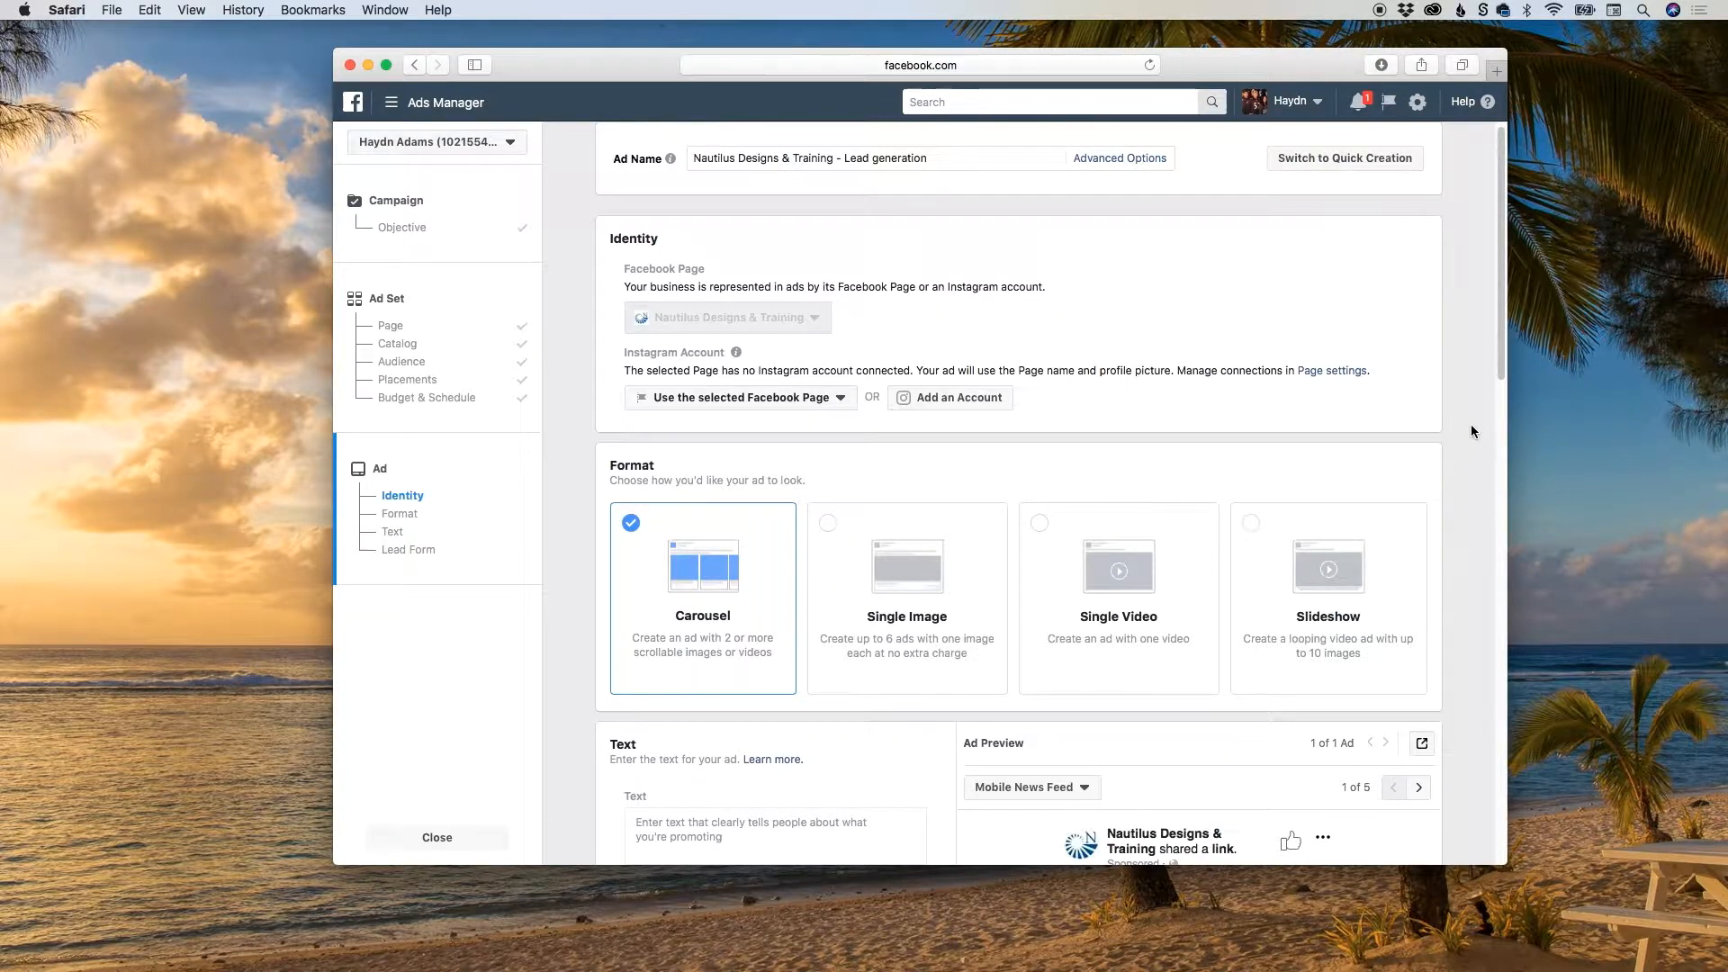
left_click_drag(1501, 344, 1511, 433)
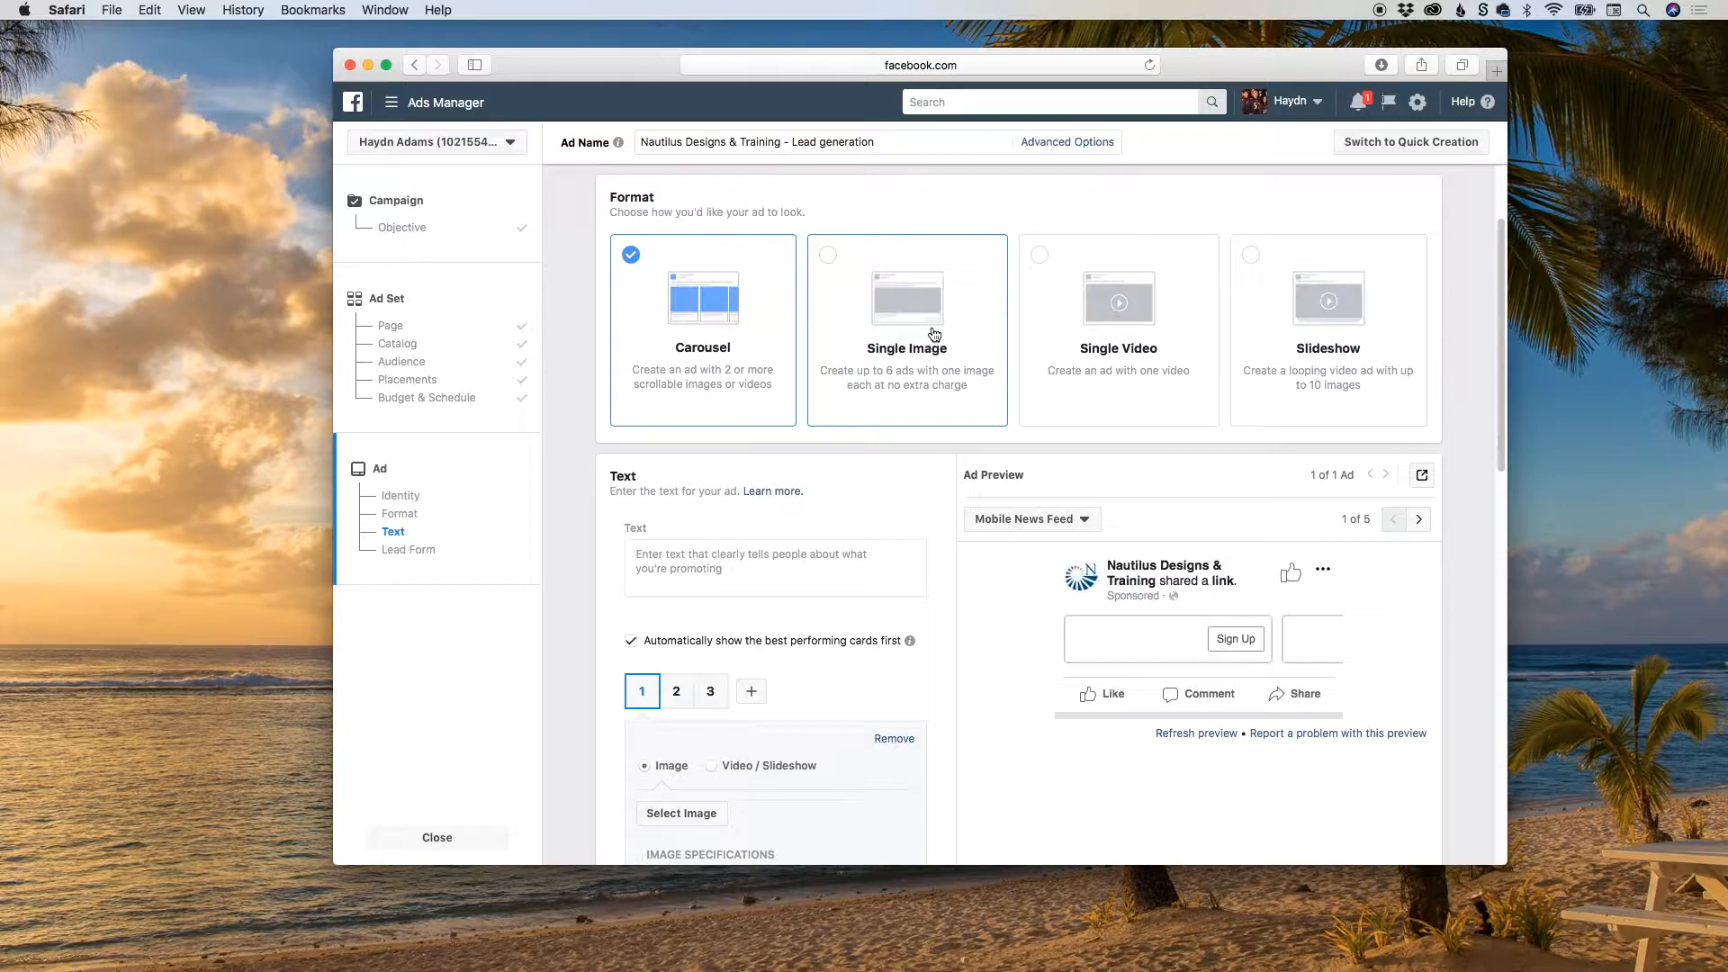
left_click(934, 334)
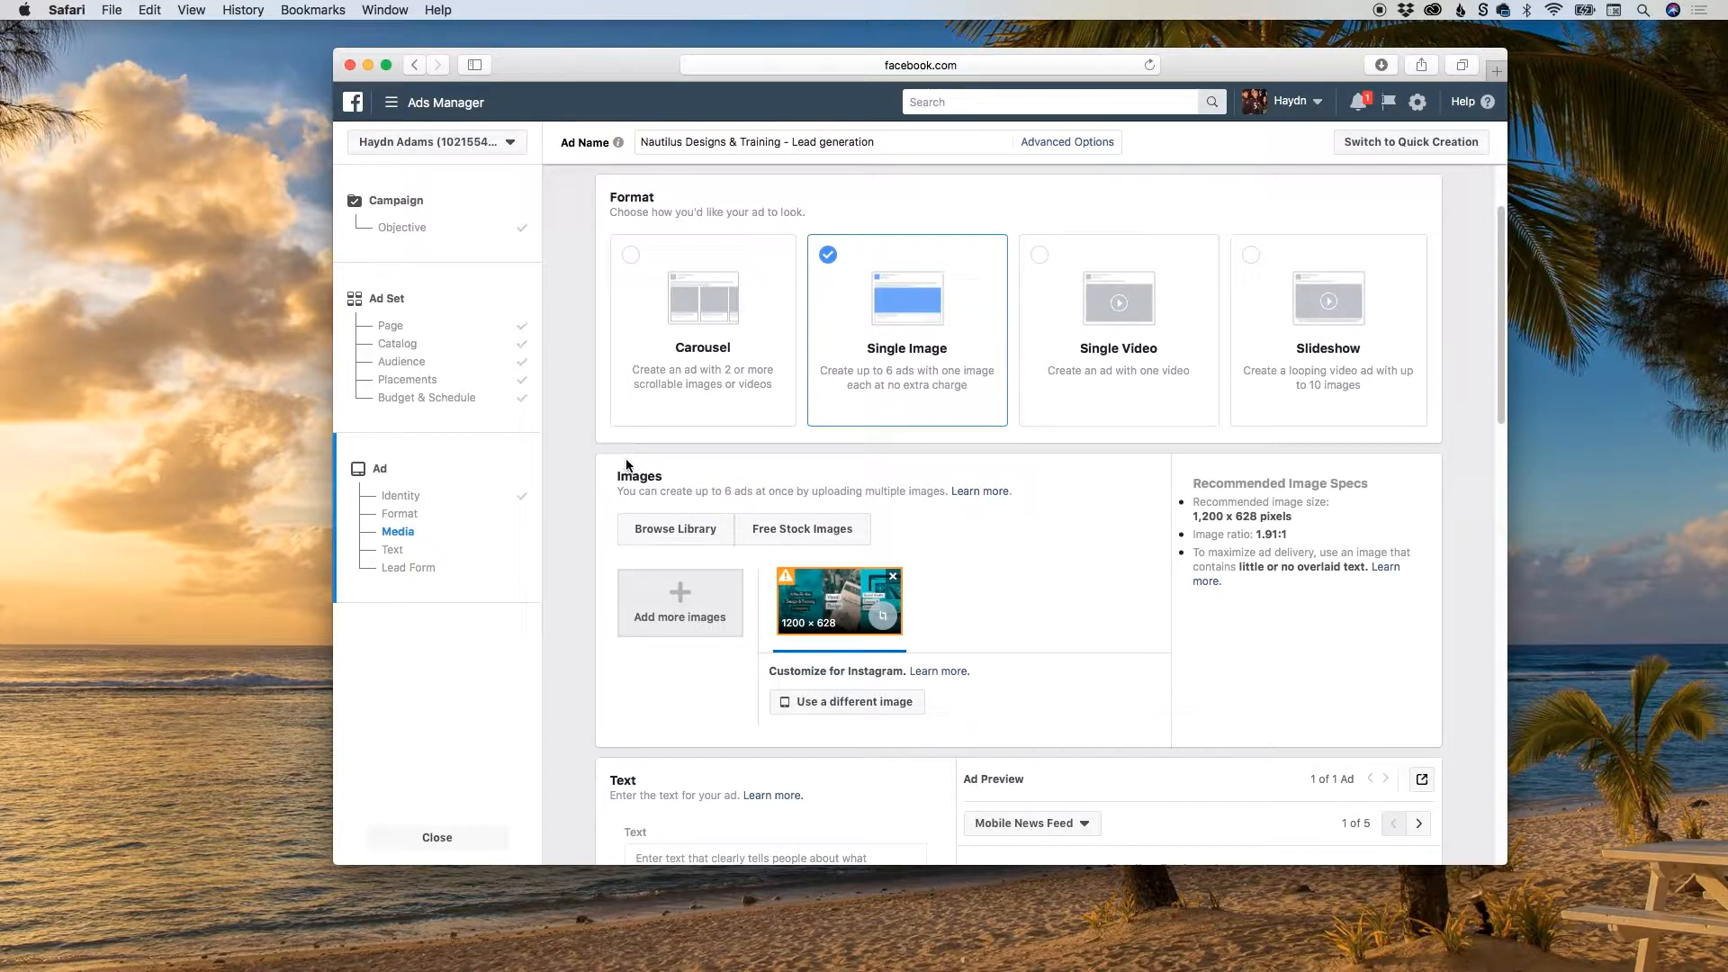
Replace the existing ad image with lead-image-ad.jpg uploaded from the Lead form folder, previewing the file before choosing it.
left_click_drag(1499, 338, 1494, 392)
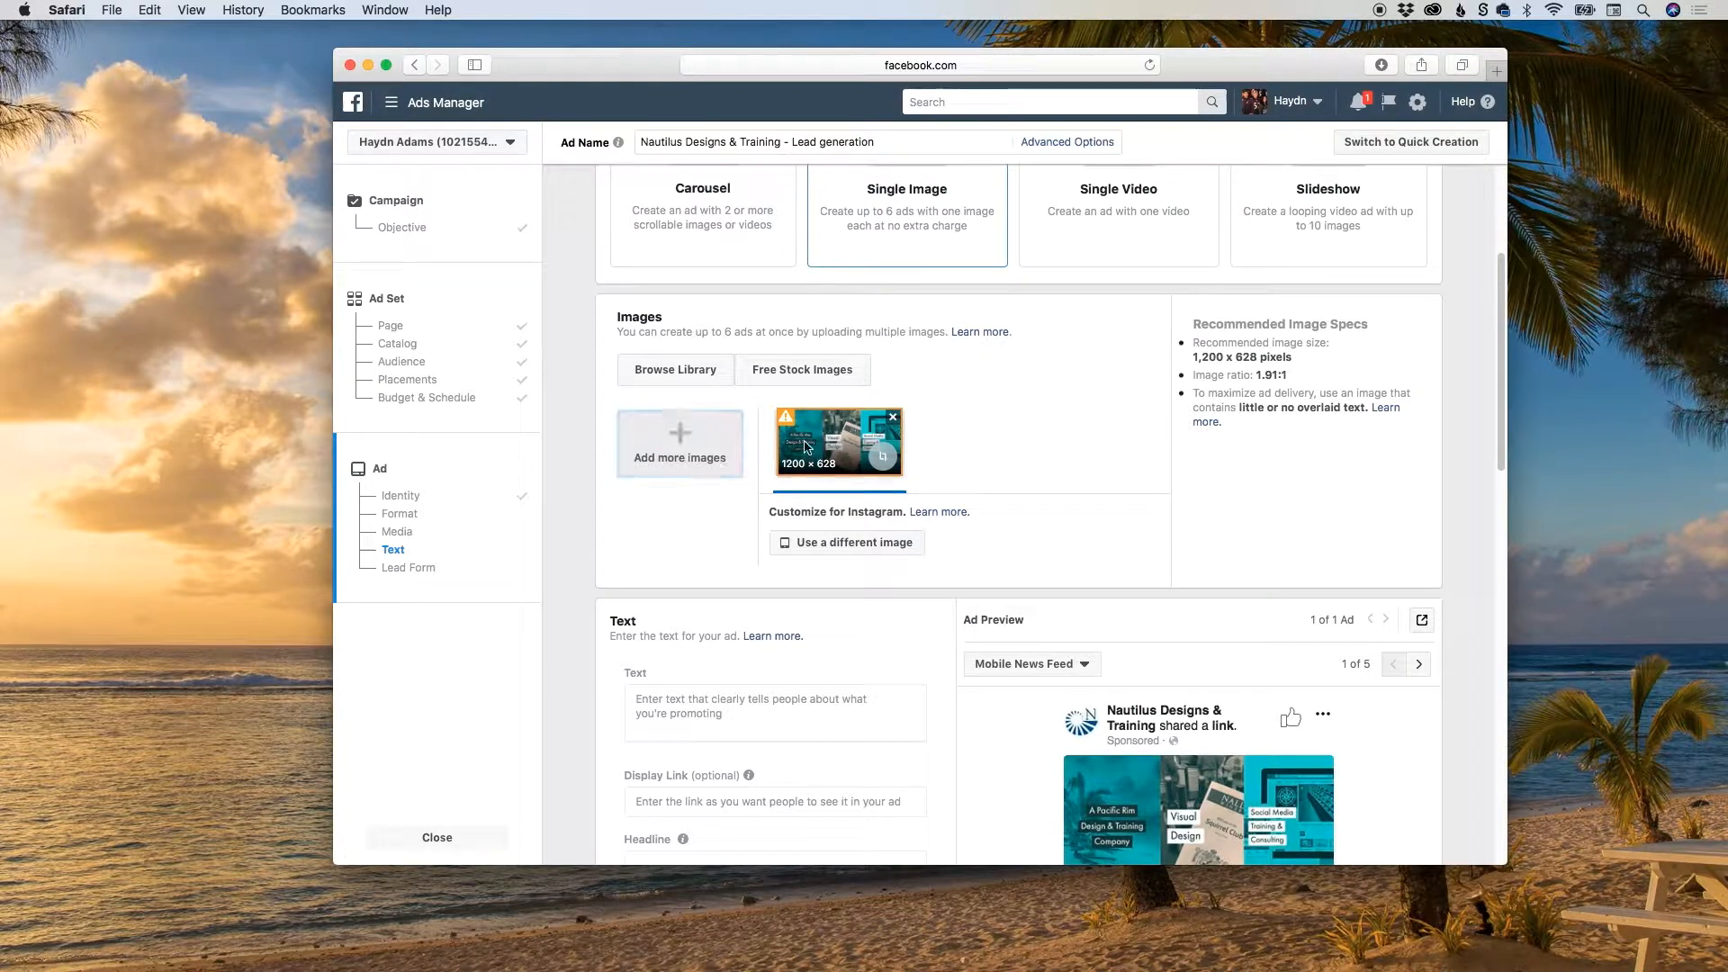
left_click(893, 417)
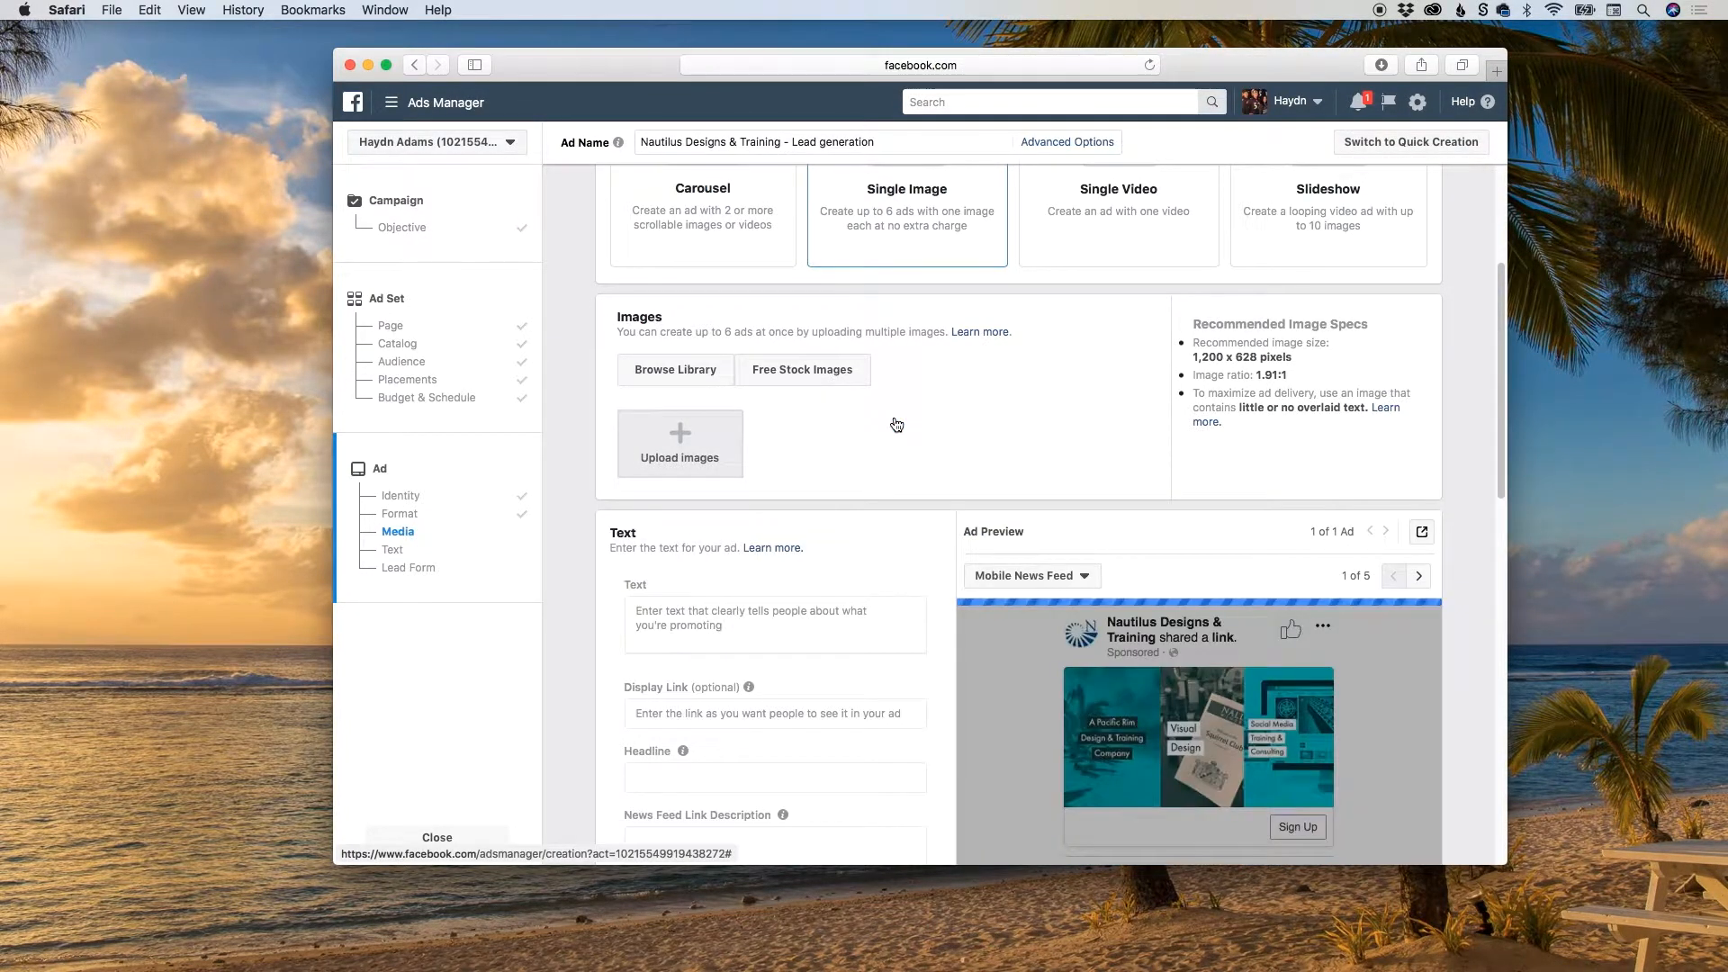
left_click(666, 447)
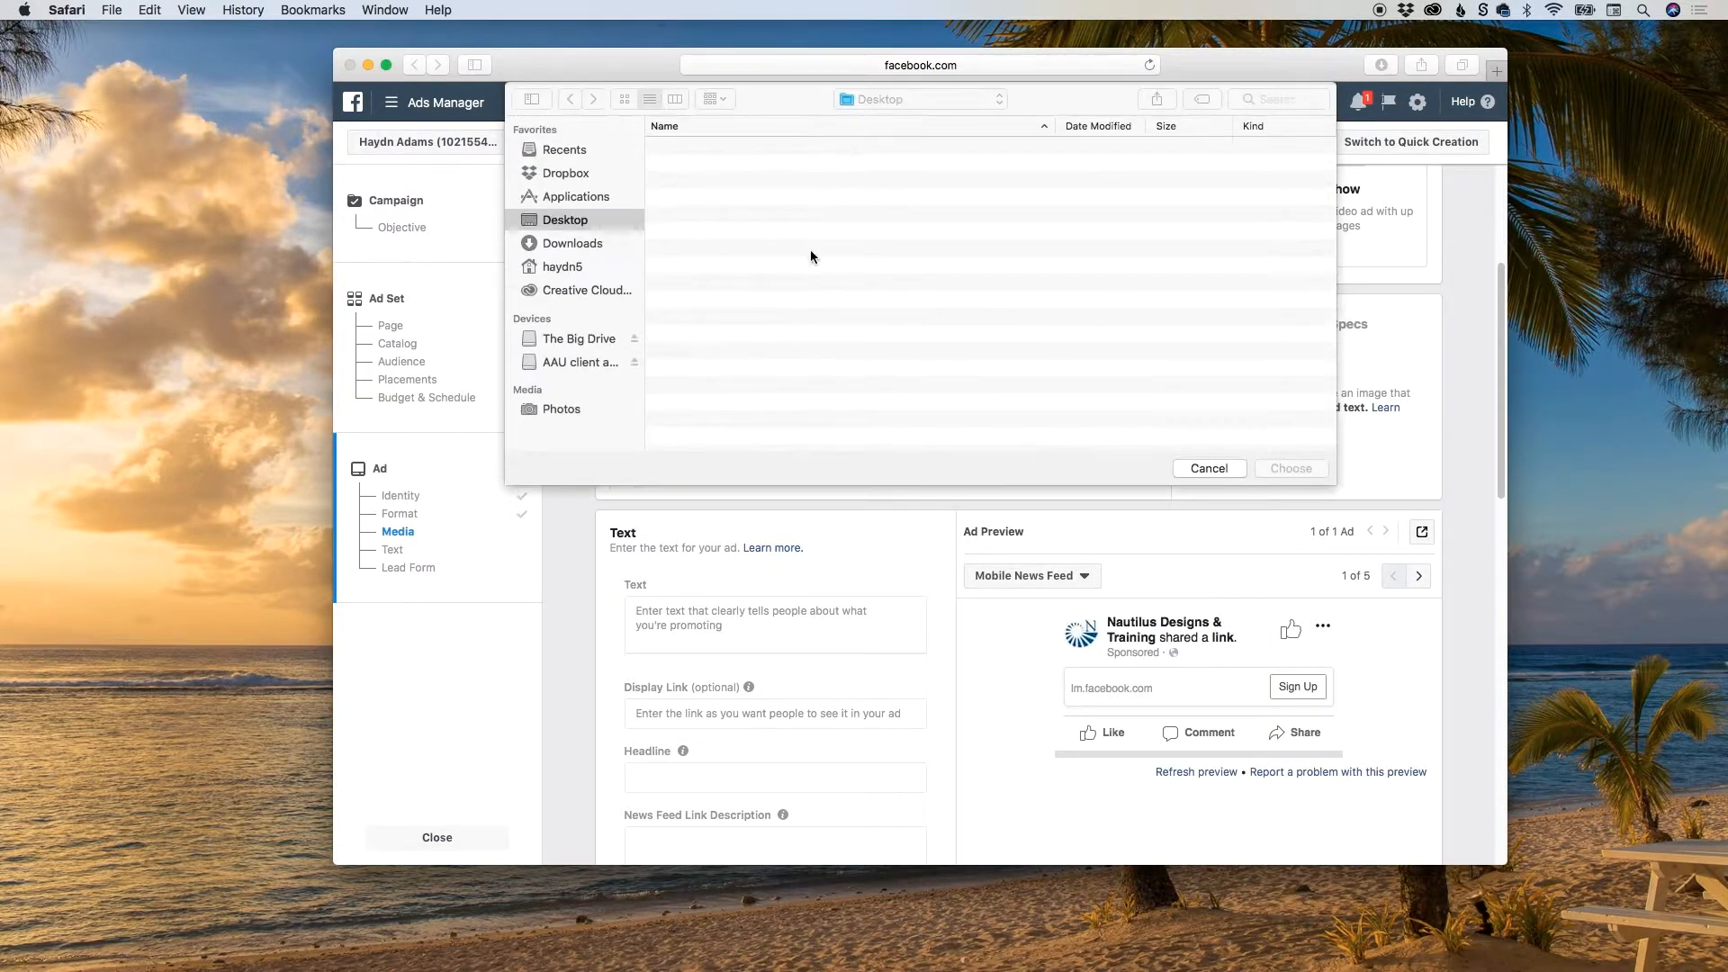
left_click(882, 101)
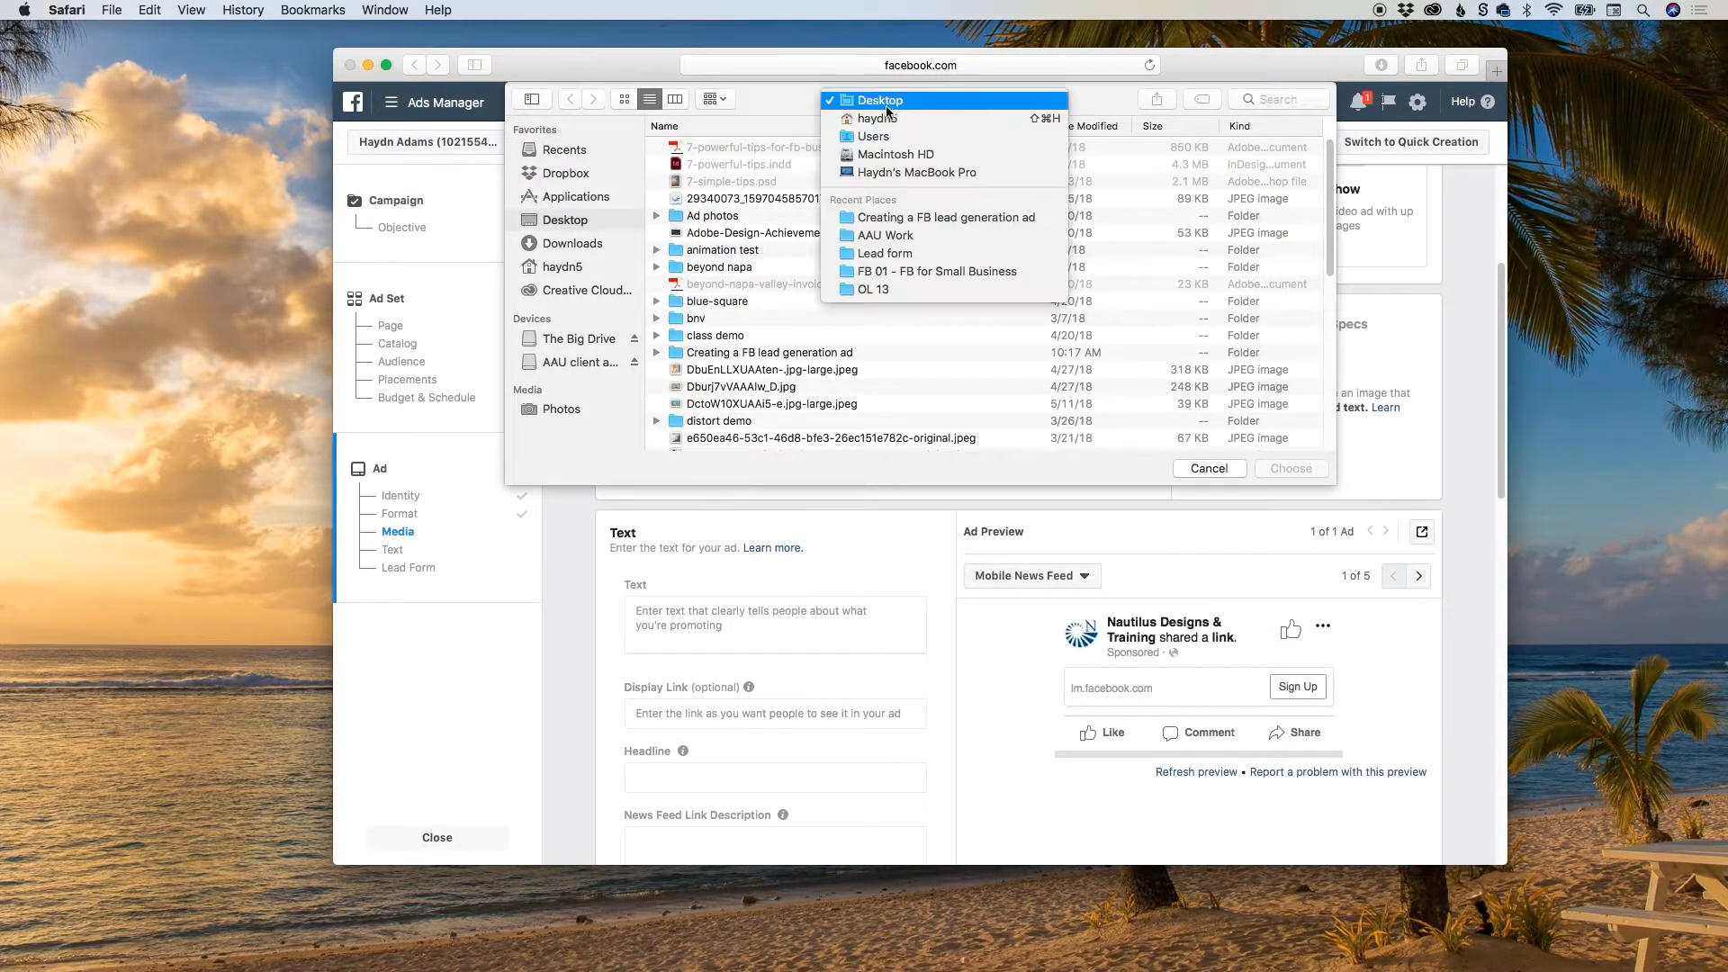
left_click(887, 255)
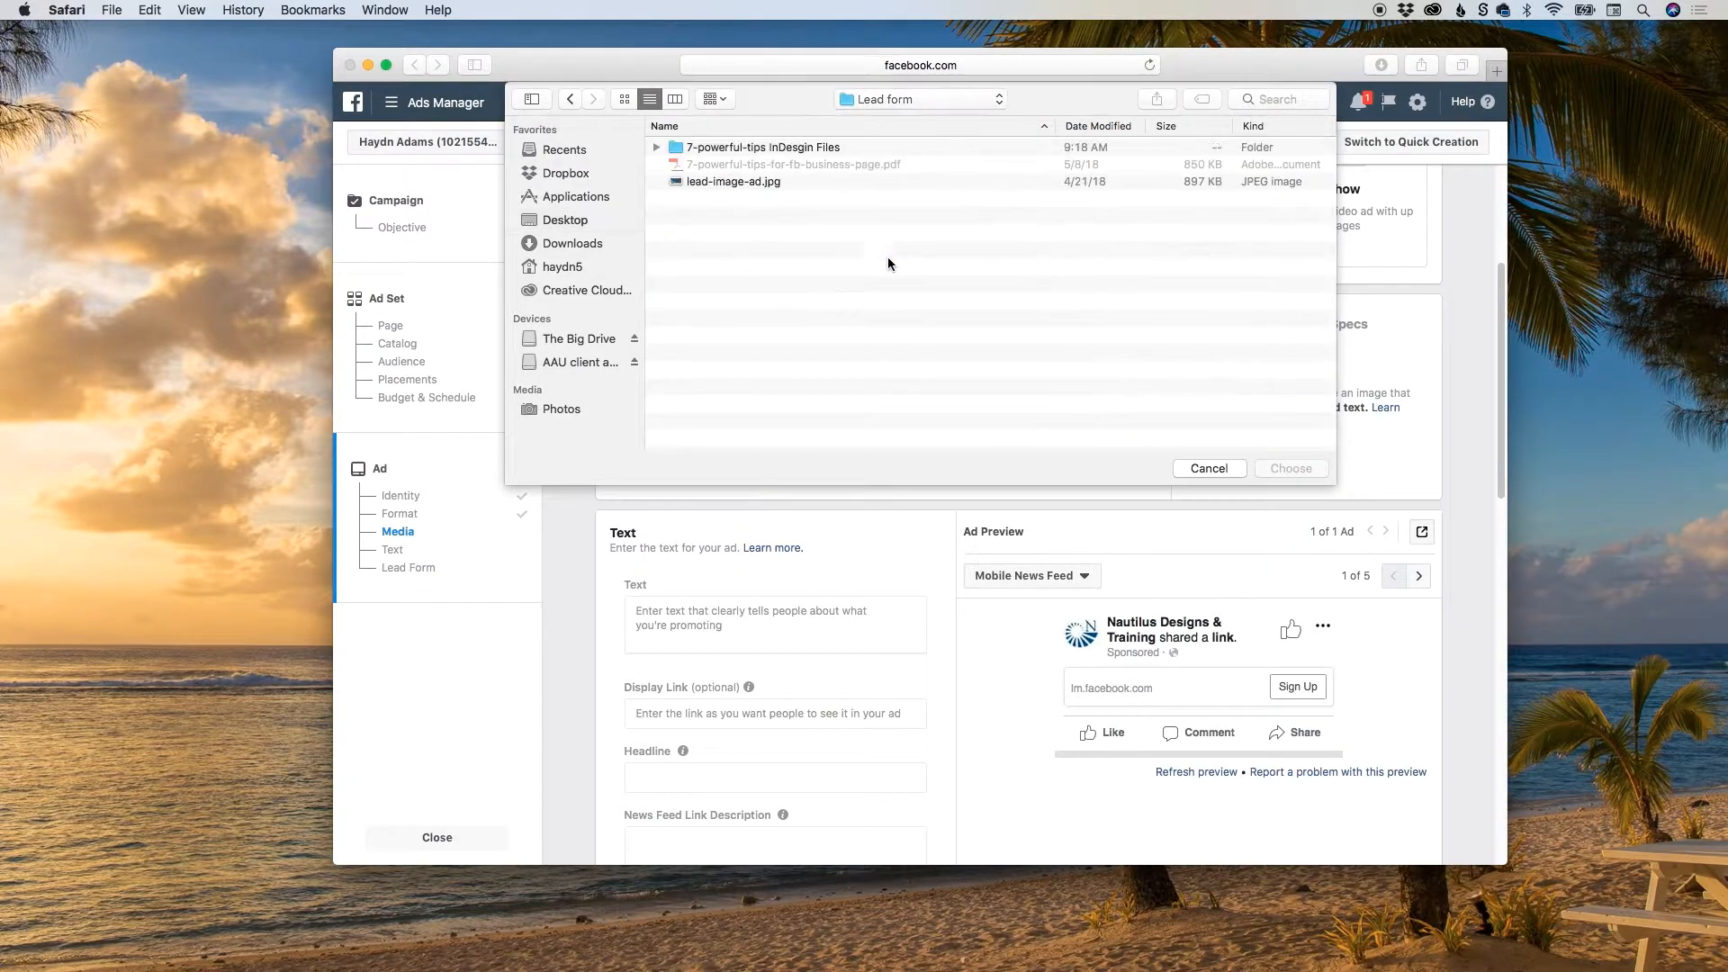
left_click(724, 183)
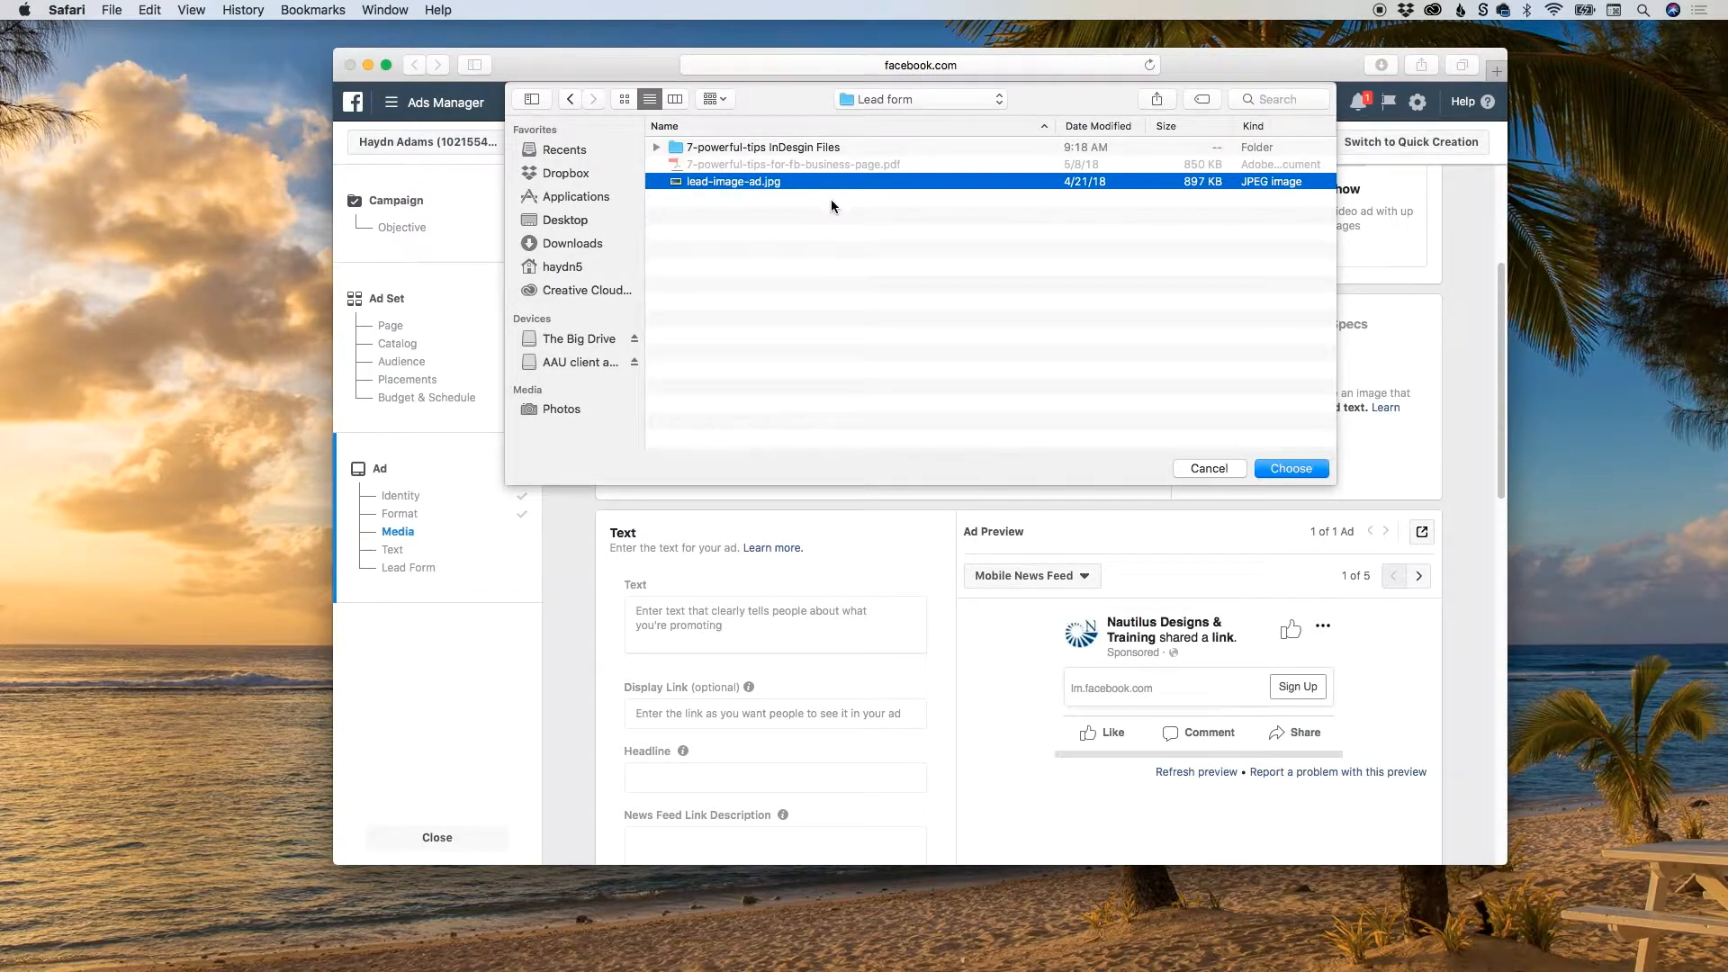
key("space")
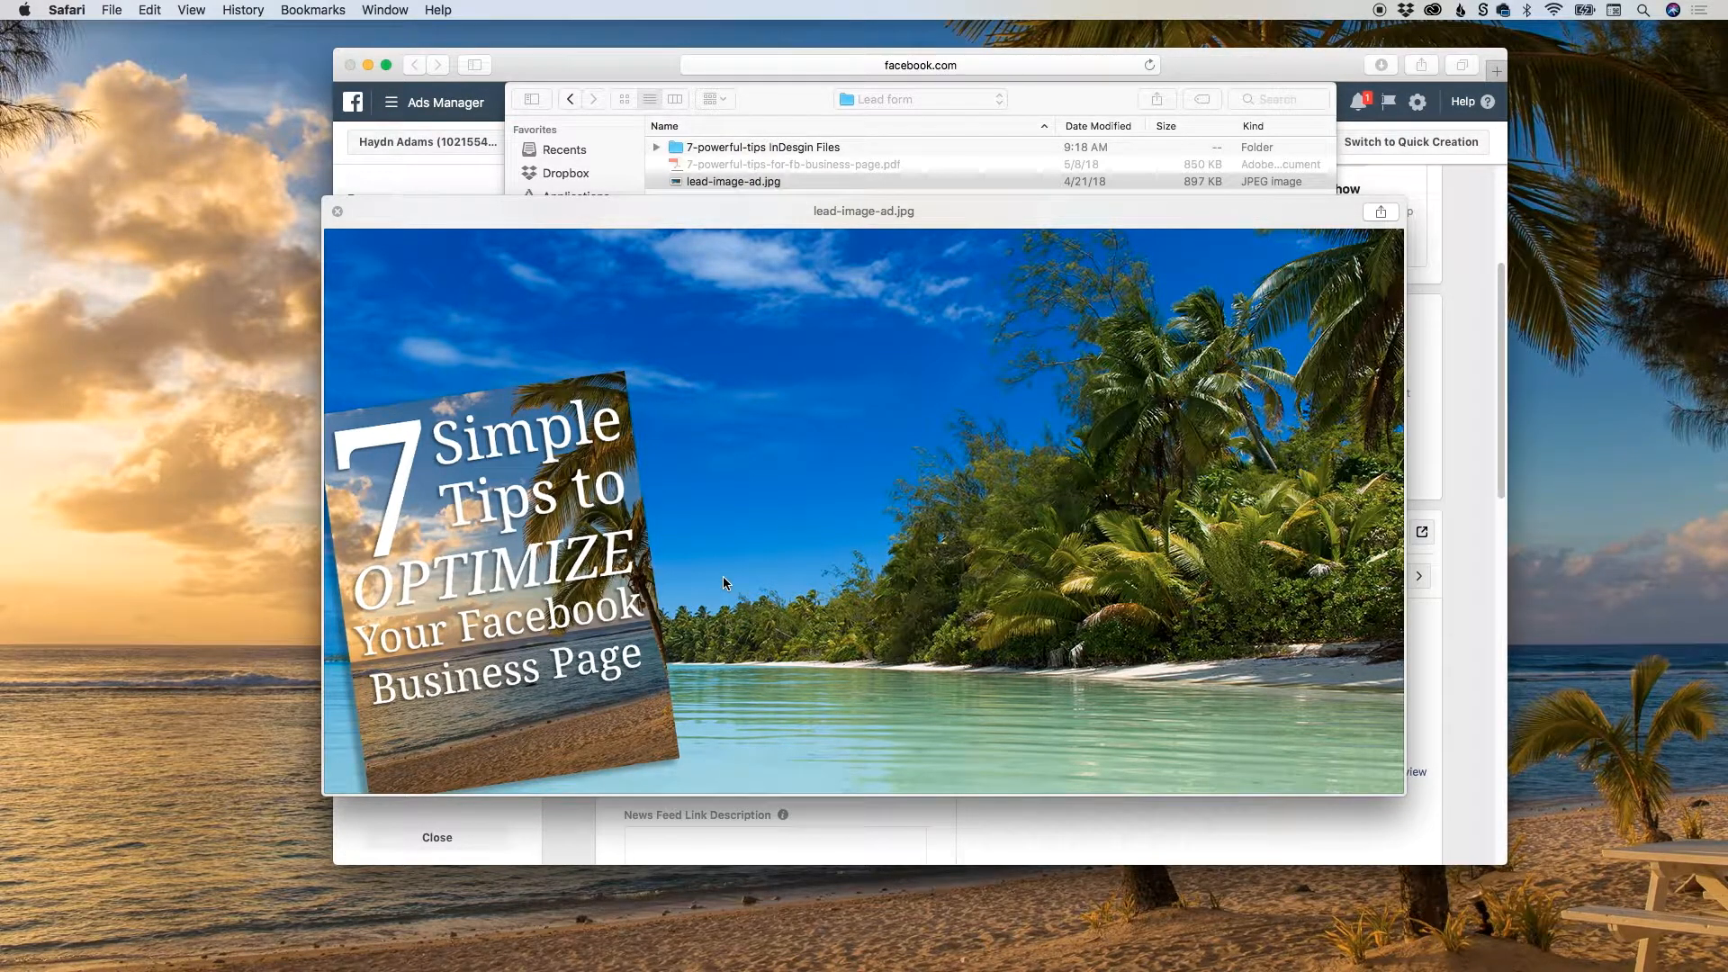
key("space")
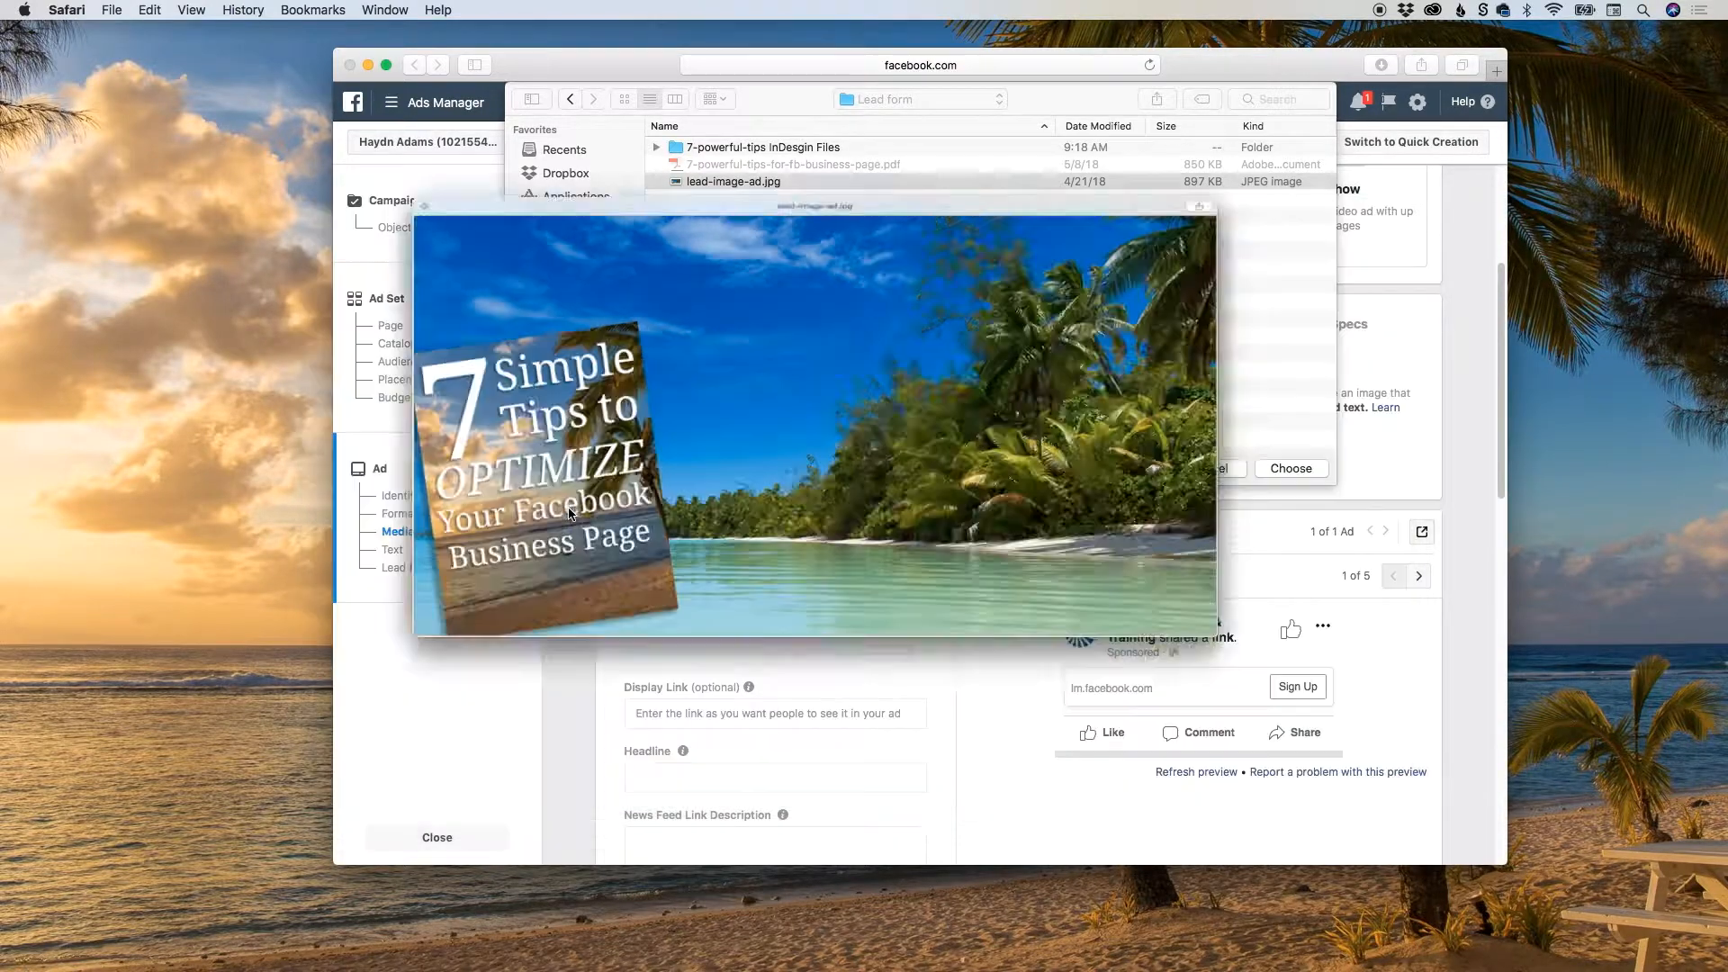
left_click(1272, 467)
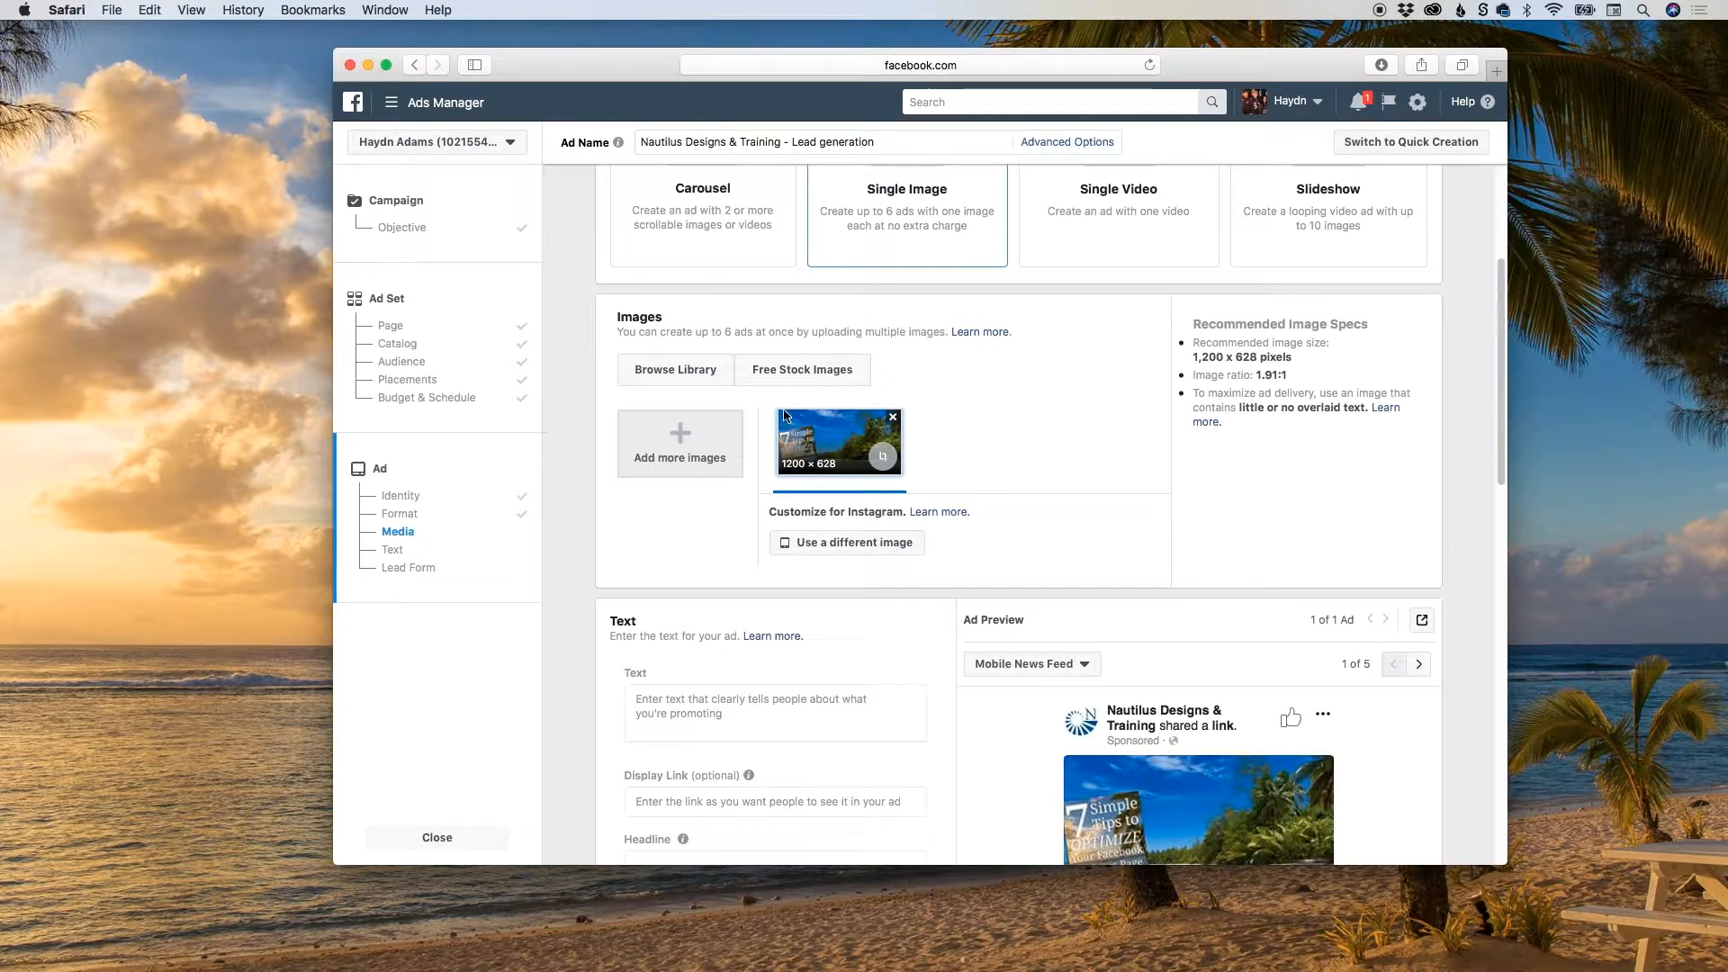
double_click(1251, 407)
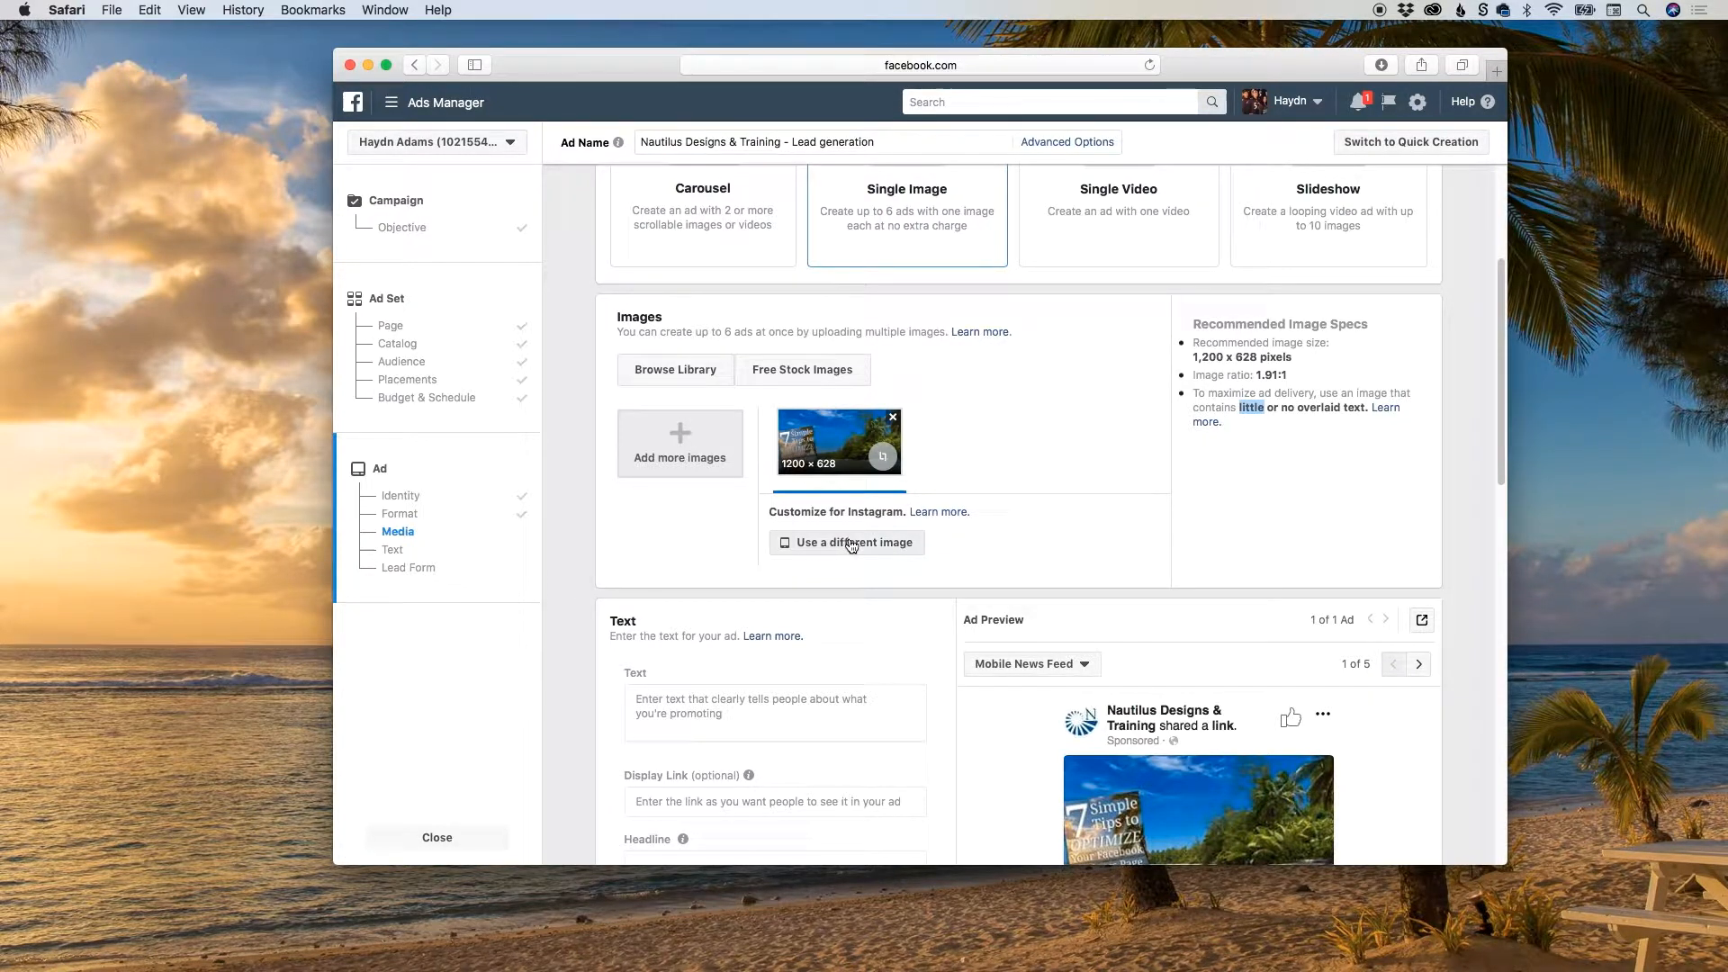
left_click_drag(715, 331, 767, 330)
left_click(1098, 337)
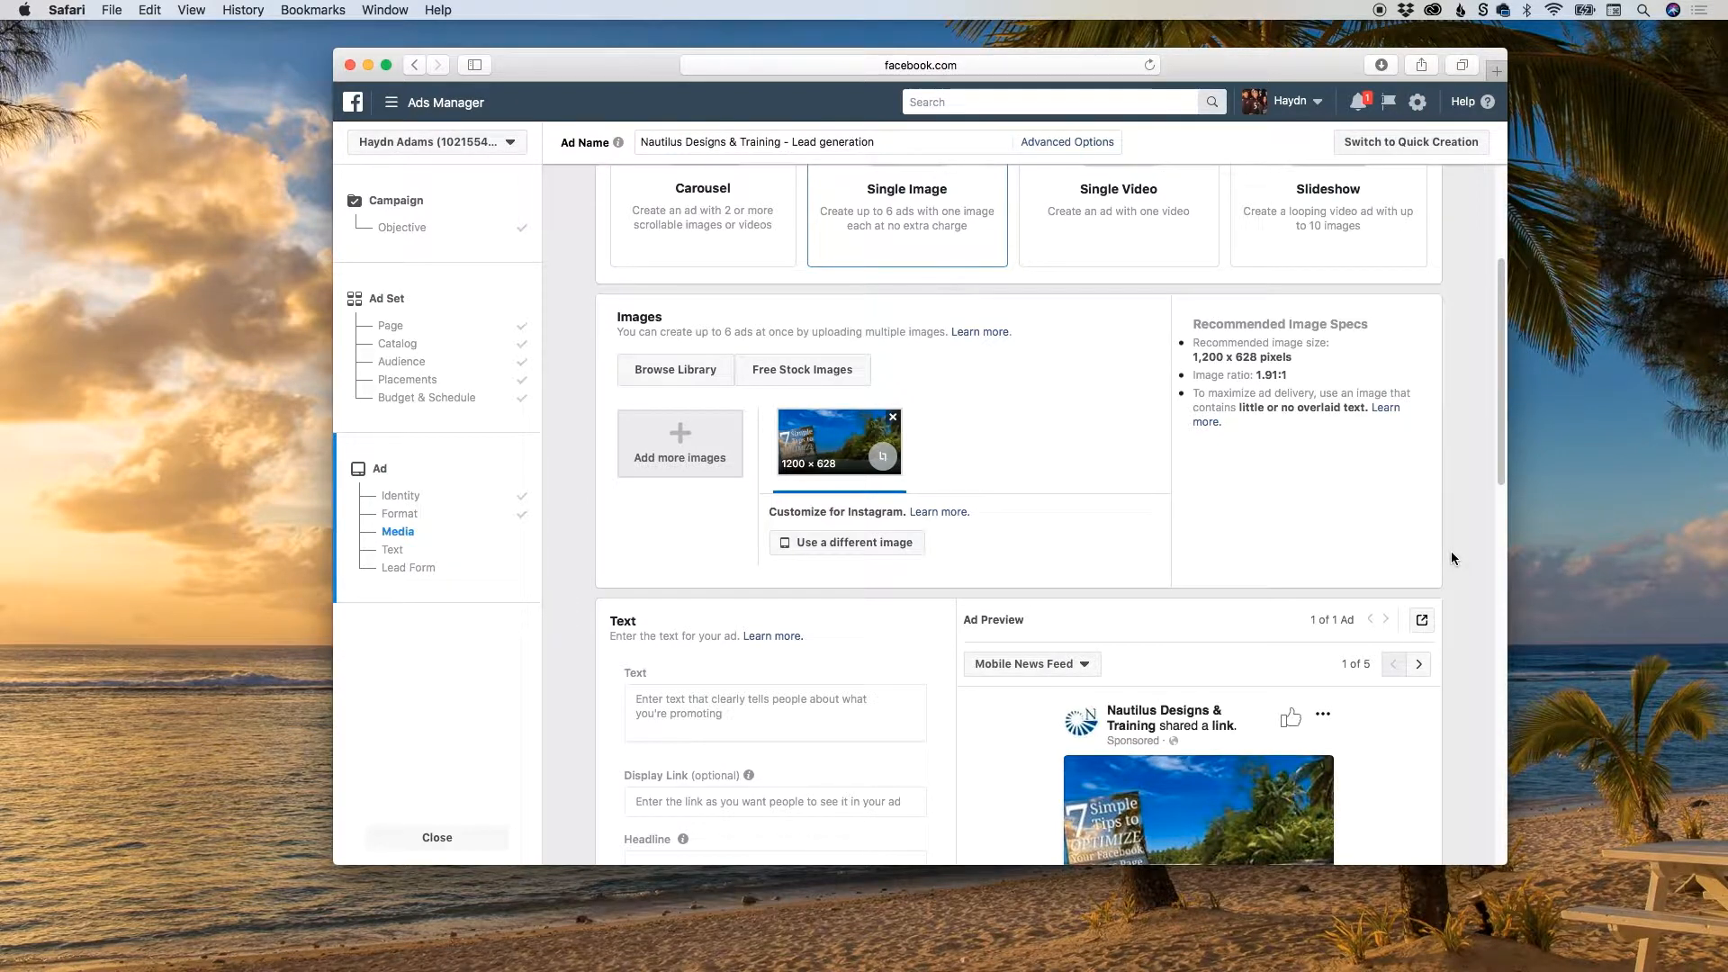
Enter the ad text "Are you confused on how to setup a FB business page? Download the 7 simple tips to Optimize your Facebook Business Page.".
left_click_drag(1500, 415, 1513, 552)
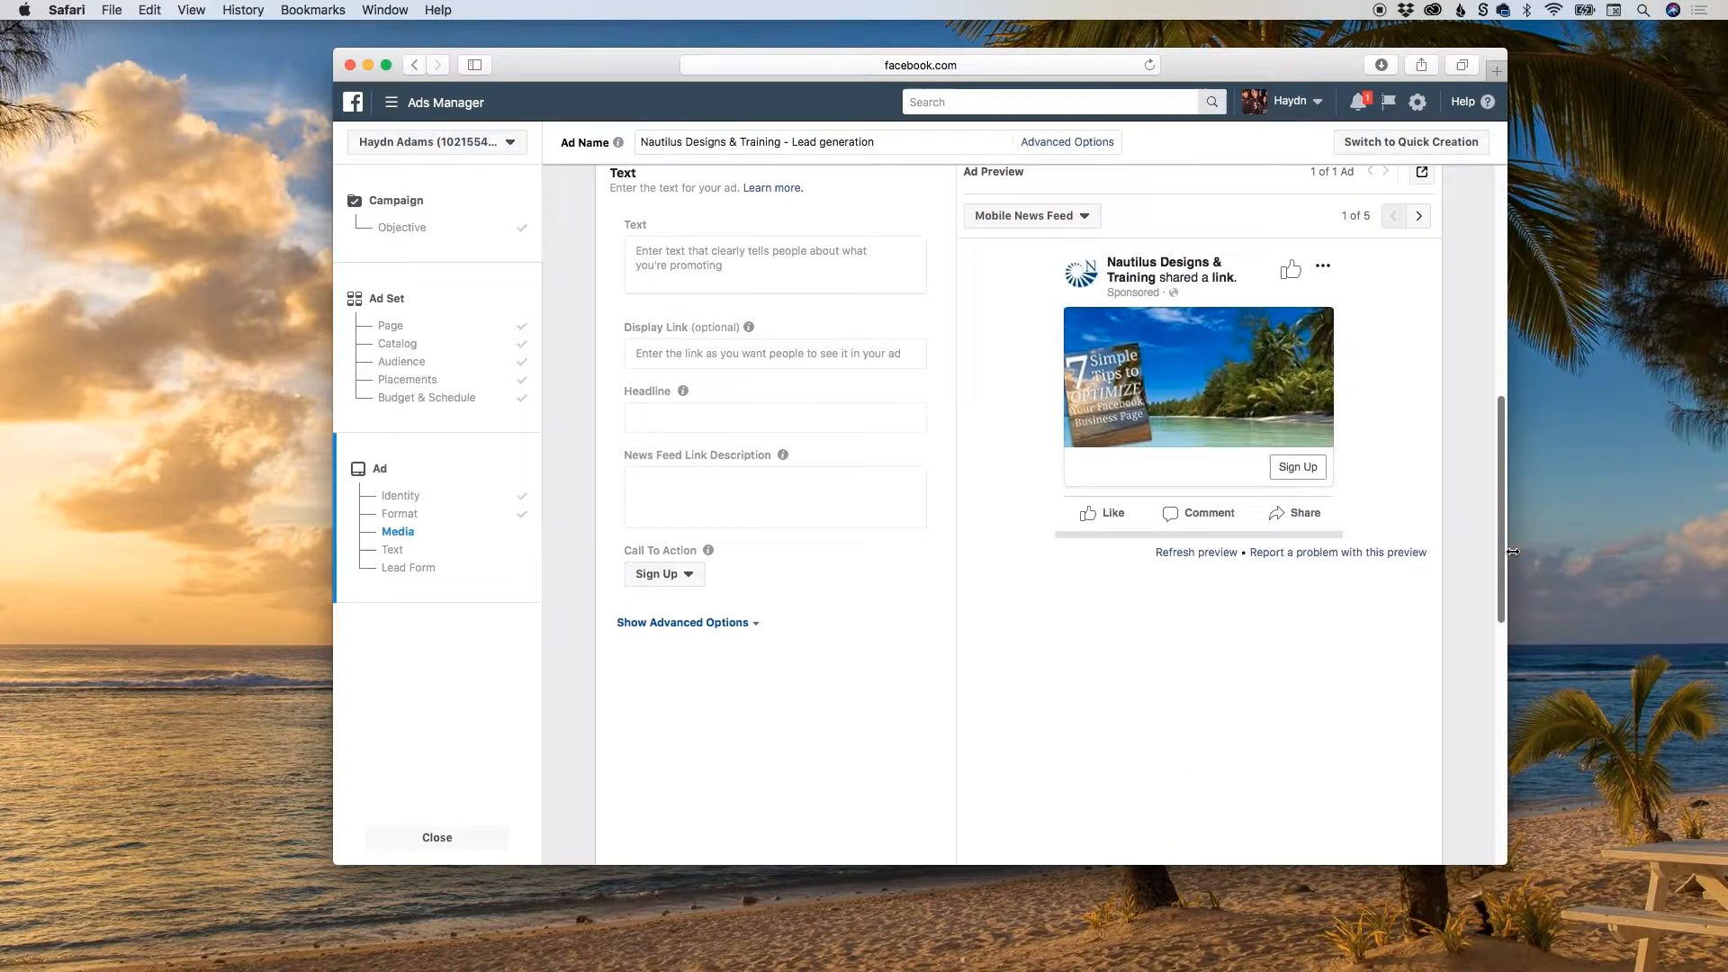
left_click(393, 551)
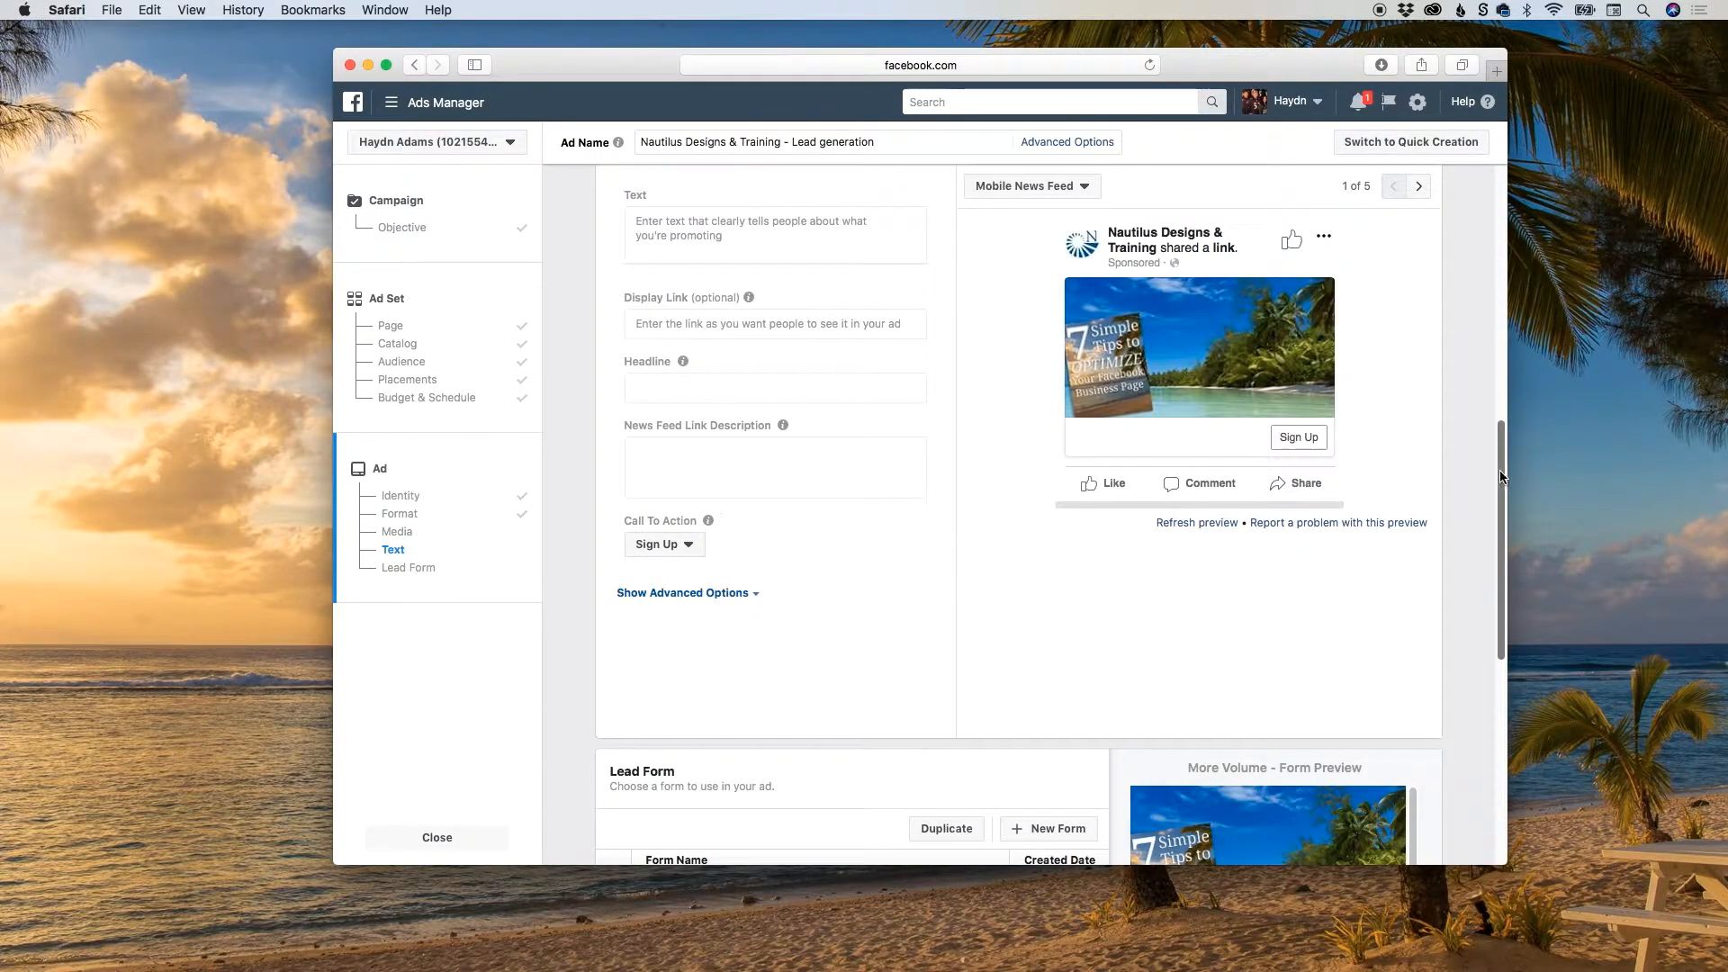
left_click_drag(1502, 477, 1509, 452)
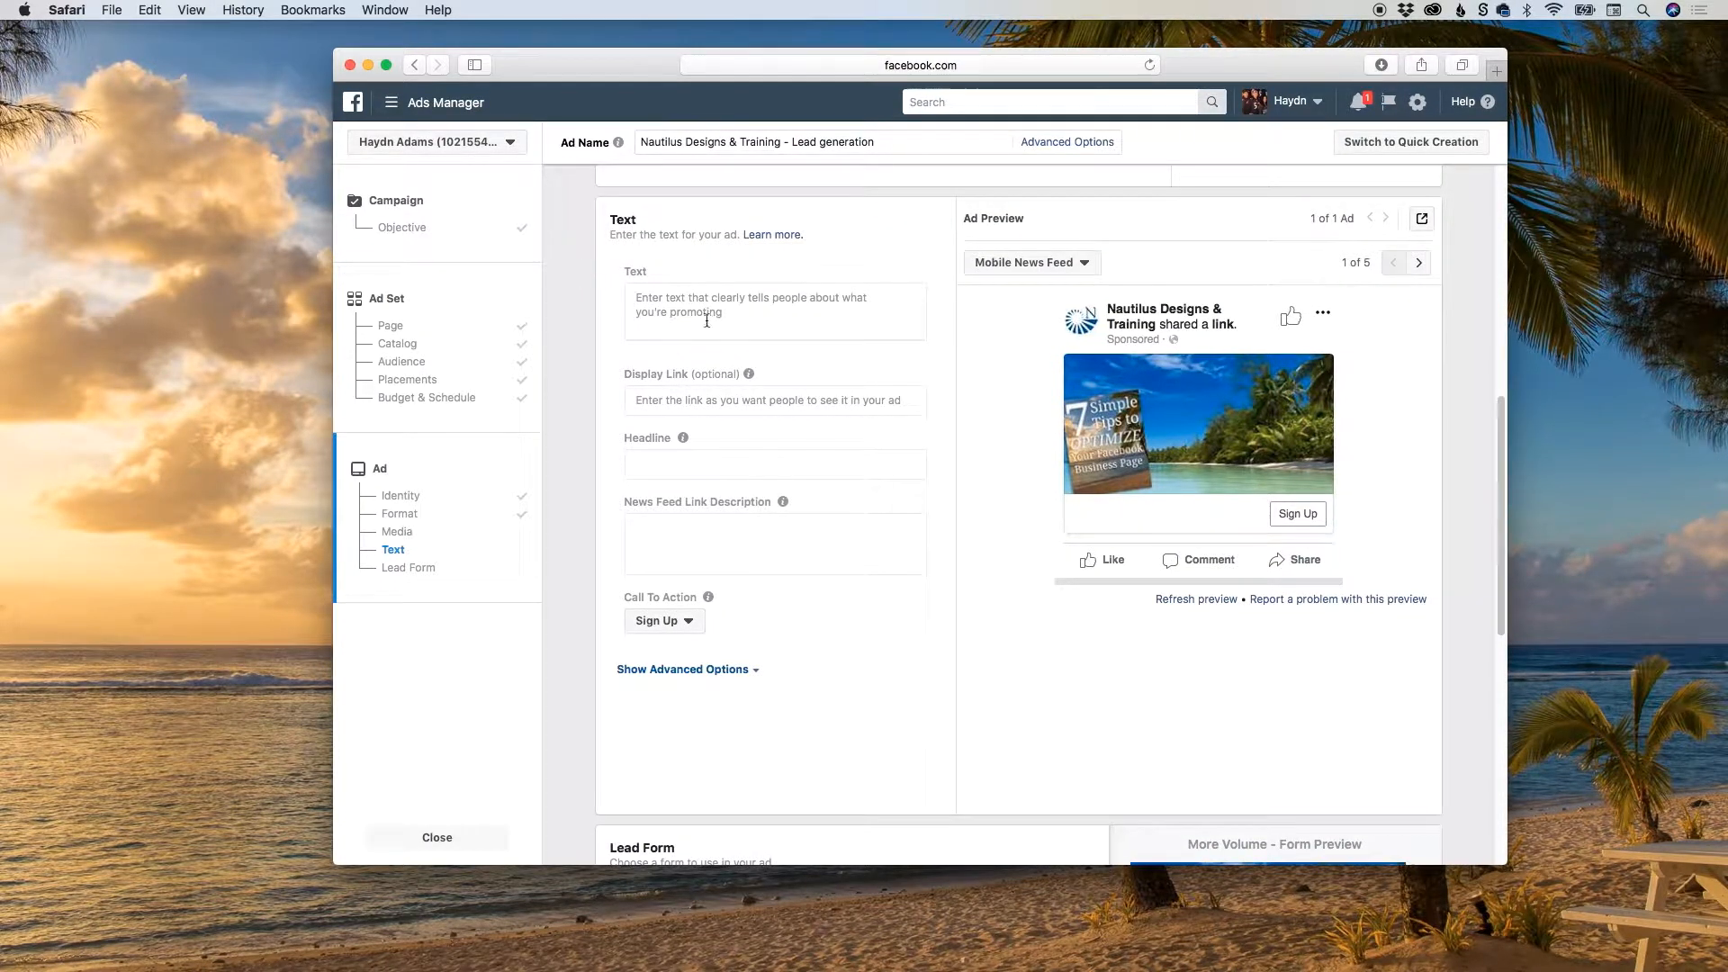
left_click(645, 306)
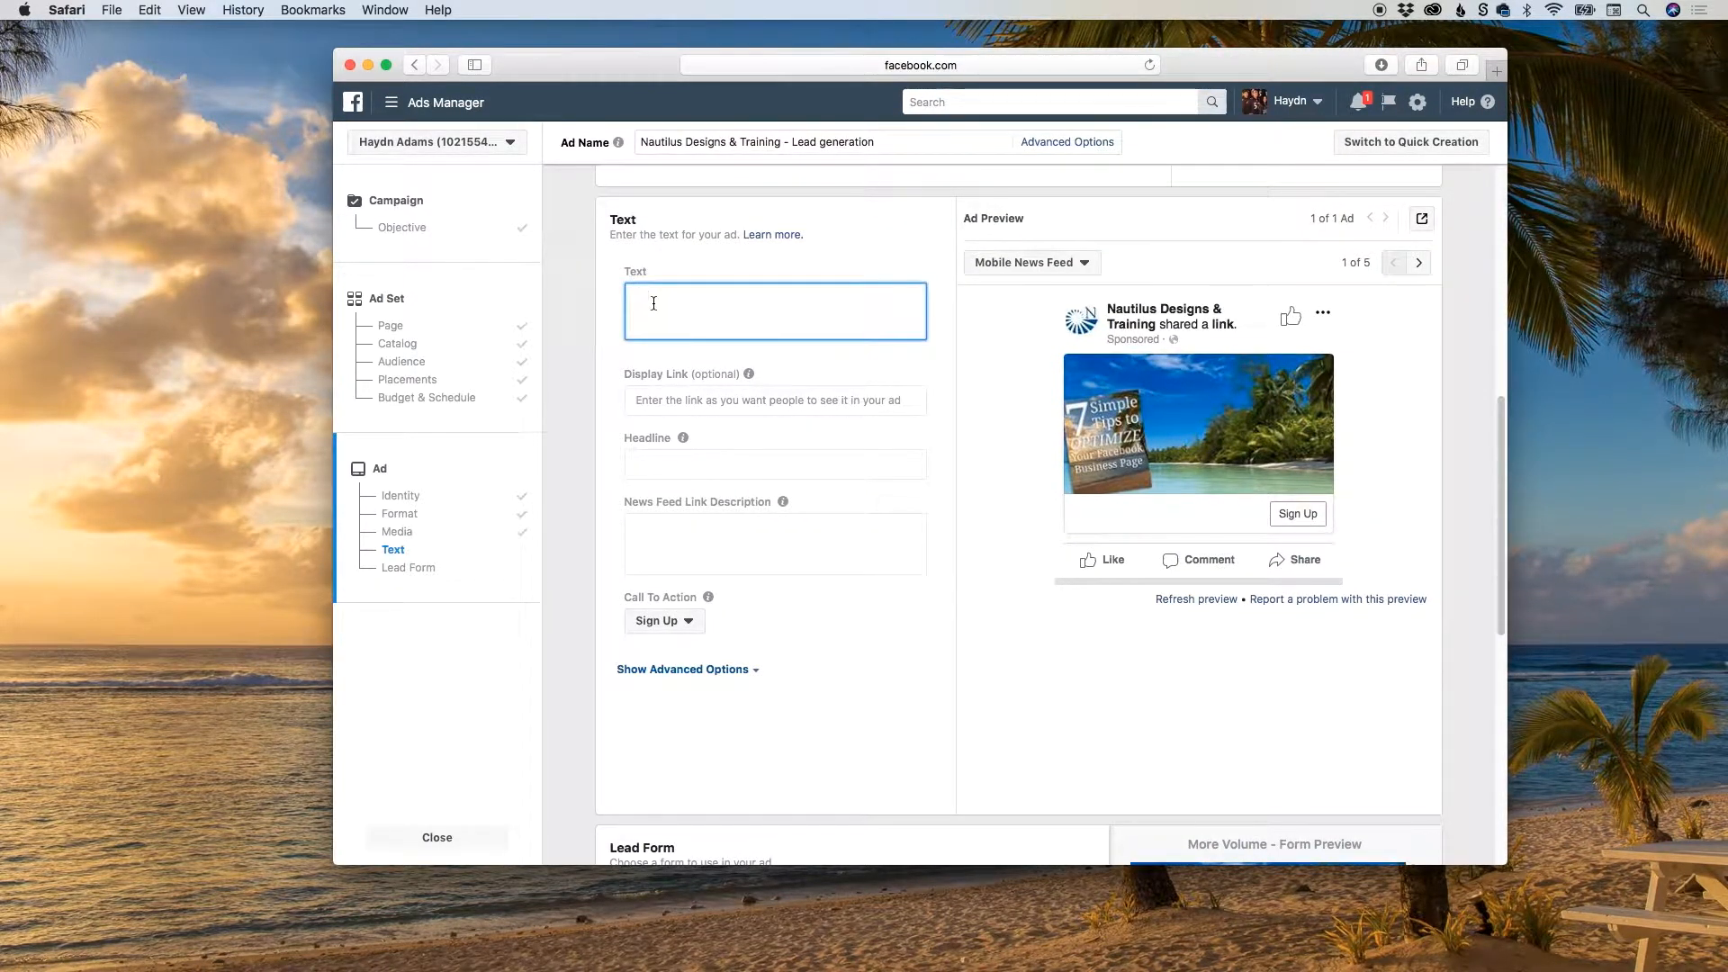
left_click(671, 270)
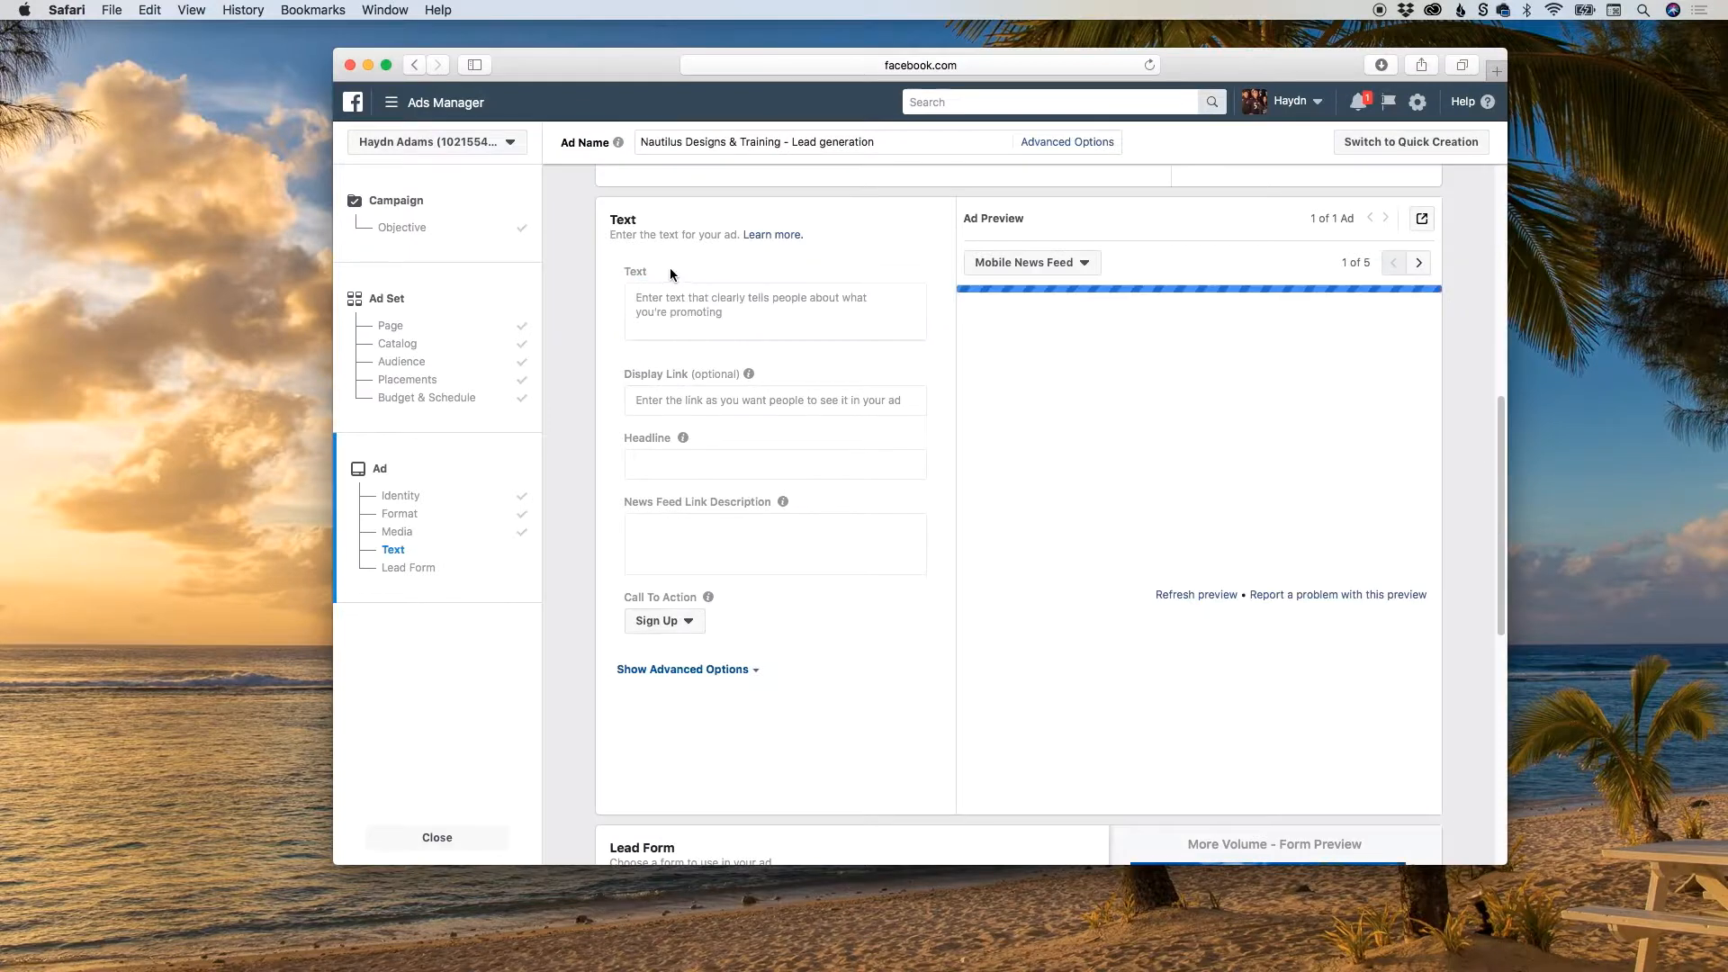
left_click(702, 312)
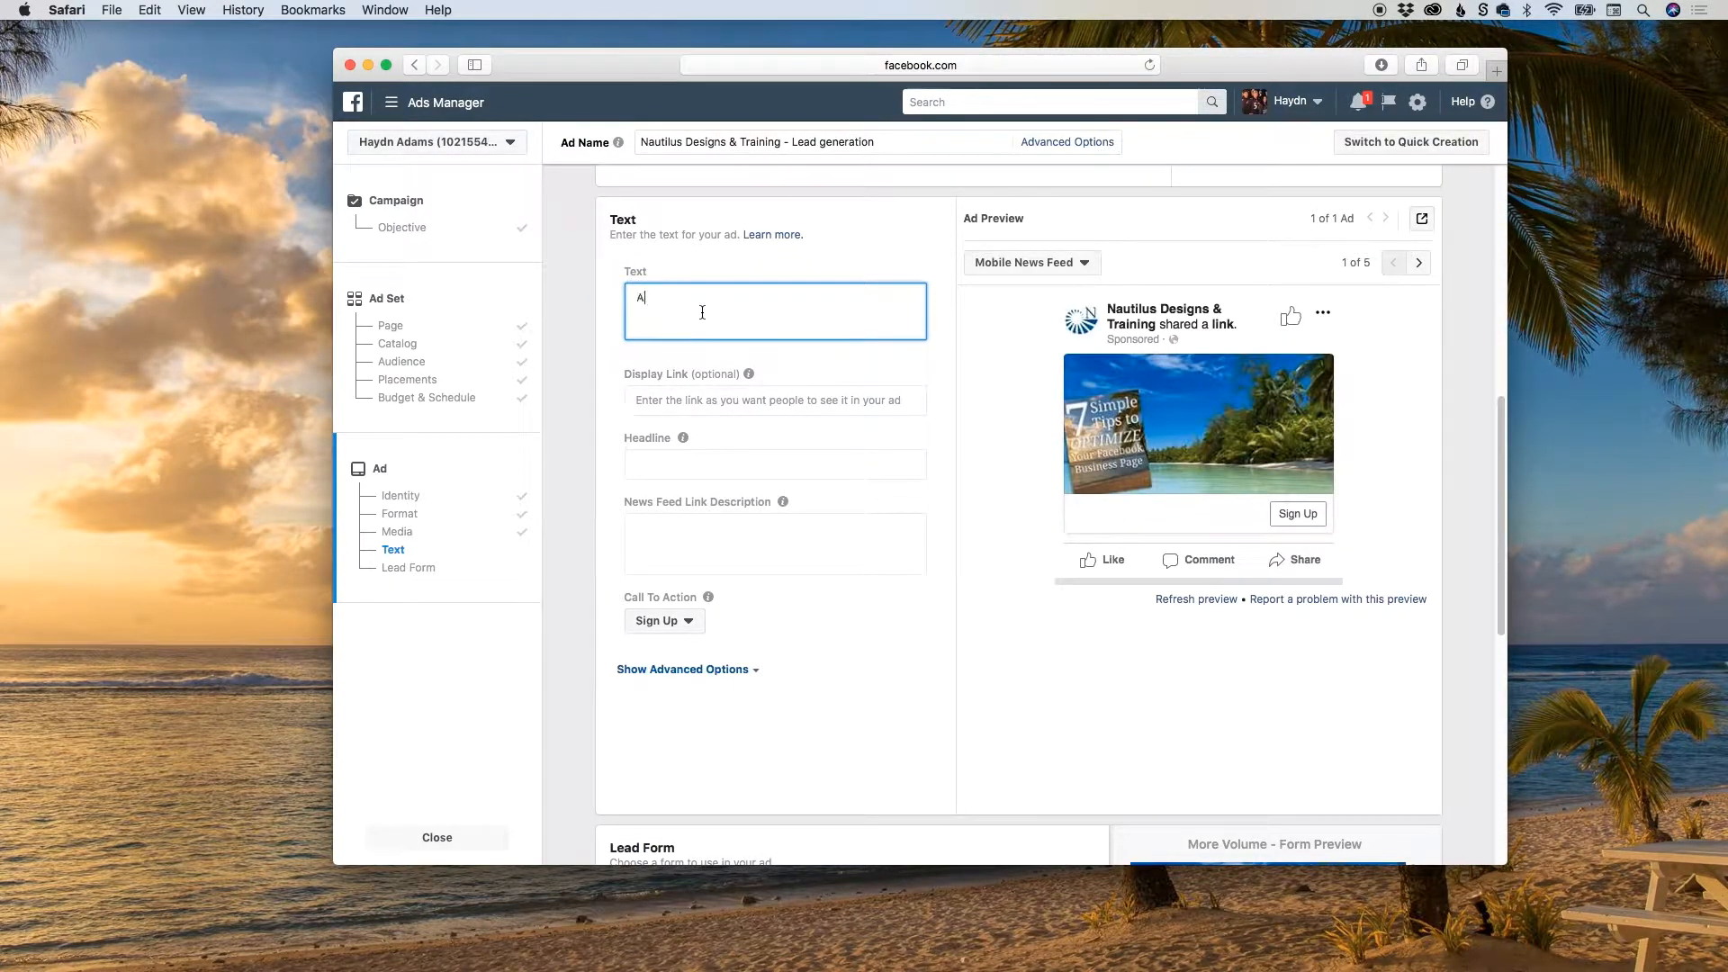
type("Are you confused")
type("on how to setup")
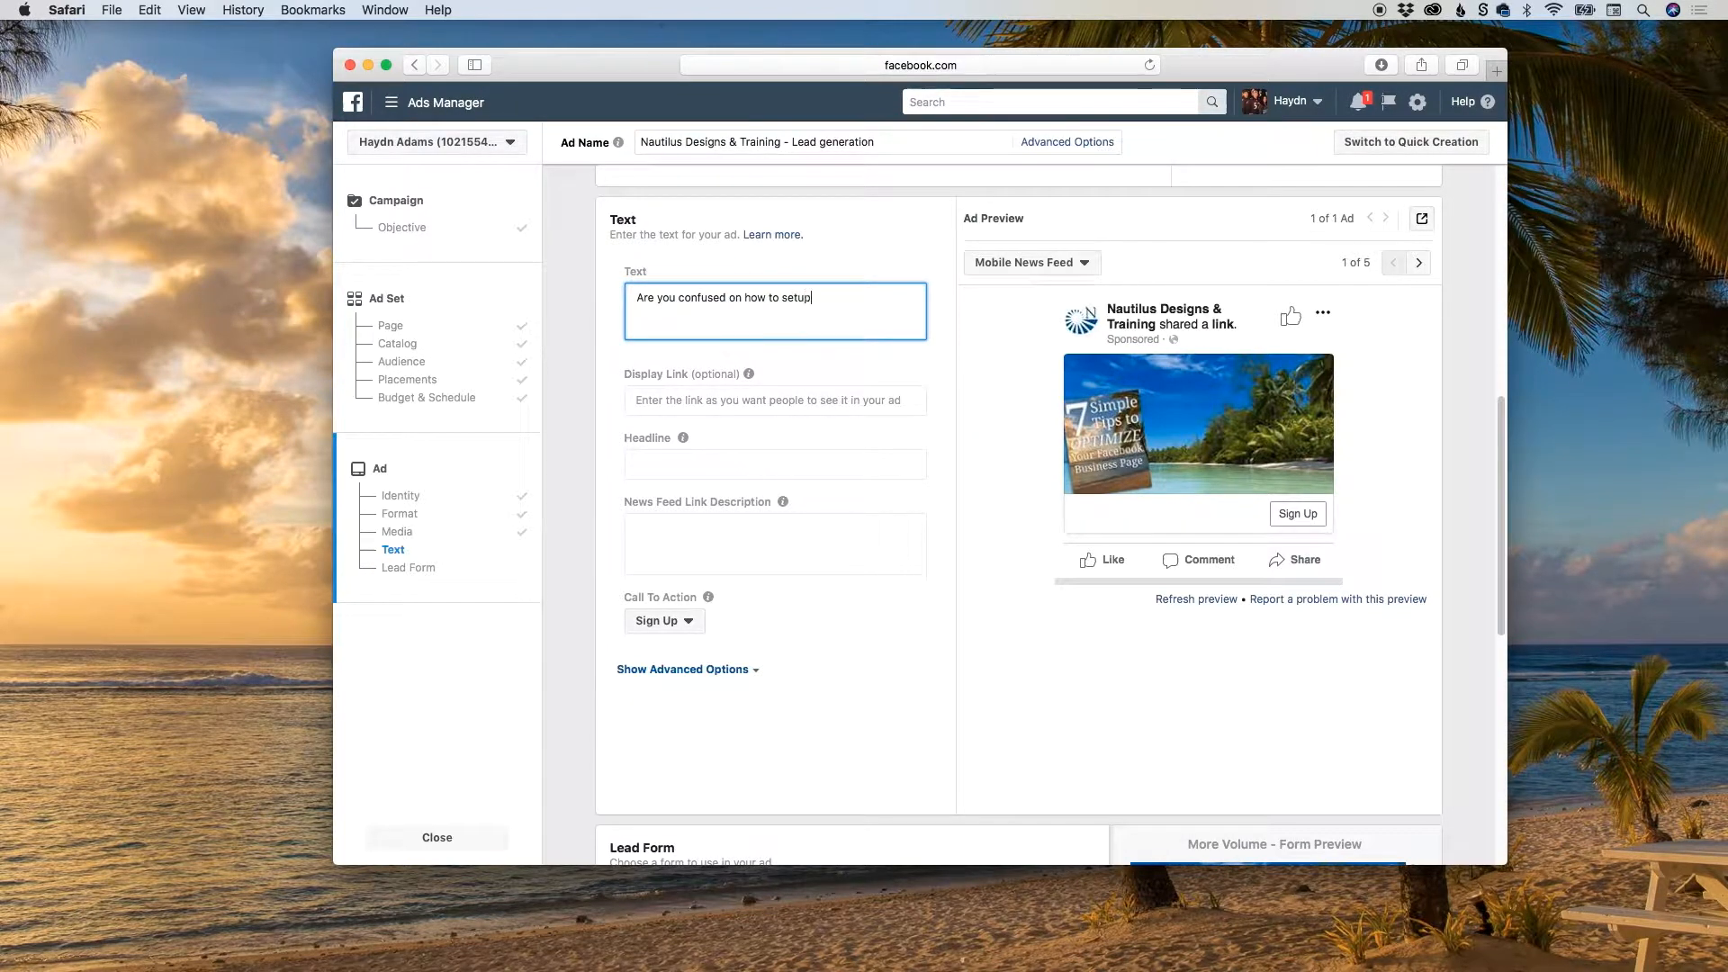
type(" a FB business page? Download the 7 ")
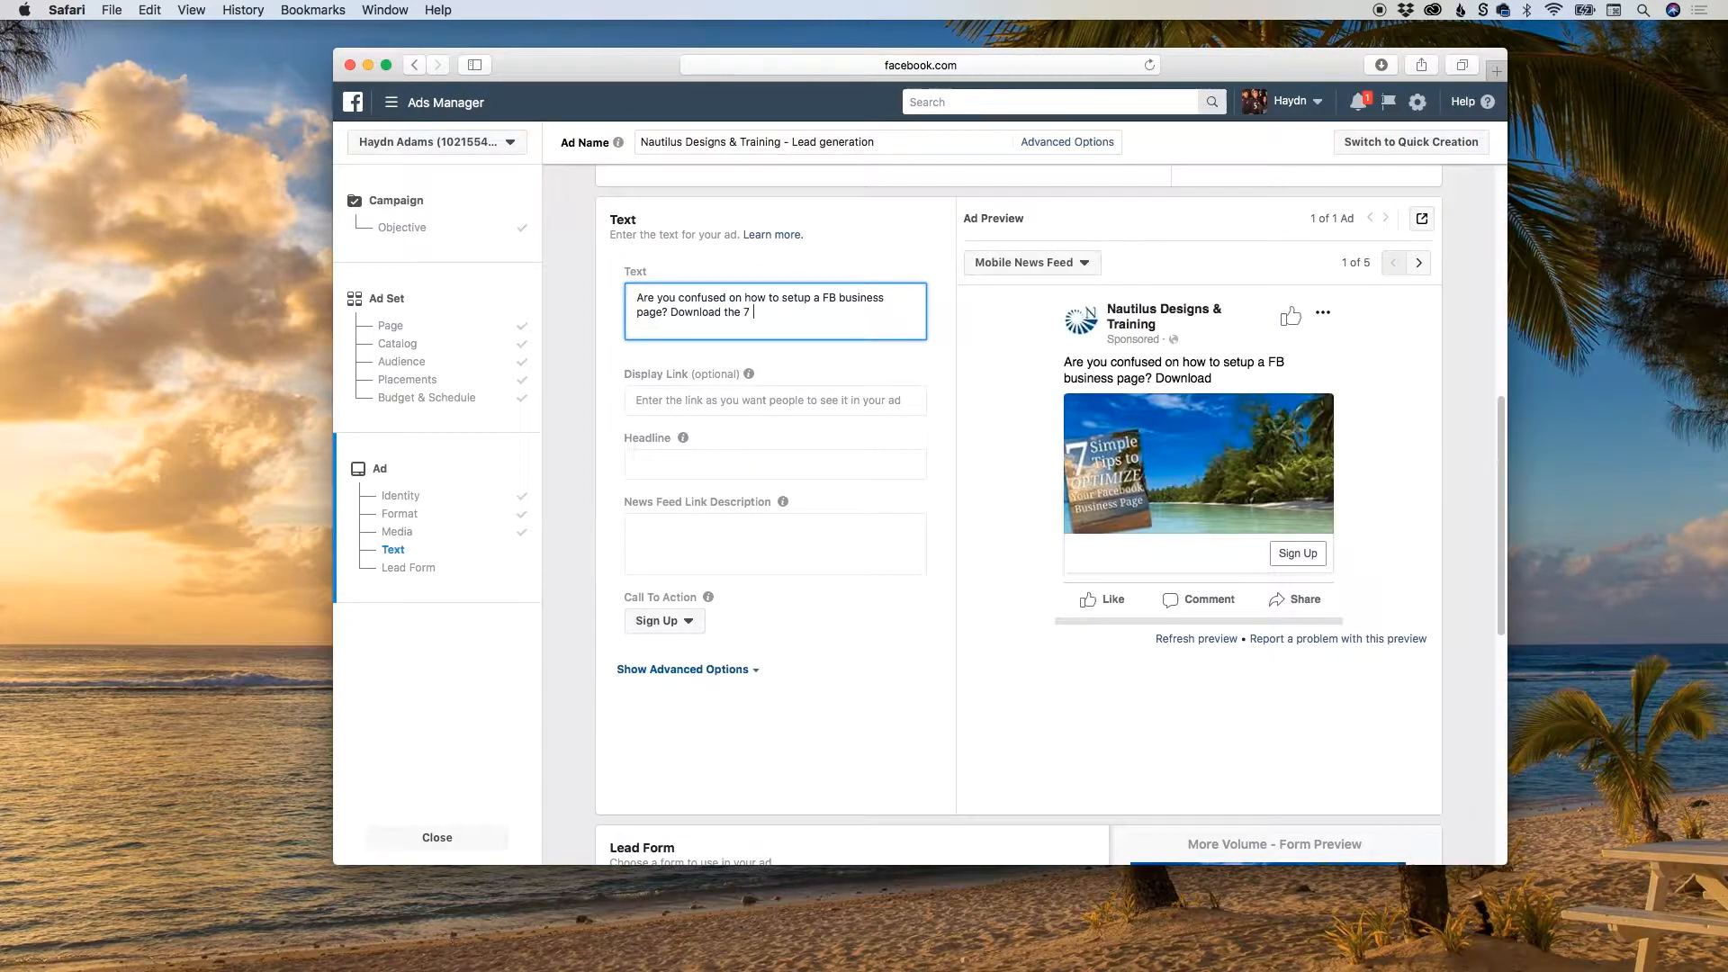
type("simple tips to Optimize your Faceboo")
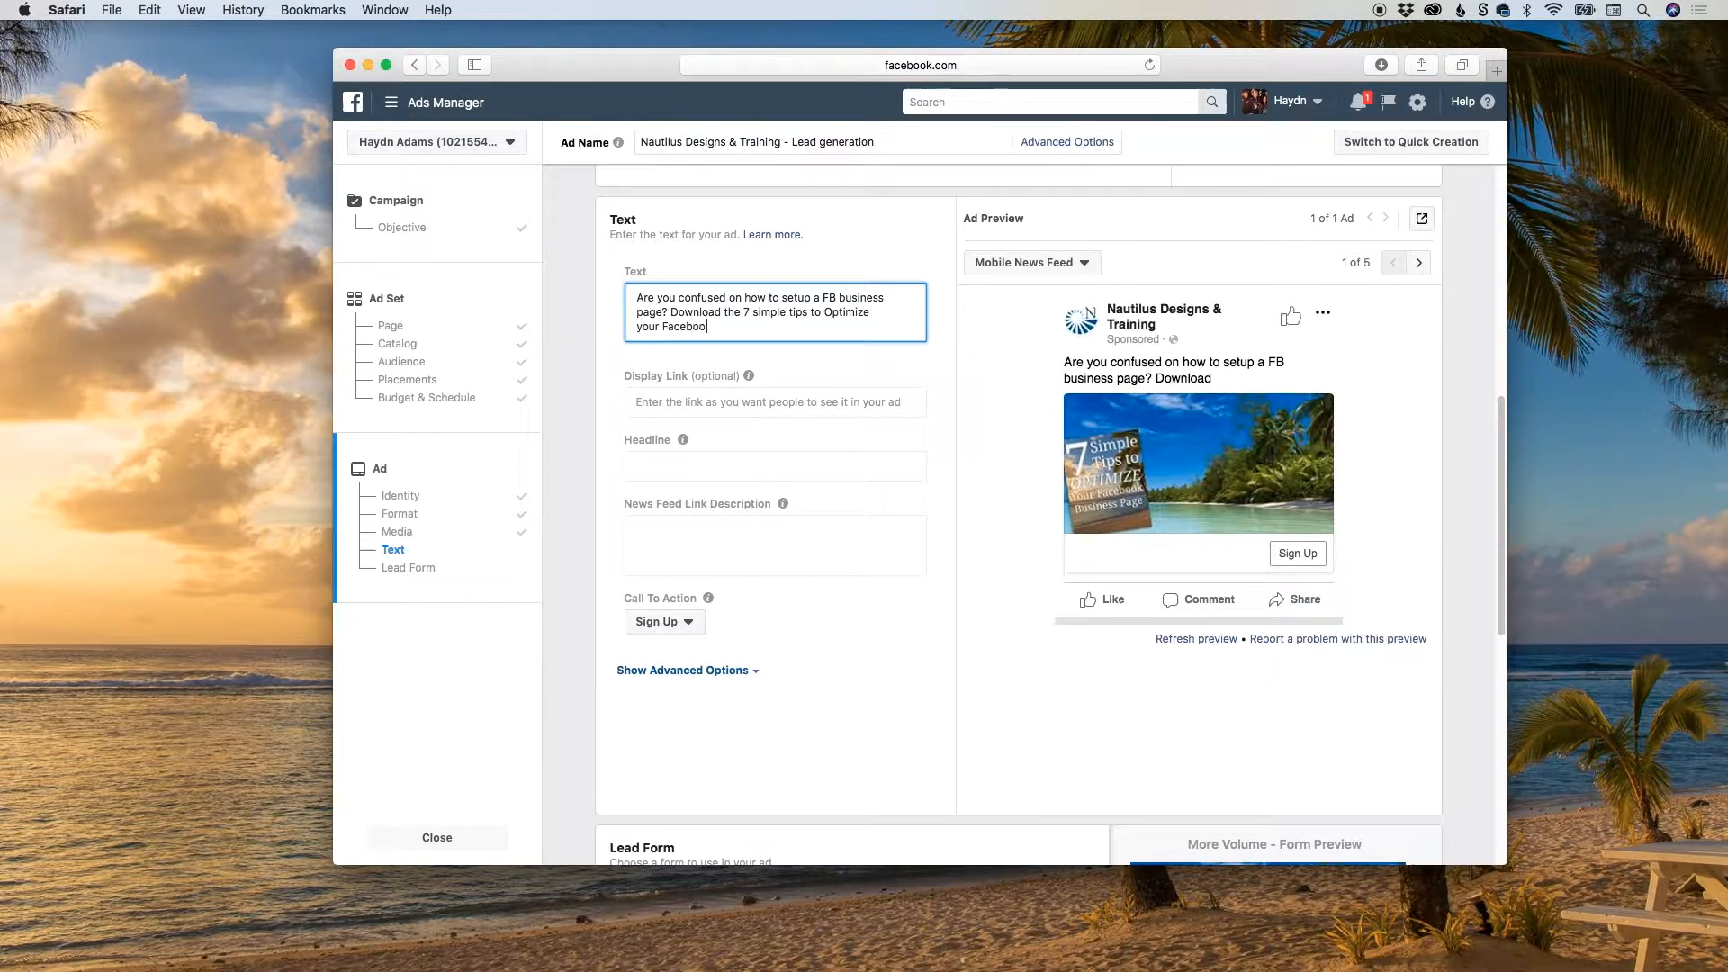
type("k Business Page.")
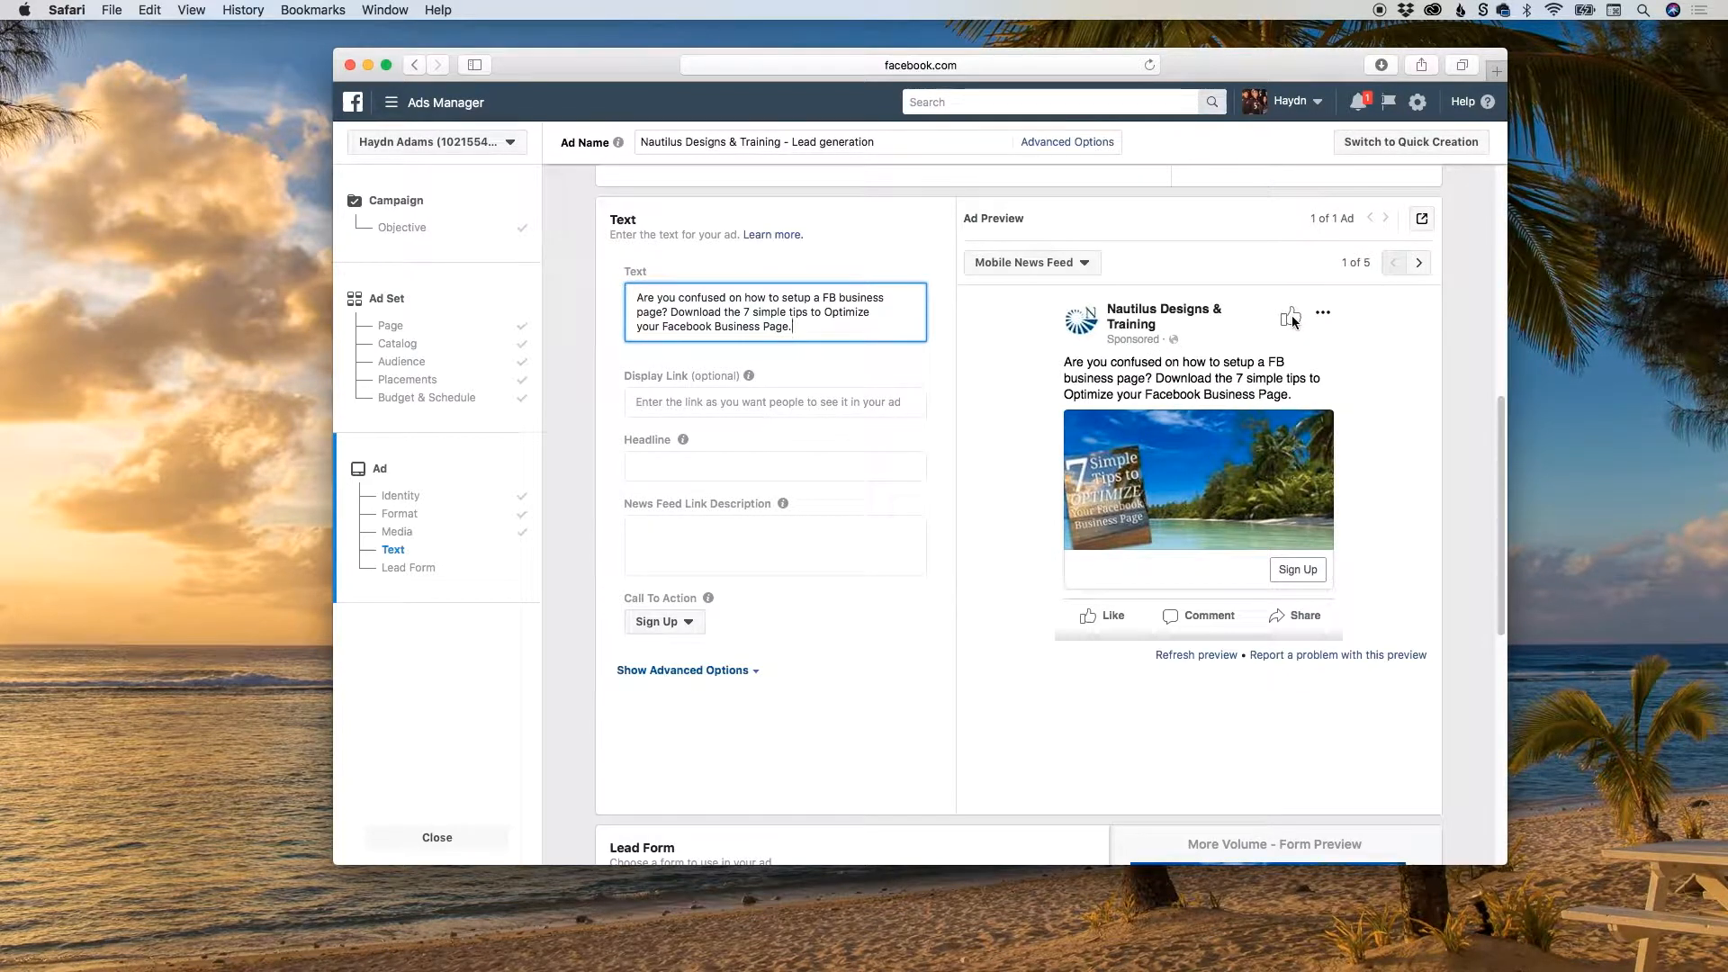
Leave the display link empty and enter the headline "7 Simple Tips to Optimize Your Facebook Business Page Now!!!".
left_click(685, 402)
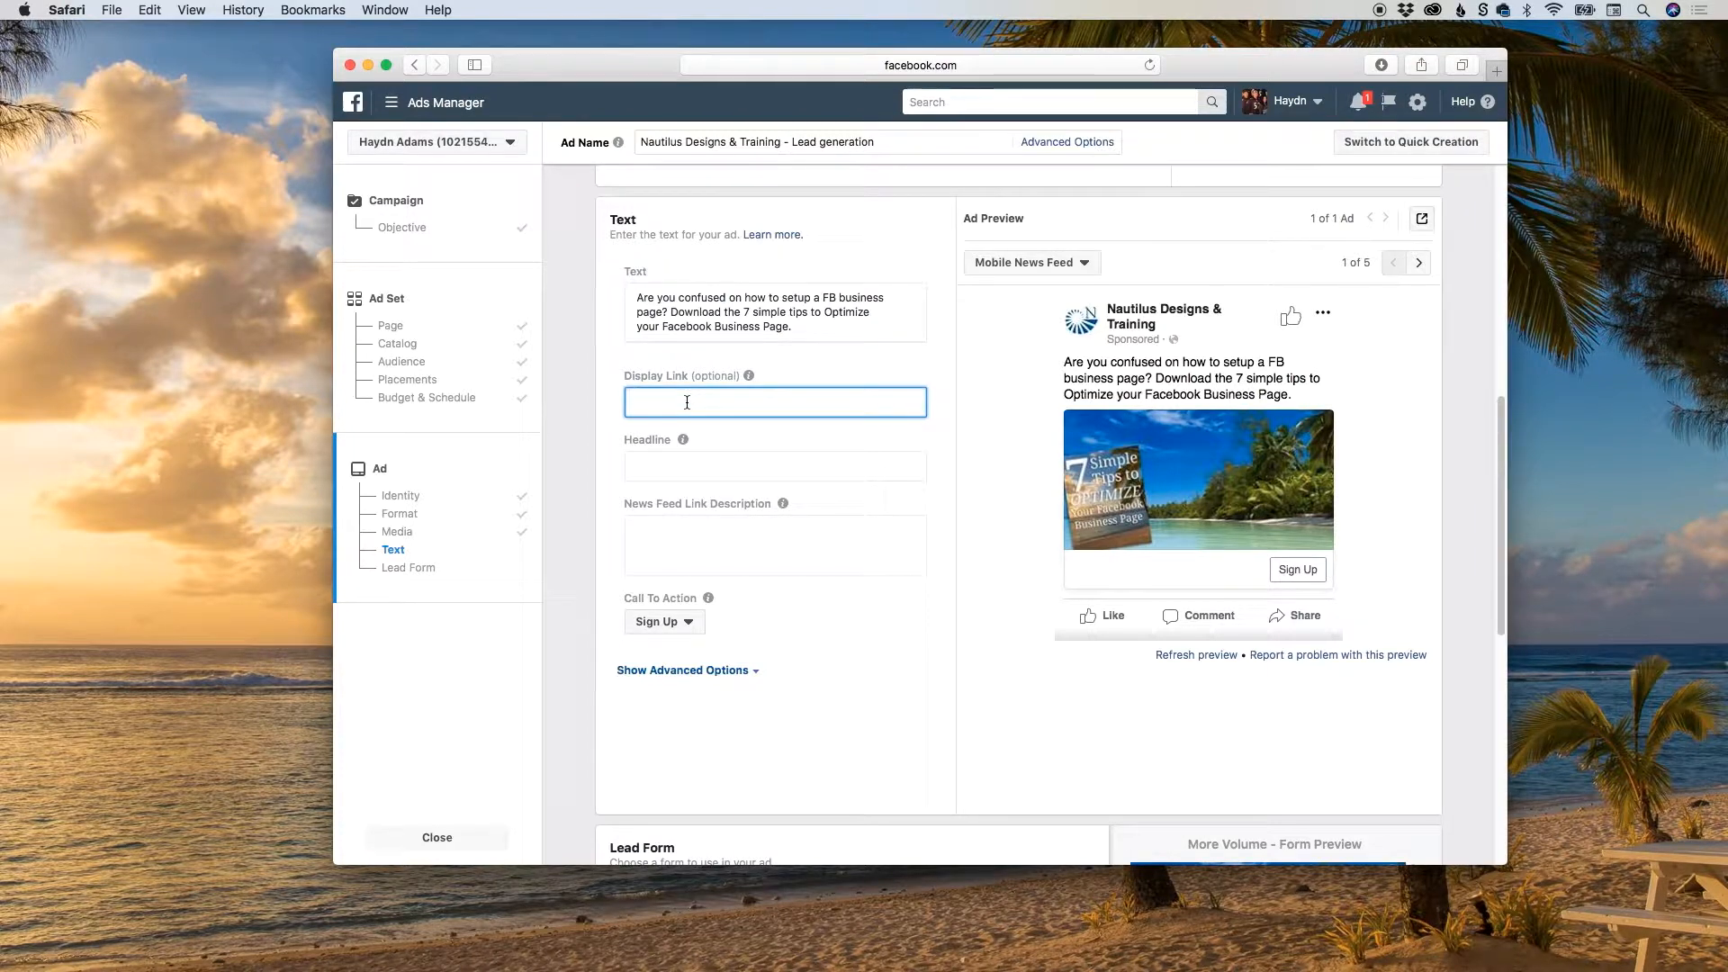
left_click(668, 464)
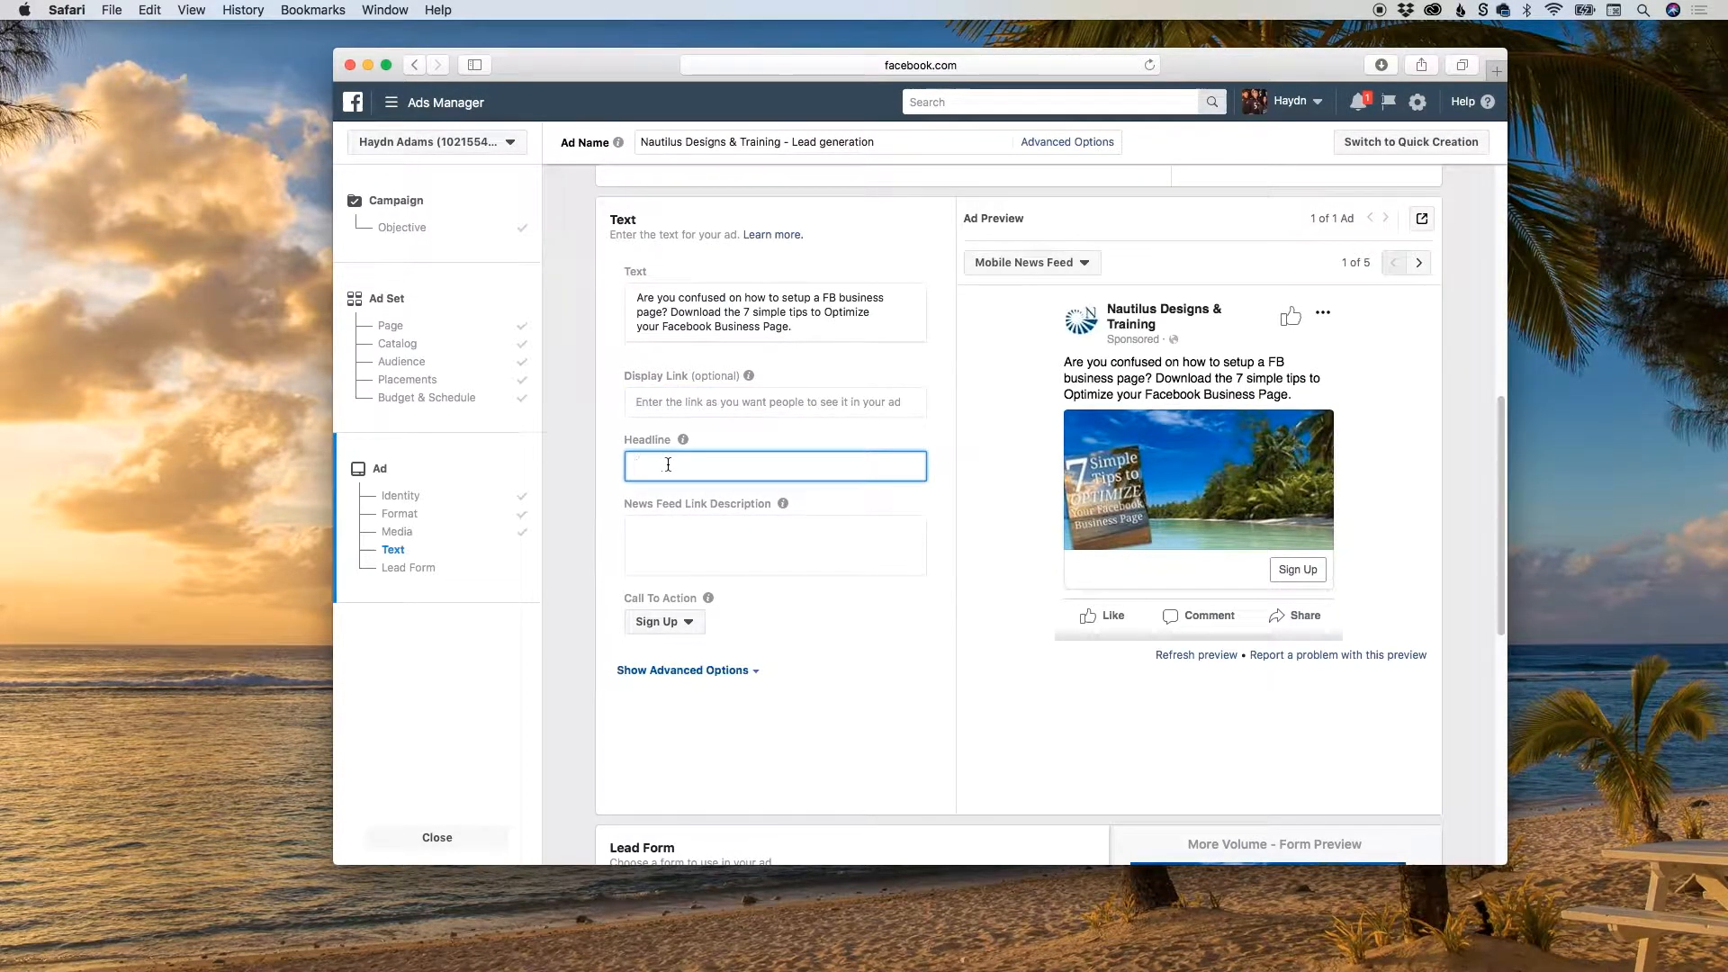
type("7 Simple Tips to Optimize Your Facebook Bu")
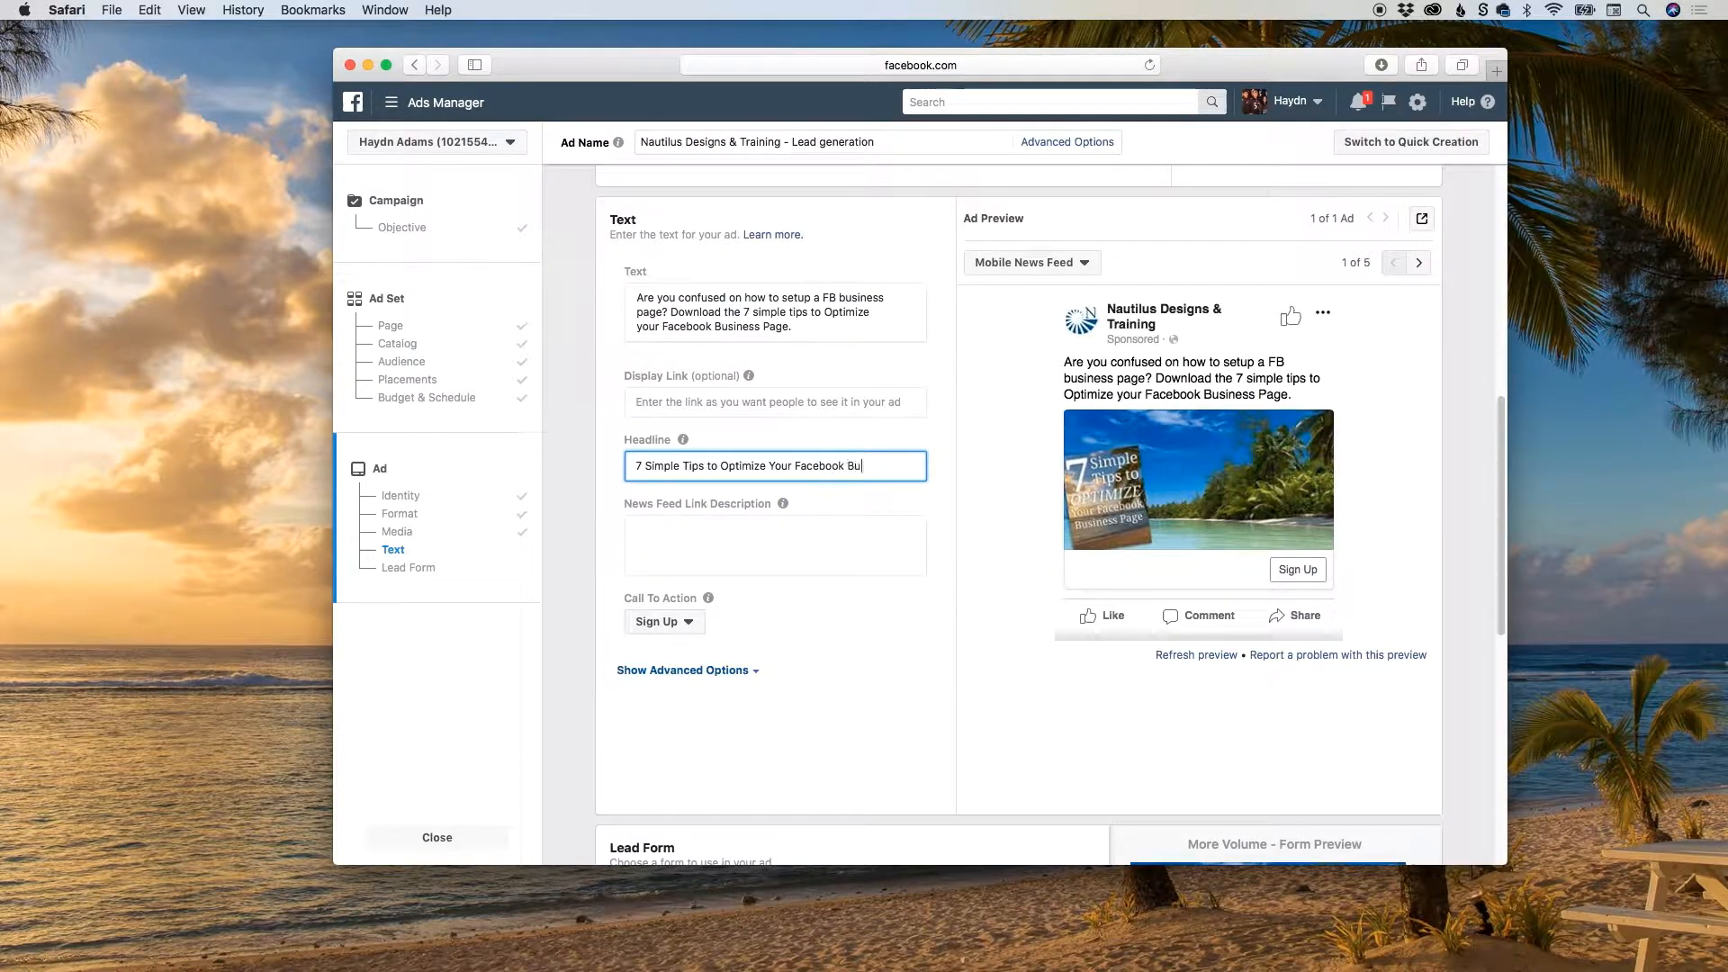
type("siness Page")
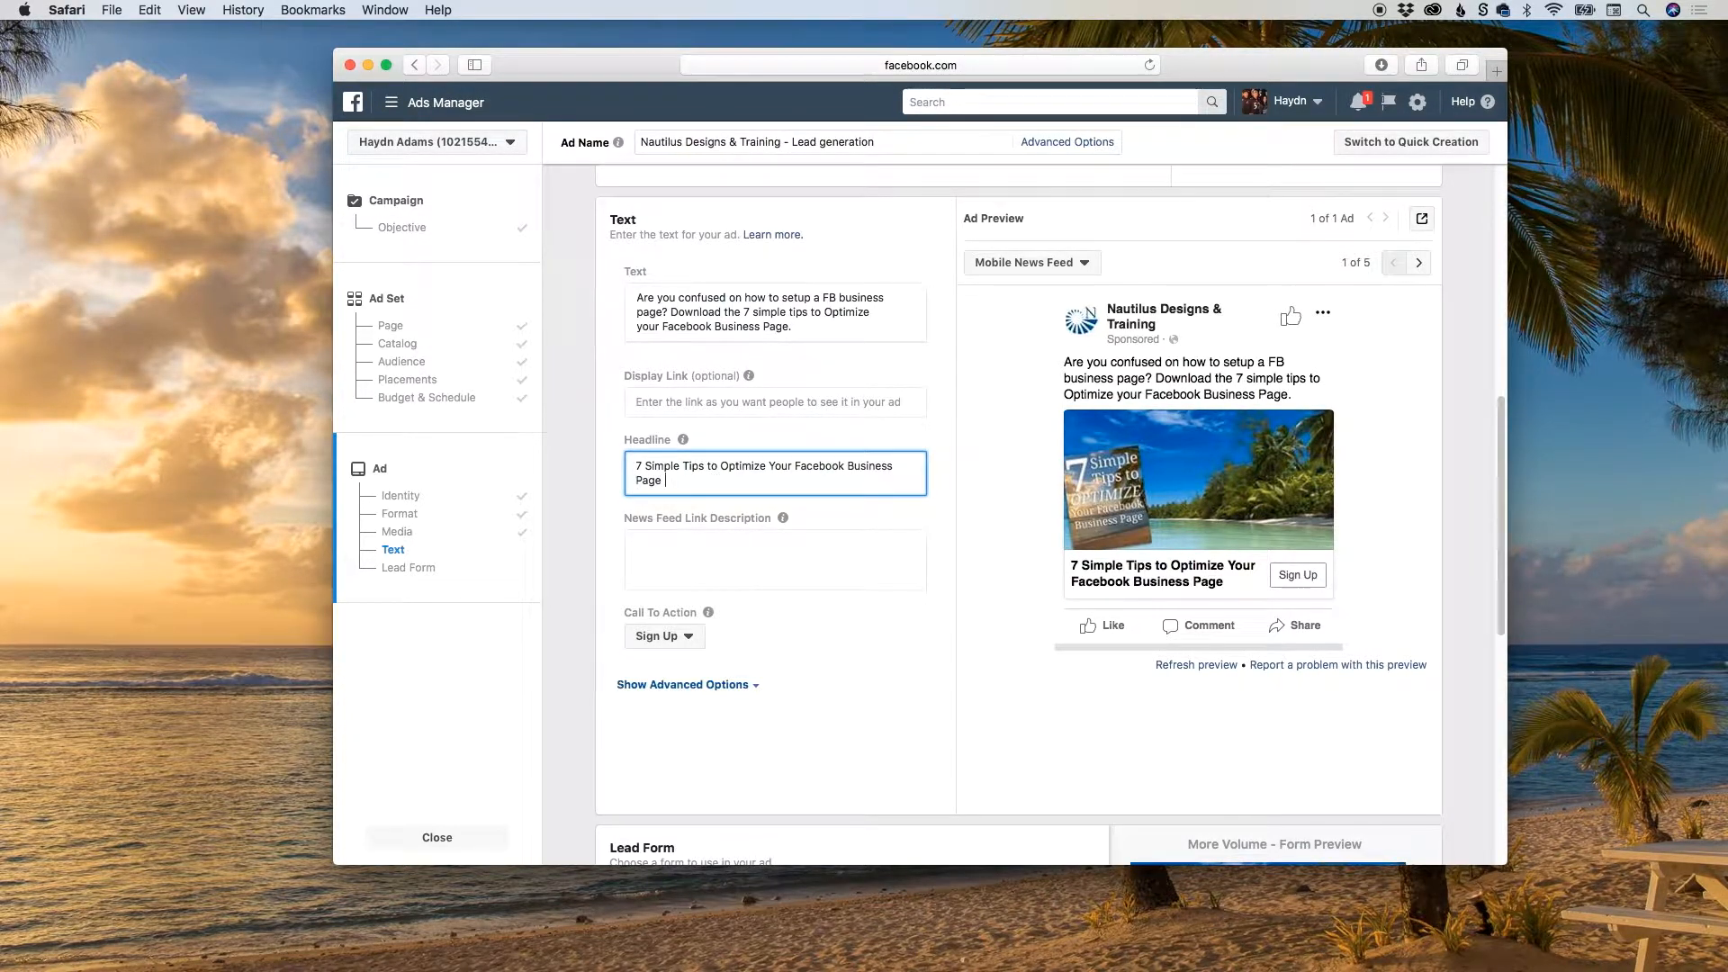
type("Now!!!")
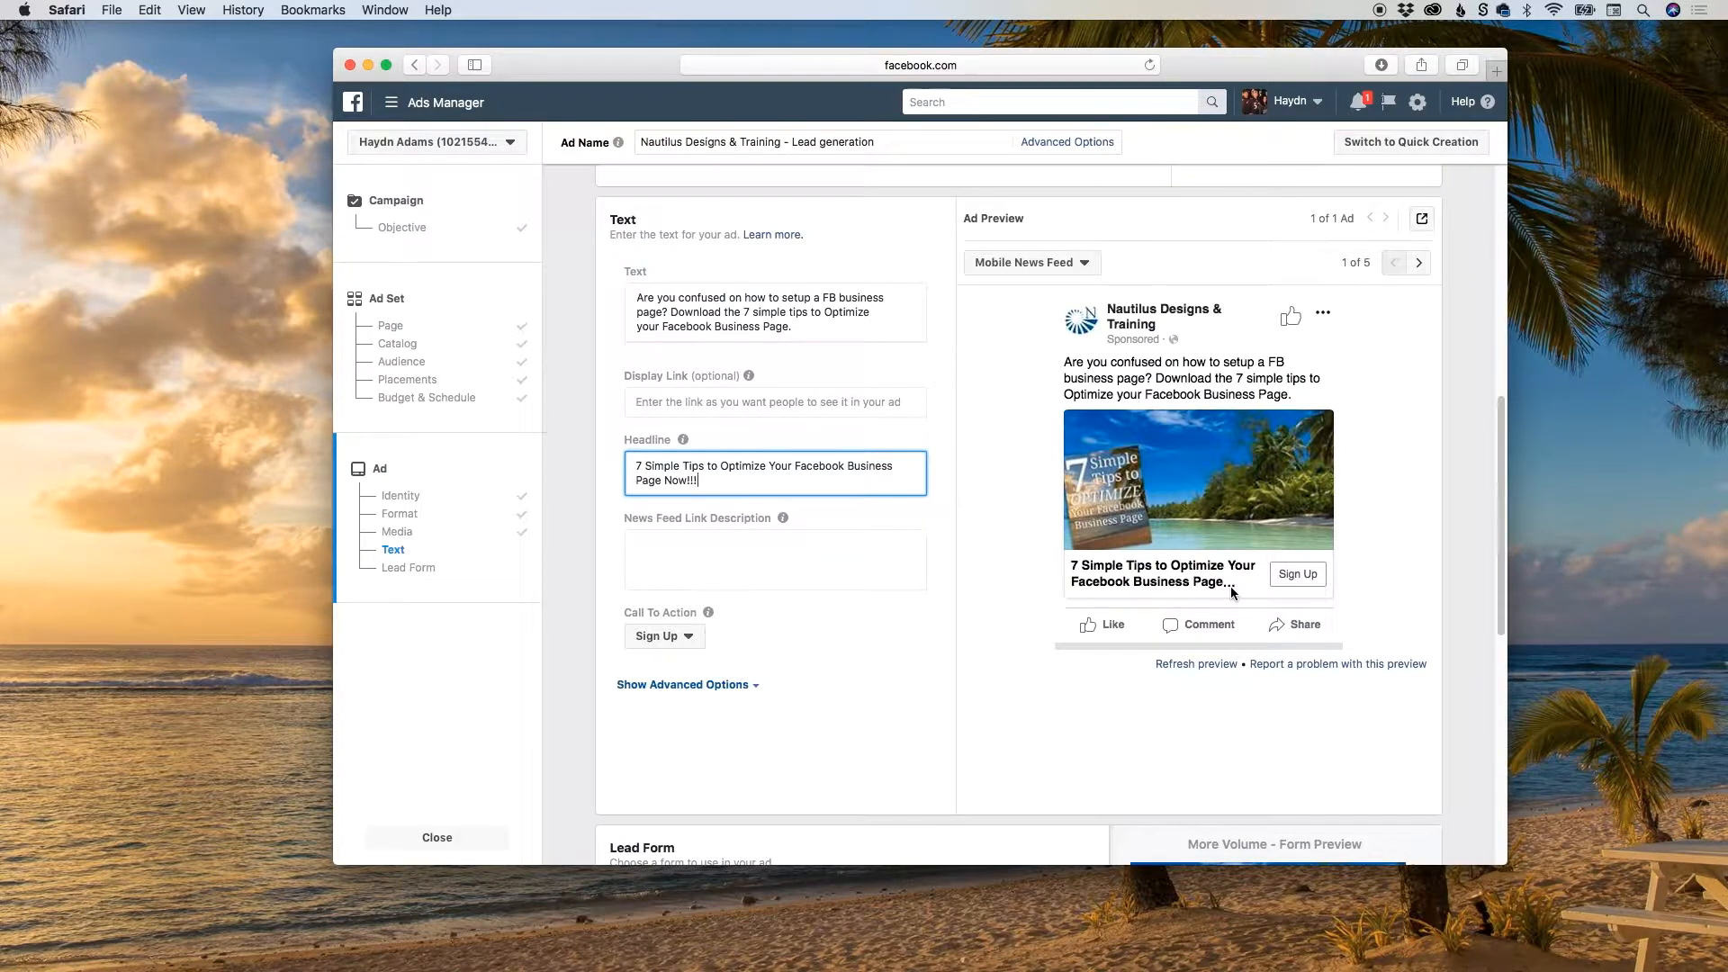
Preview the ad in the Desktop News Feed placement, and return the preview to Mobile News Feed.
left_click(1057, 268)
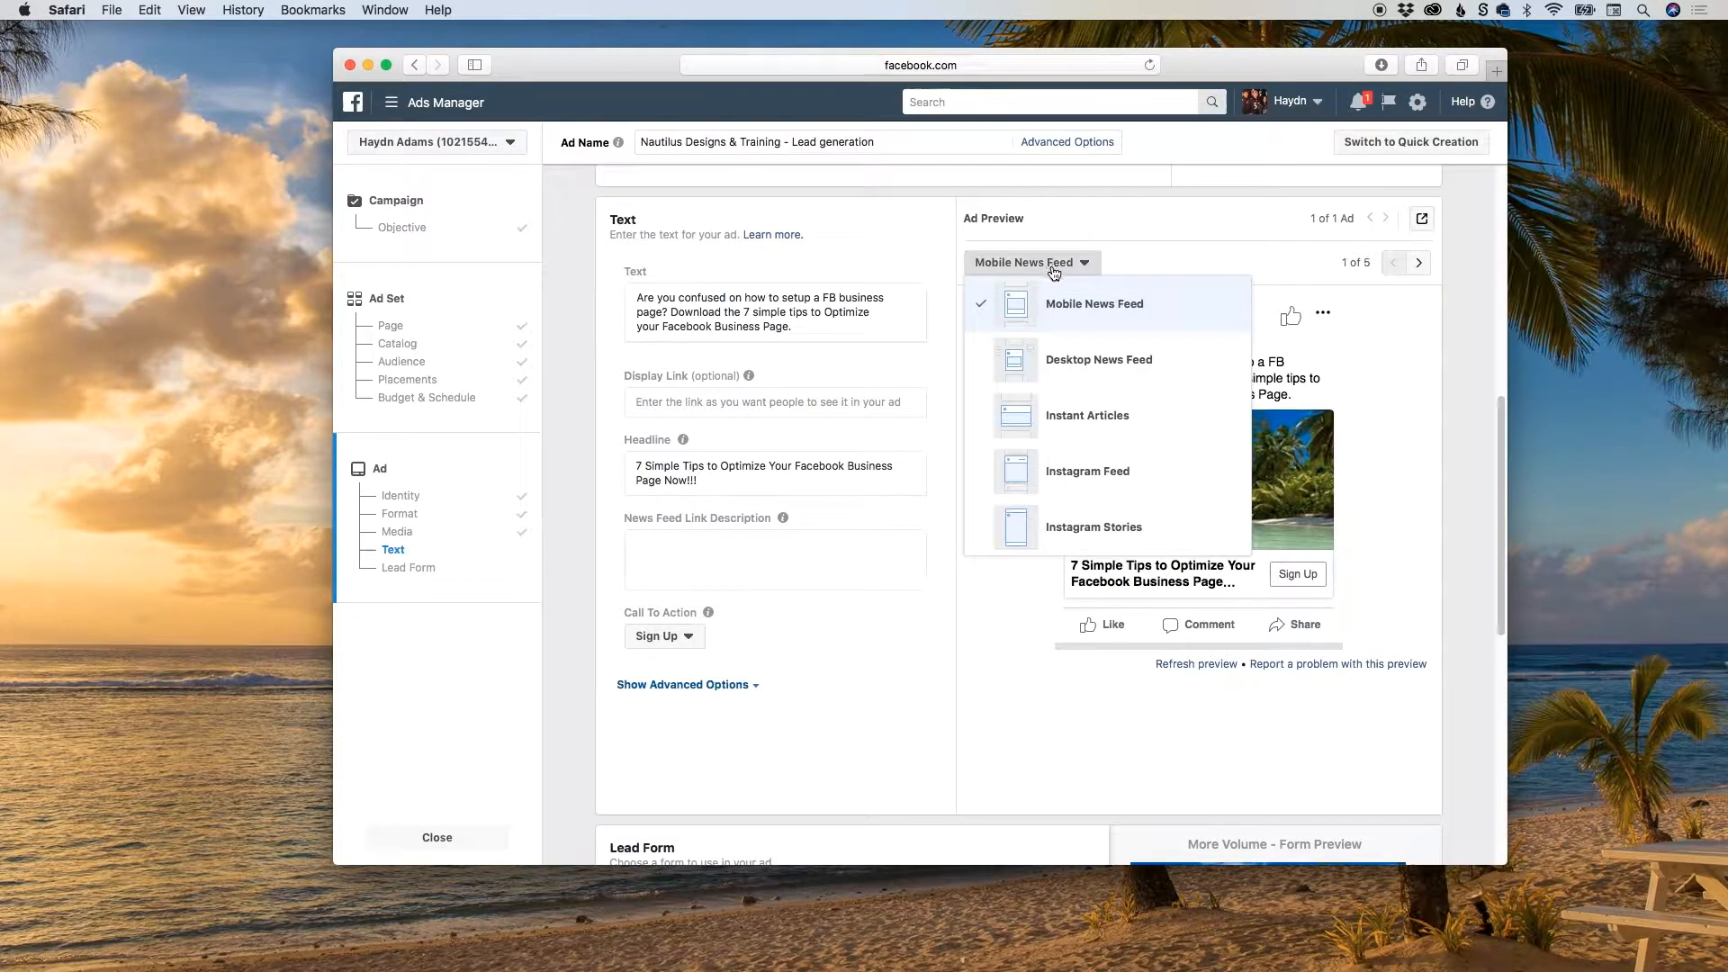
left_click(1014, 367)
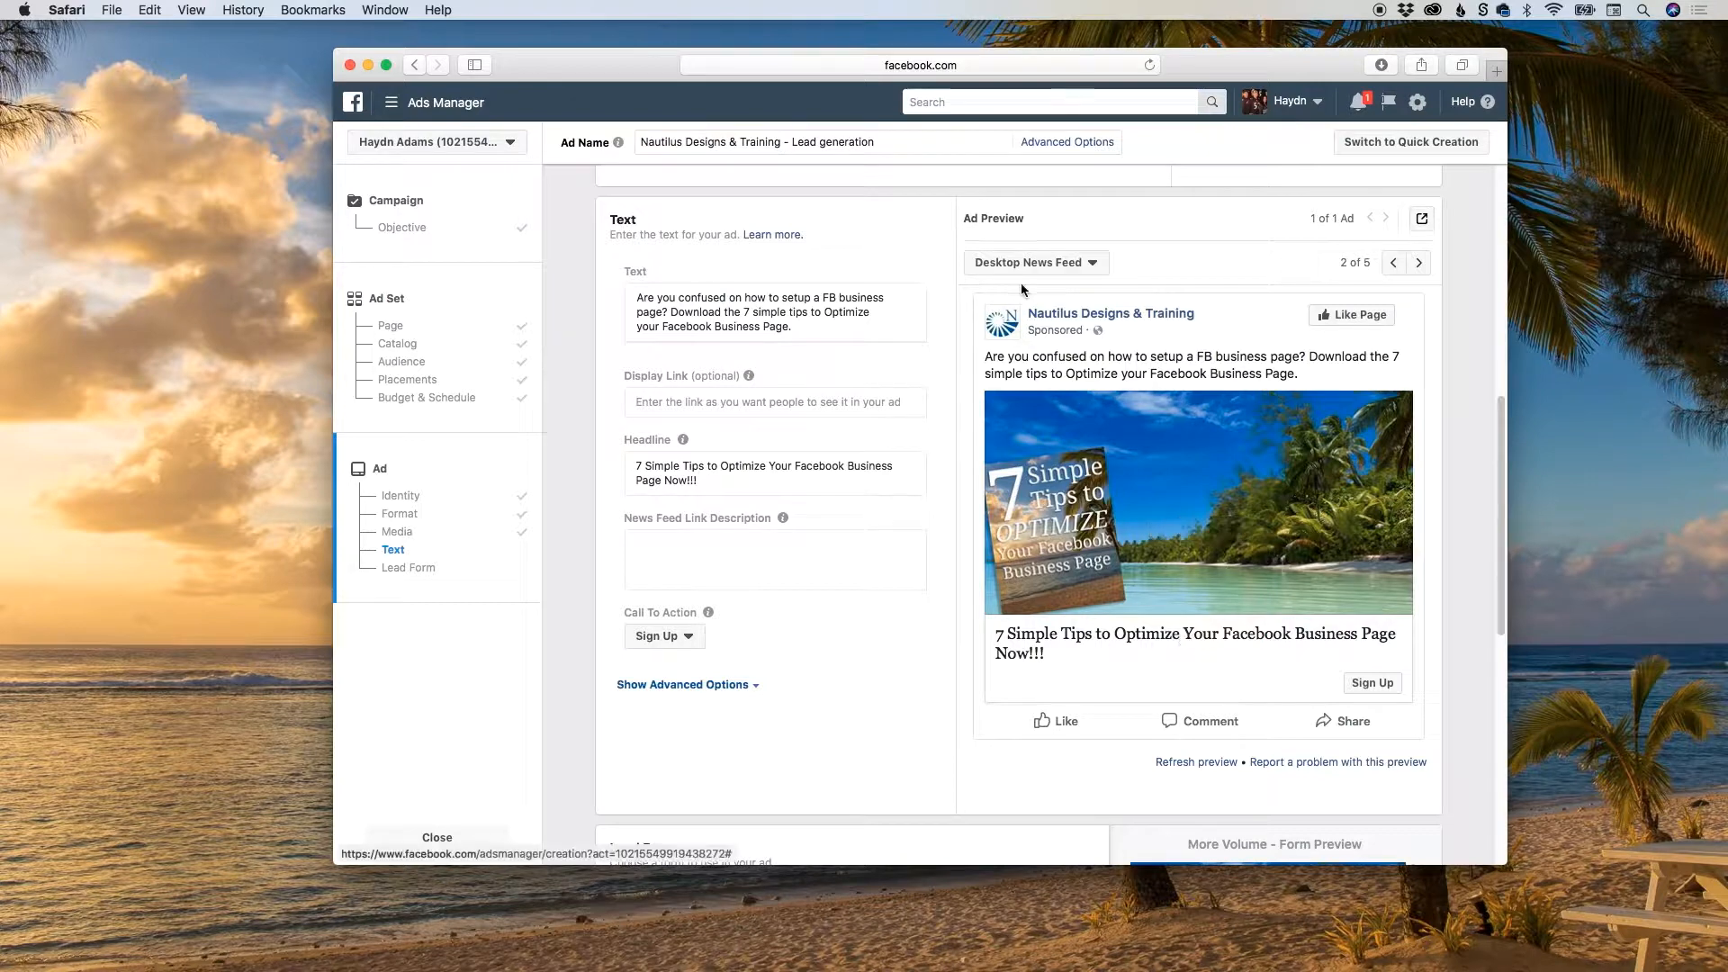
left_click(1006, 259)
left_click(1060, 304)
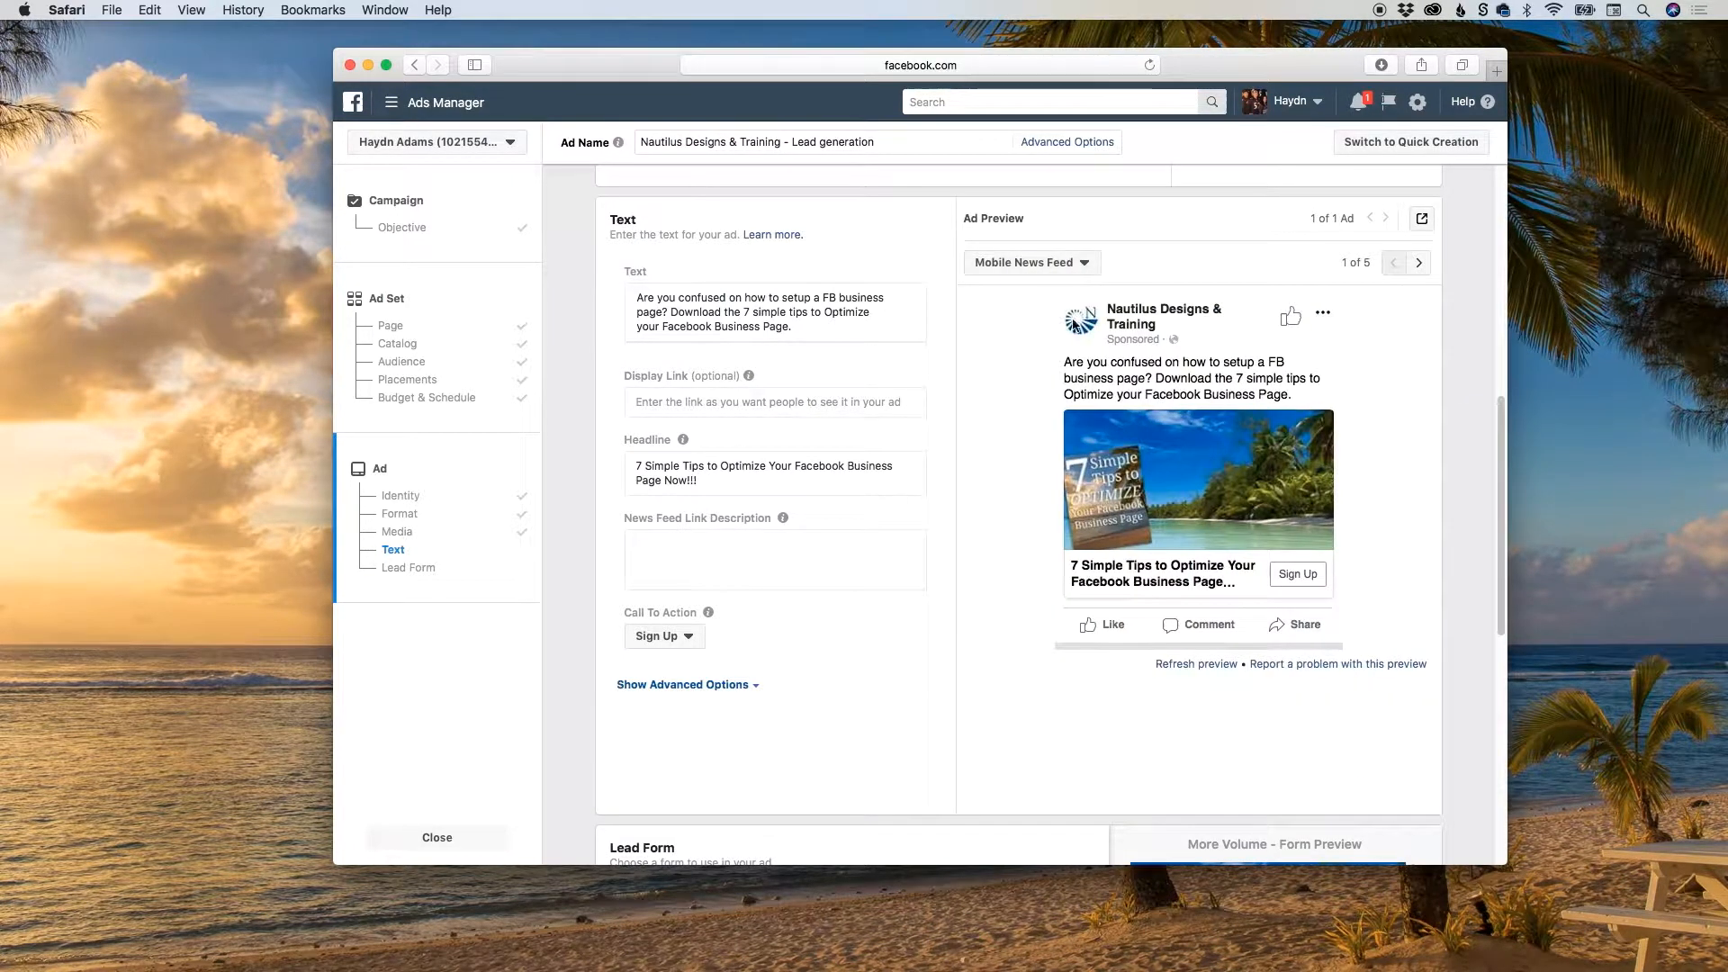
Shorten the headline by removing "Now!!!" so that it ends with "Page".
left_click(677, 478)
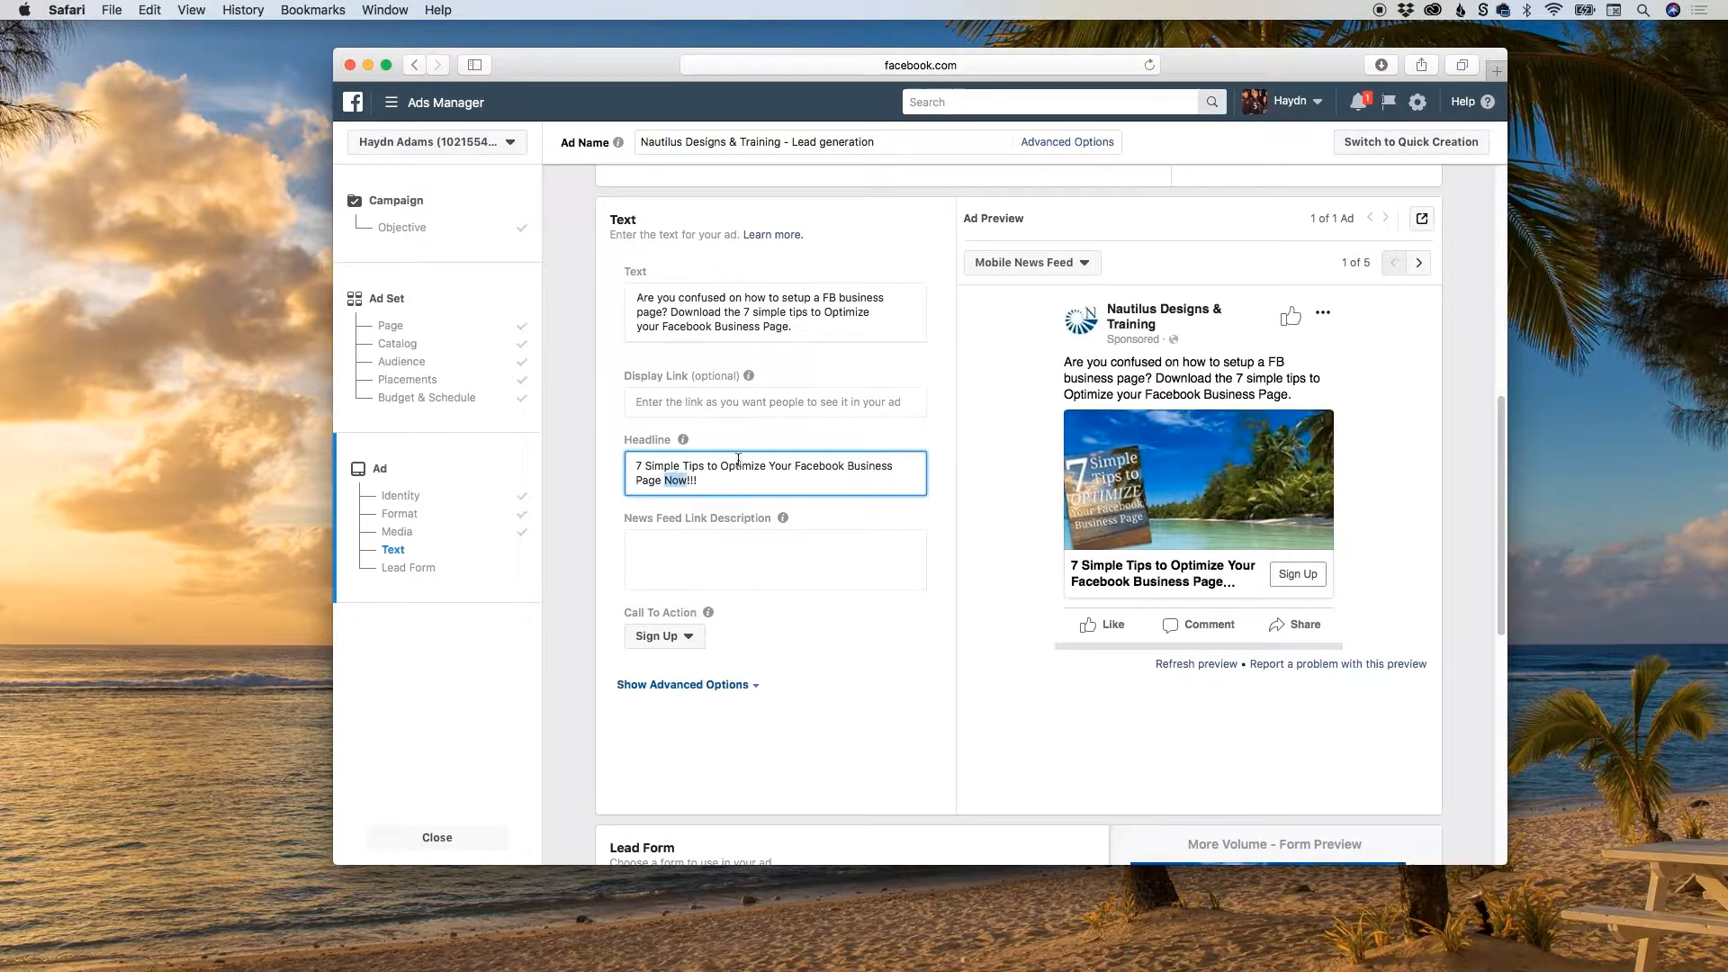
key("BackSpace")
key("BackSpace")
key("BackSpace")
key("BackSpace")
key("BackSpace")
key("BackSpace")
key("BackSpace")
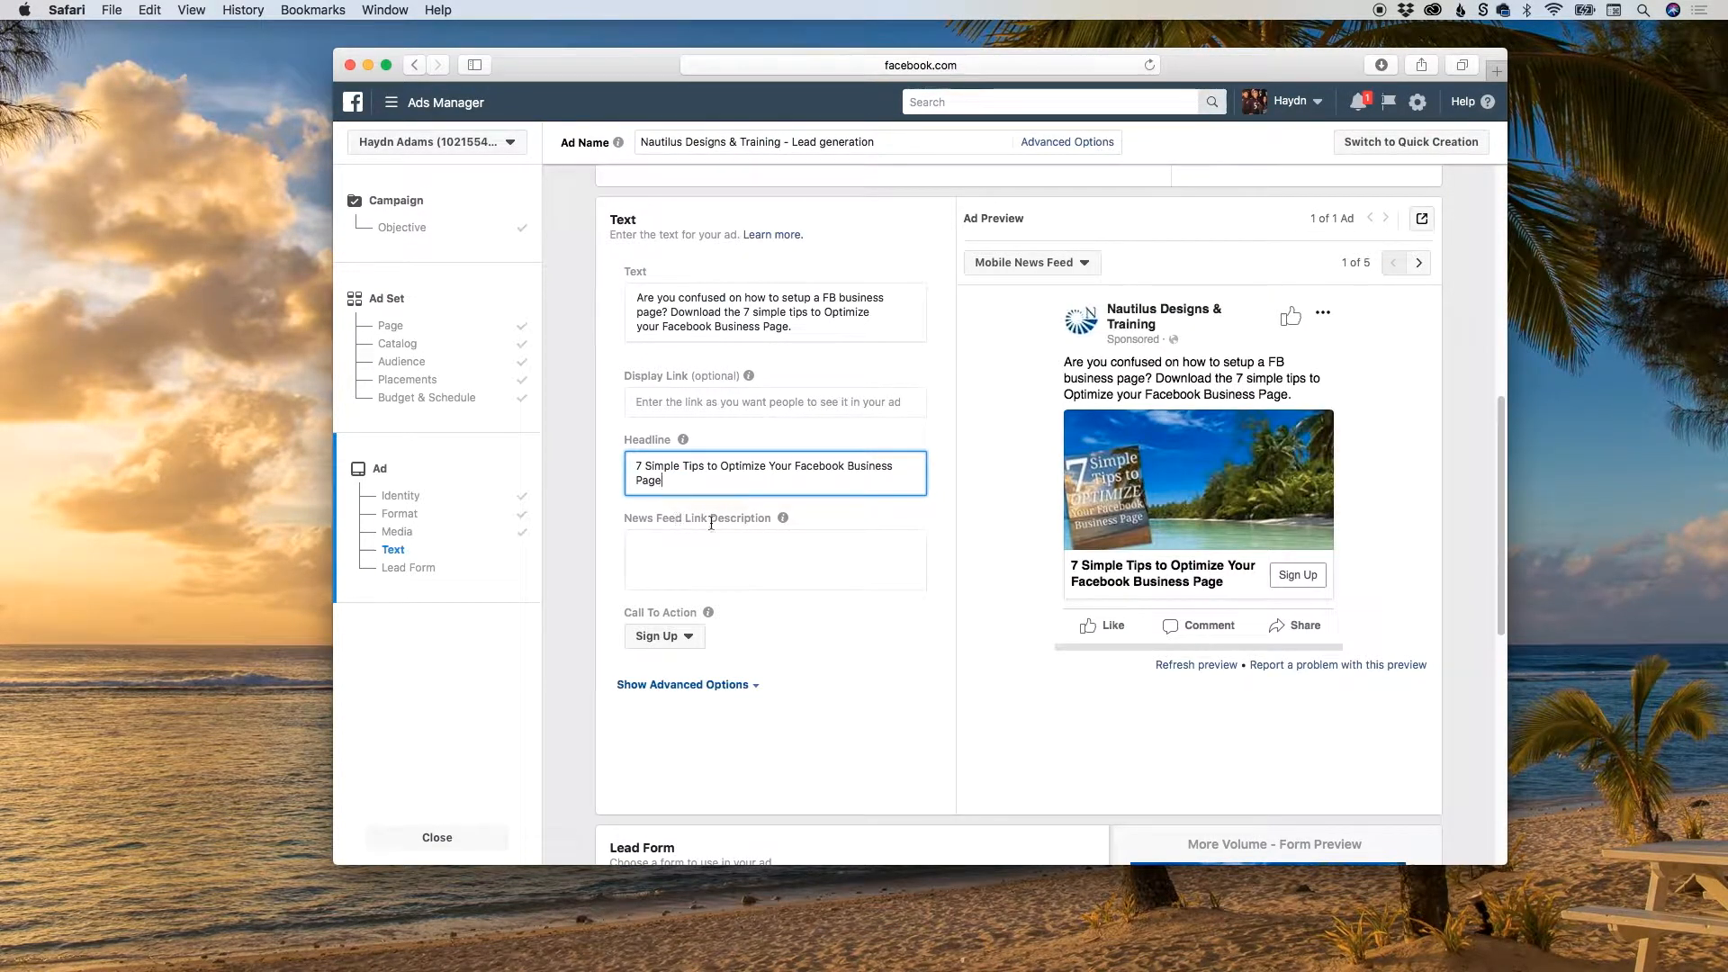
Read the News Feed Link Description help and check the preview placement choices, keeping Mobile News Feed.
mouse_move(781, 521)
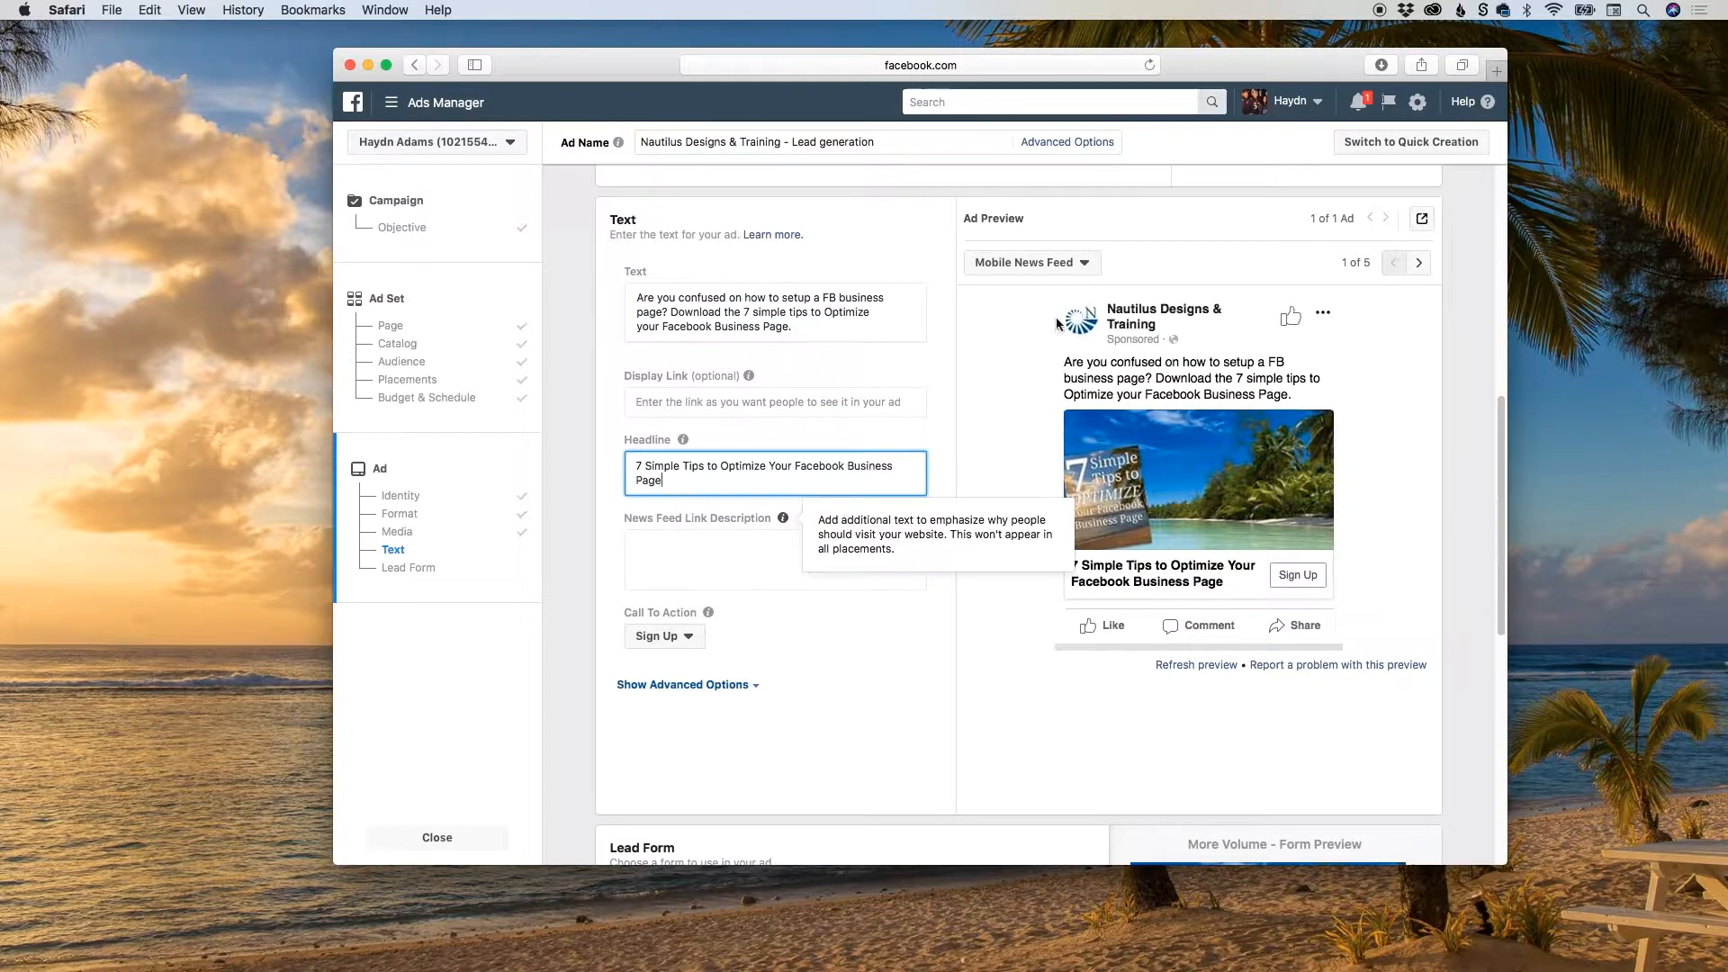
left_click(1070, 261)
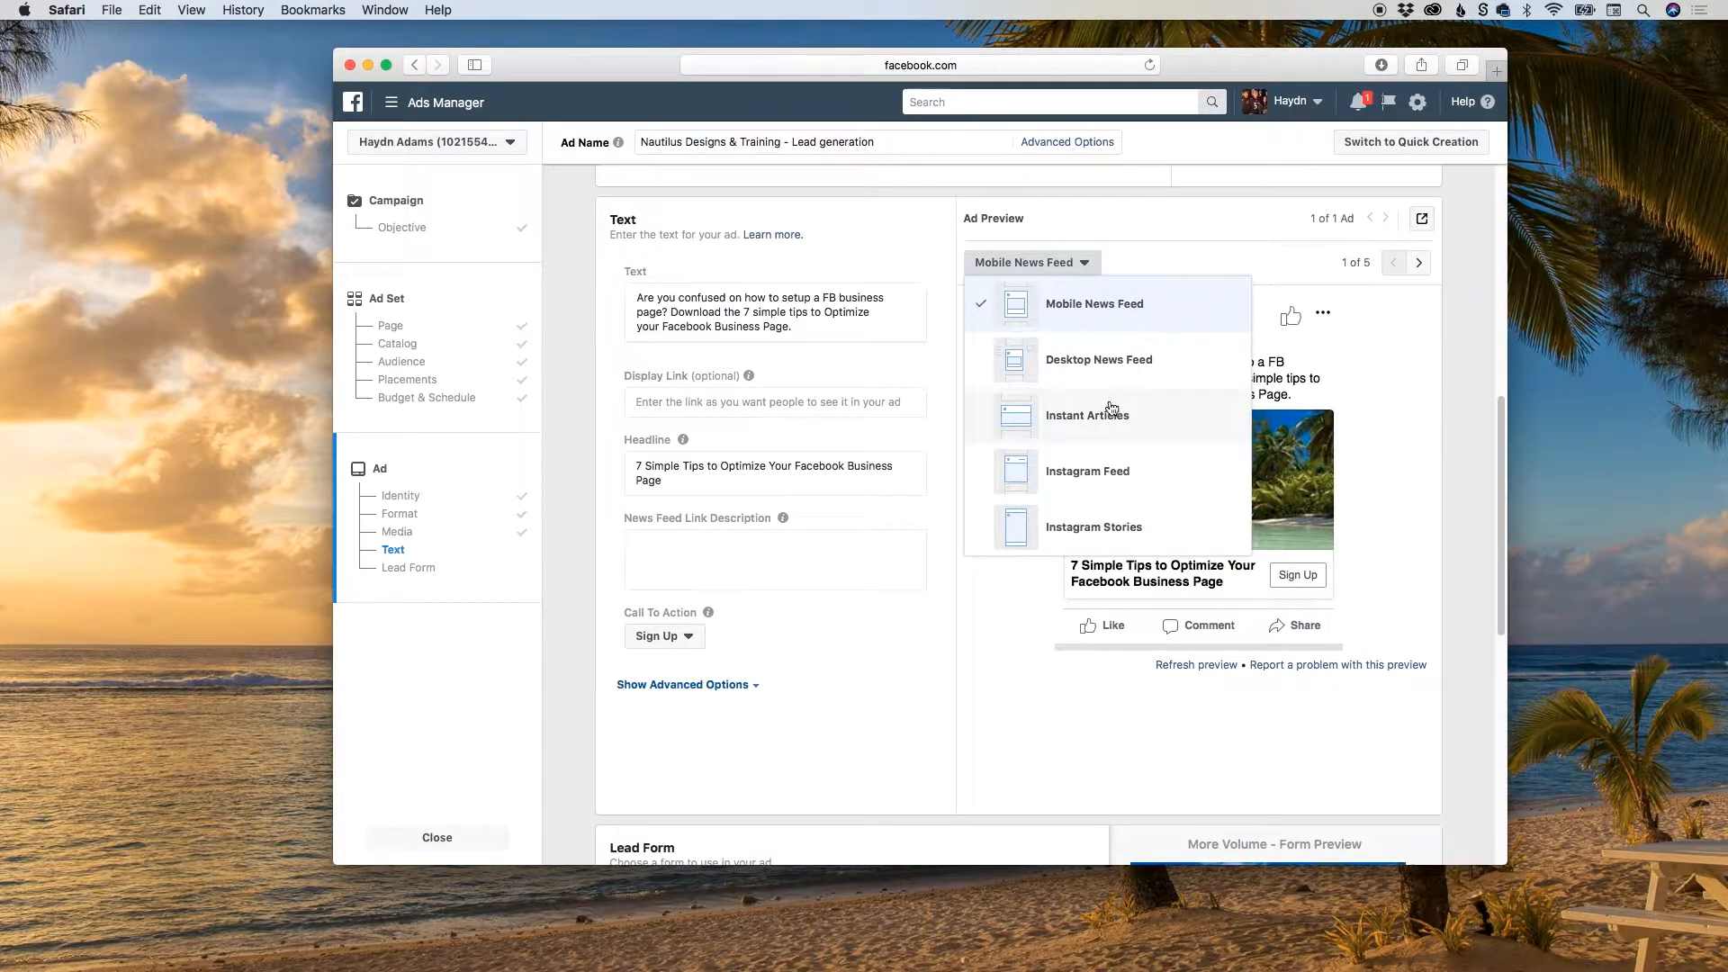
left_click(1081, 305)
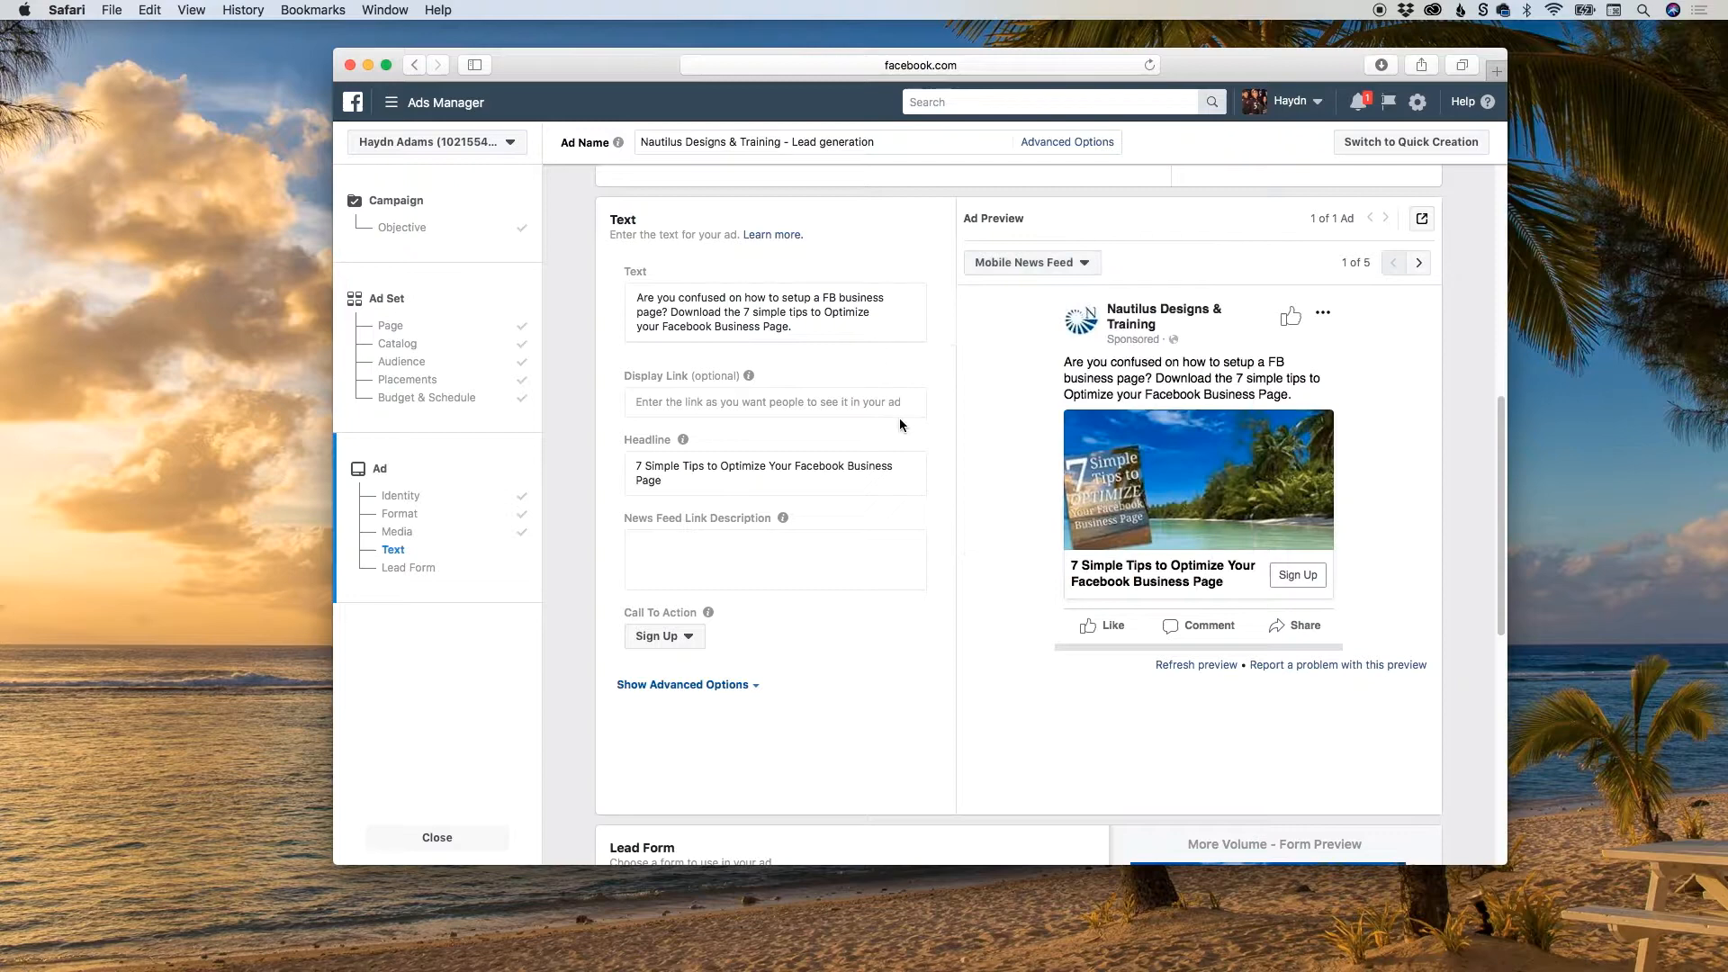
Enter the News Feed link description "Discover the secrets to setting up your Facebook Business page that will drive customers and potential clients.".
left_click(716, 551)
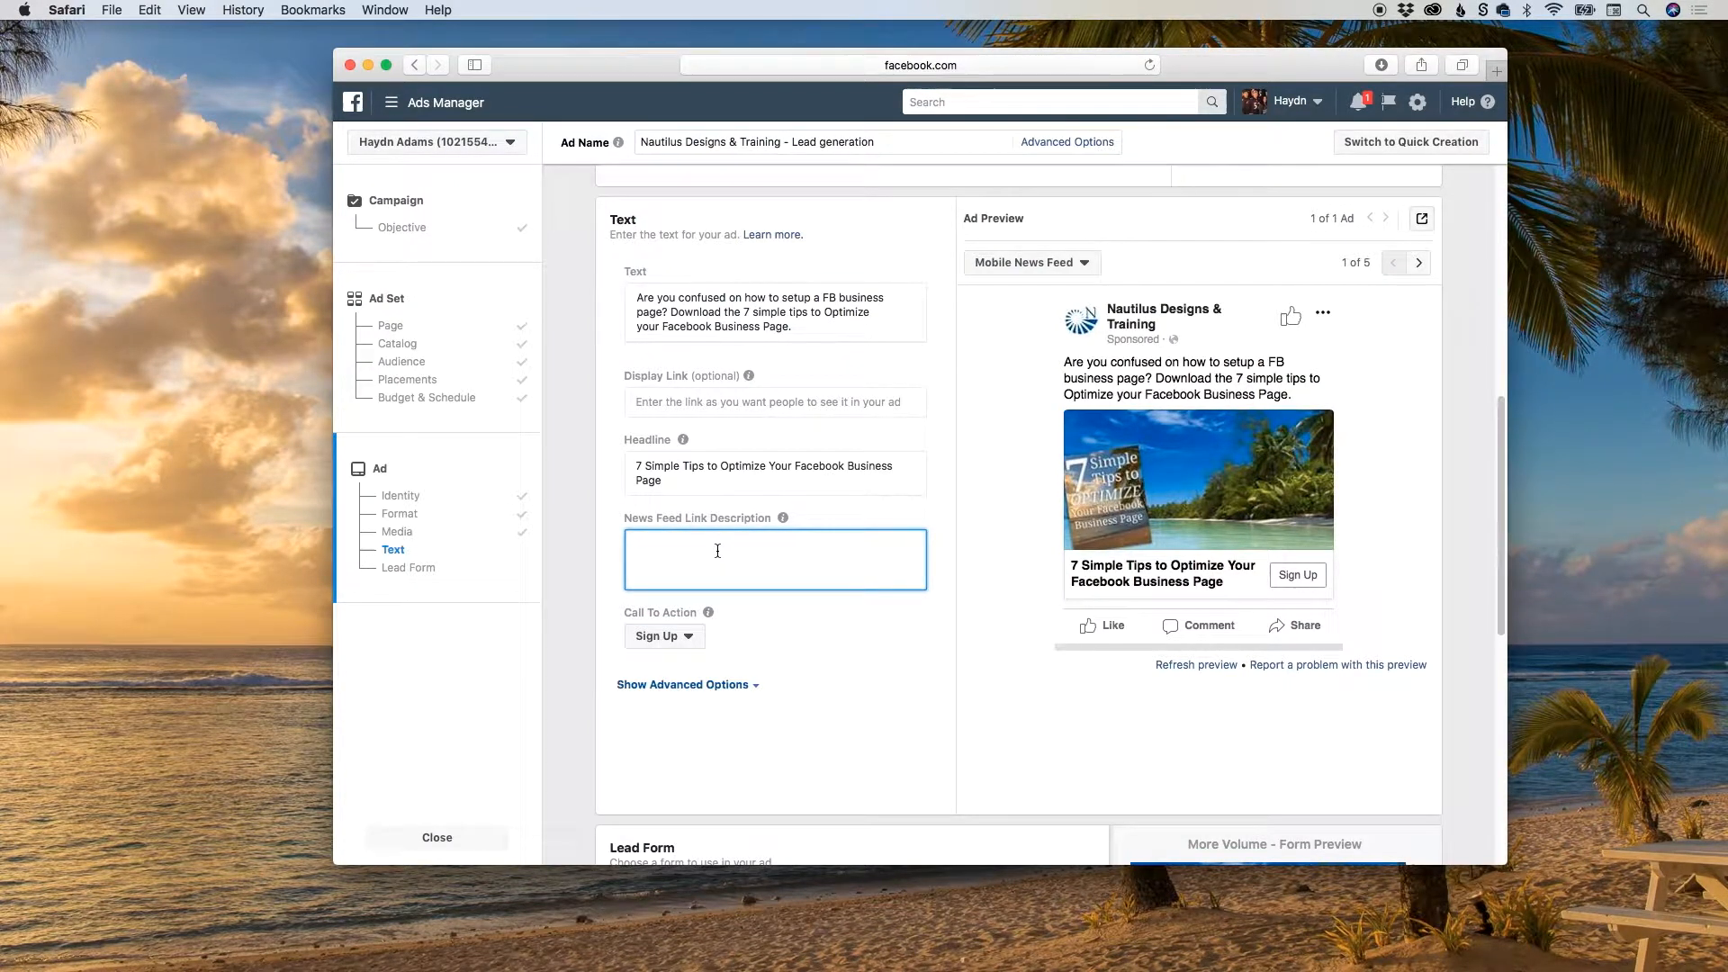
type("Discover the secrets to setting up your Facebook Busines")
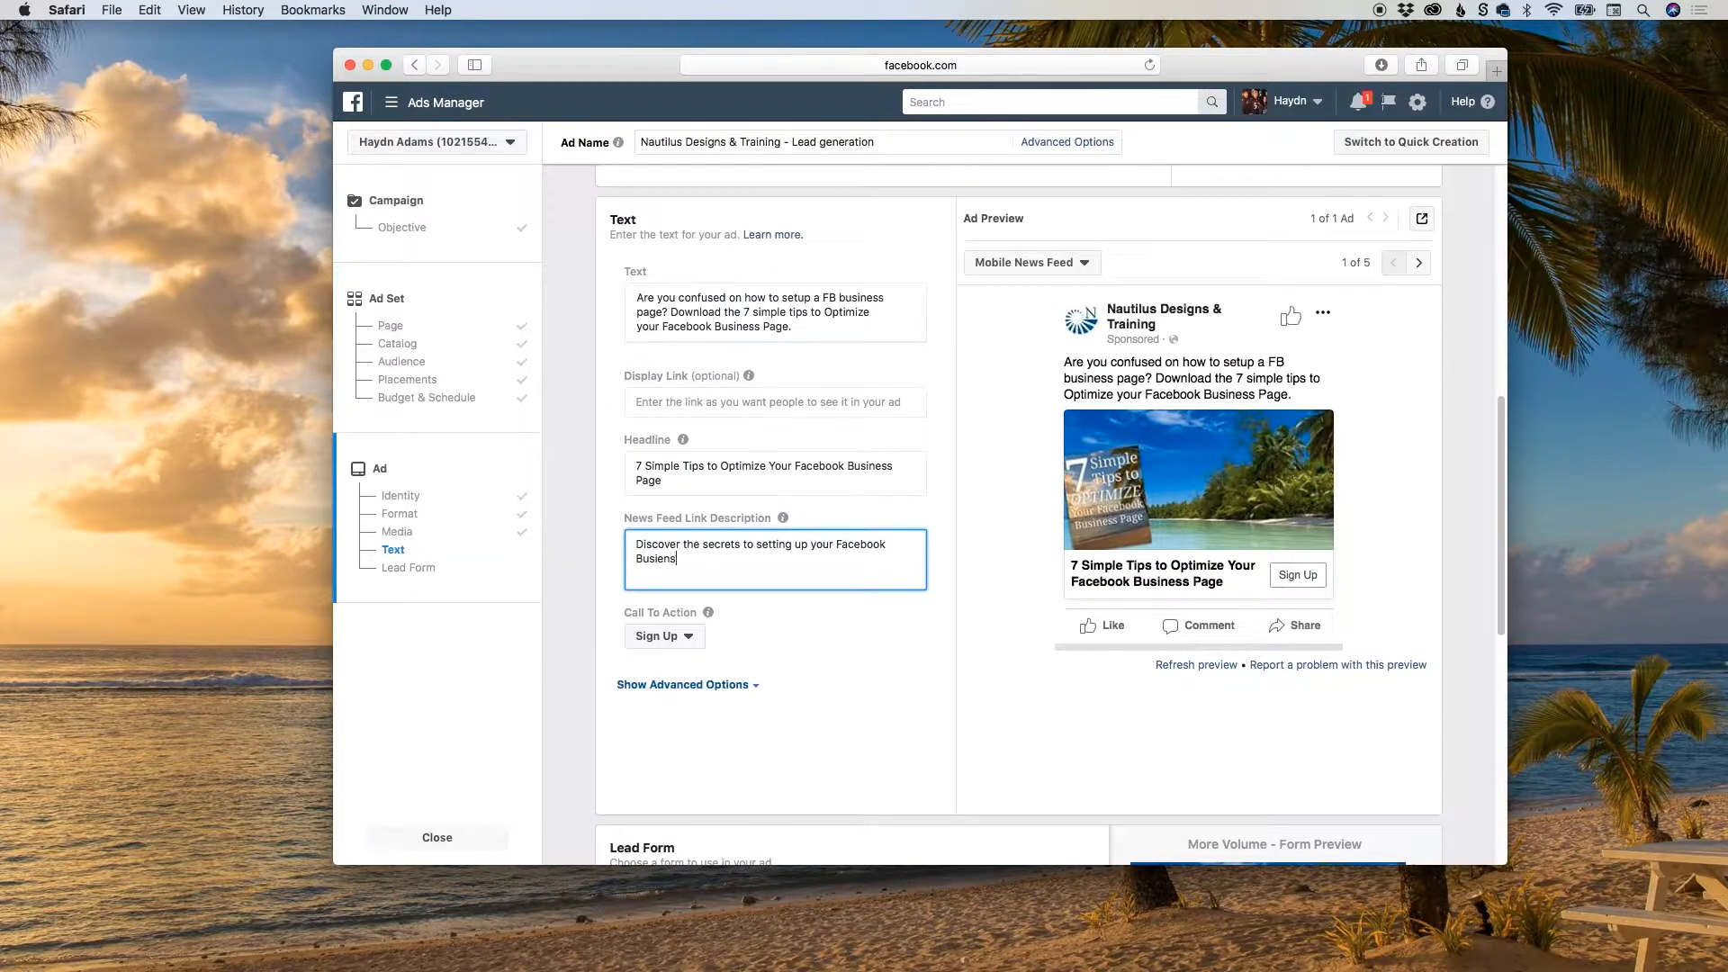
type("s page that will drive customers and potentiua")
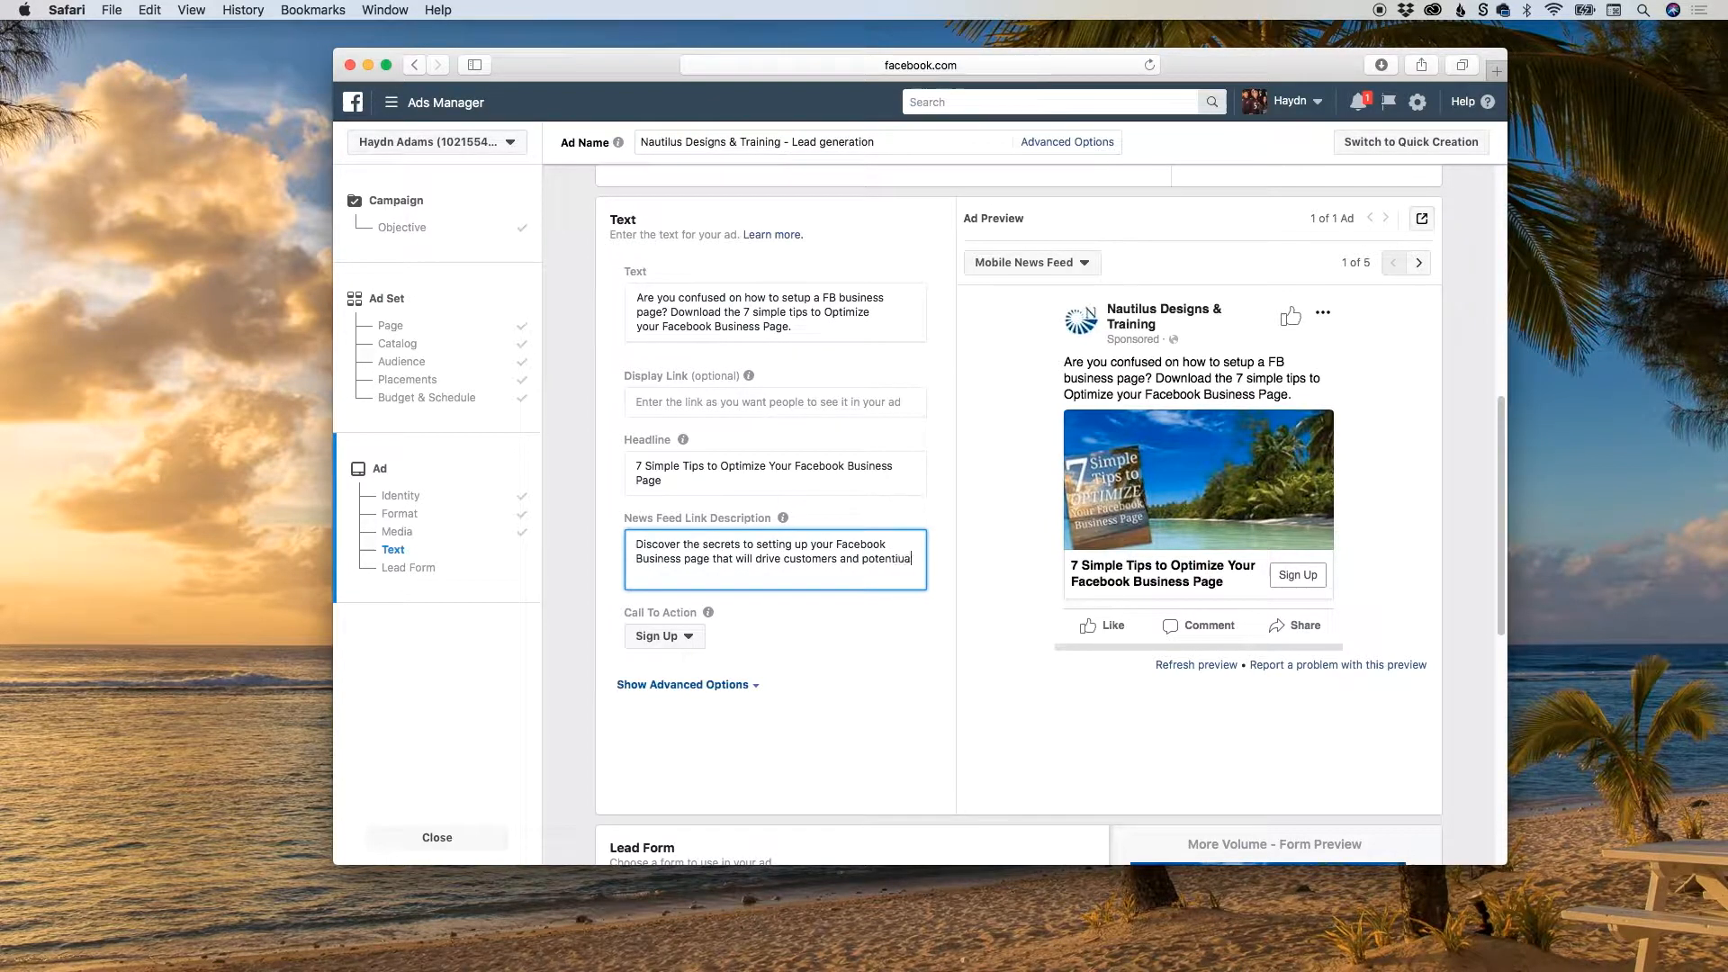
key("BackSpace")
key("BackSpace")
type("al clients.")
Review the available Call To Action choices, keeping Sign Up, and reread the News Feed Link Description help.
left_click(676, 637)
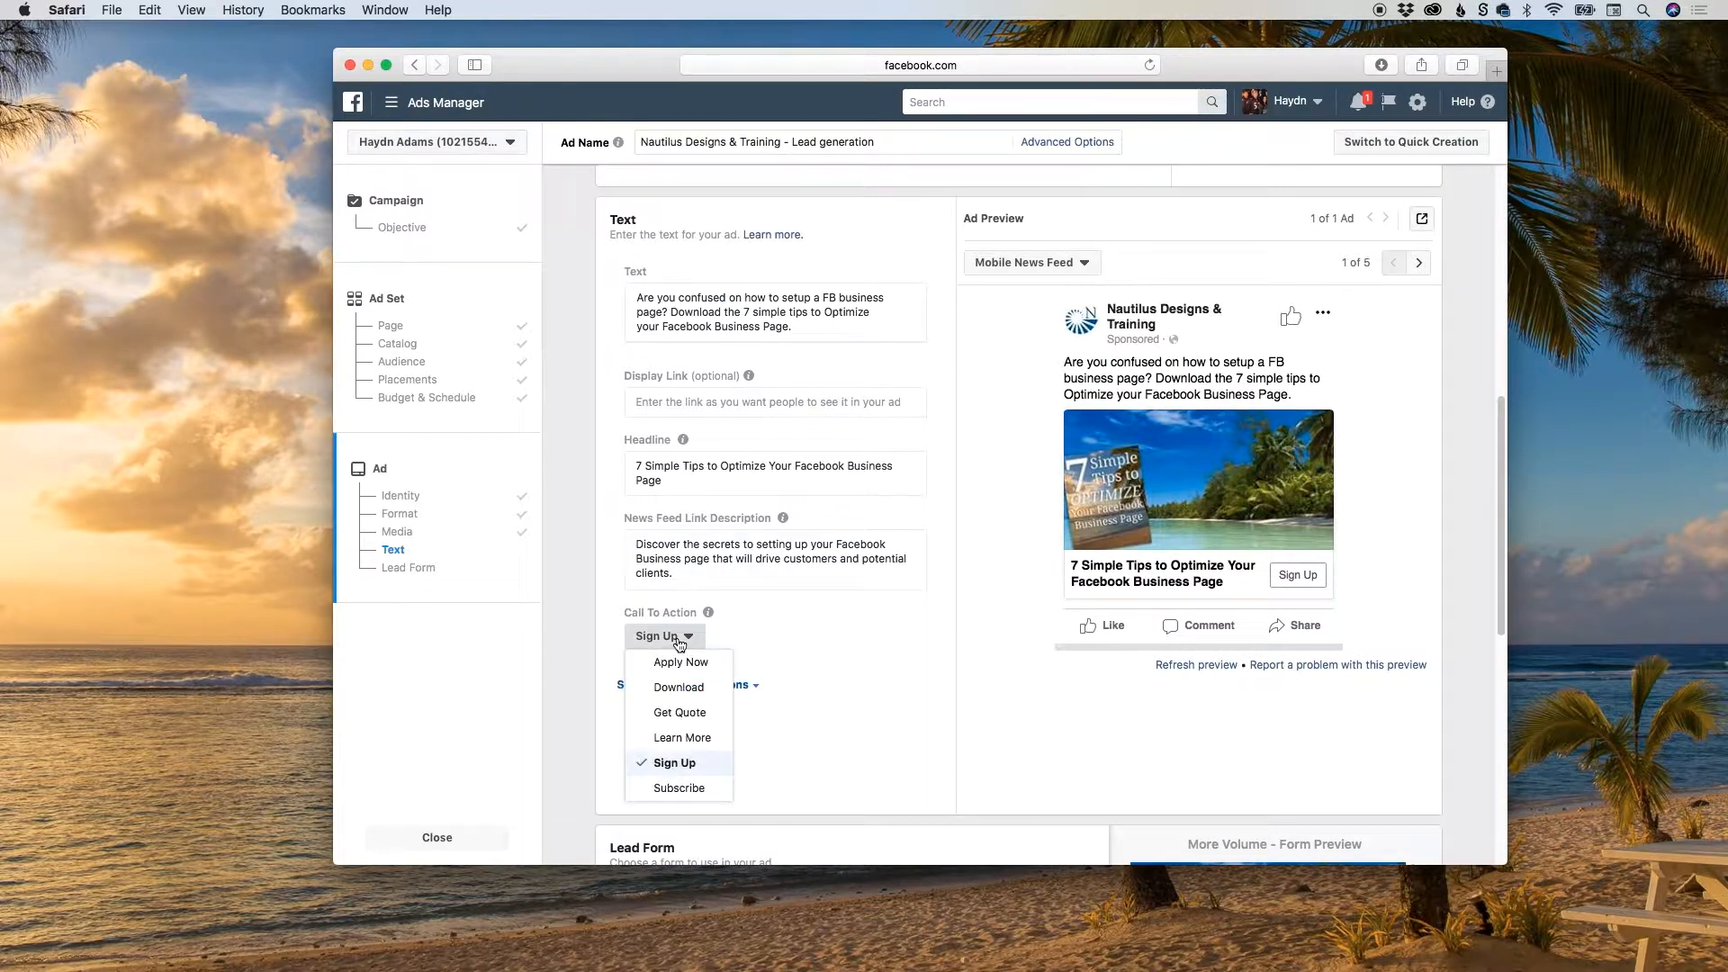
left_click(812, 634)
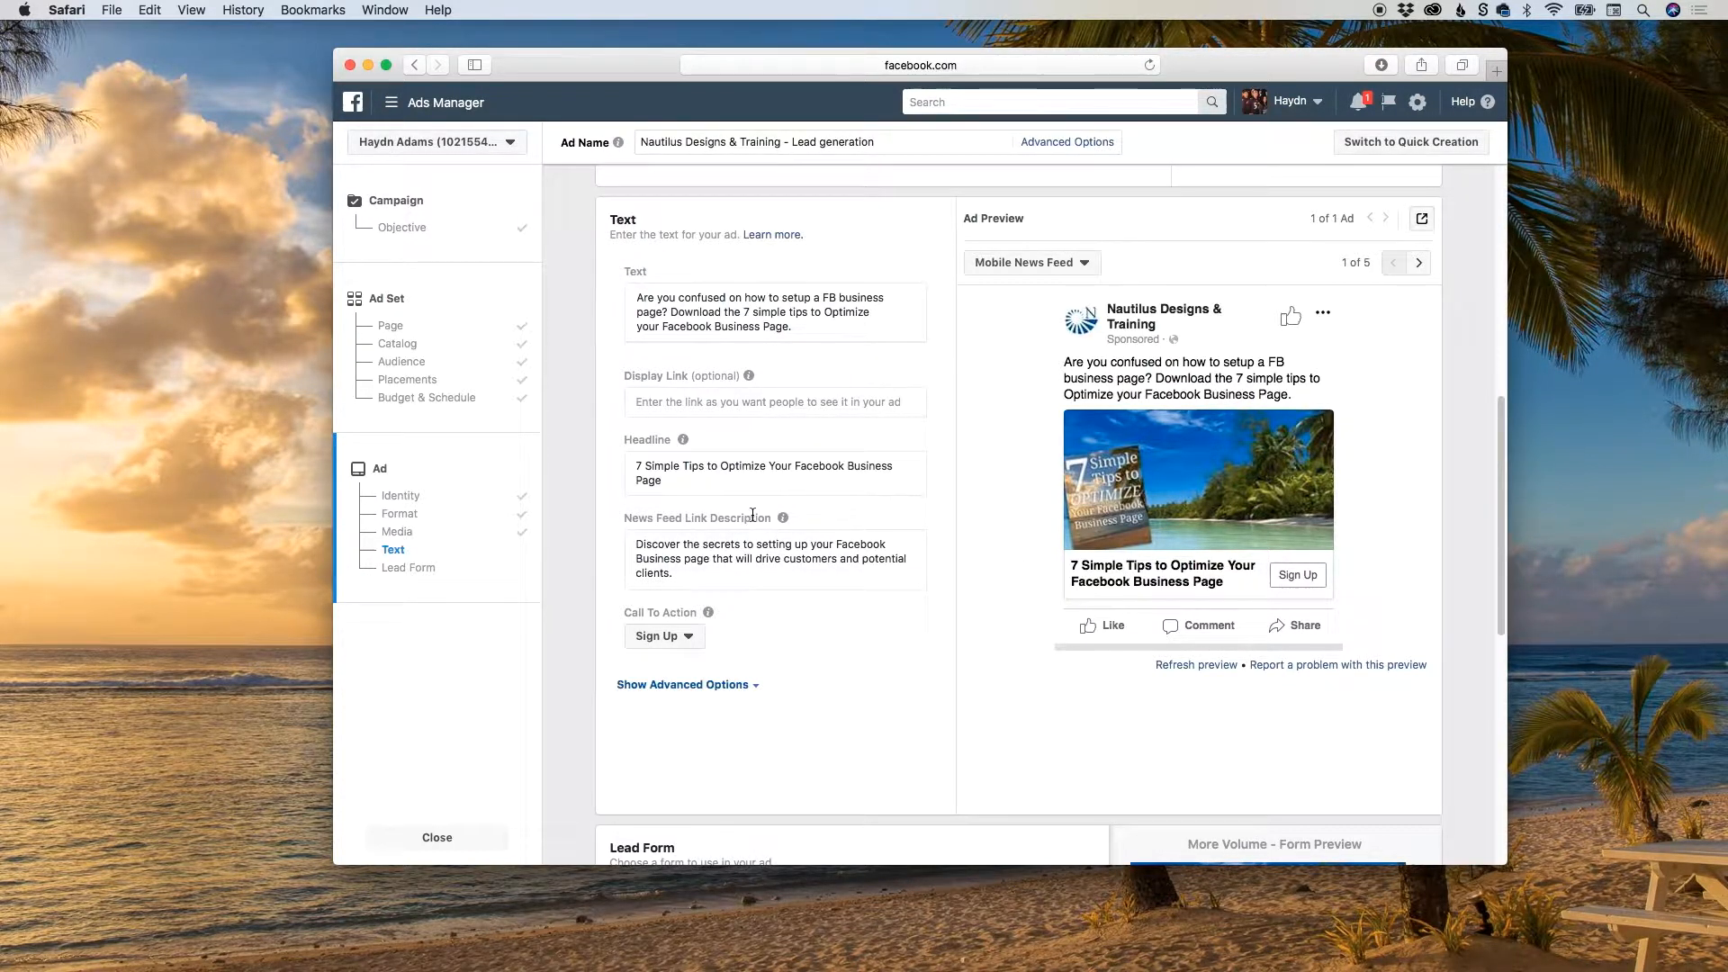
mouse_move(784, 522)
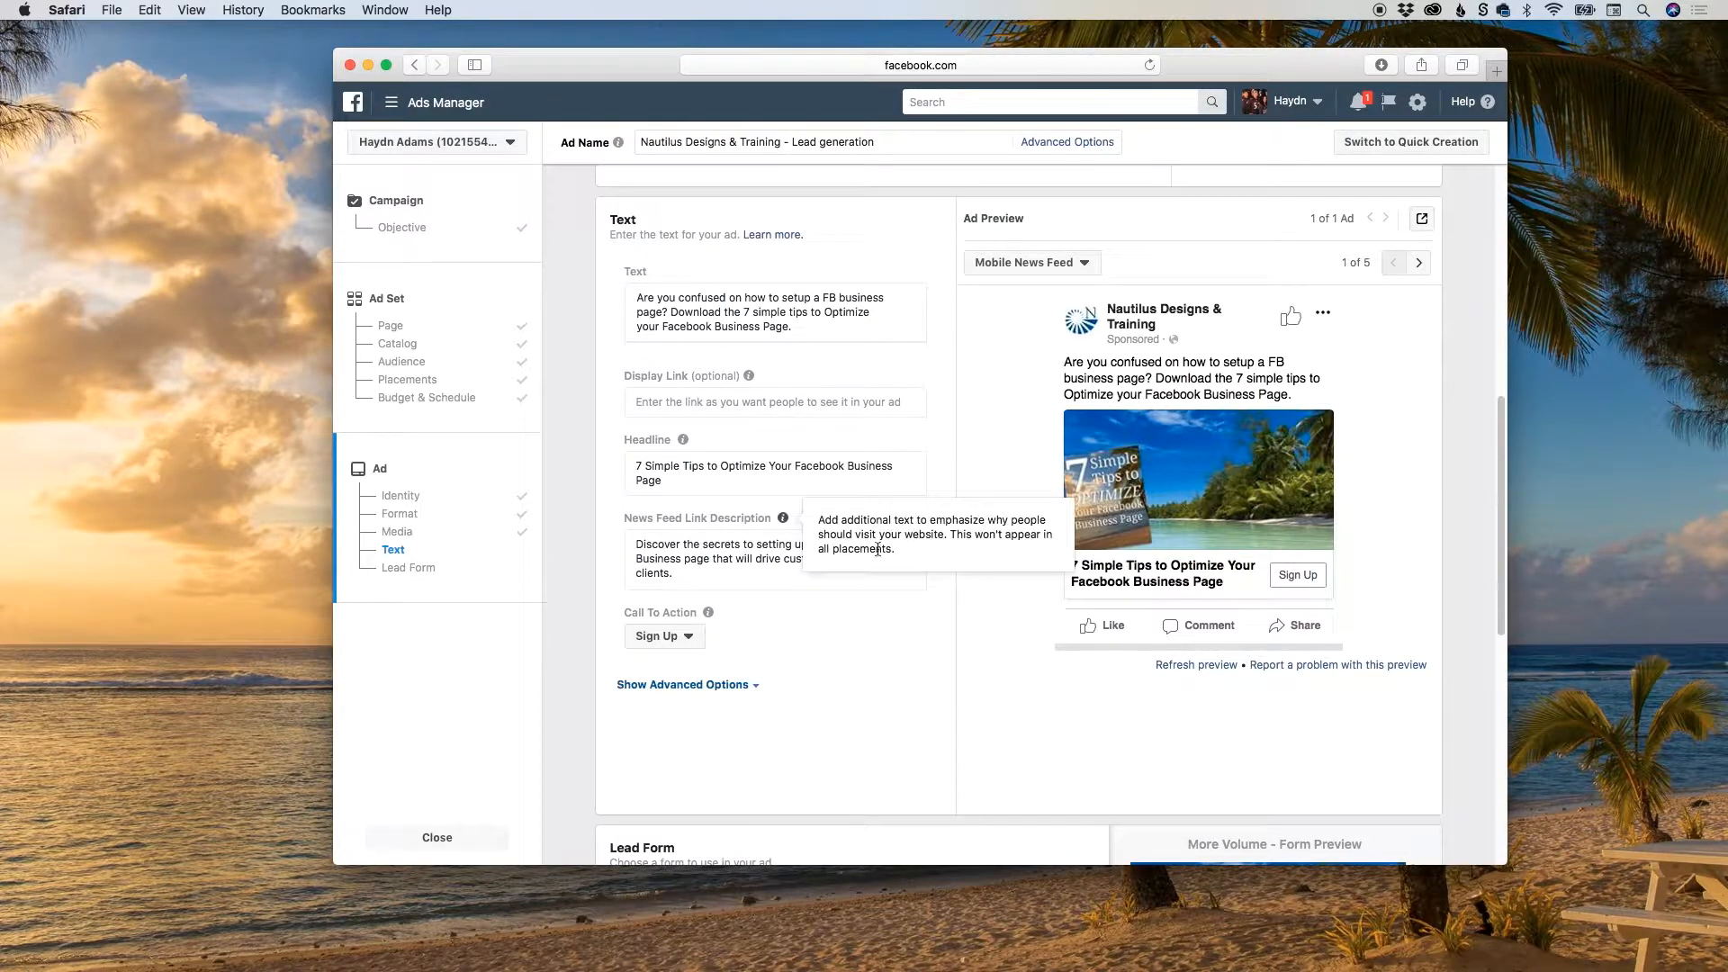
Expand the ad text's advanced options to review URL parameters and conversion tracking, and collapse them again.
left_click(730, 686)
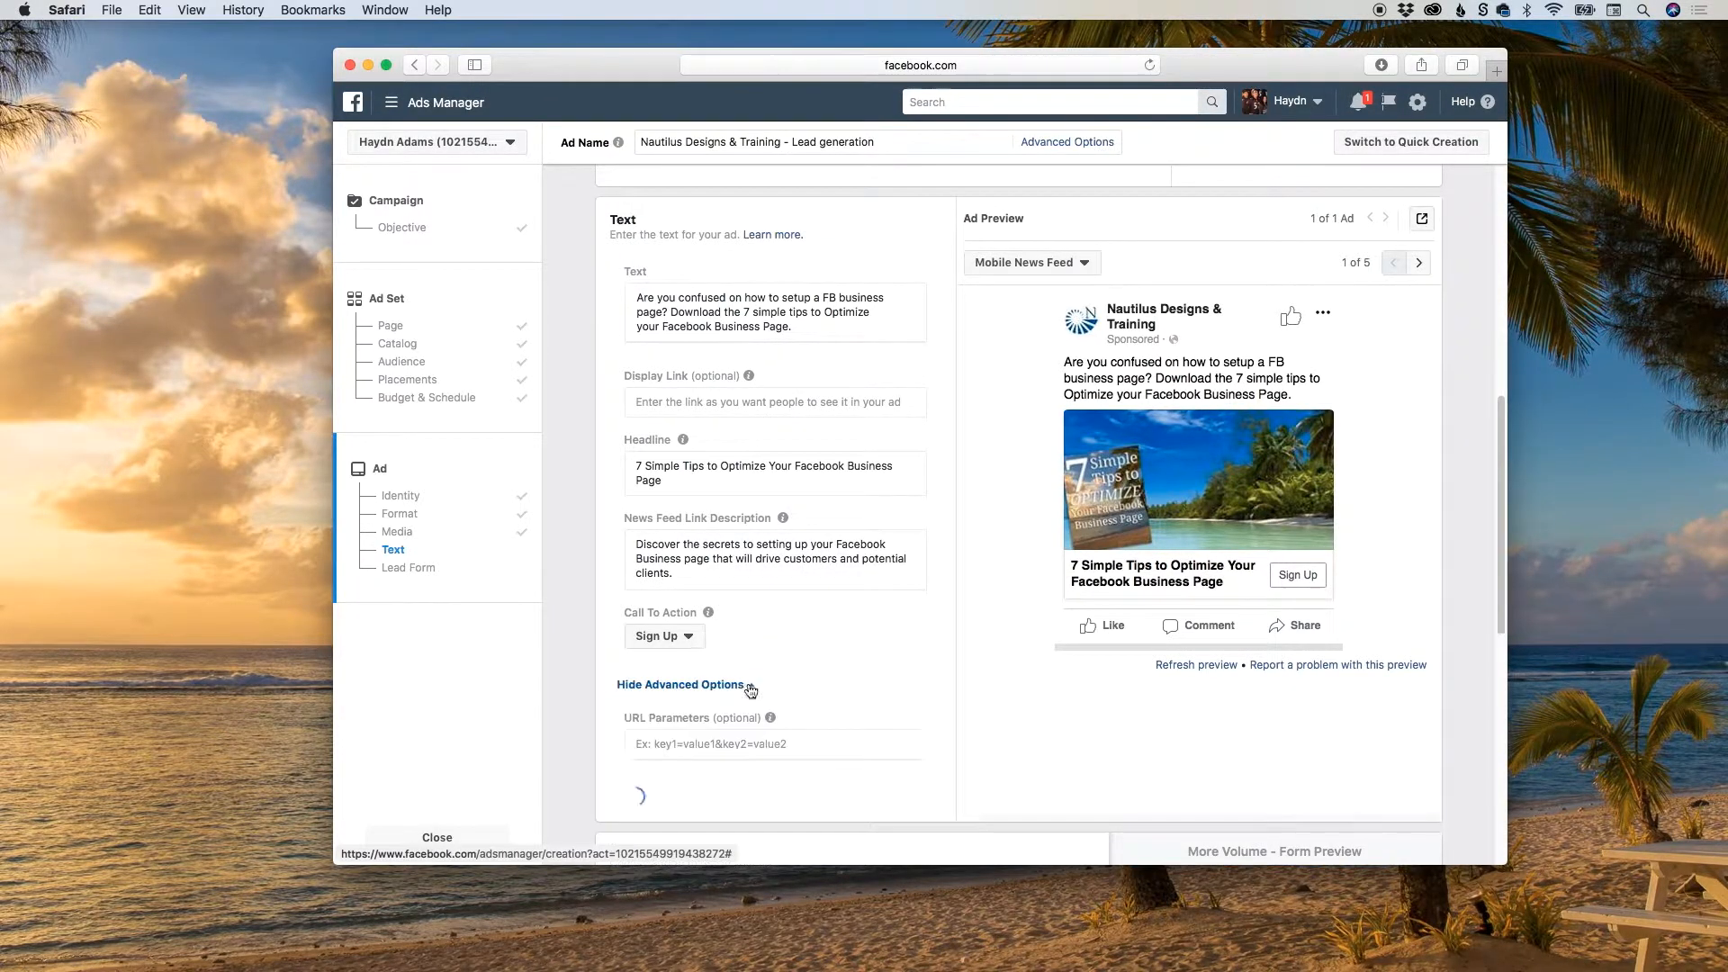
scroll(860, 594, "down", 4)
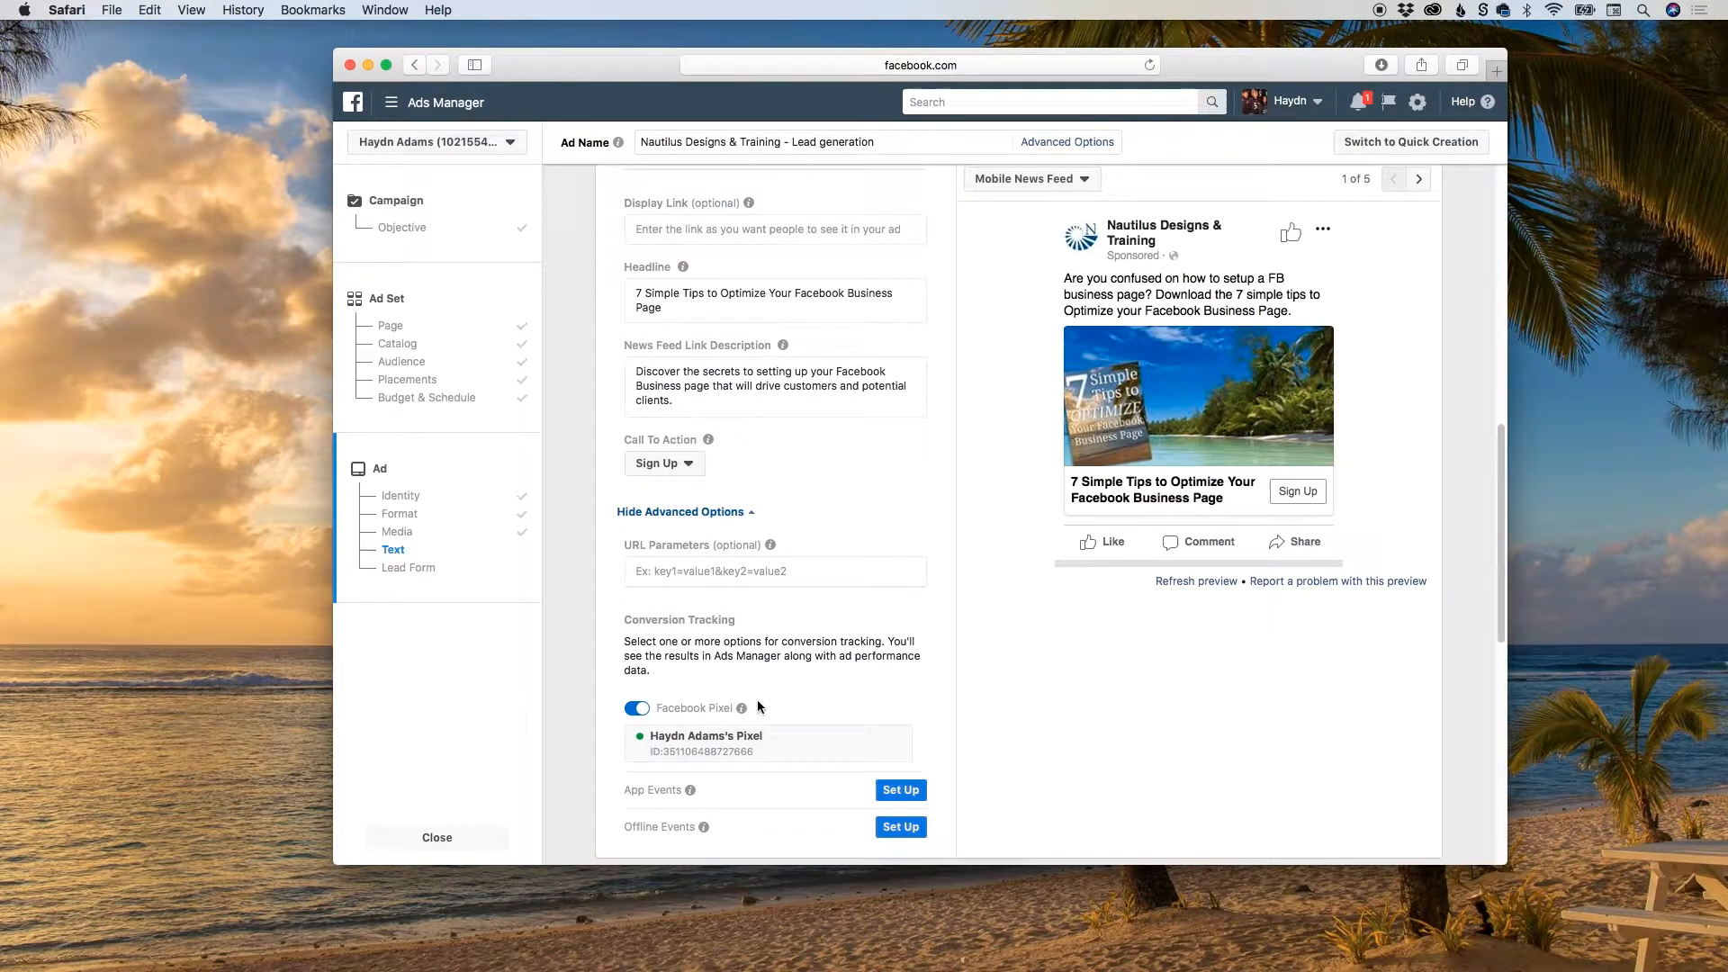
scroll(844, 633, "down", 2)
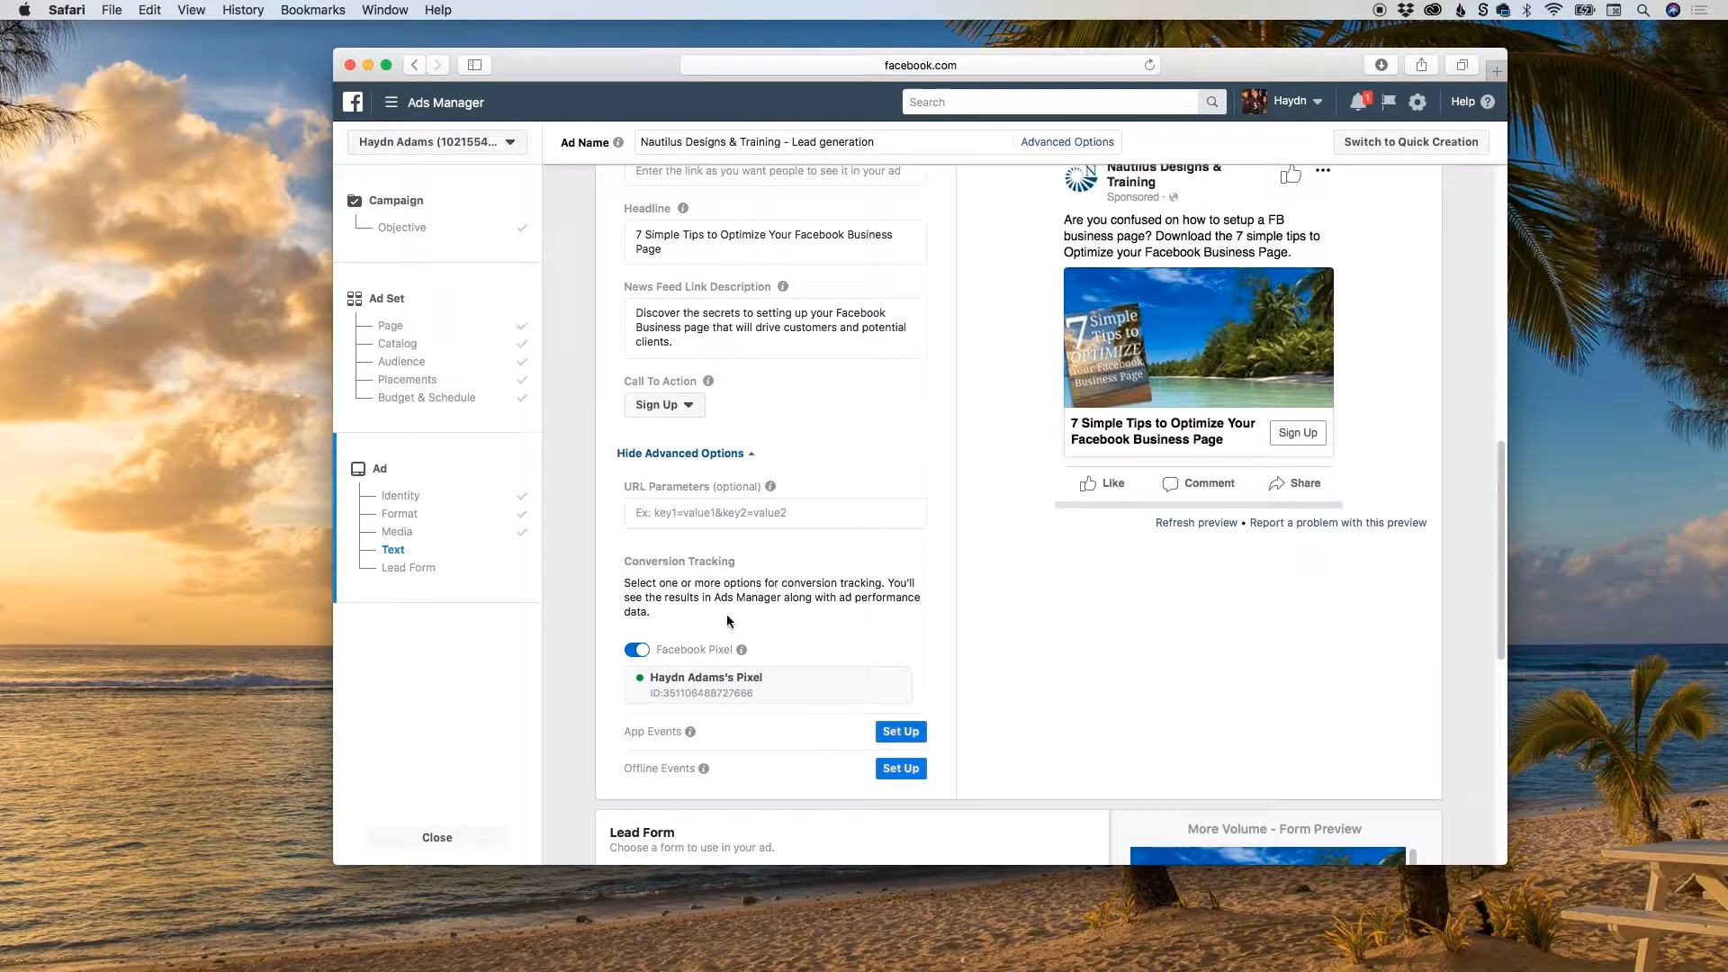
scroll(727, 619, "down", 2)
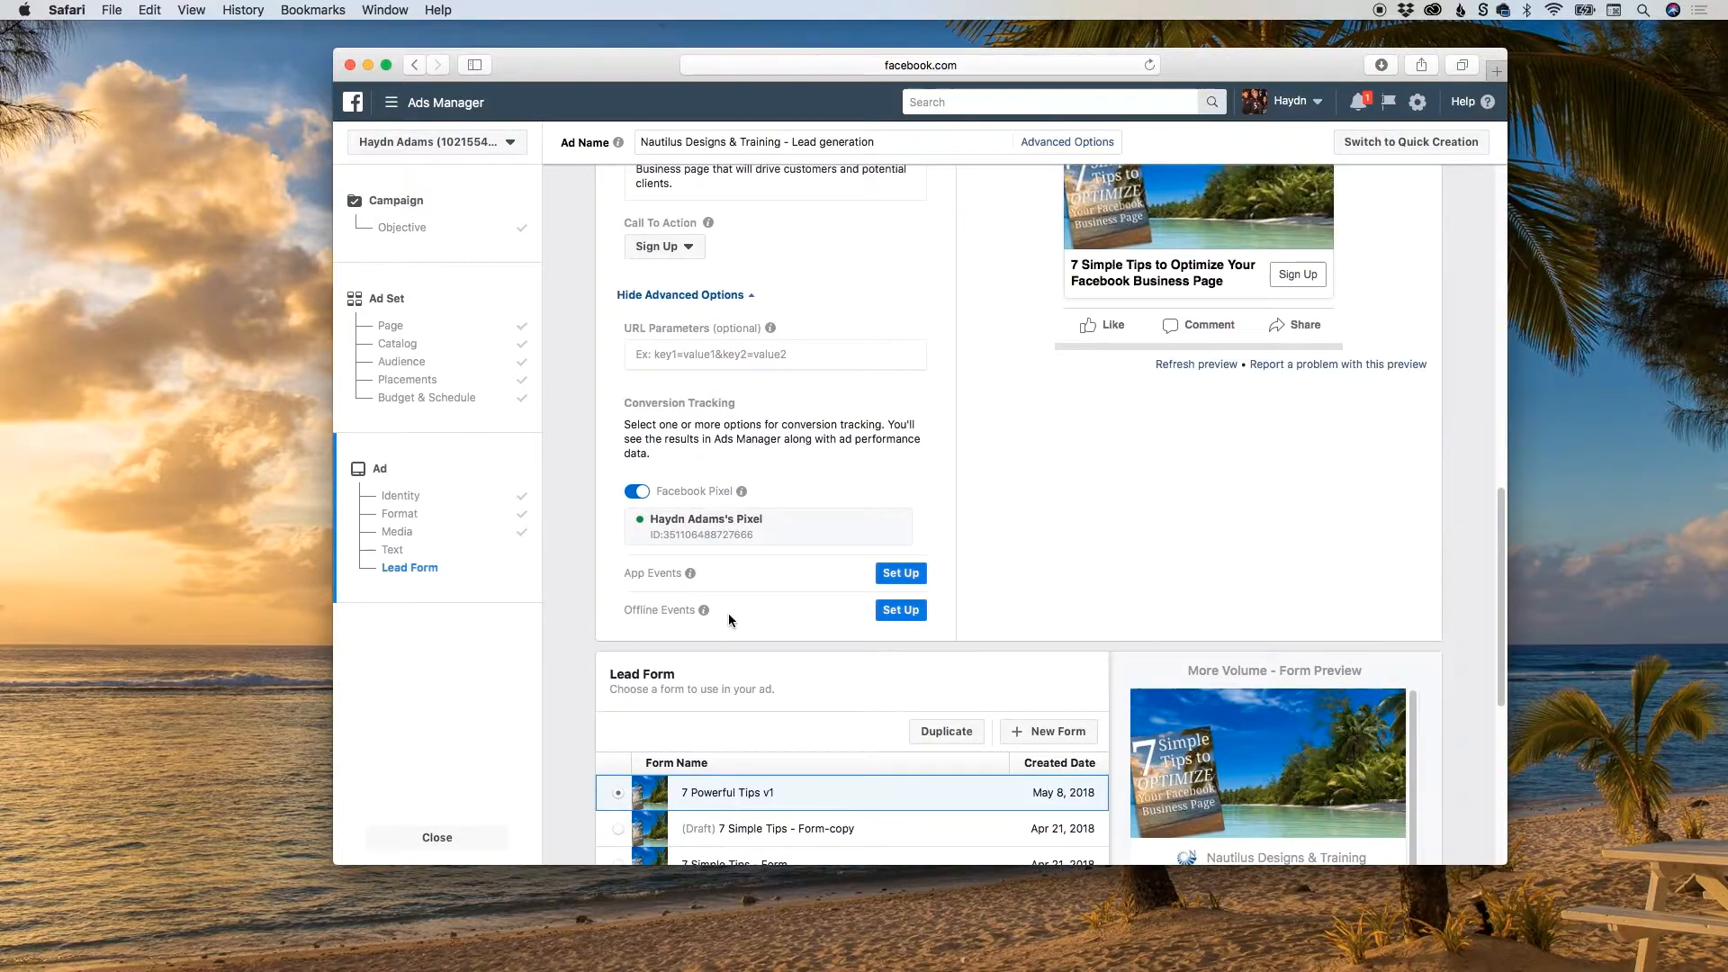
scroll(727, 612, "up", 1)
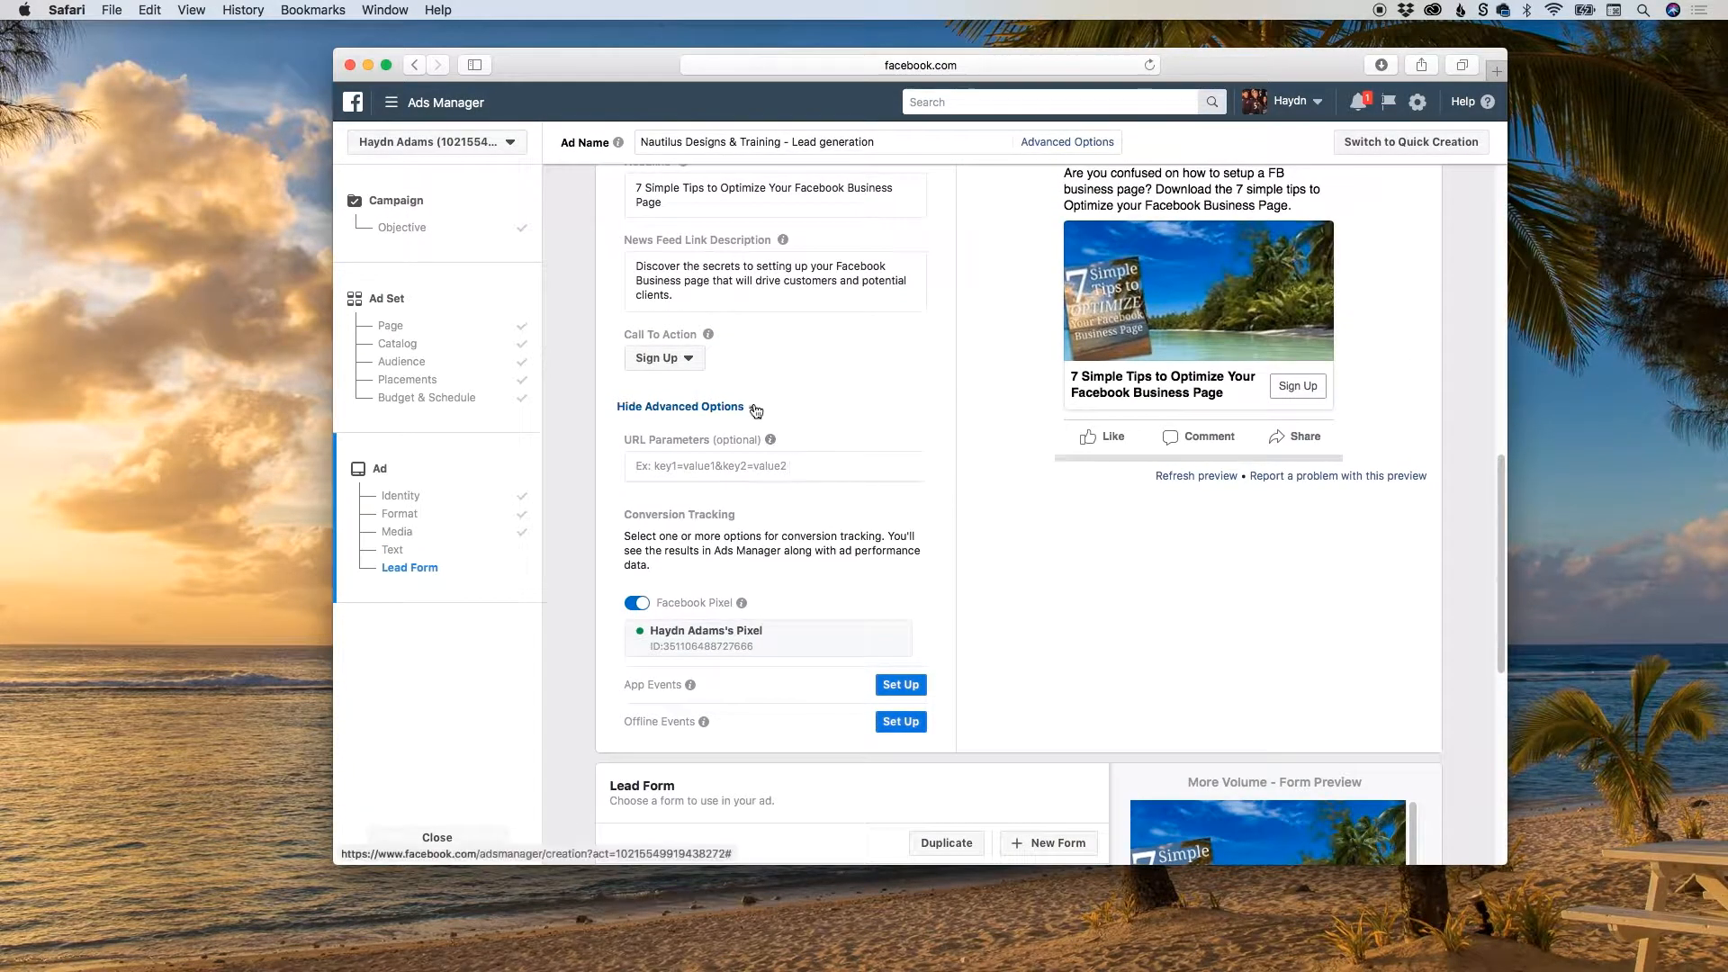
left_click(756, 409)
scroll(787, 523, "up", 4)
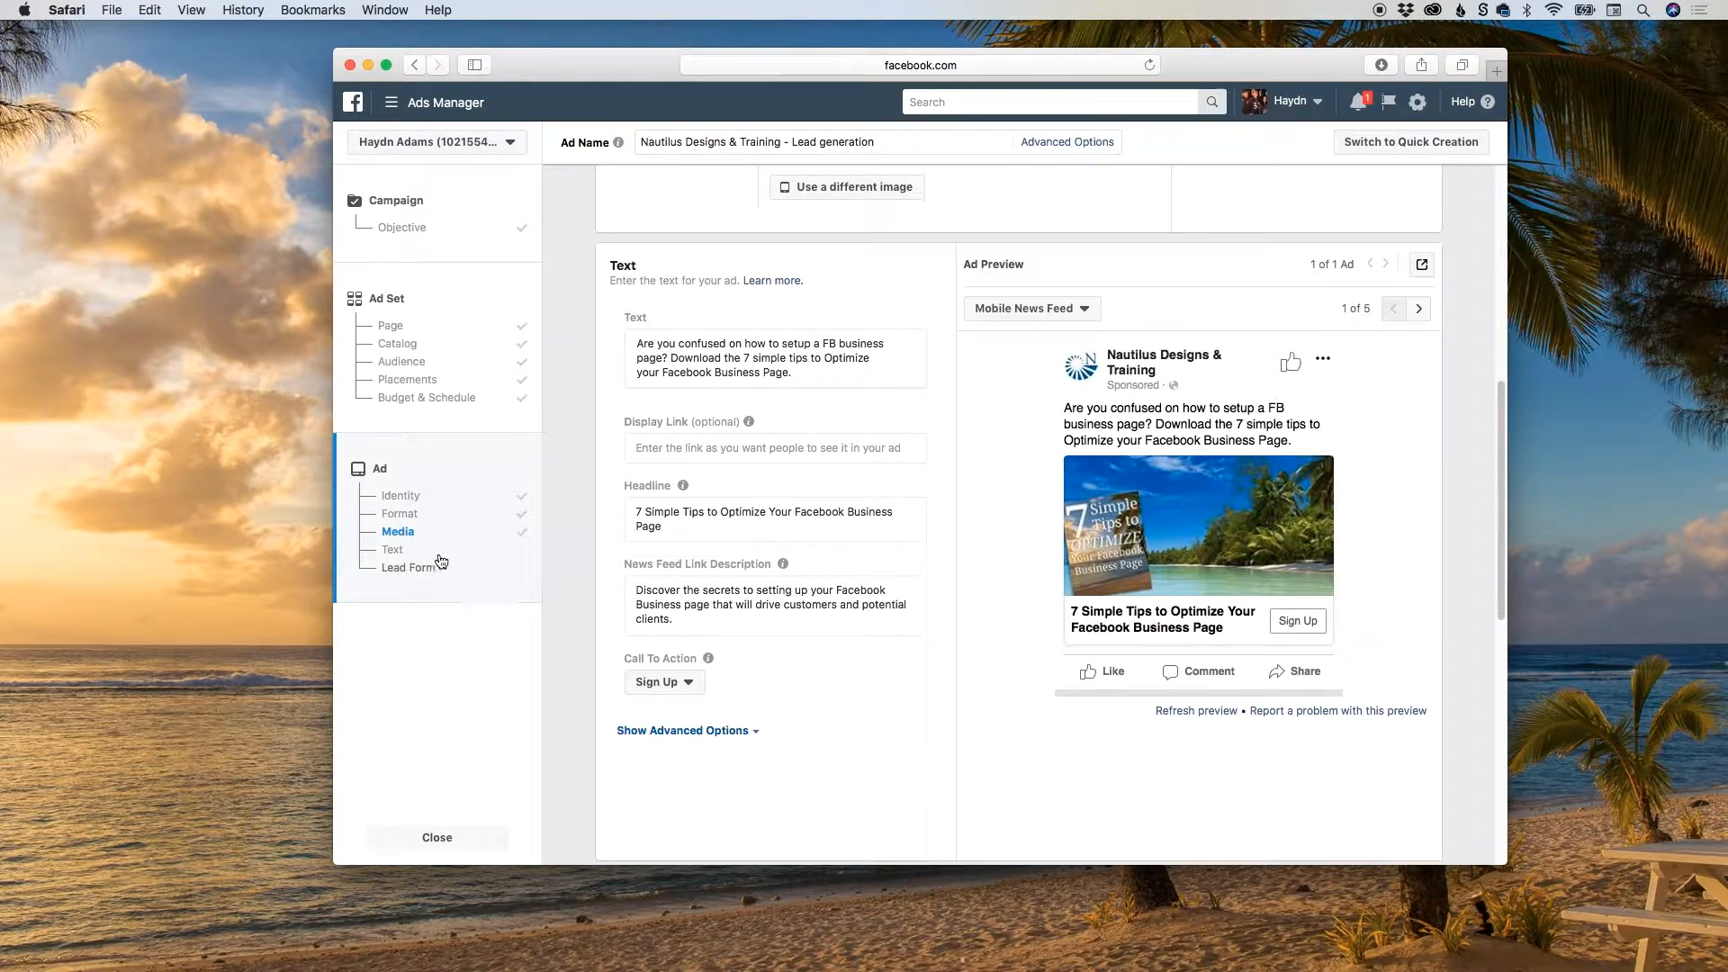
Go past the ad text to the Lead Form section and start a new form.
left_click(394, 549)
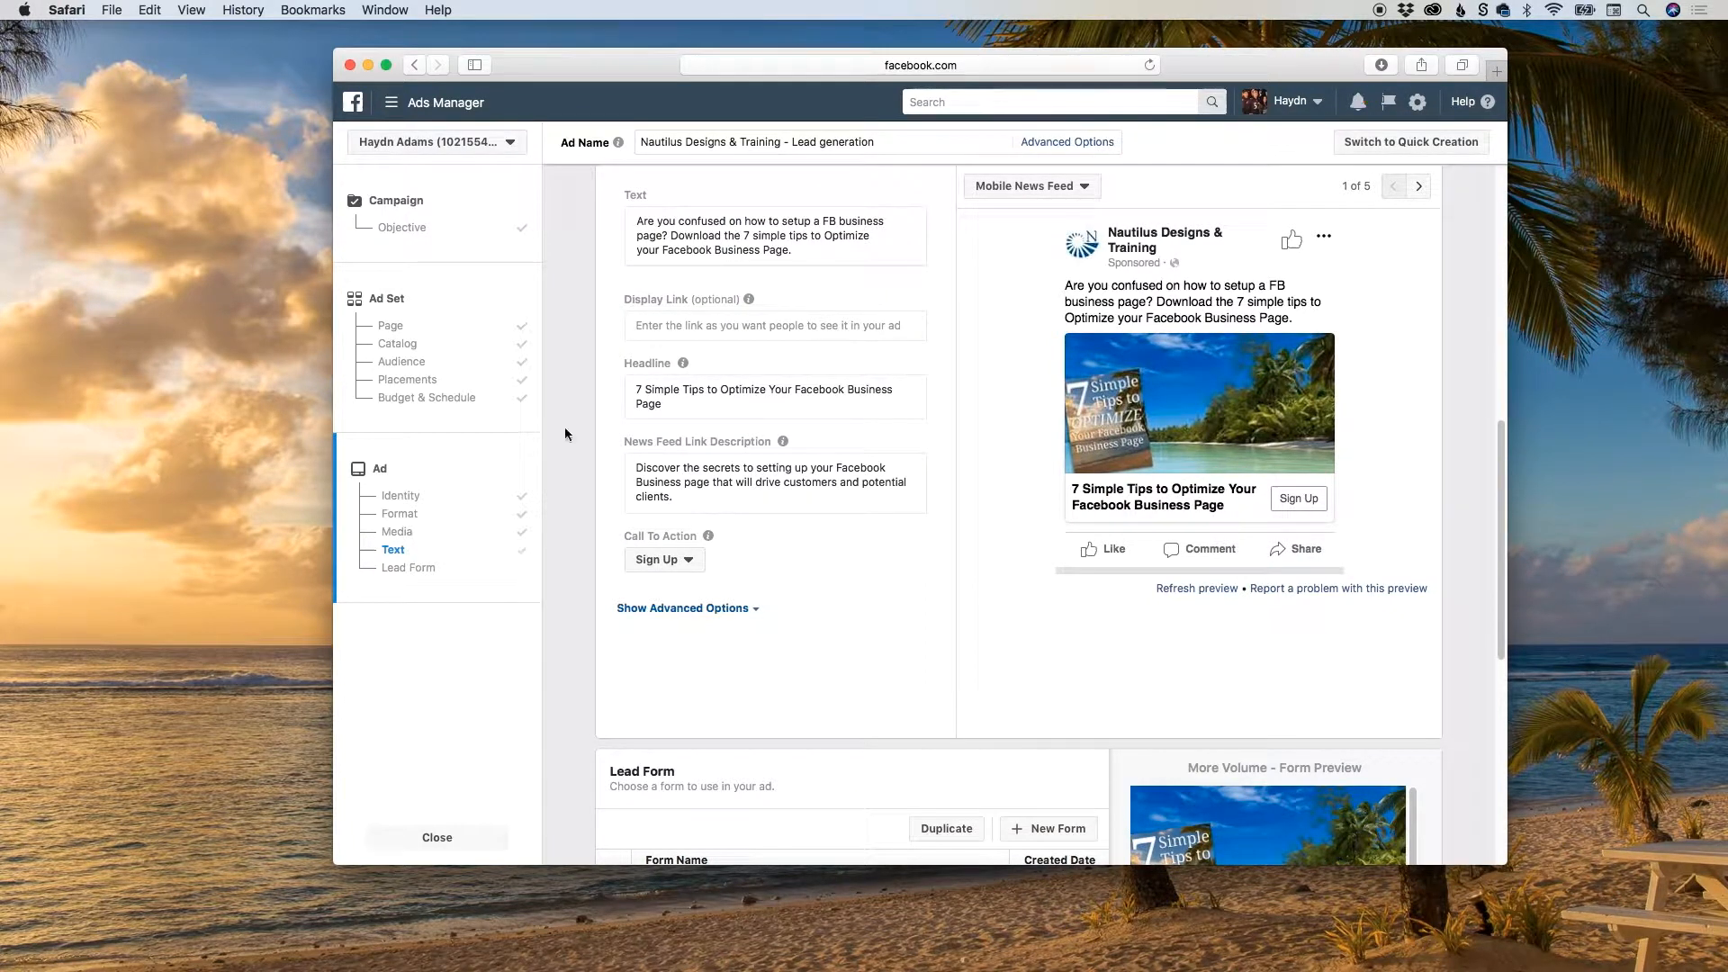
left_click(411, 569)
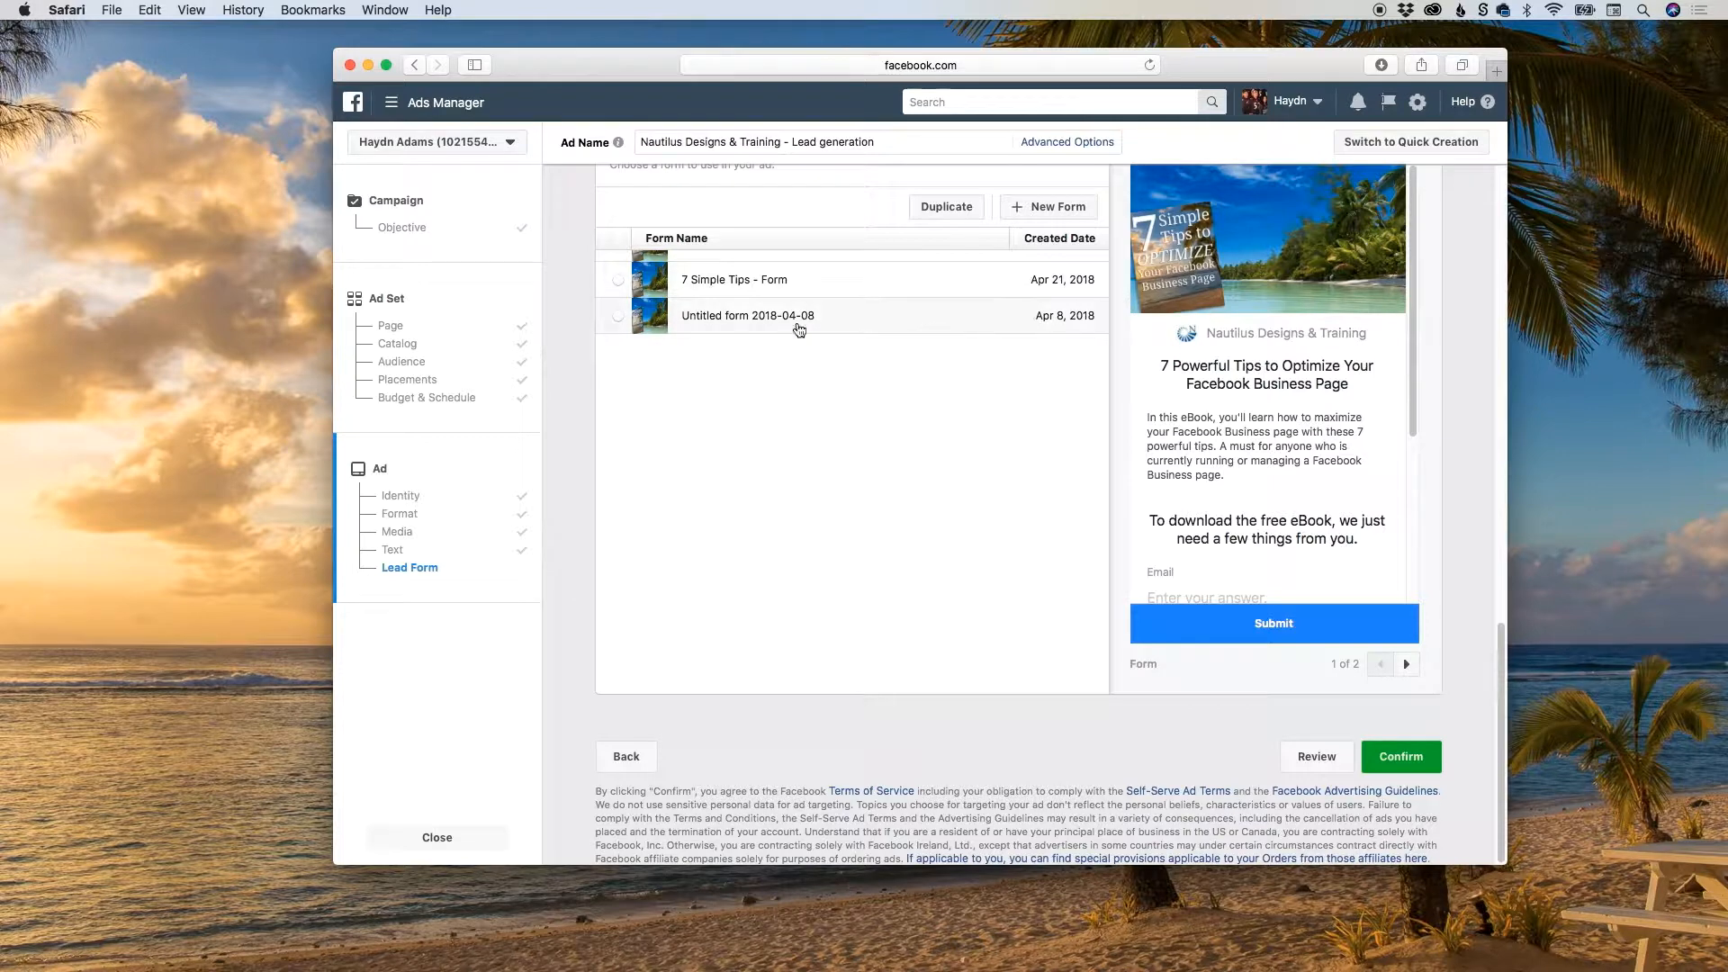
scroll(798, 328, "up", 2)
scroll(822, 339, "up", 2)
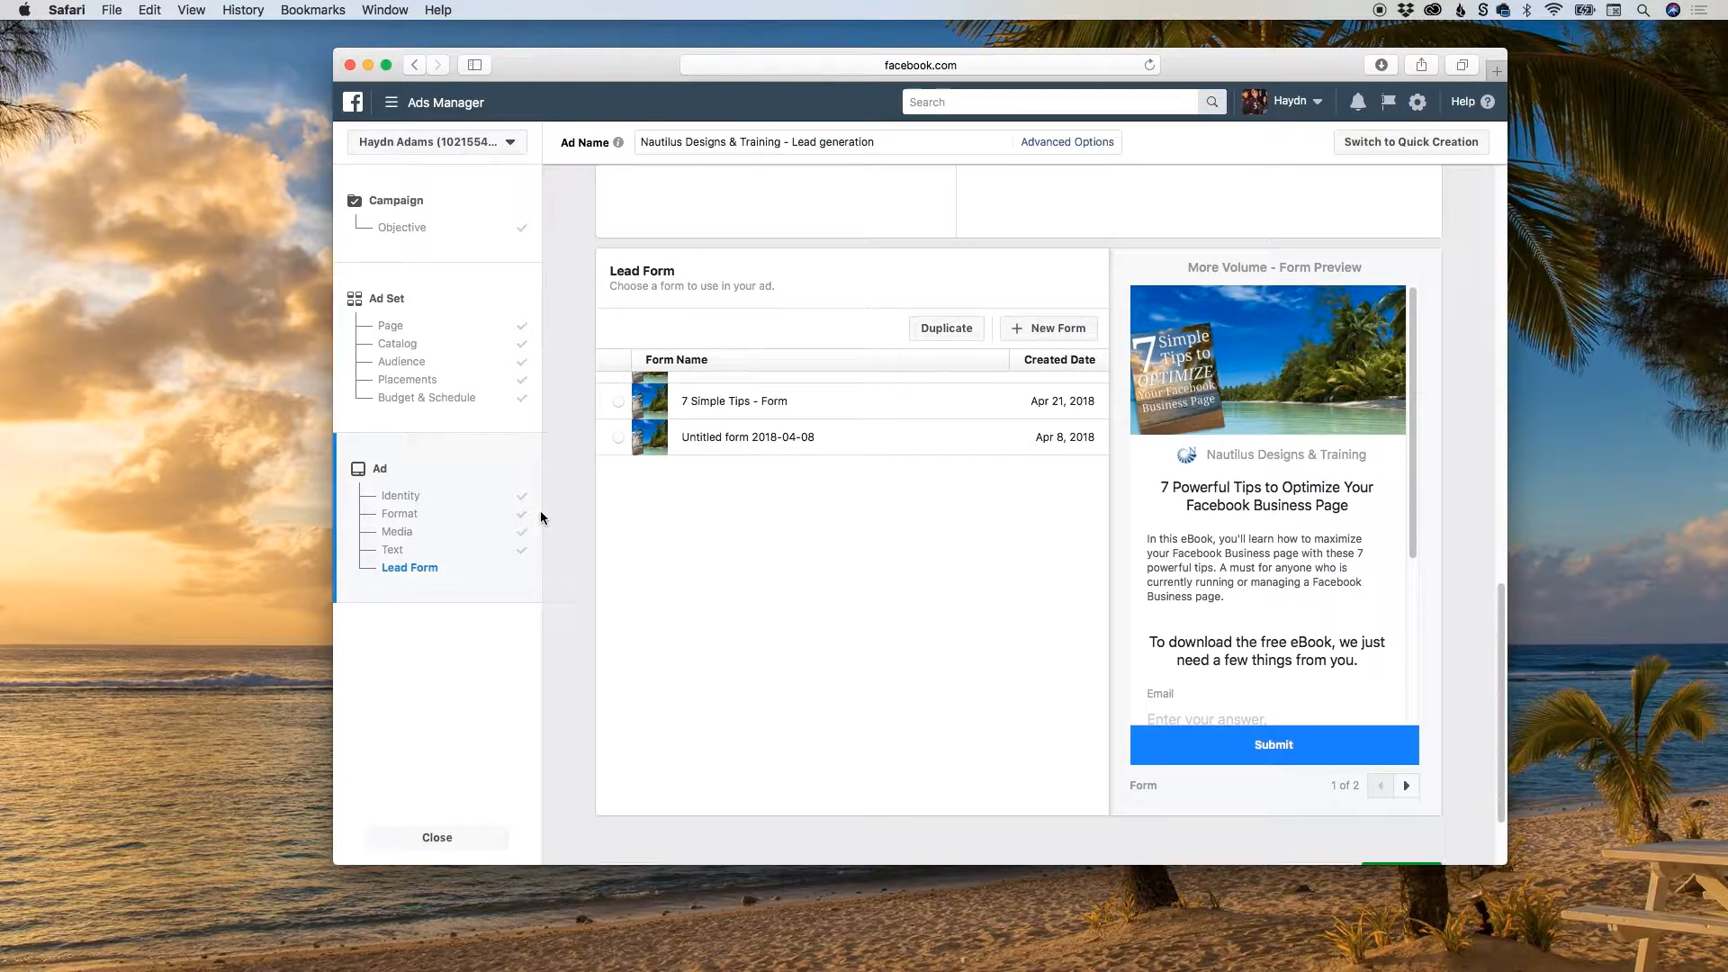
left_click(1045, 335)
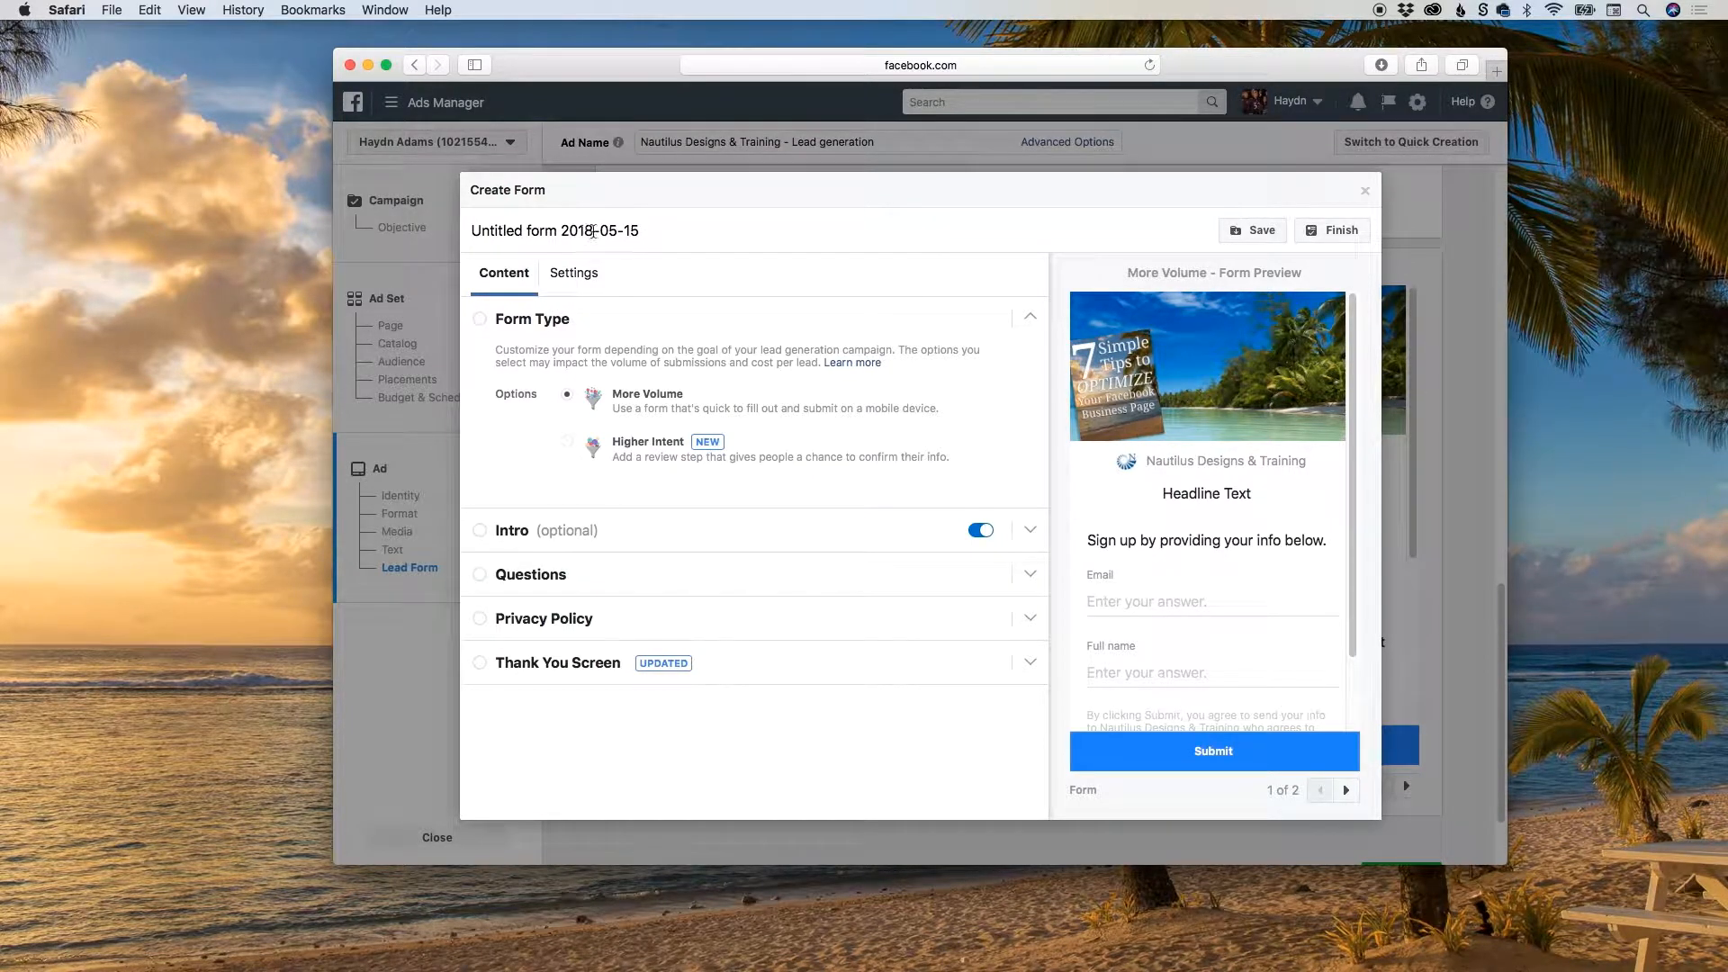
Name the new form "7 Simple Tips to Optimize - Lead Form" and save it as a draft.
triple_click(594, 231)
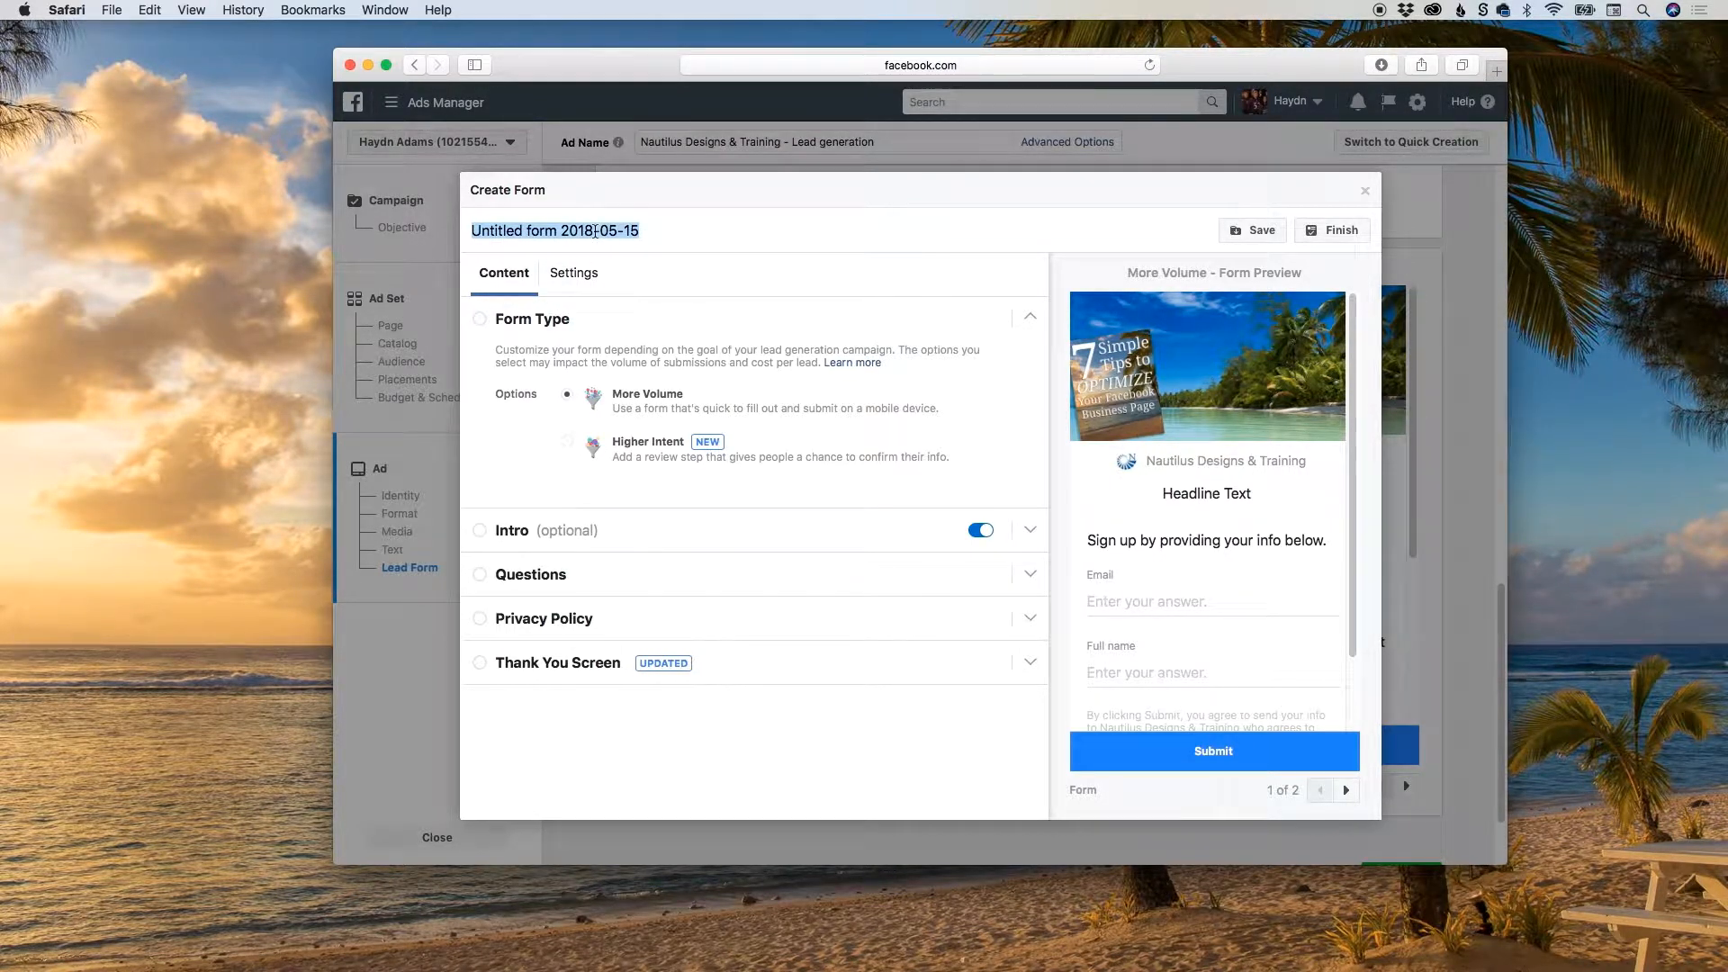
type("Ma")
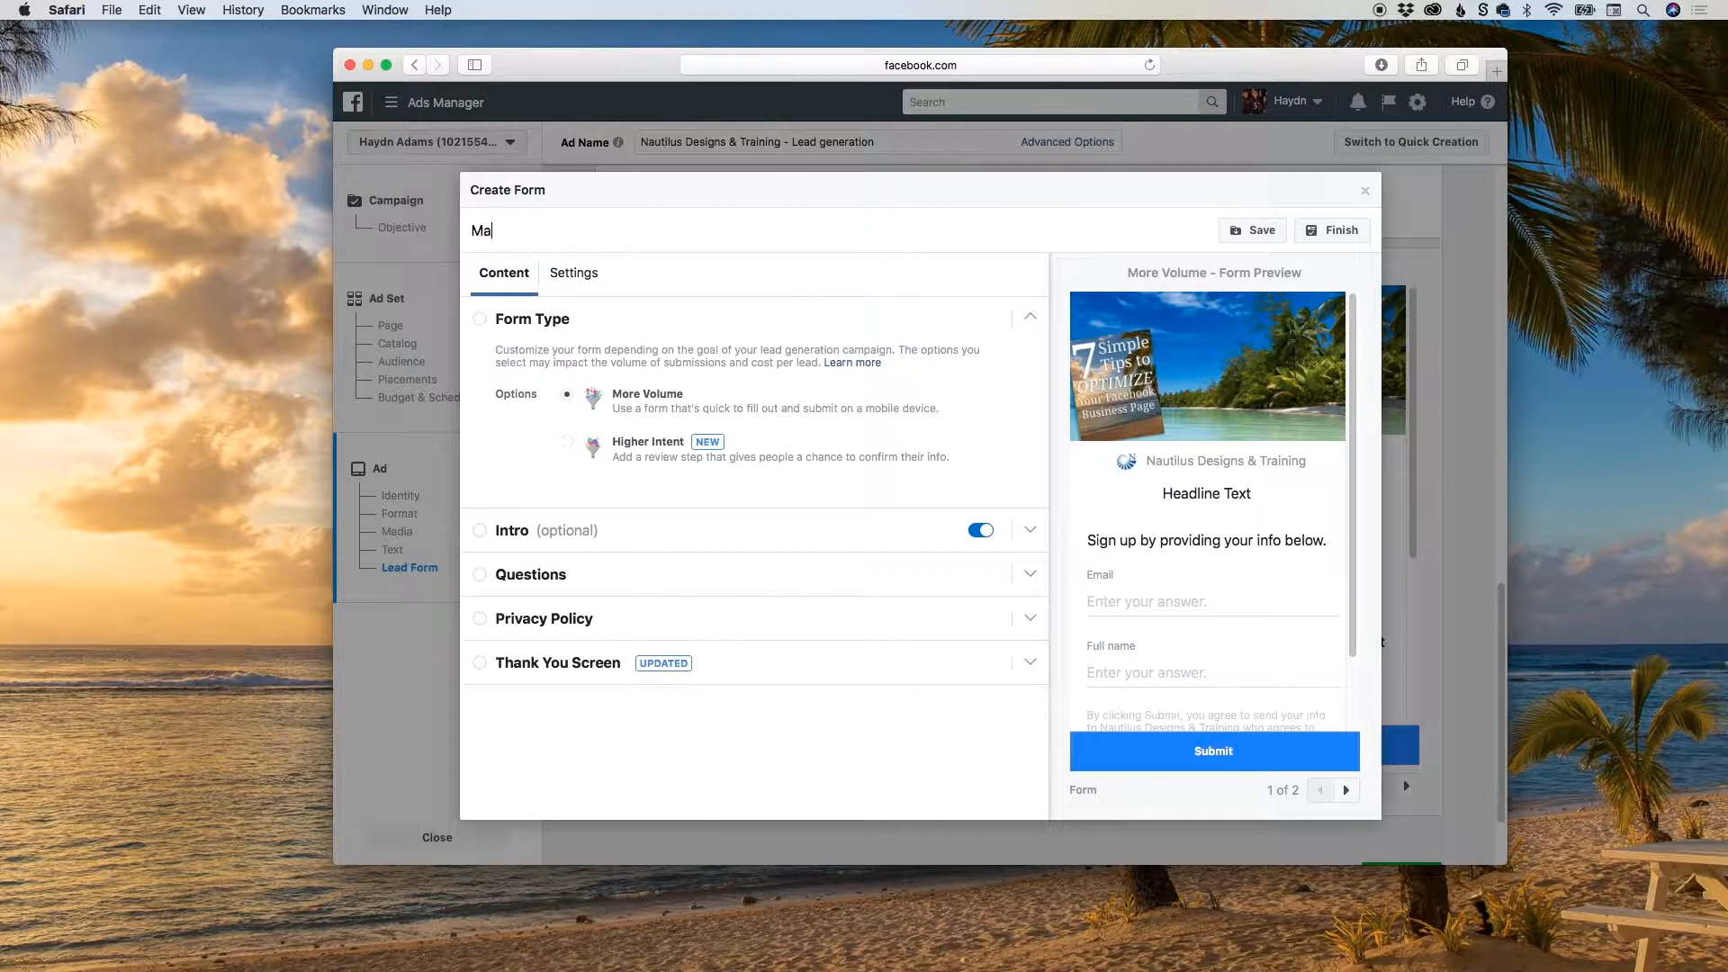
type("y 20-24")
key("super+a")
type("7")
key("BackSpace")
type("7 Si")
type("mple")
type("to I")
type("Optimize ")
type("- L")
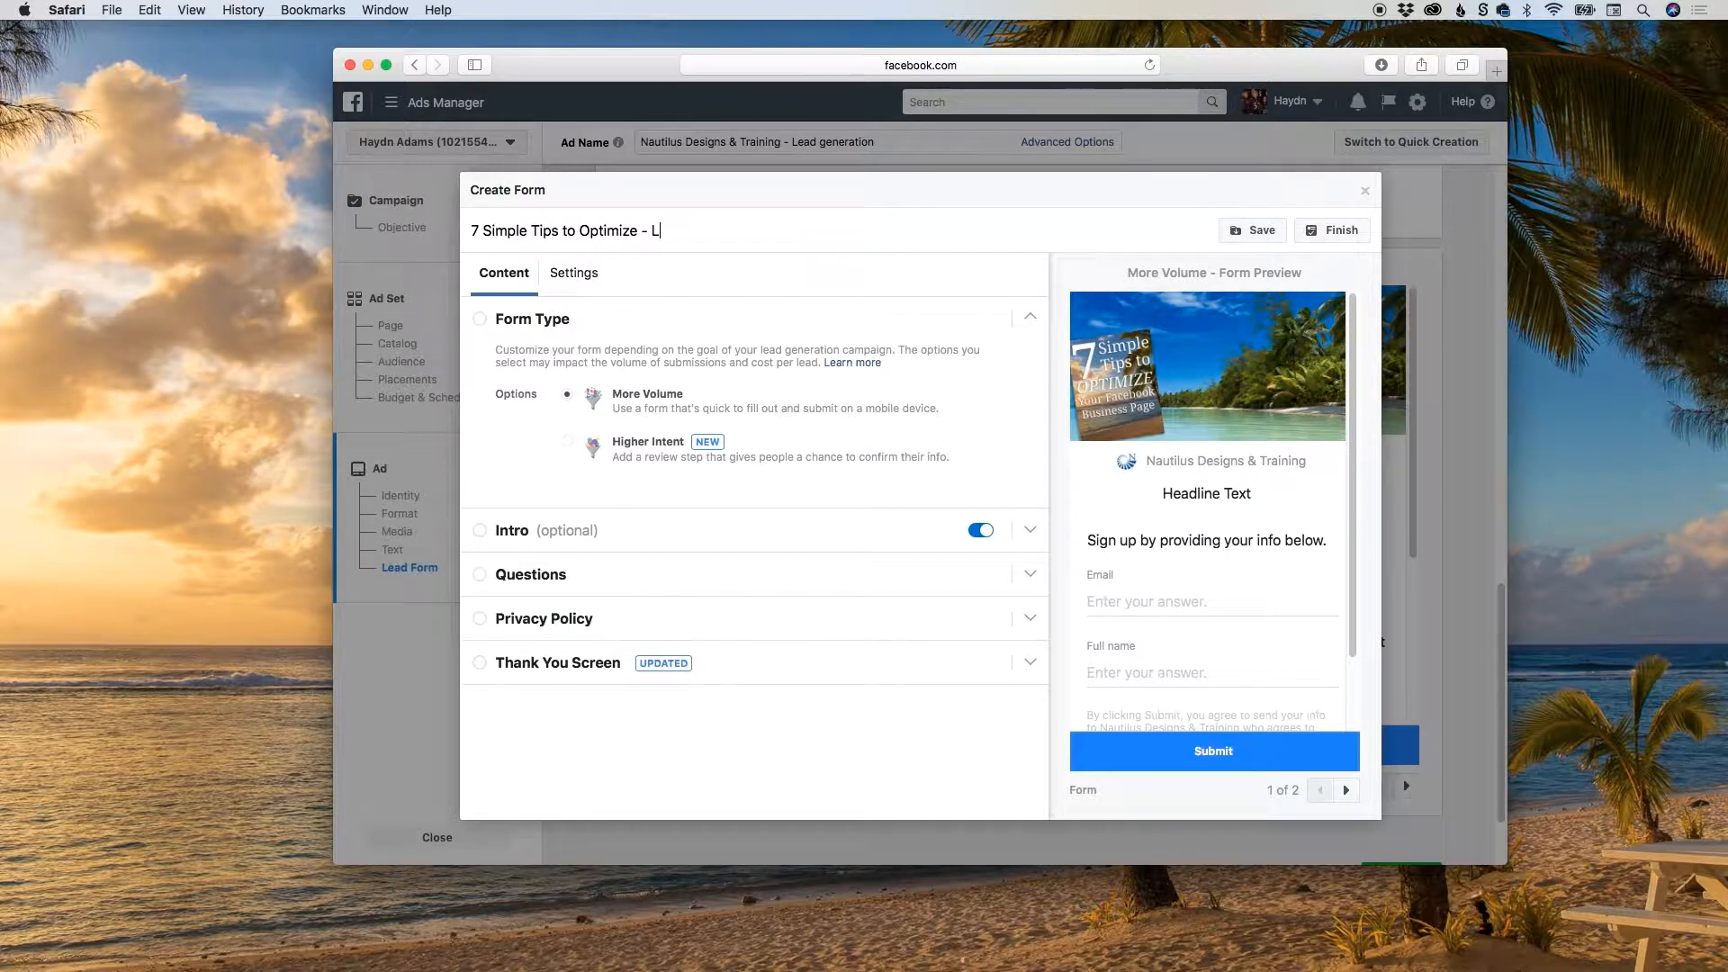
type("ead Form")
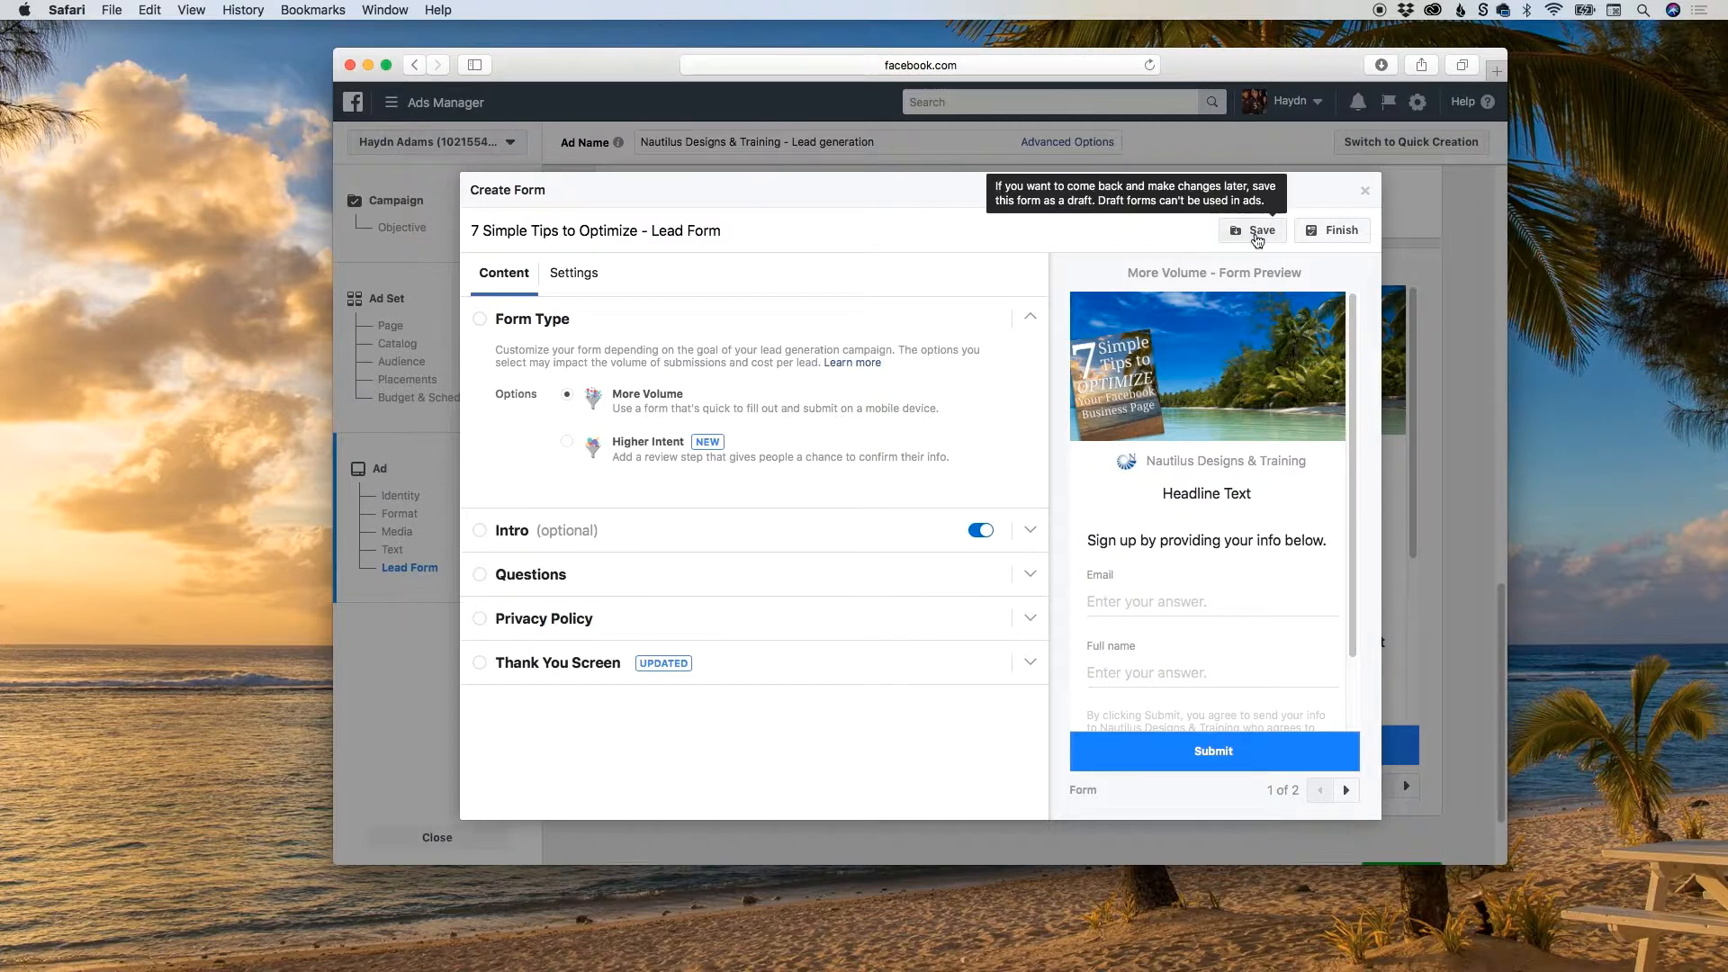
left_click(1257, 234)
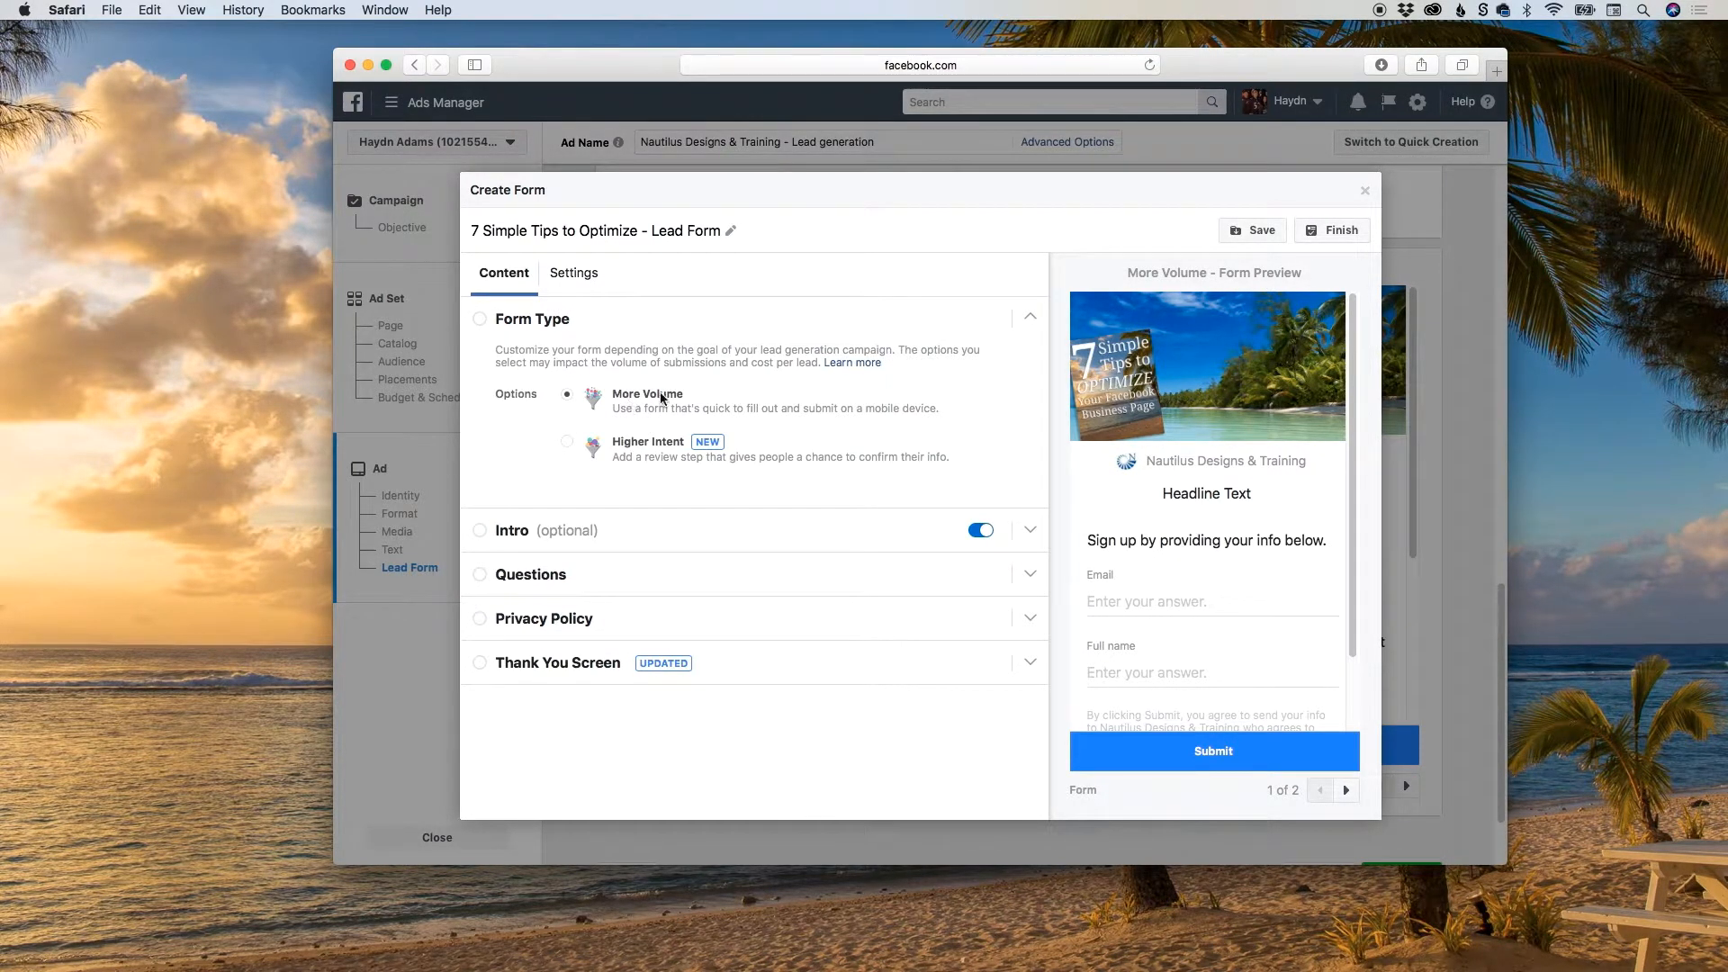
Try the Higher Intent form type to see its extra review screen, and set the type back to More Volume.
left_click(666, 445)
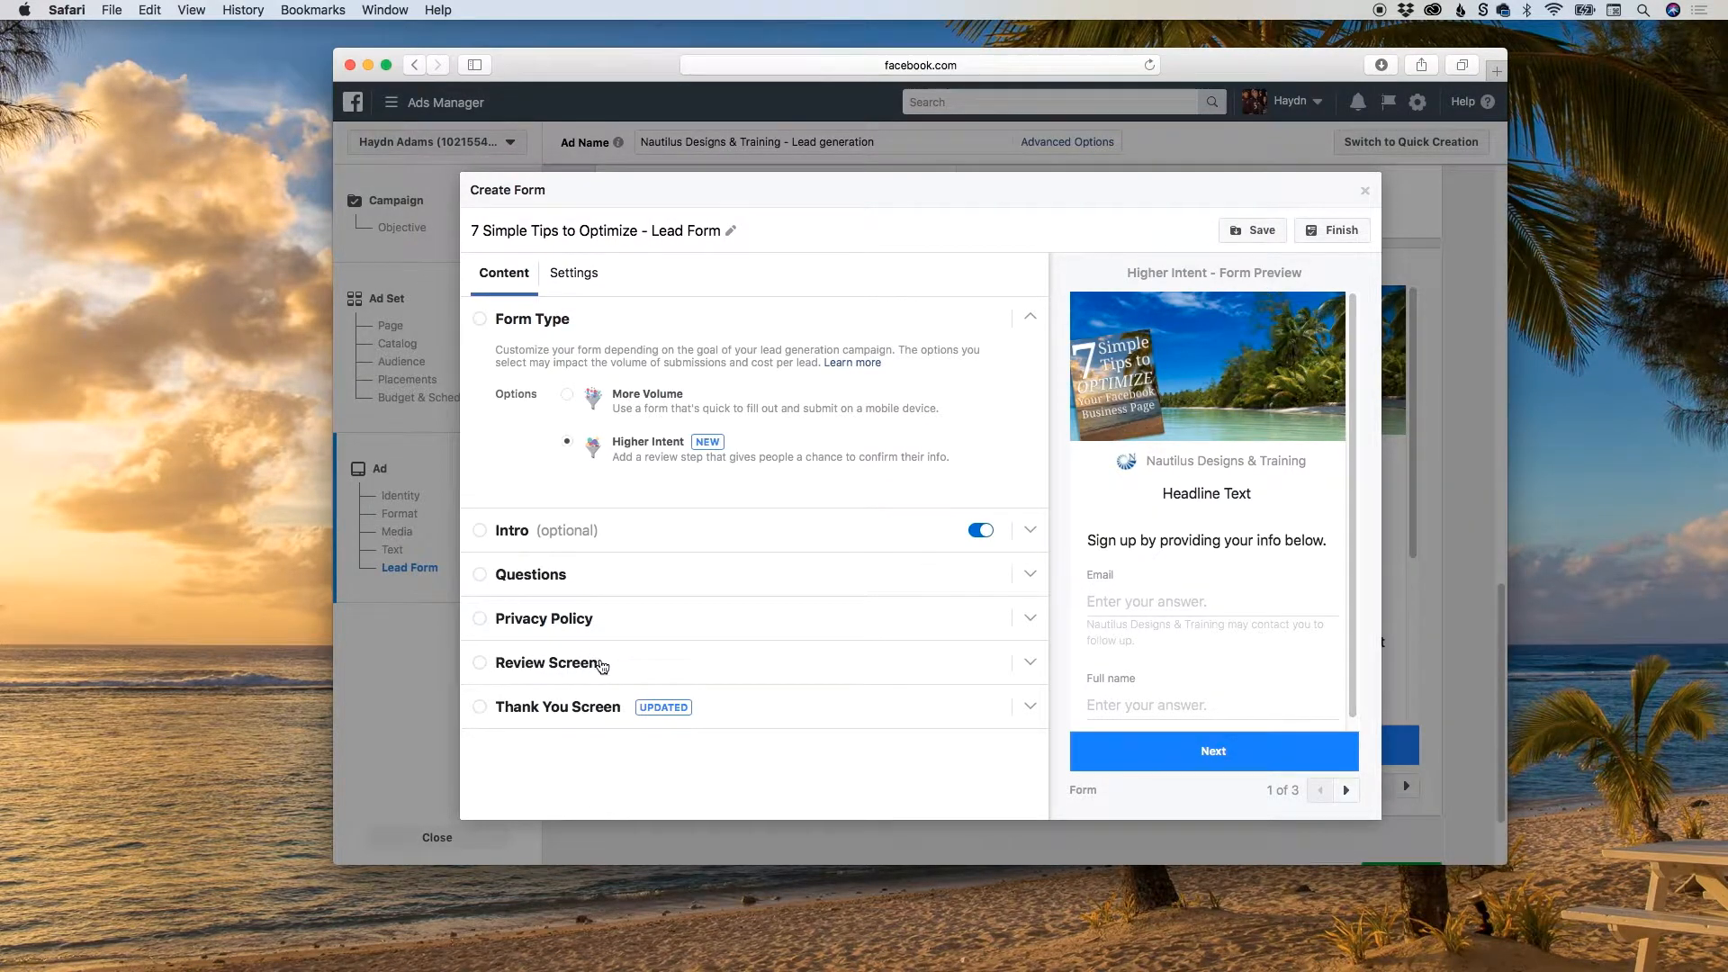
left_click(628, 398)
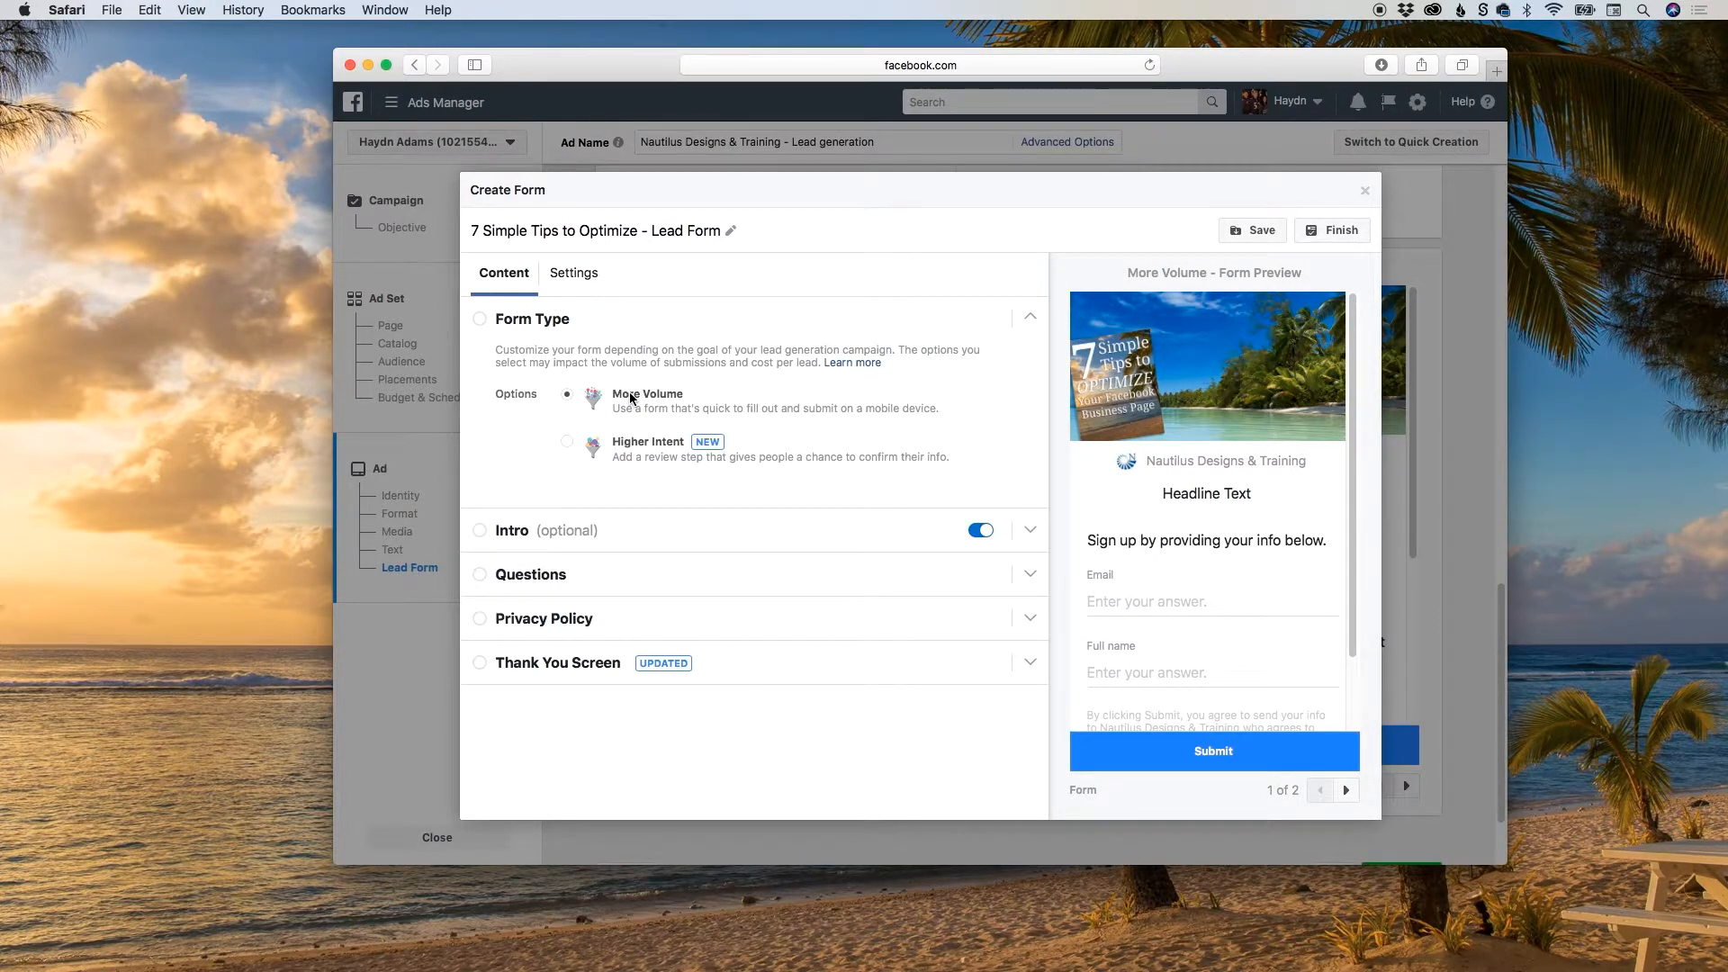
Set the form intro's headline to "7 Simple Tips to Optimize Your Facebook Business Page eBook".
left_click(528, 534)
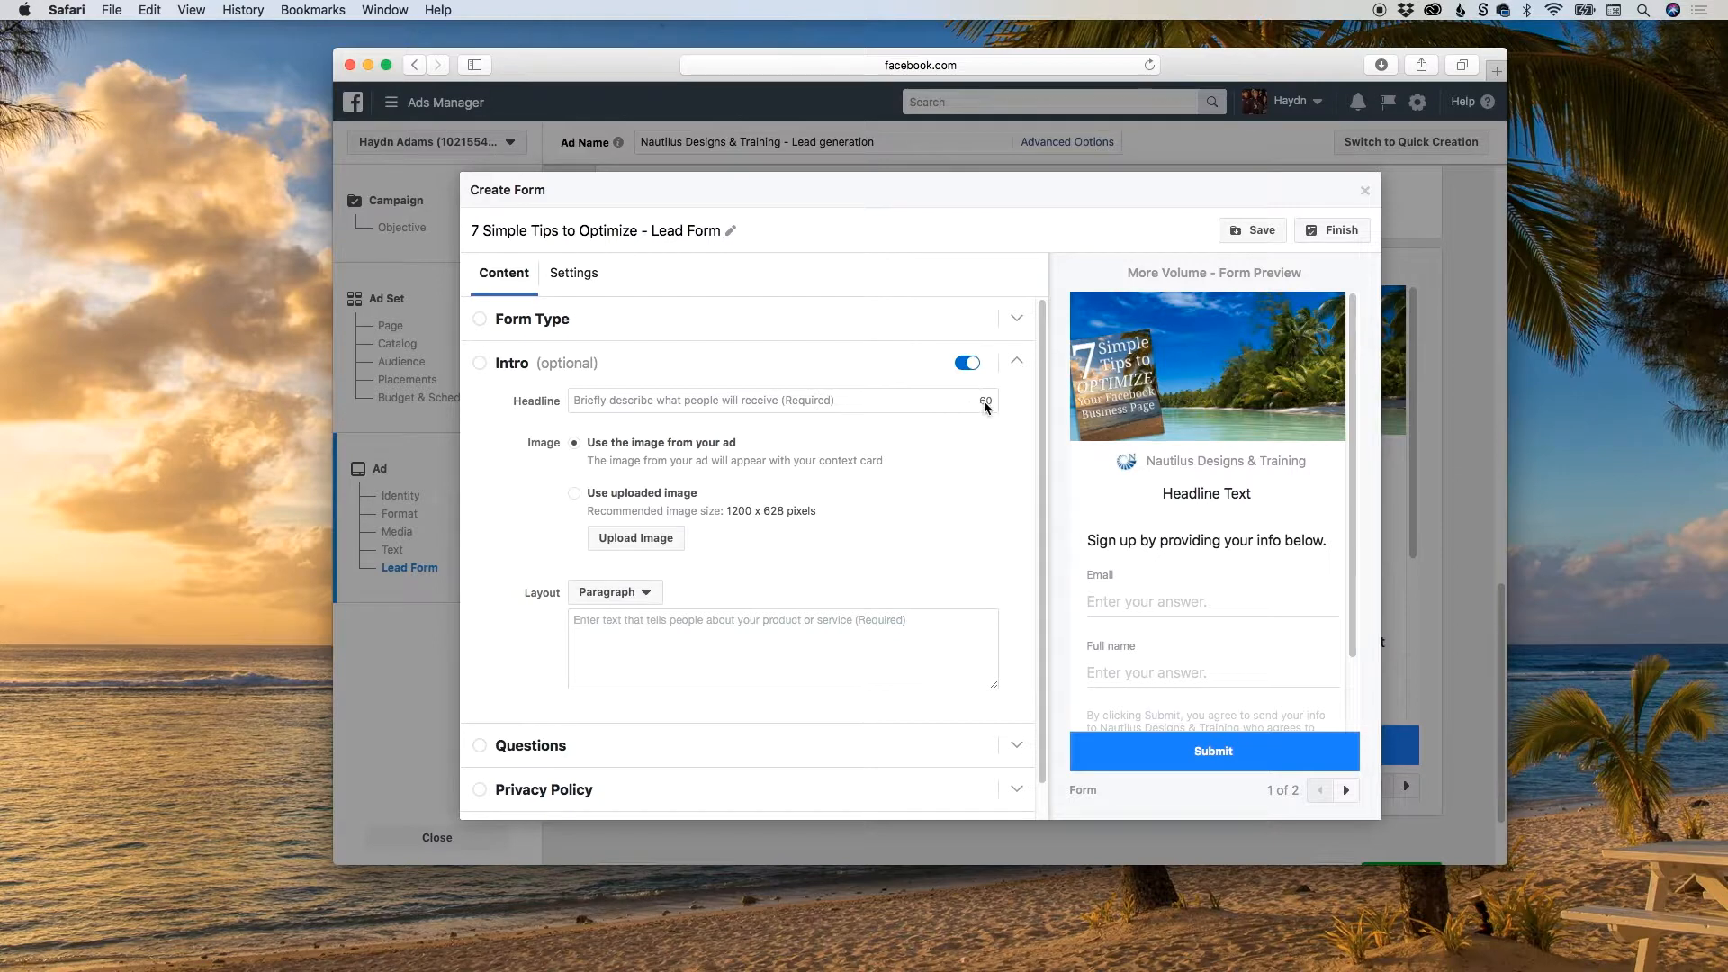
left_click(847, 399)
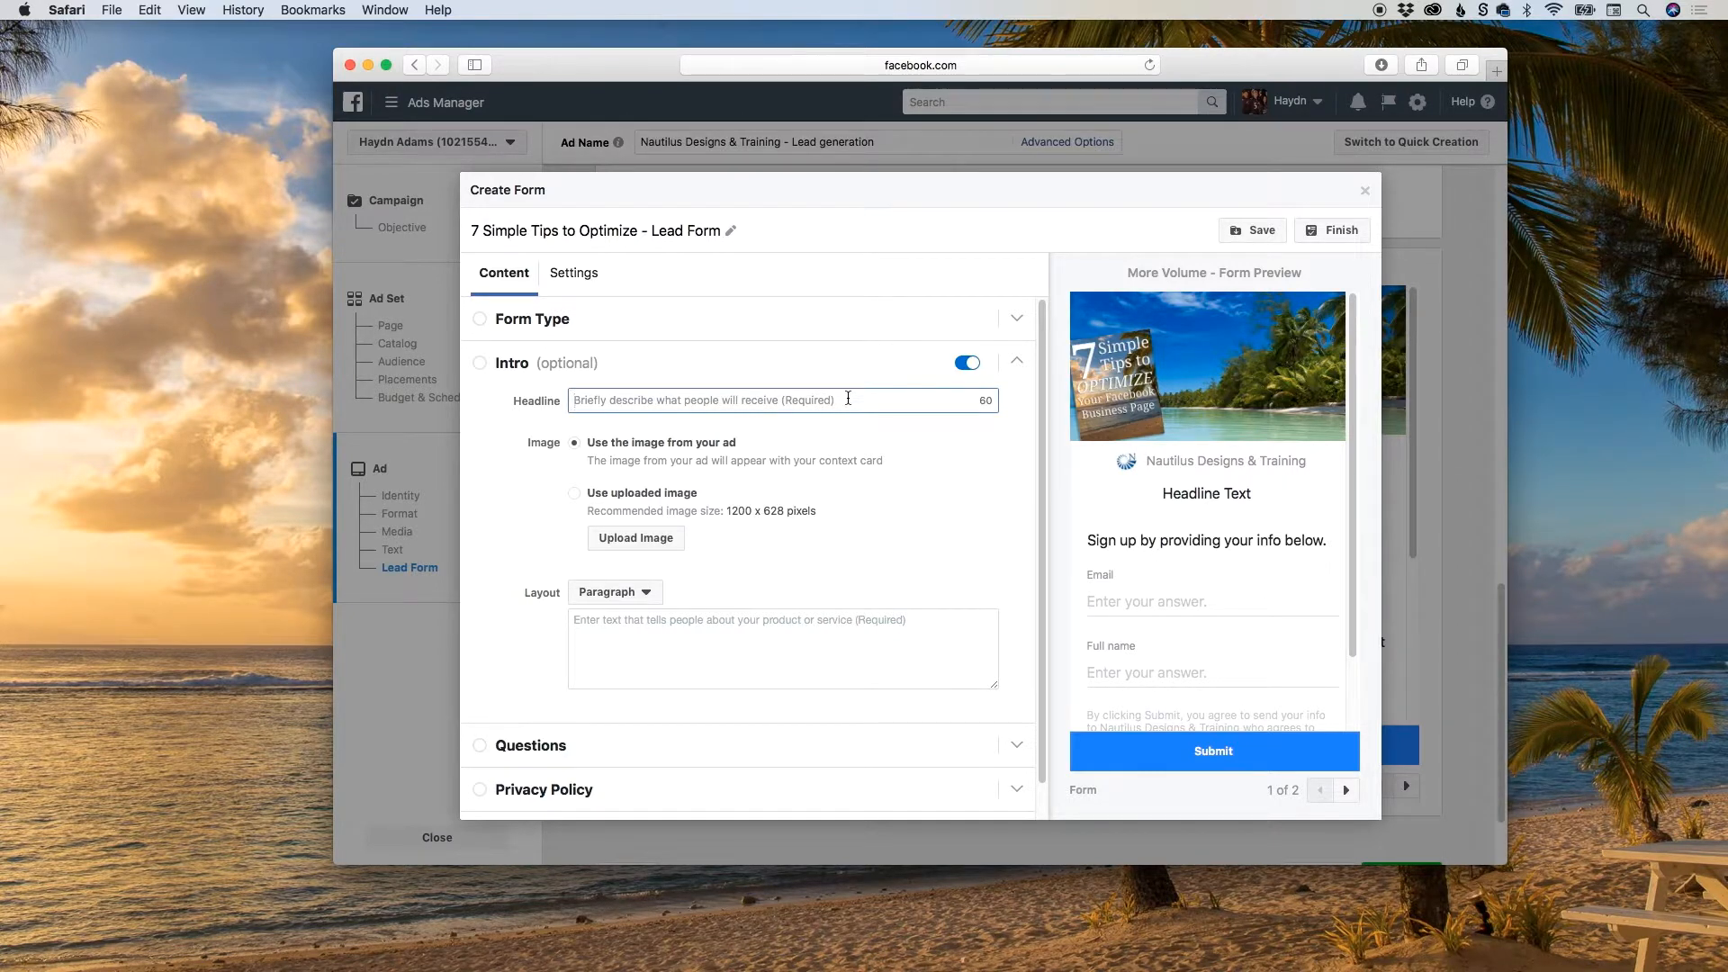
type("7 Simpl")
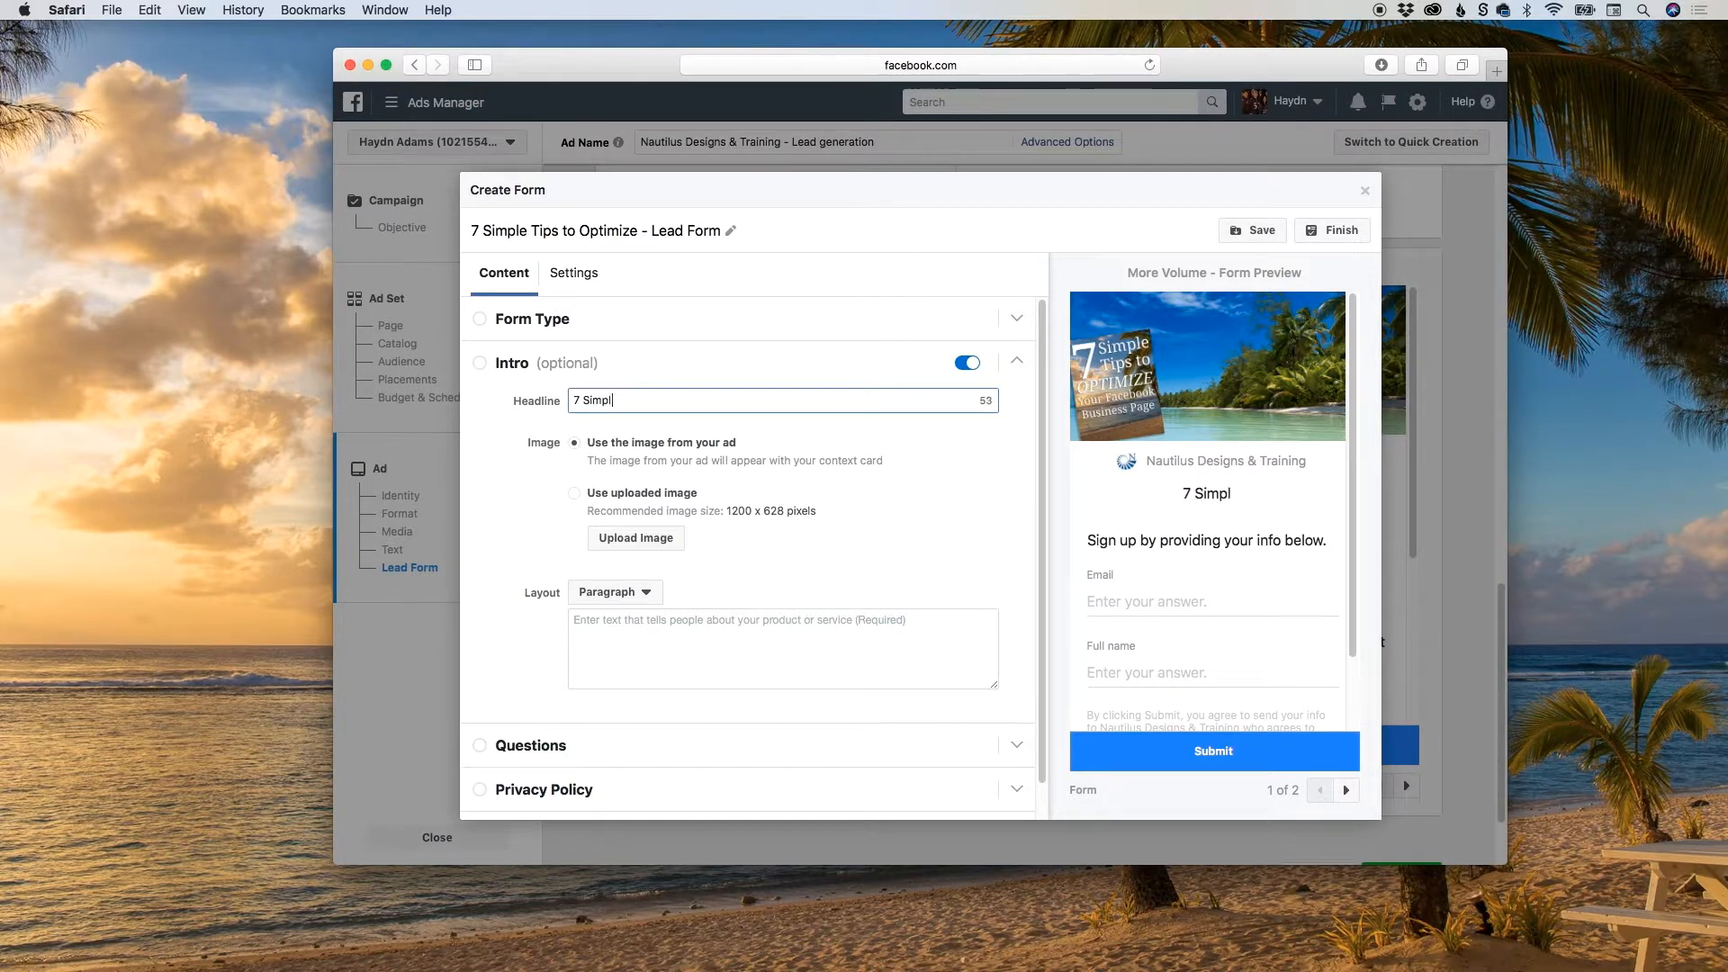
type("e Tips to Optimize ")
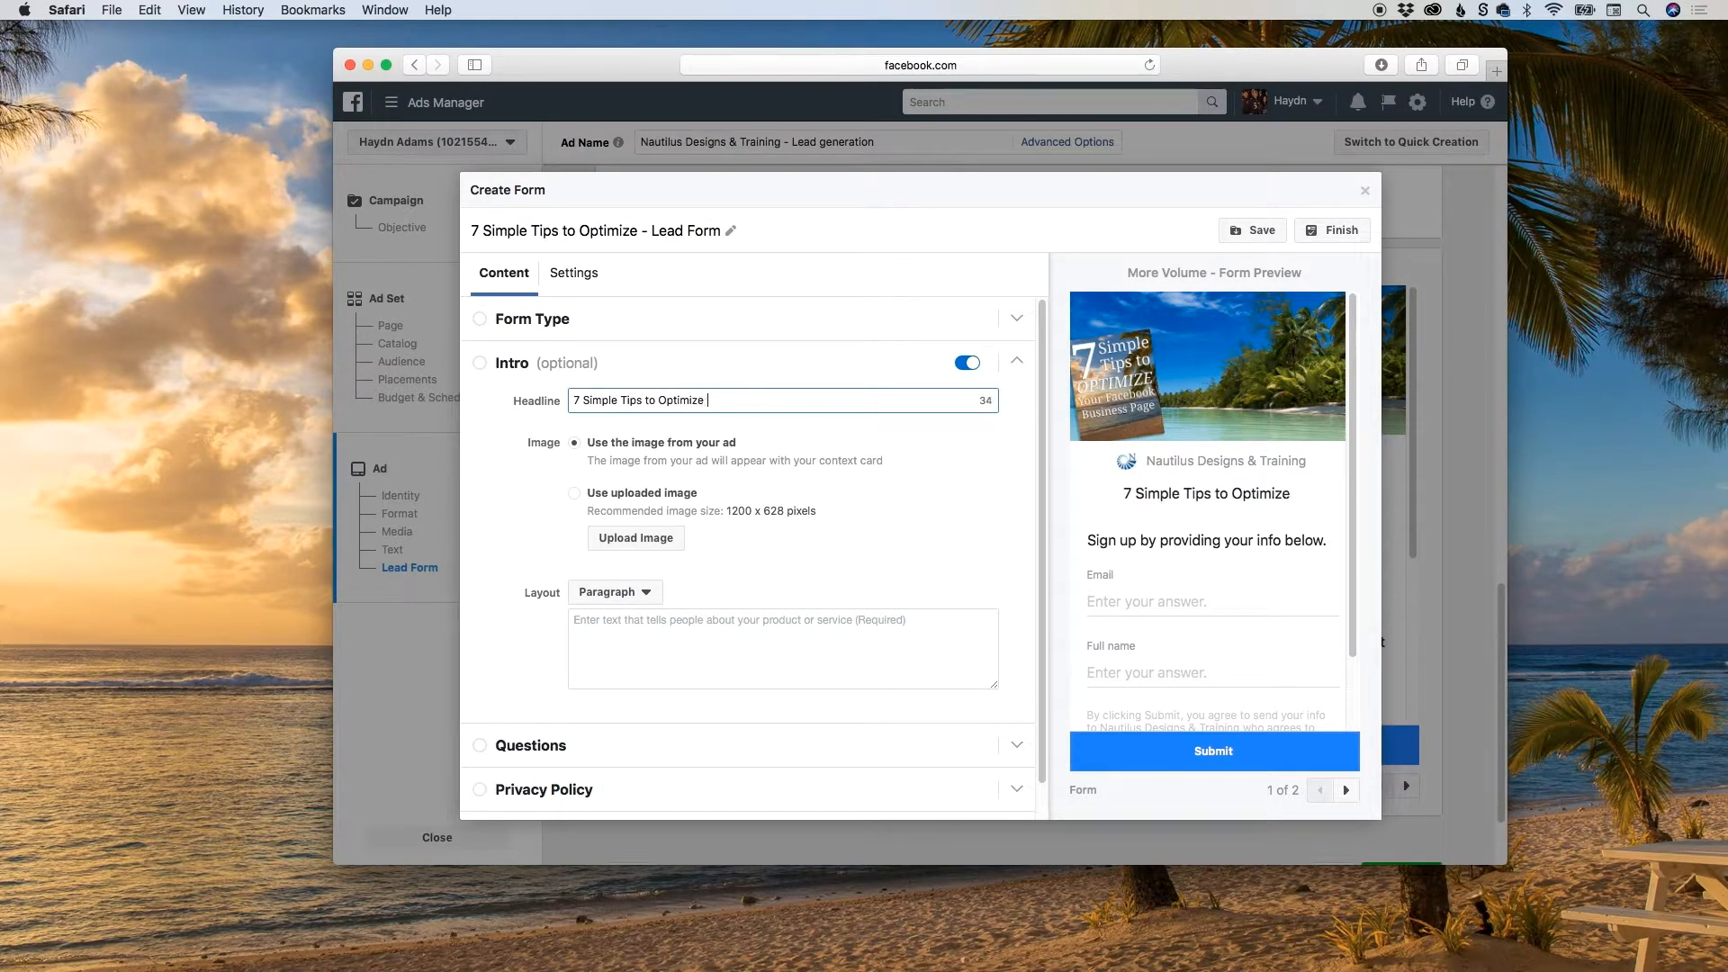
type("Your Facebook ")
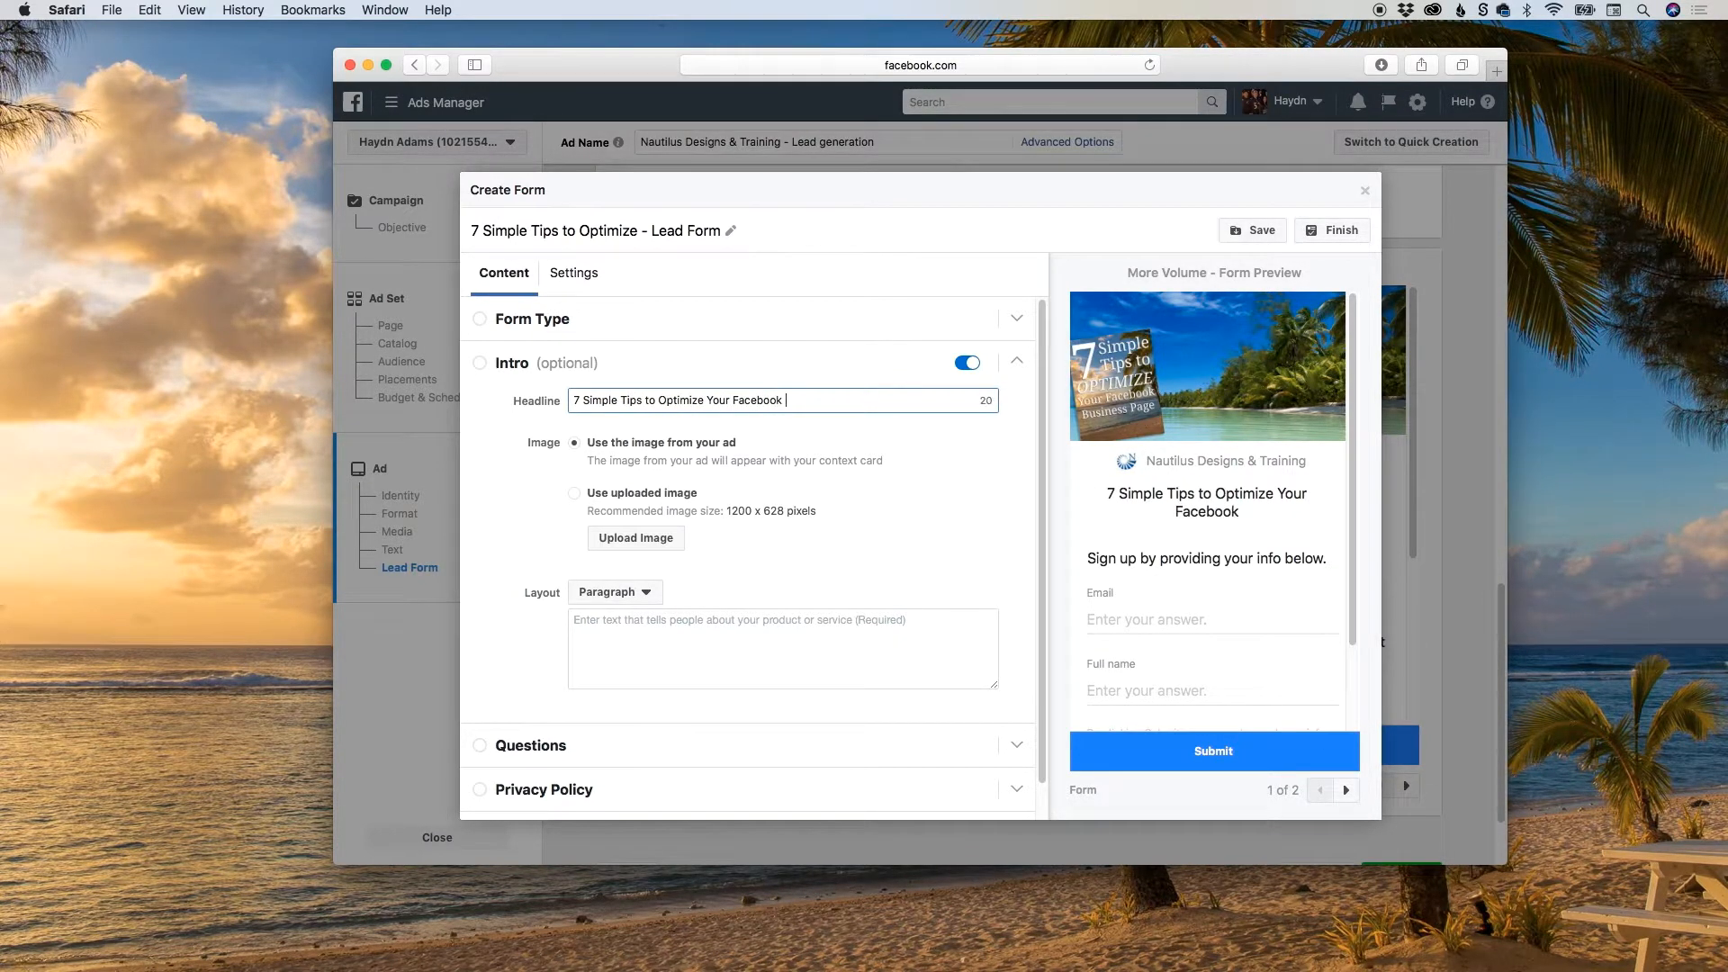
type("Business Pag")
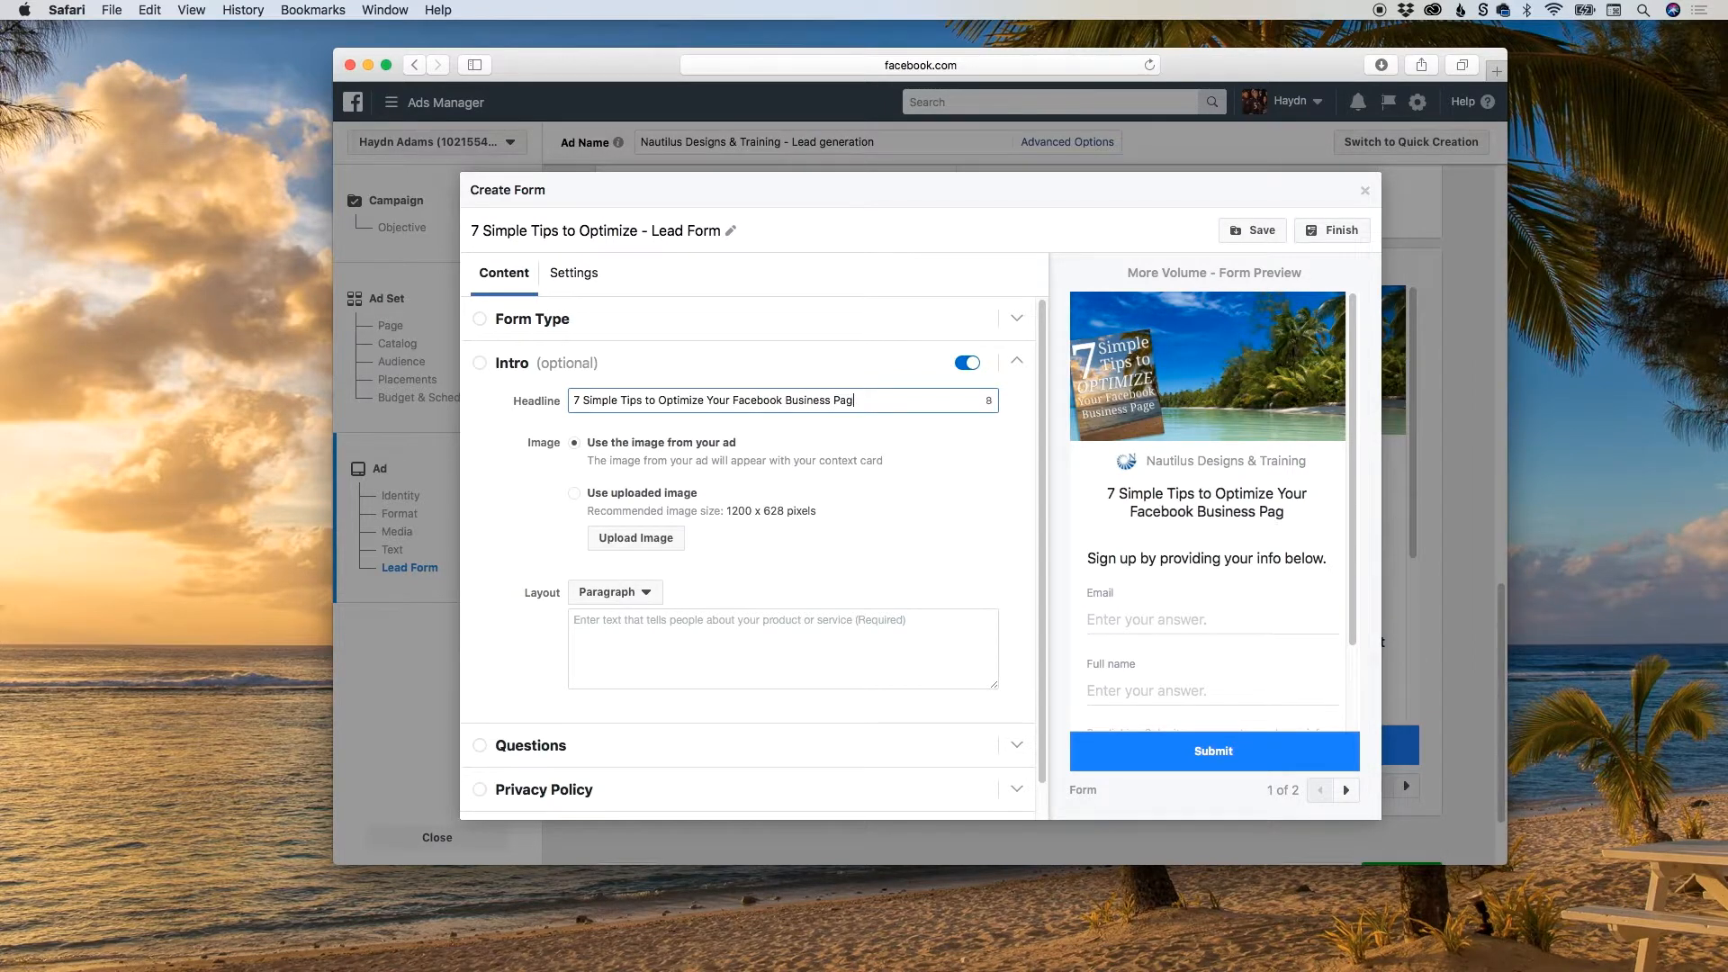
type("e eBoo")
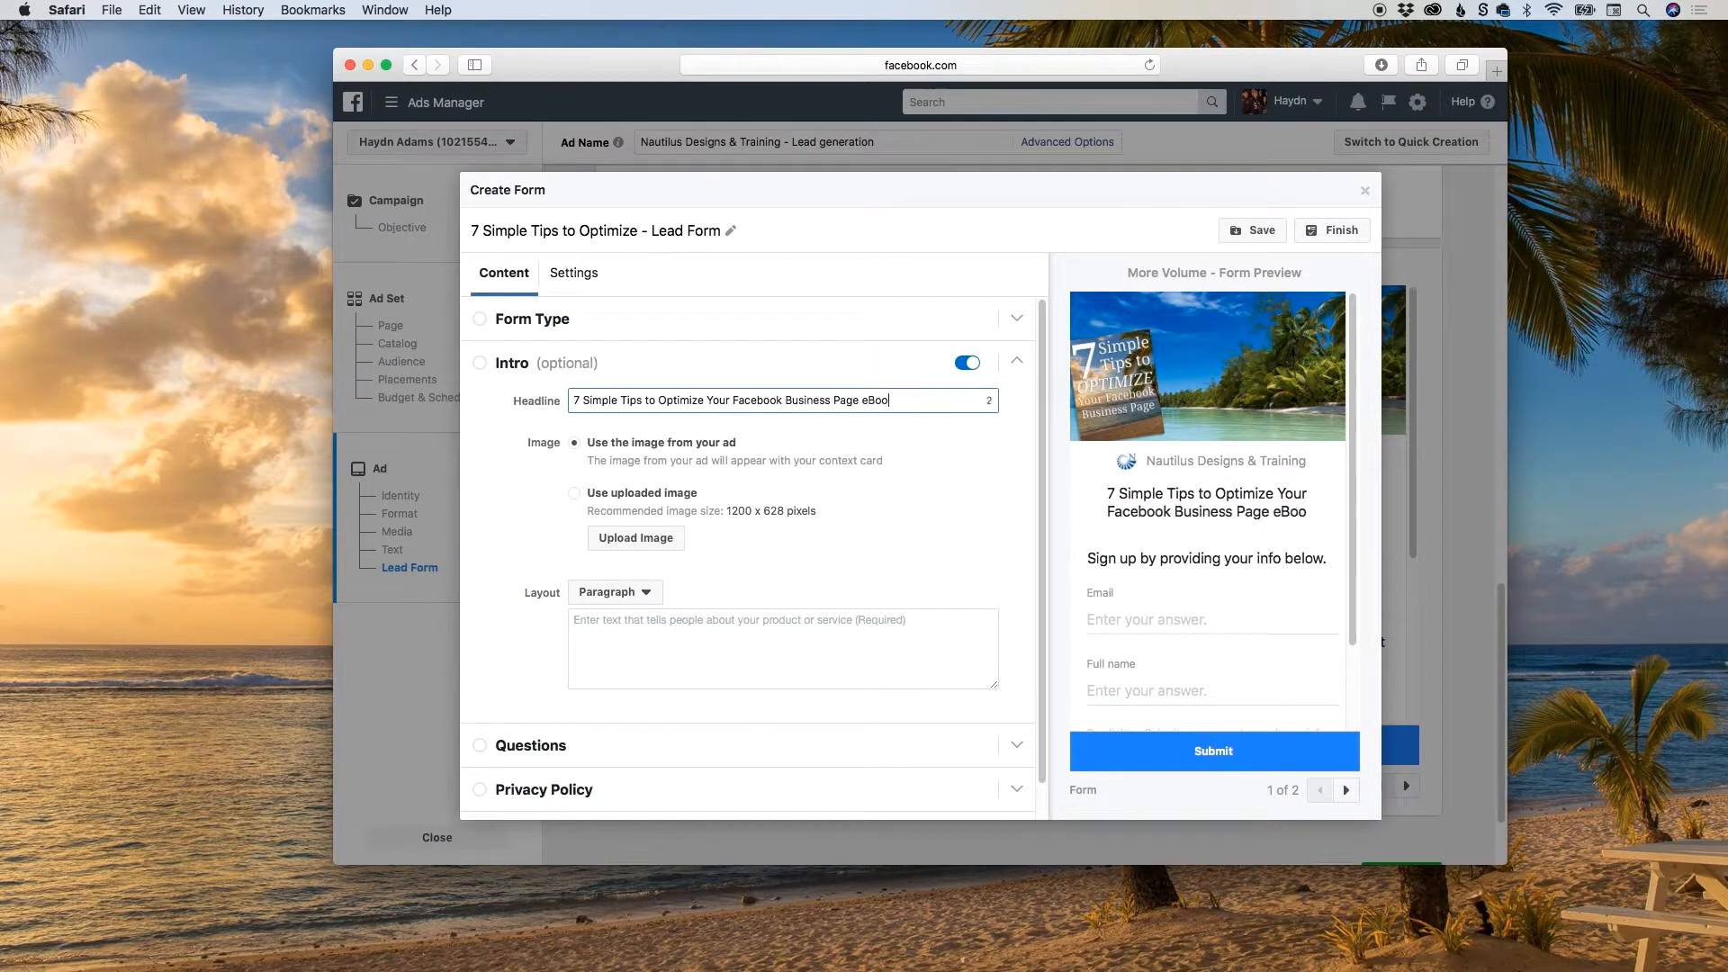
type("k")
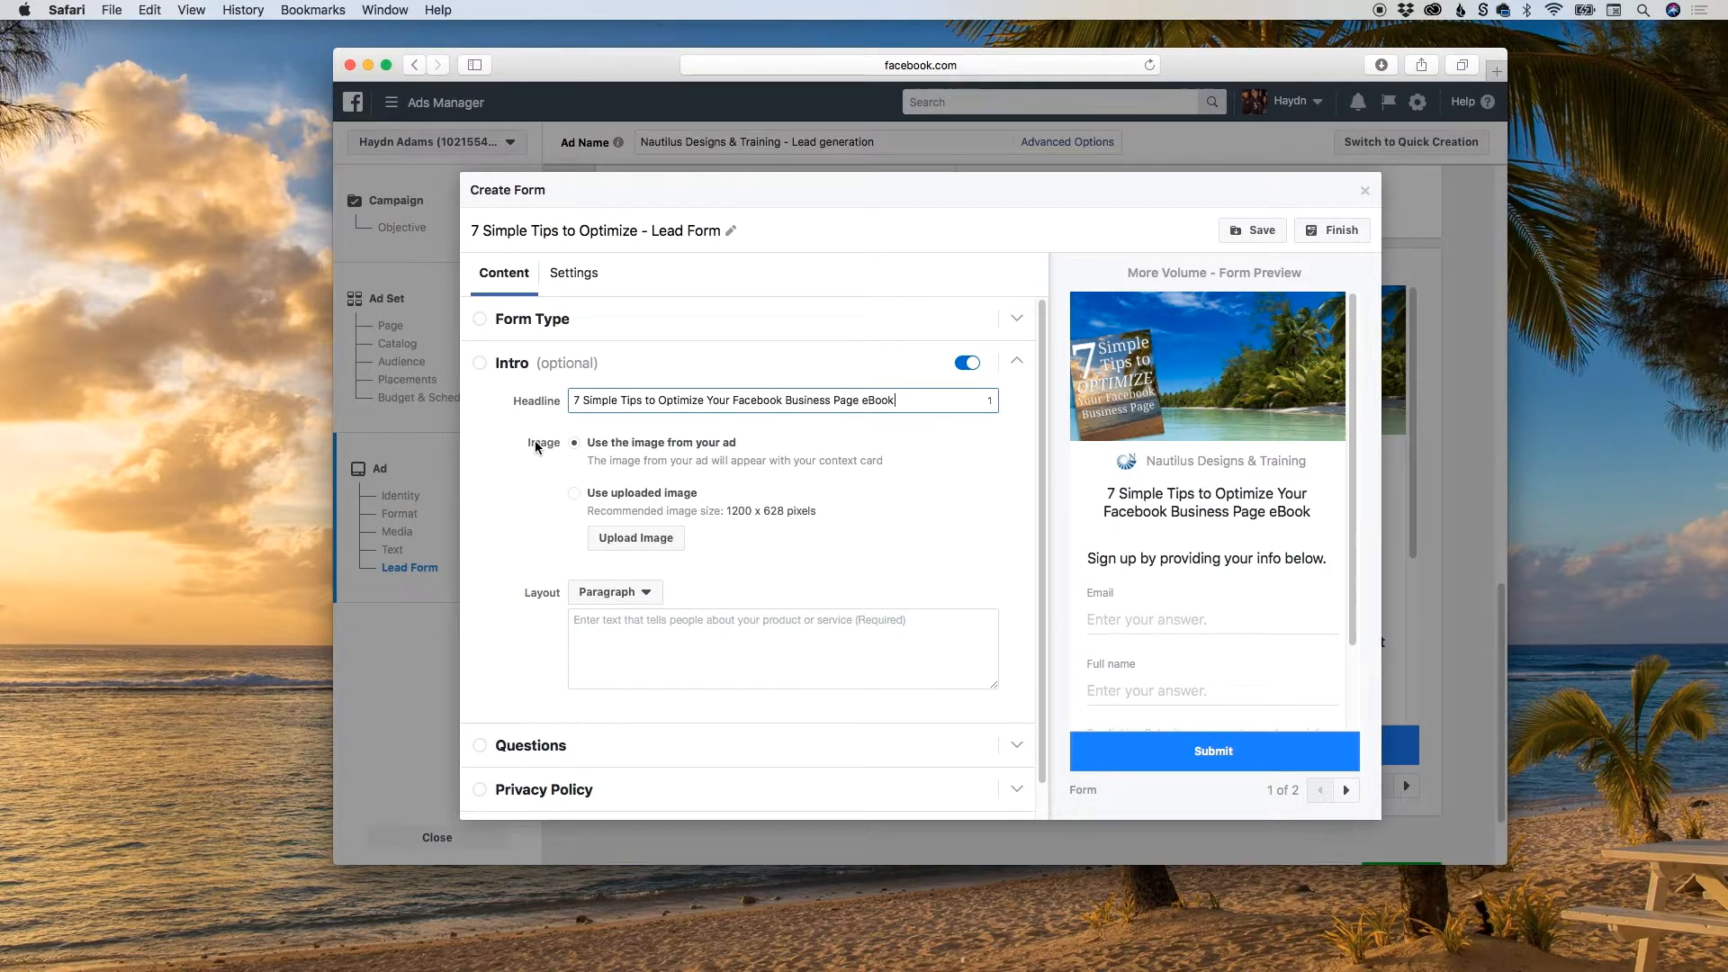
left_click(796, 441)
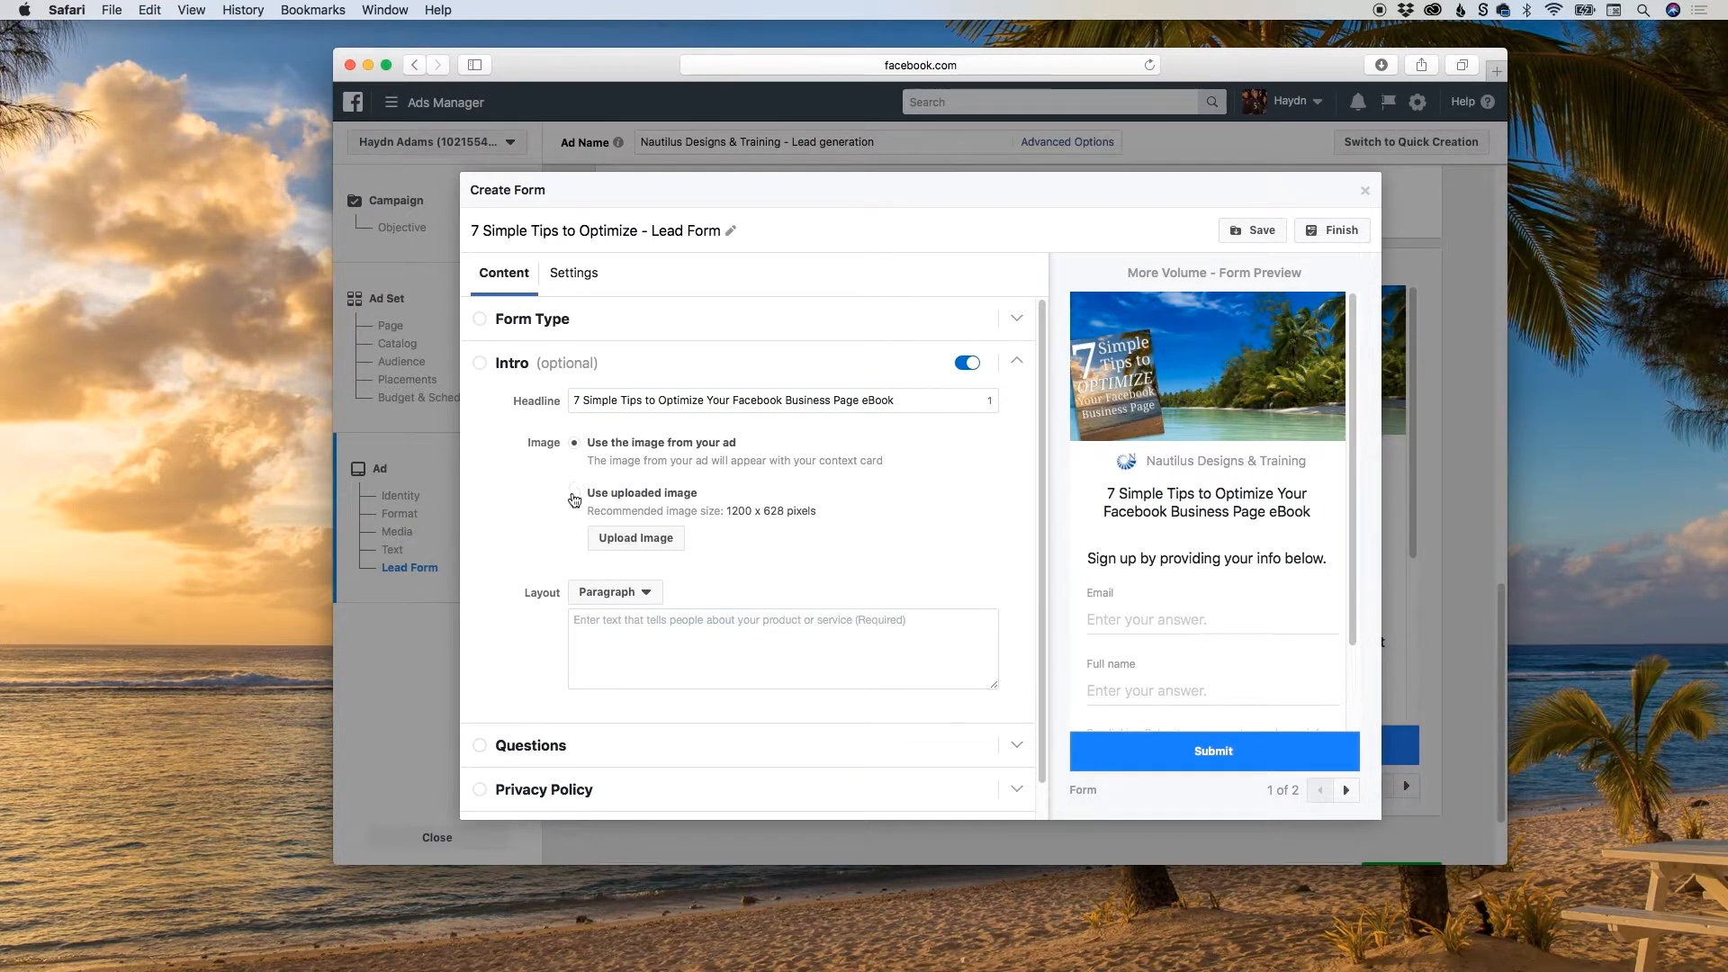
Enter the intro paragraph "You will receive this helpful PDF of the 7 tips to an effective FB business page.".
scroll(554, 501, "down", 1)
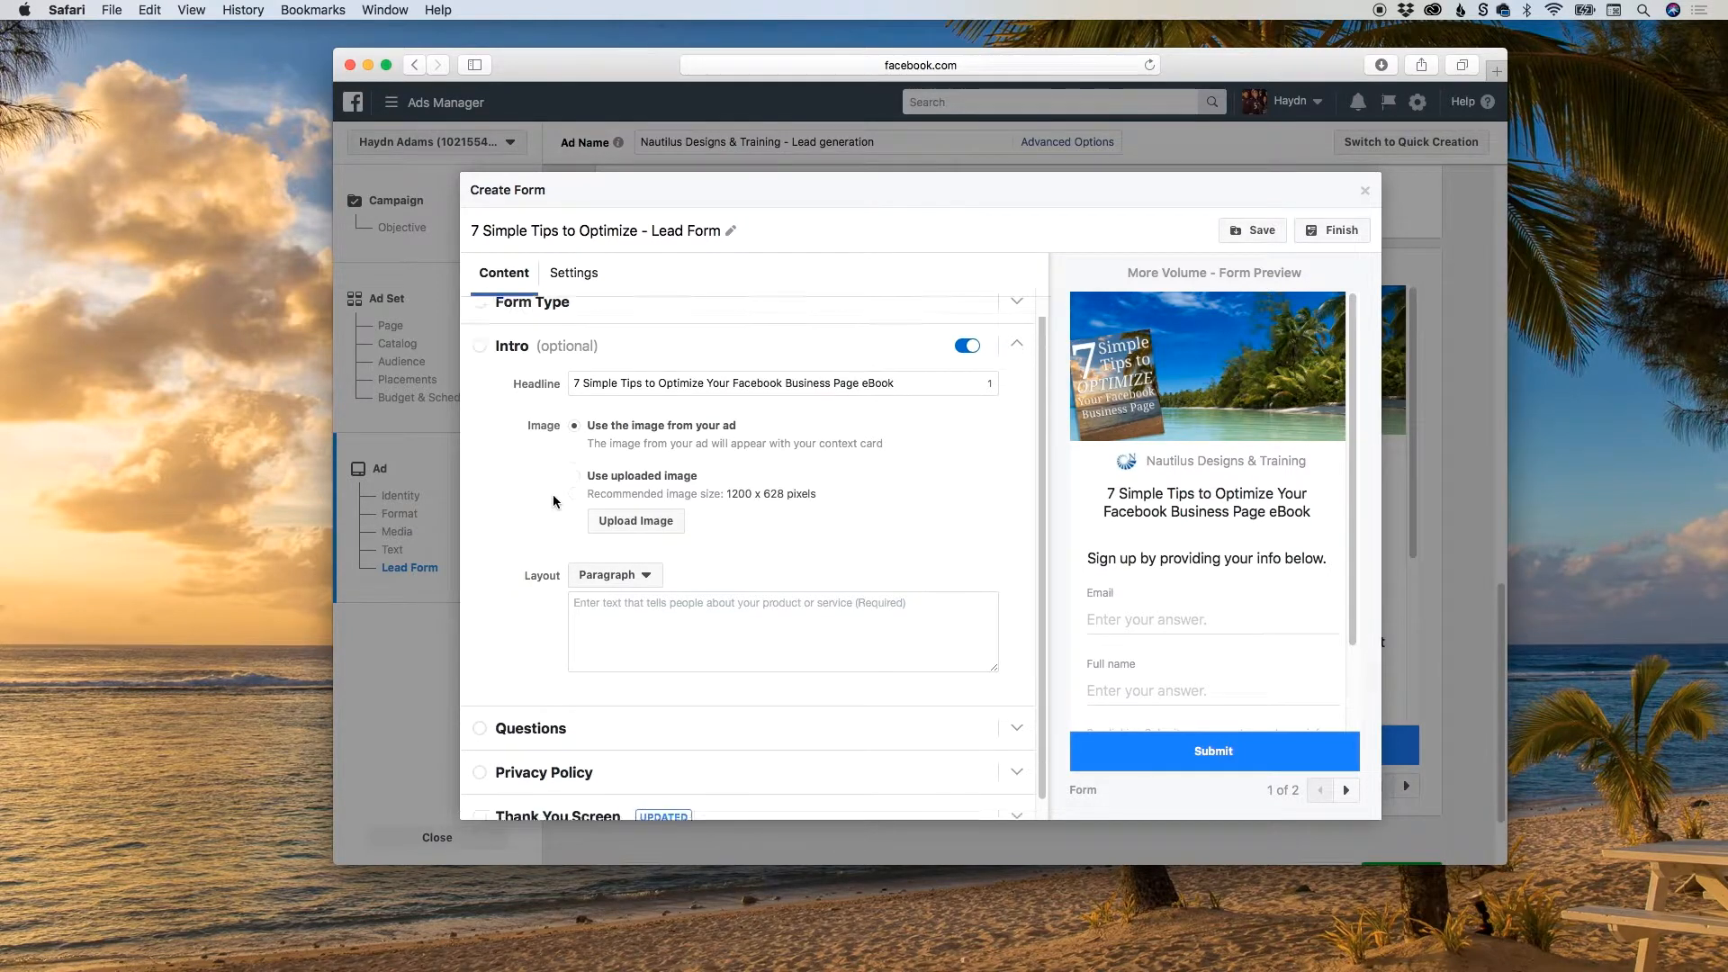
scroll(557, 508, "down", 1)
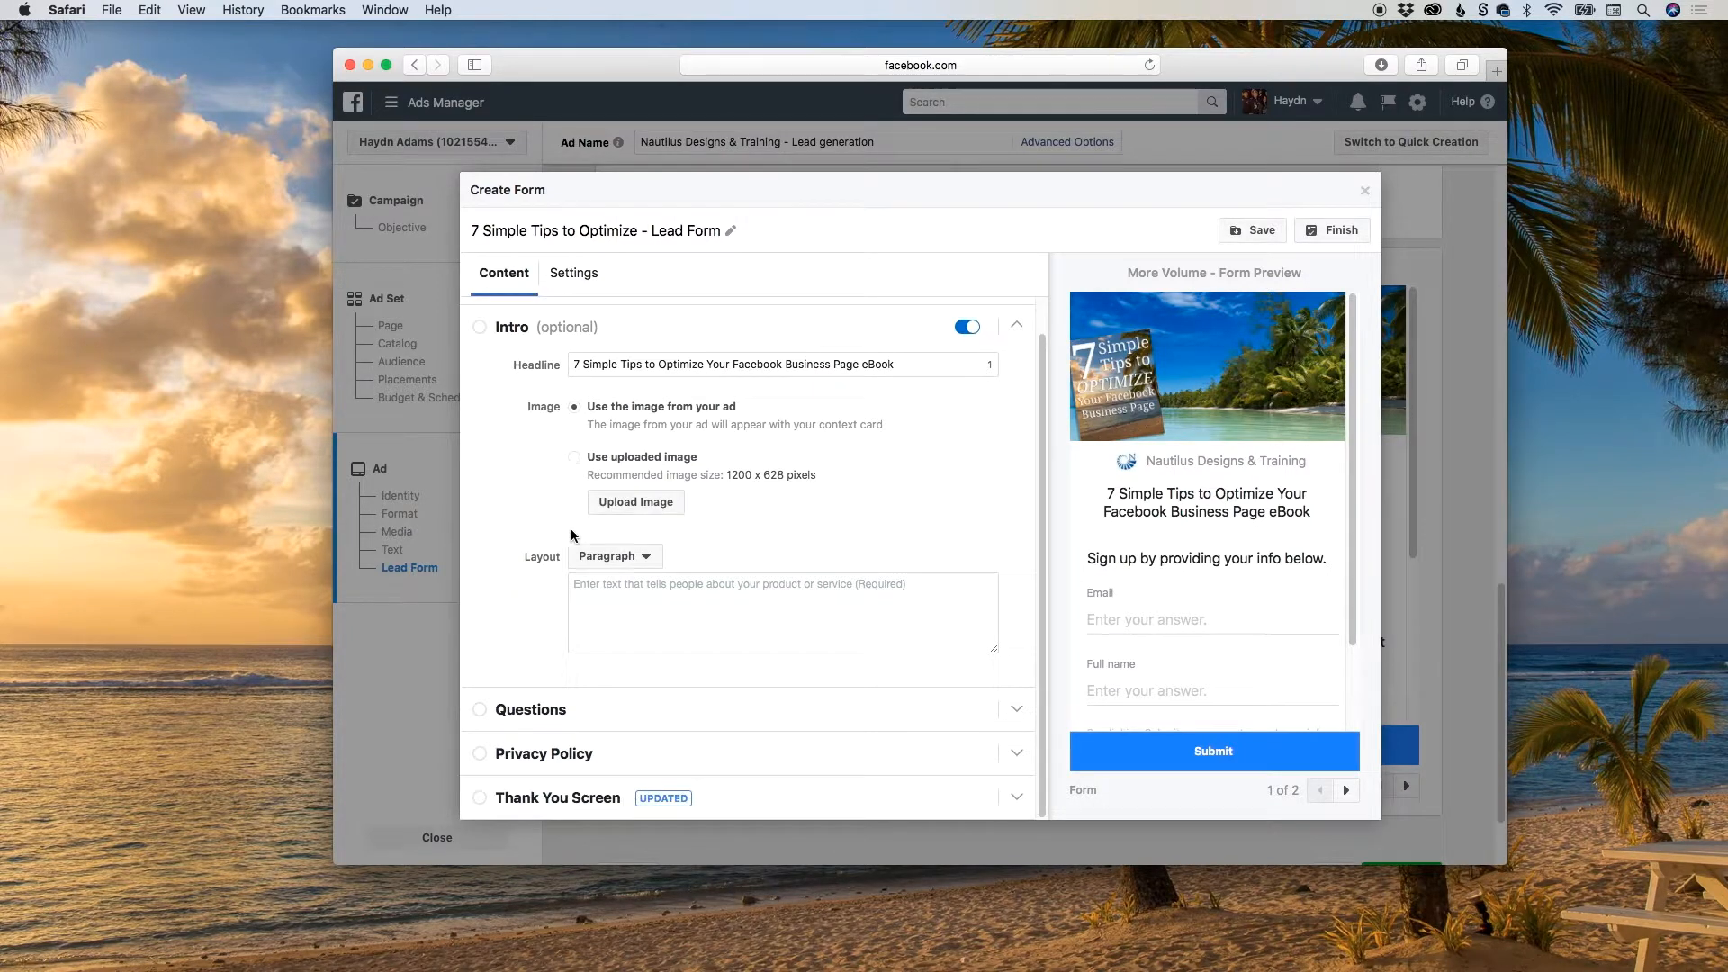
left_click(633, 583)
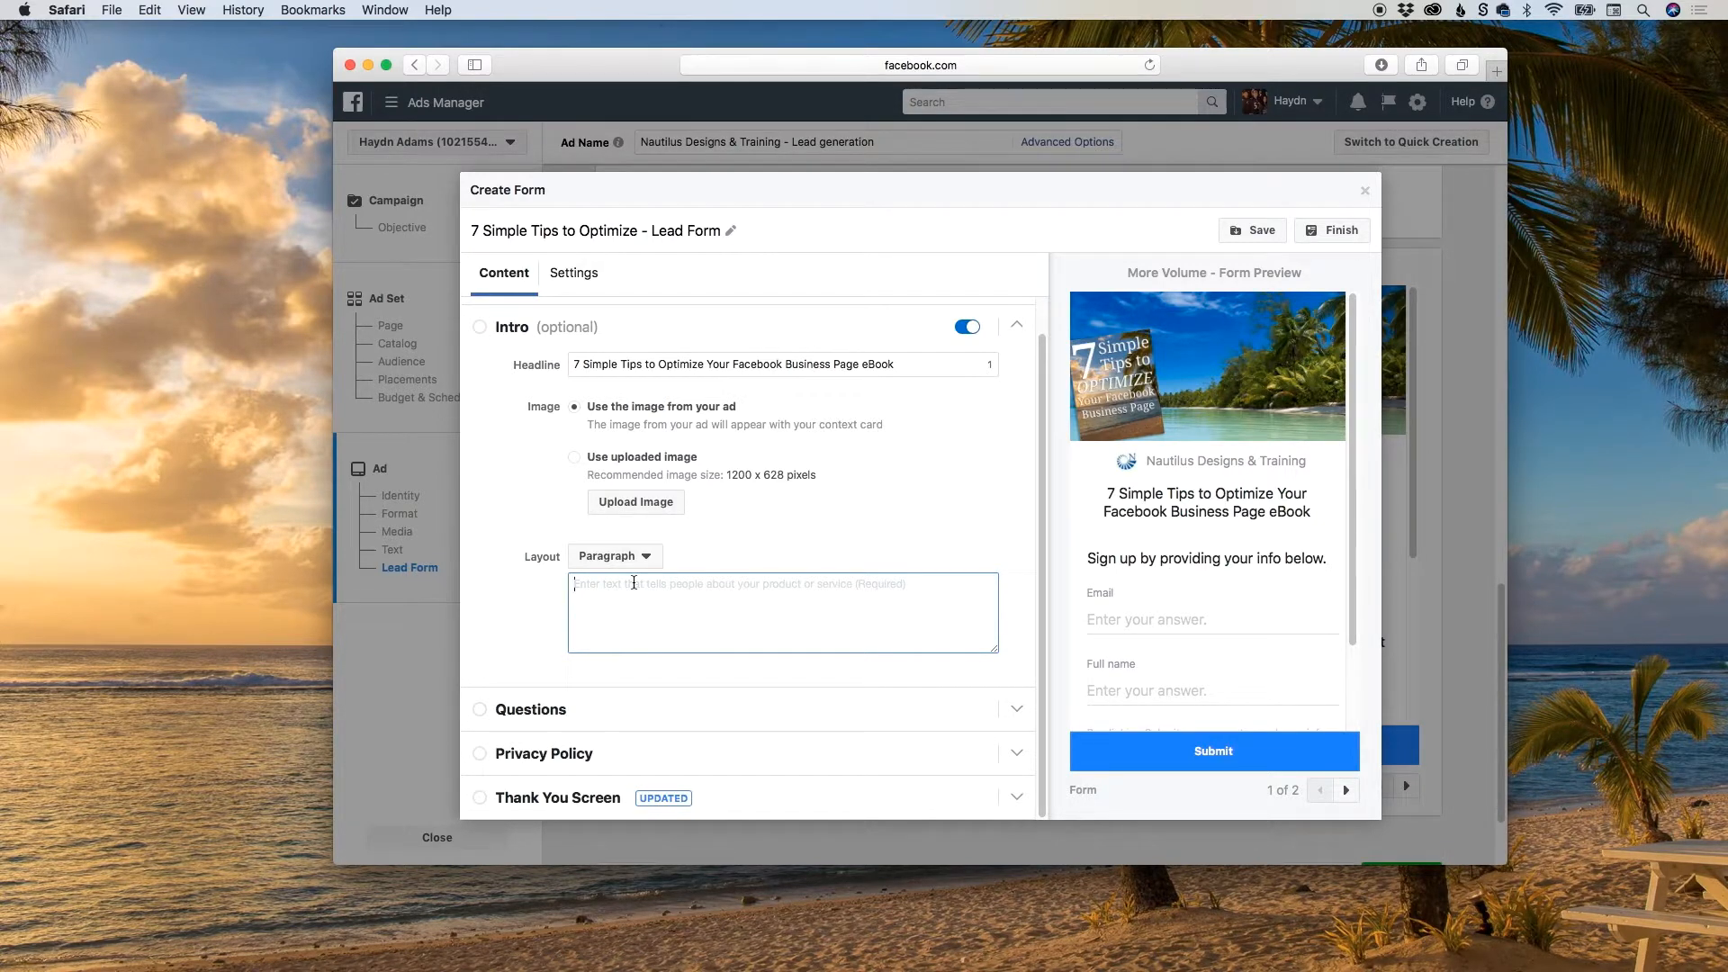
type("You will e")
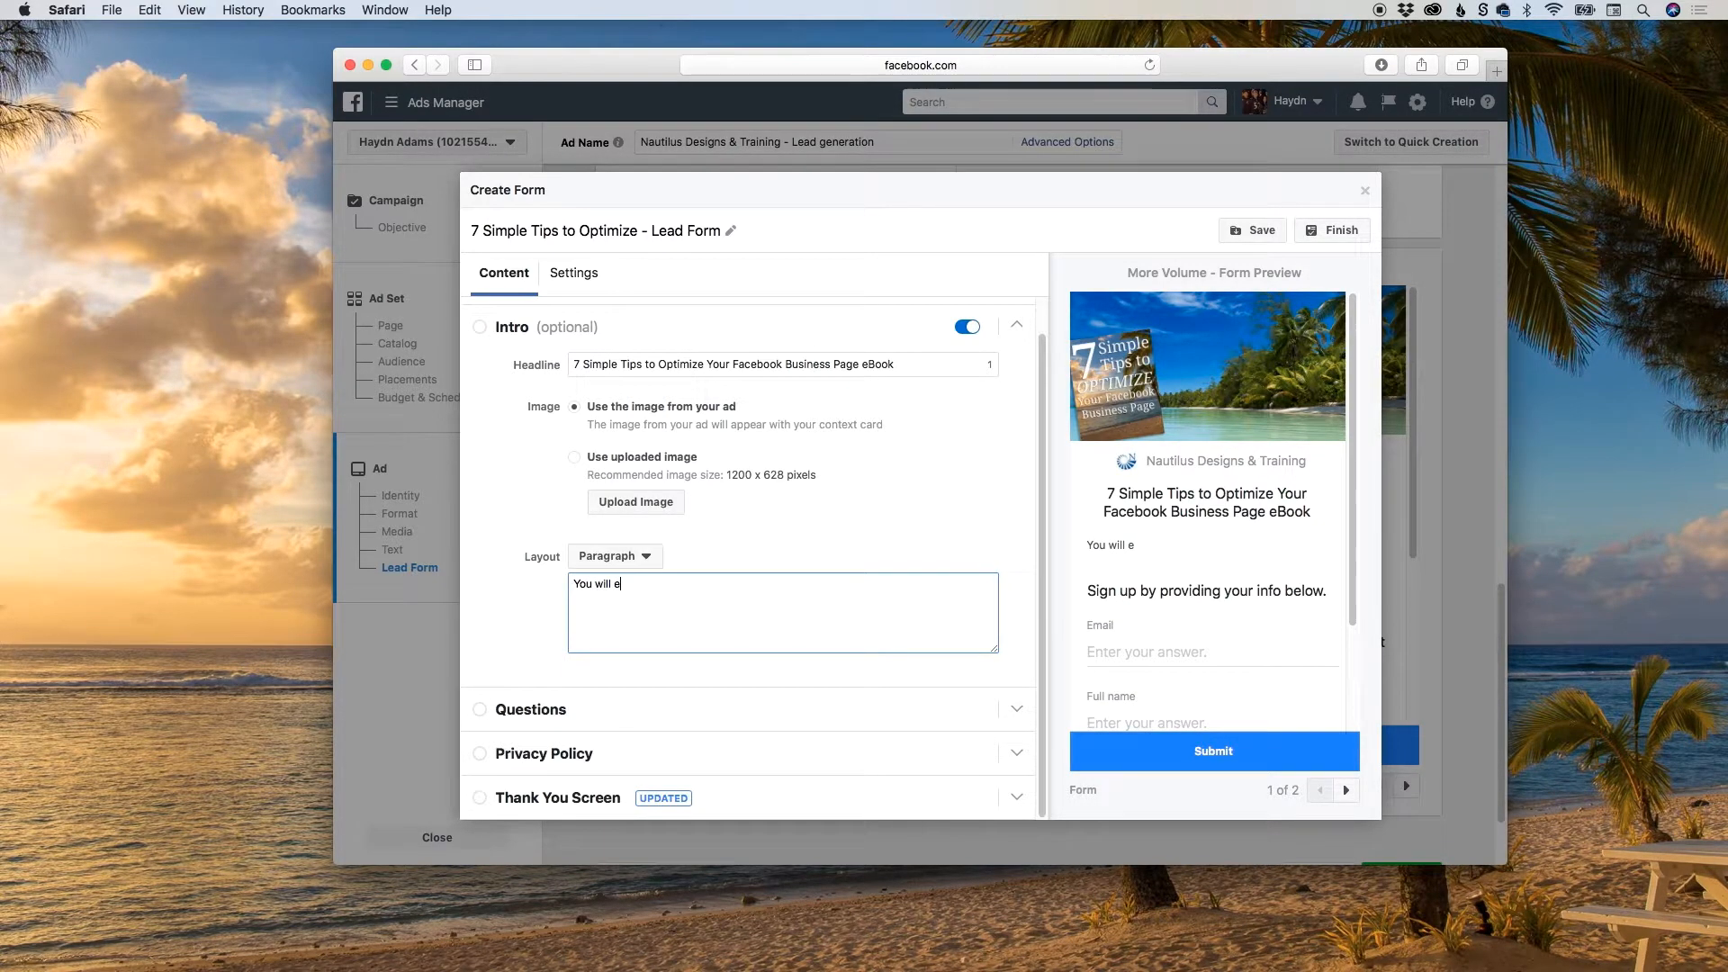
key("BackSpace")
type("receive this helpful PDF of ")
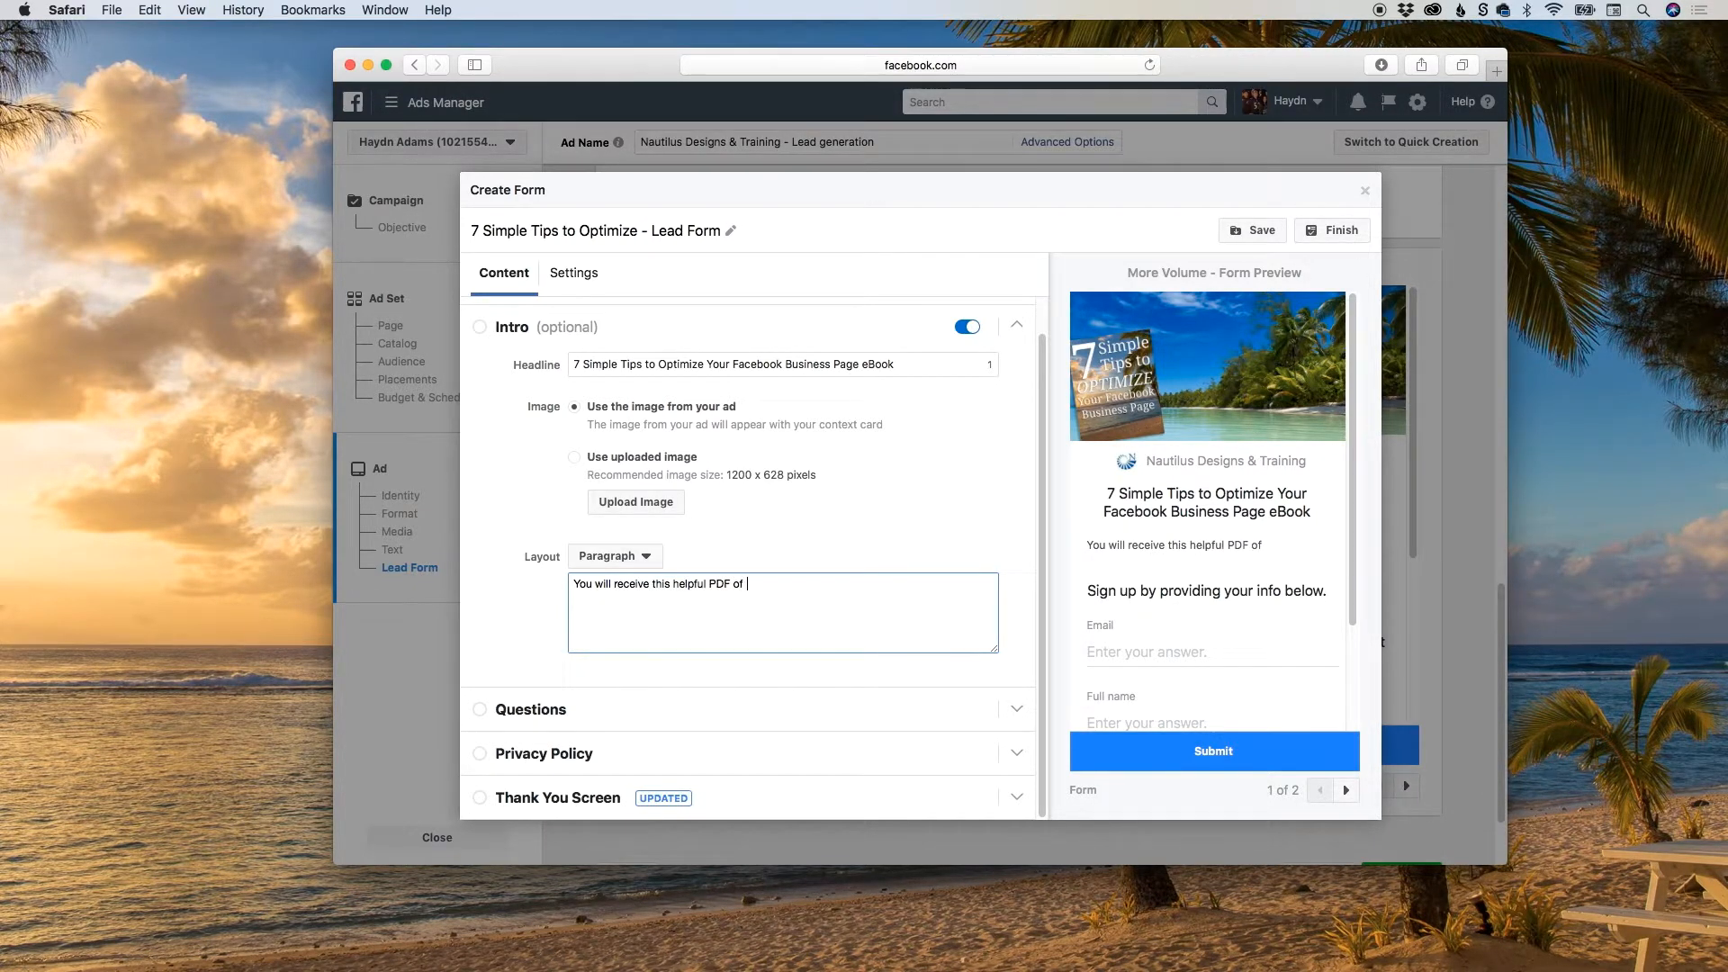
type("the 7 tips to an effectiv")
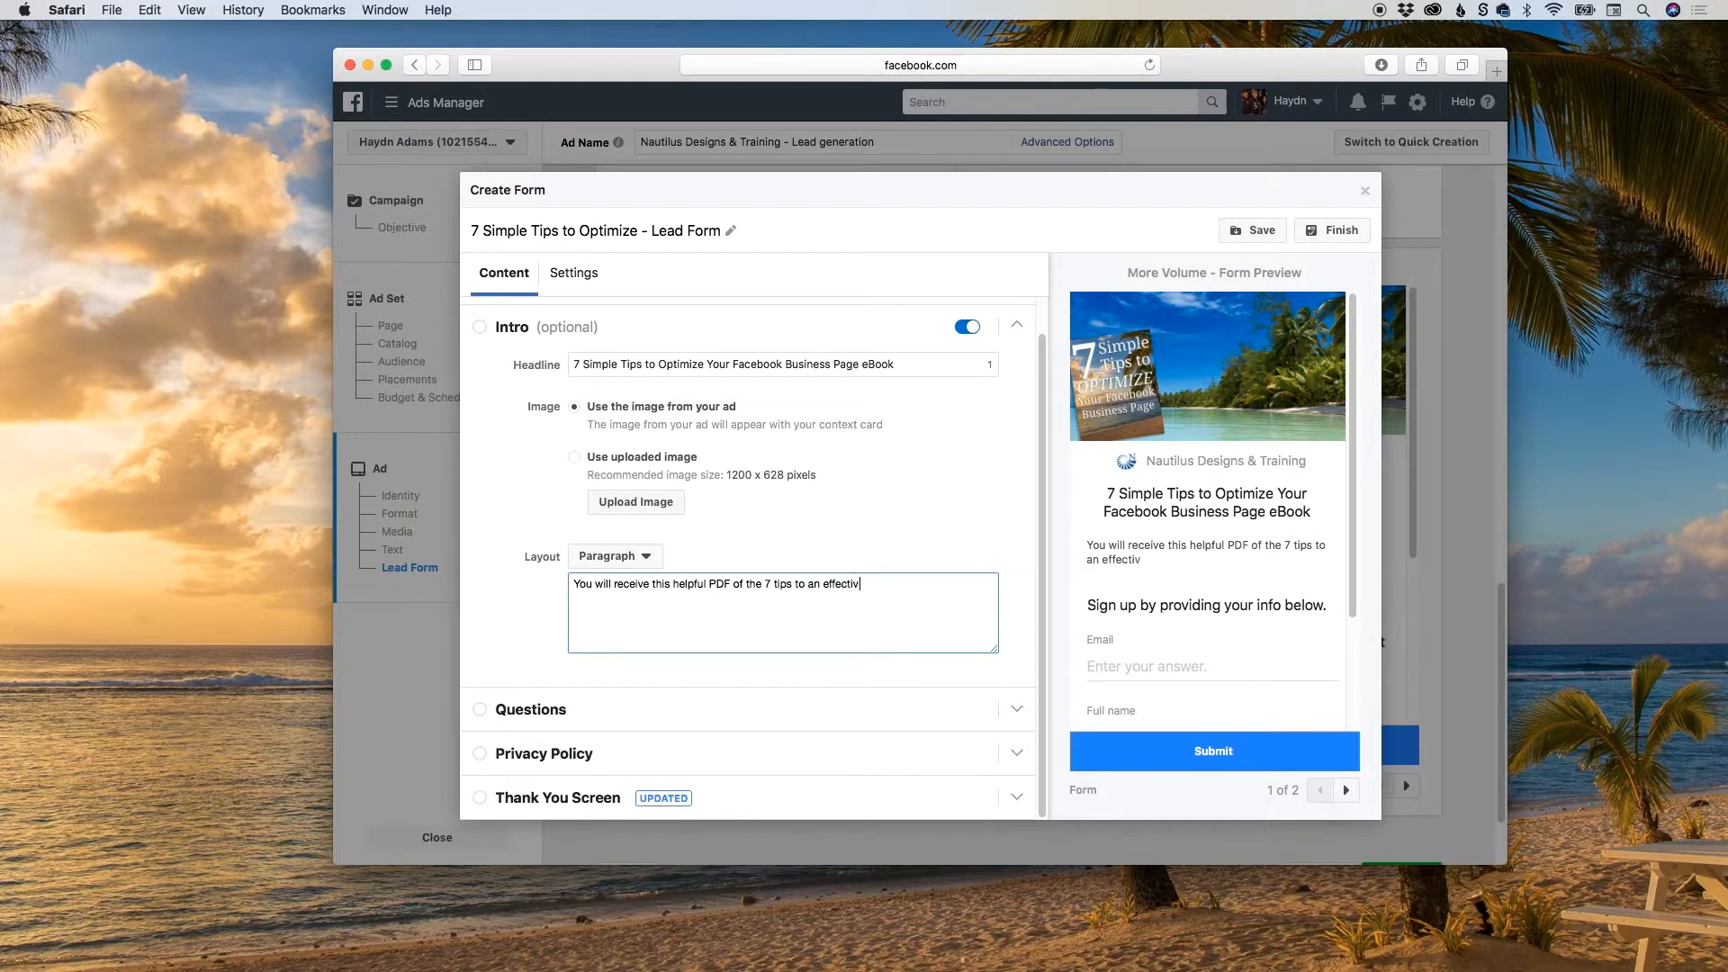
type("e FB business page.")
Try the Bullets layout with "Tip #1 Fill this form out" and "Tip #2 Fill this form out", and switch back to Paragraph.
left_click(596, 564)
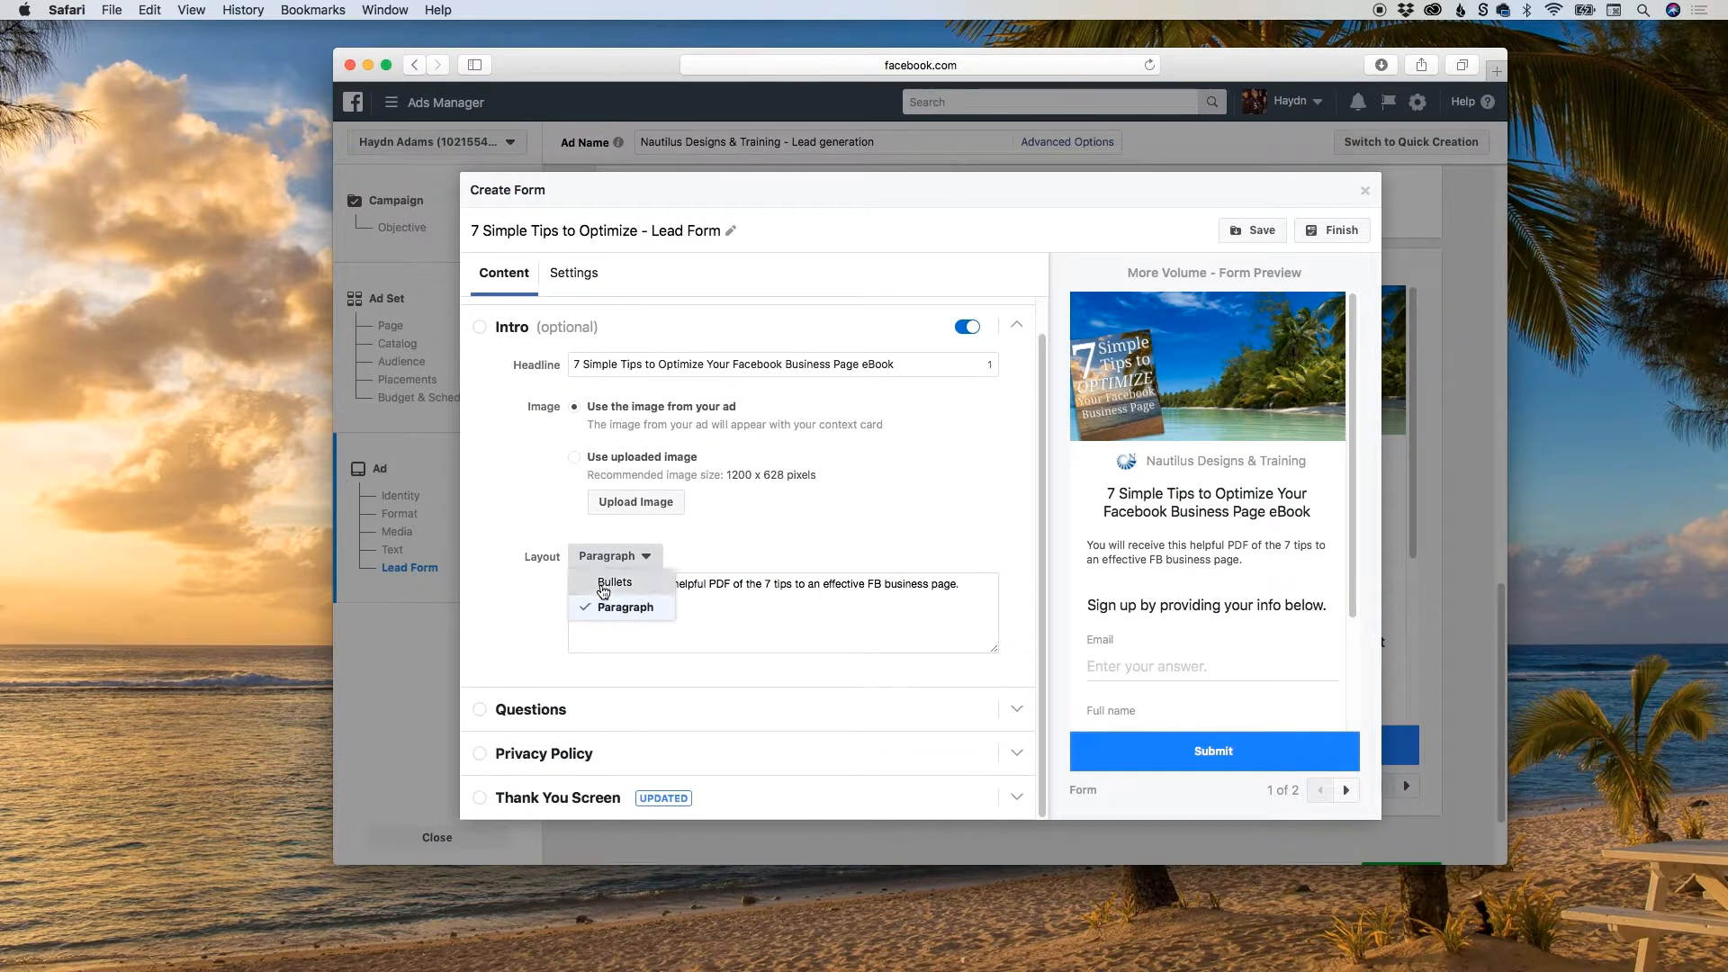
left_click(603, 585)
left_click(623, 585)
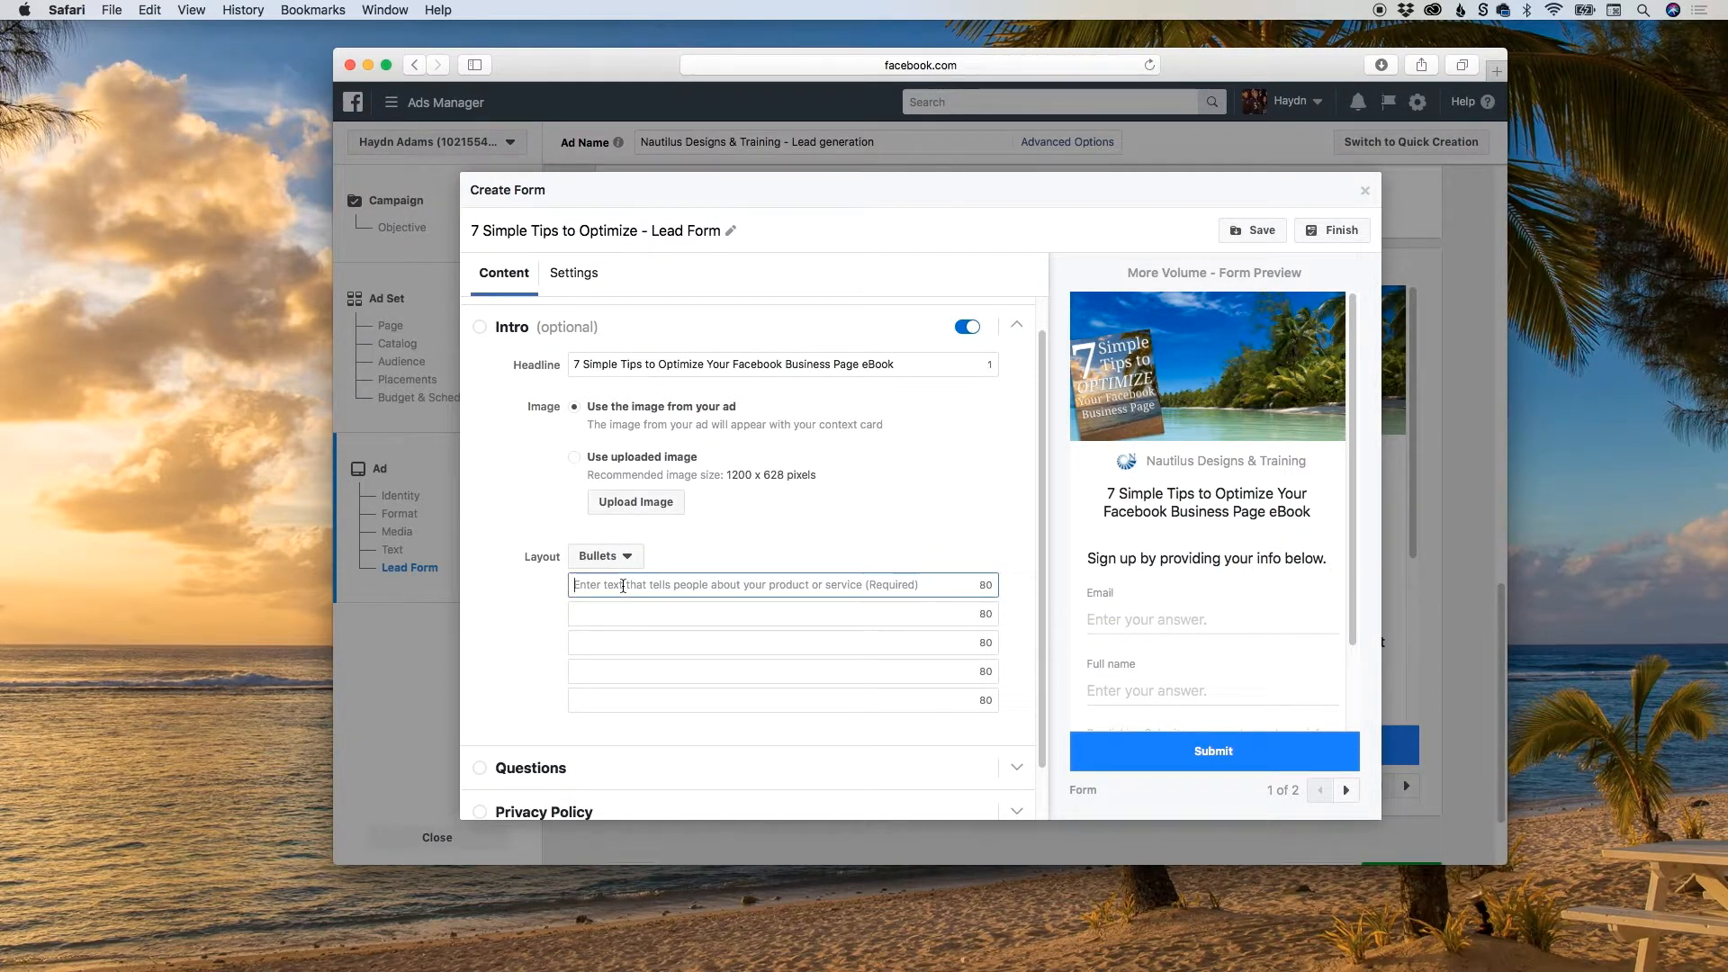
type("Tip ")
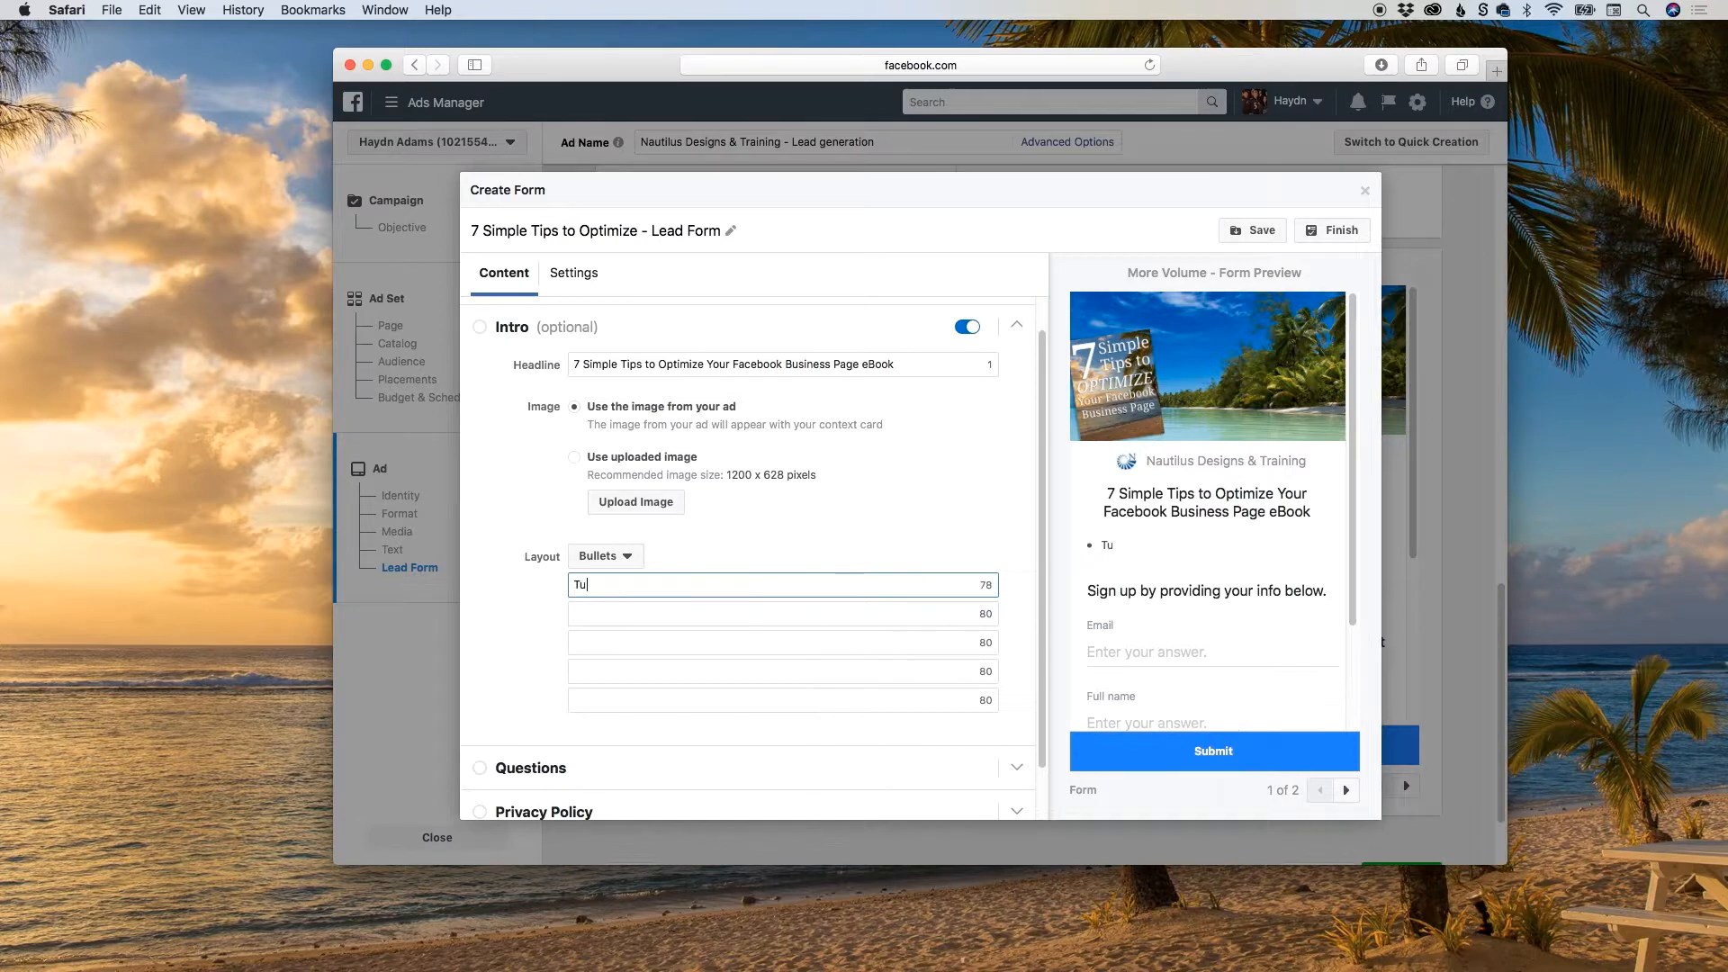
type("#1 Fill thi")
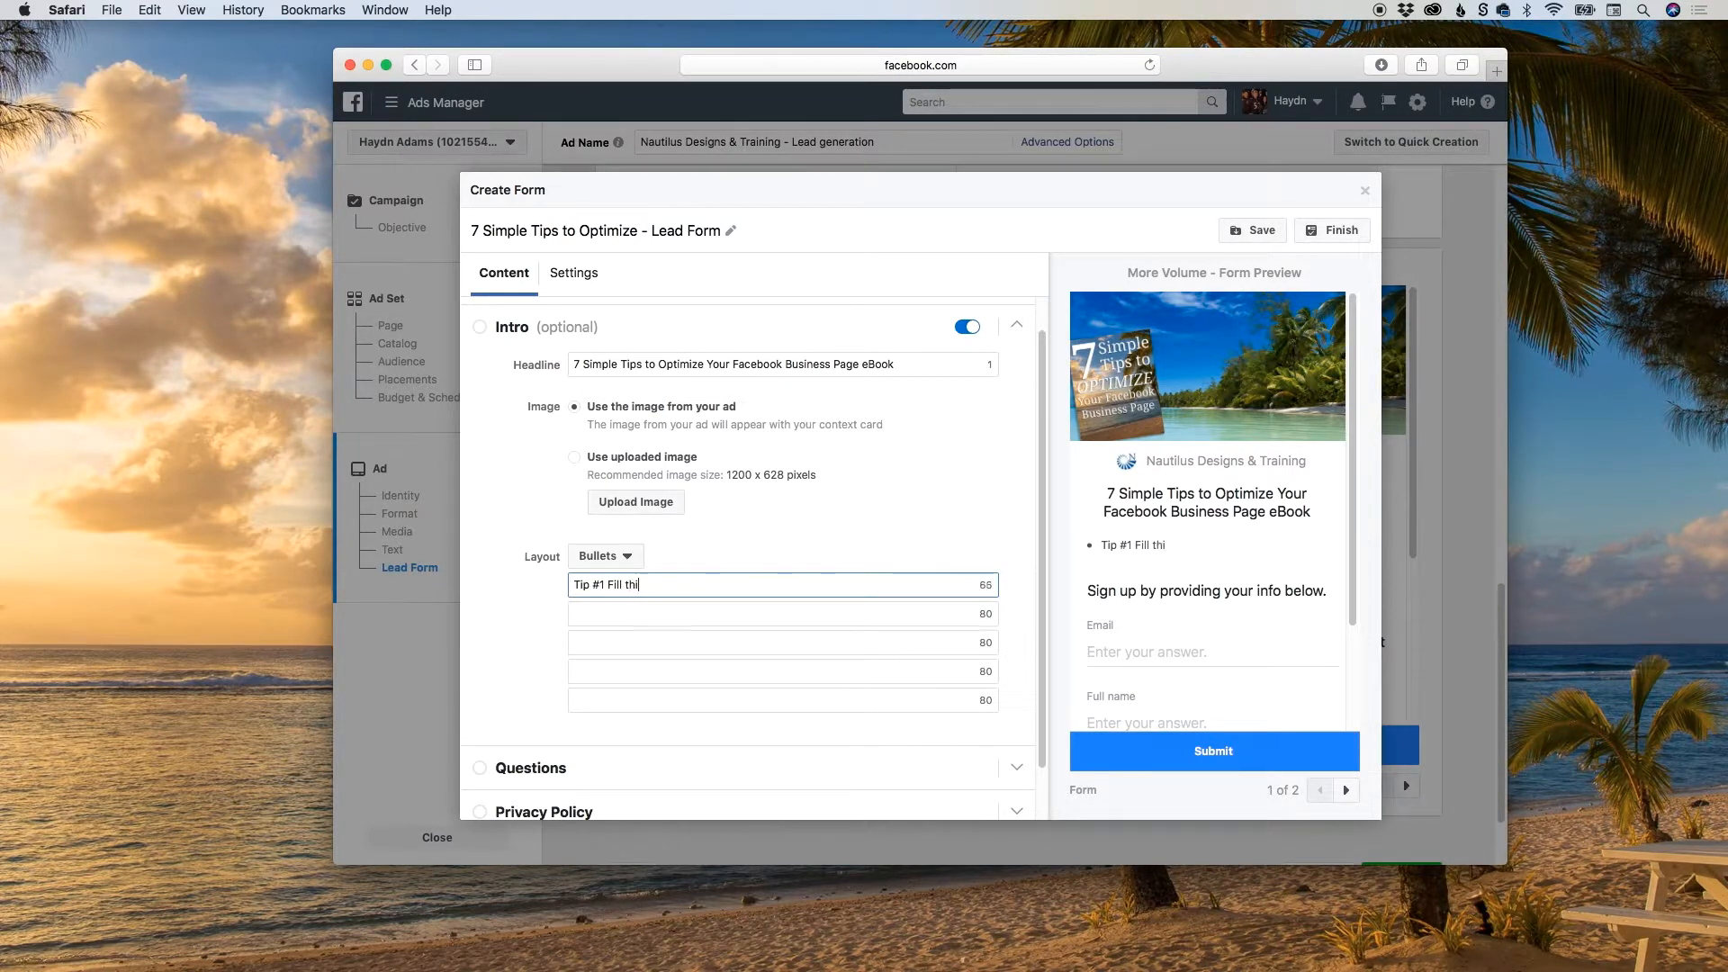
type("s form out")
key("cmd+a")
key("cmd+c")
key("Tab")
key("cmd+v")
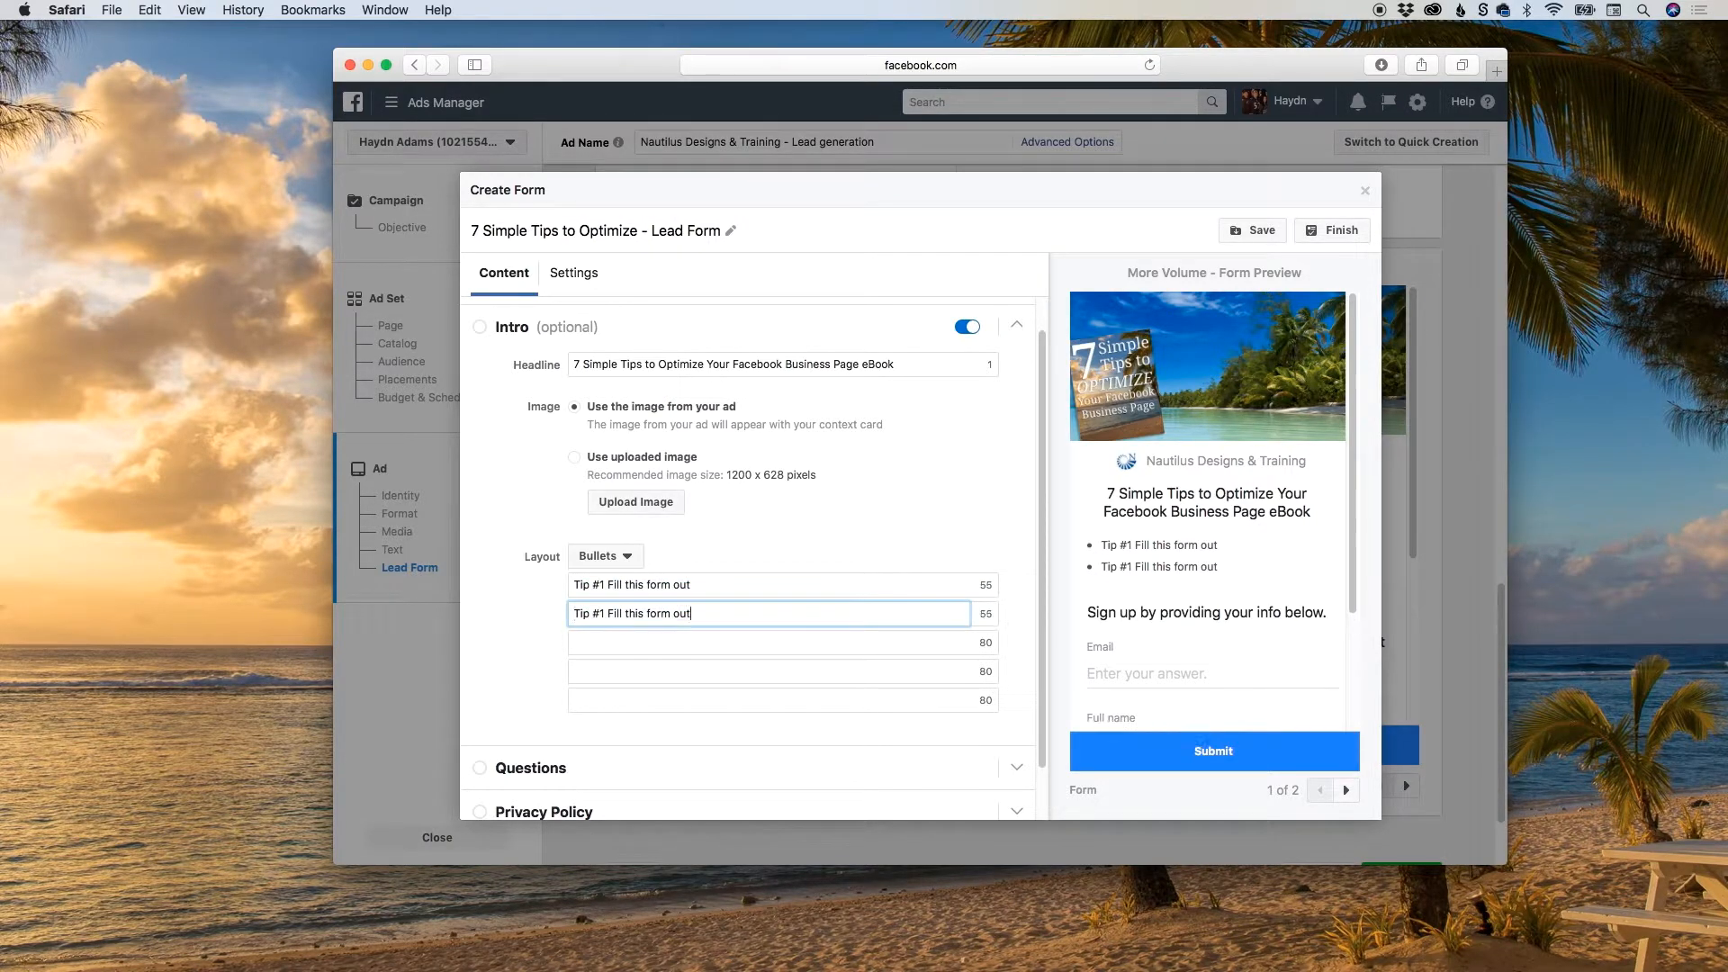
double_click(604, 613)
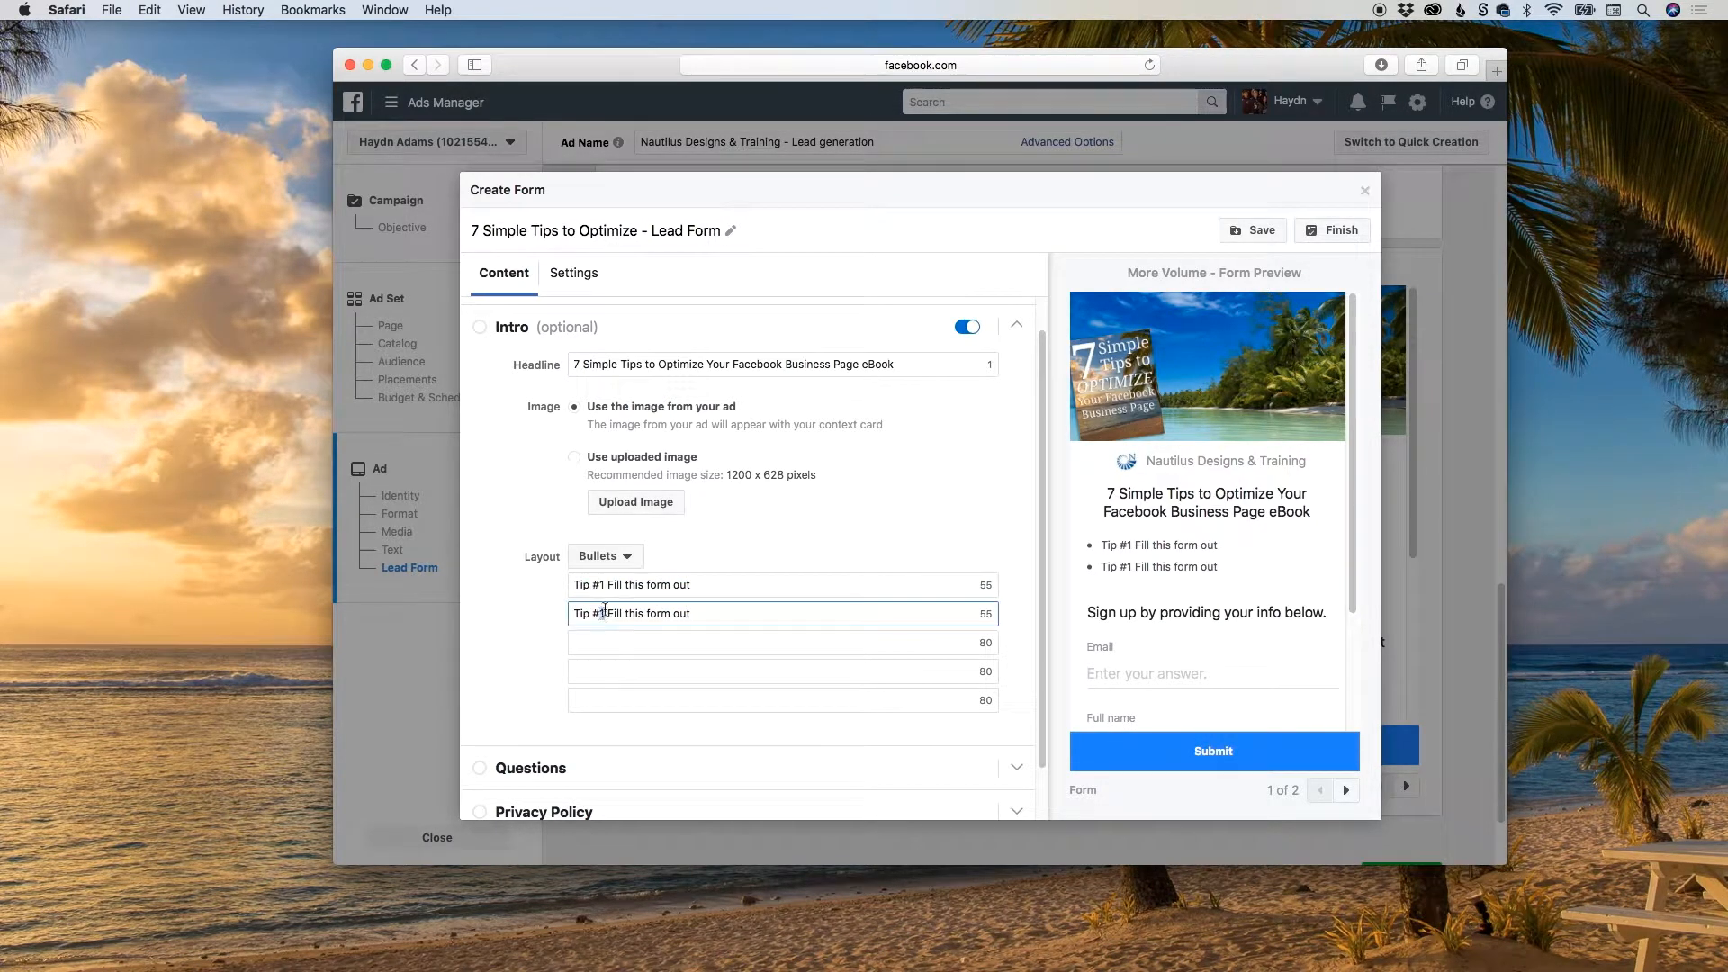
type("2")
left_click(626, 557)
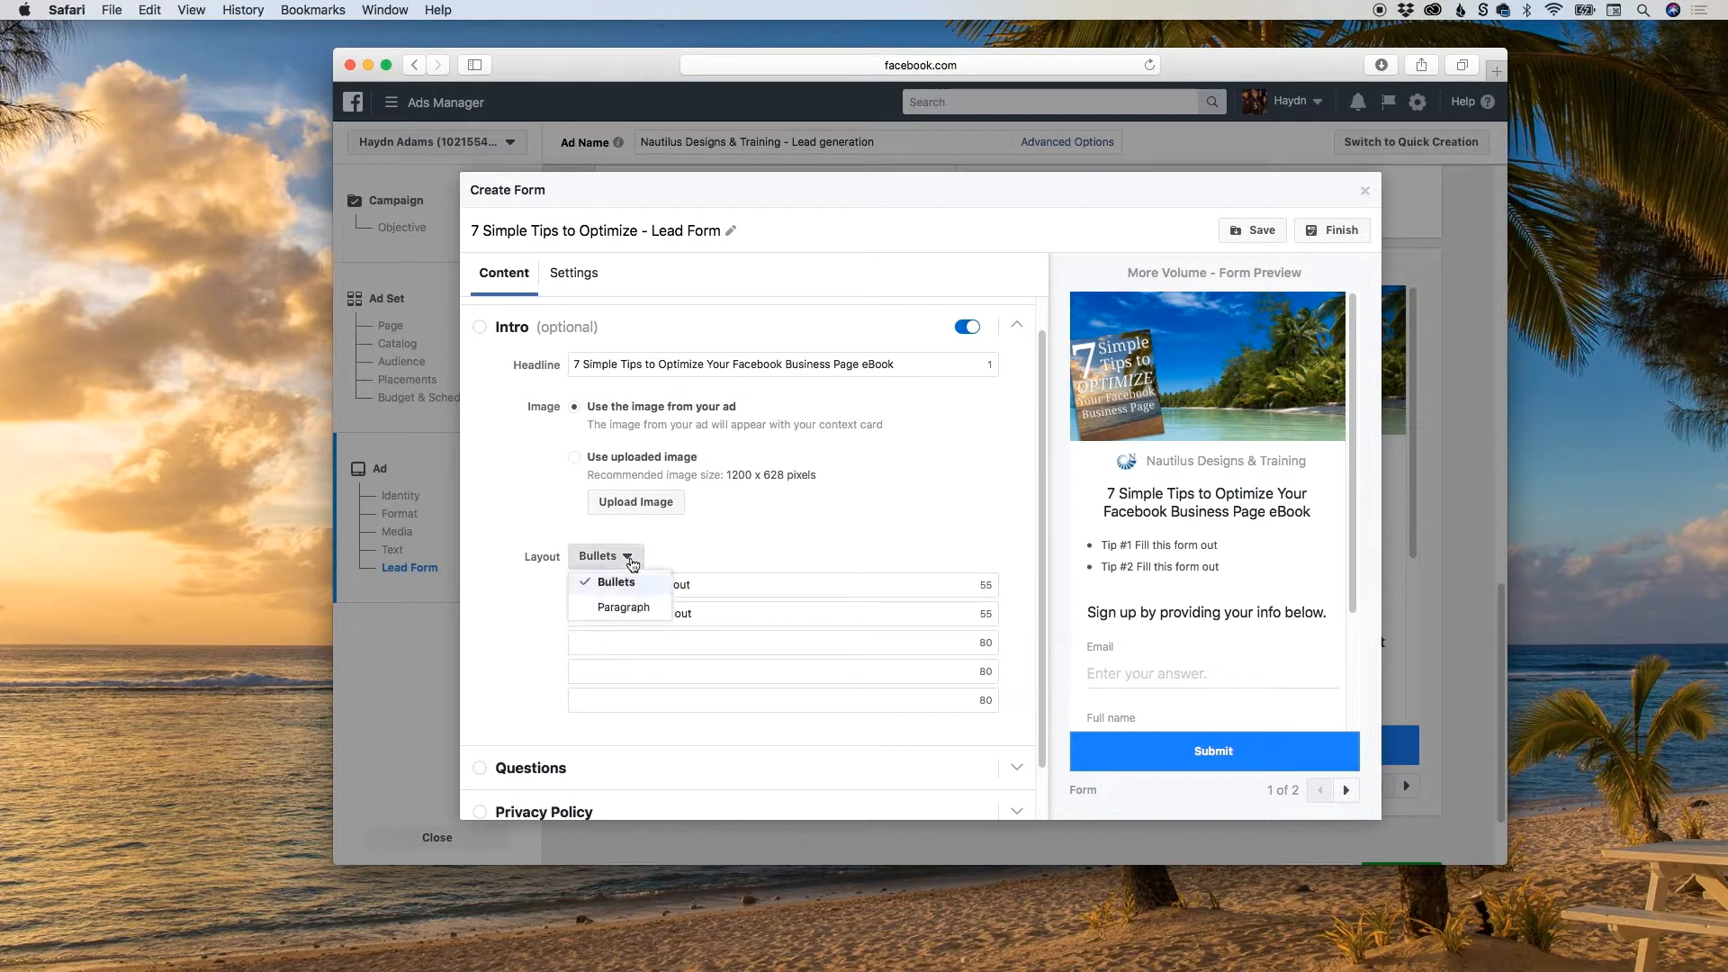
left_click(619, 607)
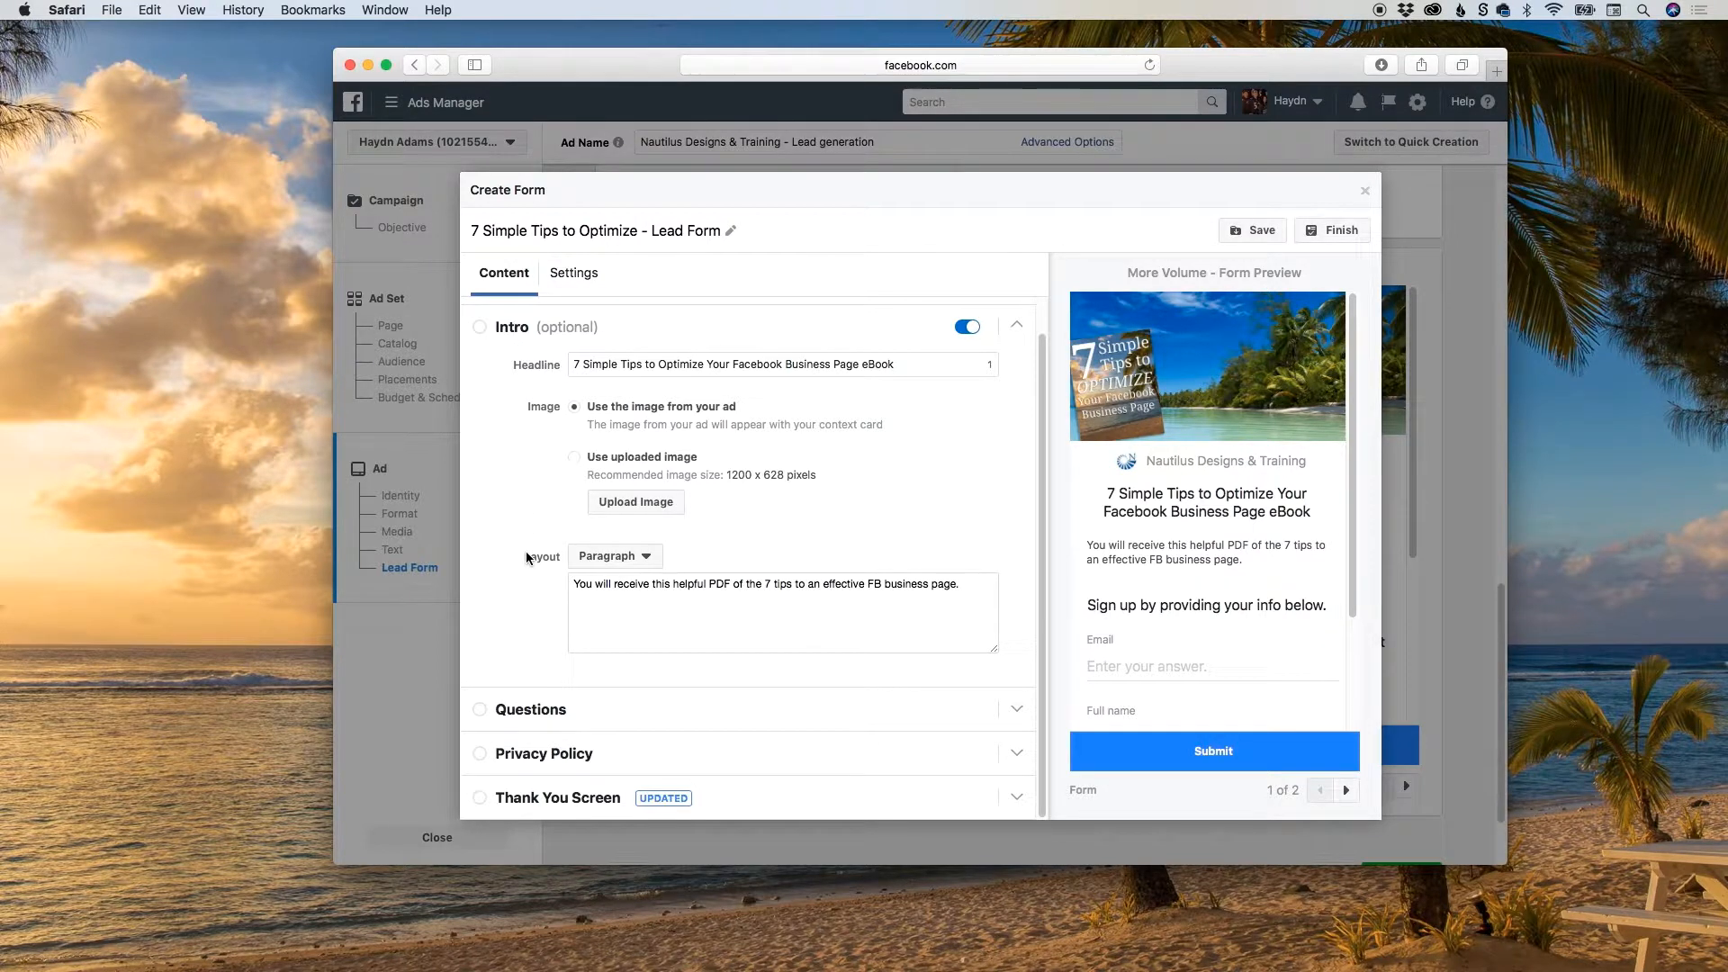
scroll(871, 544, "up", 1)
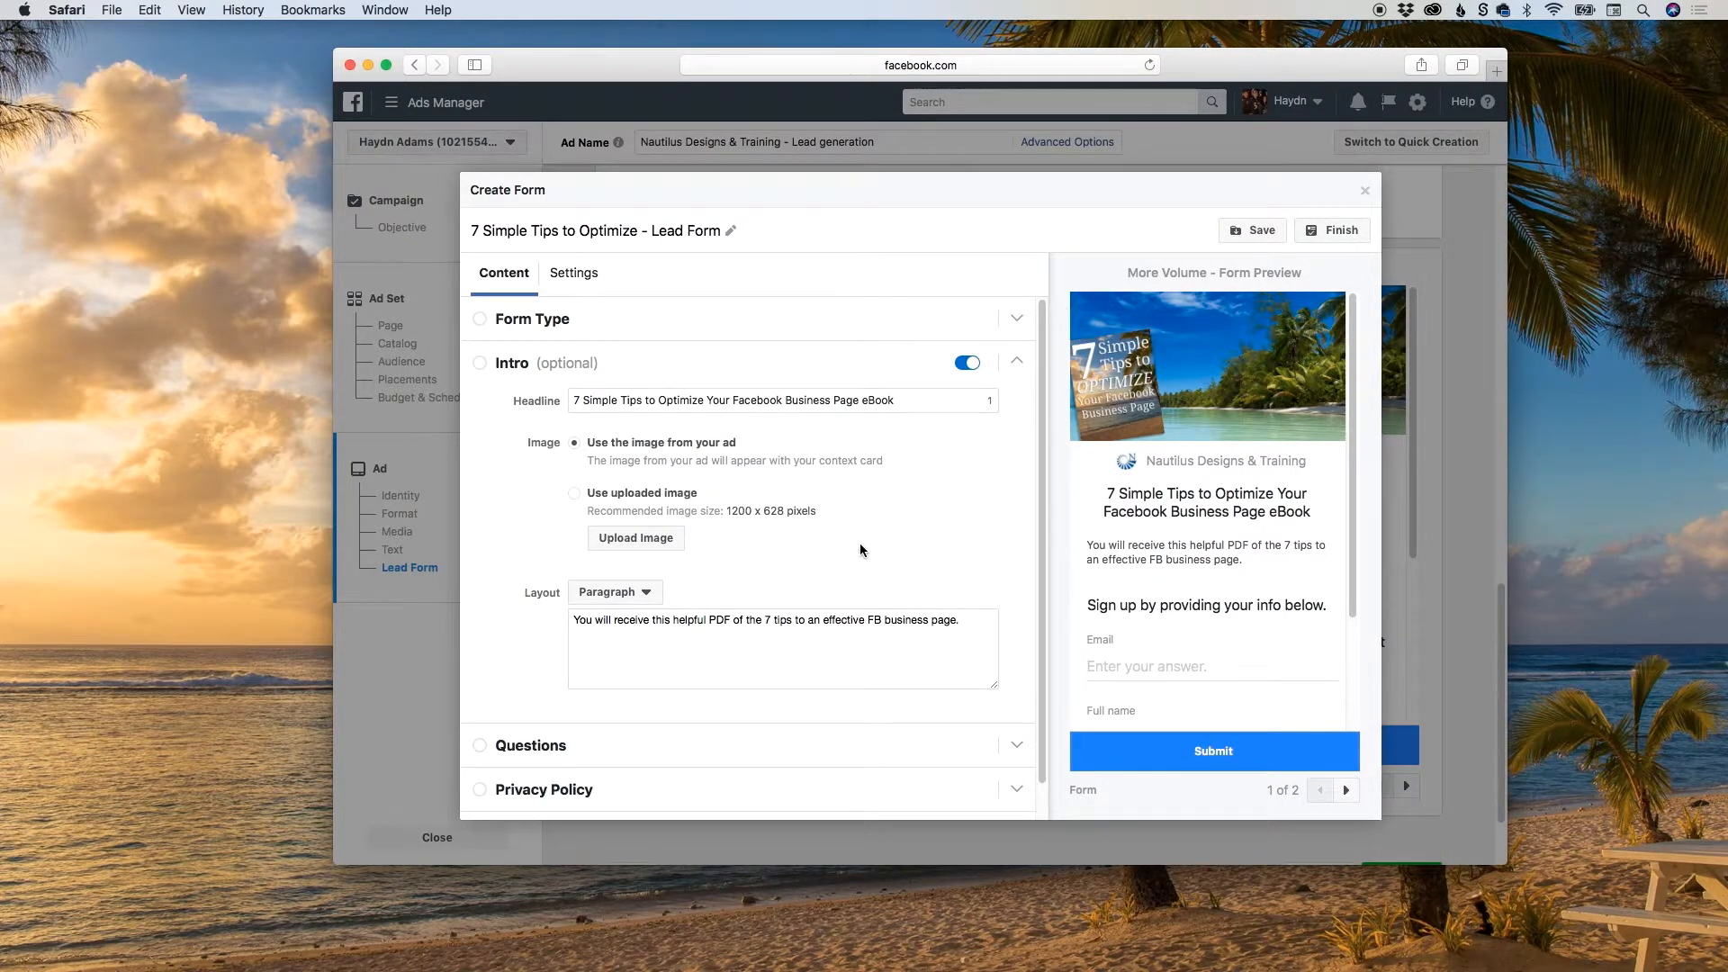
Try "Sign up and receive the PDF!" as the form's Questions headline, and clear it again.
left_click(530, 749)
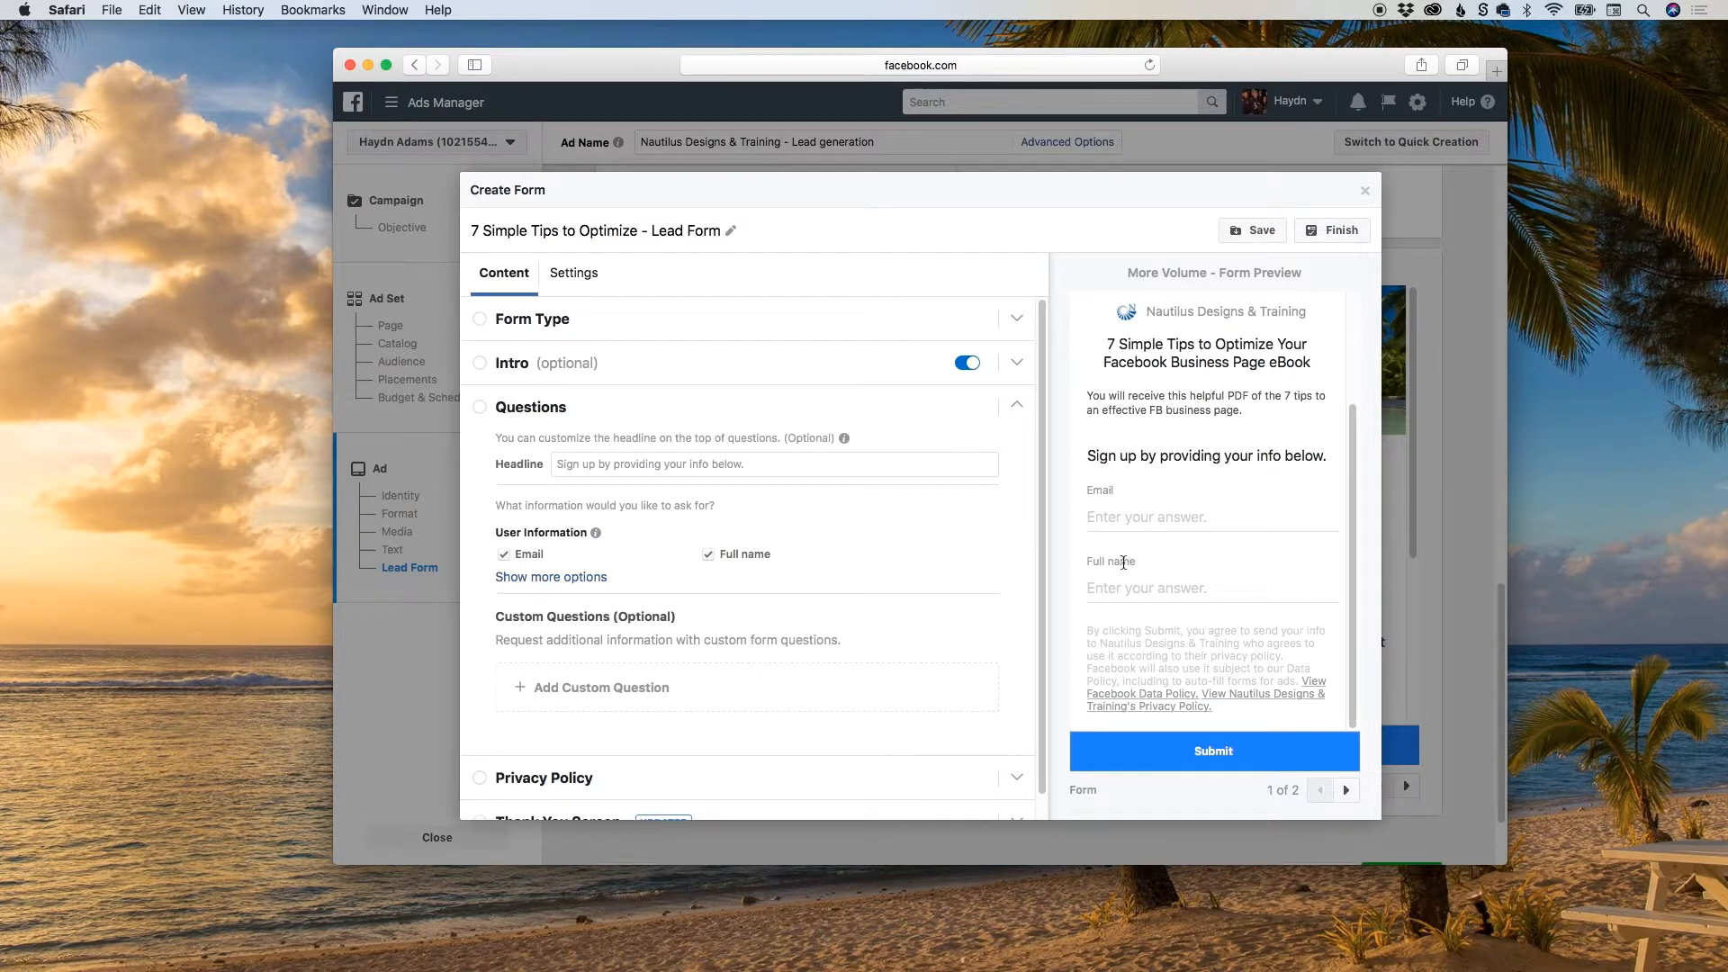
left_click(652, 467)
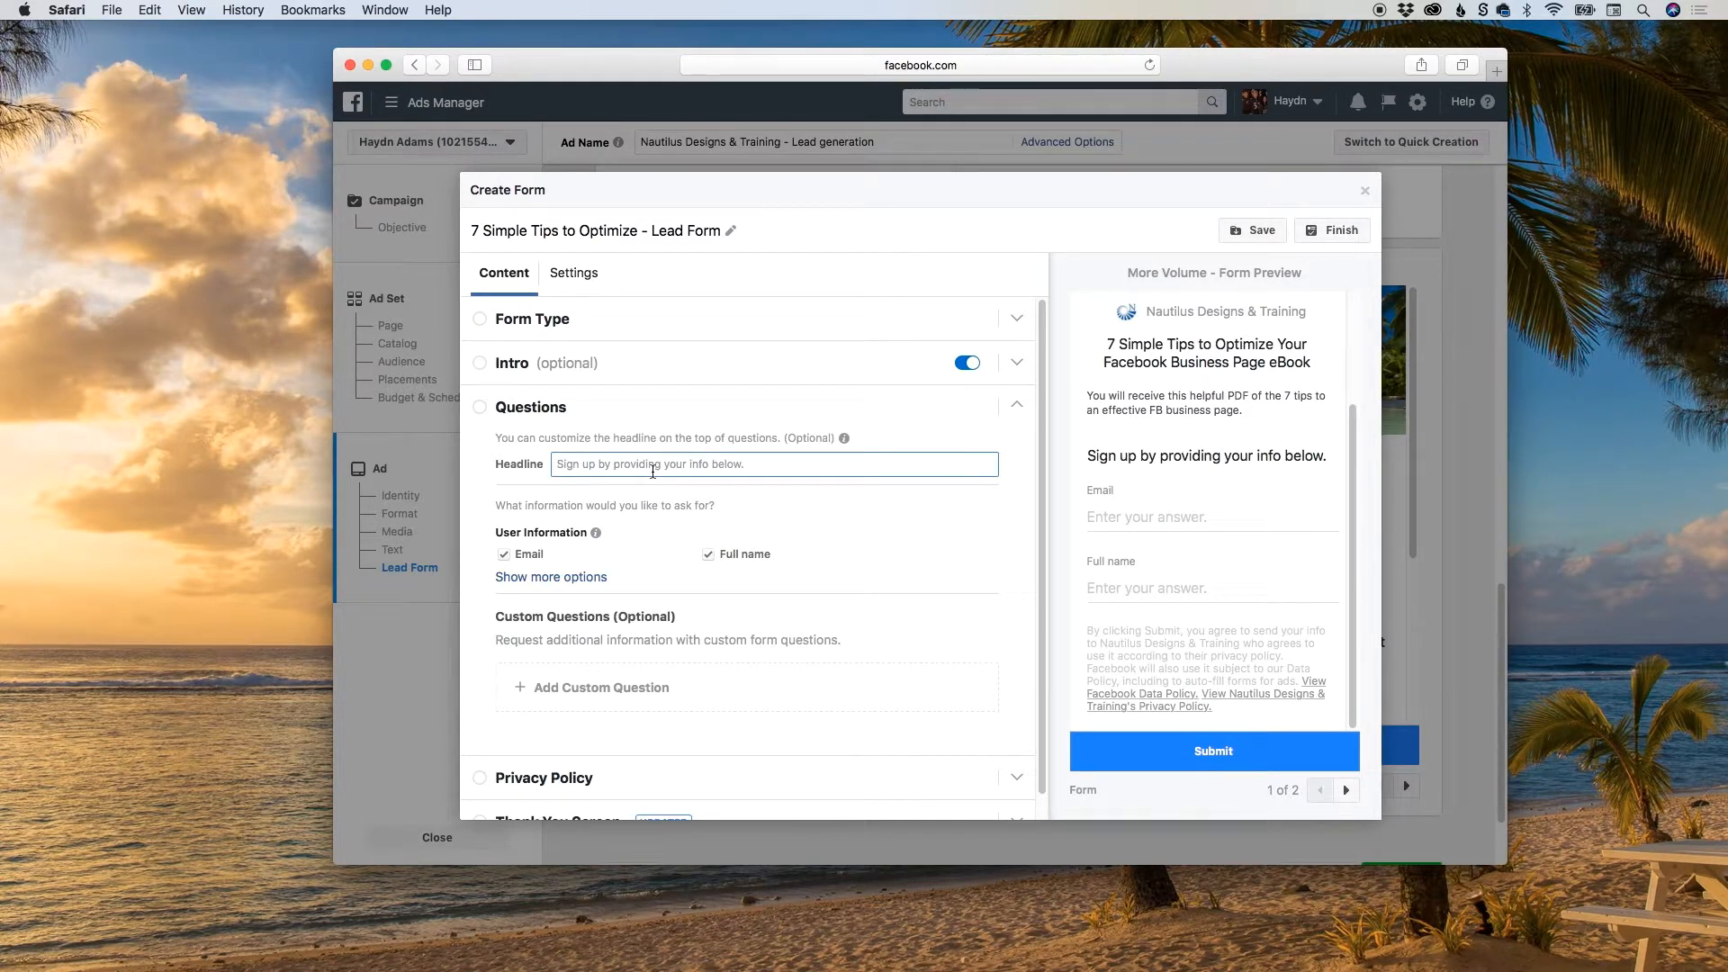
type("Sign up")
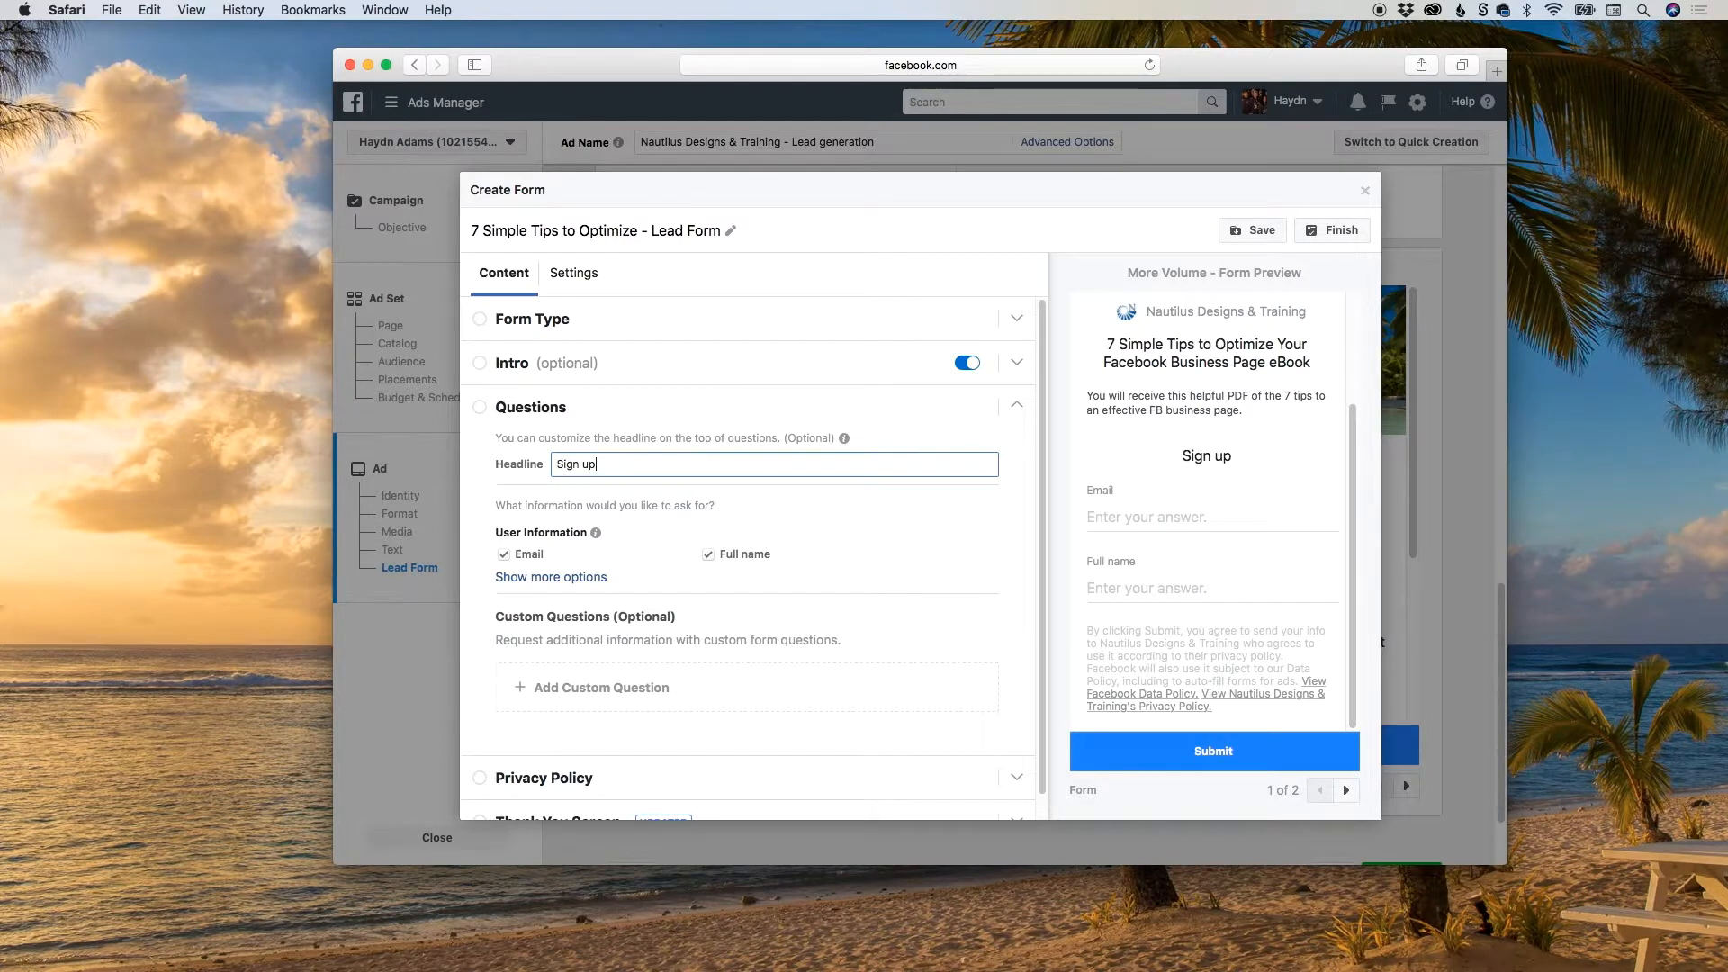
type(" and receive t")
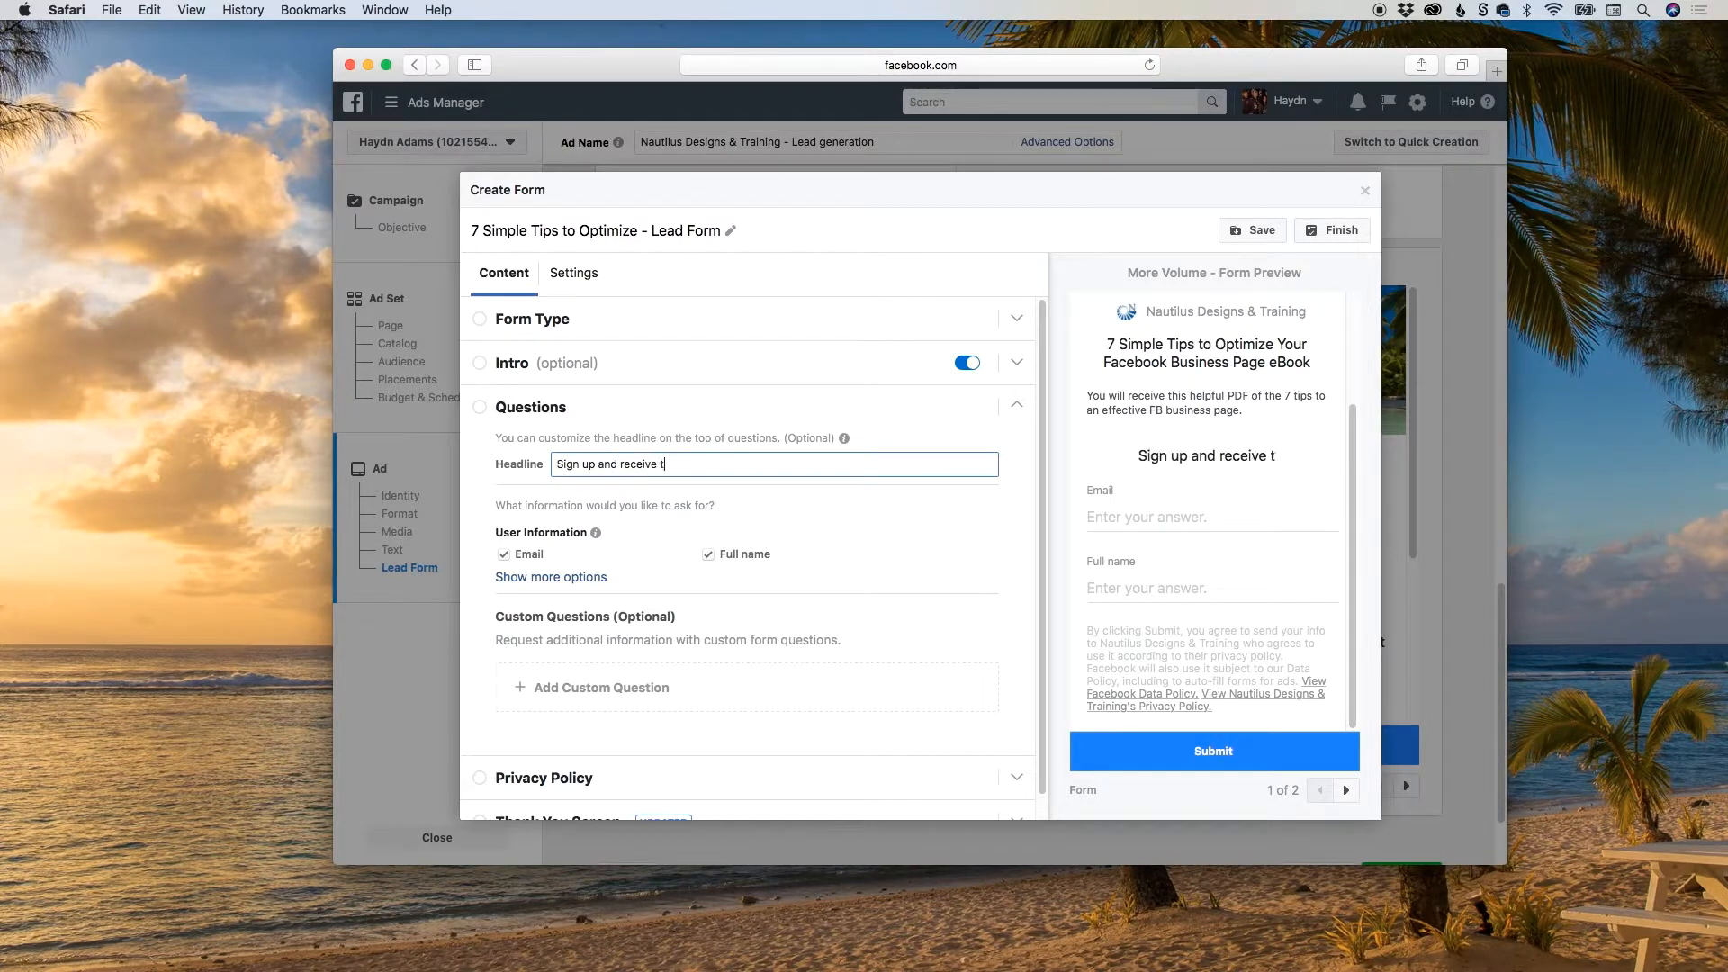
type("he PDF!")
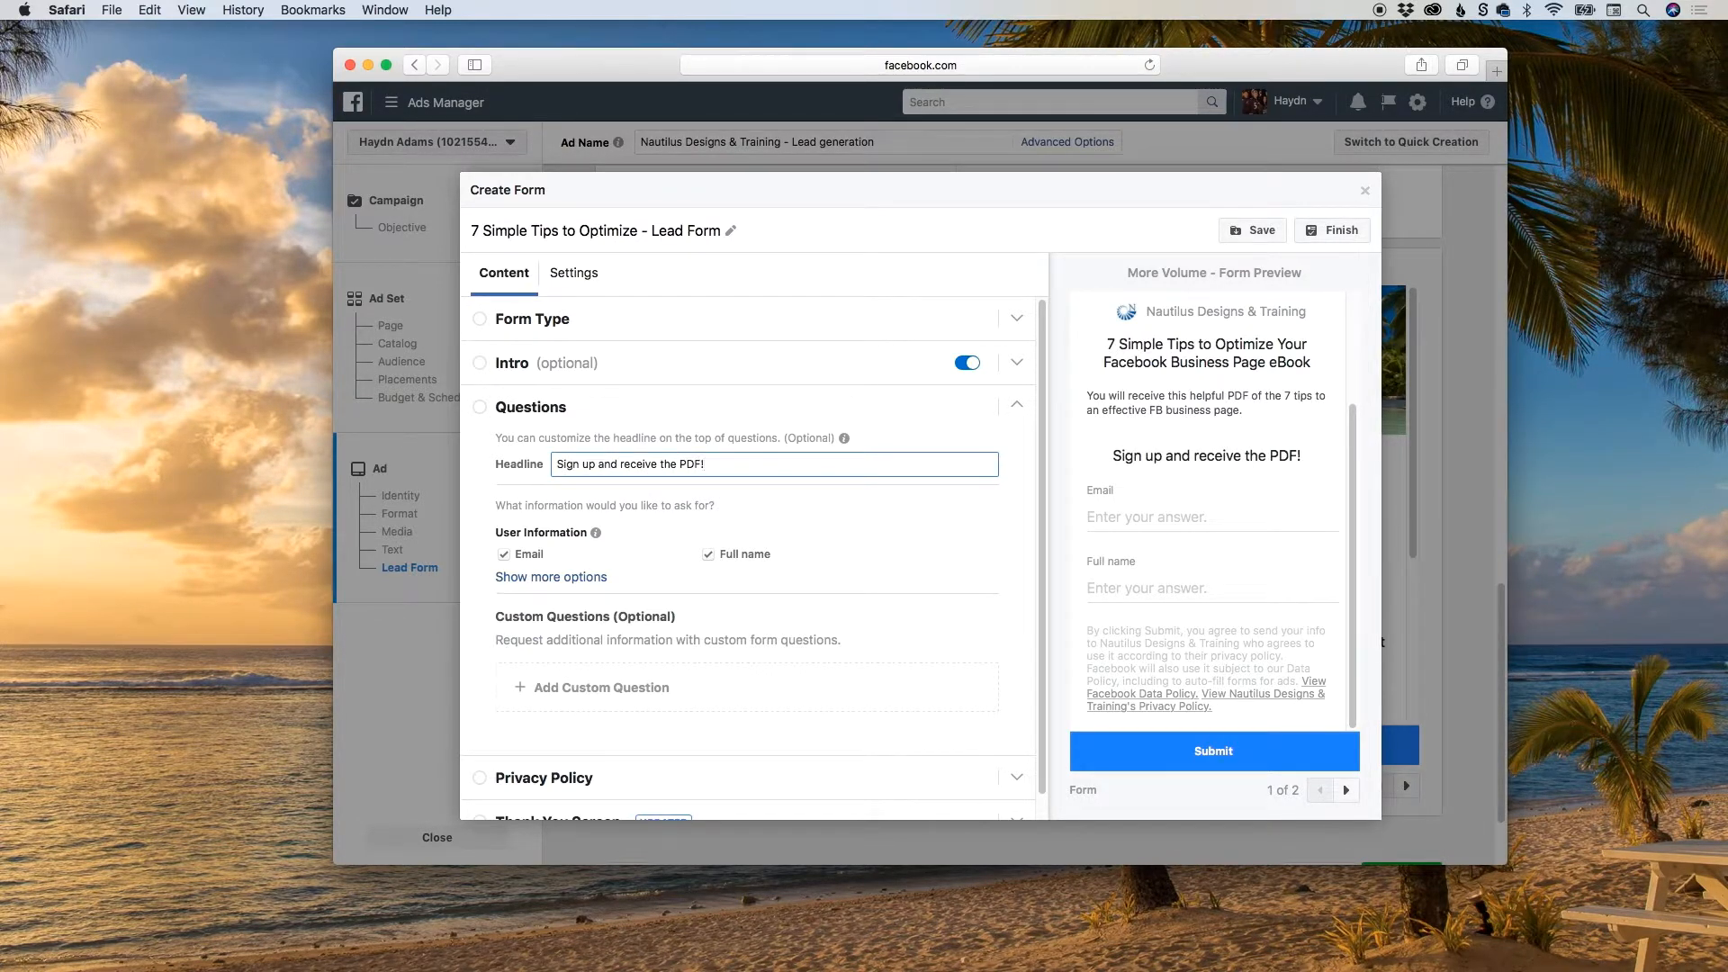
key("super+a")
key("BackSpace")
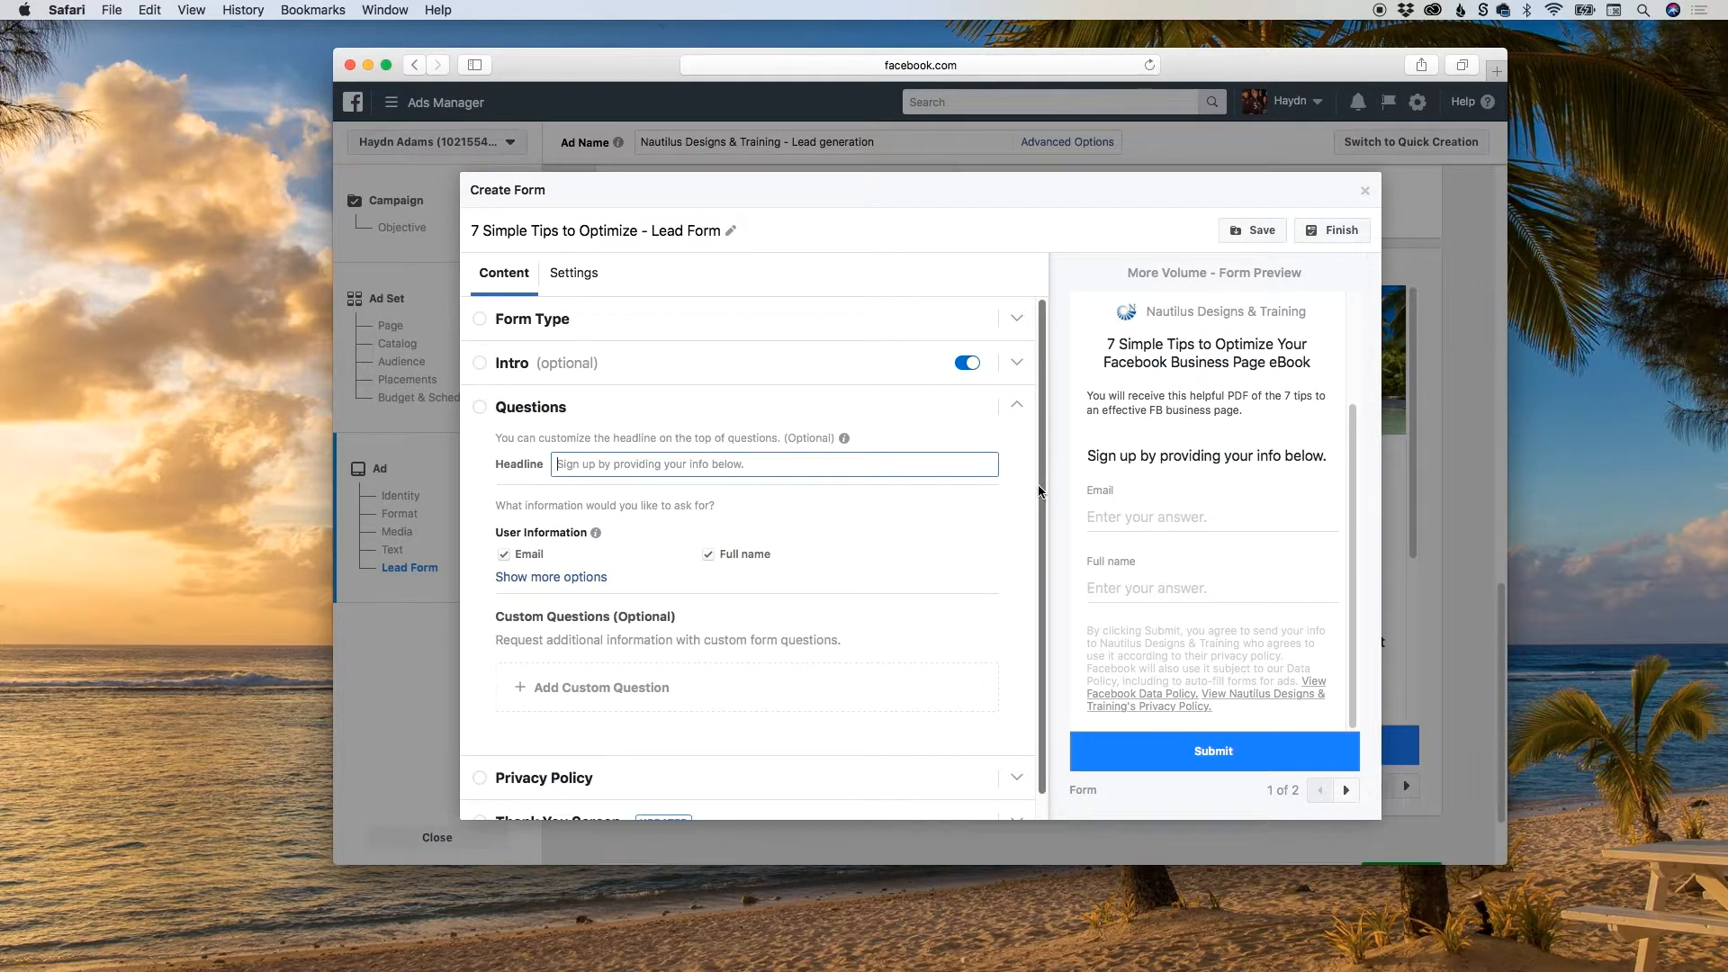
Show more user information options and replace the Full name question with First name and Last name.
scroll(902, 547, "down", 1)
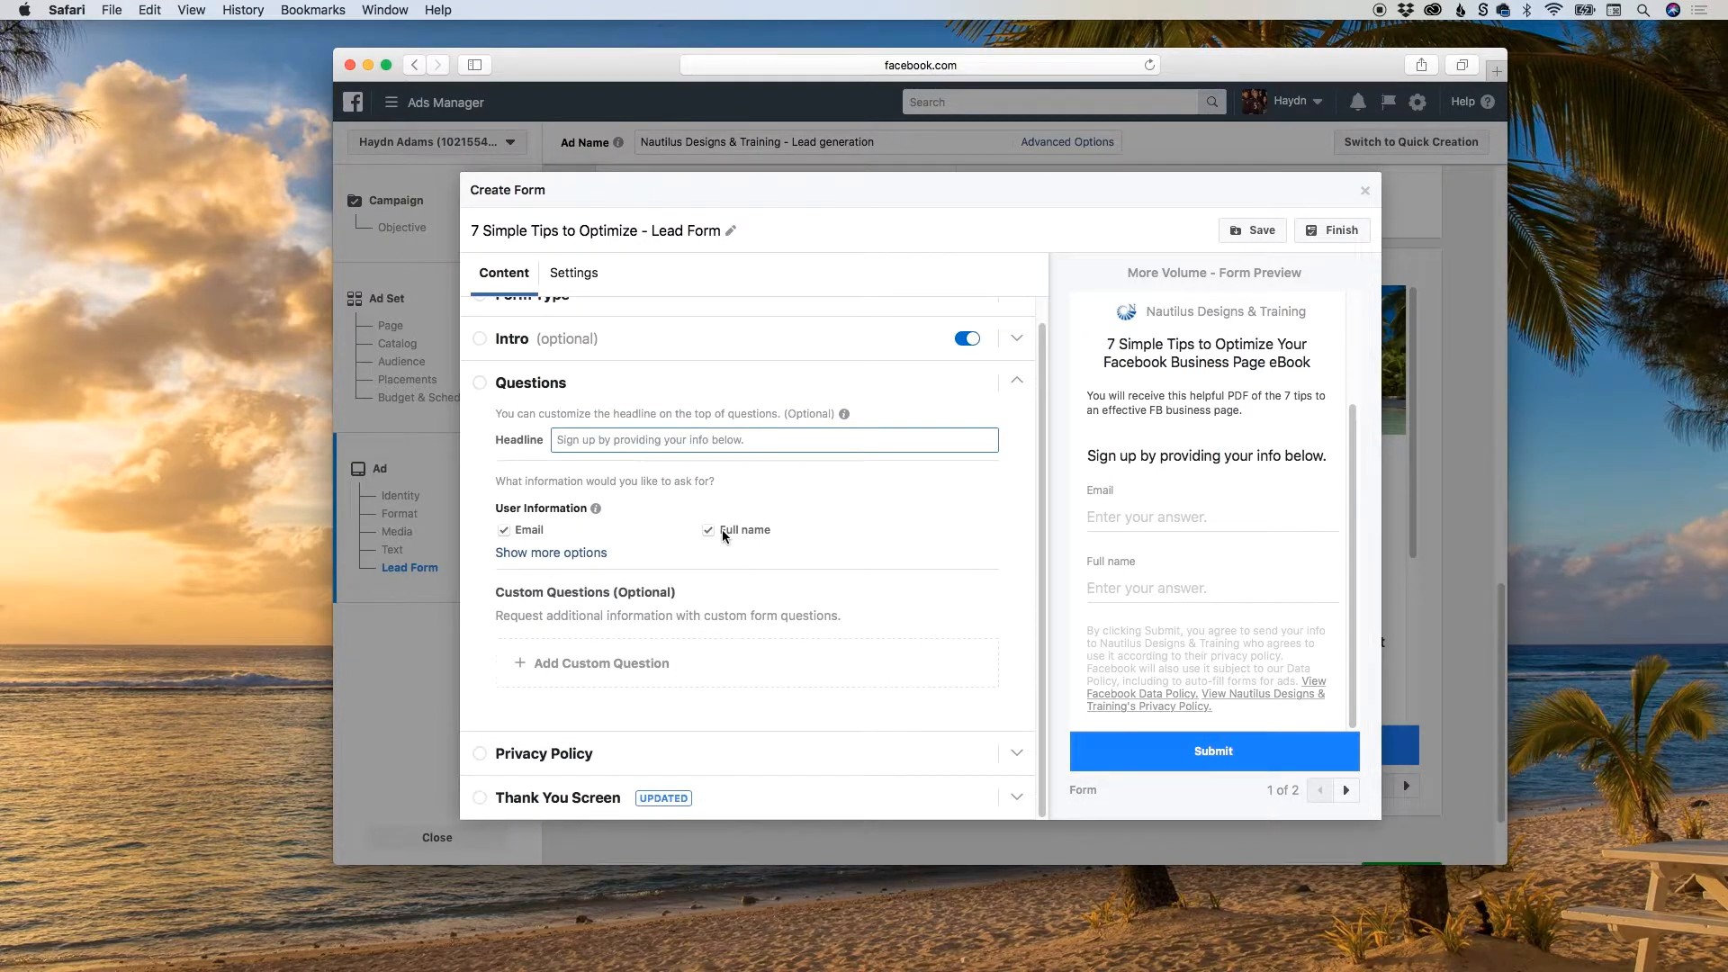
left_click(567, 553)
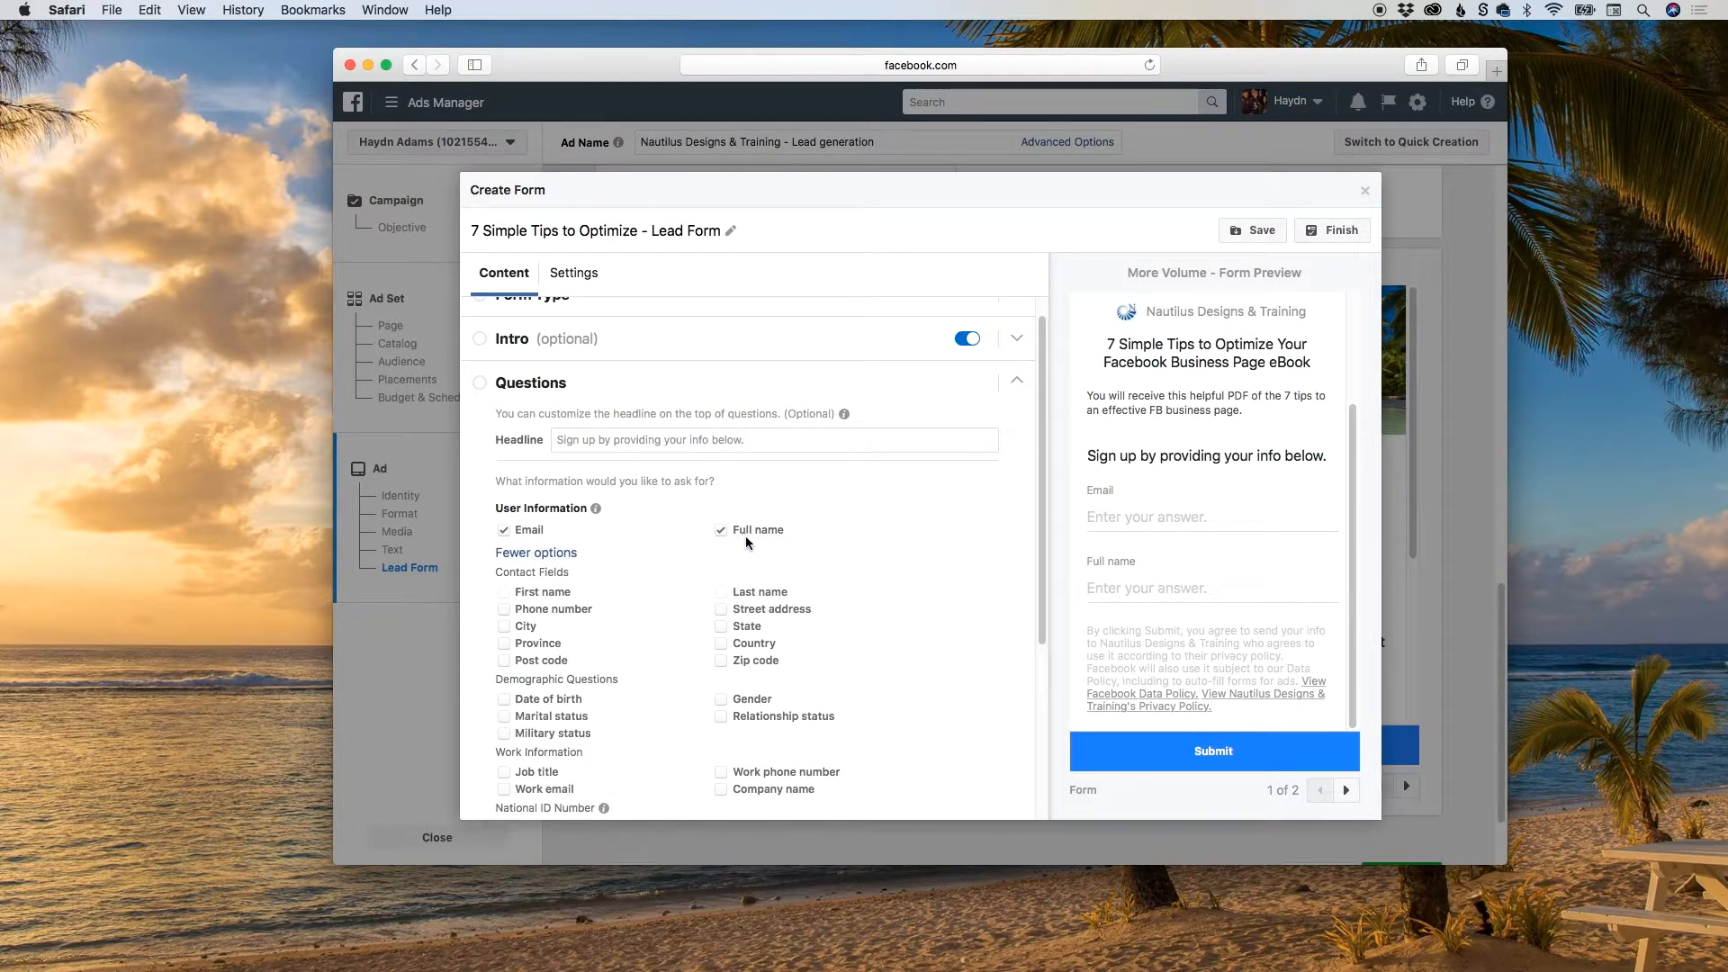
left_click(720, 529)
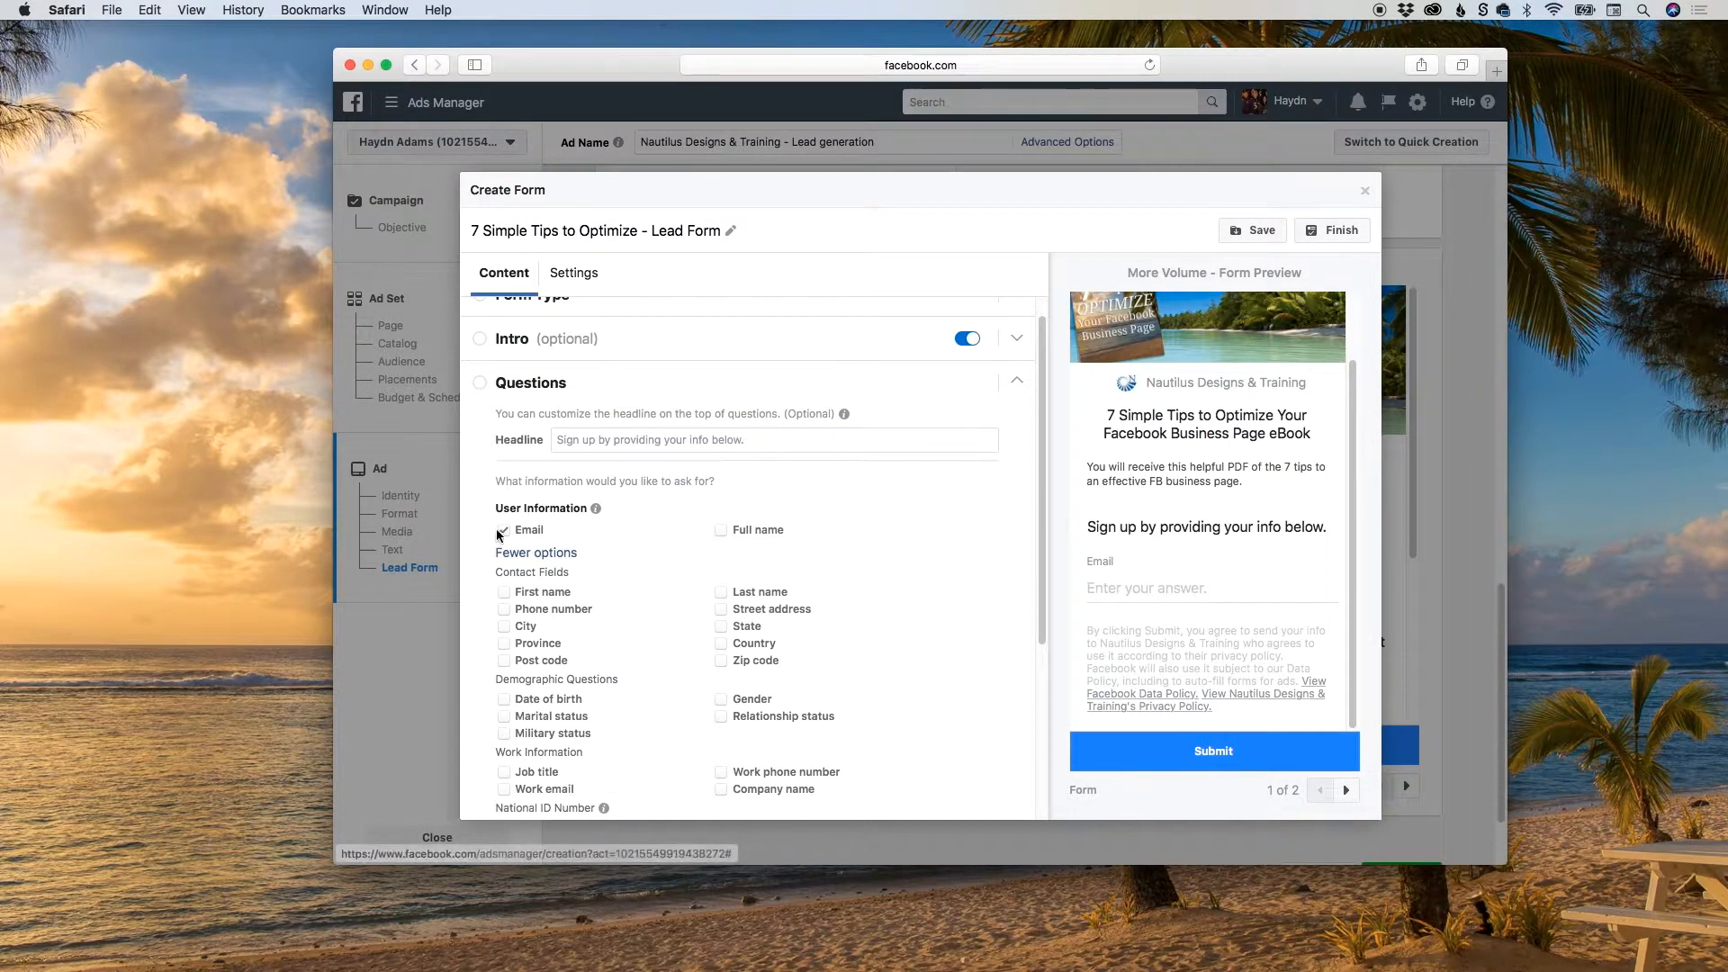
left_click(503, 592)
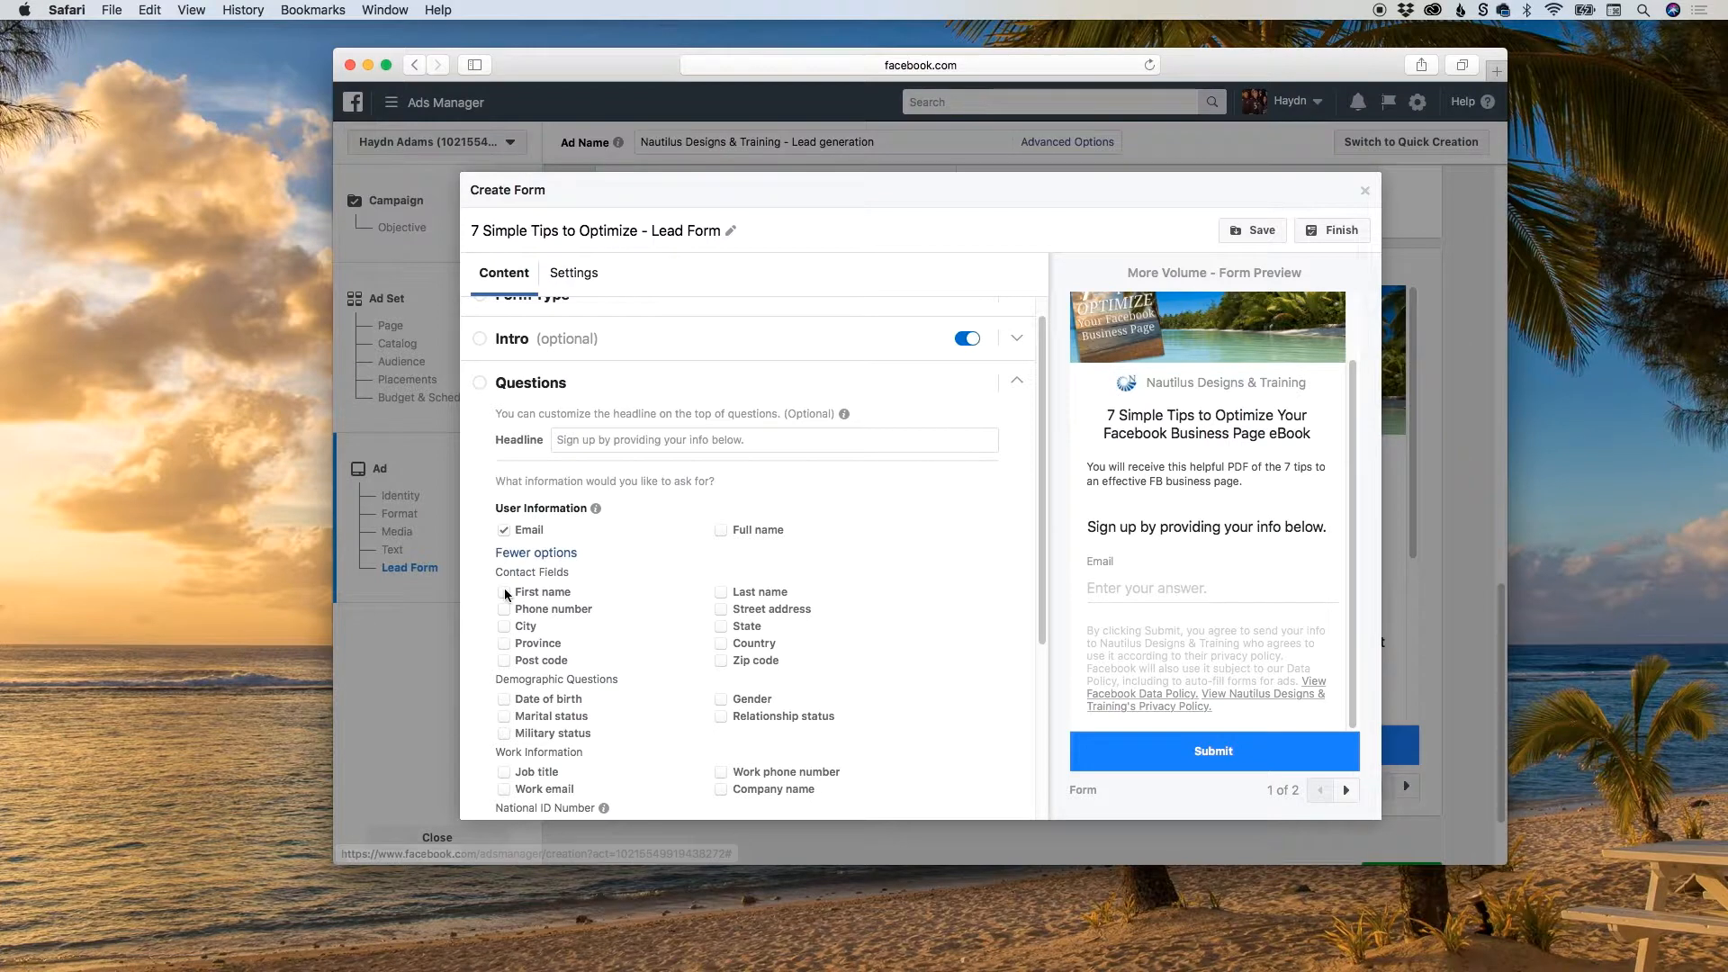
left_click(721, 593)
scroll(1281, 586, "down", 1)
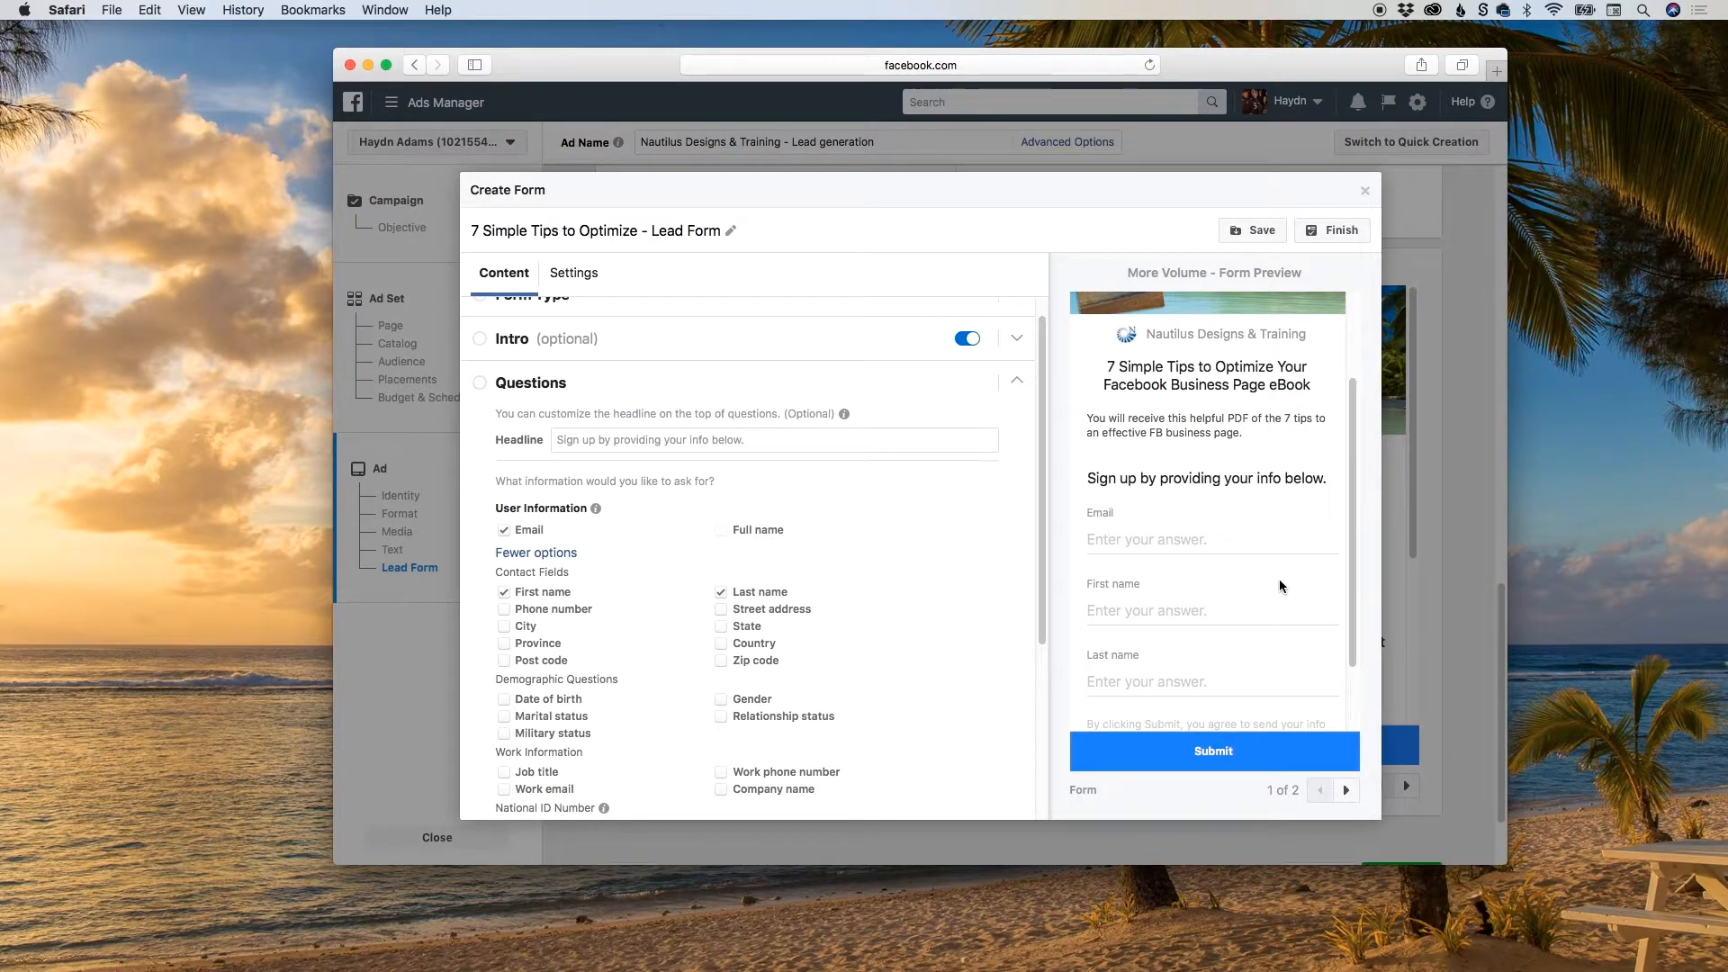
Look over the remaining user information fields and the types available for a custom question.
left_click_drag(1040, 520, 1044, 626)
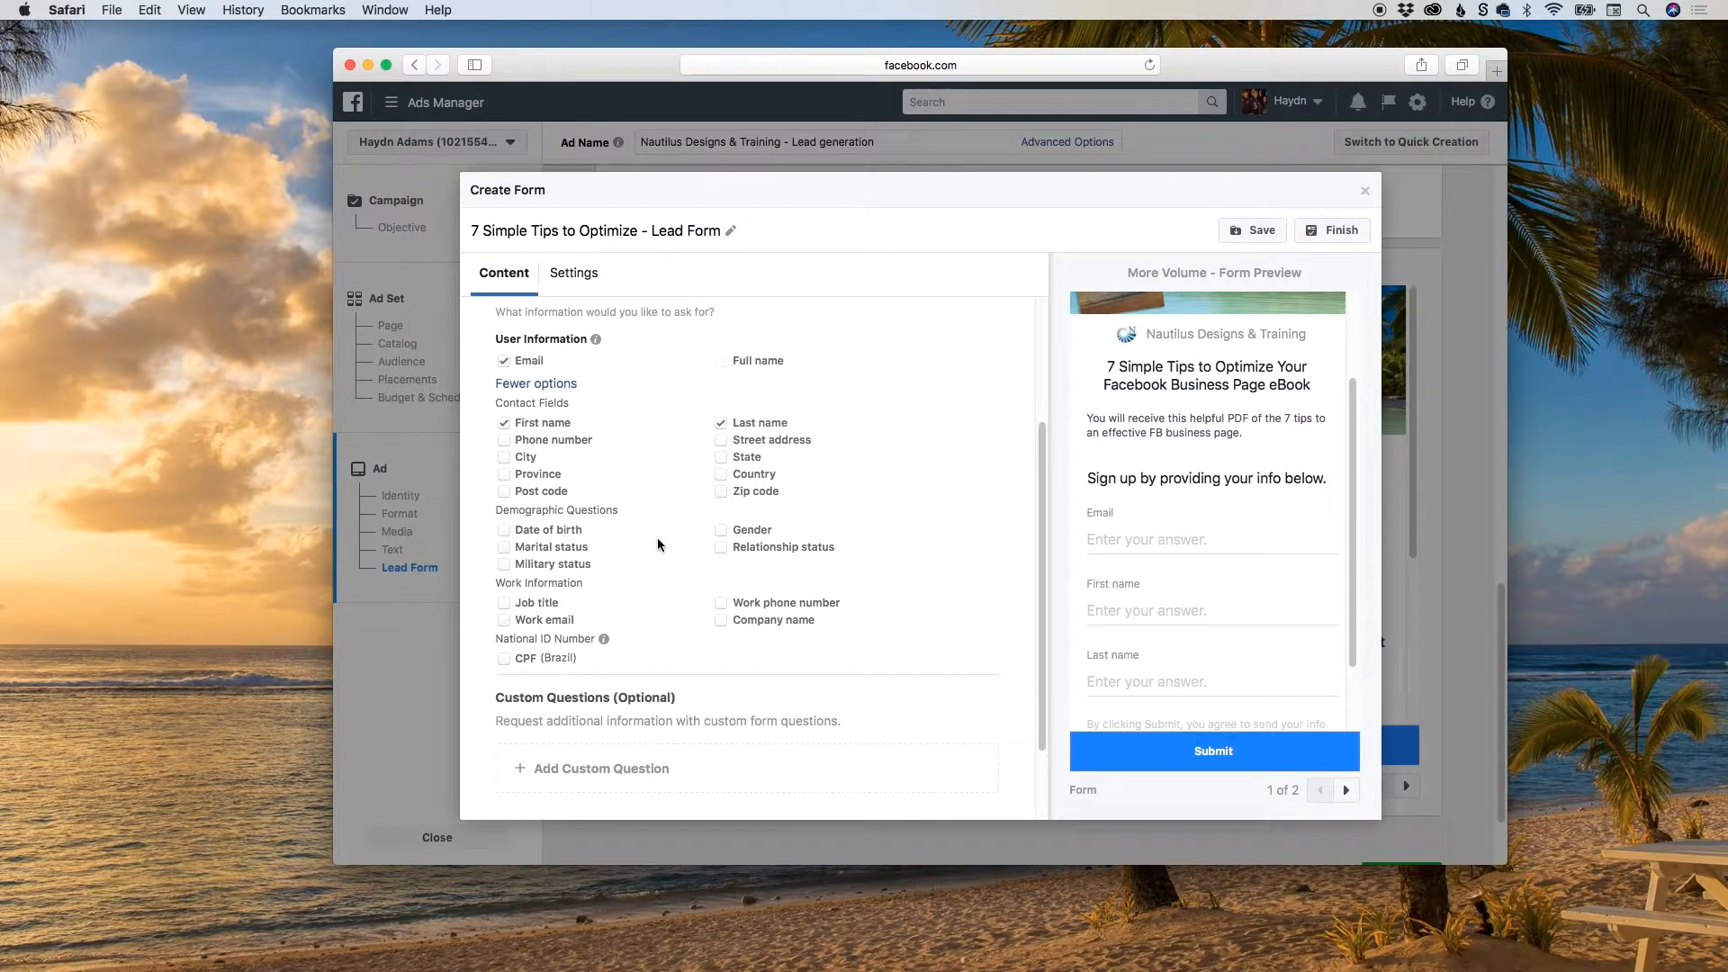
scroll(701, 682, "down", 3)
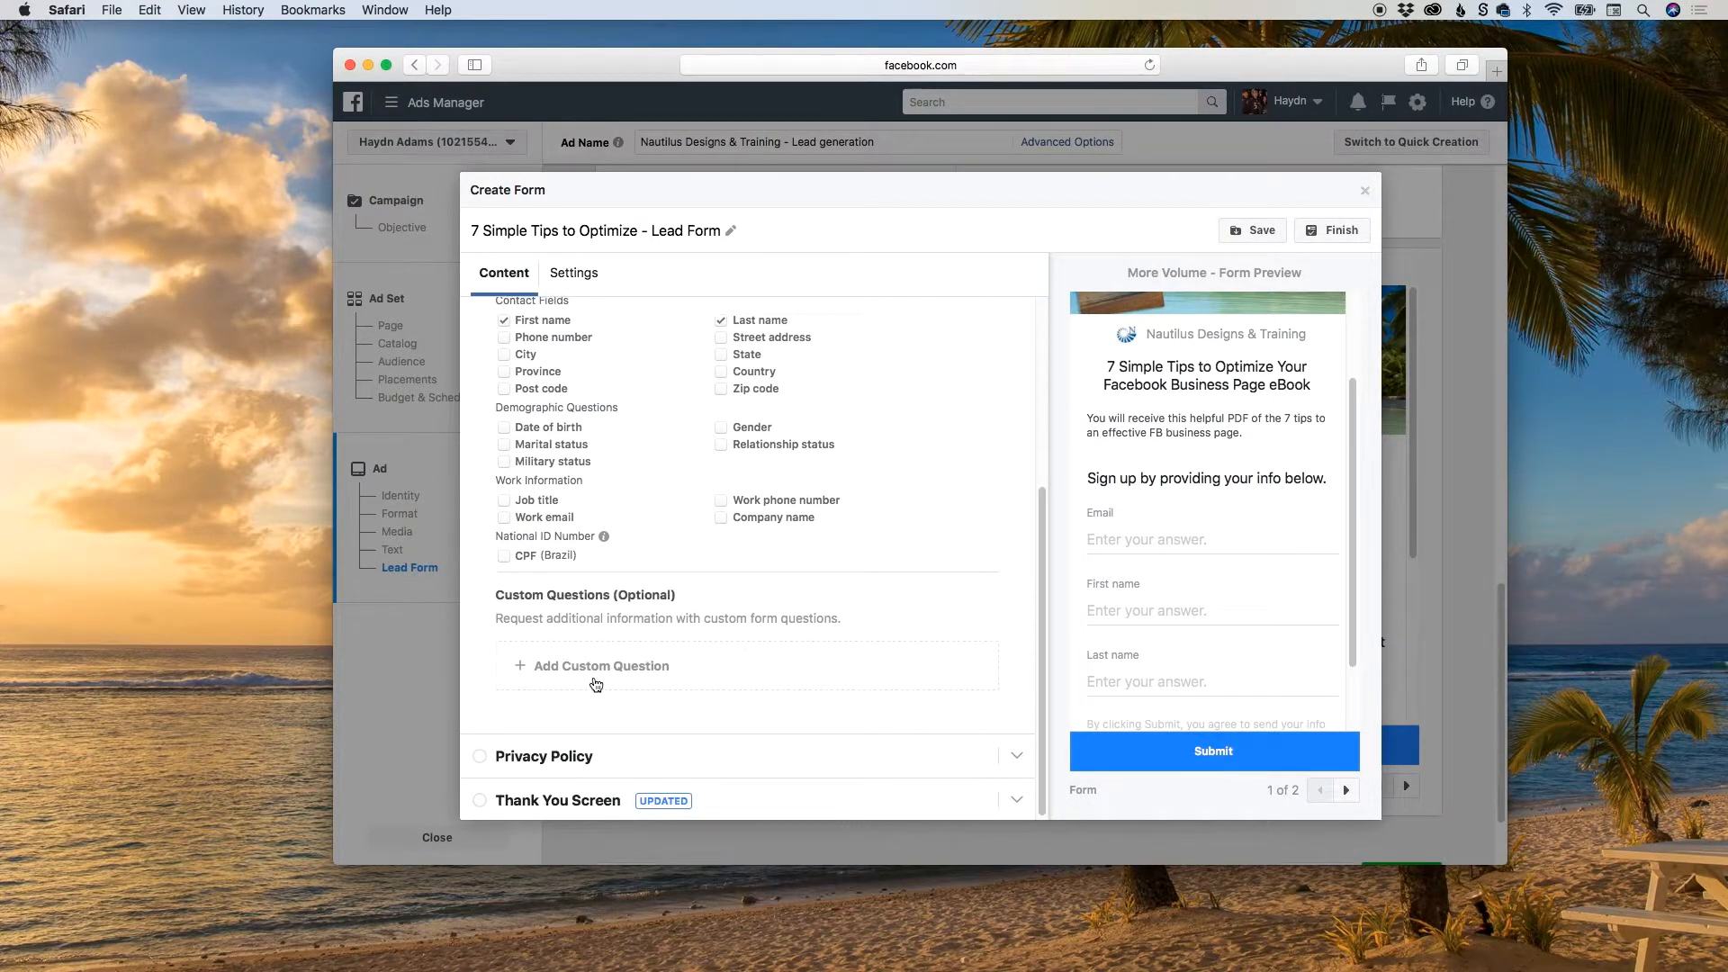
left_click(591, 671)
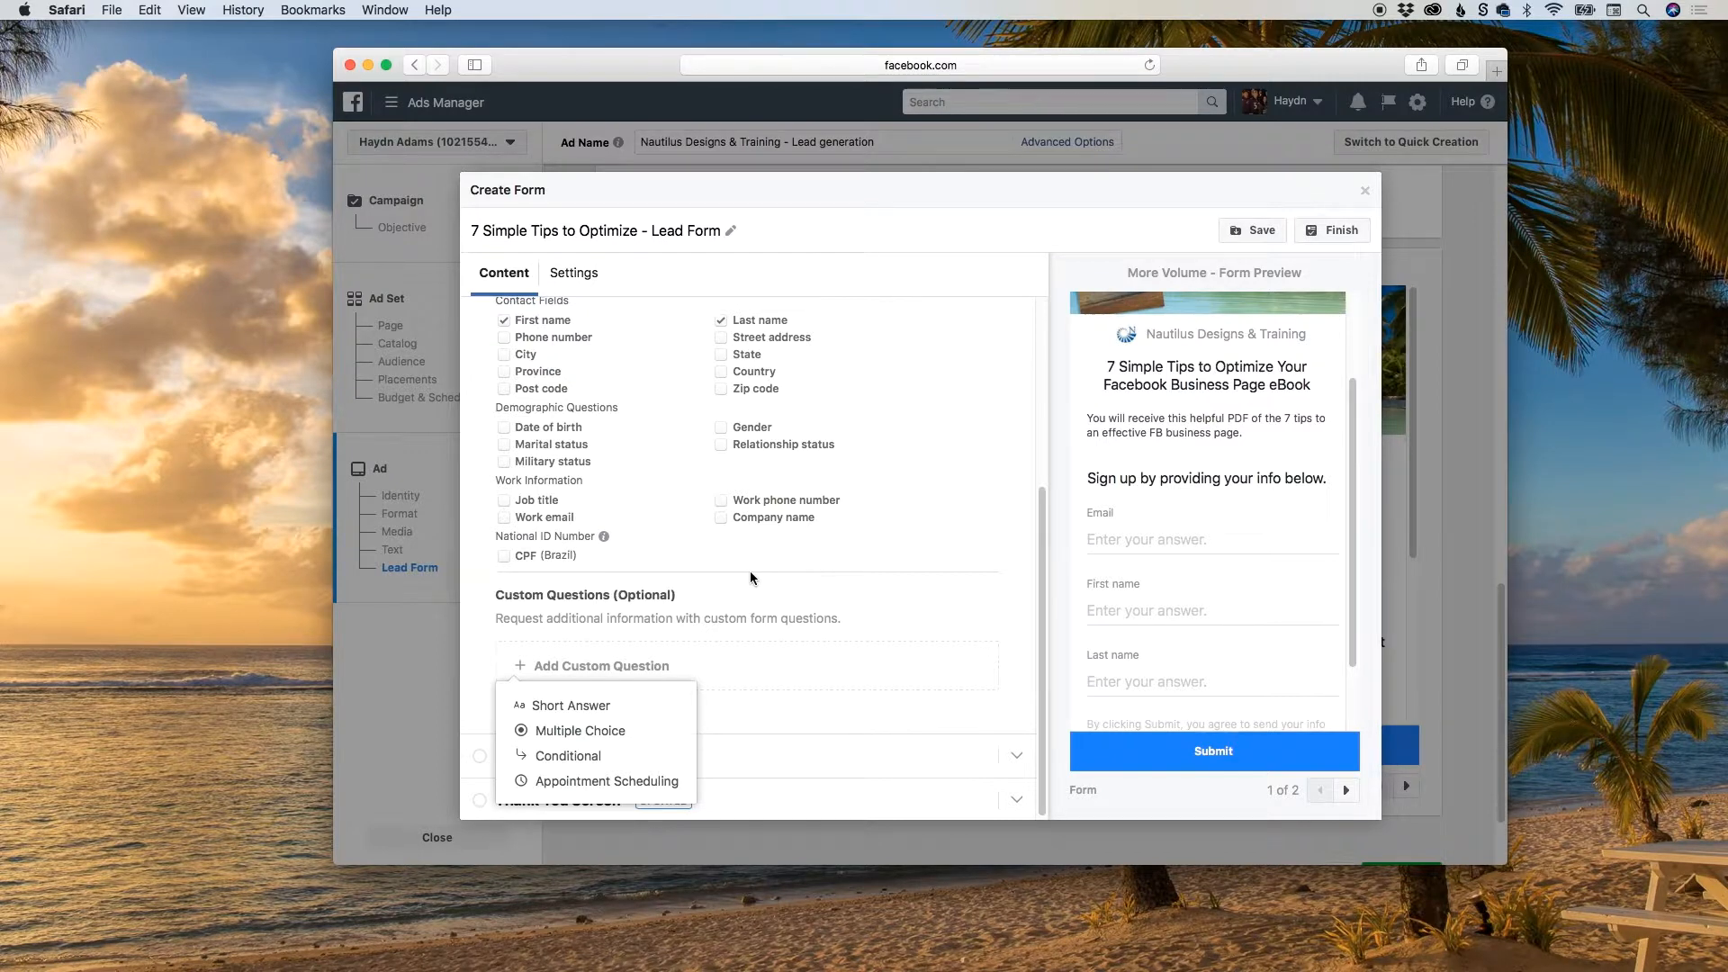
scroll(752, 577, "up", 3)
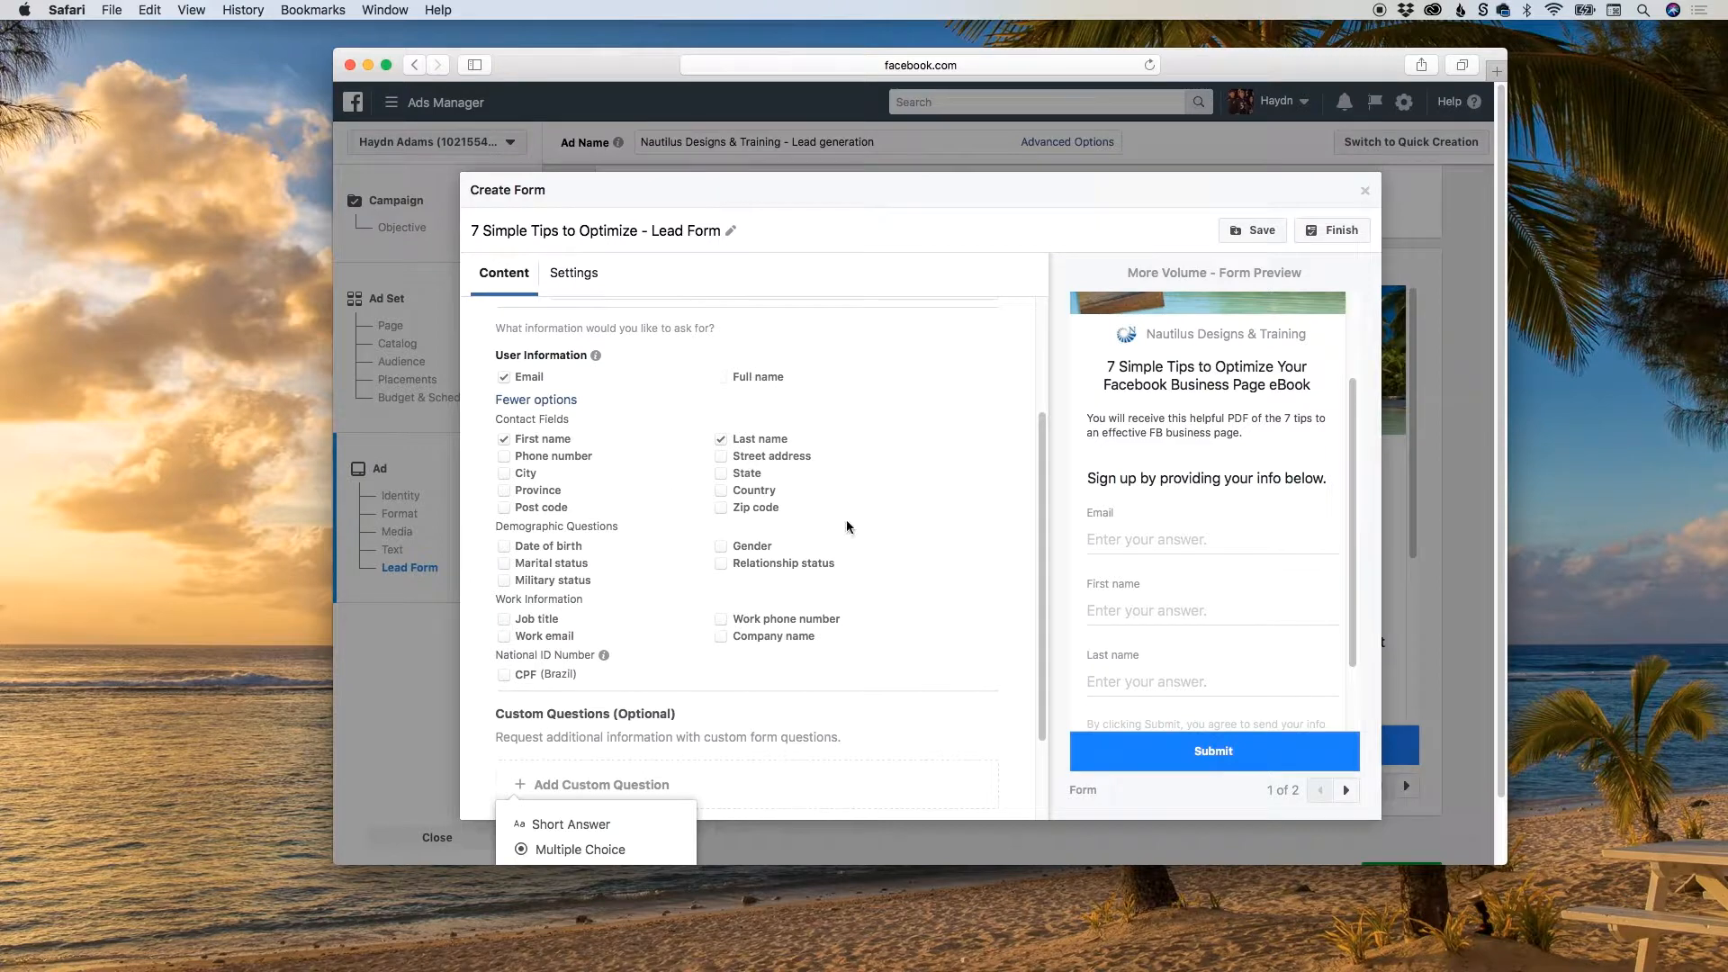
scroll(845, 528, "down", 3)
left_click(889, 574)
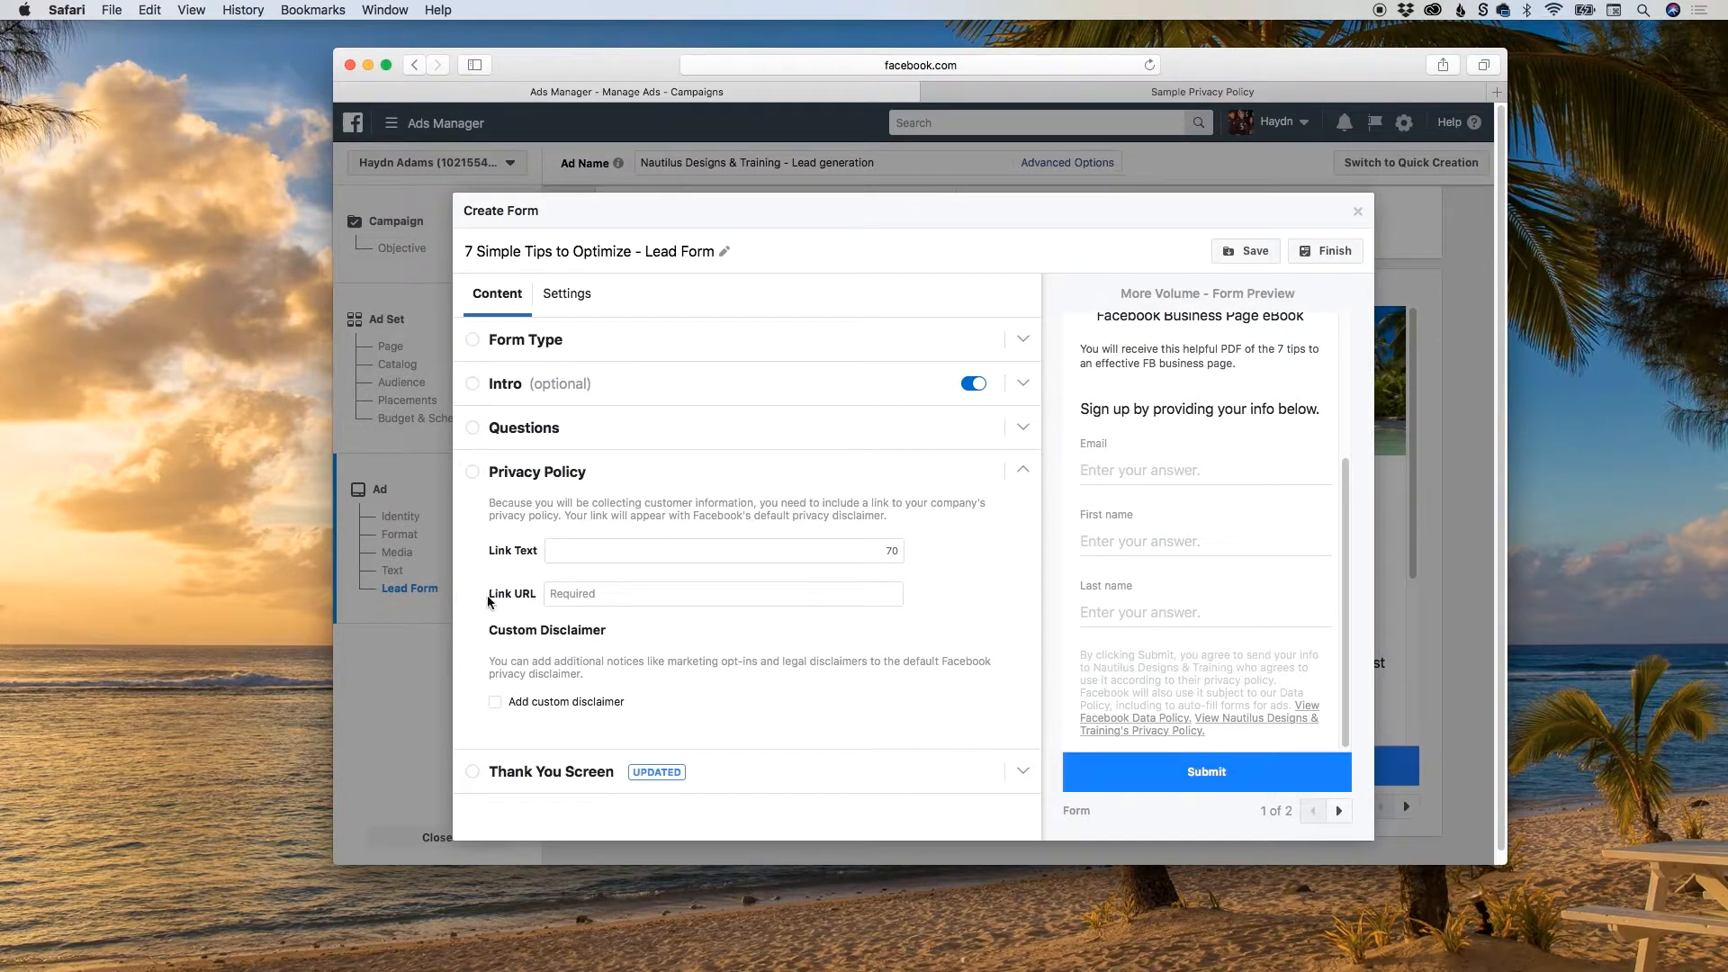
Switch from the form's Link URL requirement to the Sample Privacy Policy page and search the web for "BBB privacy policy".
left_click_drag(489, 595, 536, 598)
left_click(1110, 93)
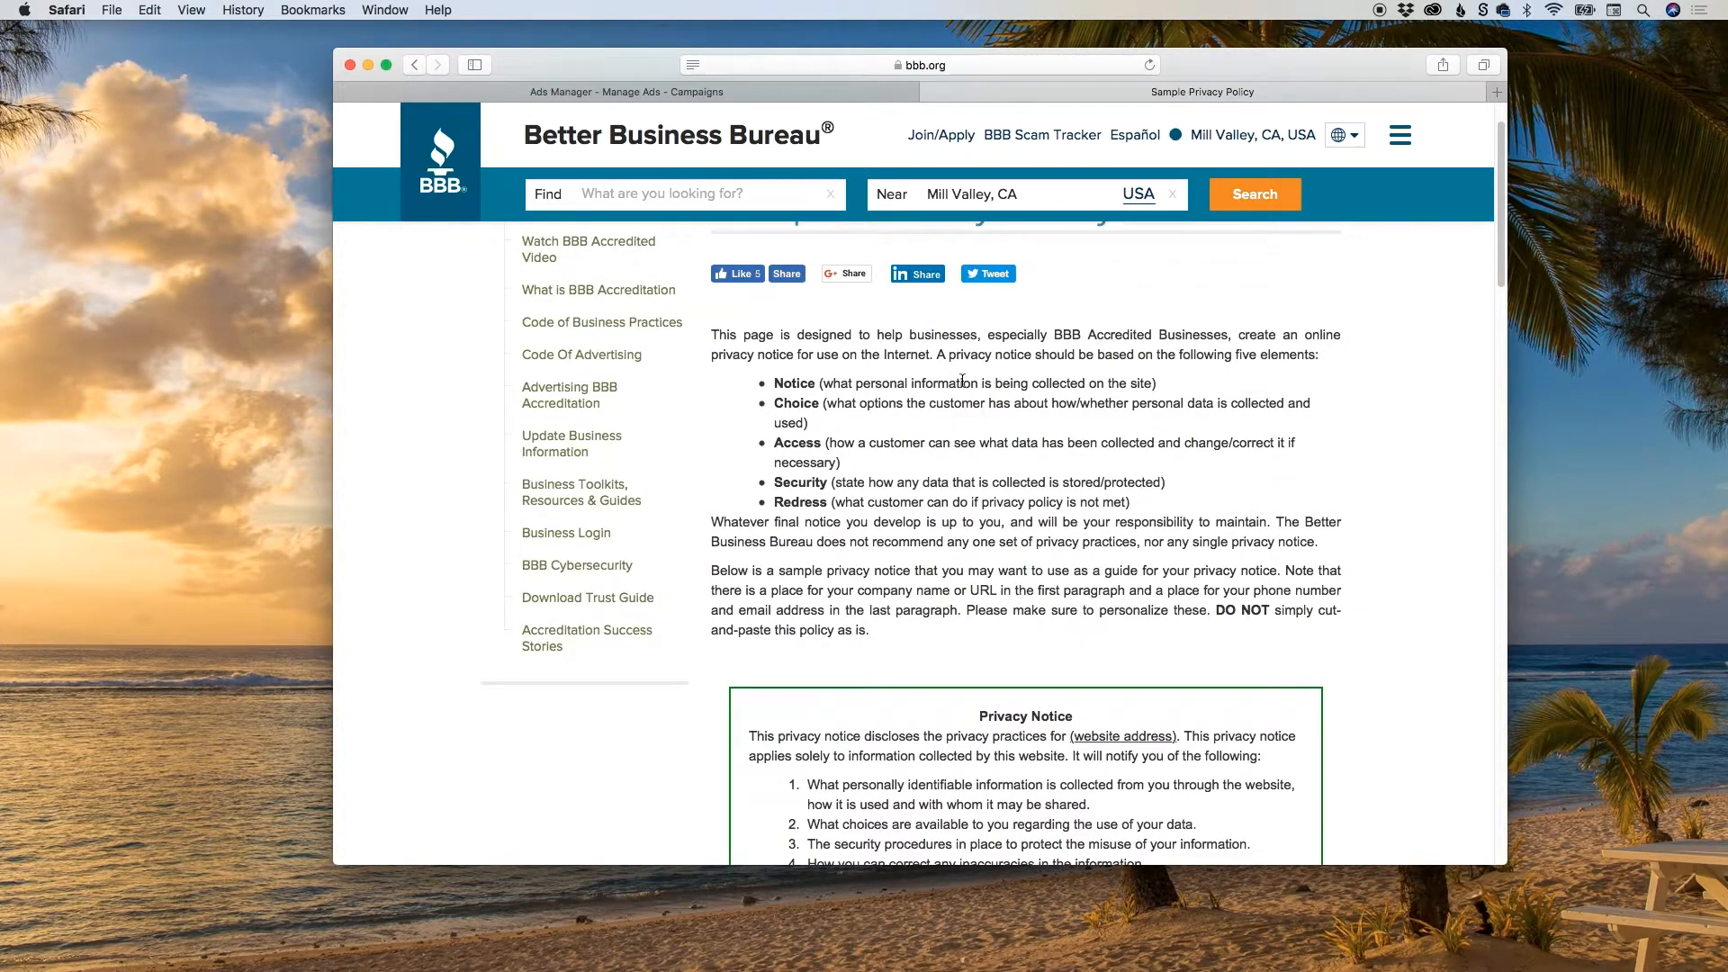
left_click(774, 64)
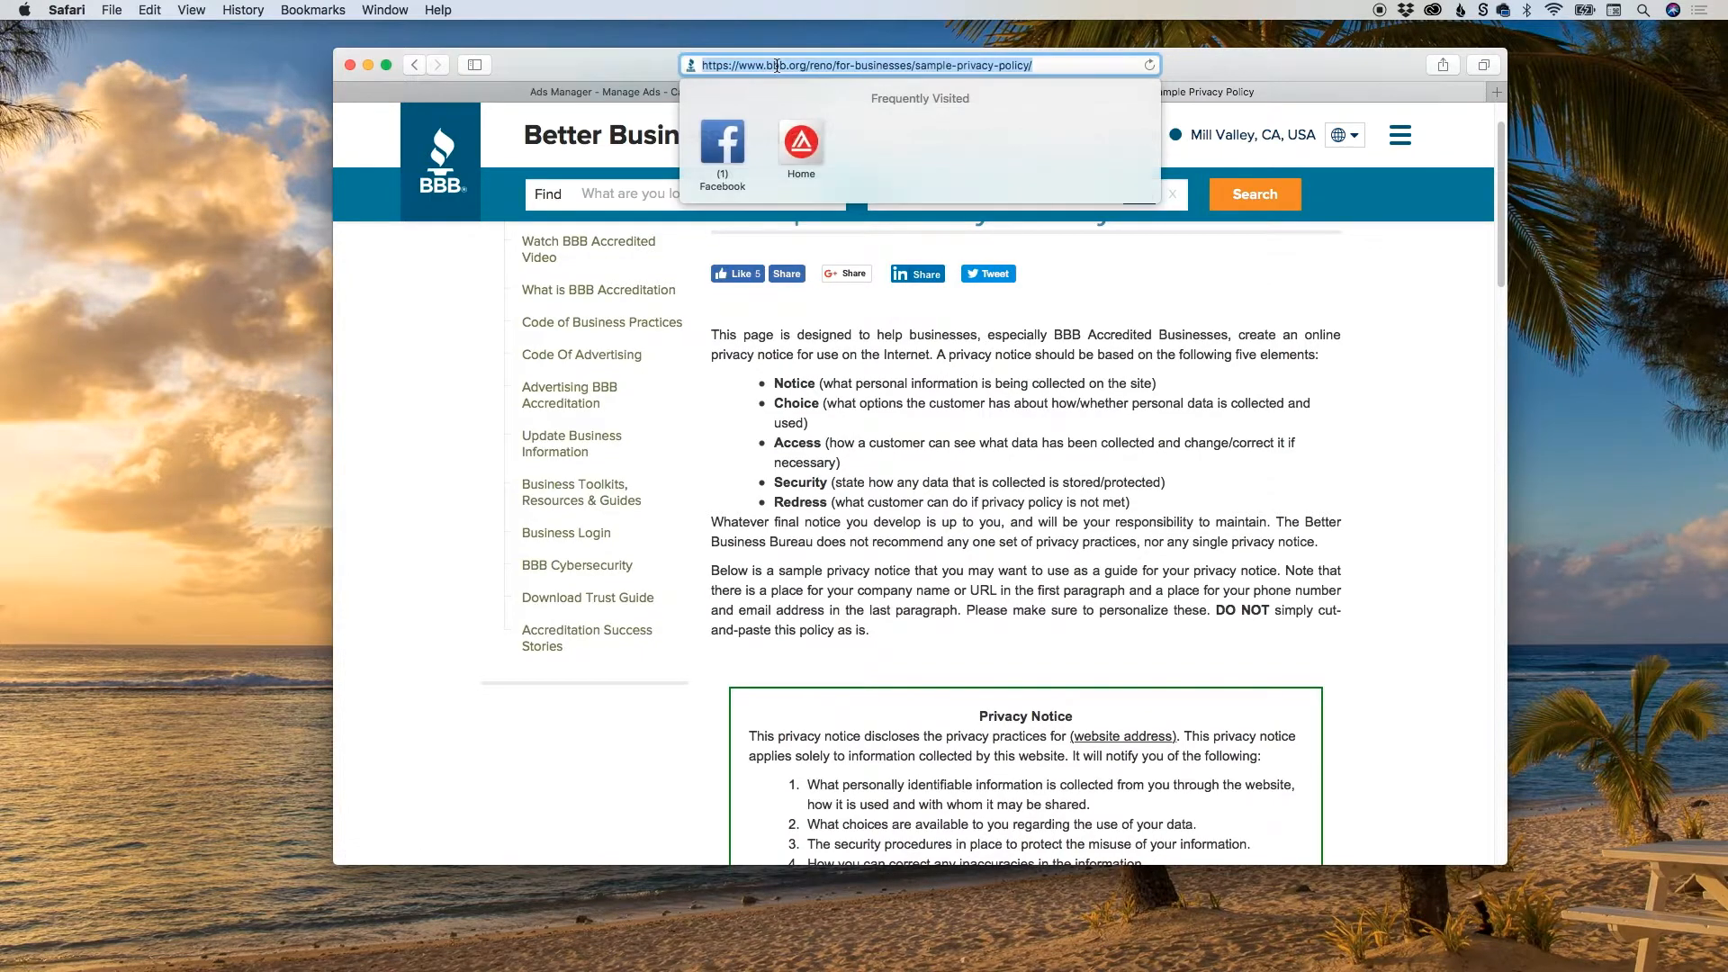
type("Be")
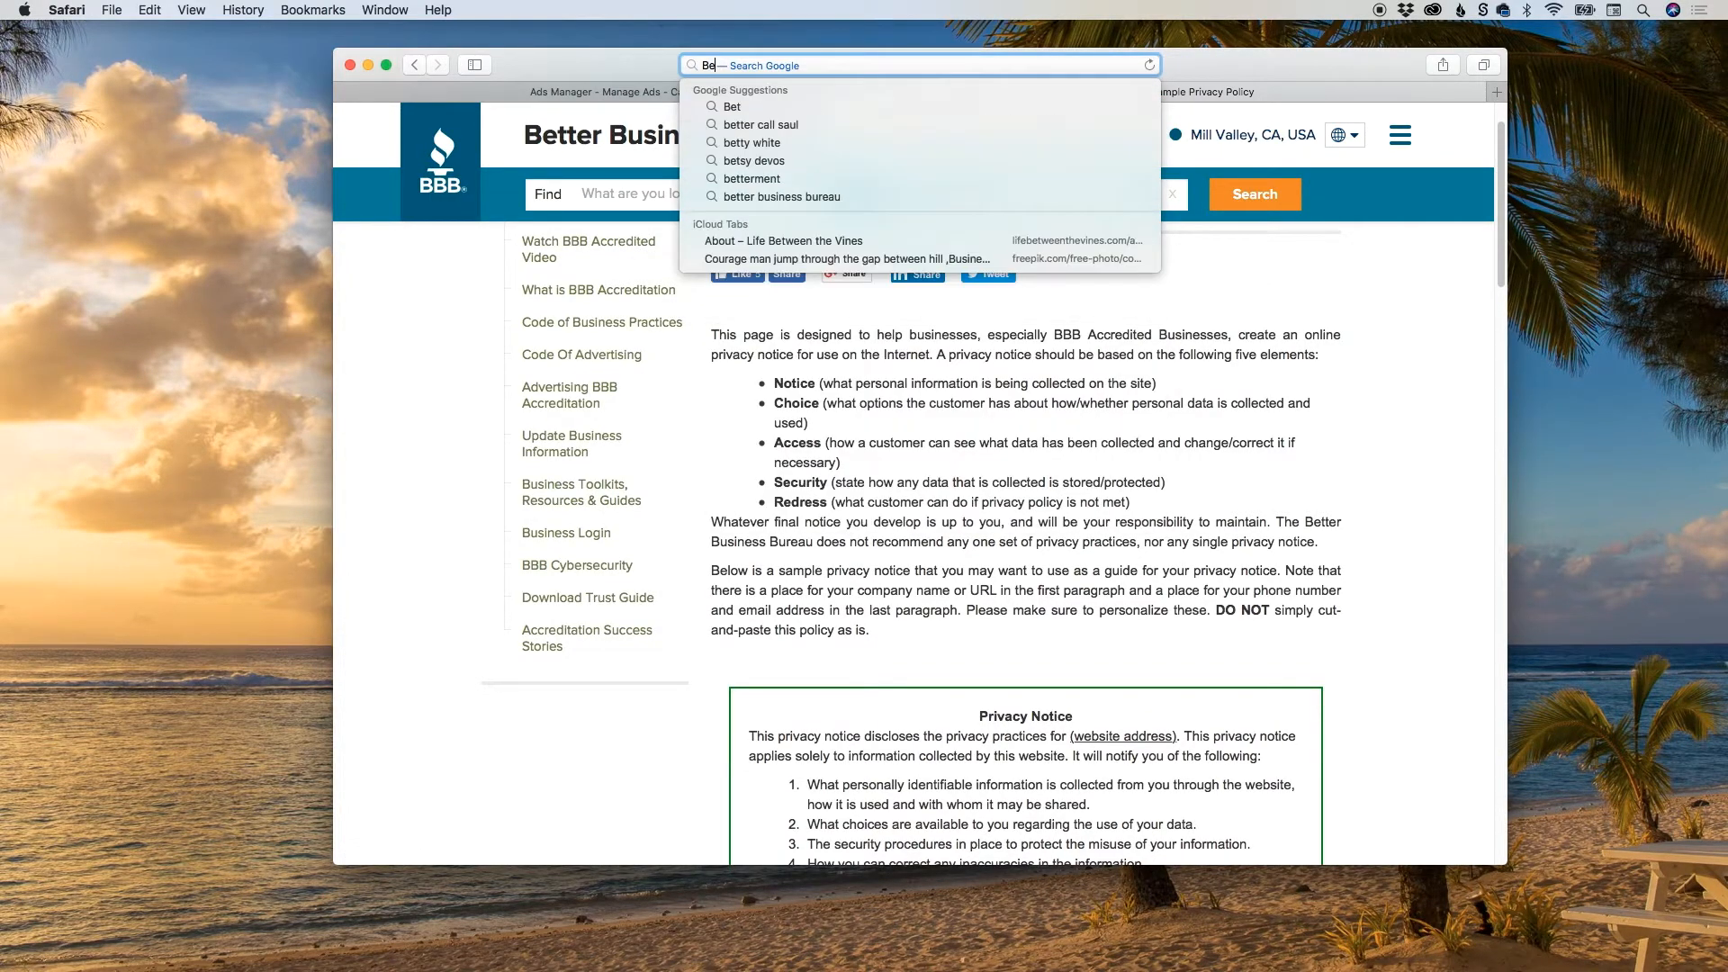
key("BackSpace")
type("BB ")
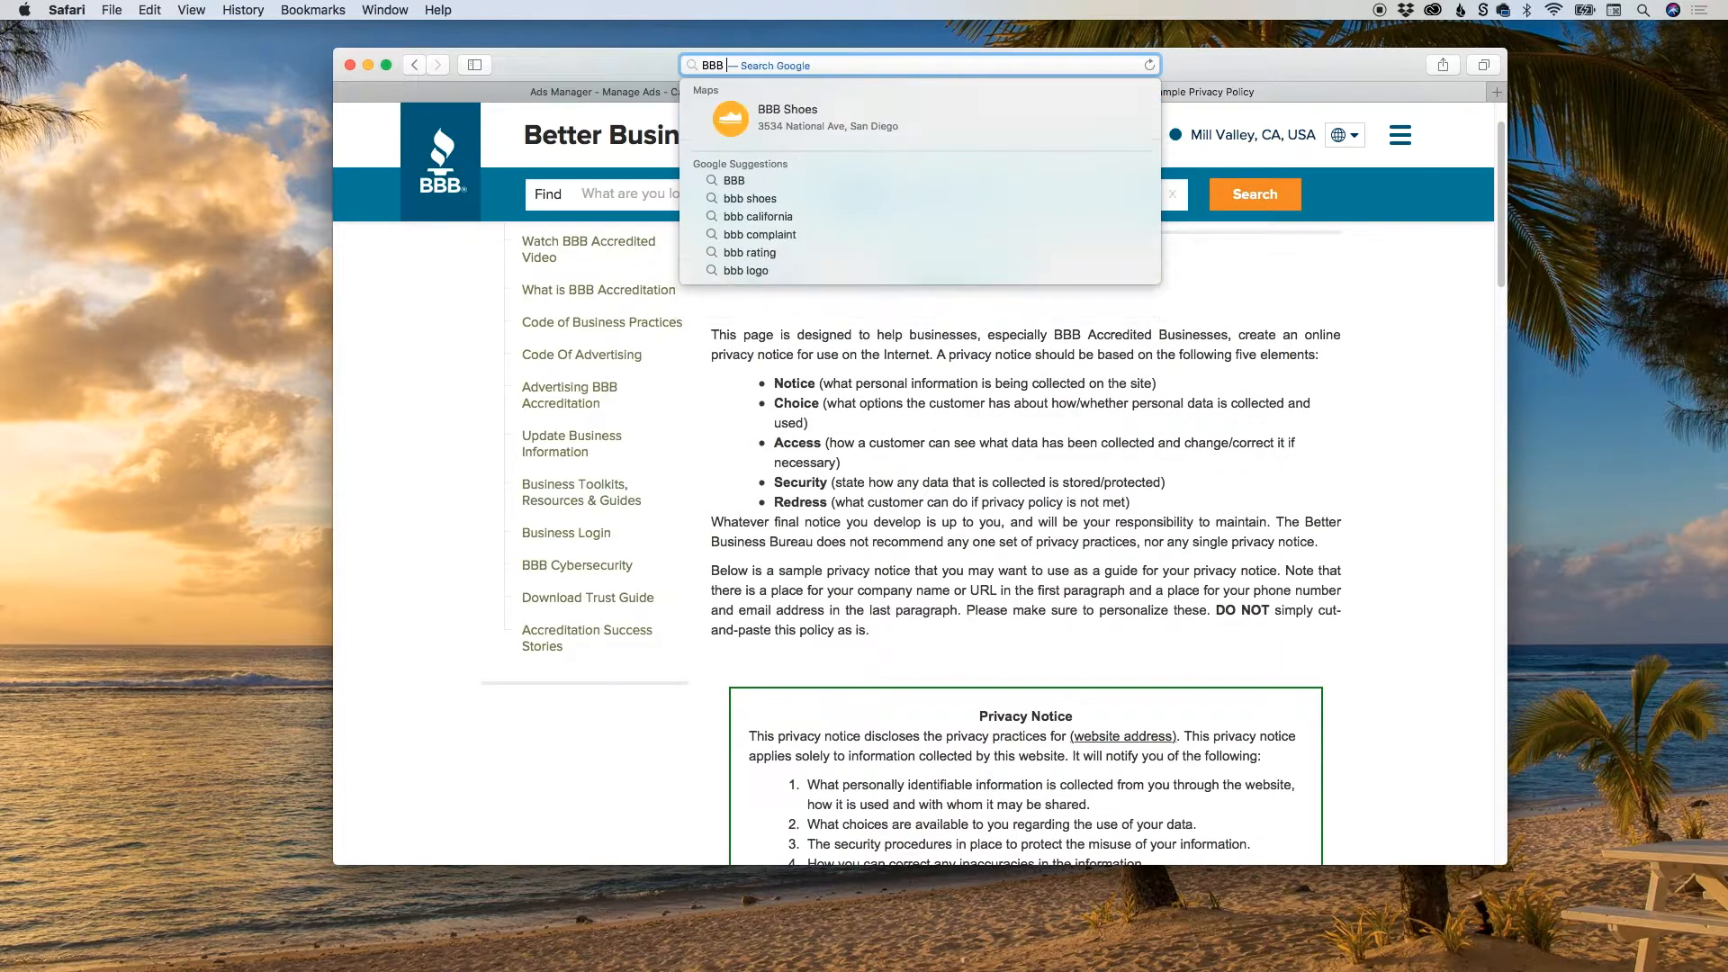
type("privacy ")
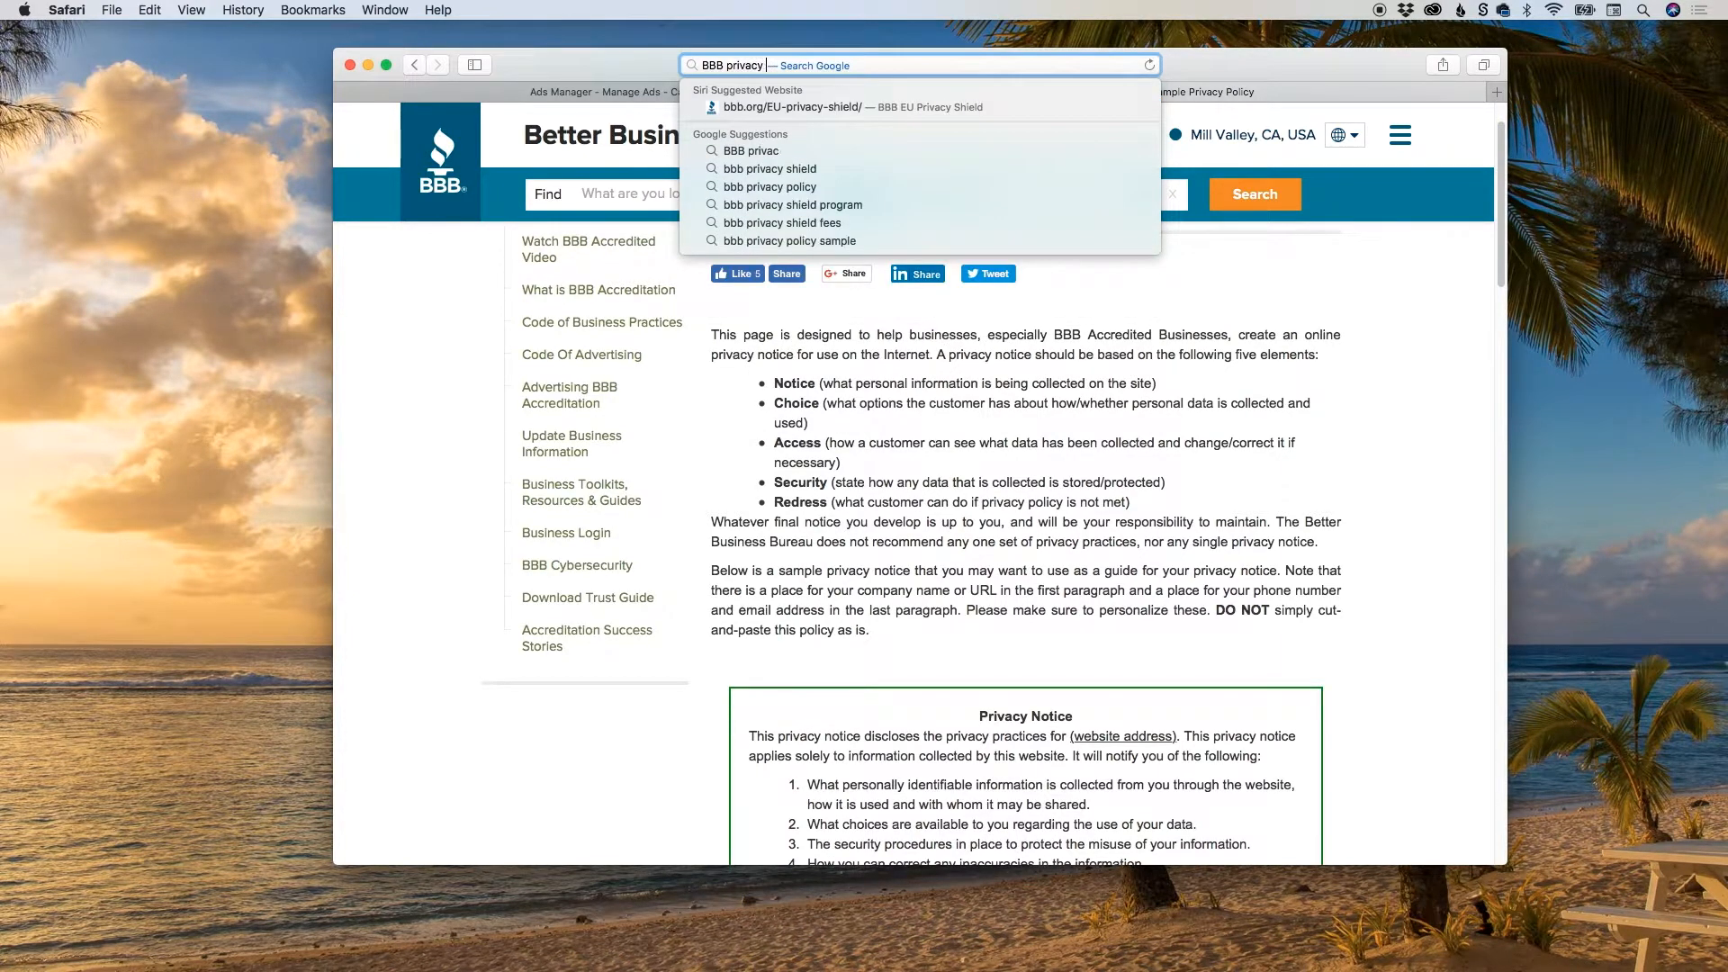
type("policy")
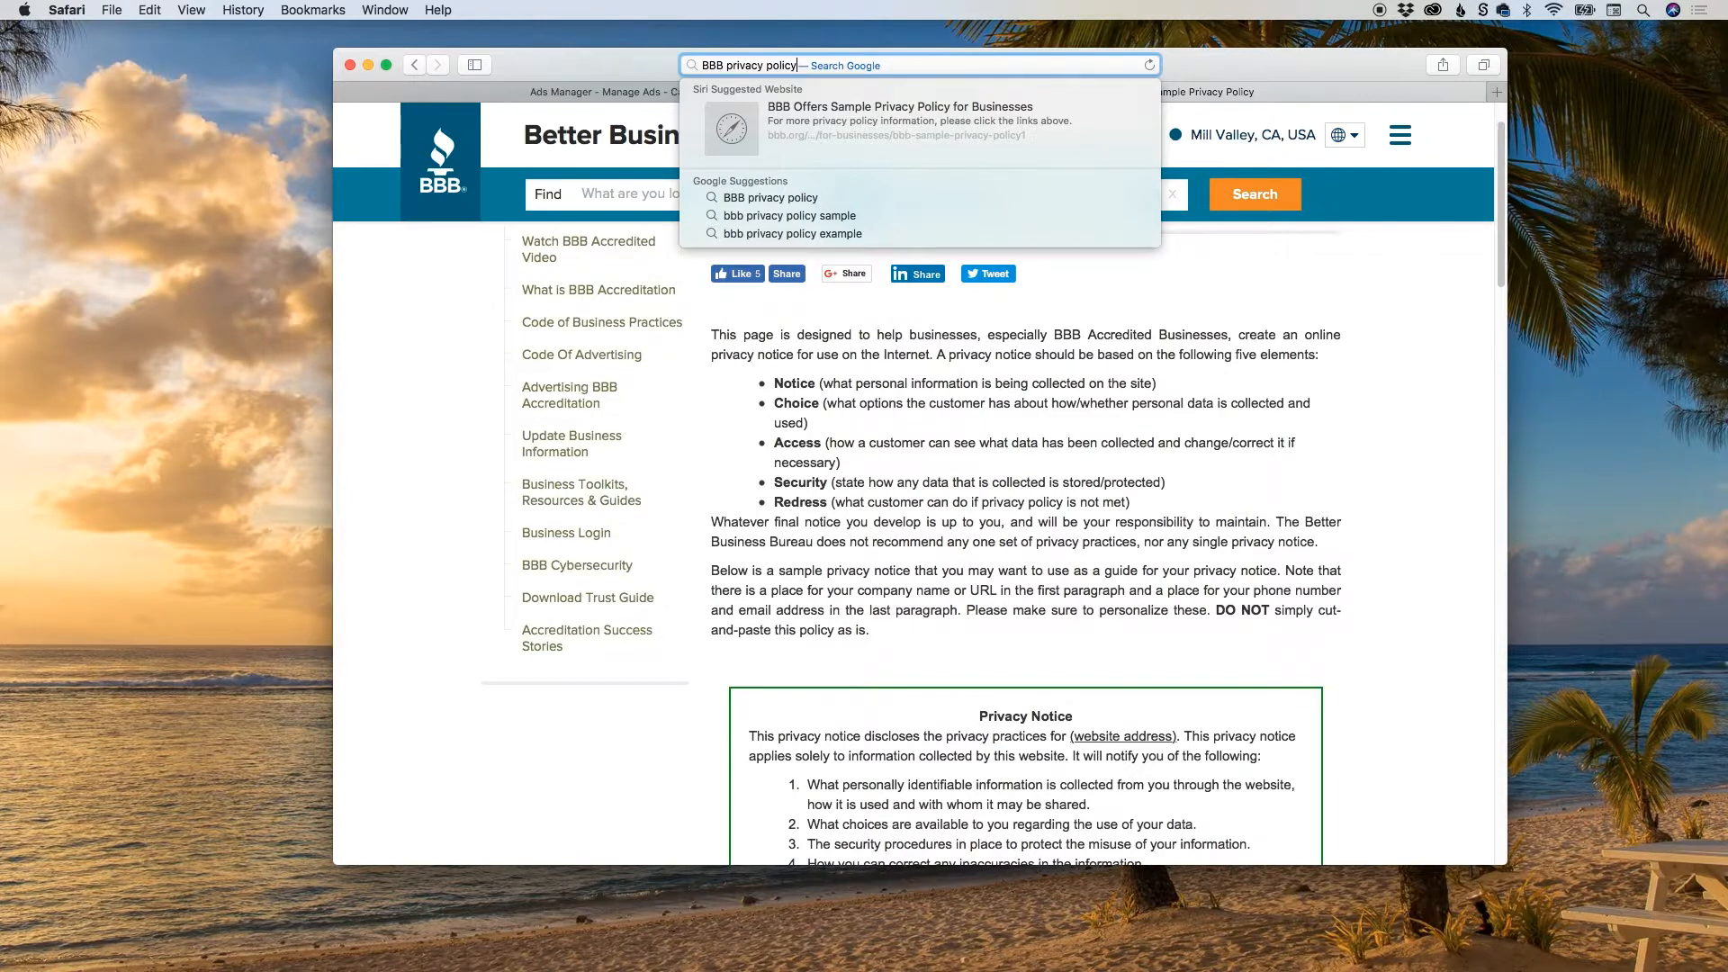
key("Return")
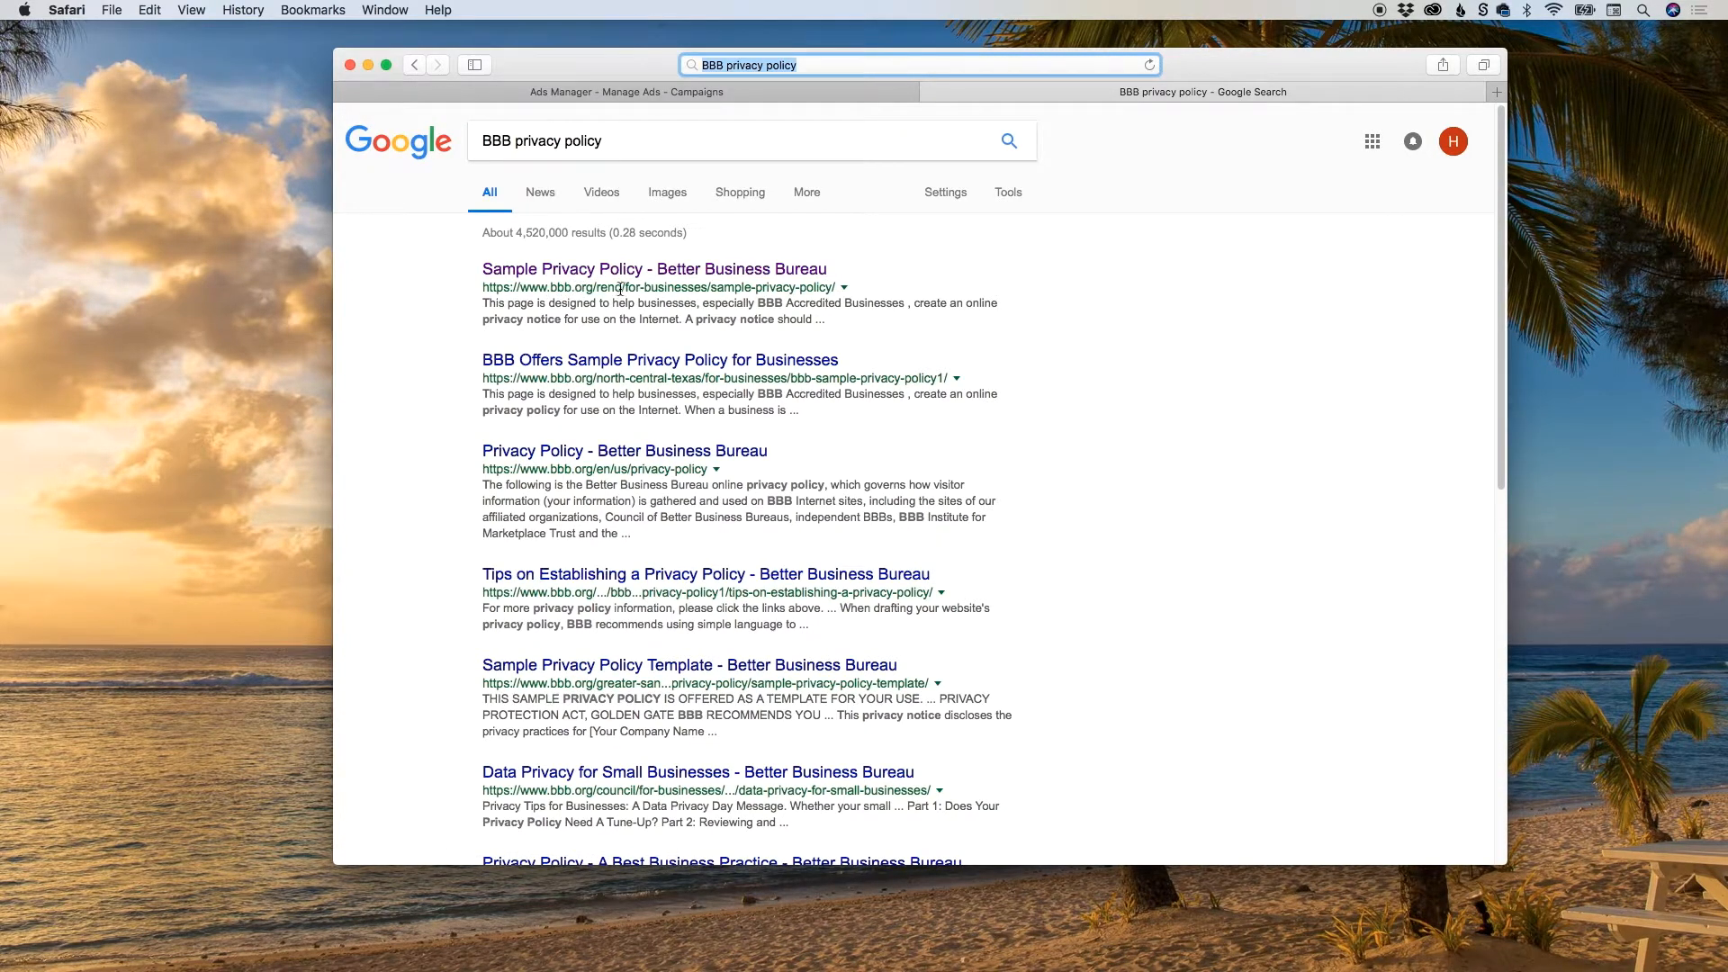
Check the Better Business Bureau privacy policy results and read through the Sample Privacy Policy notice.
left_click(616, 458)
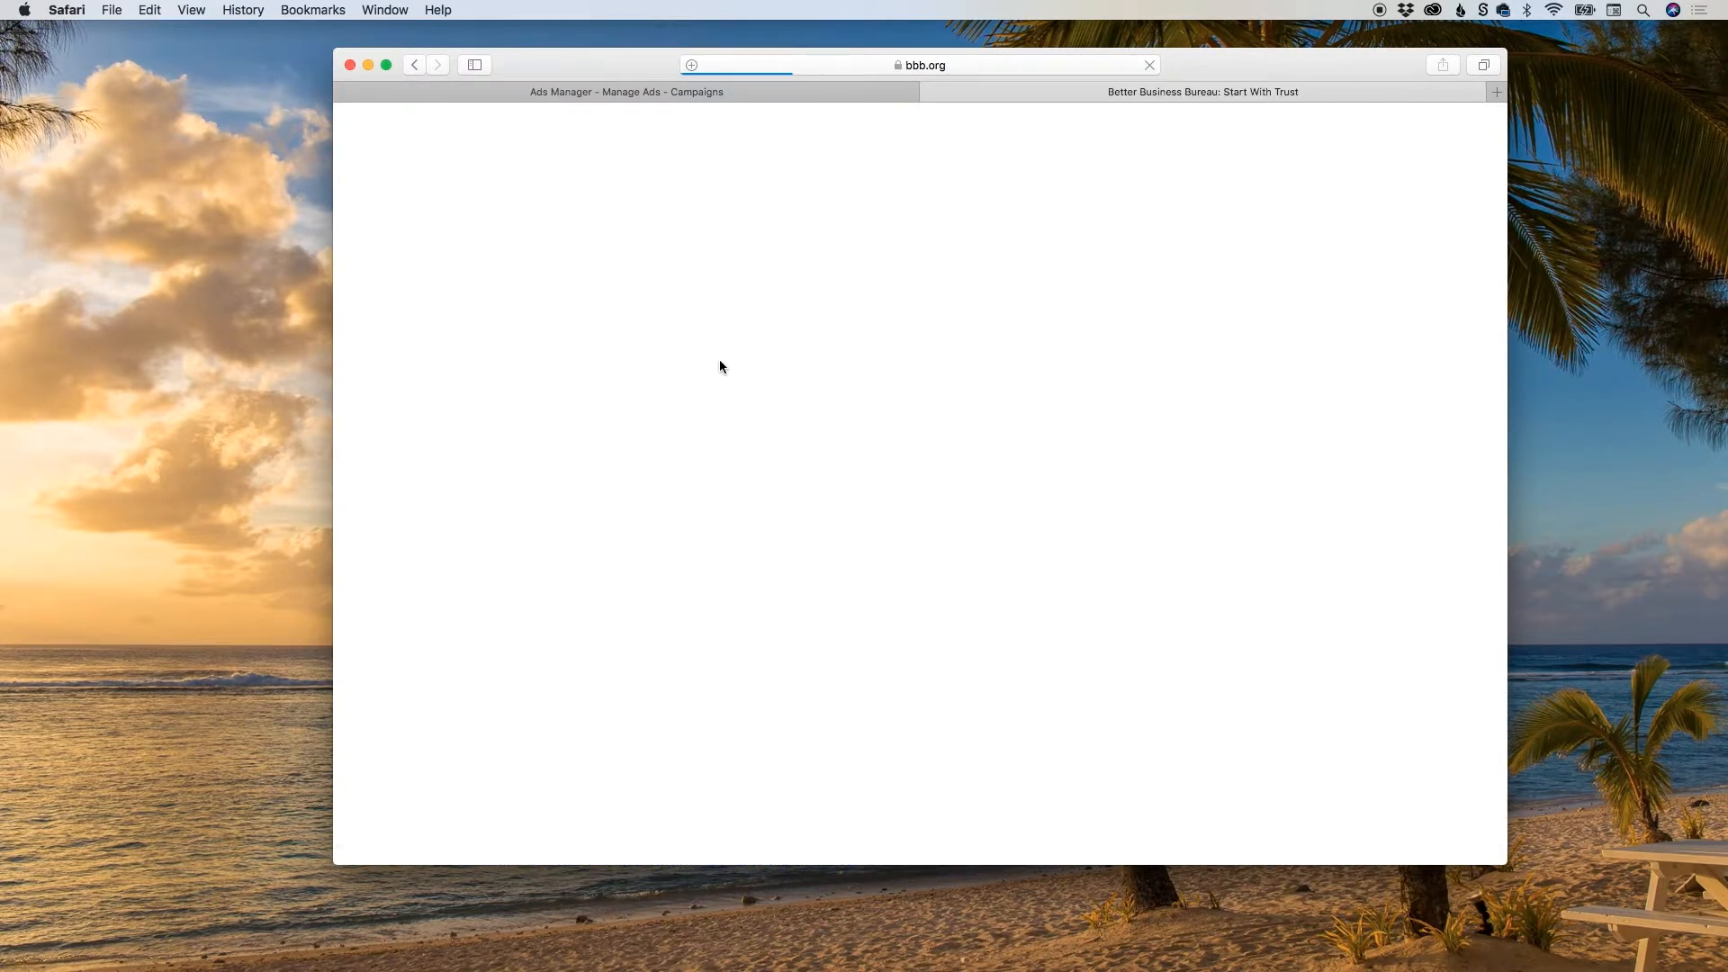
left_click(415, 66)
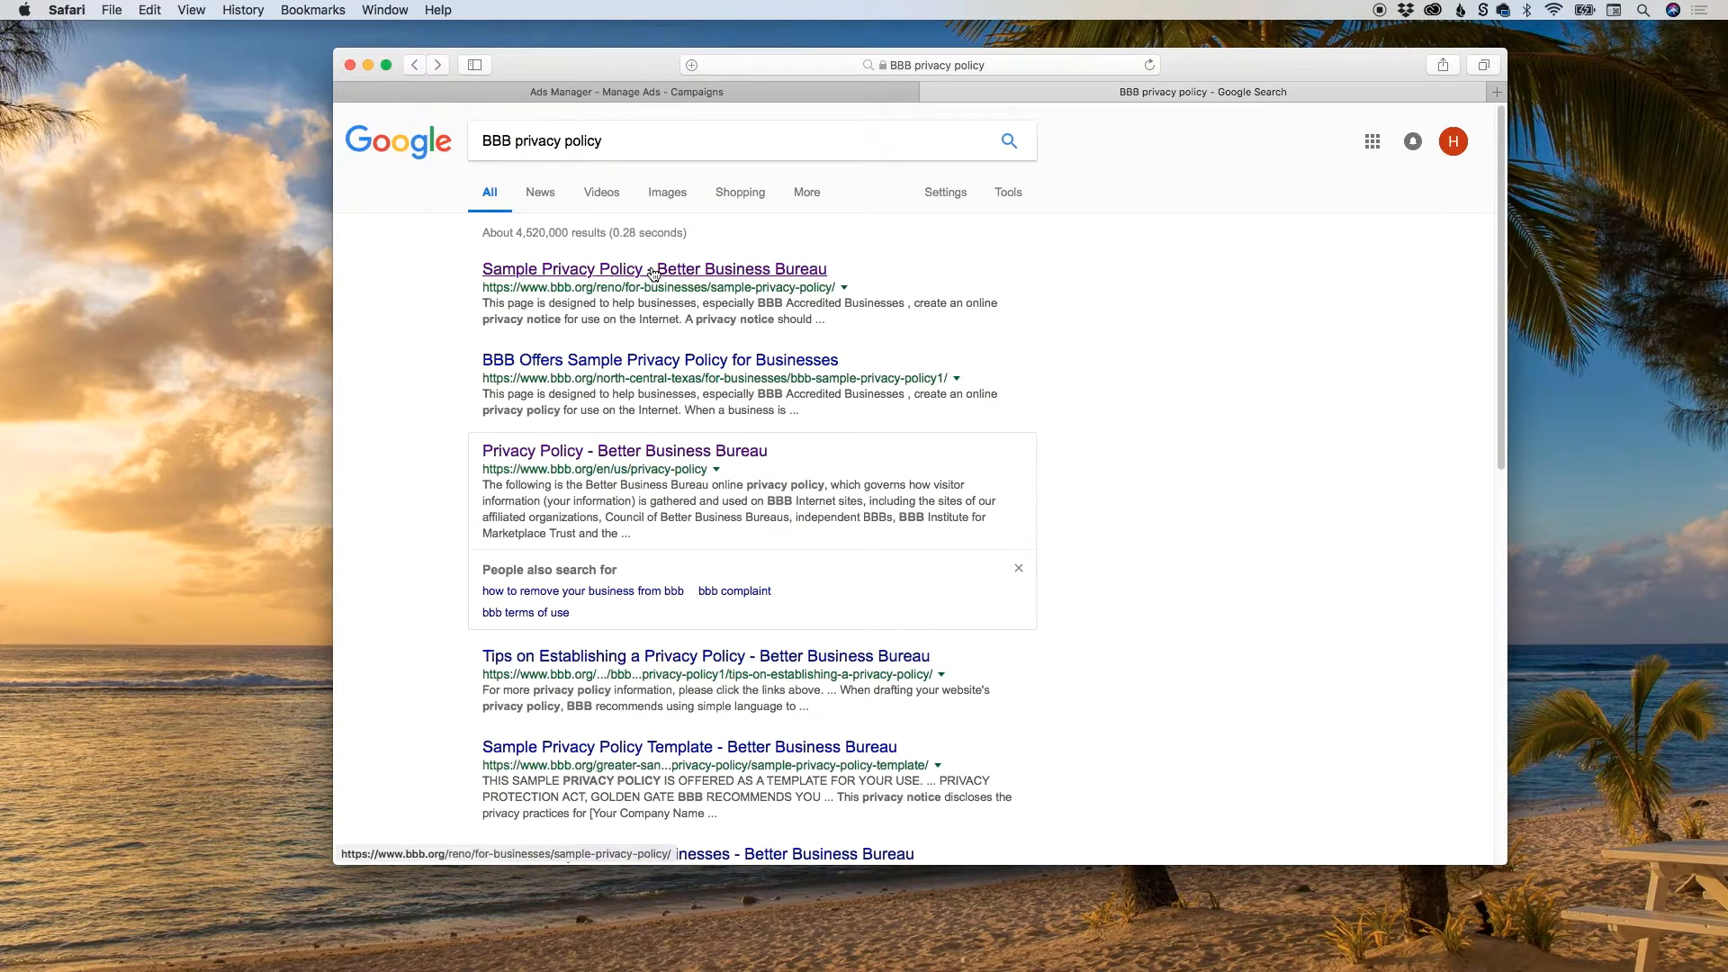
left_click(652, 269)
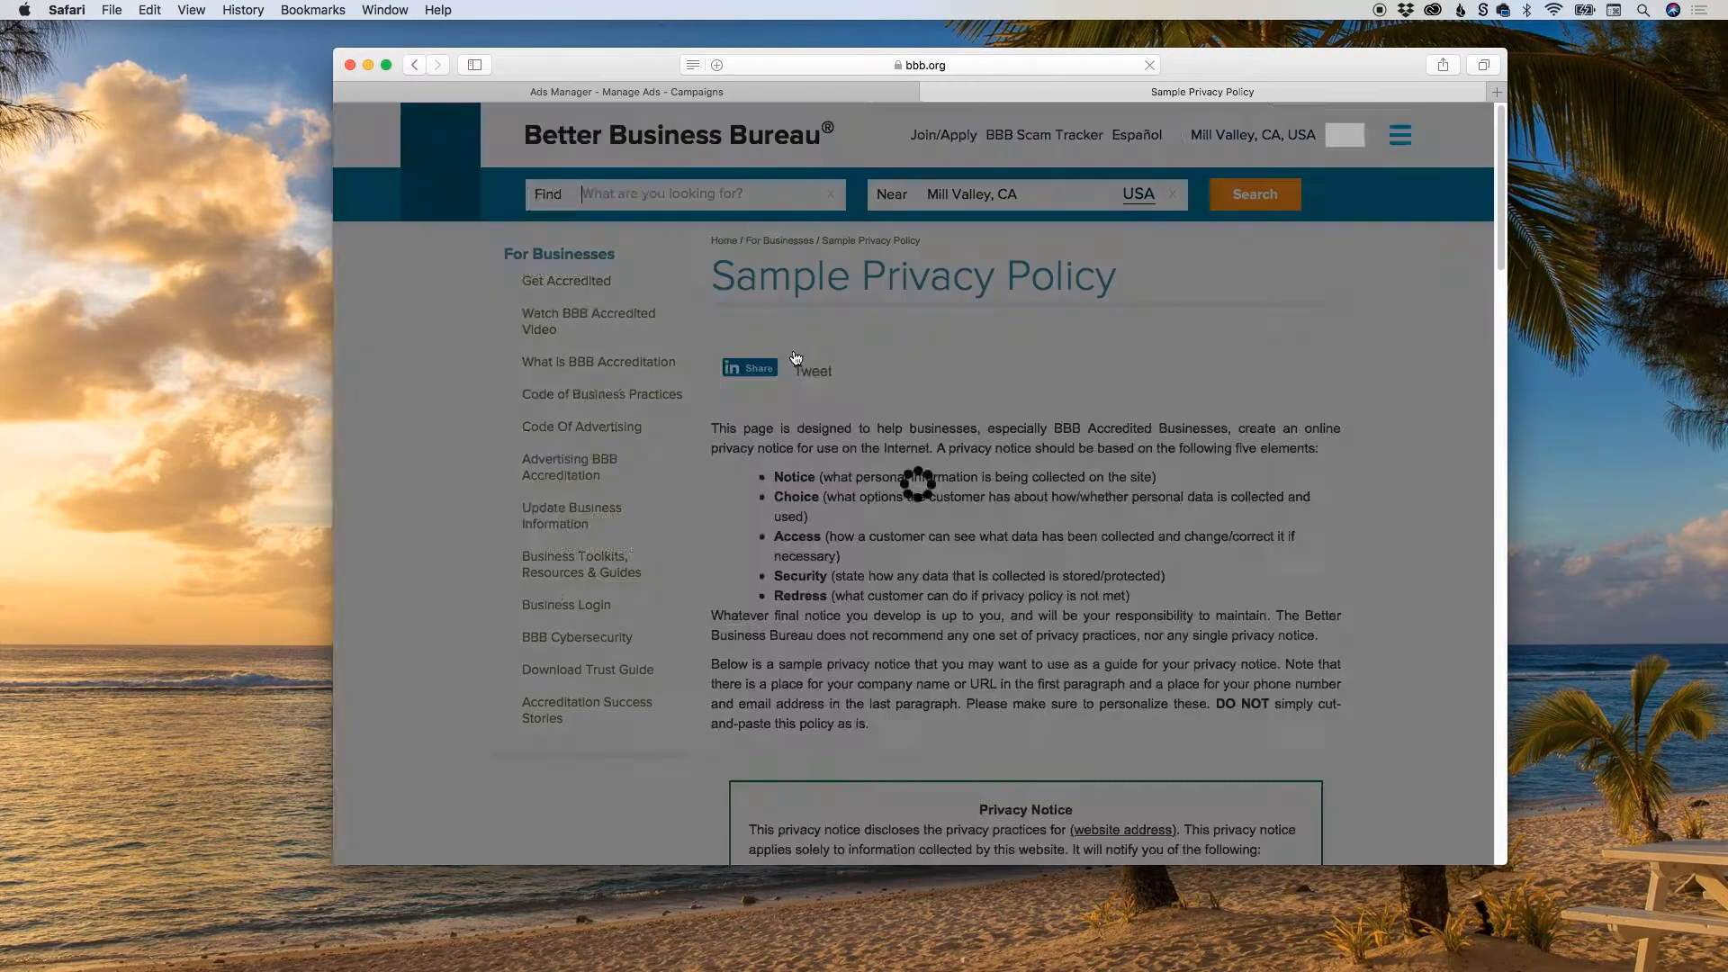
scroll(1350, 403, "down", 5)
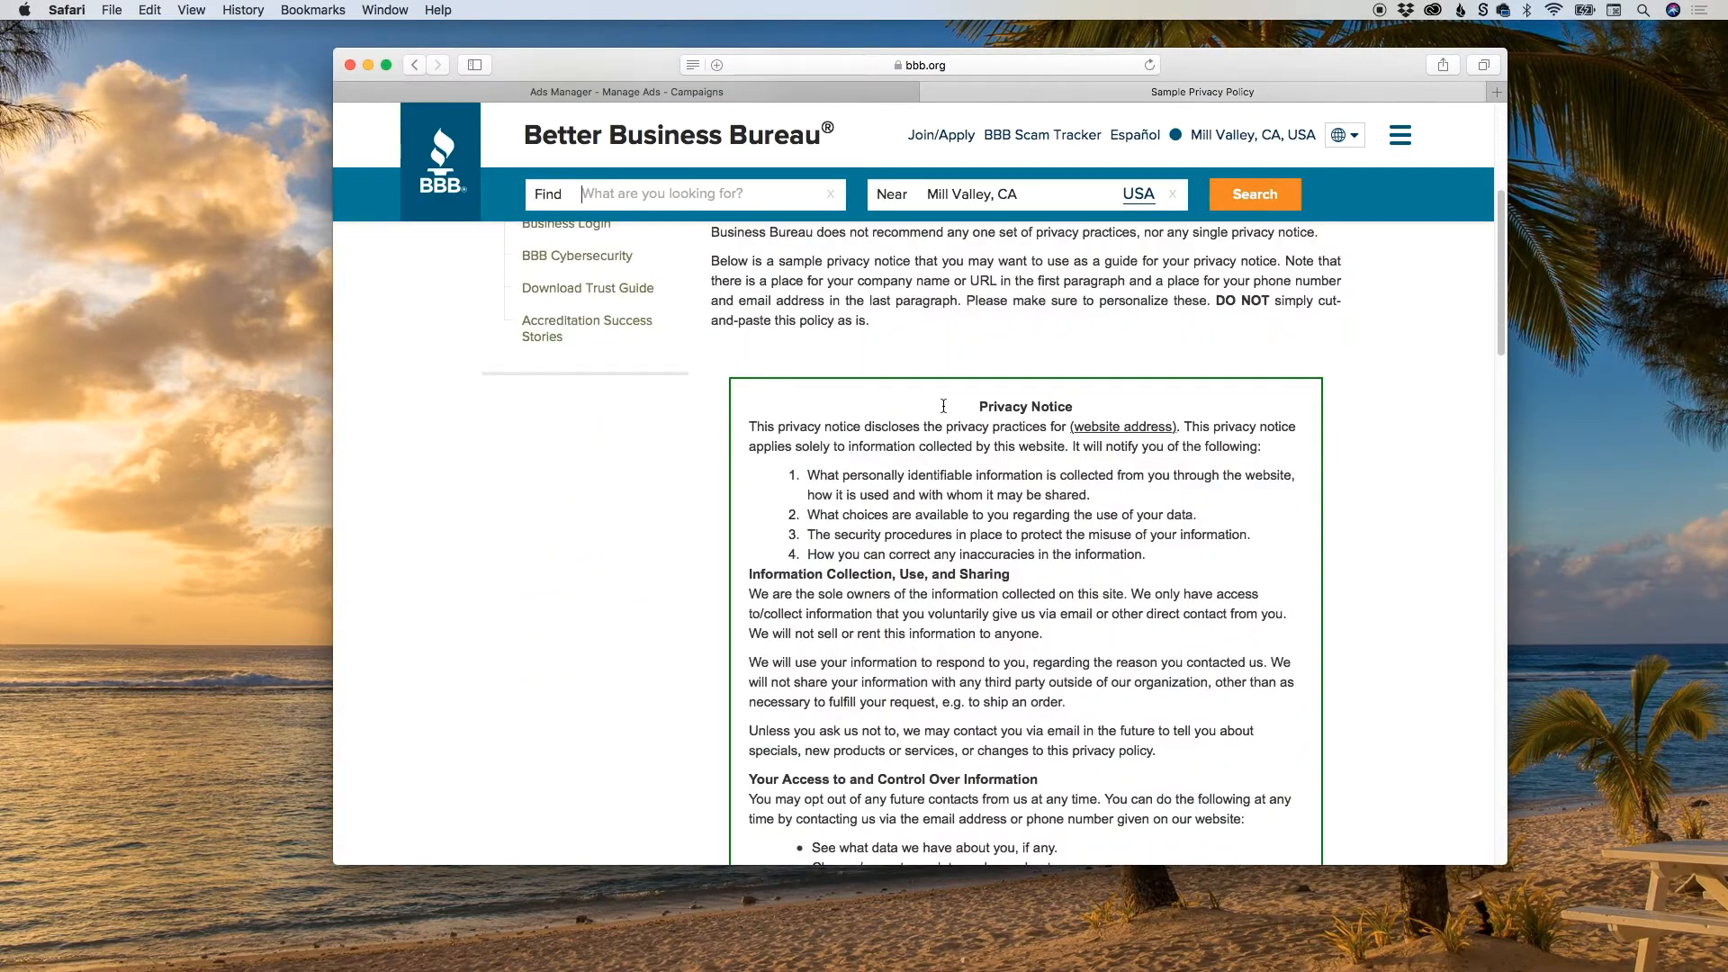
mouse_move(1495, 273)
left_mouse_down()
mouse_move(1506, 385)
mouse_move(1497, 304)
left_mouse_up()
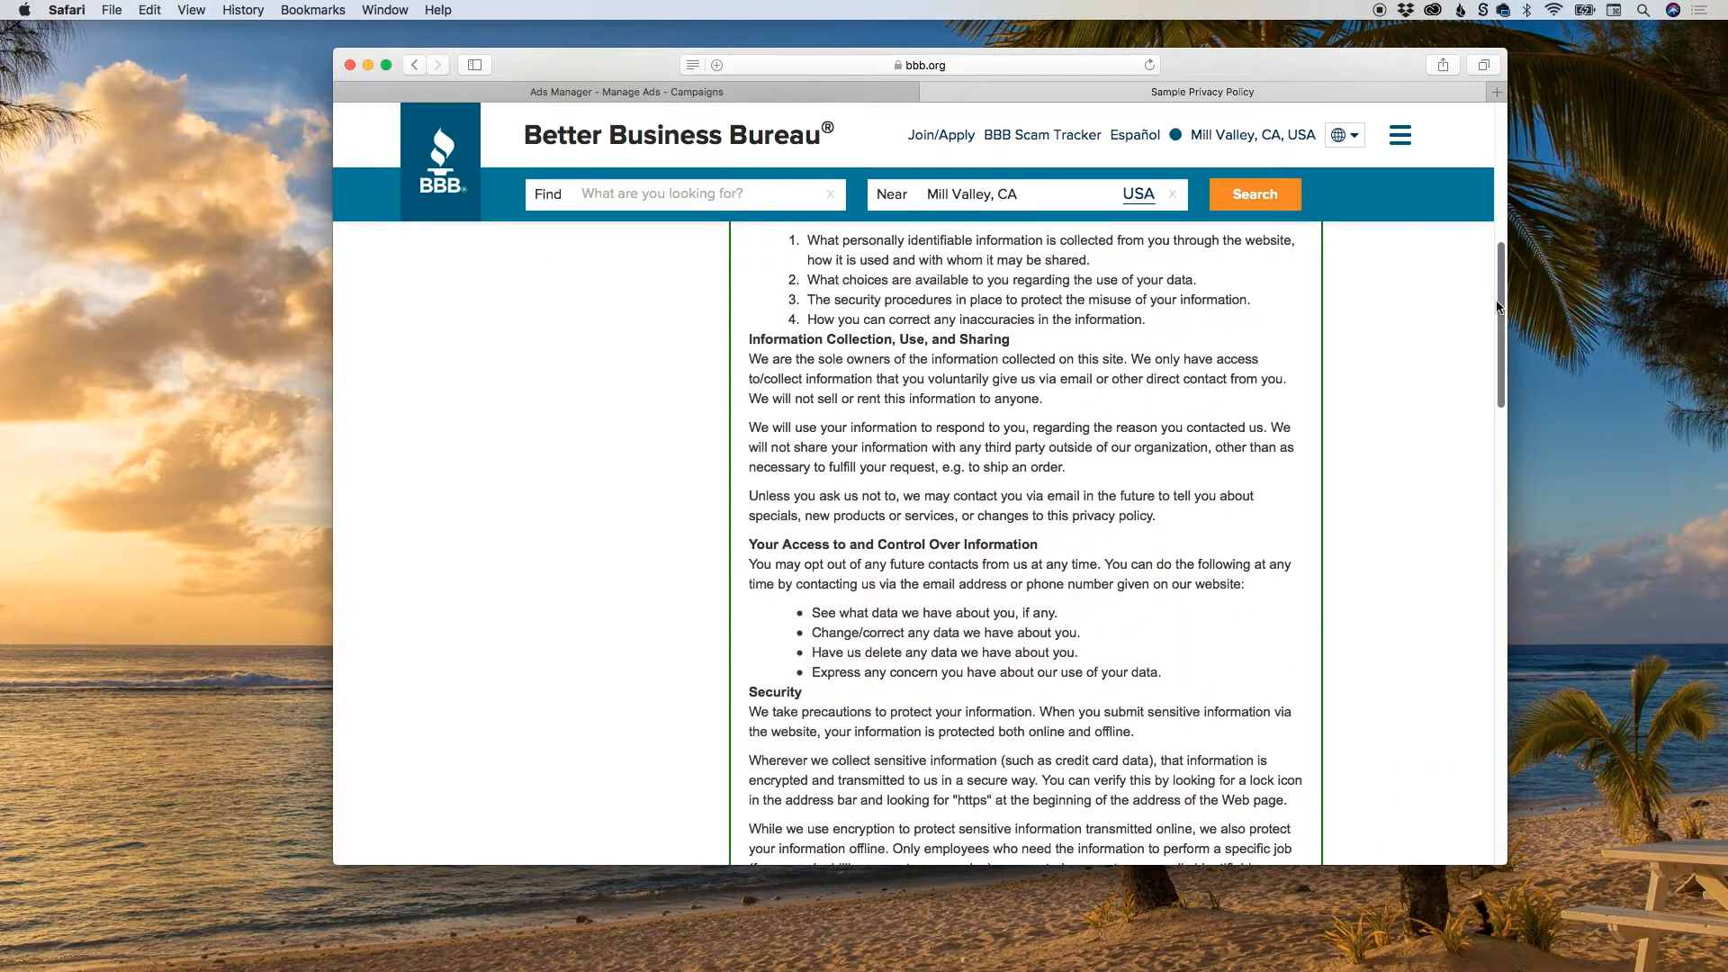
Open the WordPress dashboard at nautilusdesigns.com/wp-admin in a new browser tab and bring up its Pages options.
key("super+t")
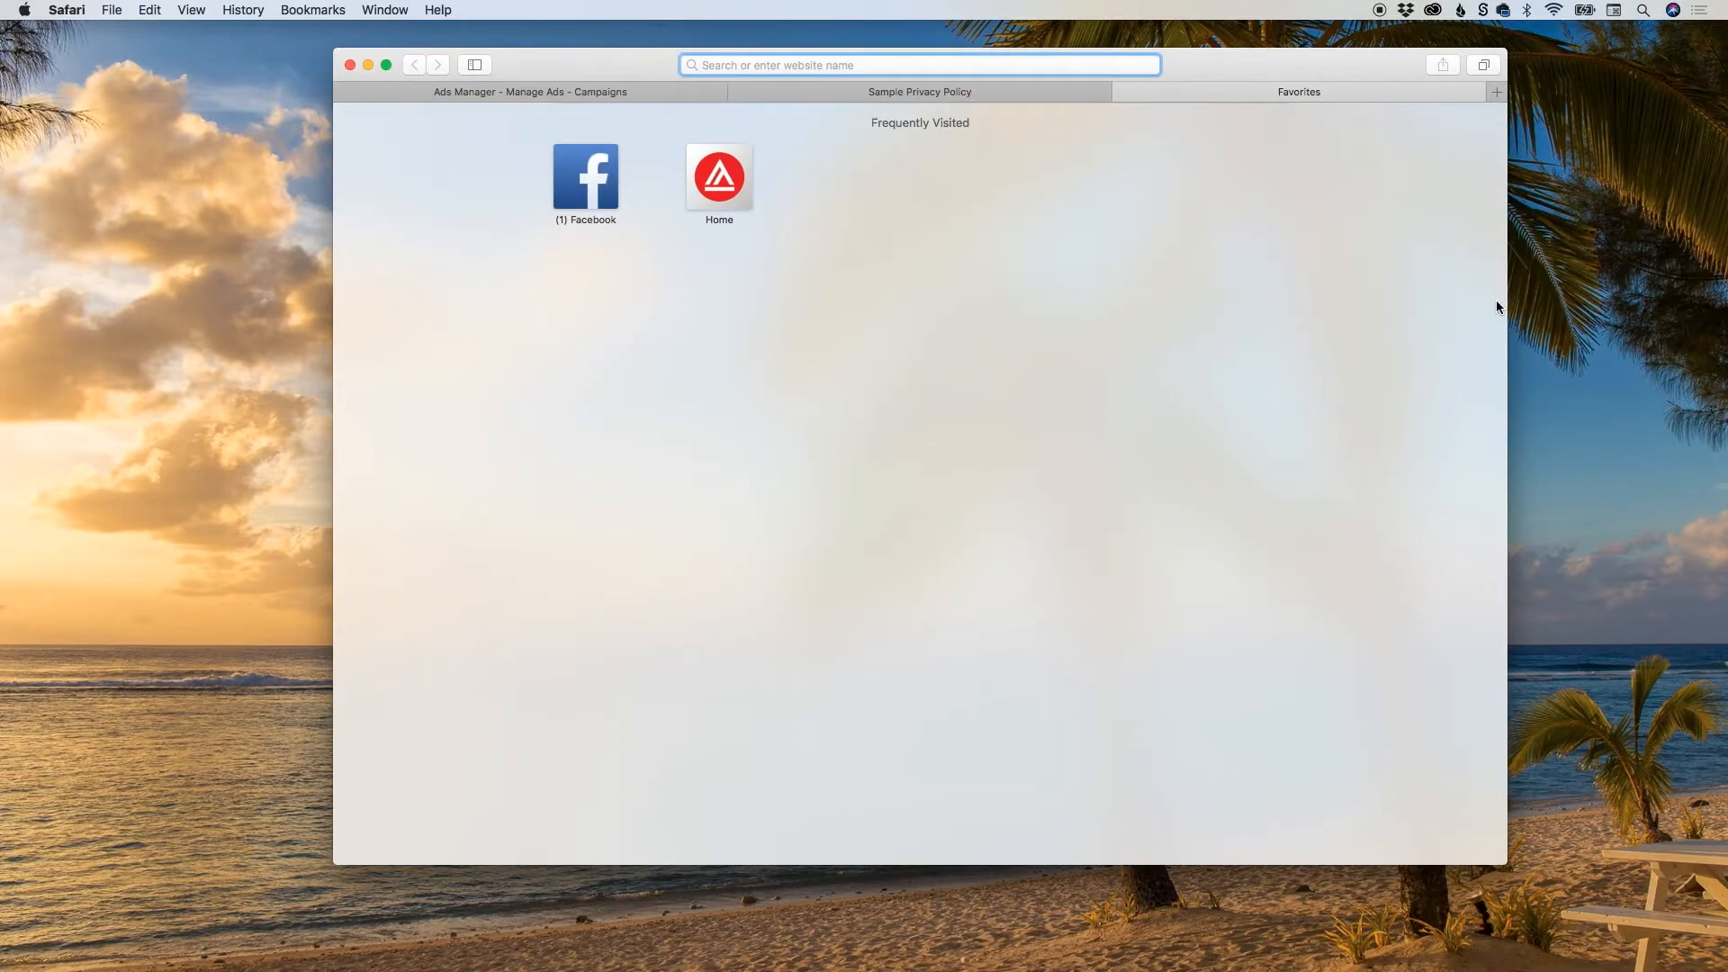
type("nautus")
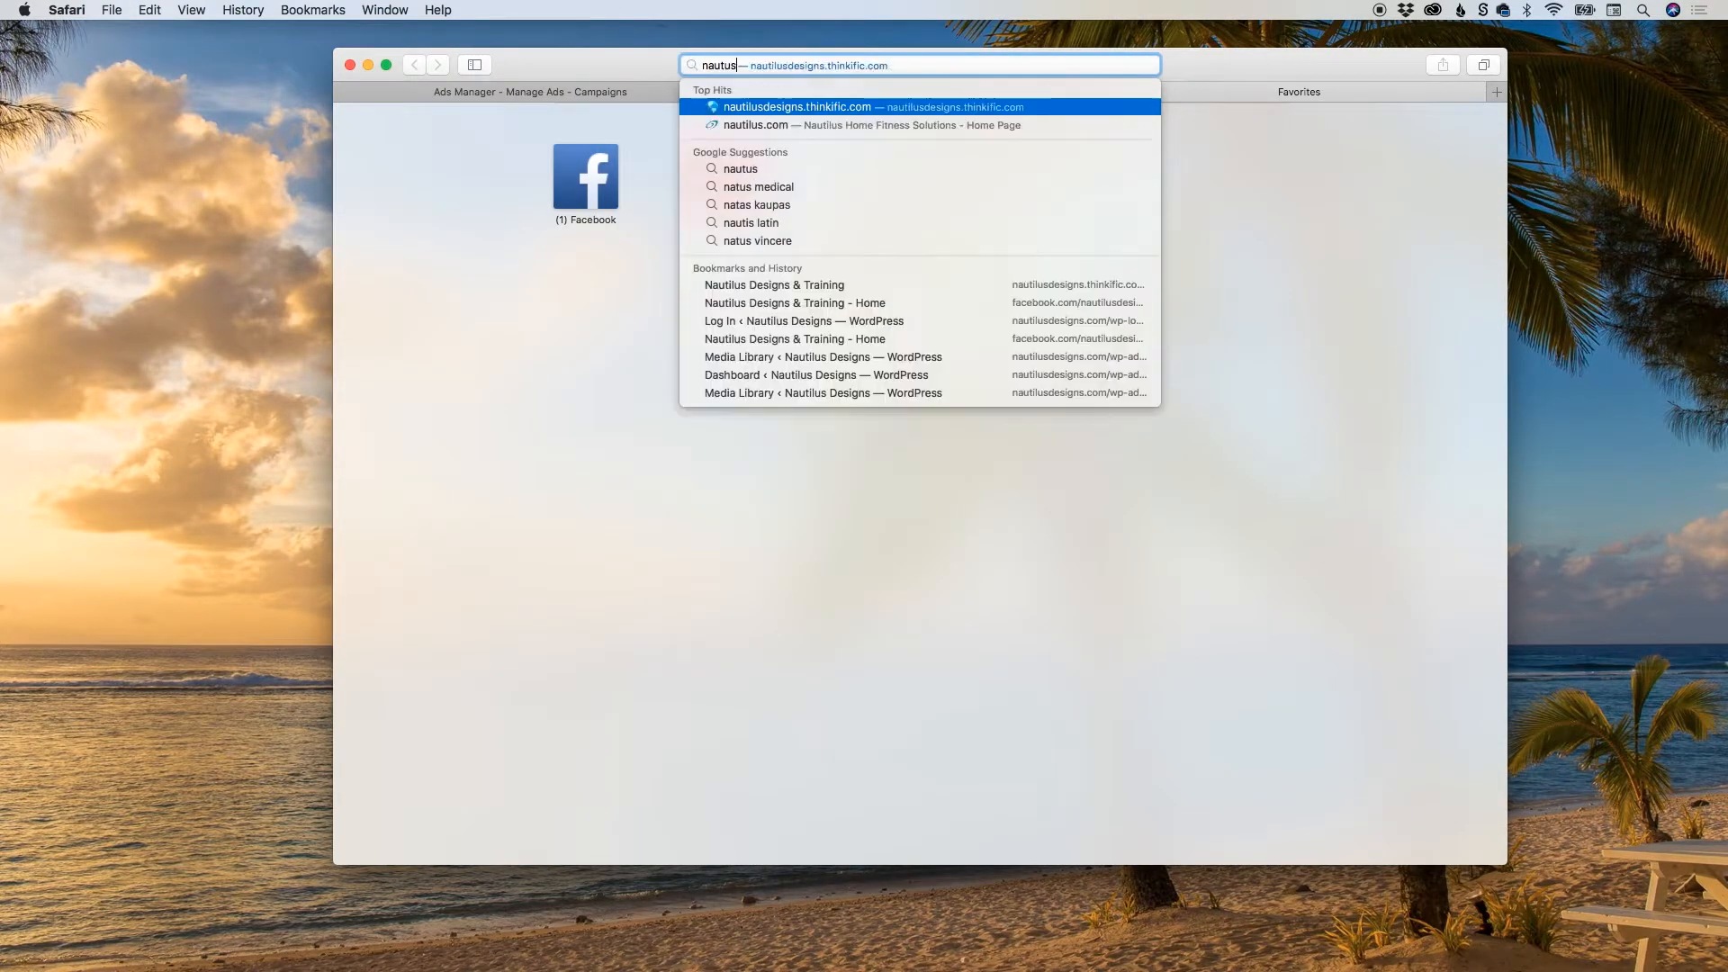
key("BackSpace")
key("BackSpace")
type("tilusdesigns.com")
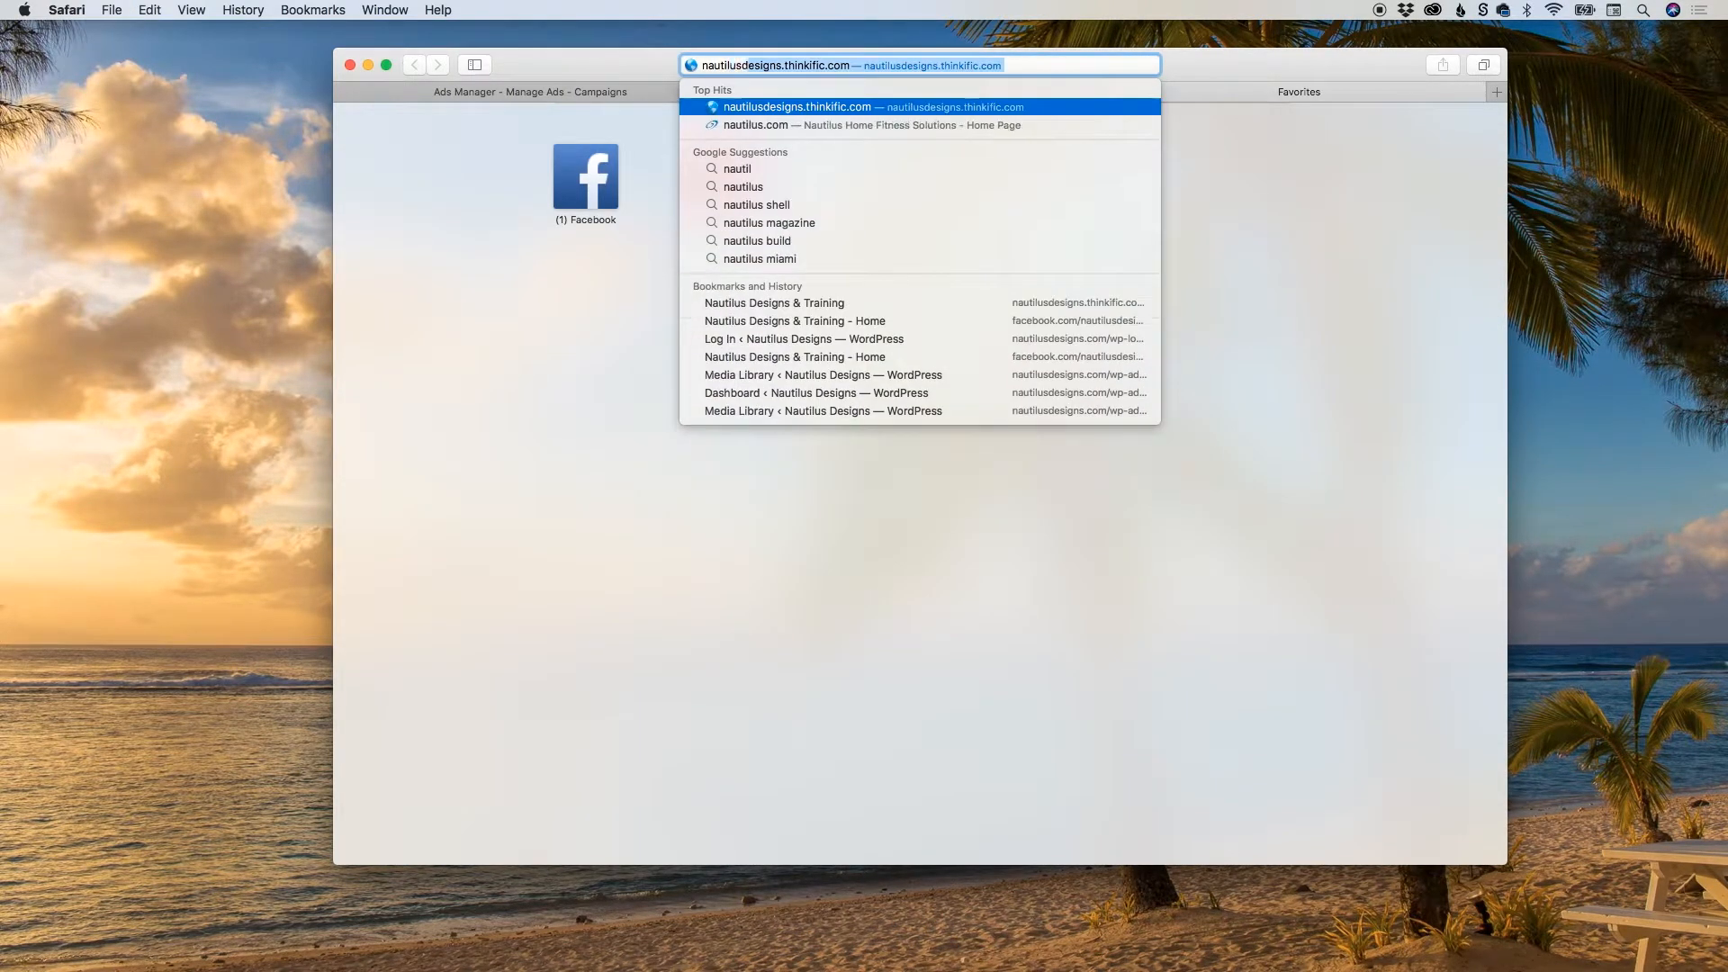
type("/wp-la")
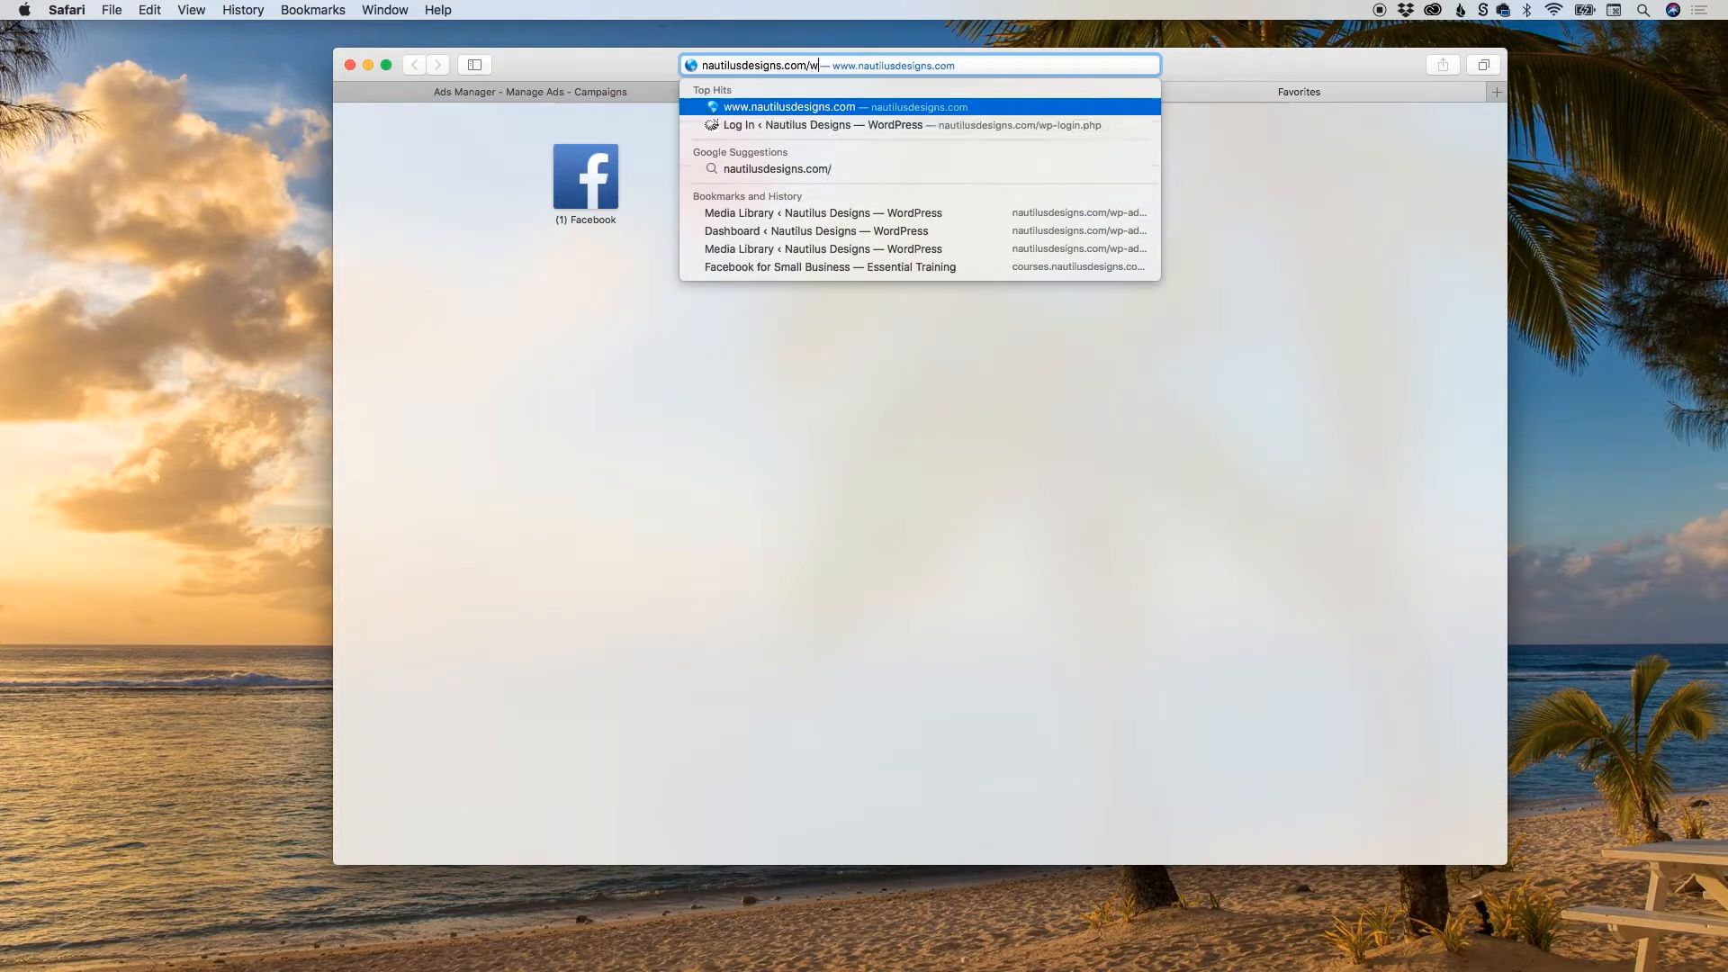
key("BackSpace")
key("BackSpace")
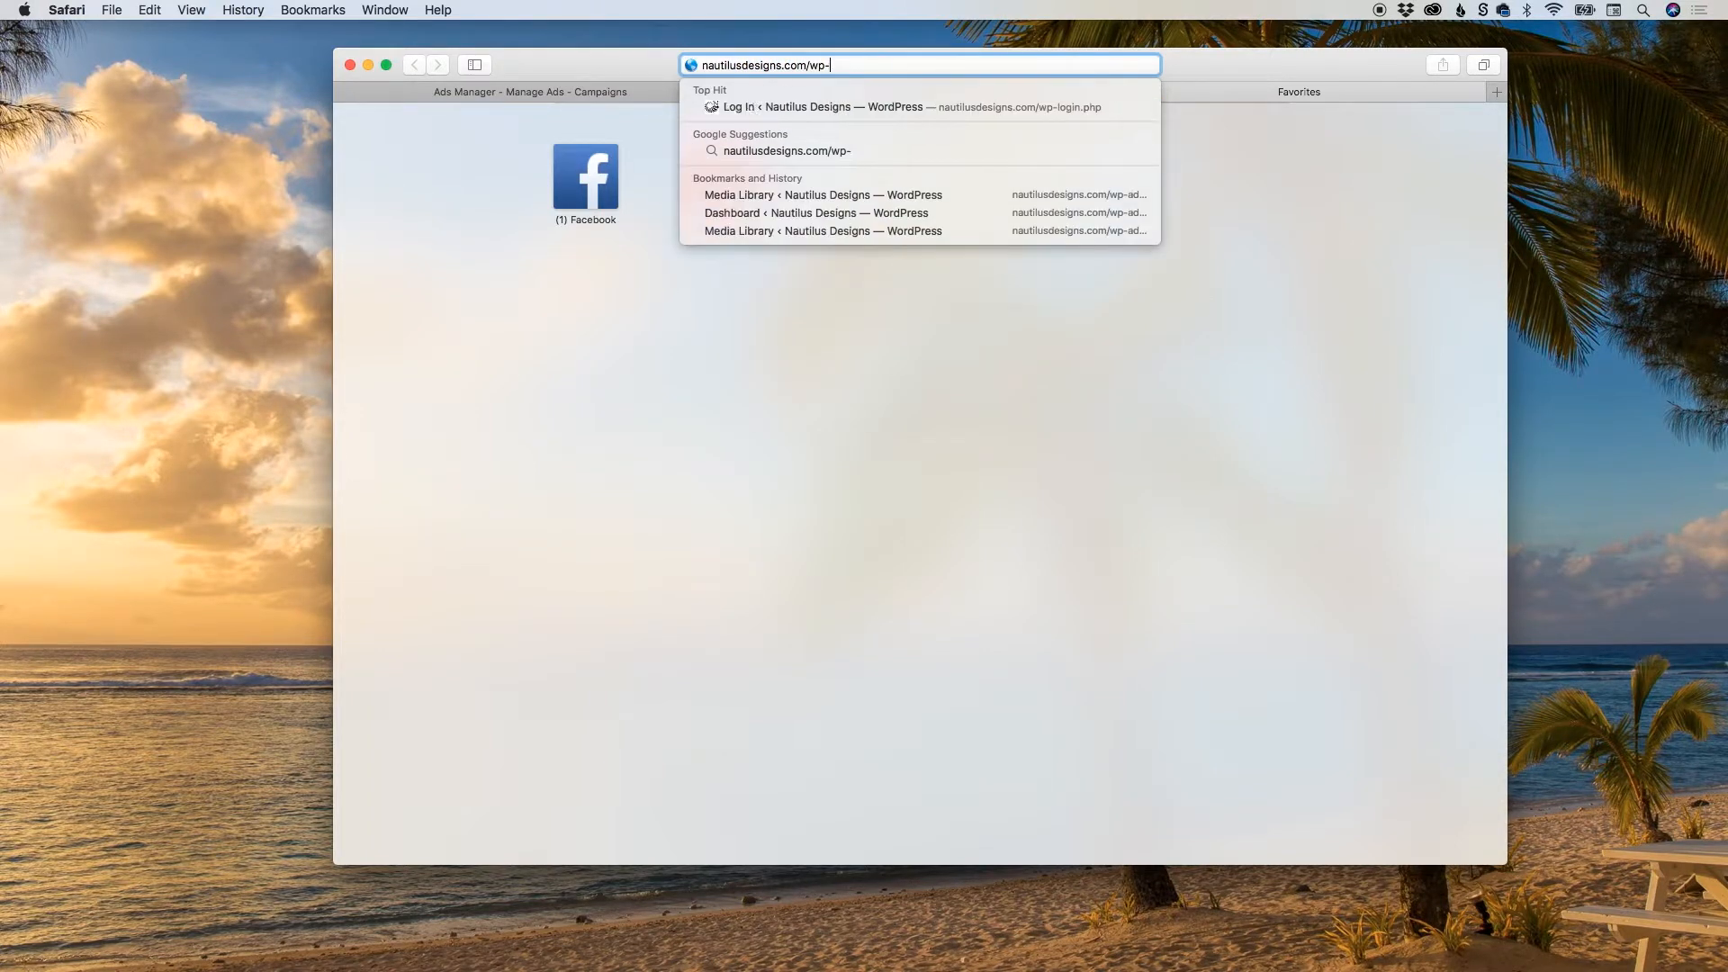
type("admin")
key("Return")
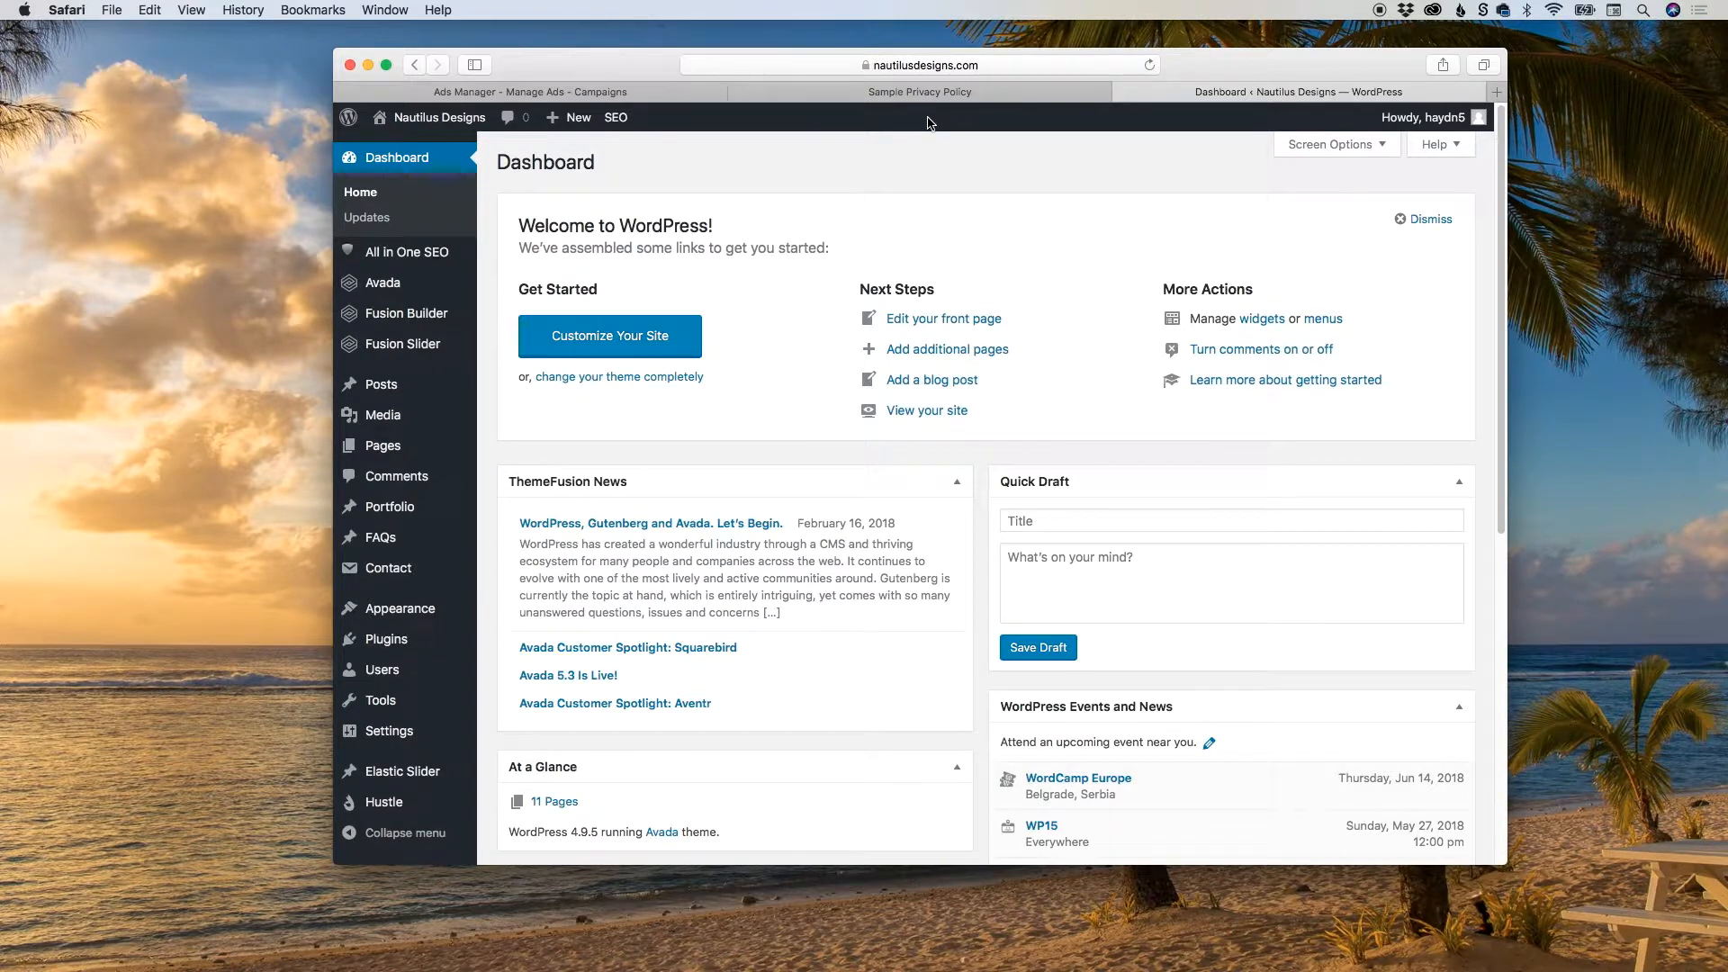
mouse_move(387, 447)
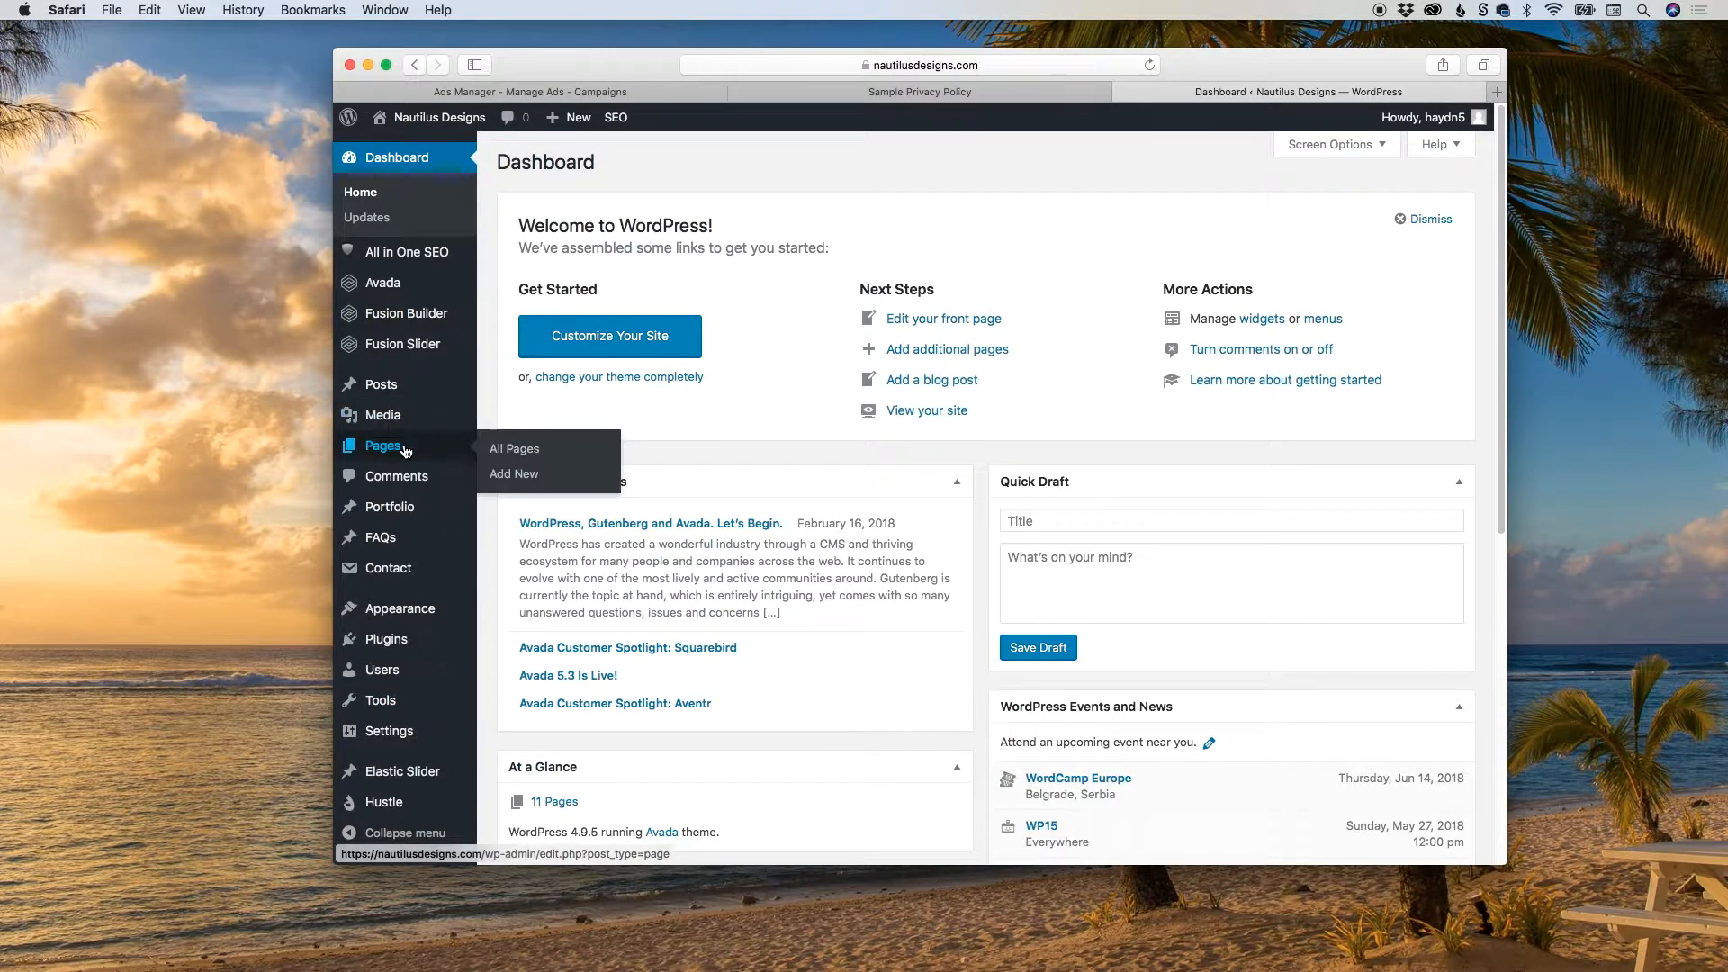
Create a new website page titled "Sample Privacy Policy".
left_click(508, 477)
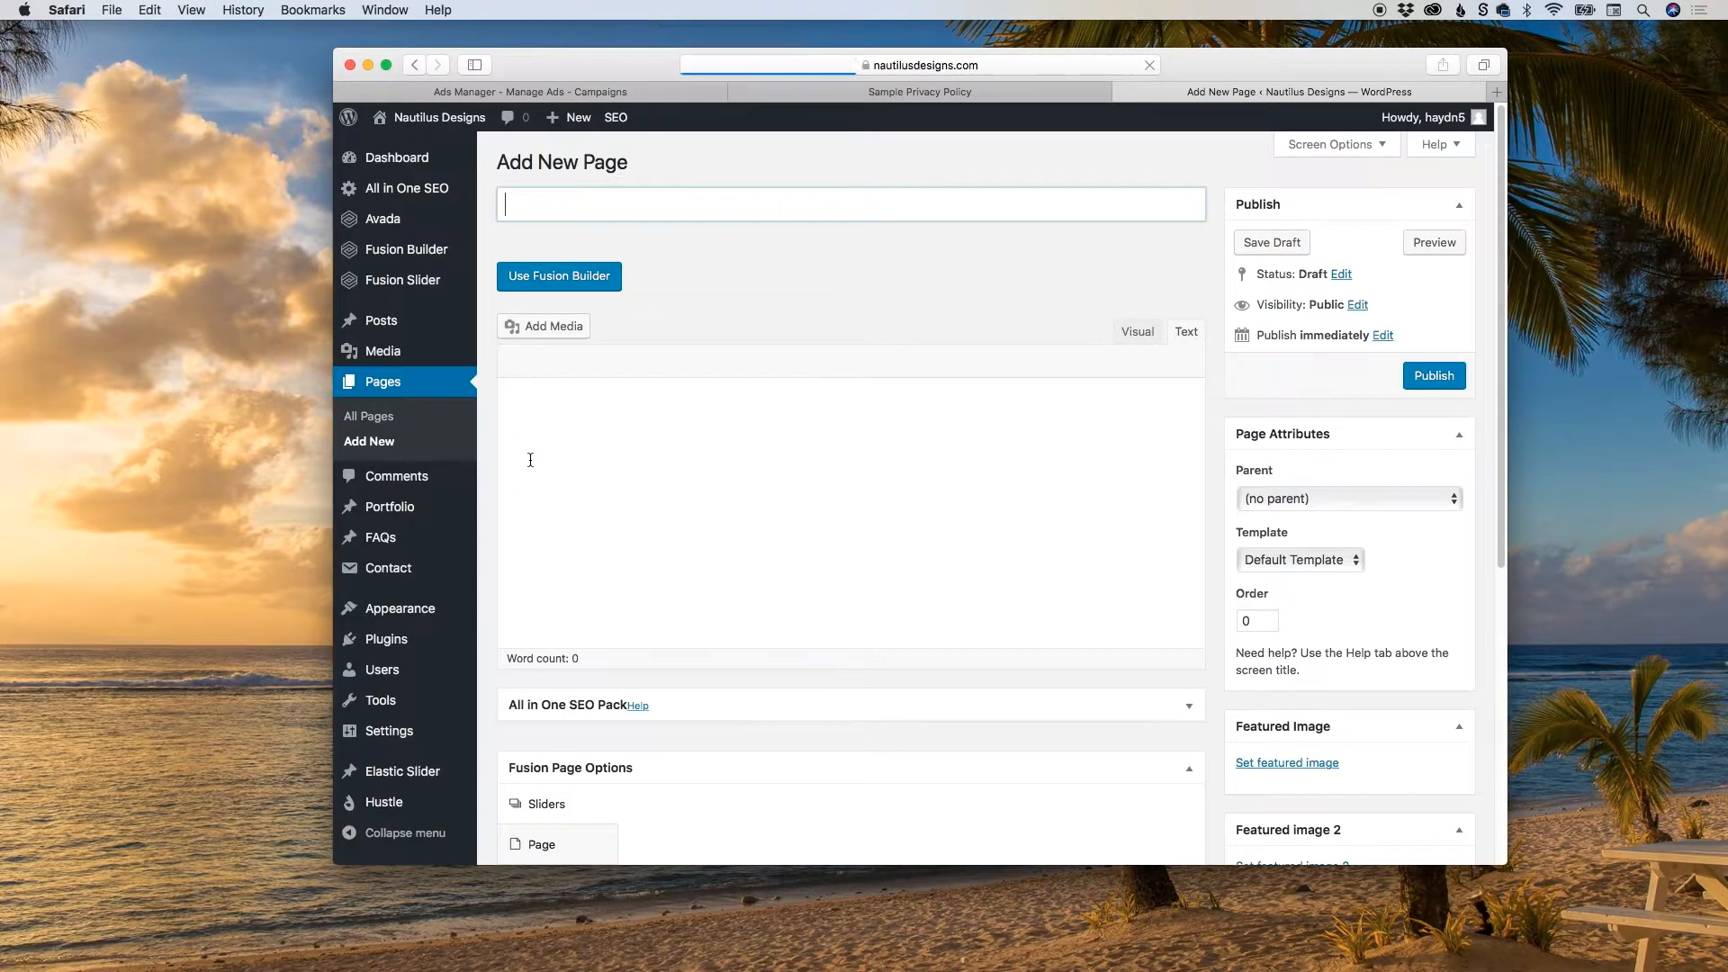
left_click(599, 210)
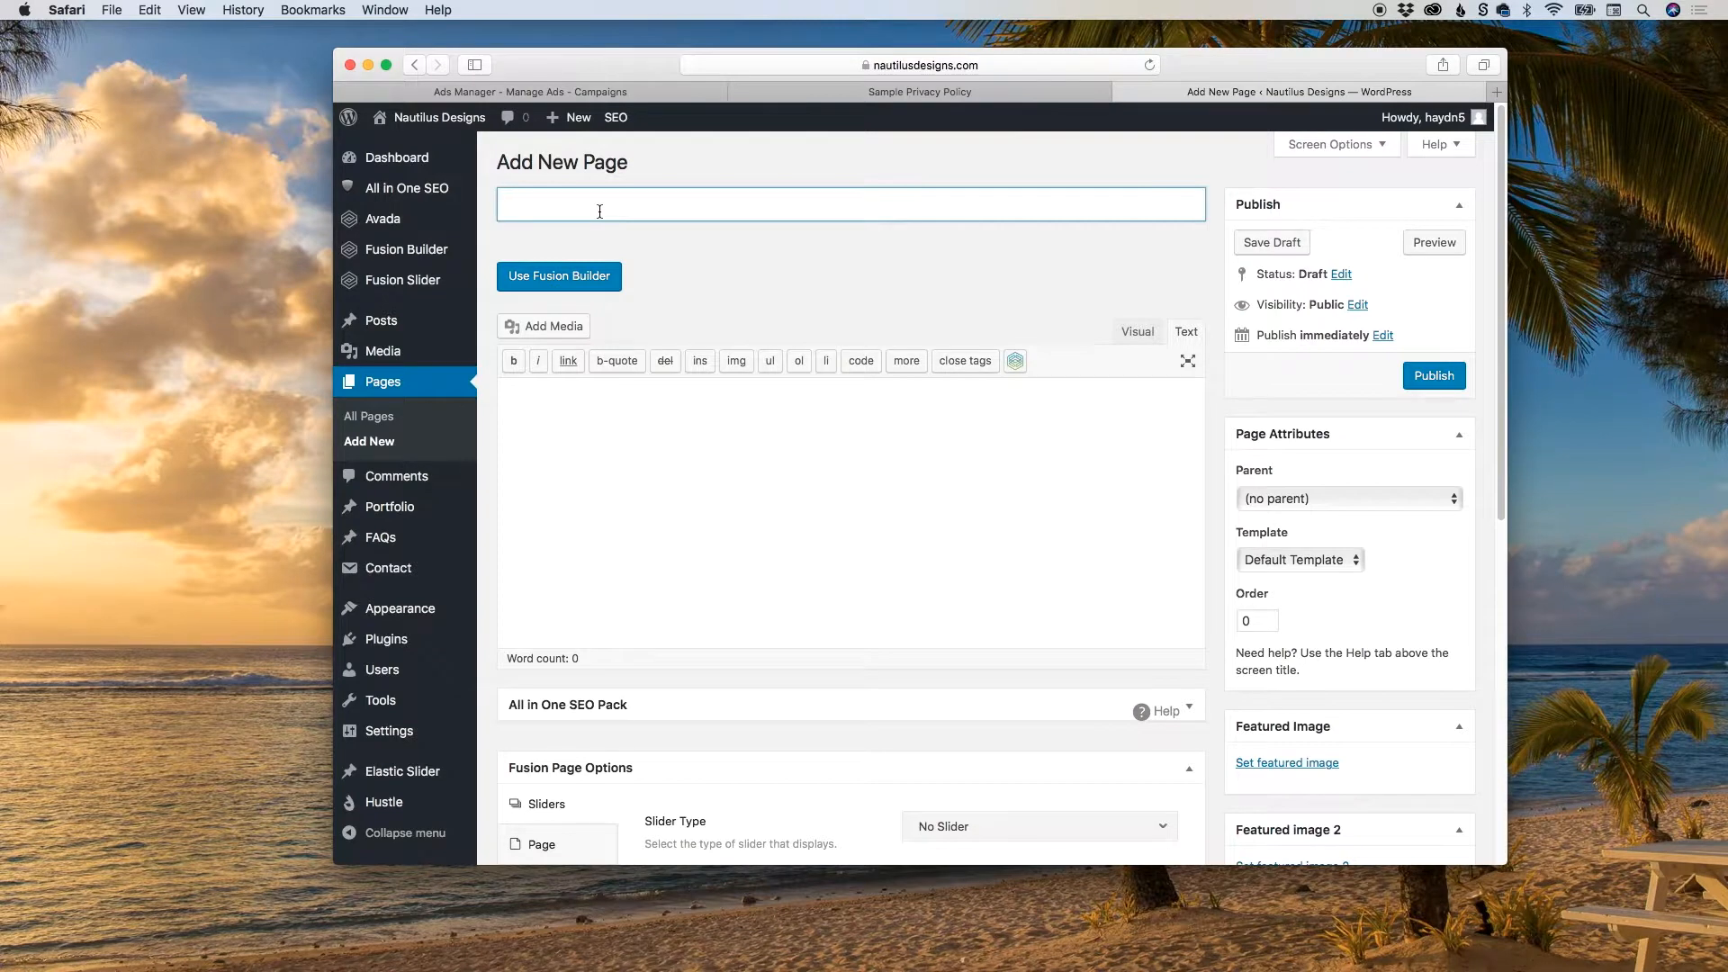
type("Sample Privacy Po")
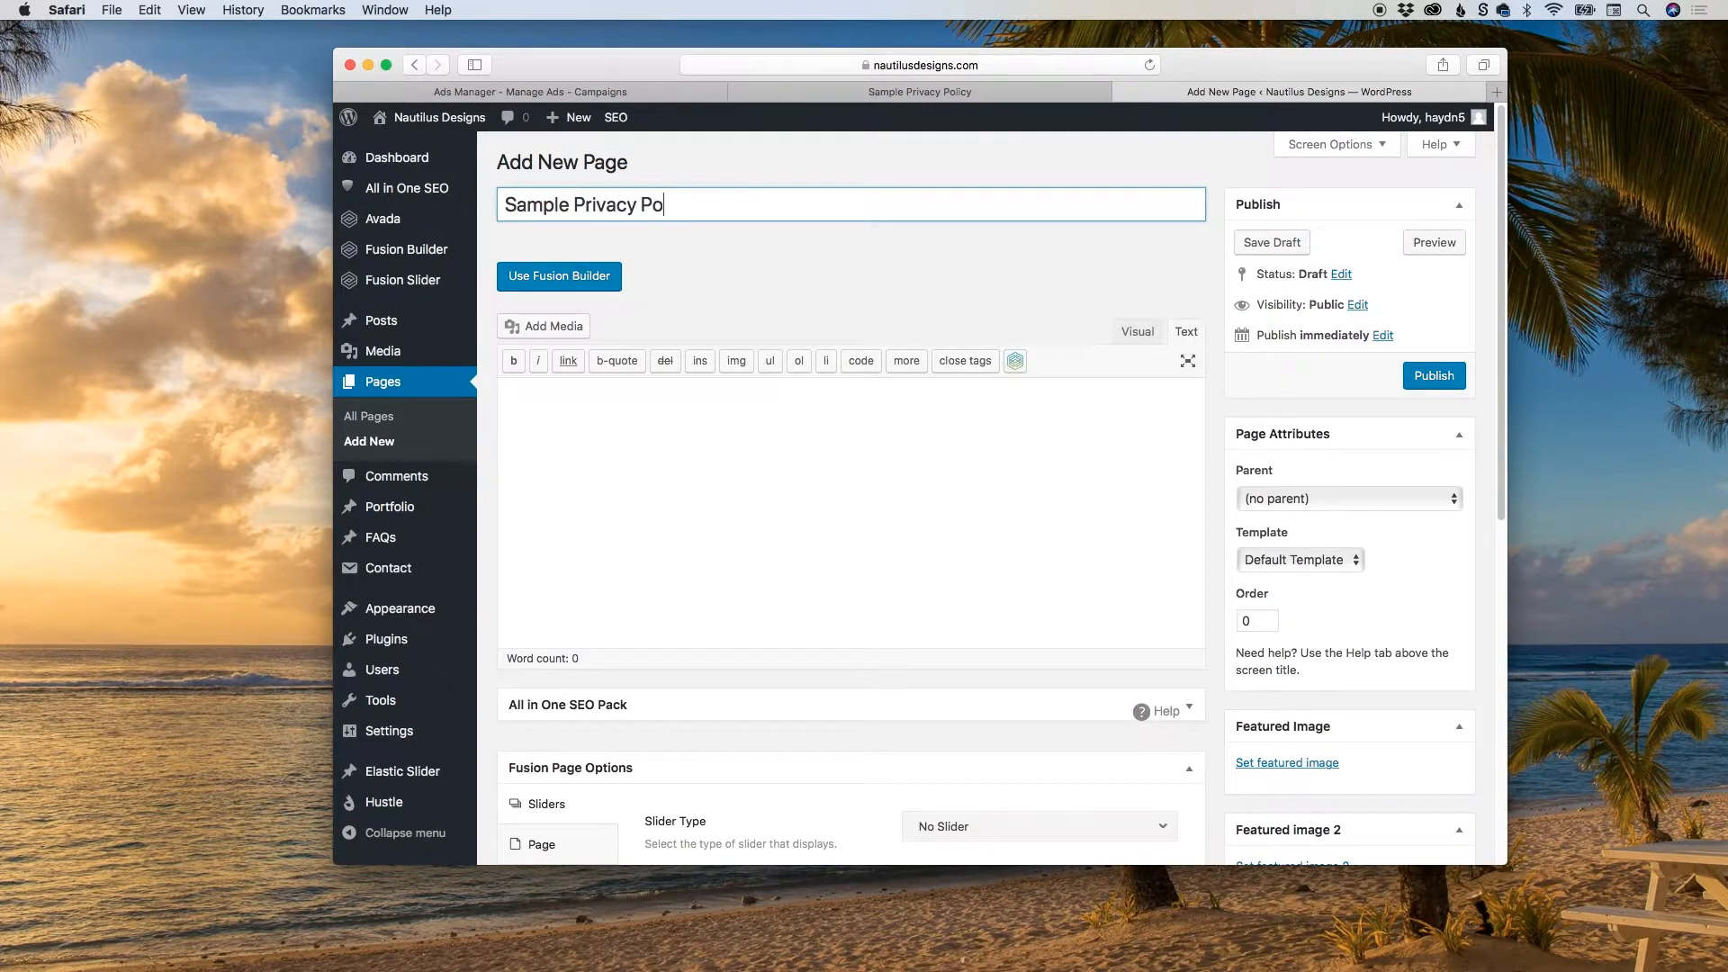
type("licy")
Copy the full Privacy Notice body text from the Better Business Bureau sample page and return to the new WordPress page.
left_click(886, 94)
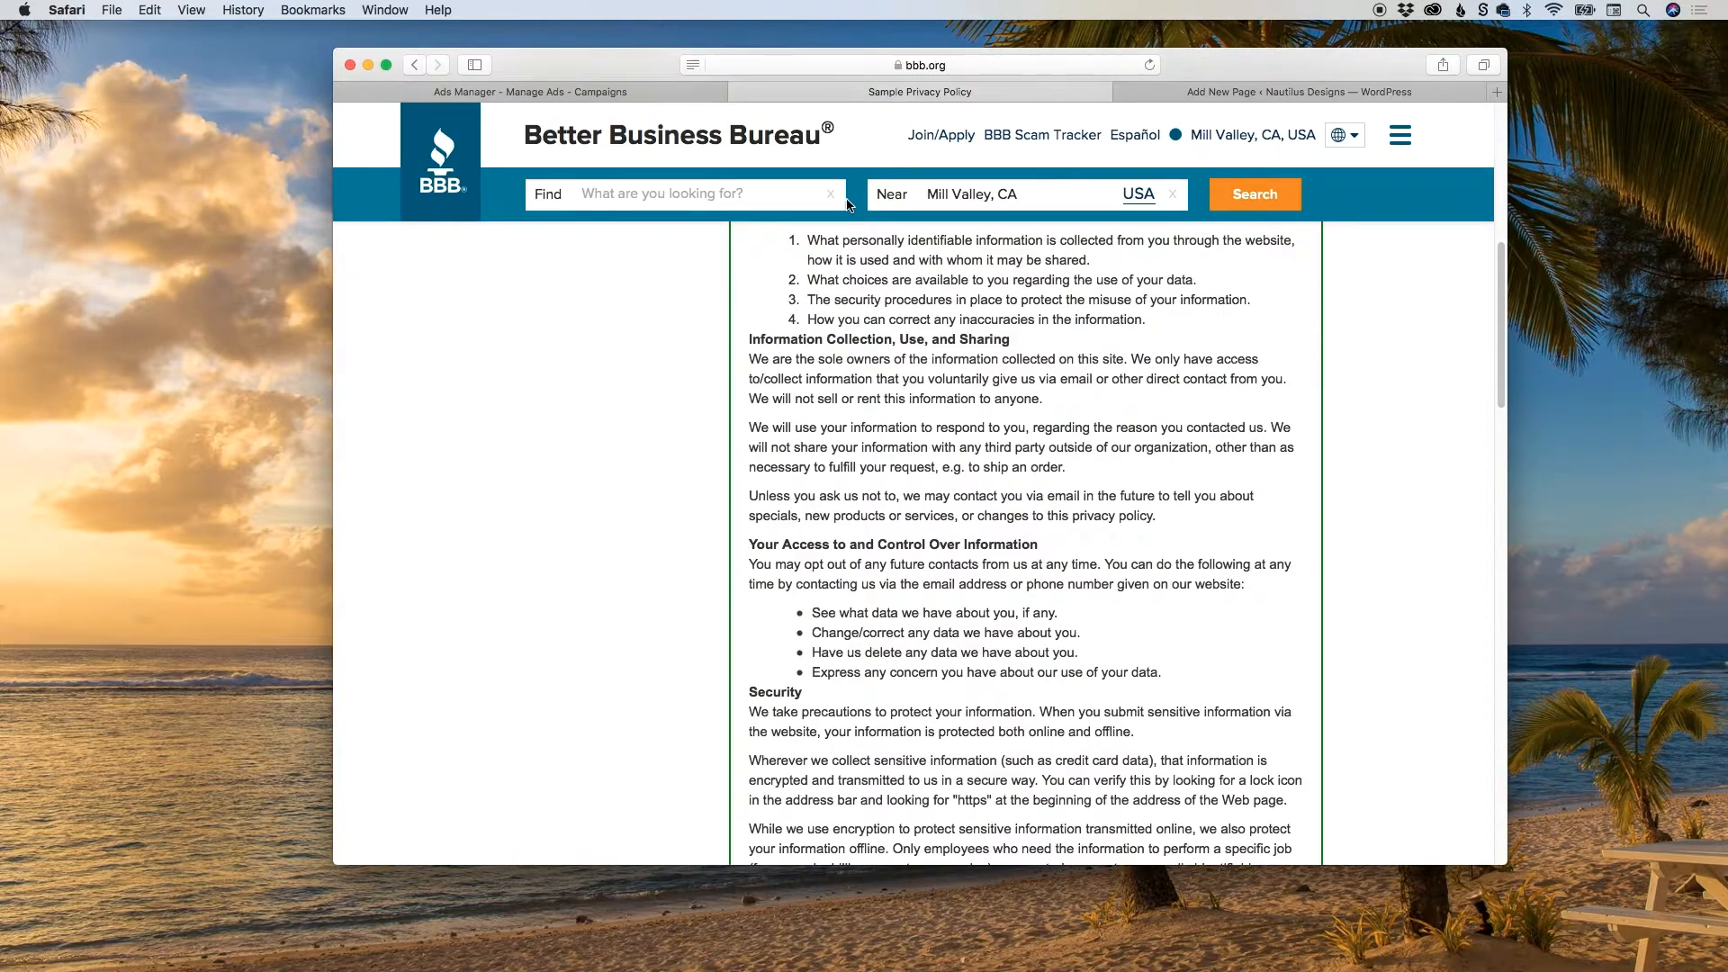
scroll(866, 315, "up", 4)
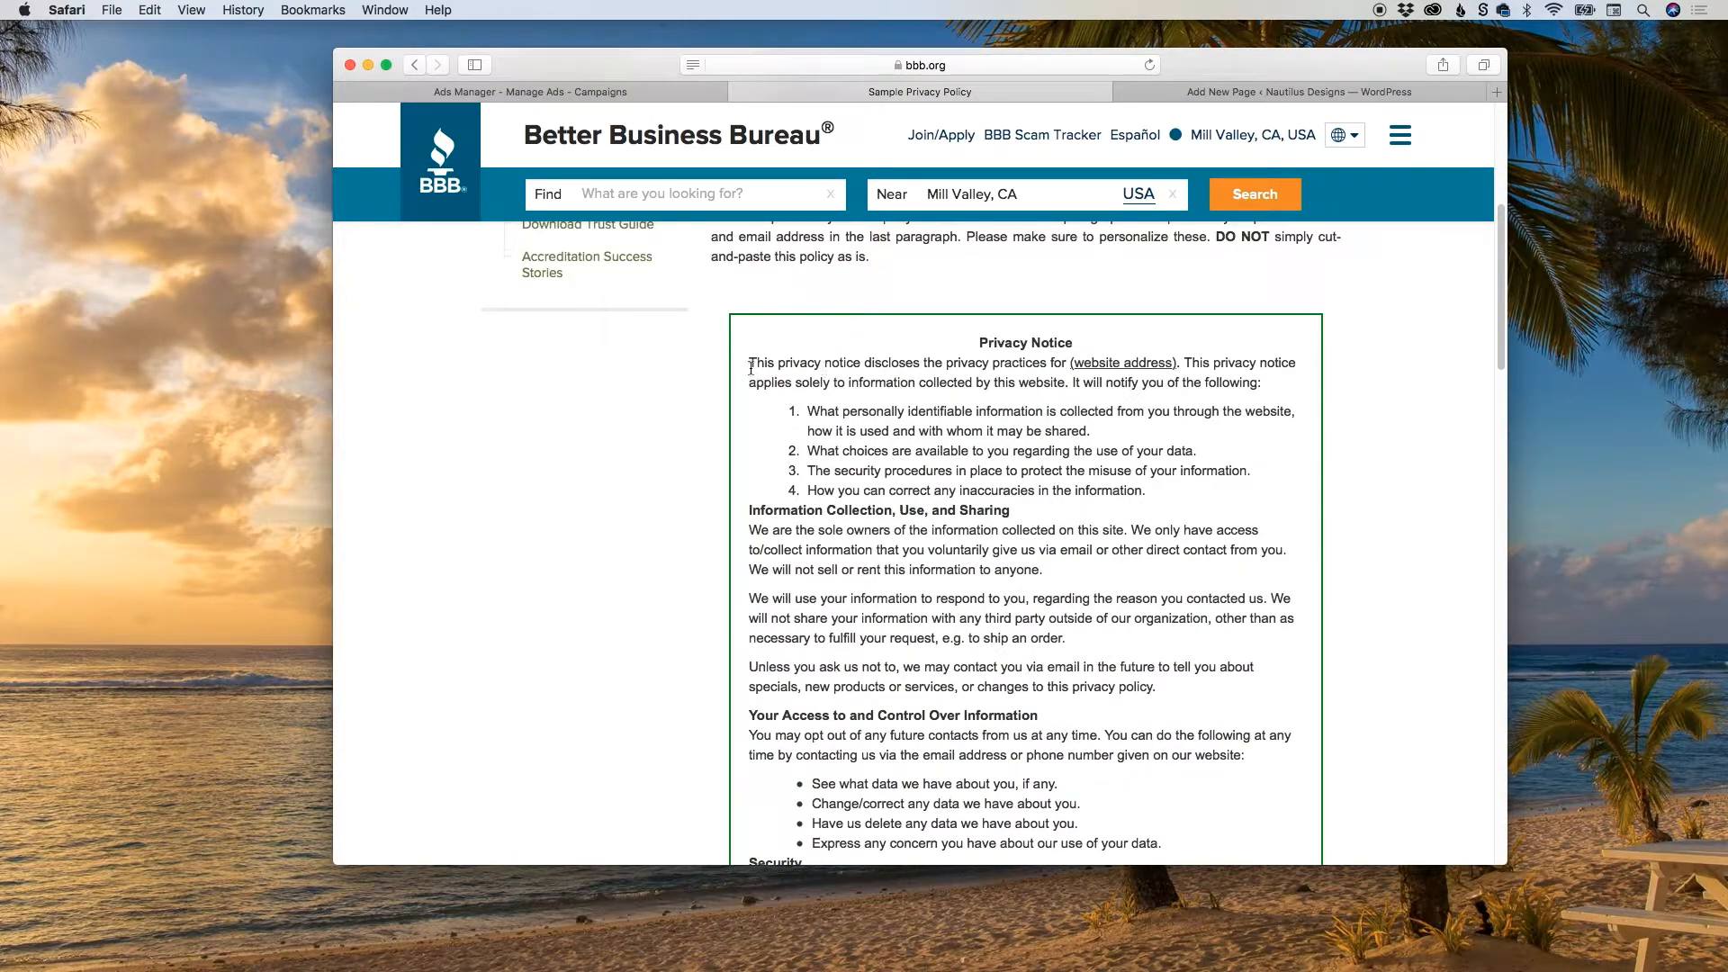
left_click_drag(748, 363, 945, 597)
scroll(967, 463, "down", 2)
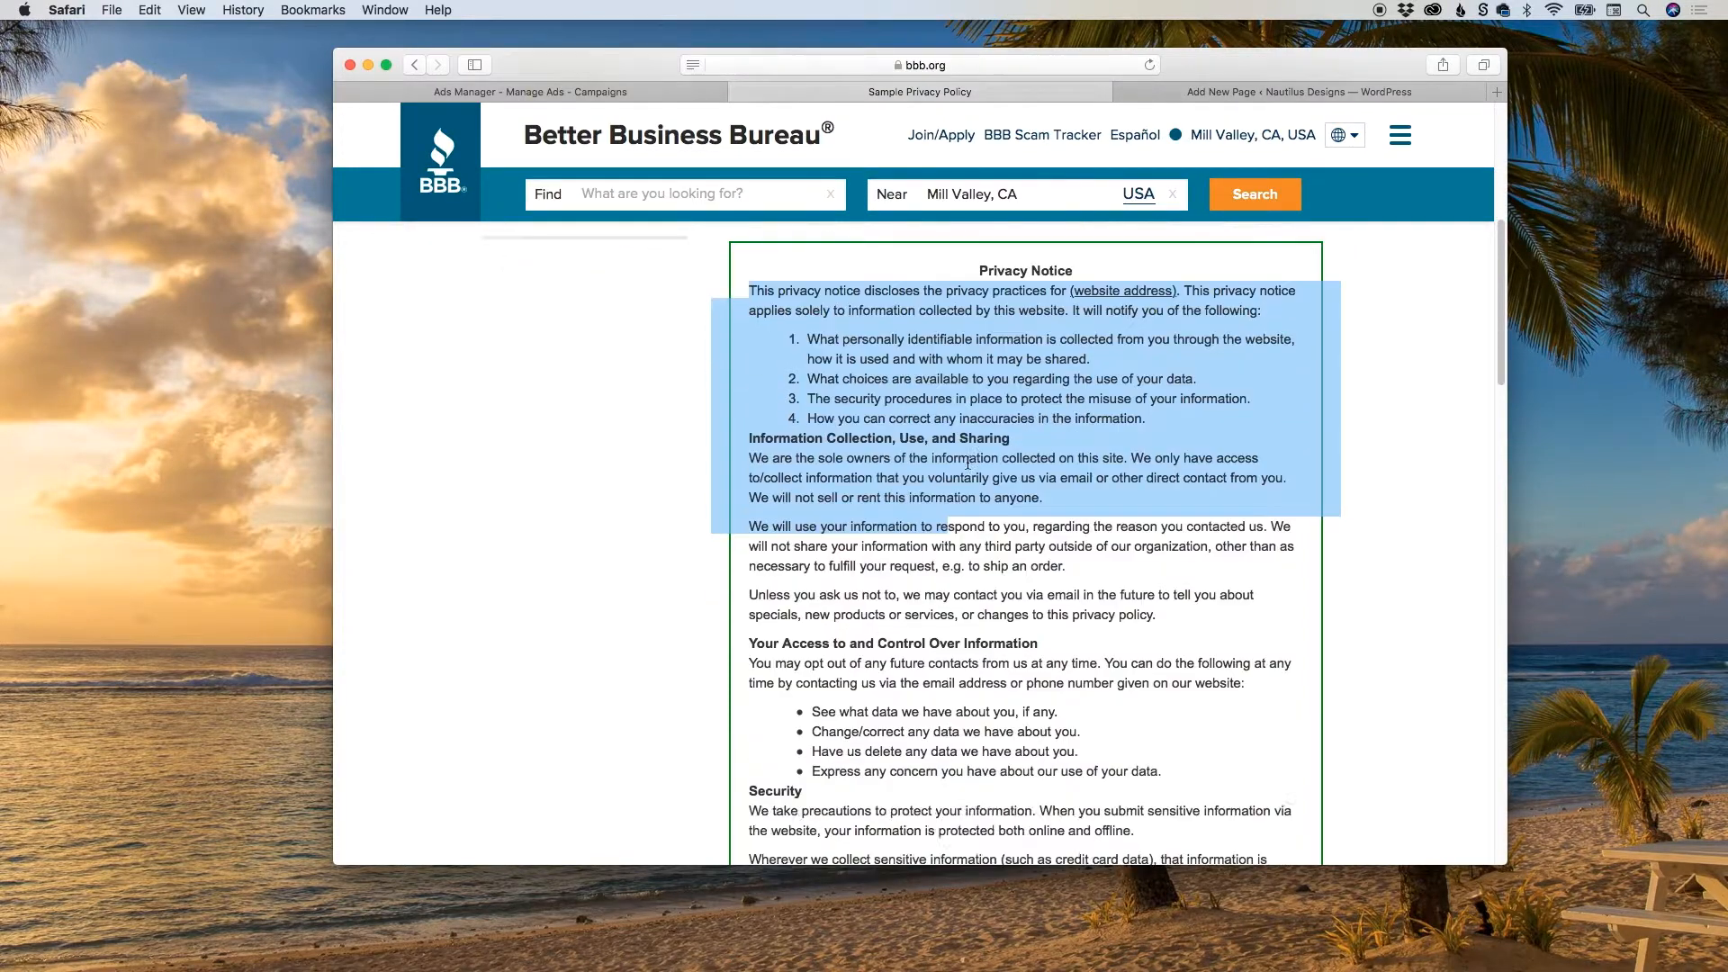
scroll(968, 463, "down", 6)
left_click(1132, 727, "shift")
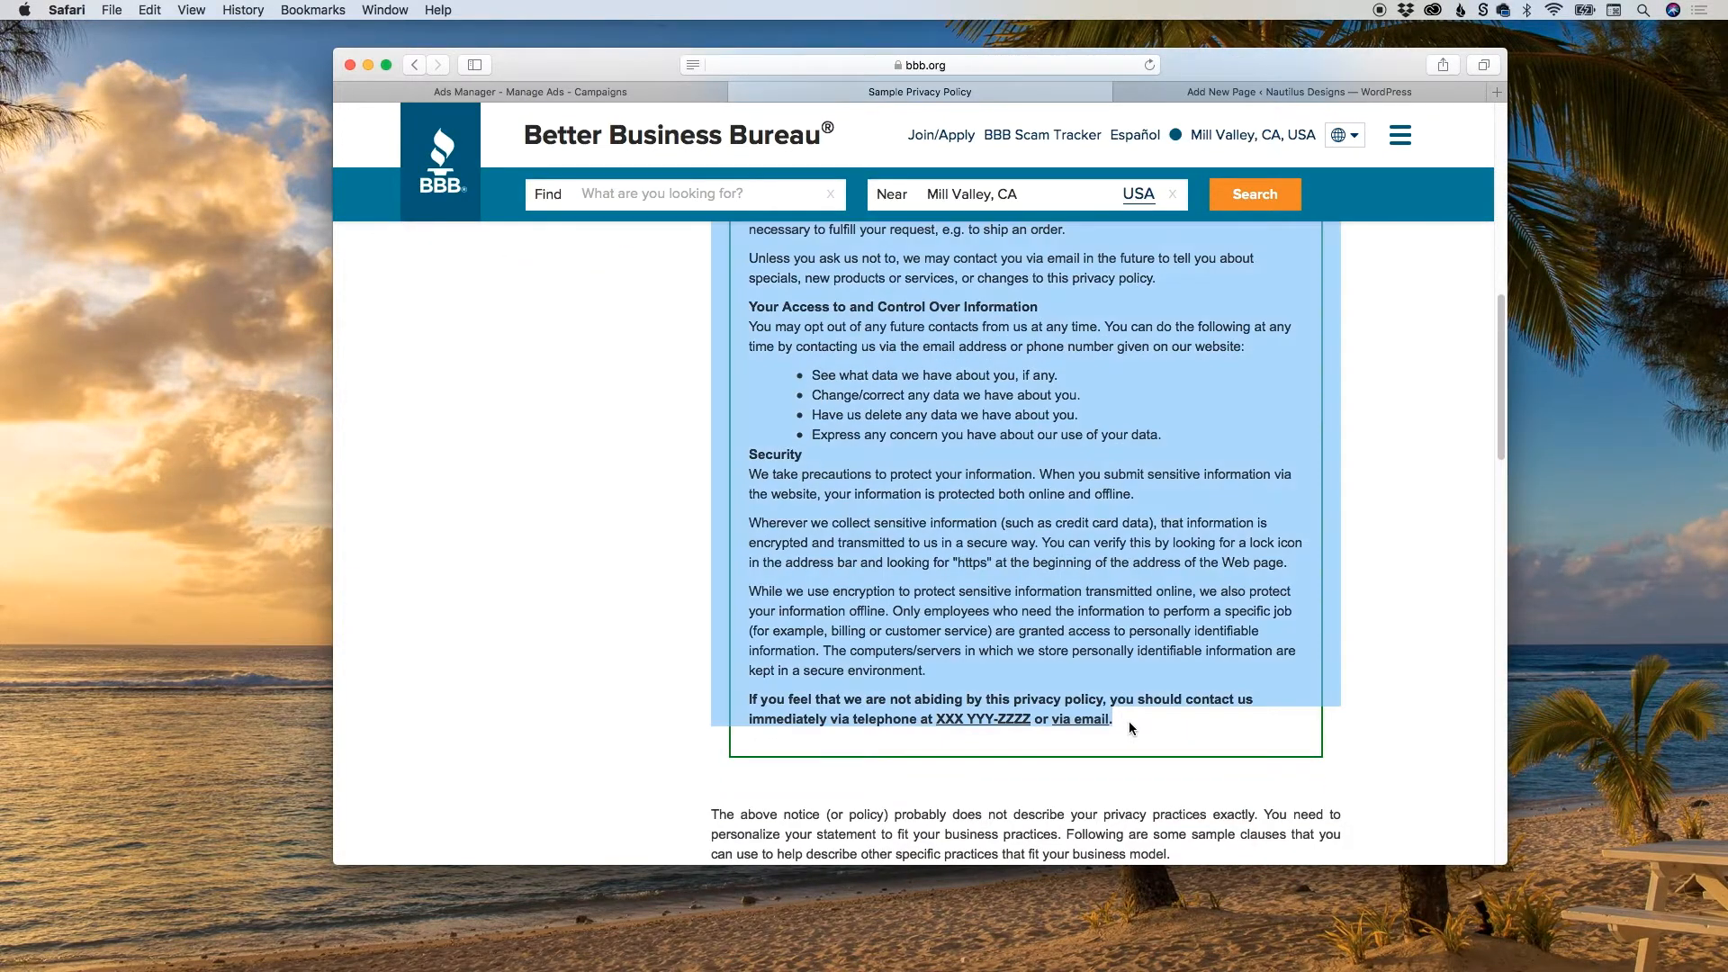
key("super+c")
left_click(1181, 90)
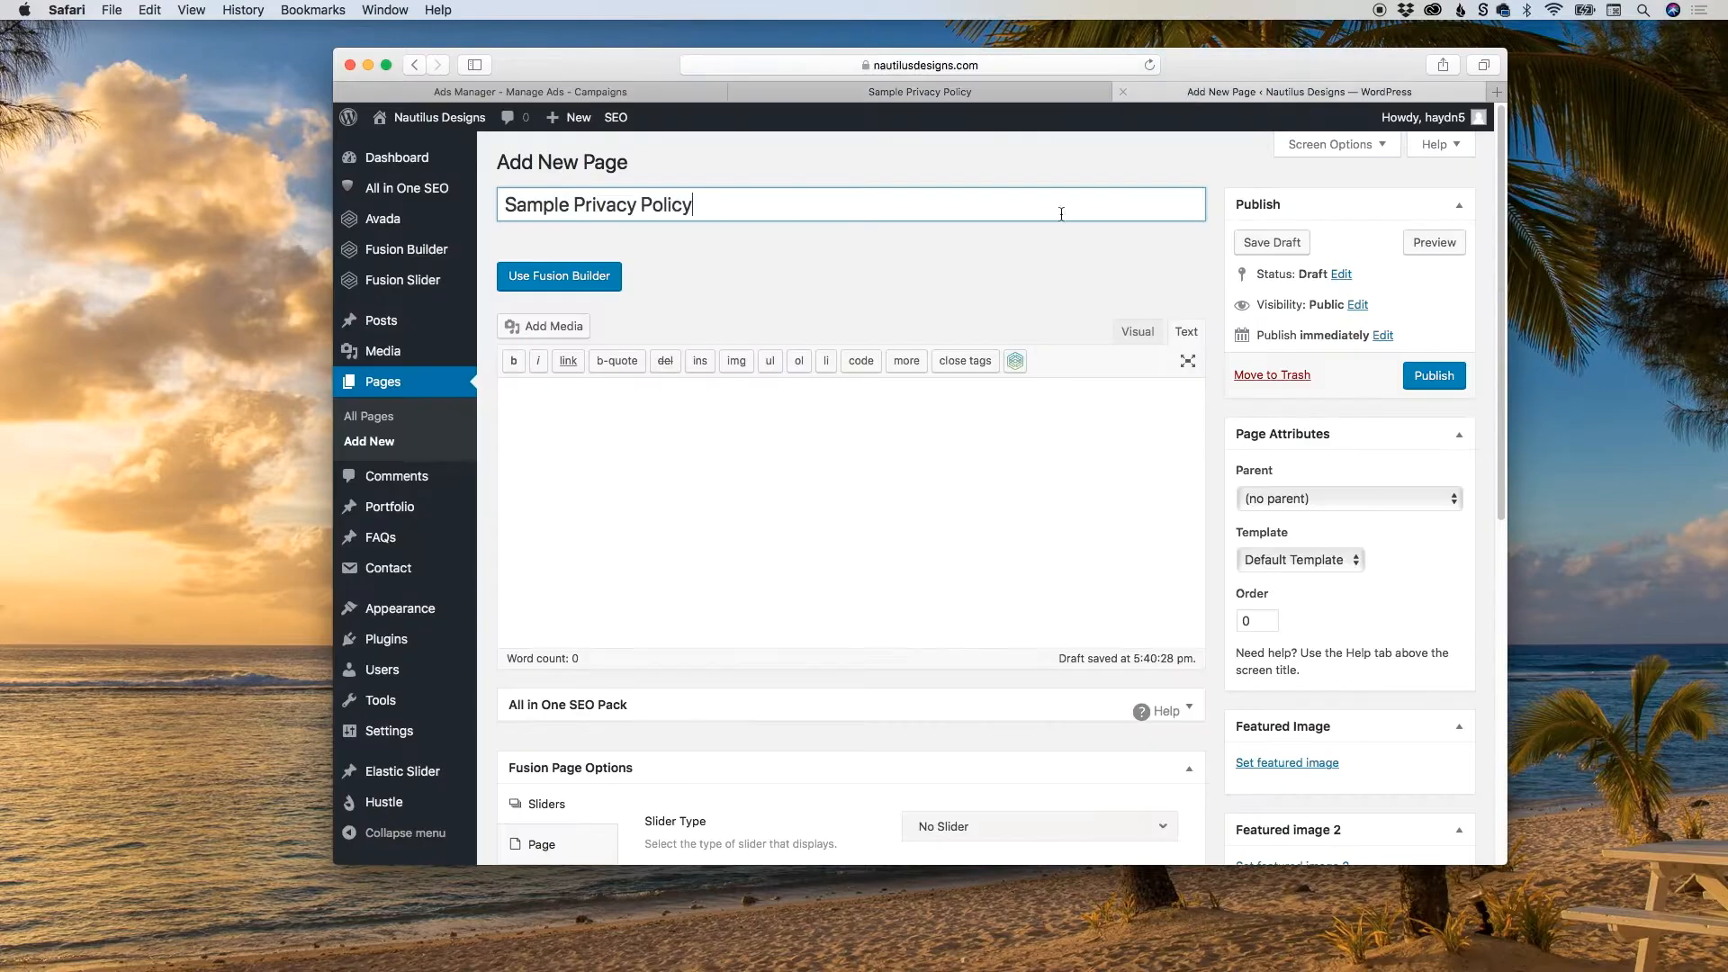
left_click(797, 458)
key("super+v")
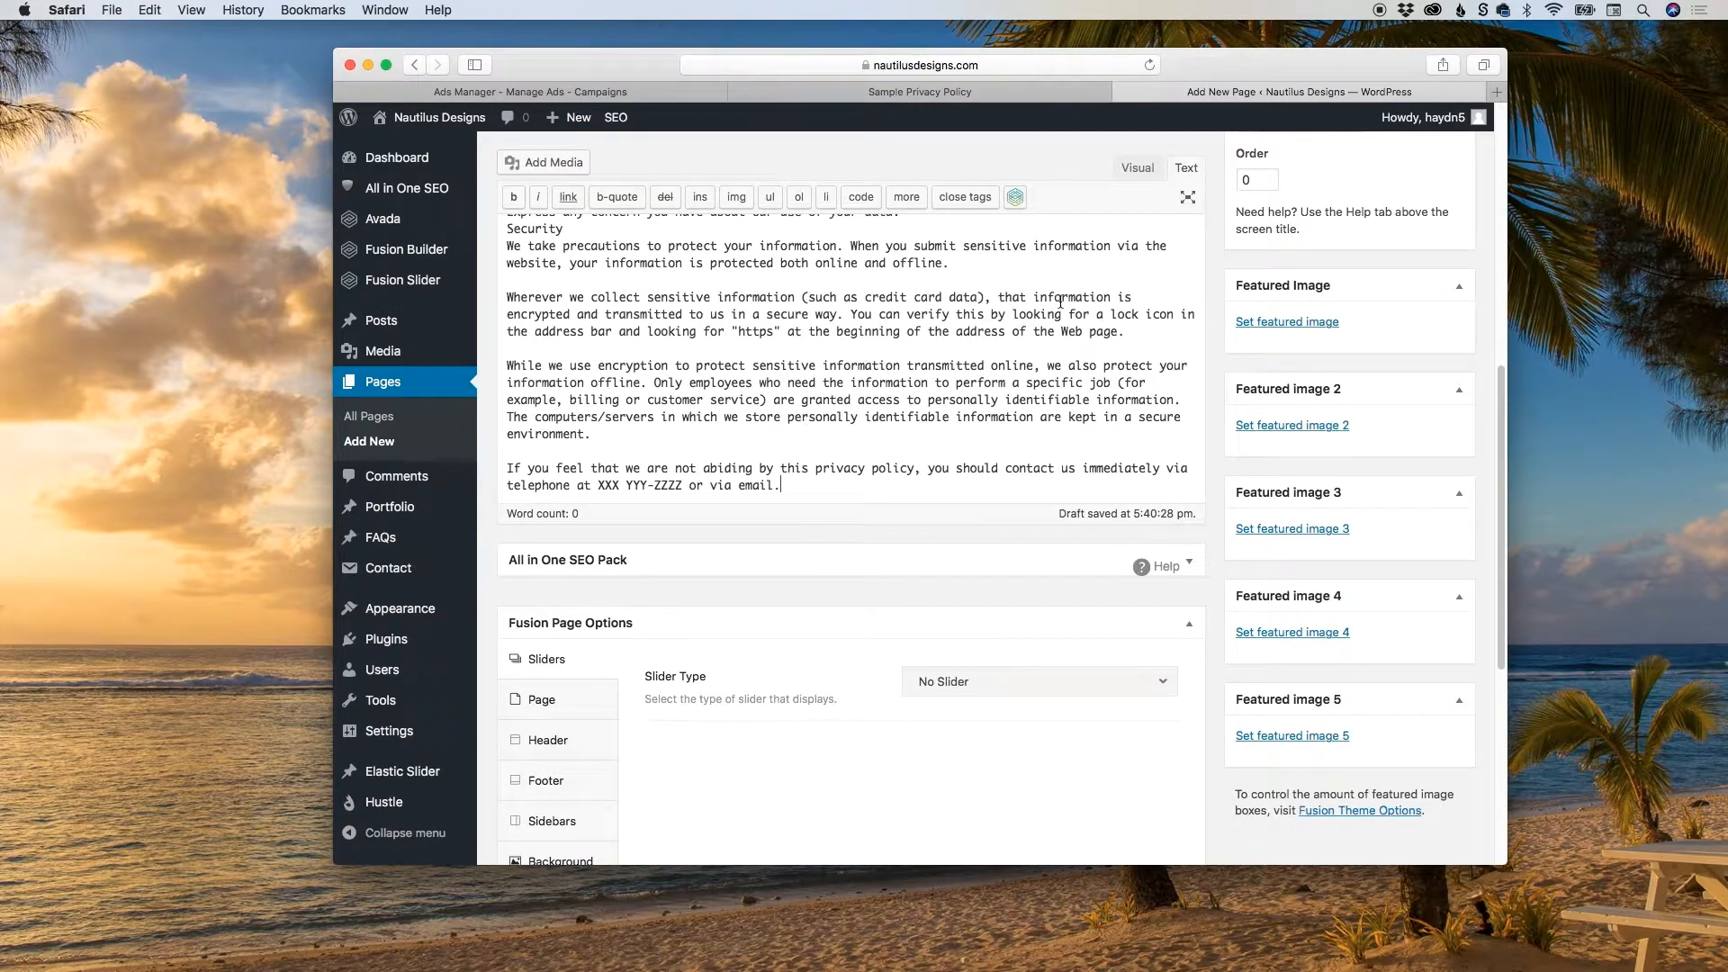
key("super+z")
scroll(1016, 525, "up", 10)
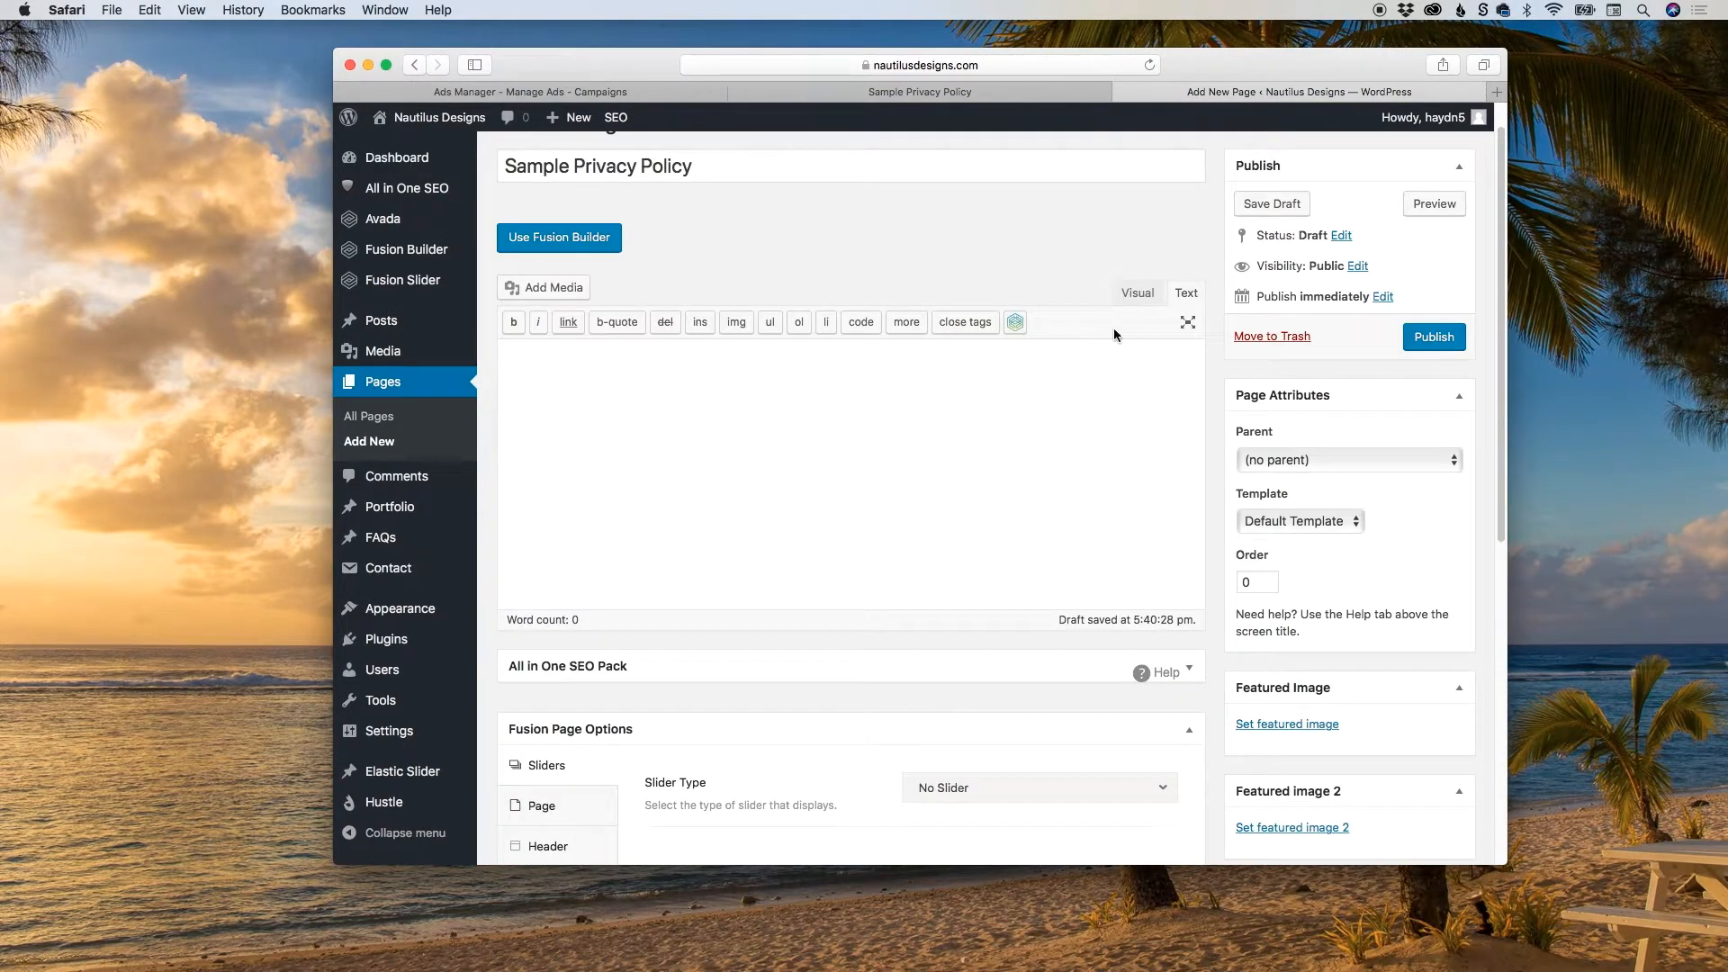
Set the page editor to Visual mode and paste the copied privacy notice into the body with its formatting.
left_click(1137, 293)
left_click(957, 419)
key("super+v")
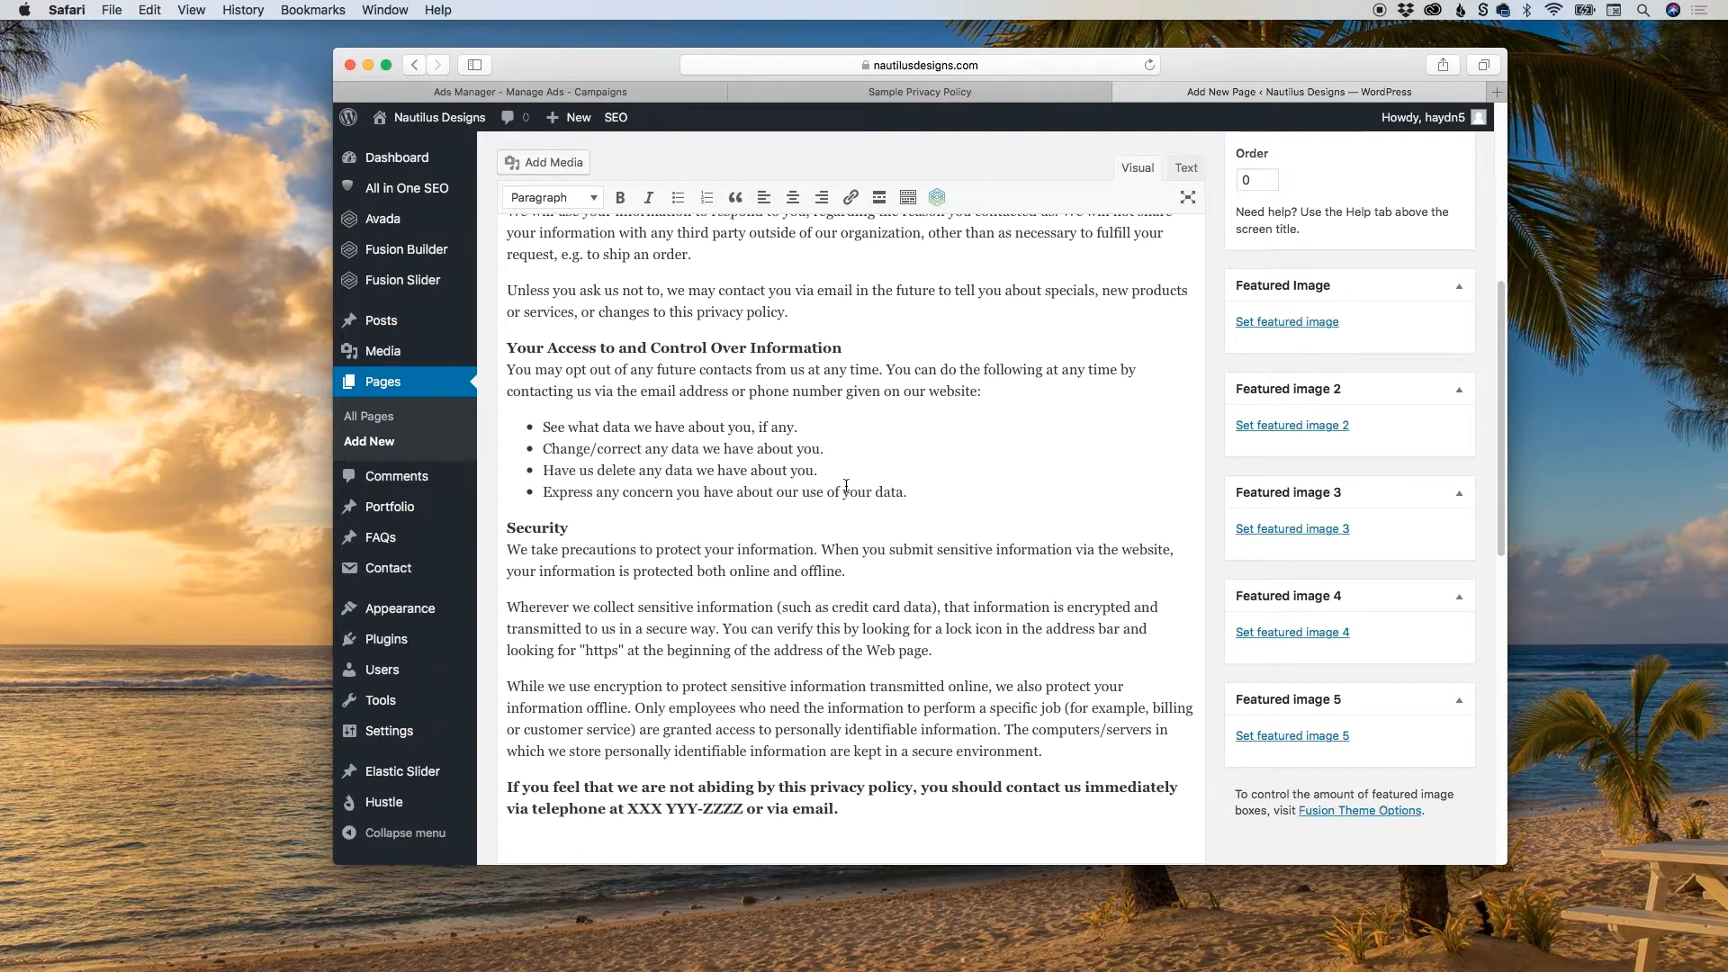
scroll(840, 491, "up", 1)
scroll(838, 490, "up", 5)
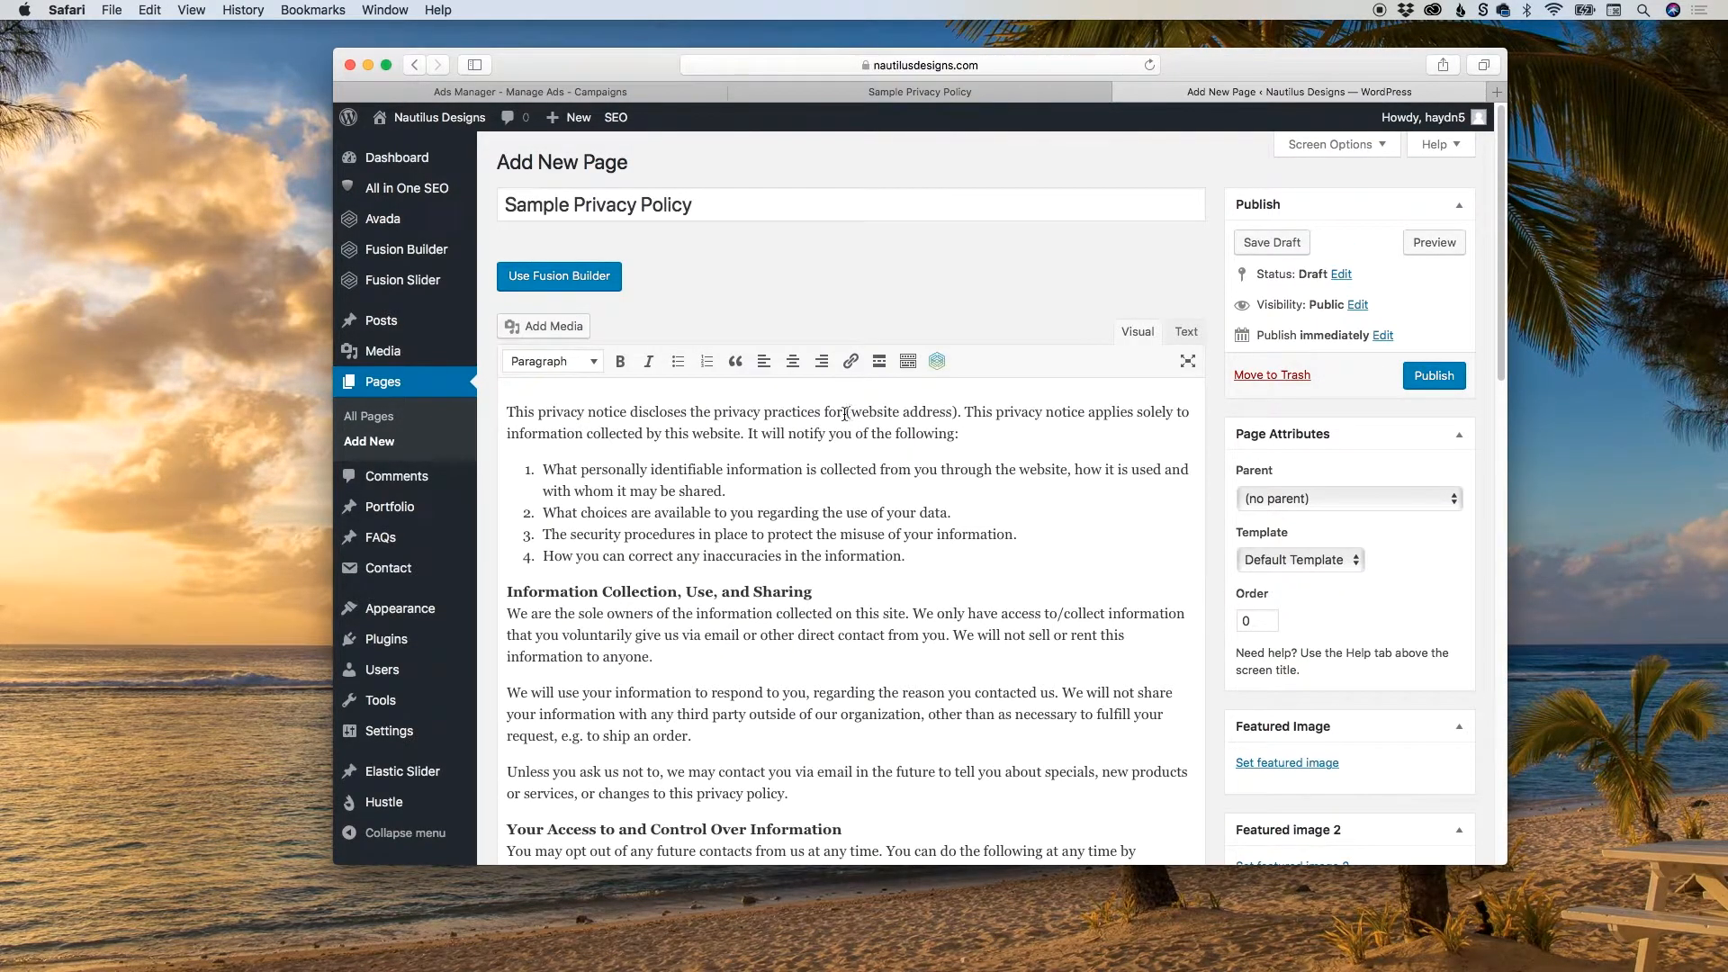
Replace the "(website address)" placeholder in the opening sentence with "Nautilus Designs" and make it bold.
left_click_drag(845, 413, 956, 413)
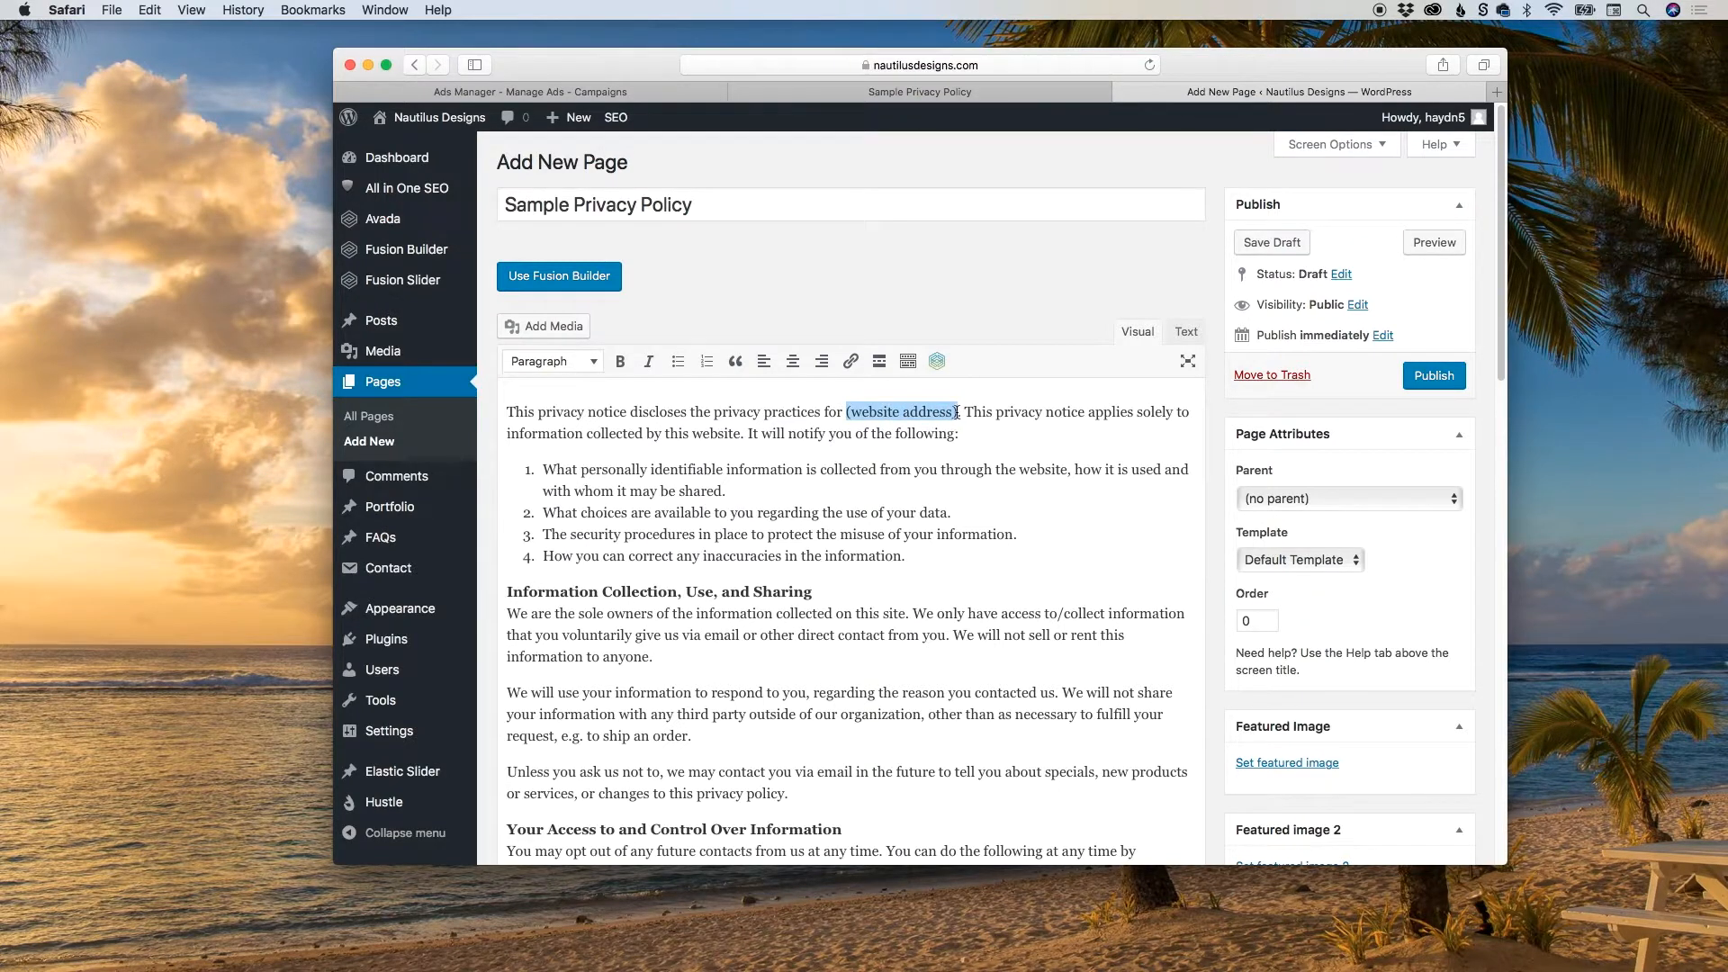
type("Nautilus")
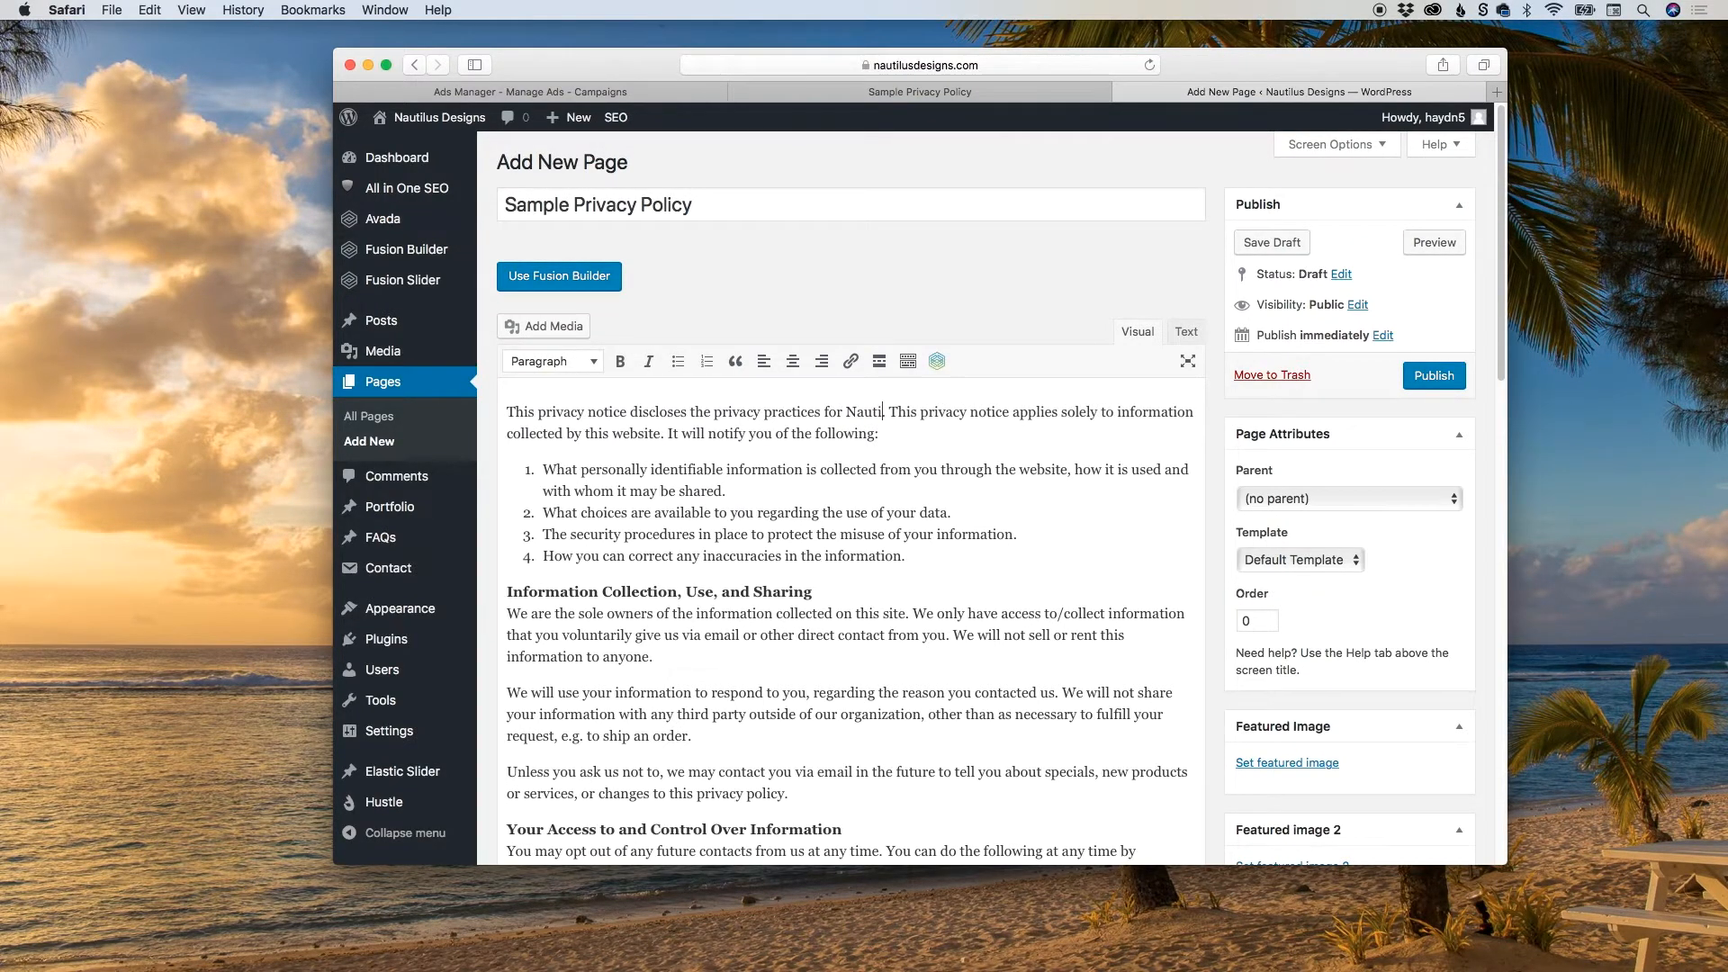
type(" Designs")
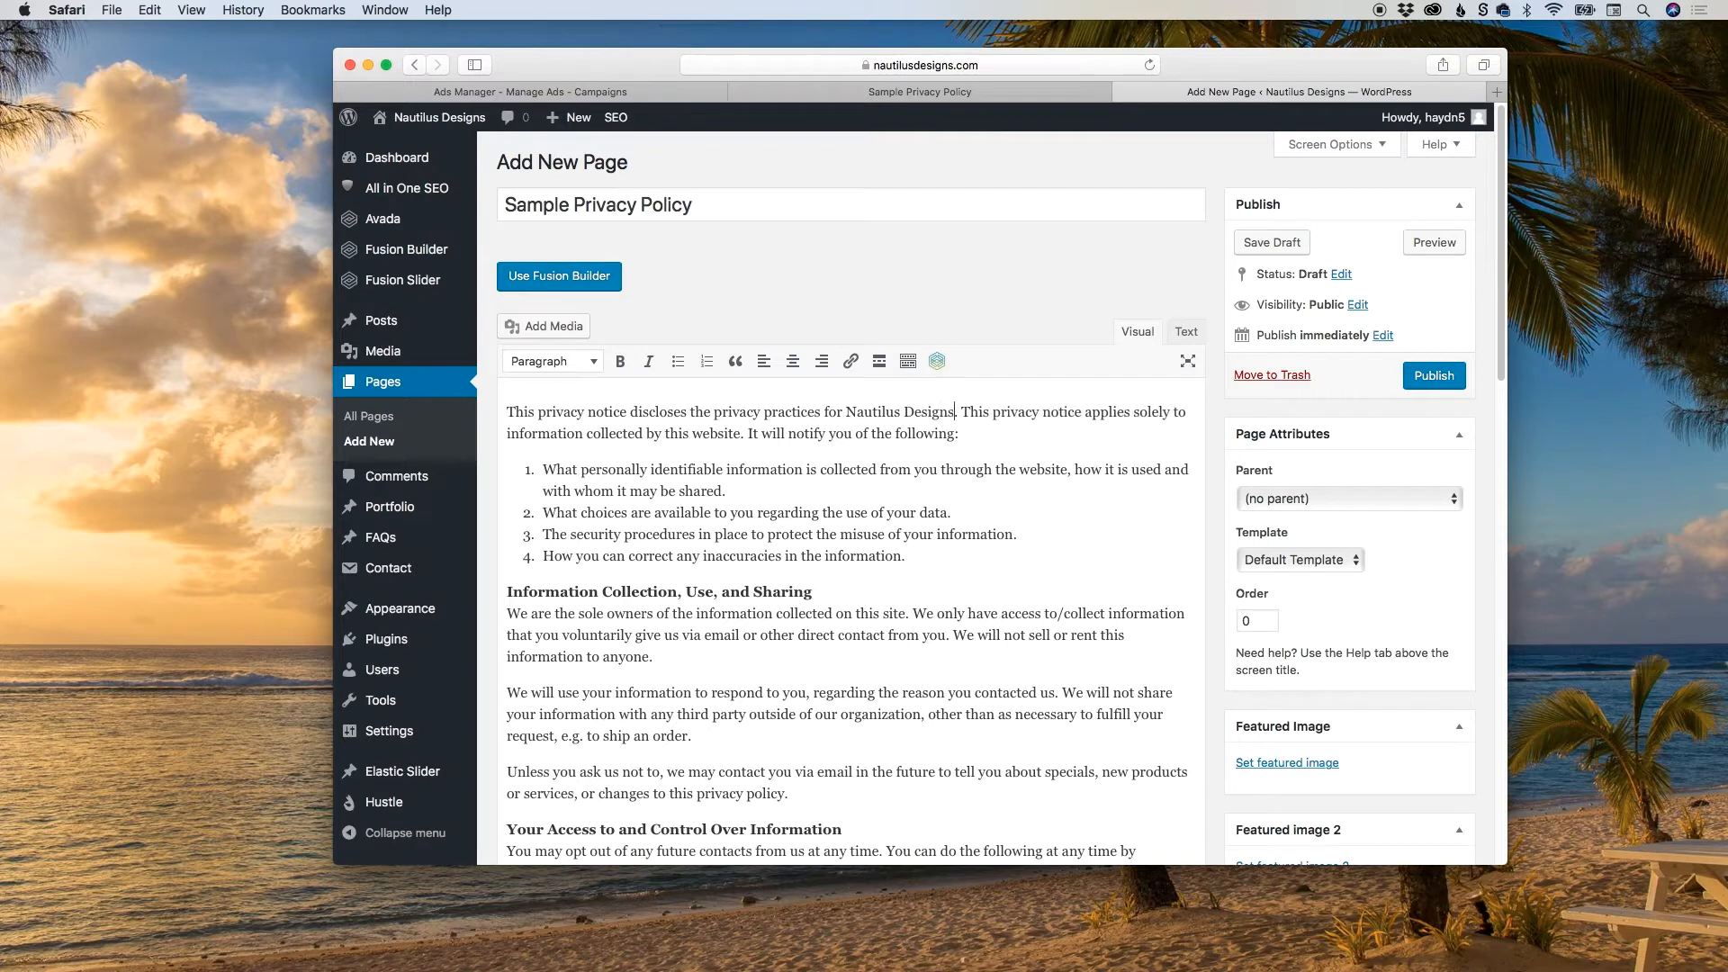
left_click(844, 412, "shift")
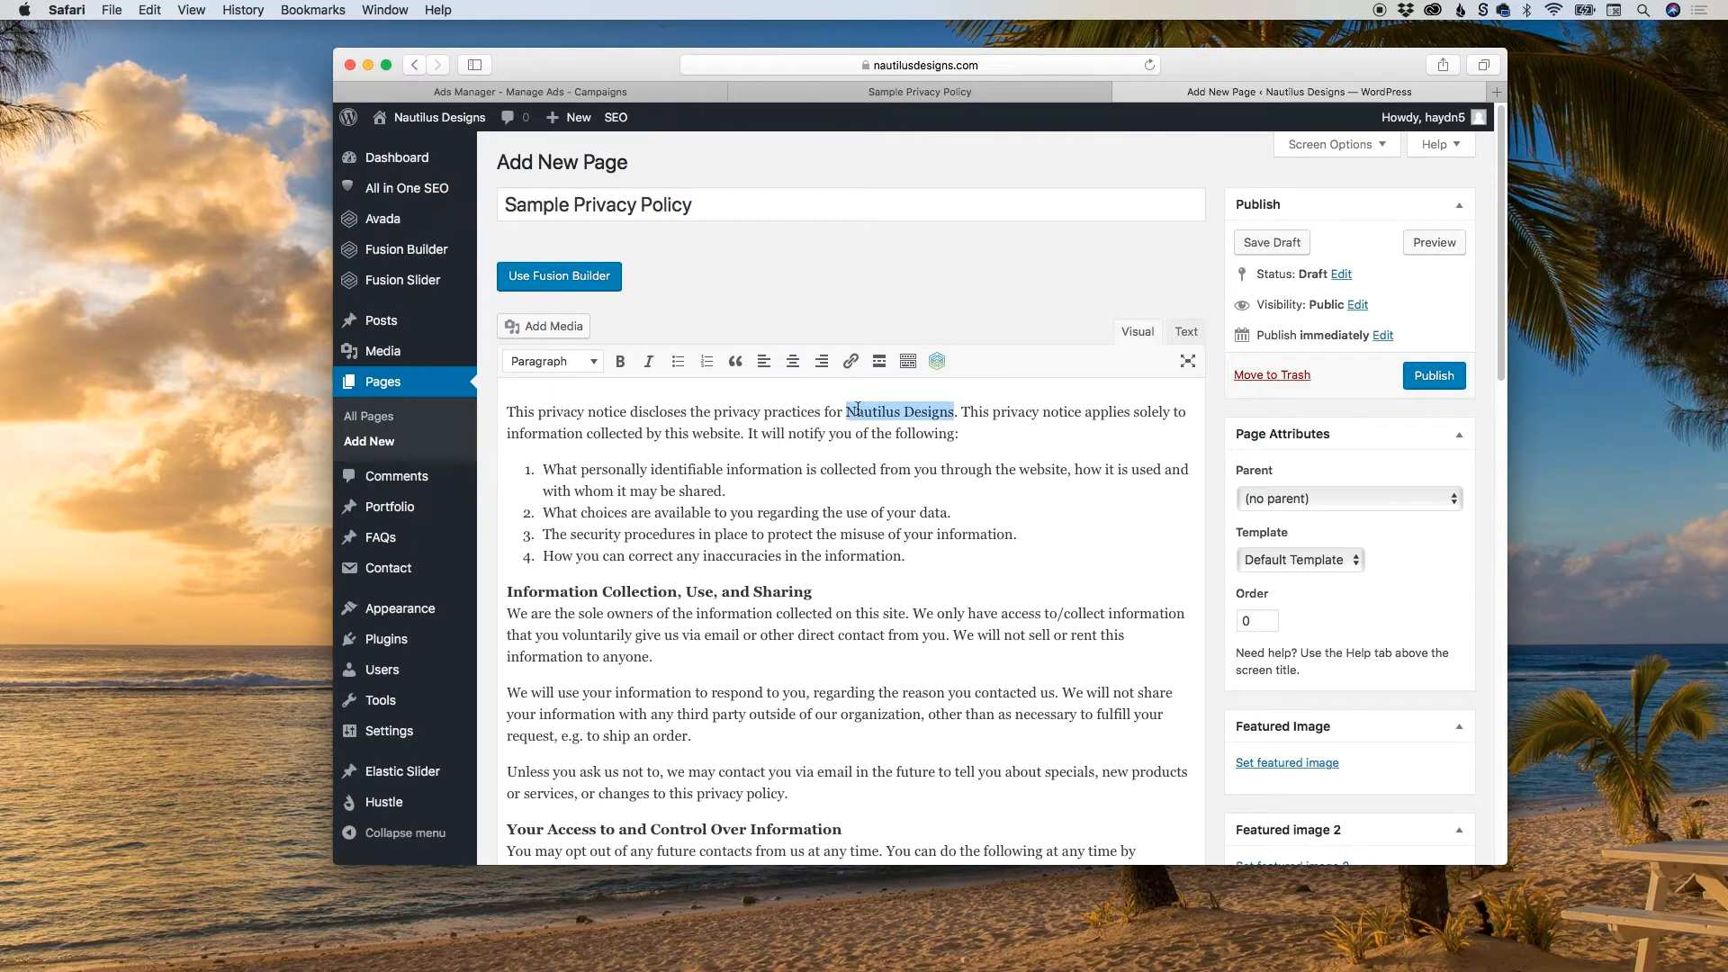
key("super+b")
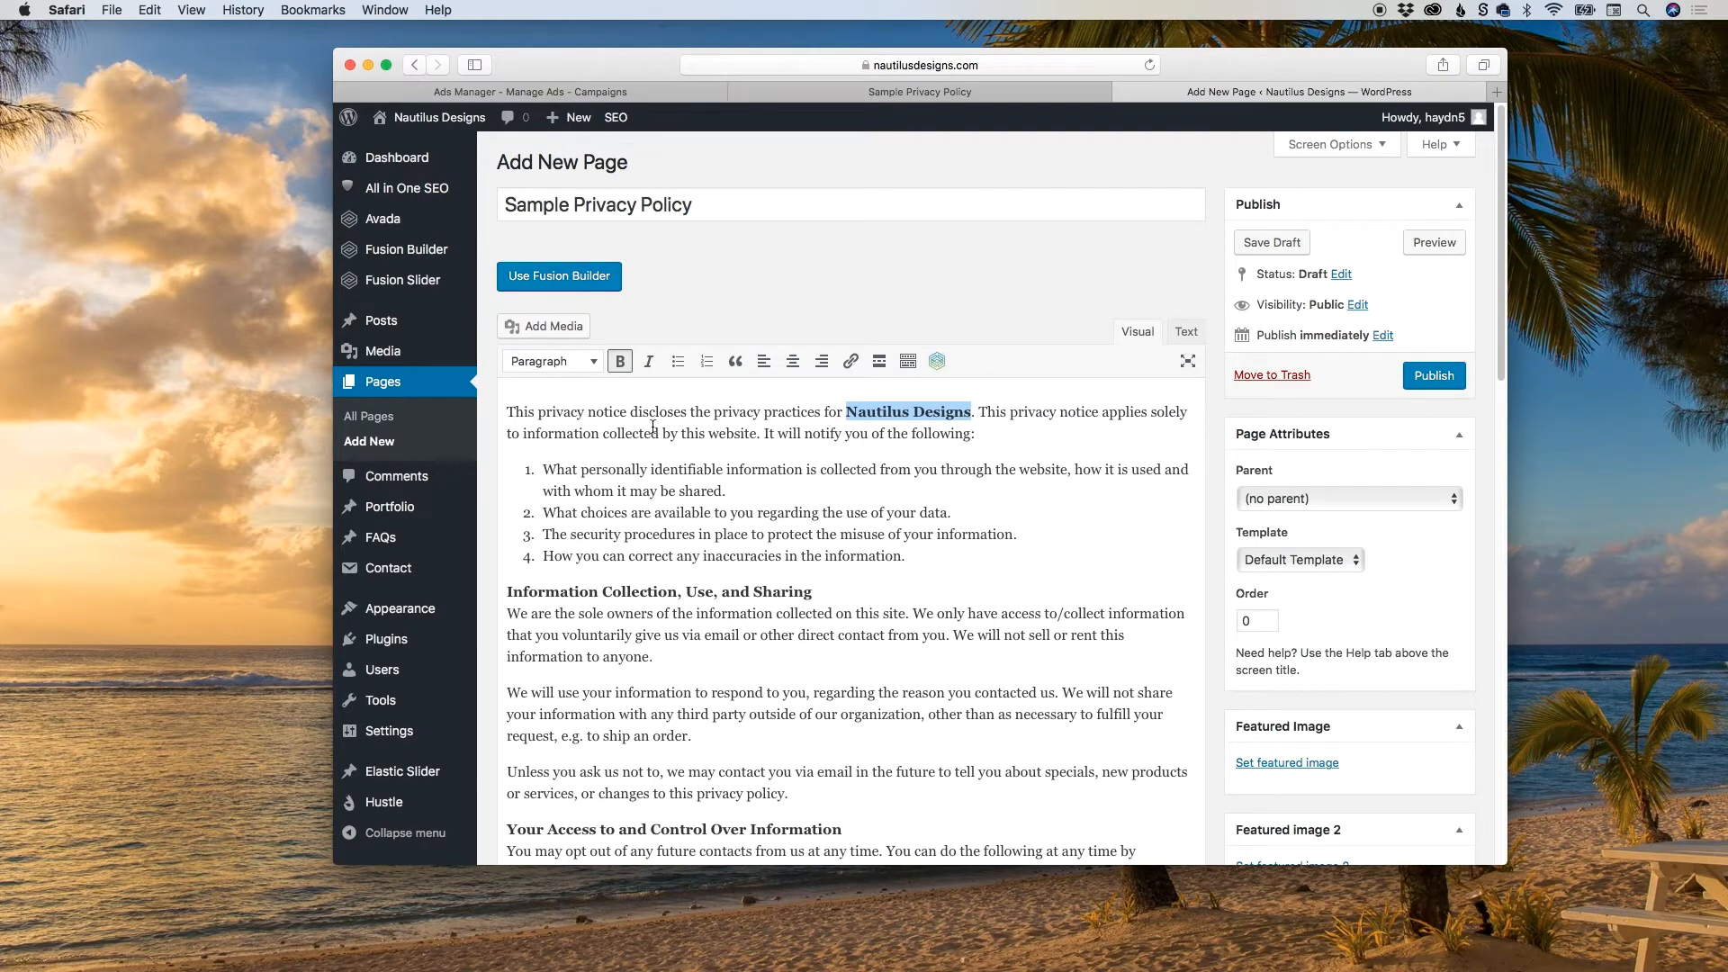
Read through the pasted notice and replace the XXX YYY-ZZZZ placeholder in its closing paragraph with the contact phone number.
scroll(727, 530, "down", 2)
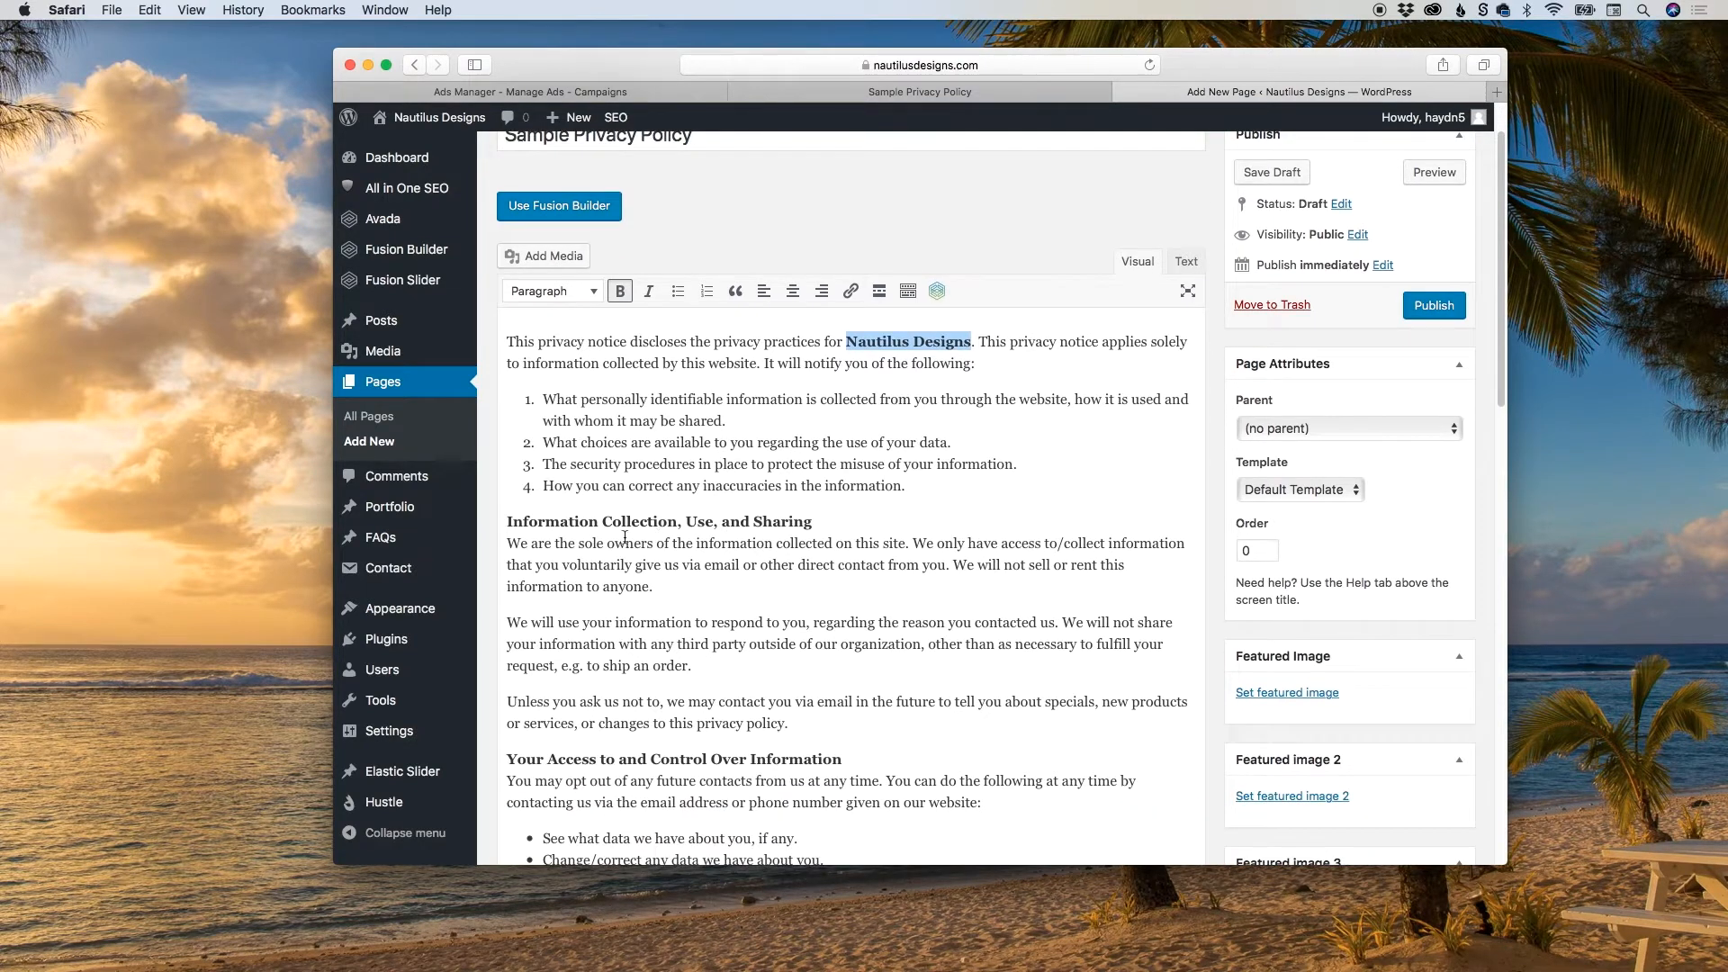
left_click_drag(544, 543, 845, 537)
scroll(871, 531, "down", 1)
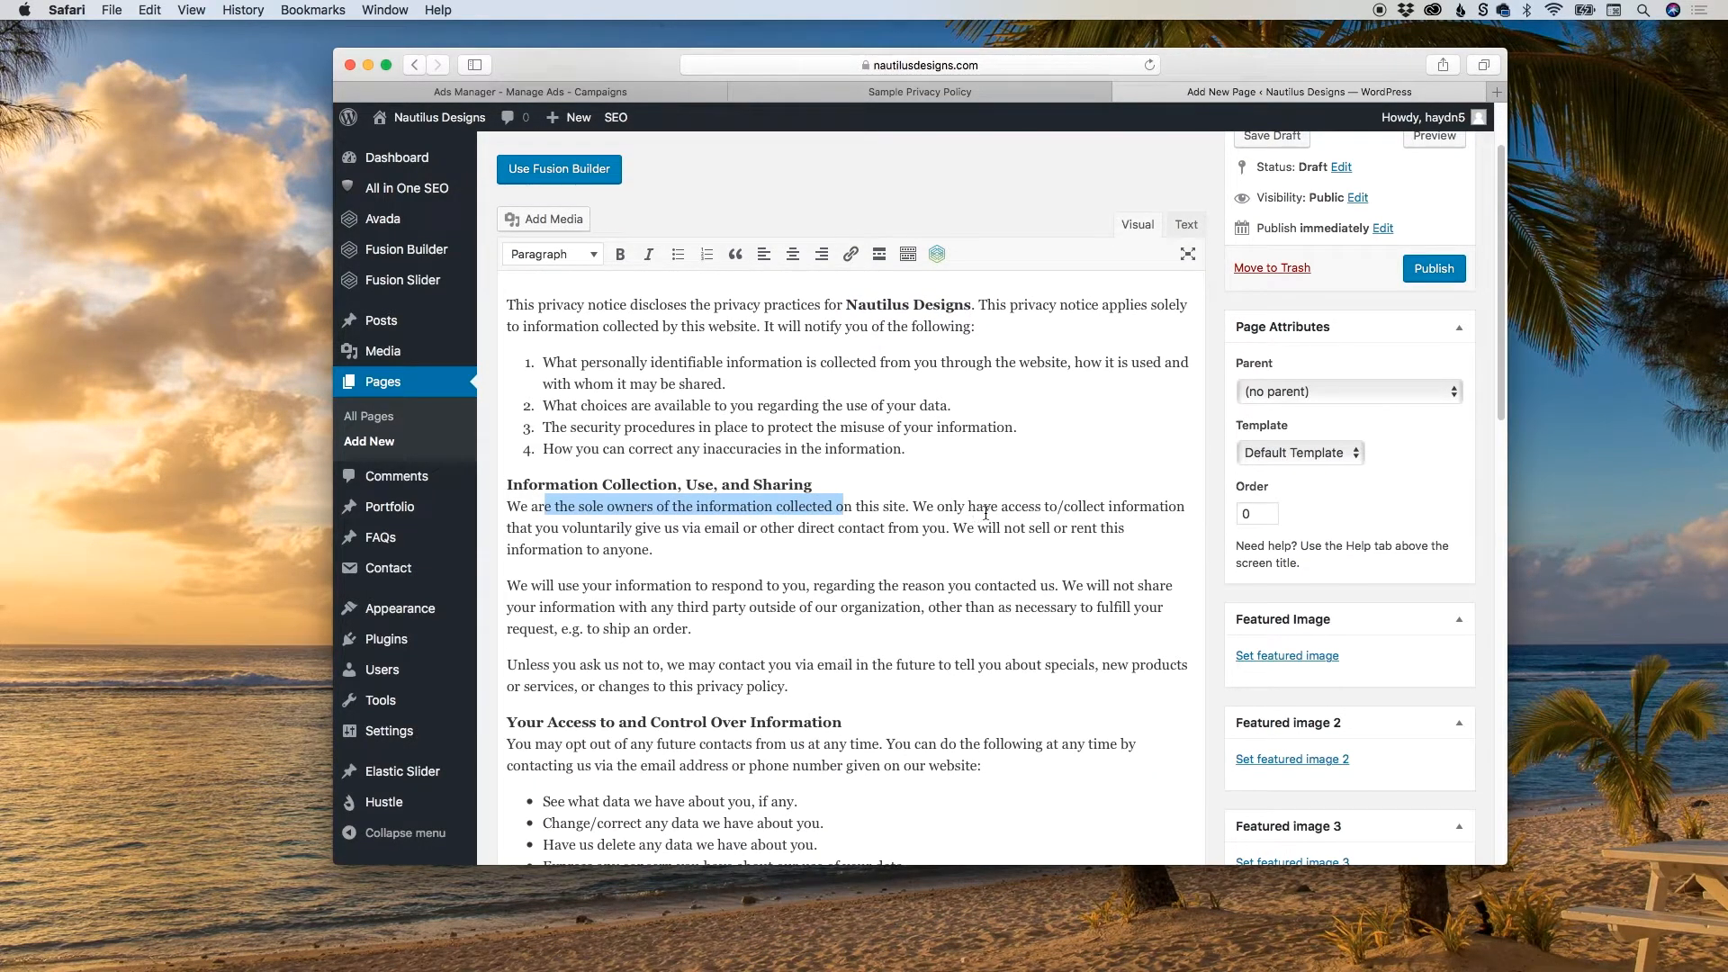
scroll(979, 513, "down", 2)
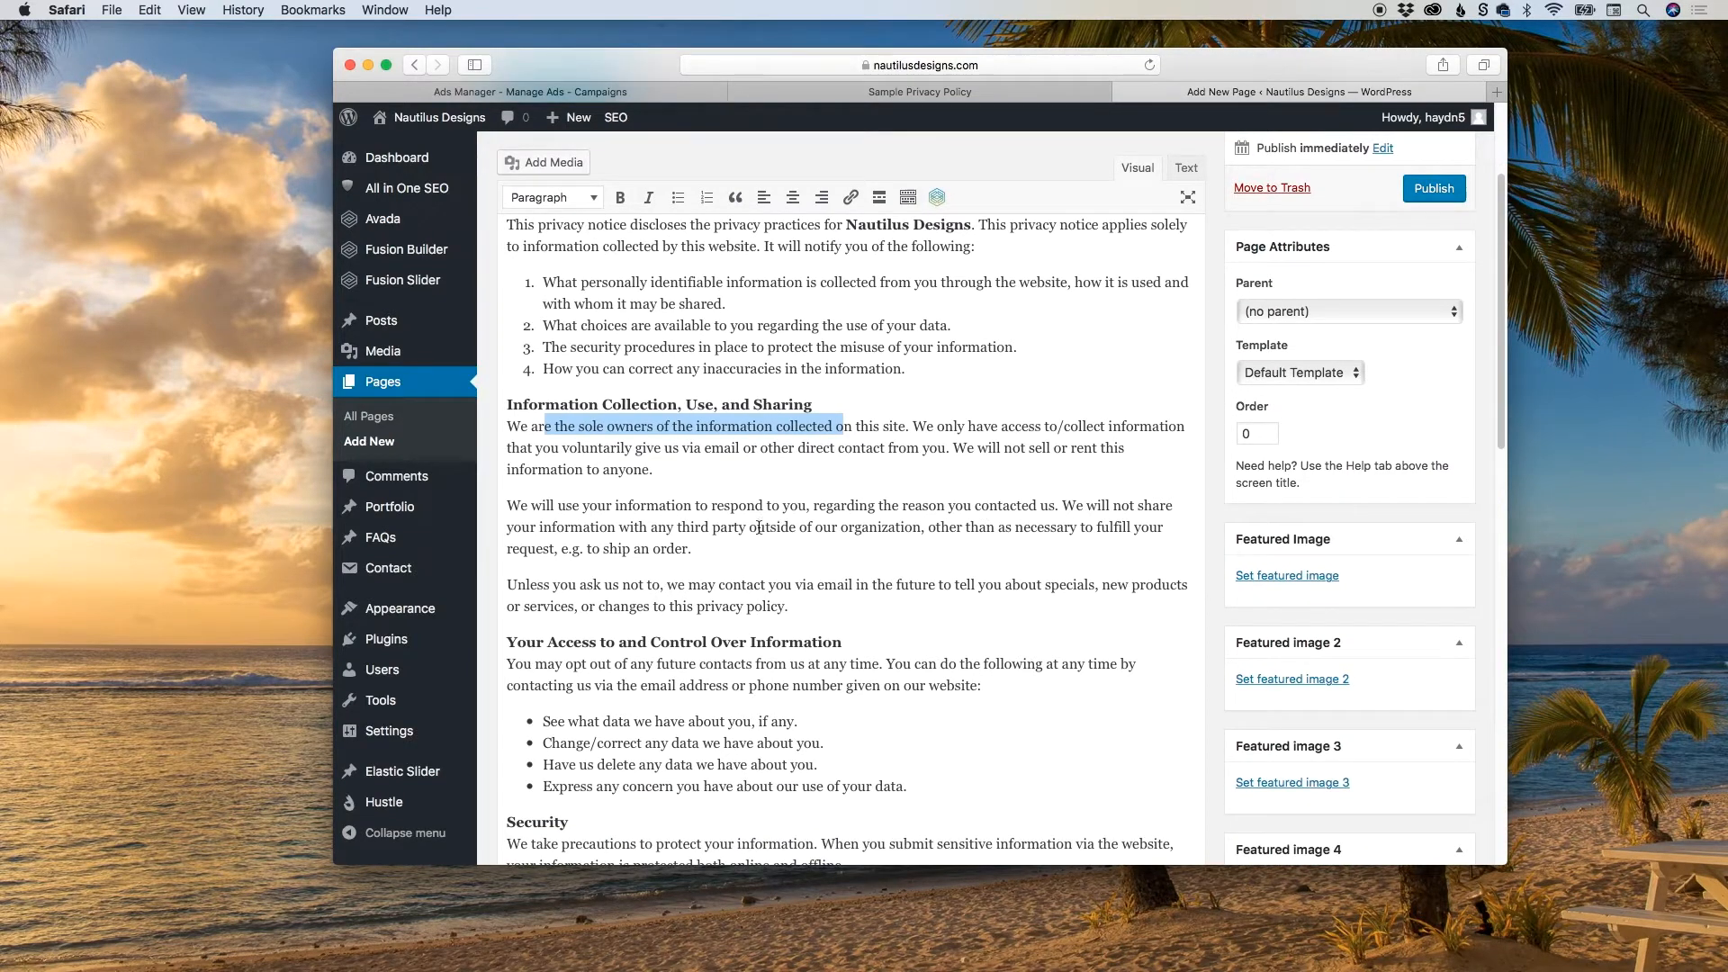
scroll(761, 527, "down", 7)
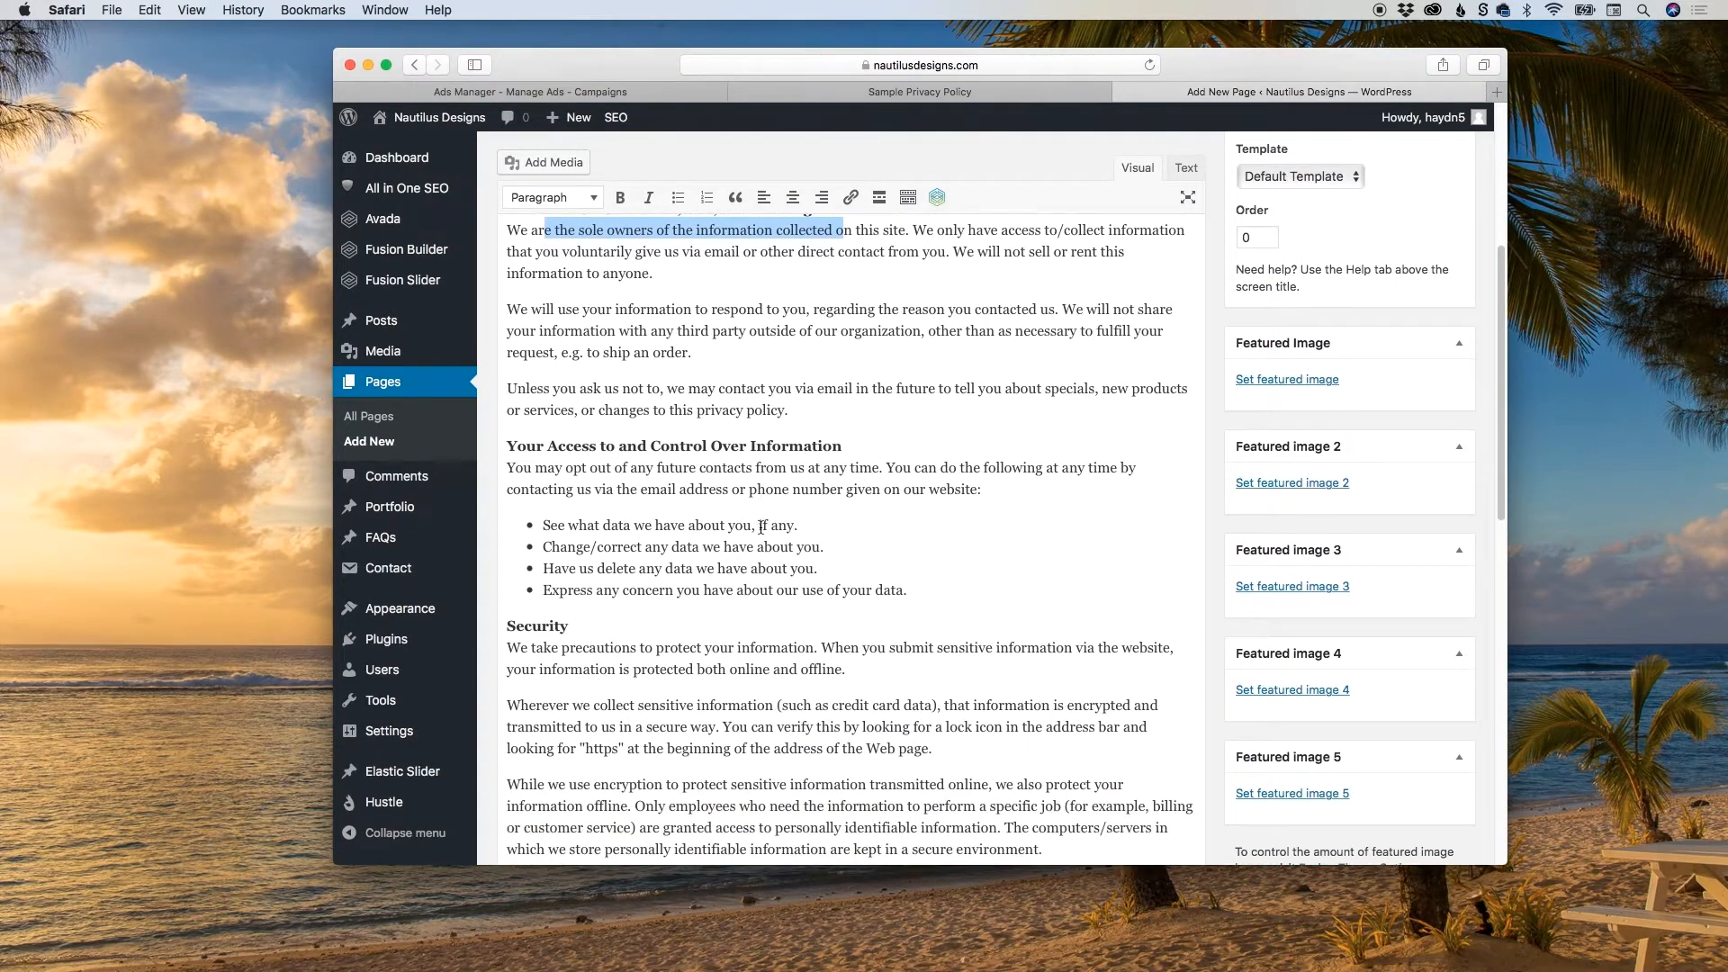
scroll(761, 527, "down", 4)
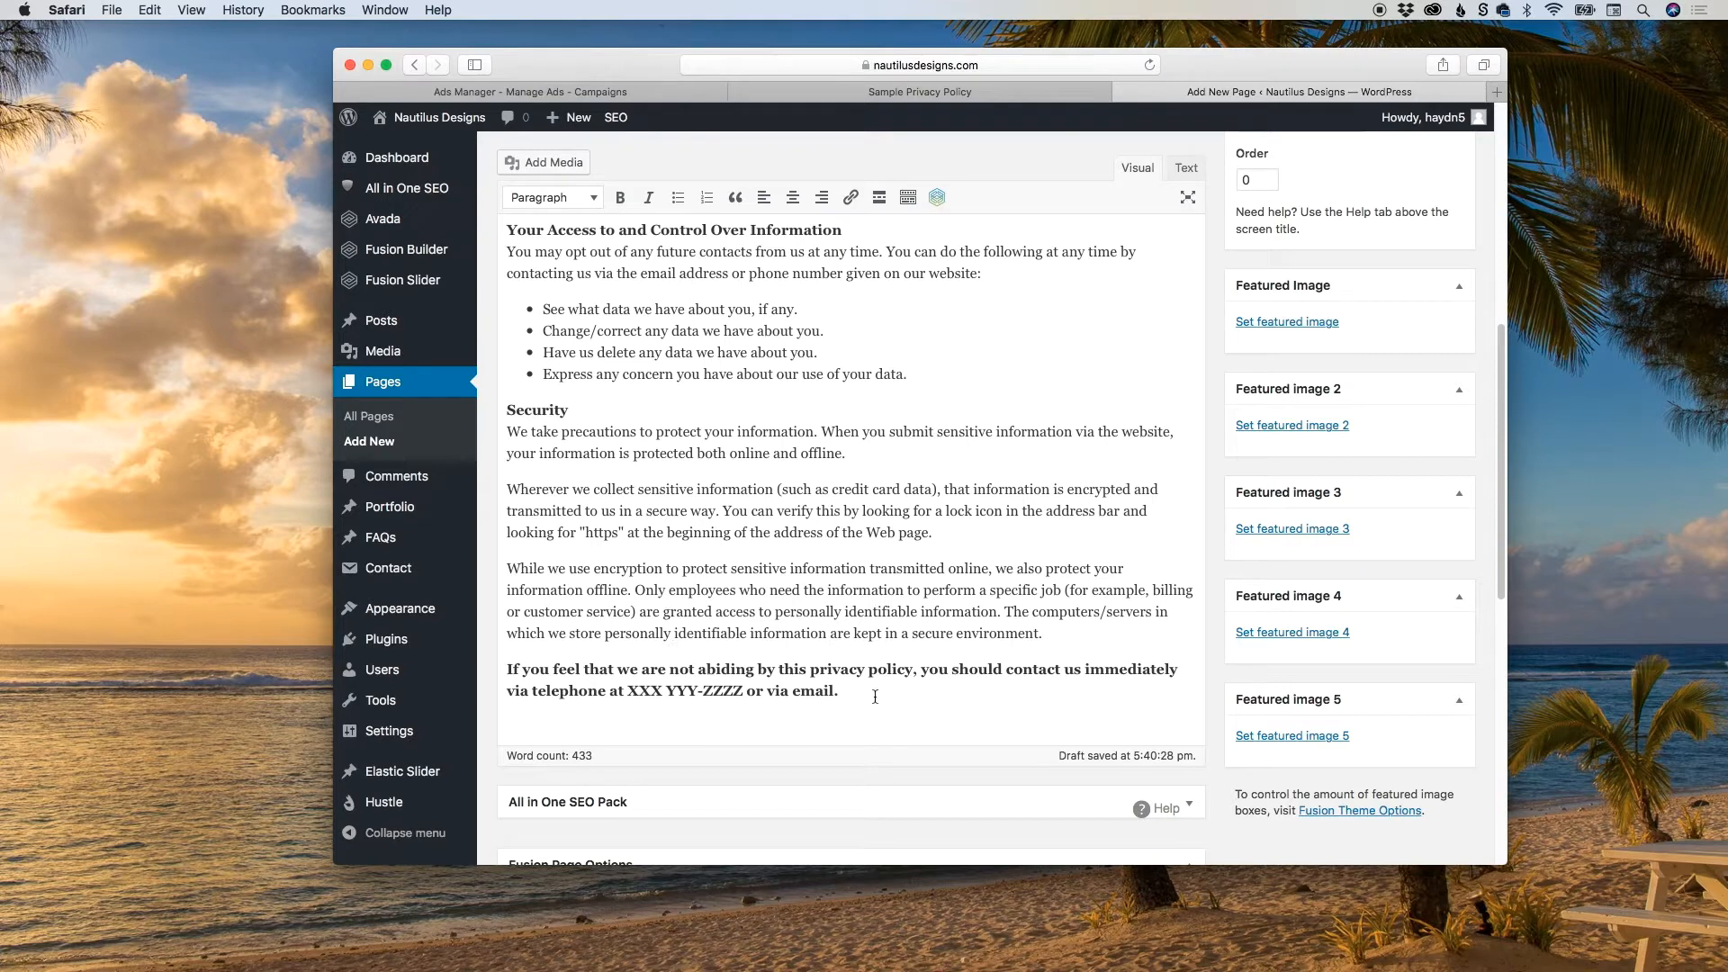
left_click_drag(627, 694, 742, 693)
type("55")
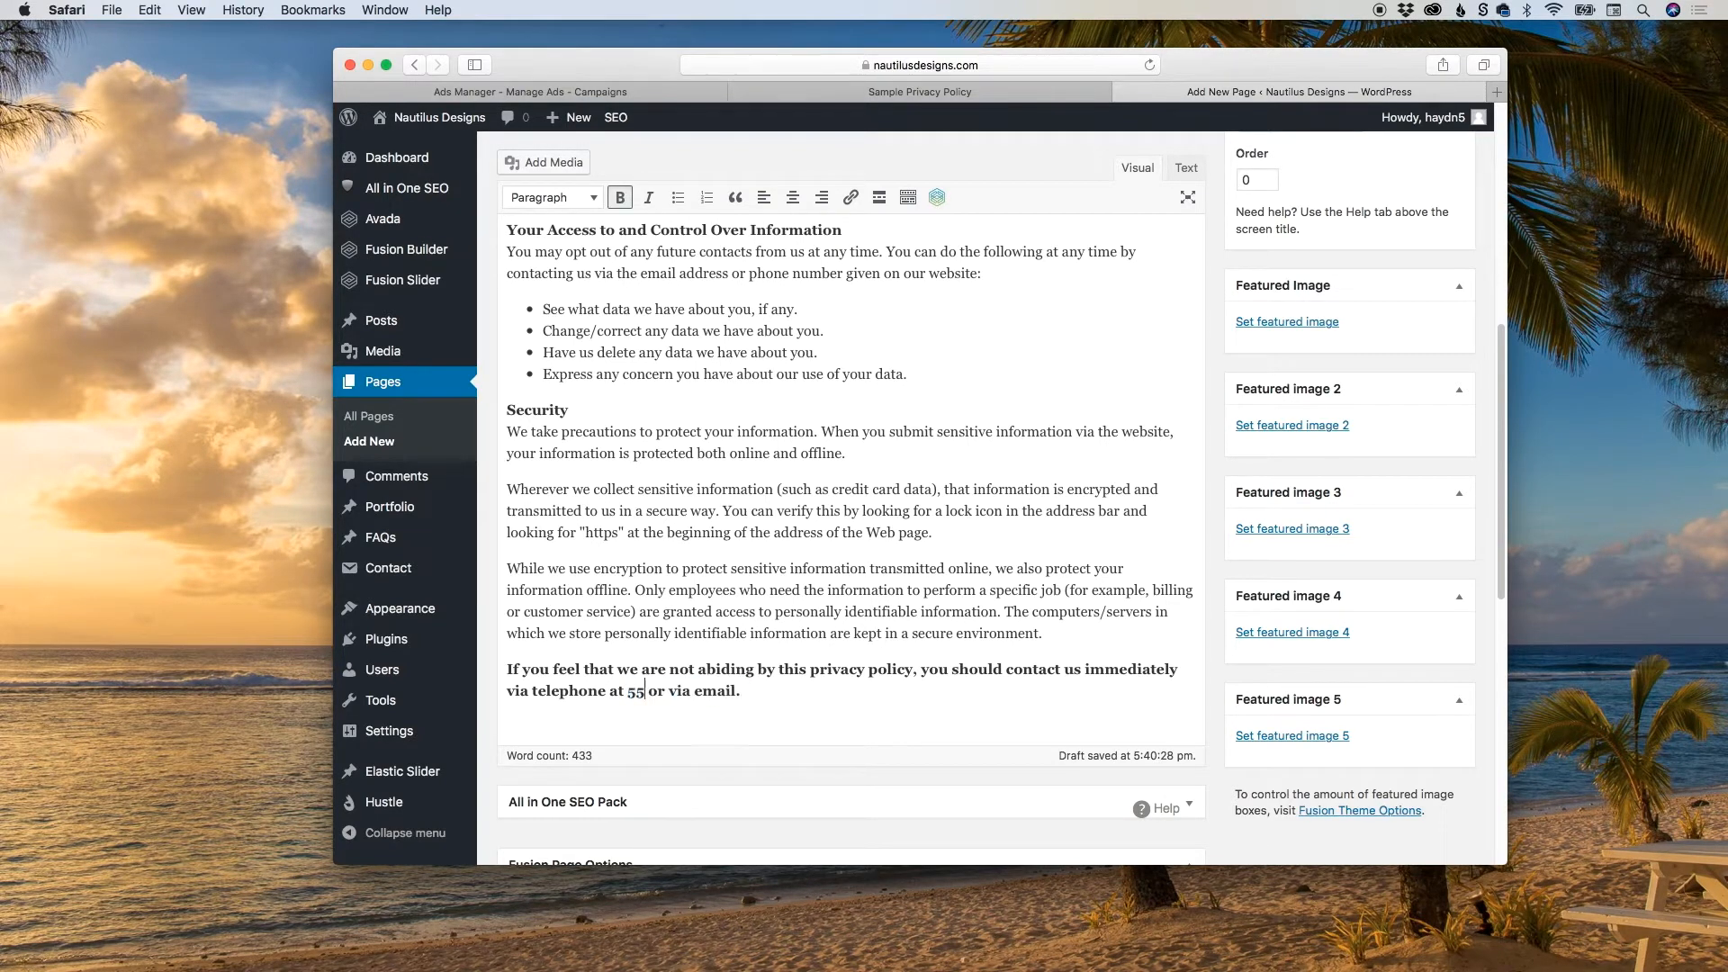
type("5-2252")
double_click(767, 693)
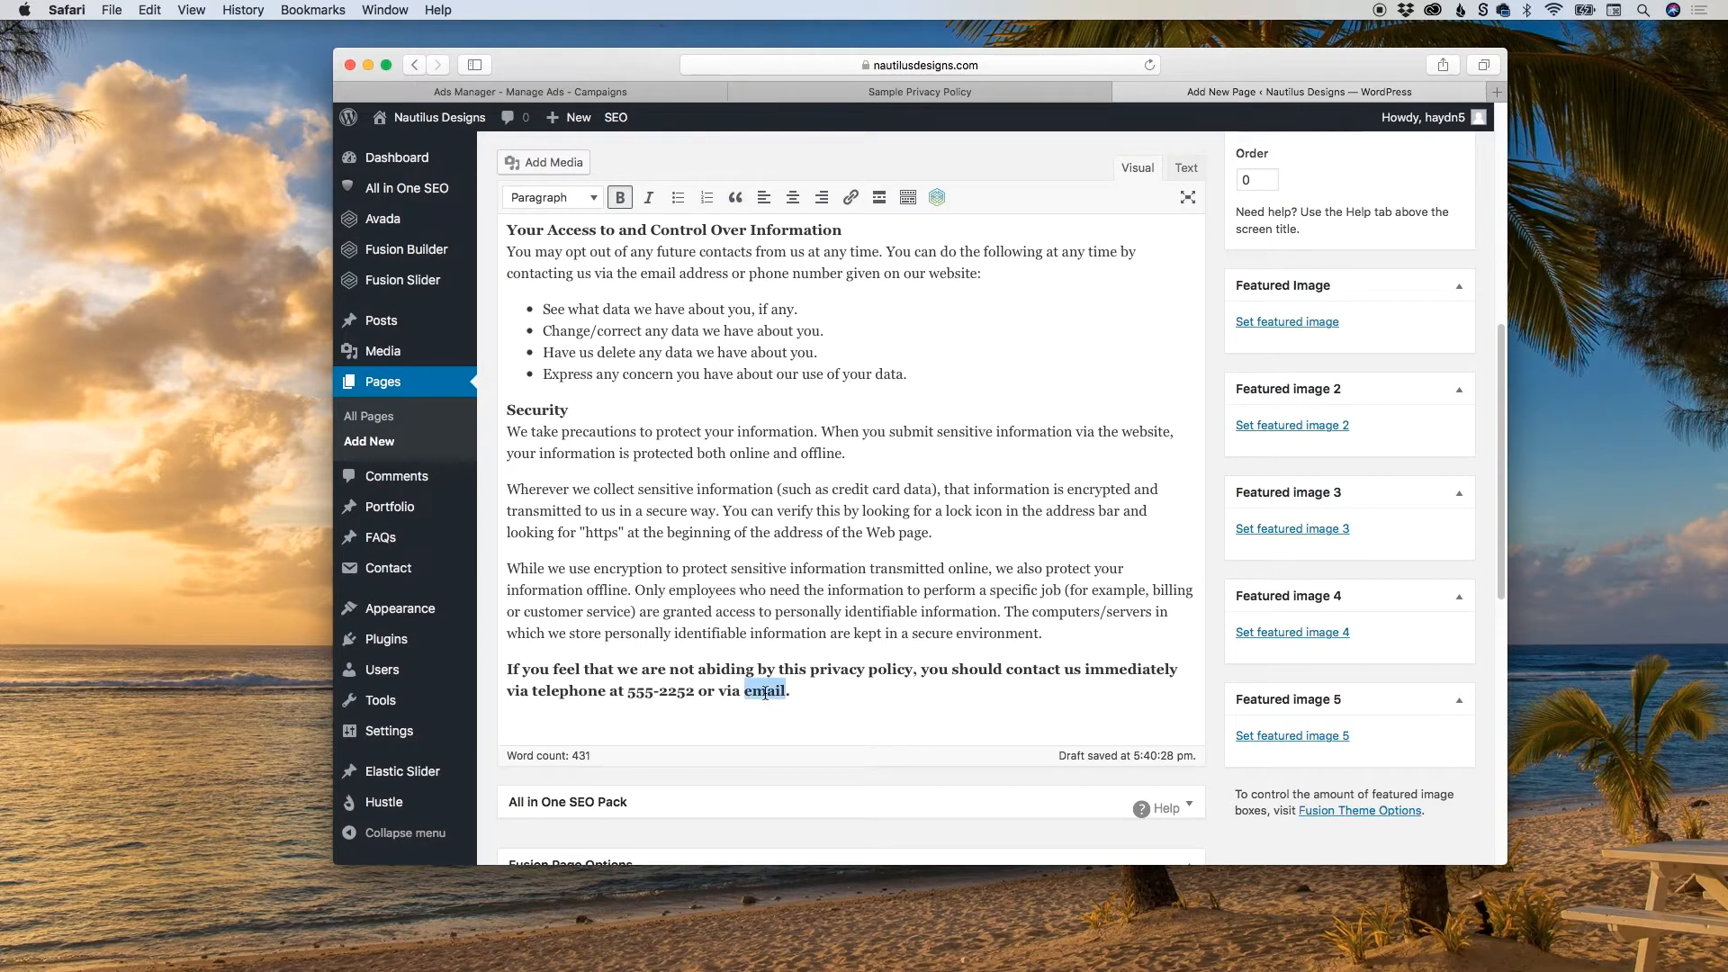
type("@youremail address")
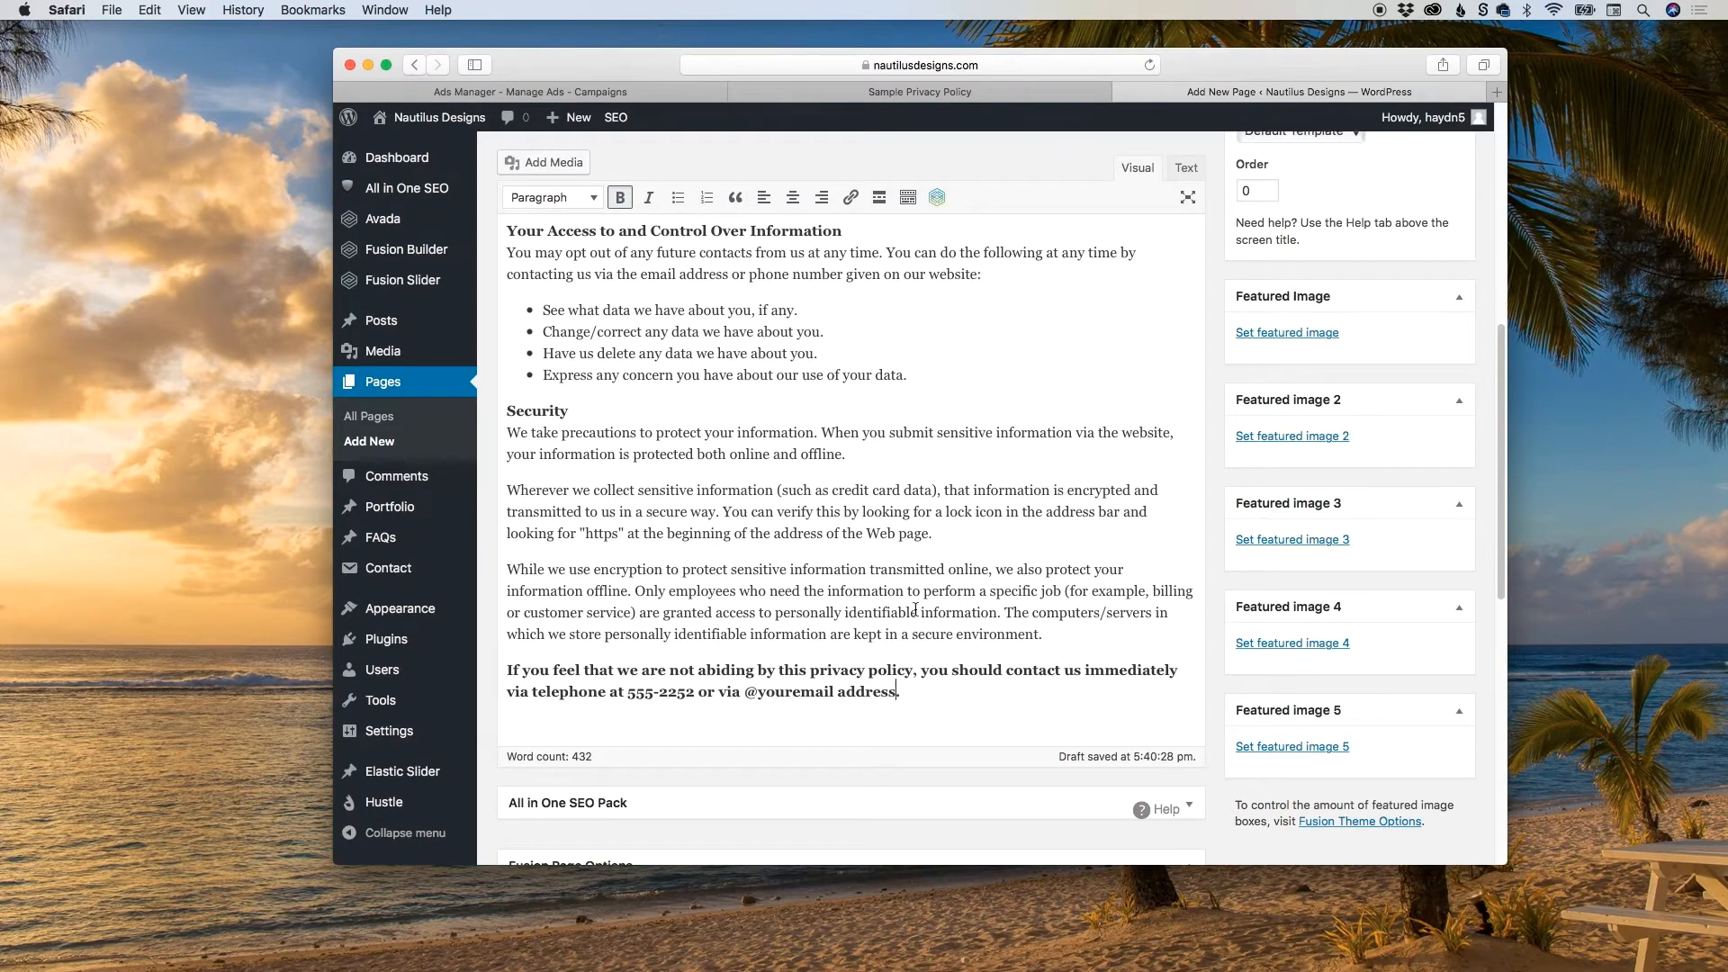
Publish the finished Sample Privacy Policy page.
scroll(910, 615, "up", 3)
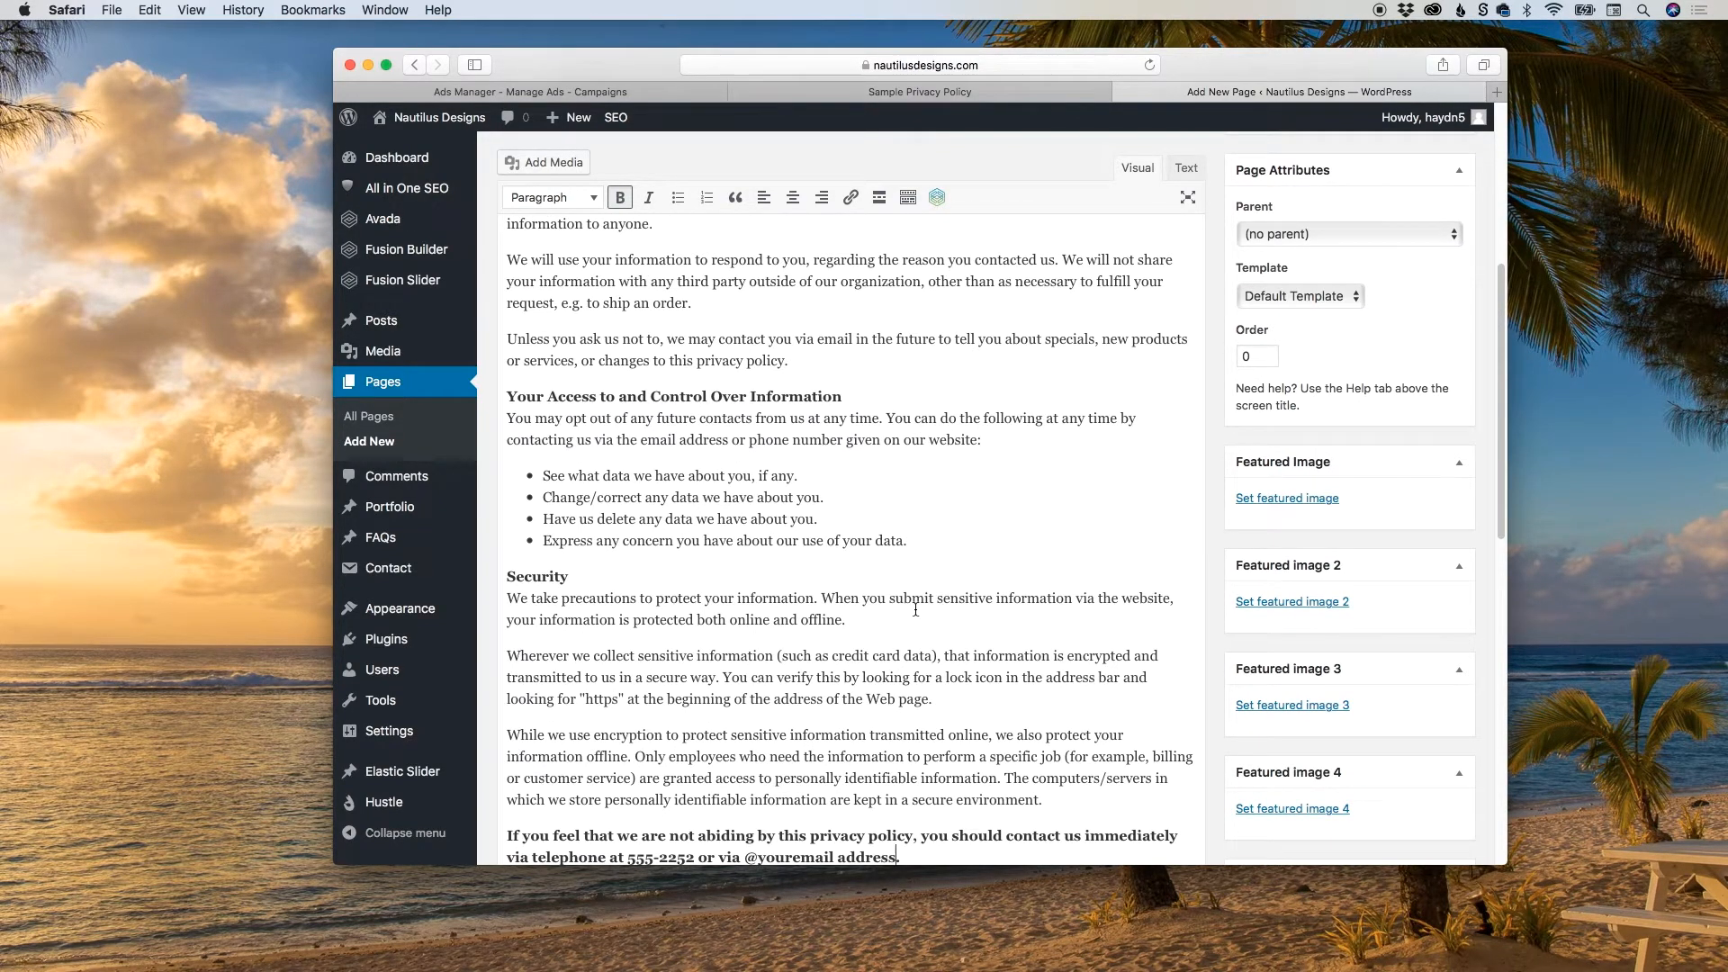
scroll(988, 549, "up", 1)
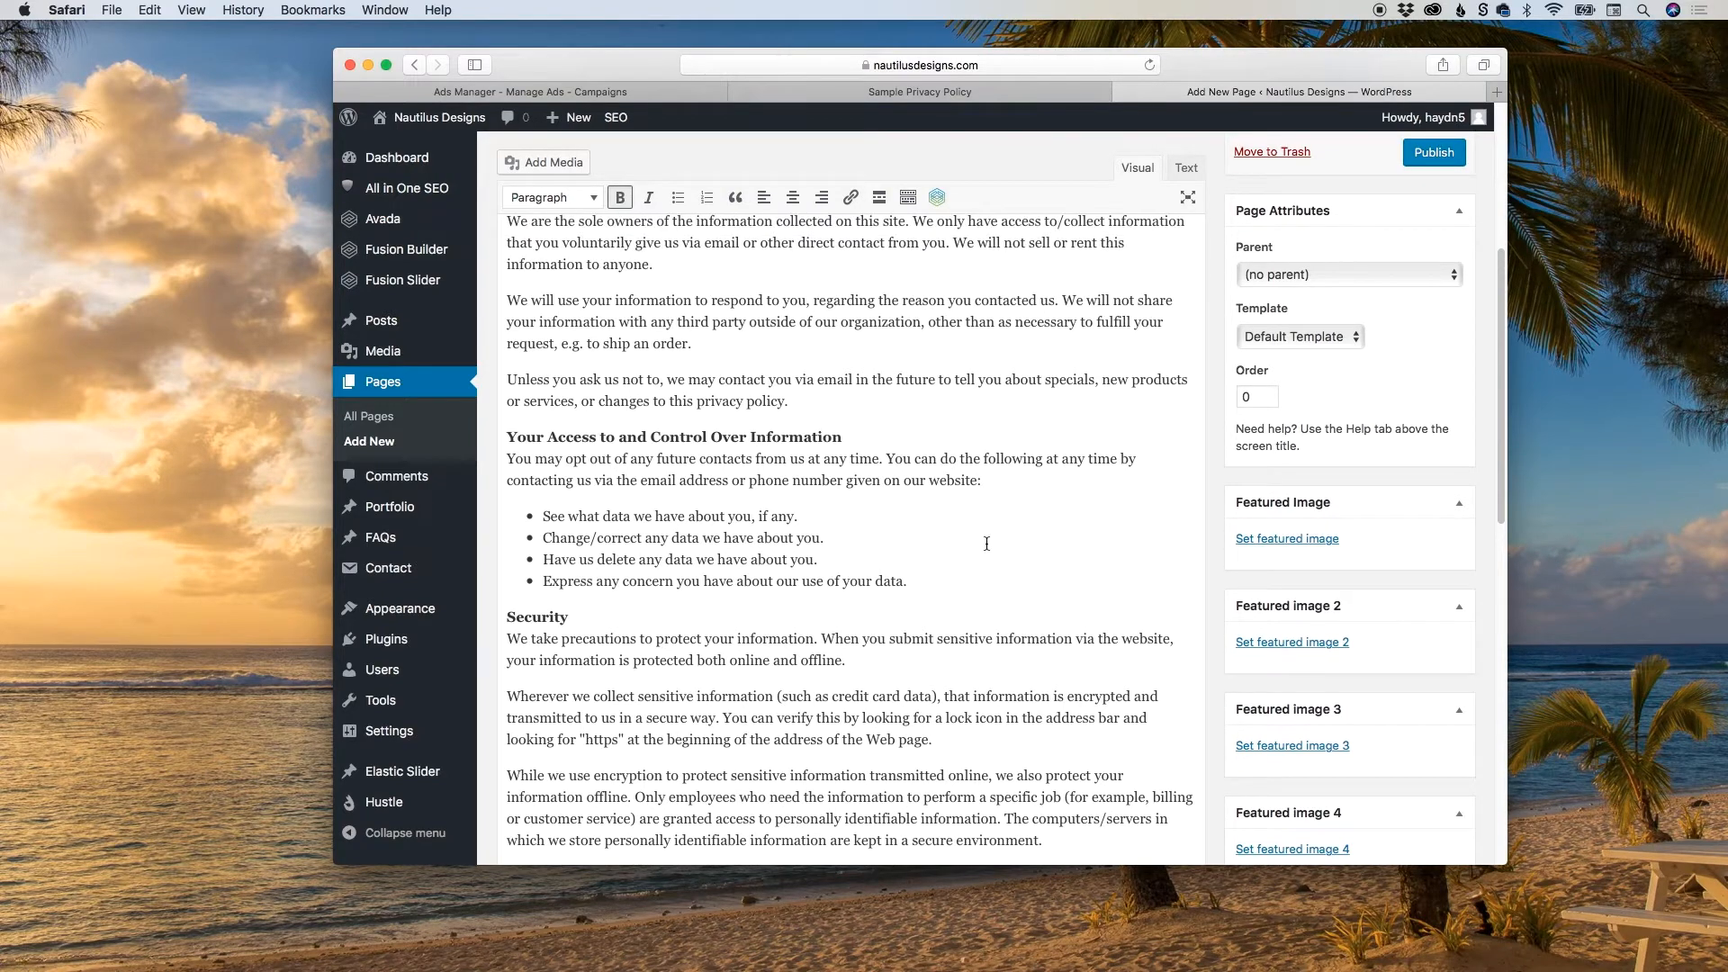
scroll(1172, 475, "up", 5)
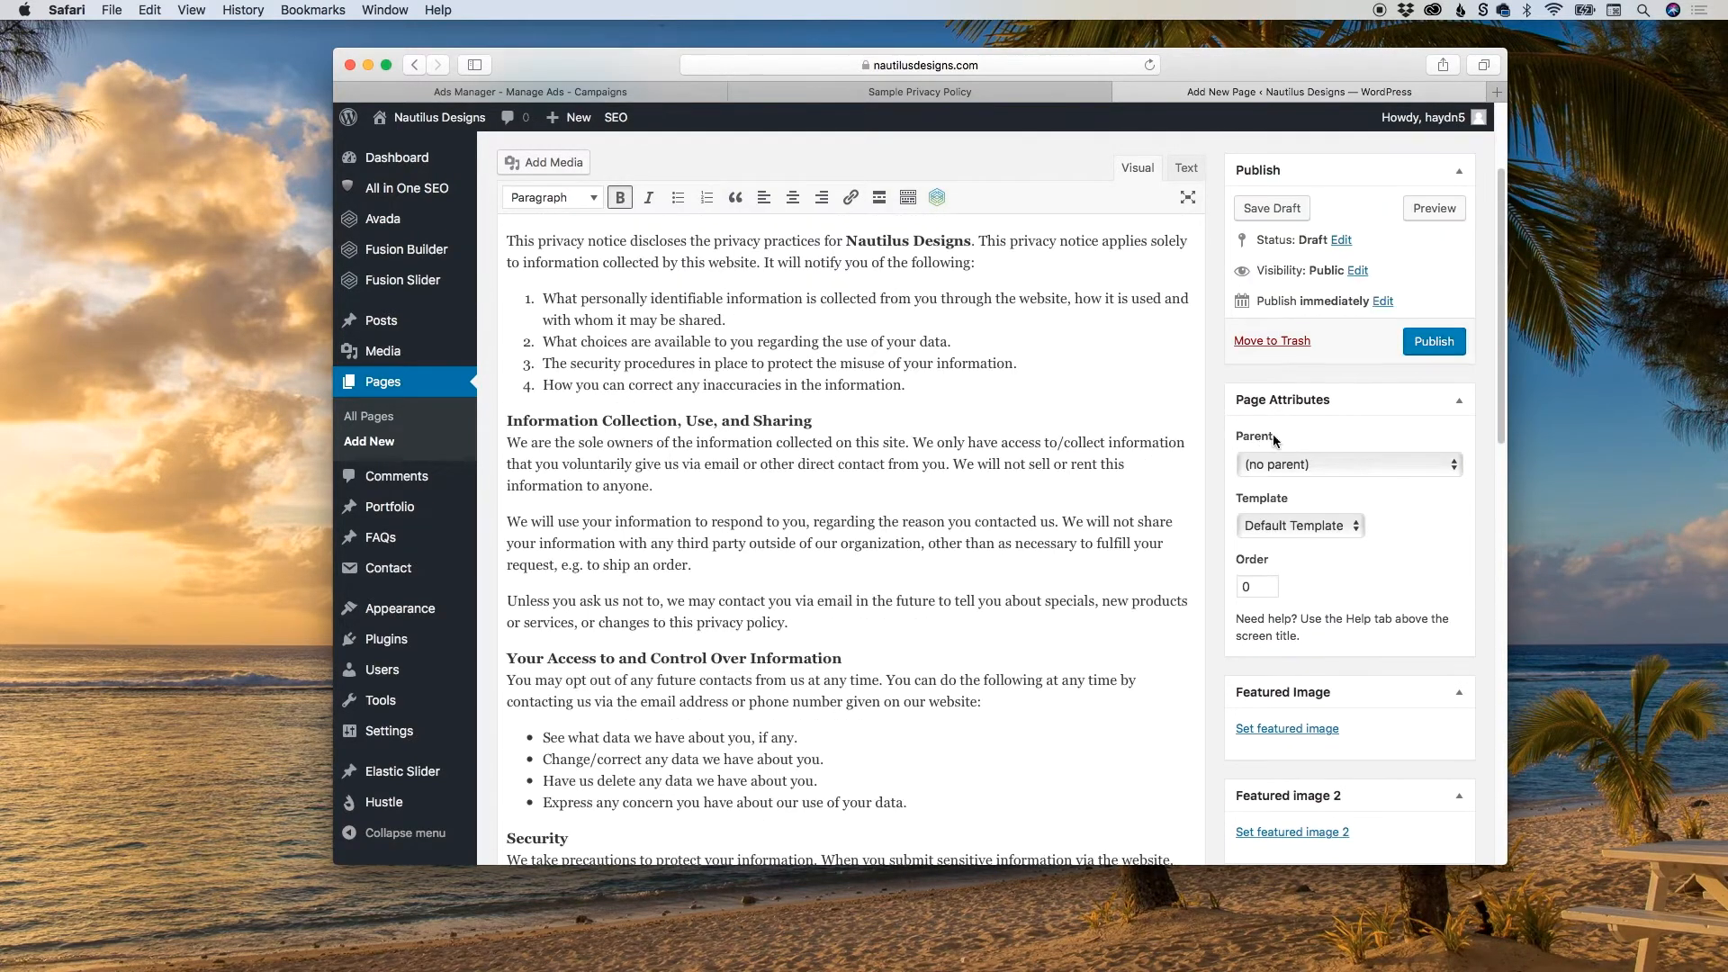
left_click(1416, 350)
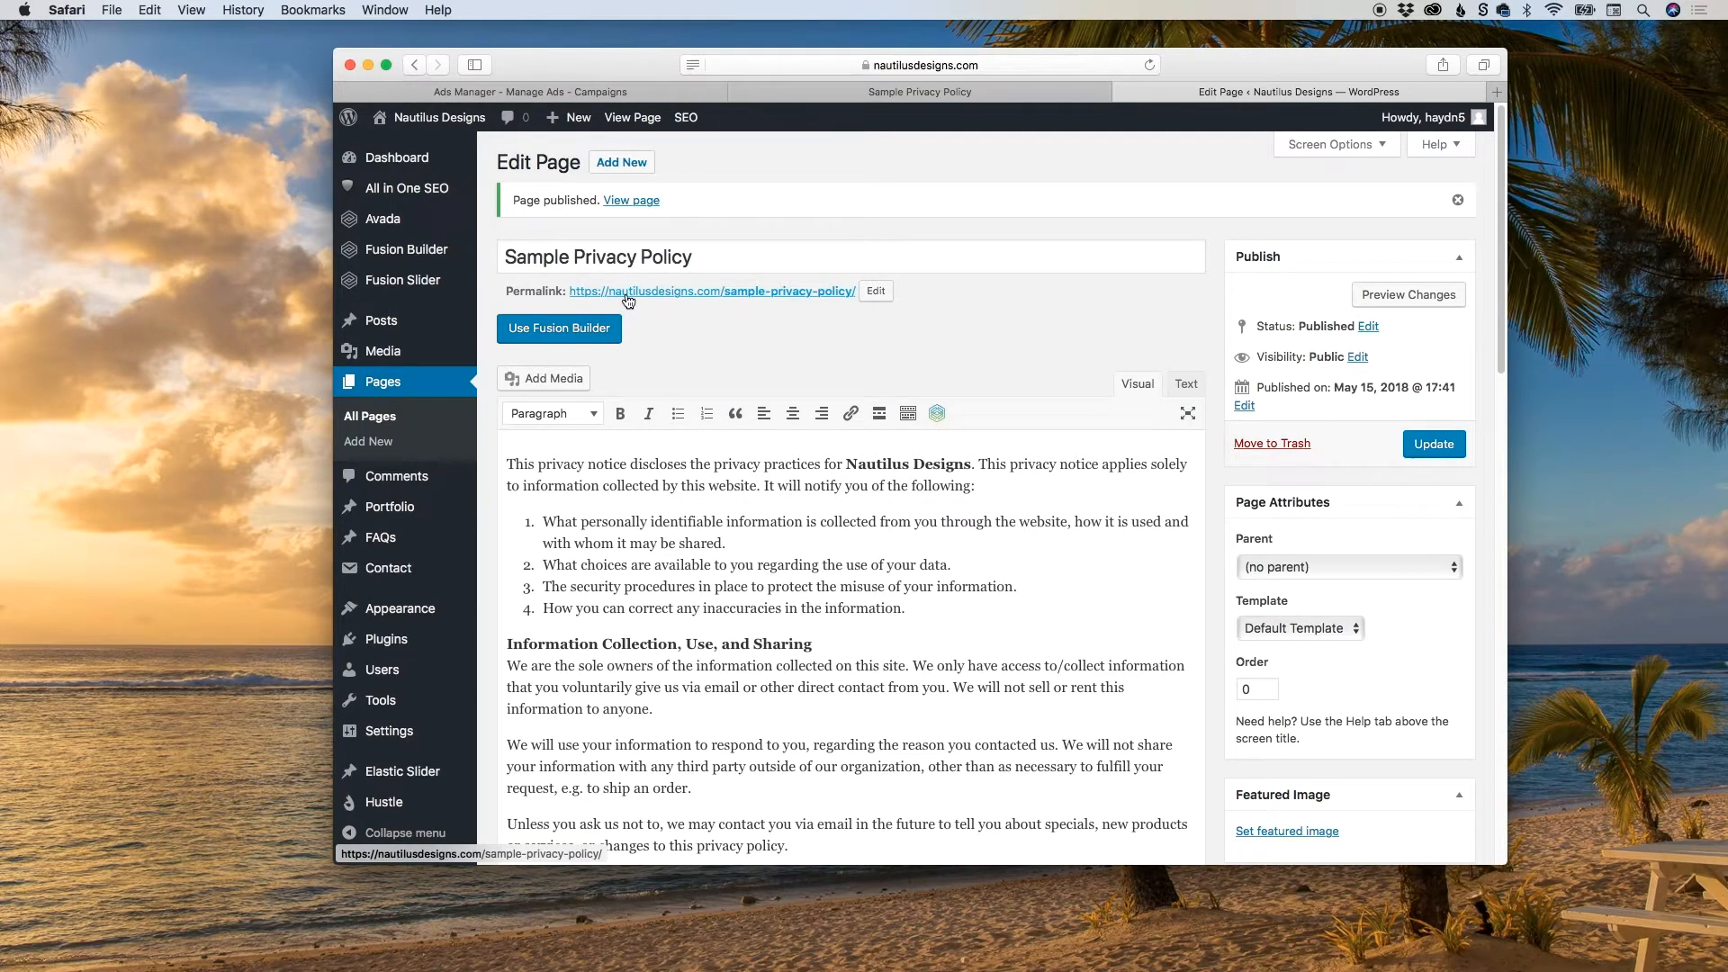
Open the published page from its permalink and look over the live privacy policy text down to the contact paragraph.
left_click(733, 289, "super")
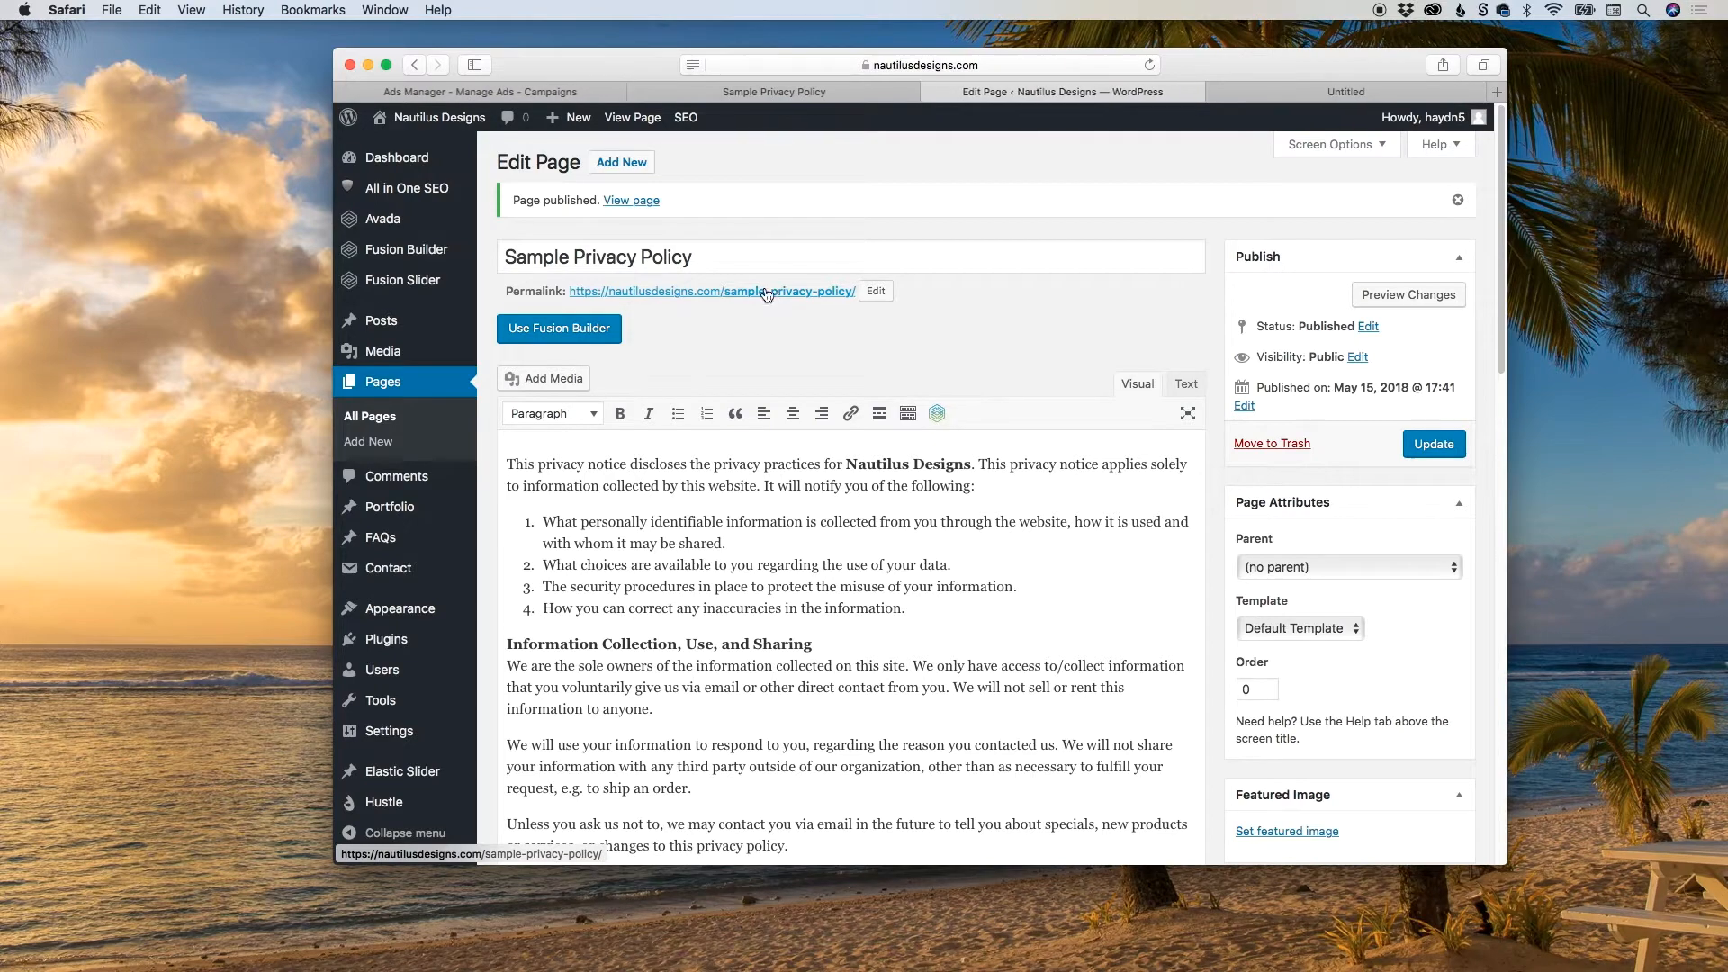
left_click(1305, 96)
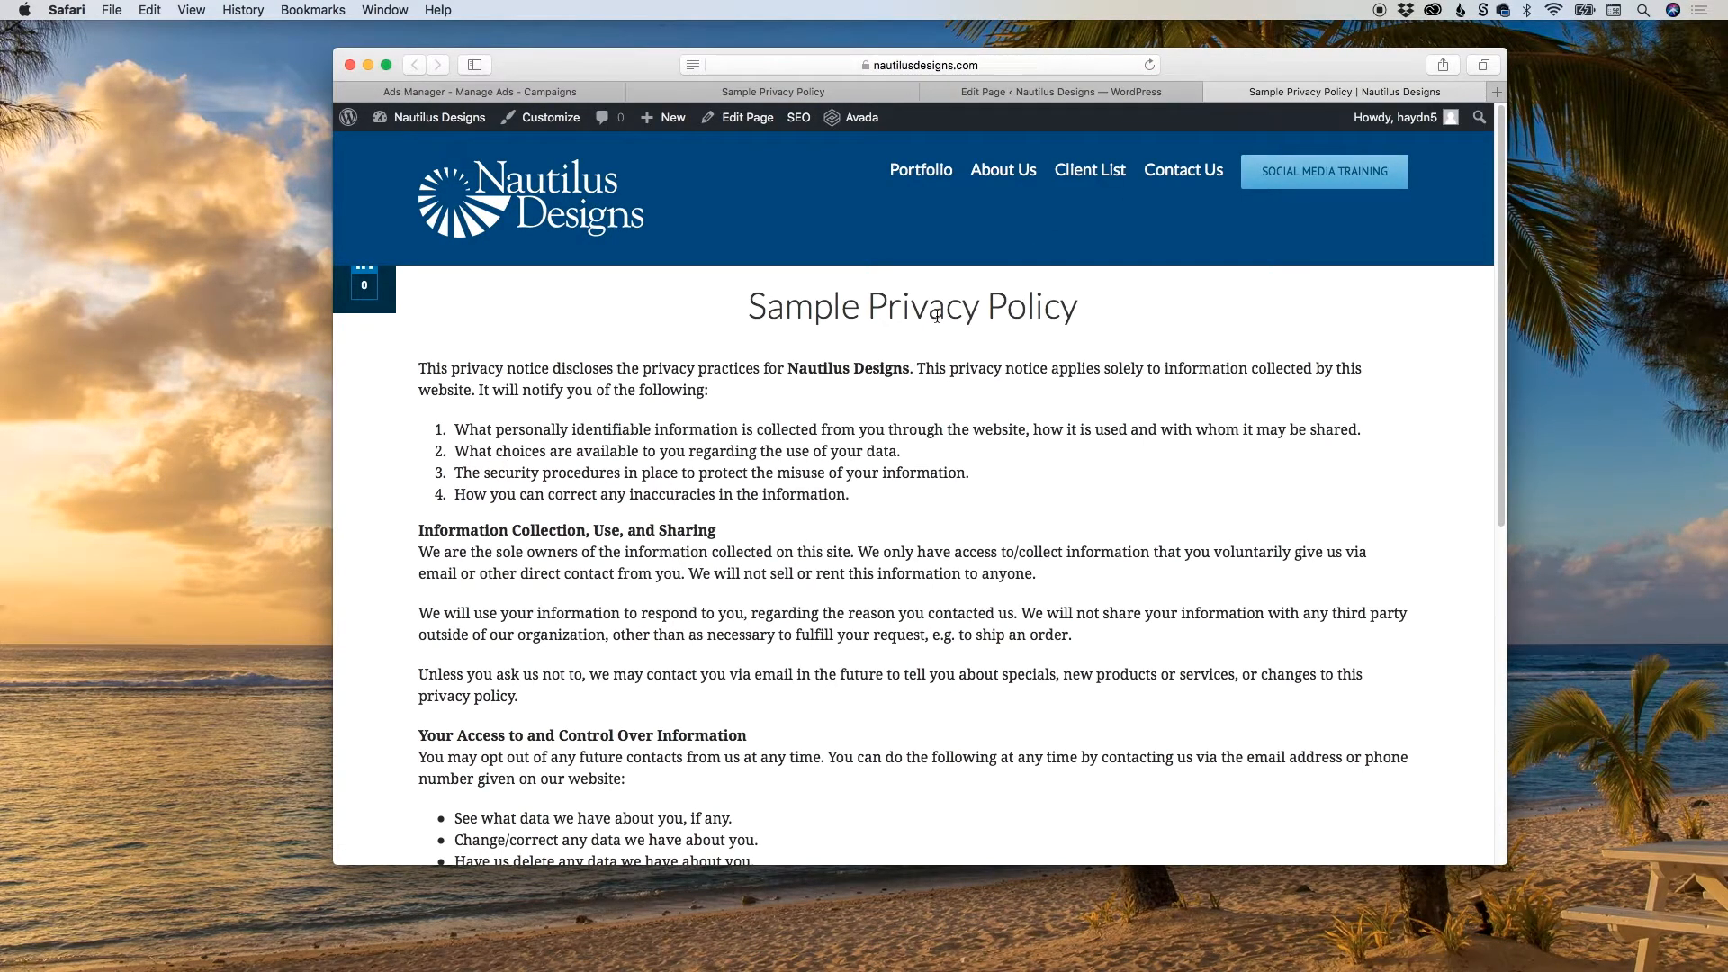
scroll(937, 316, "down", 10)
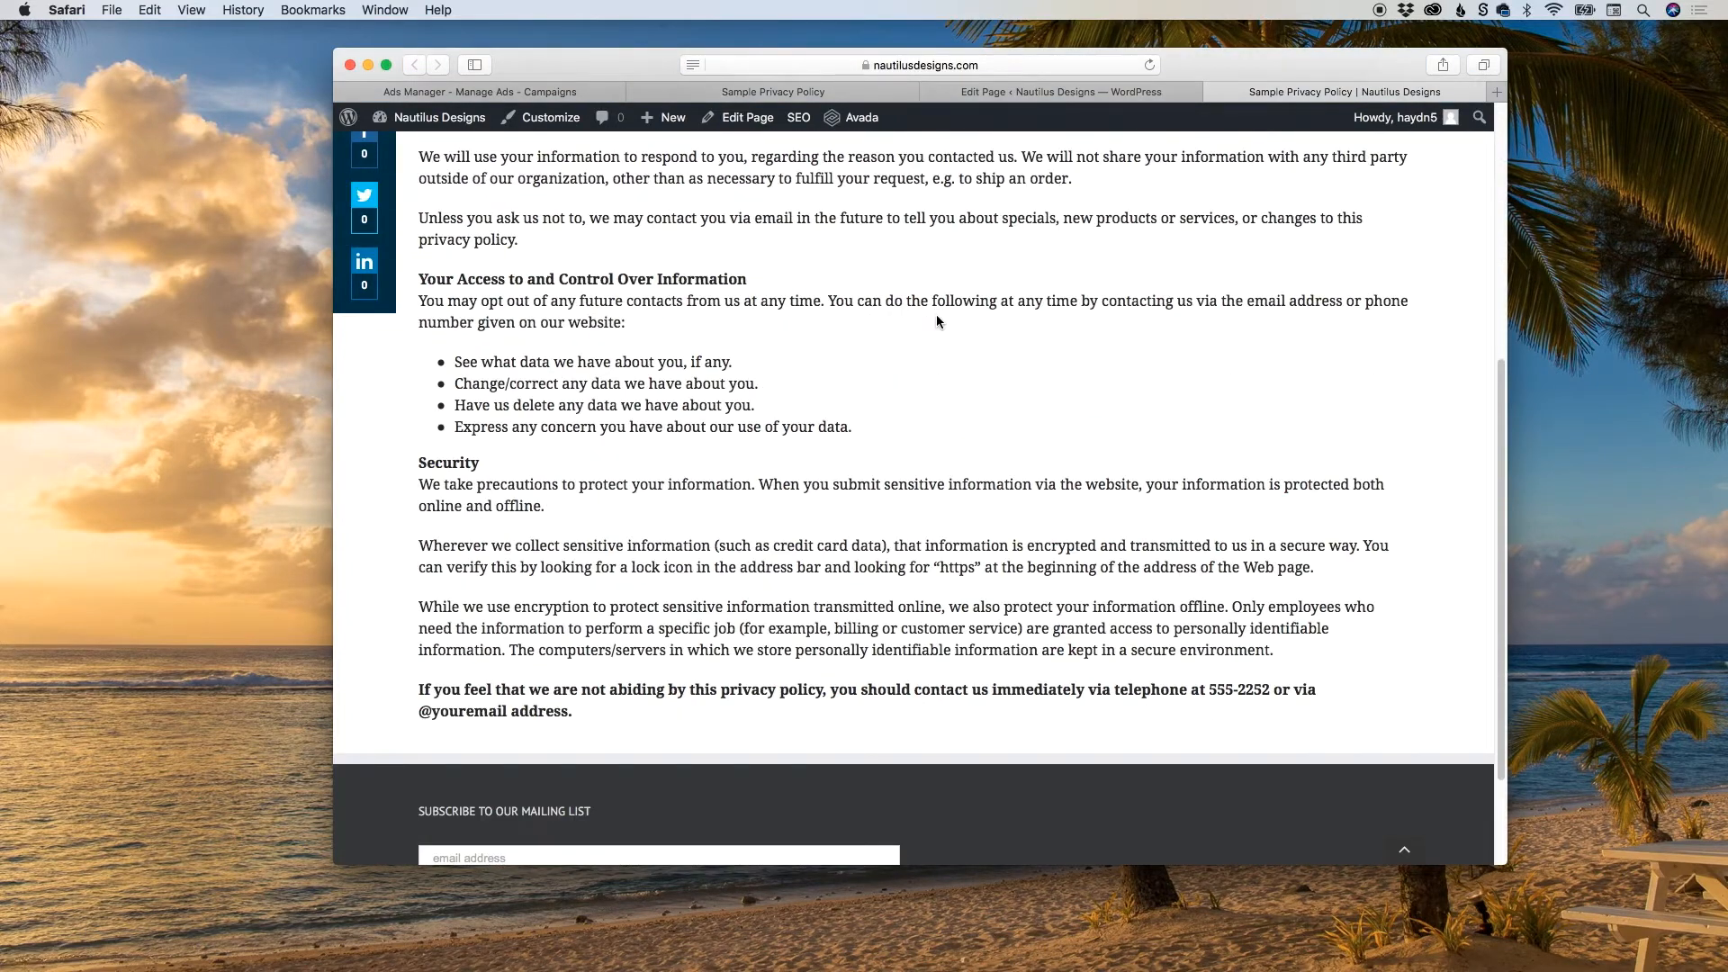
scroll(936, 321, "up", 9)
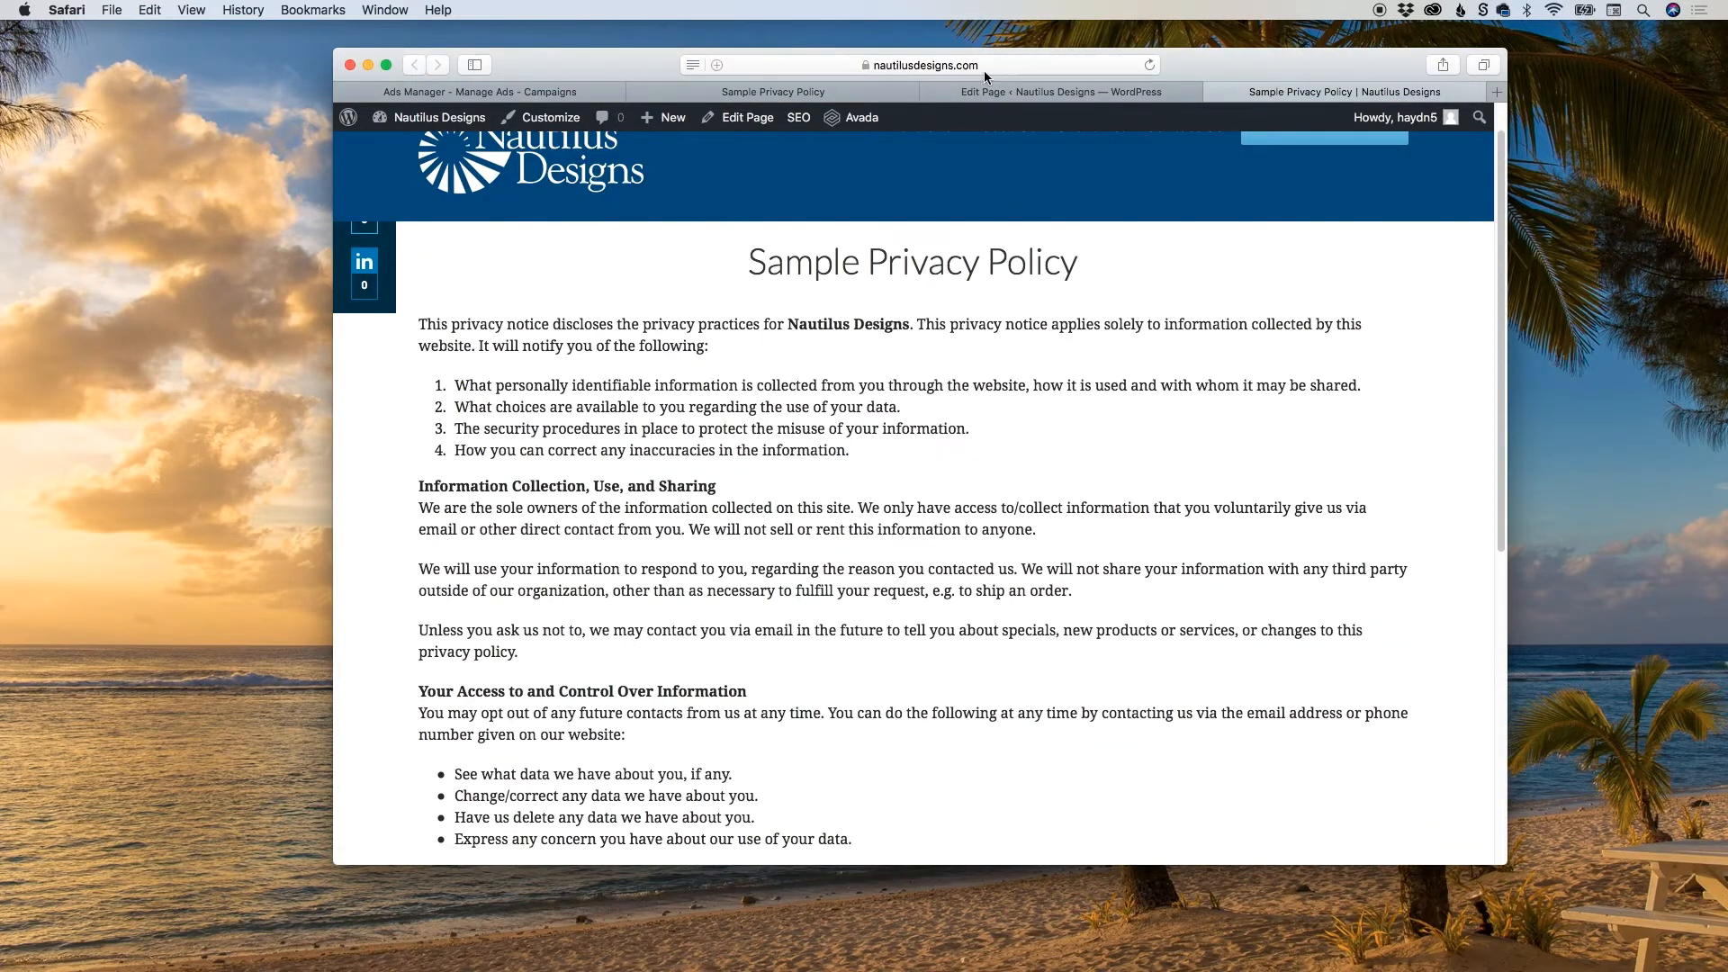
Copy the live privacy policy page's address and enter it as the Privacy Policy Link URL in the Ads Manager lead form.
left_click(984, 70)
key("super+c")
left_click(770, 356)
left_click(547, 93)
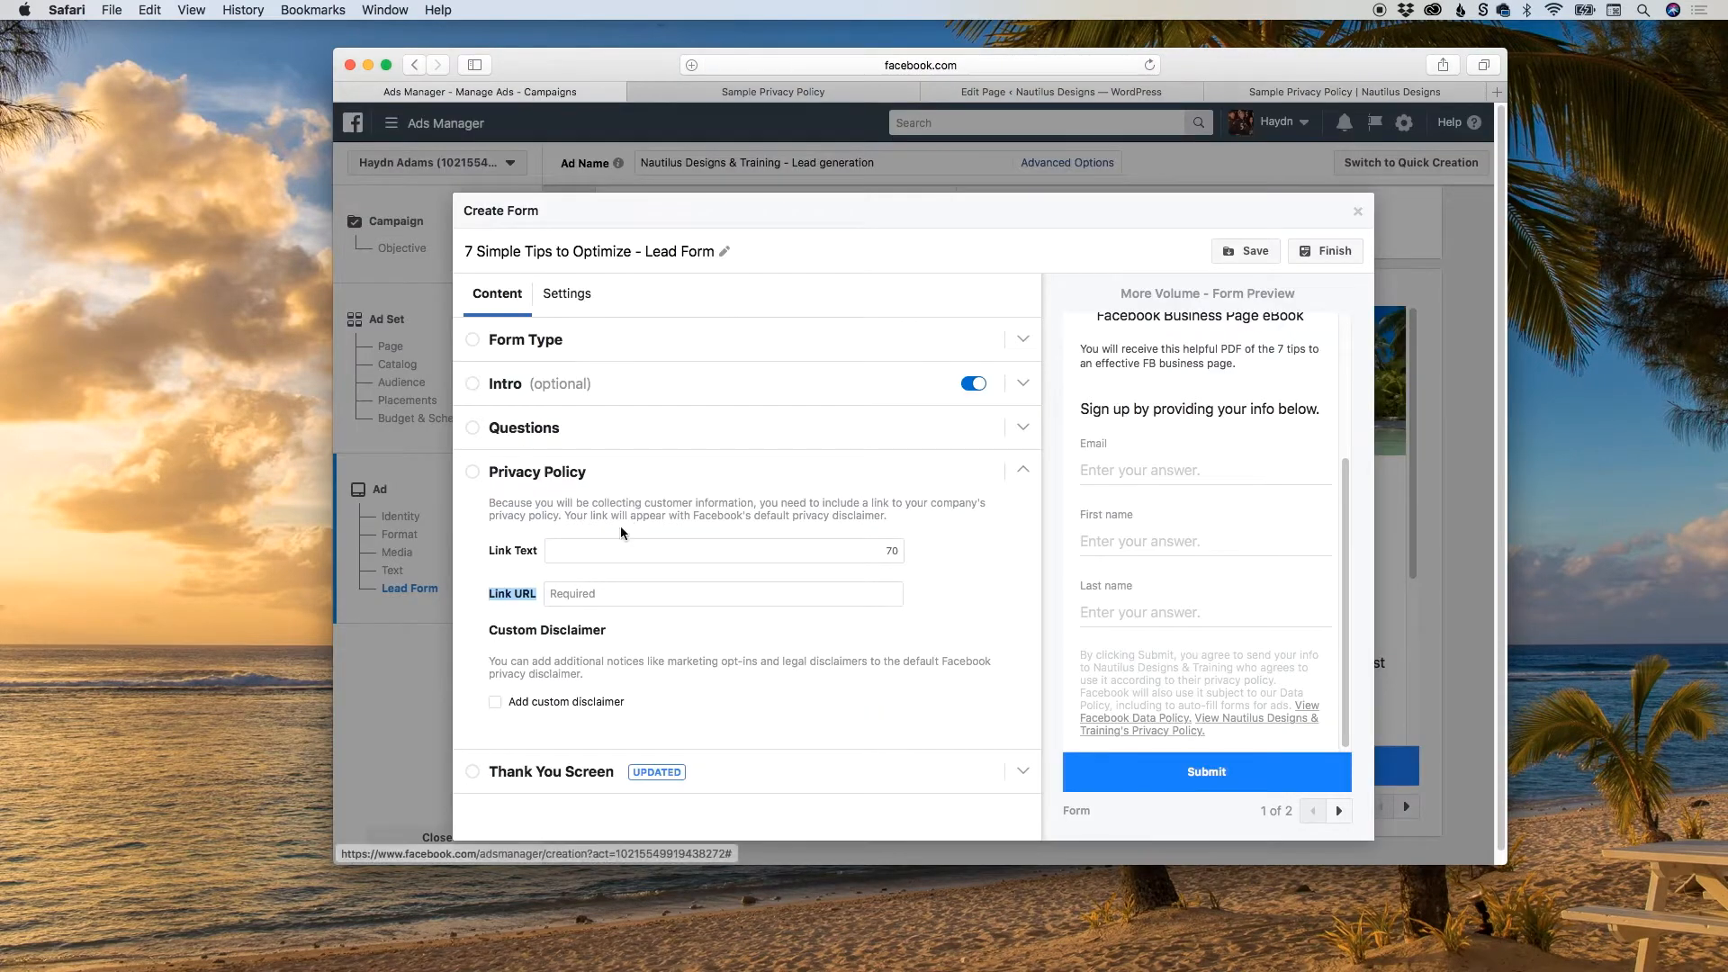
left_click(590, 594)
key("super+v")
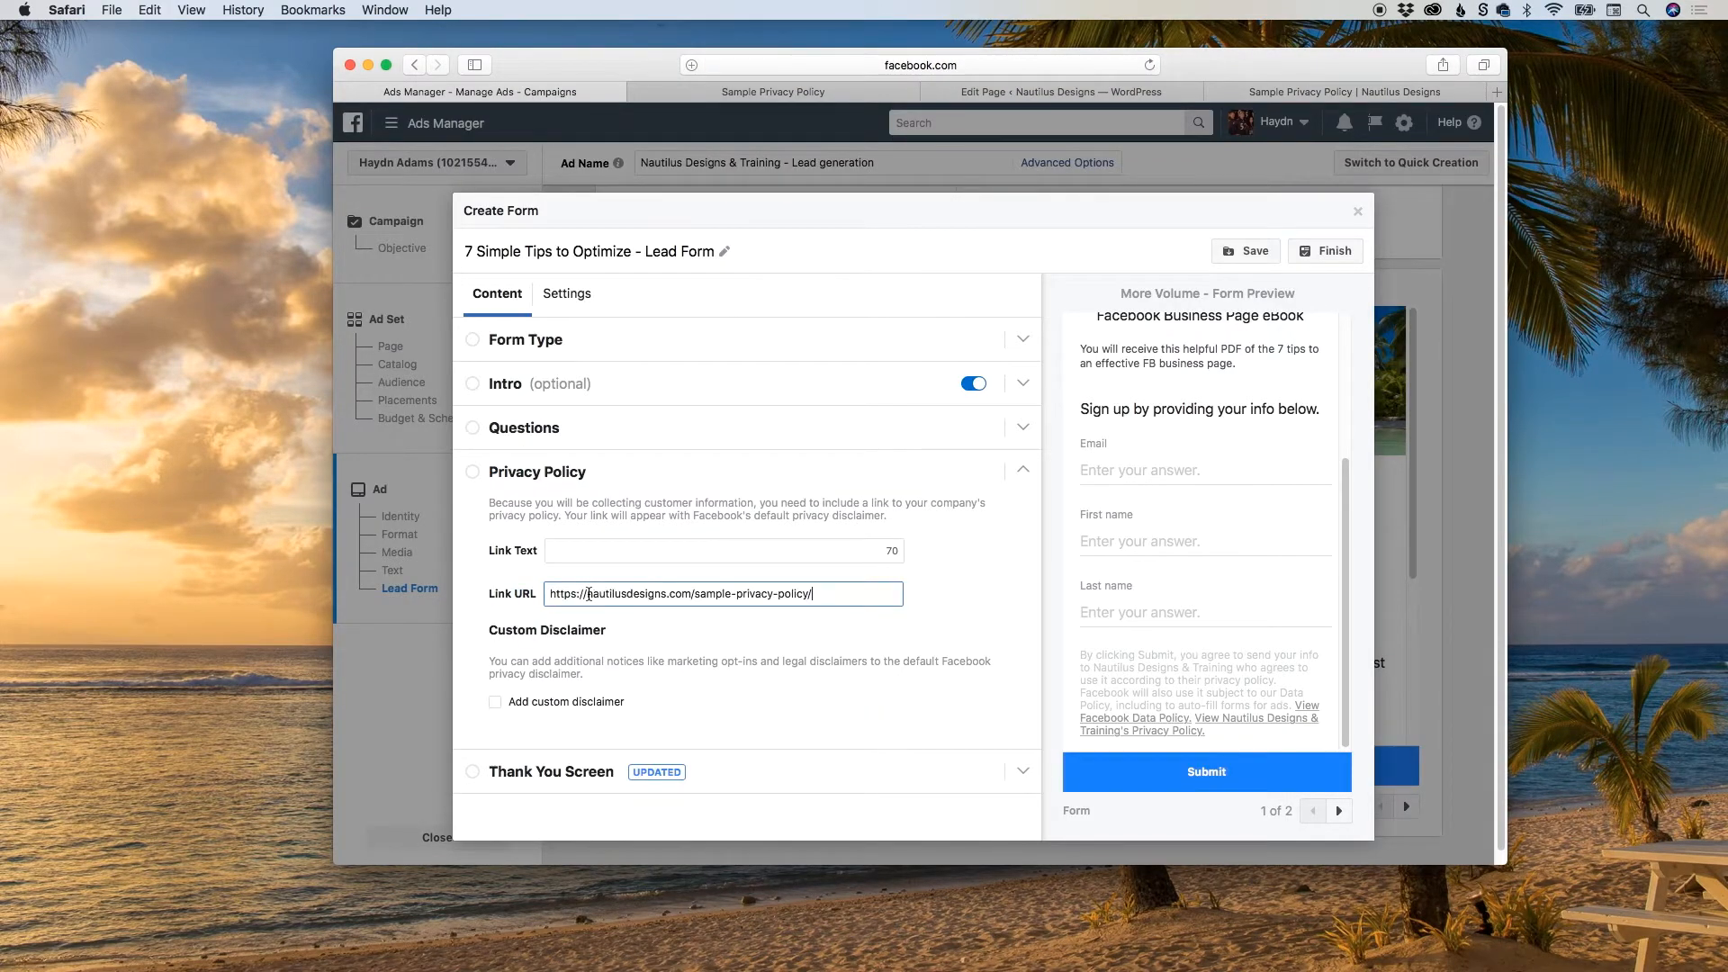
left_click(745, 639)
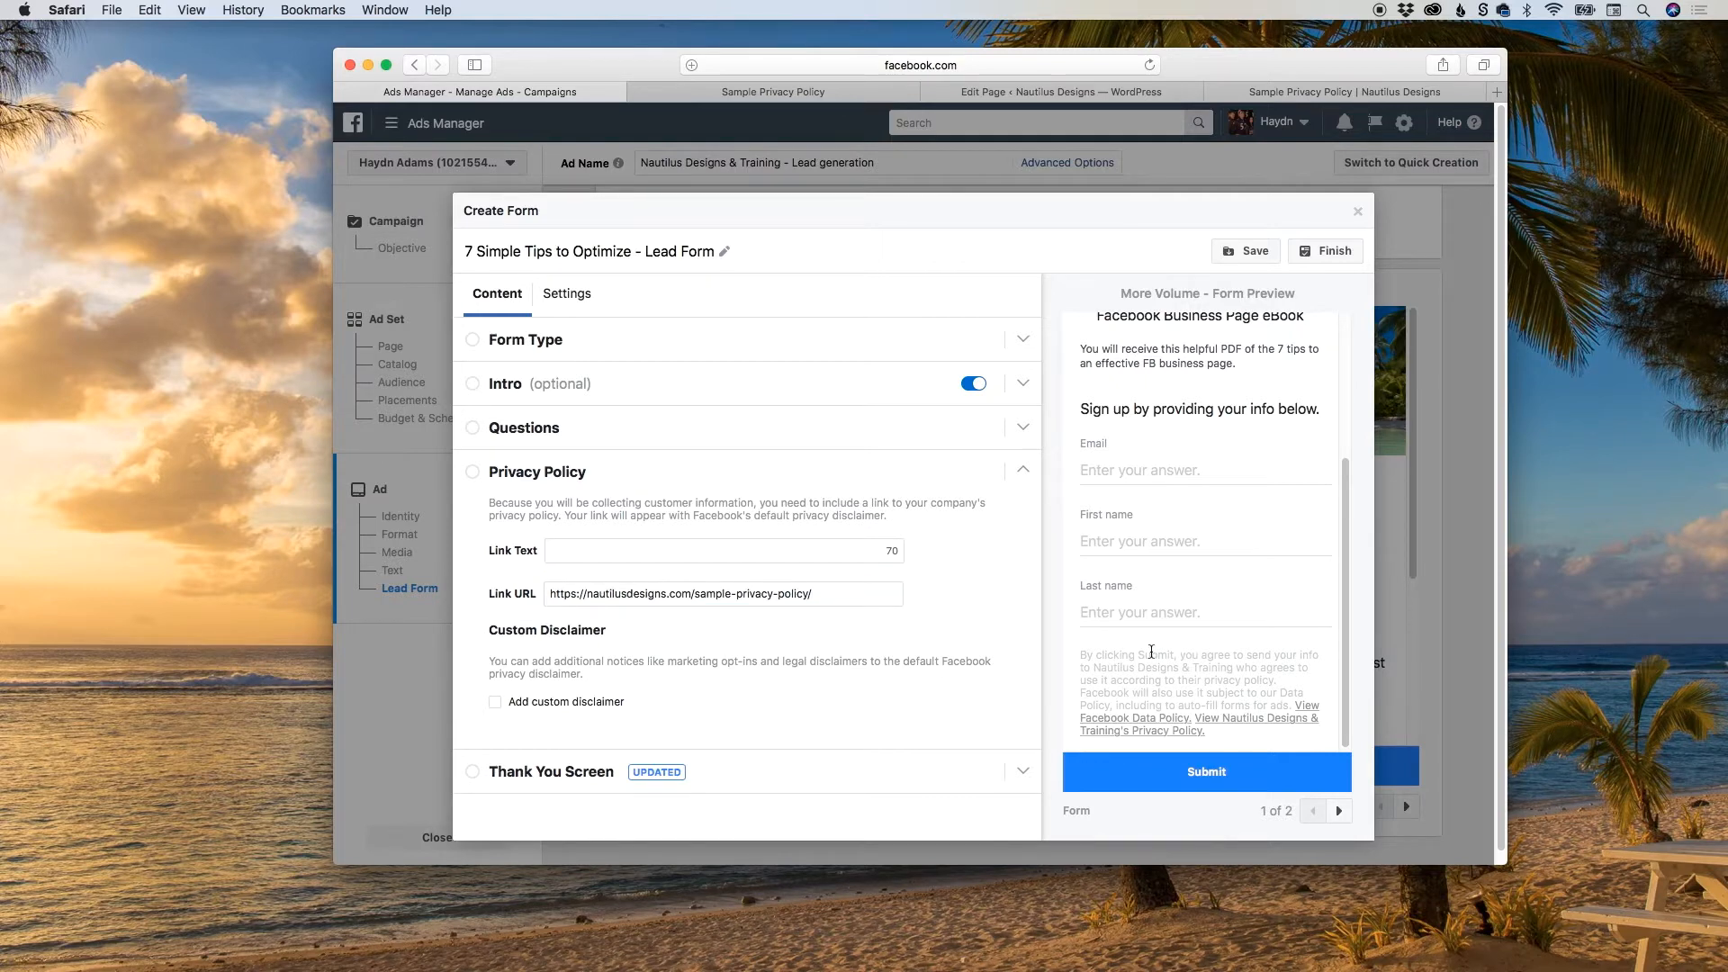
scroll(1331, 602, "down", 1)
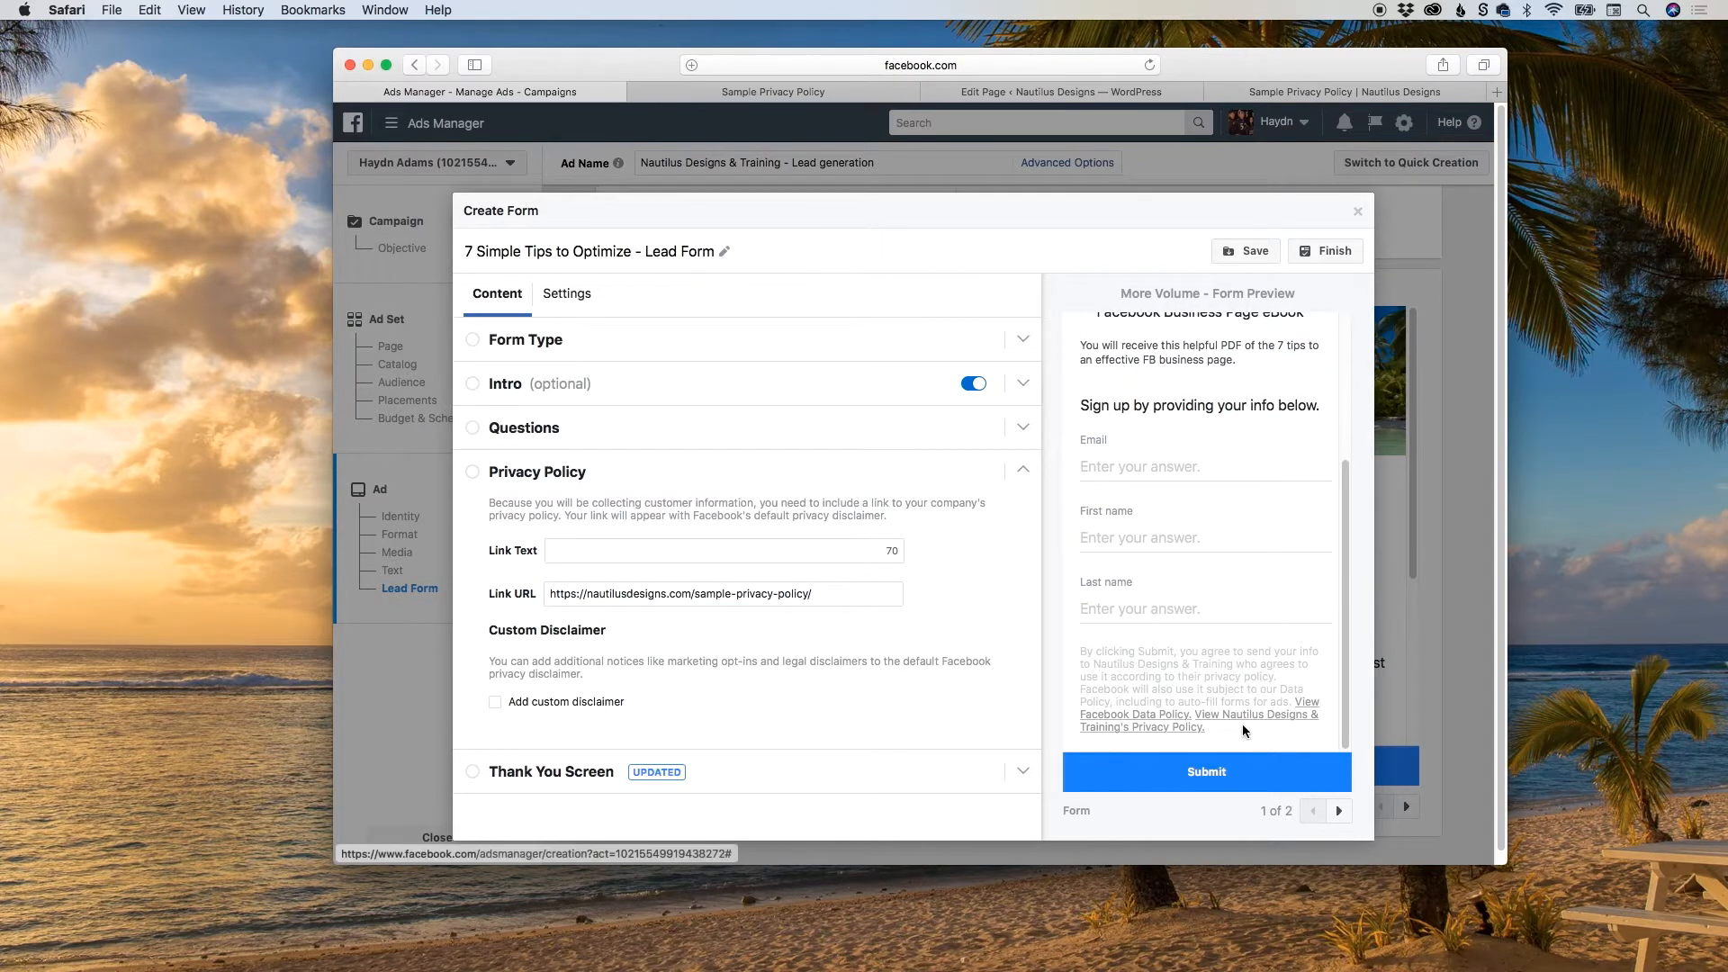
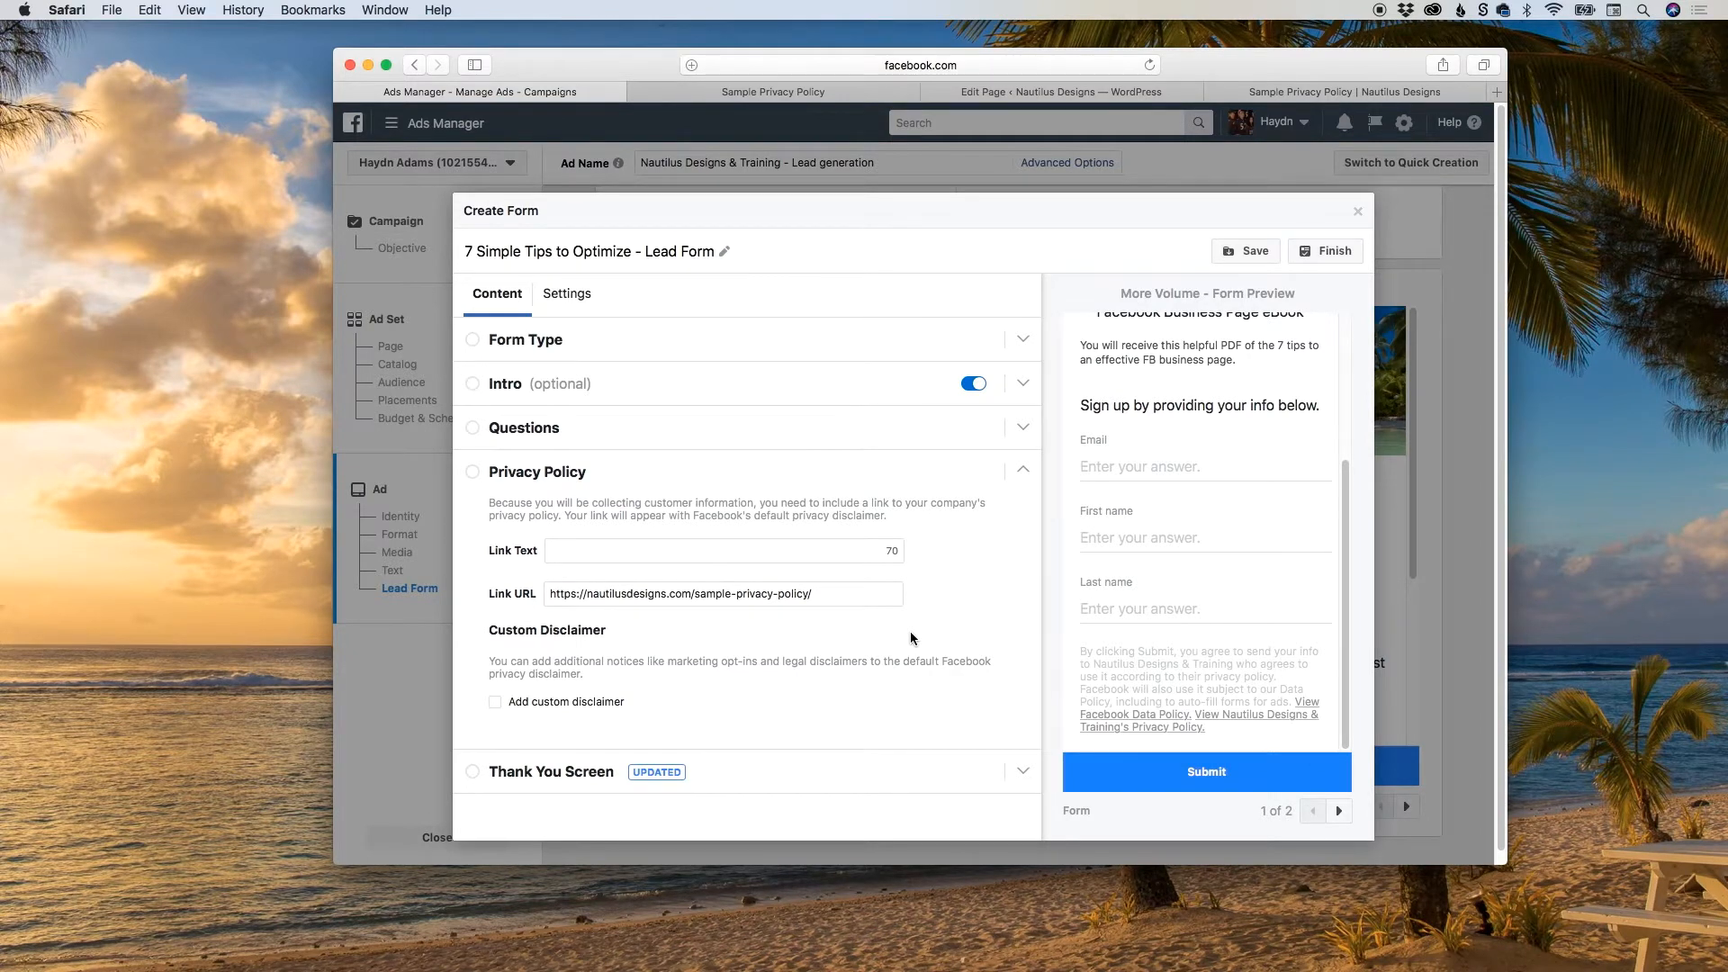
Expand the lead form's Thank You Screen section and set its button type to Download.
scroll(910, 638, "down", 1)
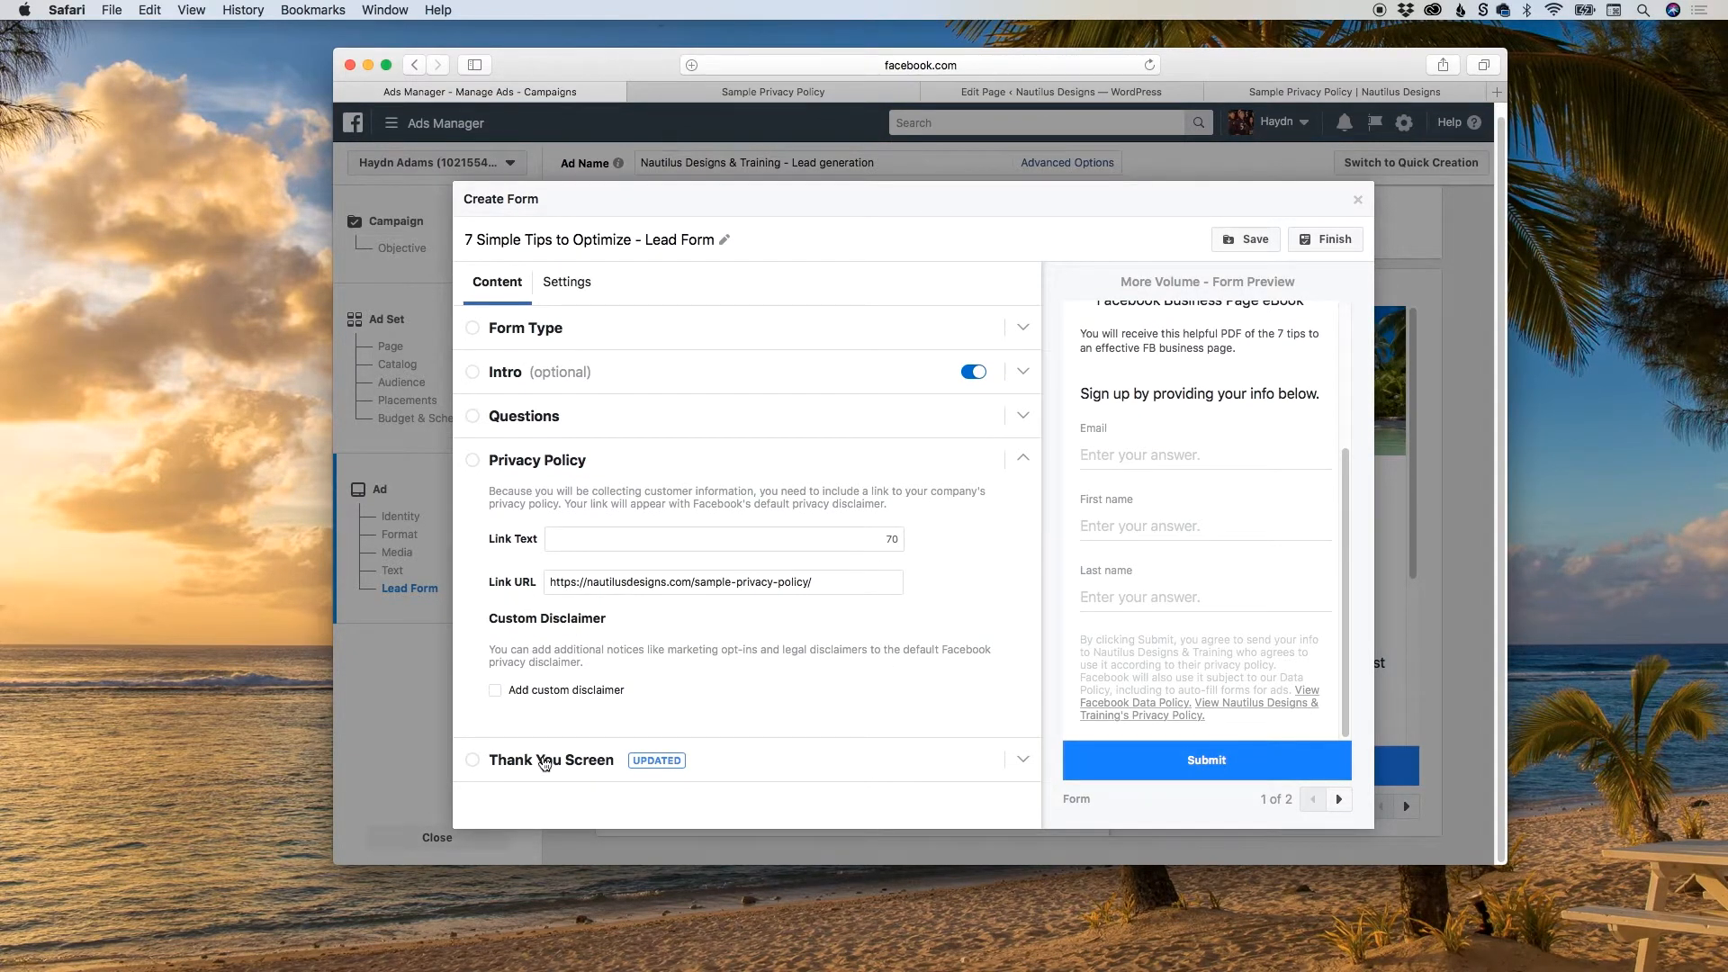
left_click(544, 760)
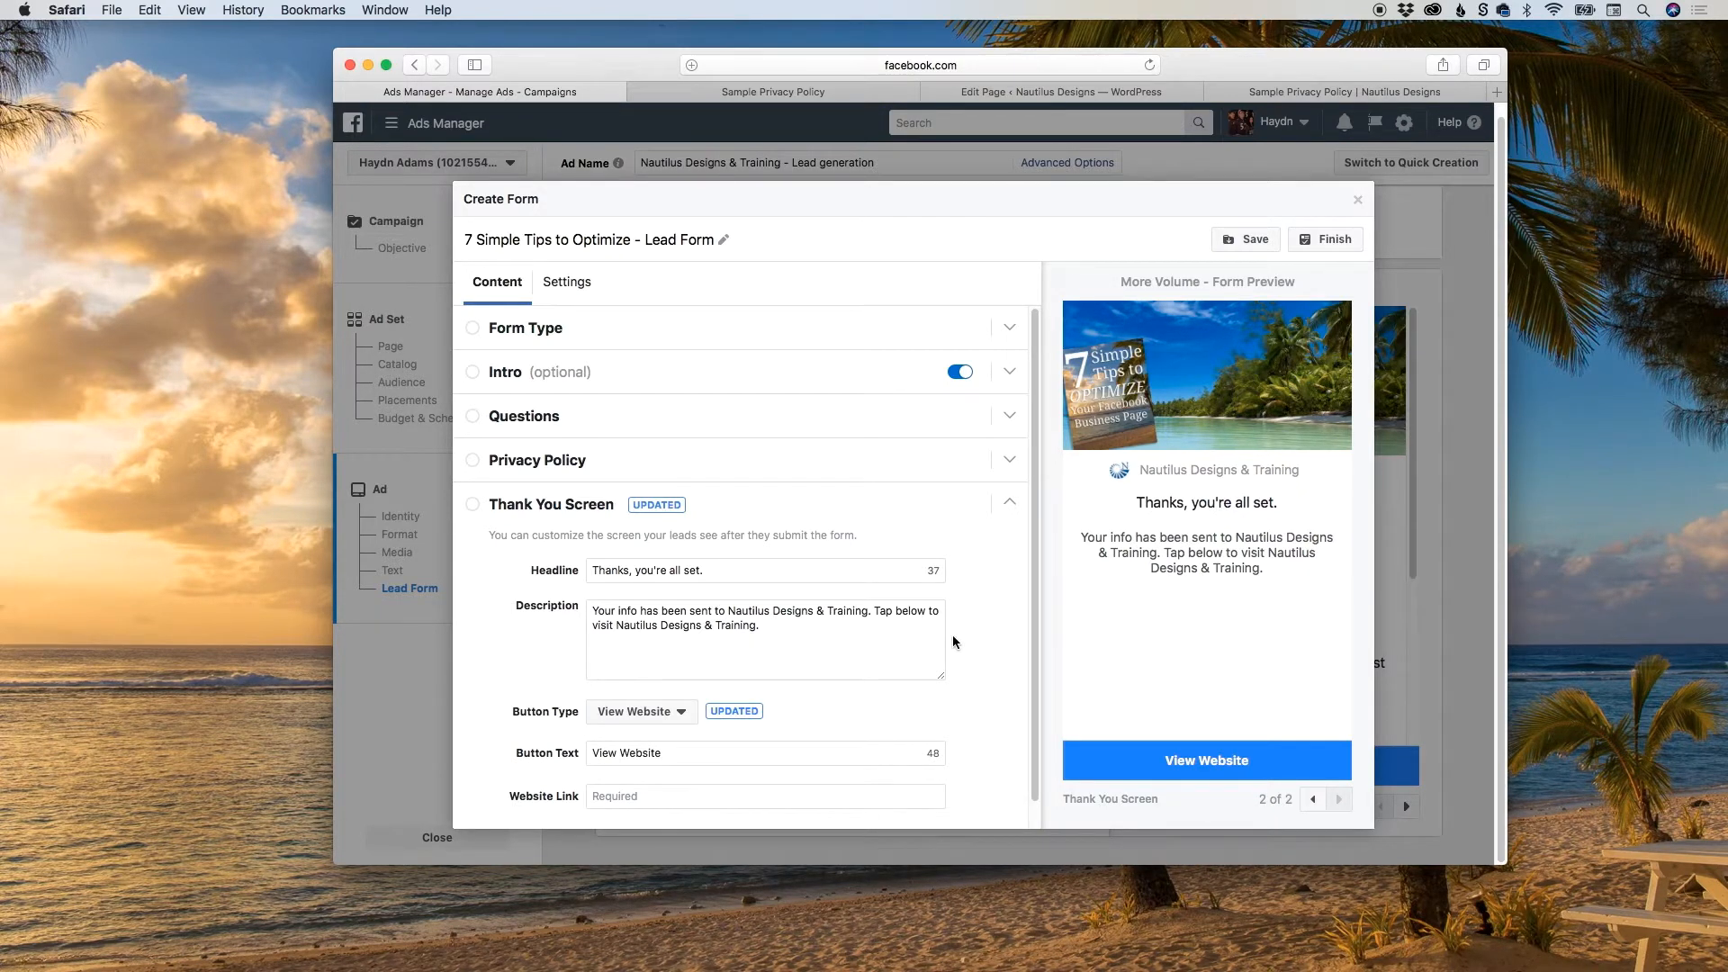
scroll(954, 642, "down", 1)
left_click(640, 687)
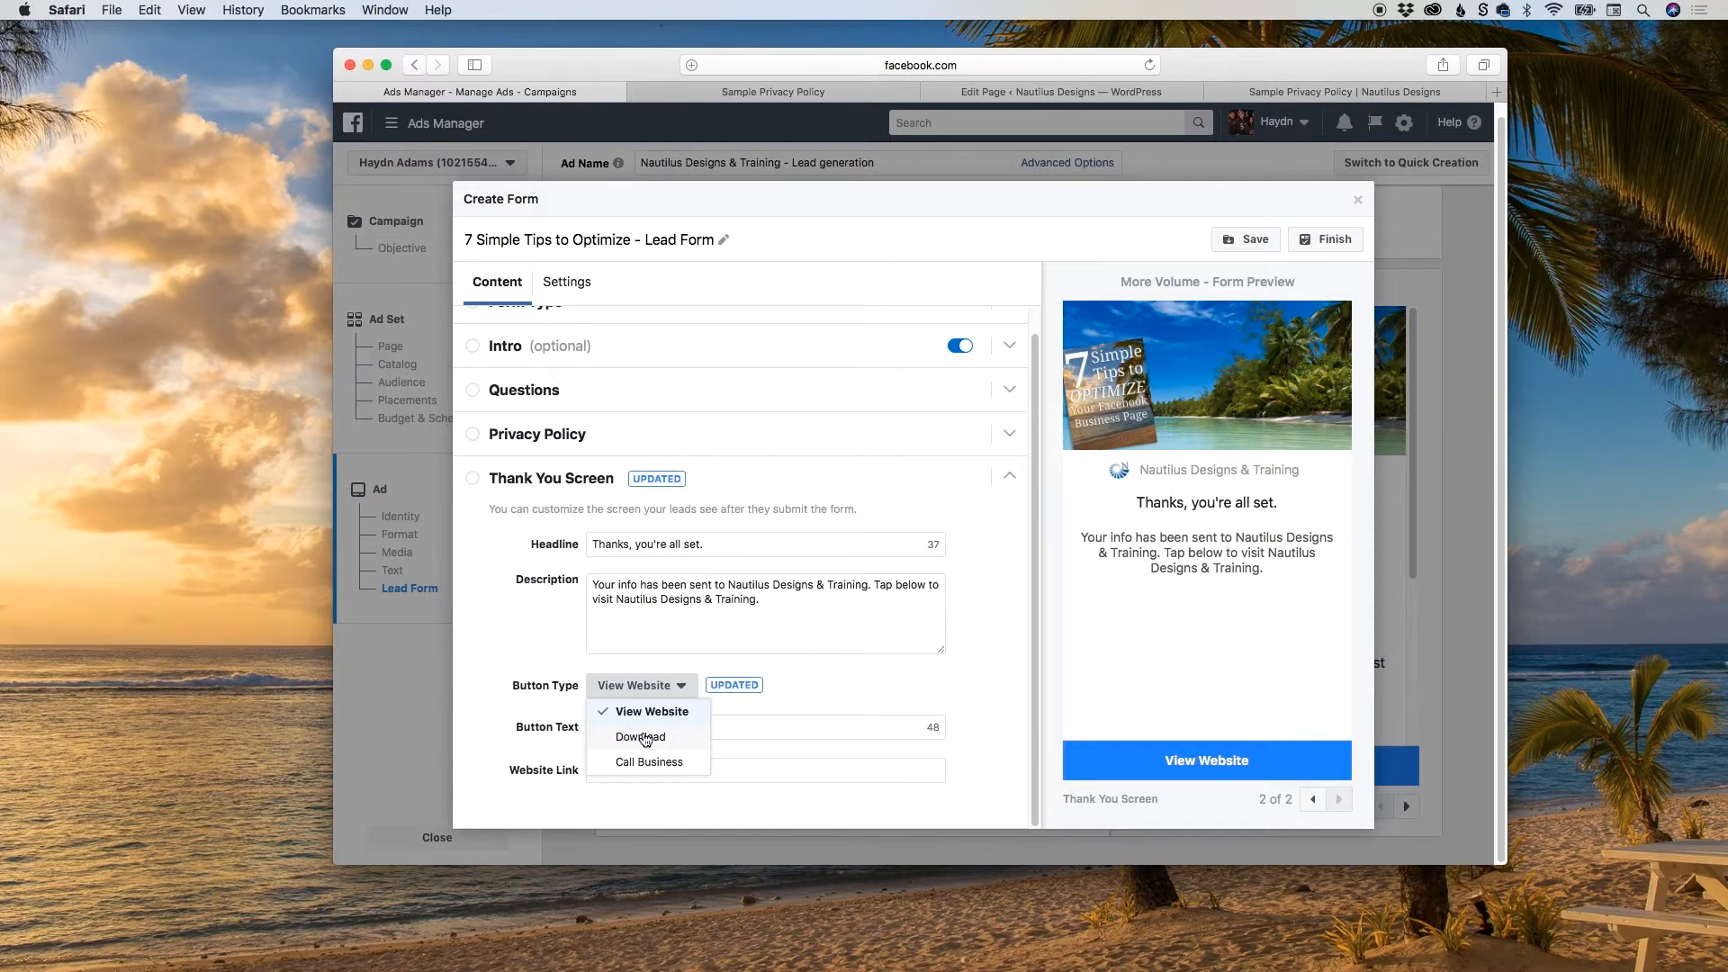
left_click(645, 738)
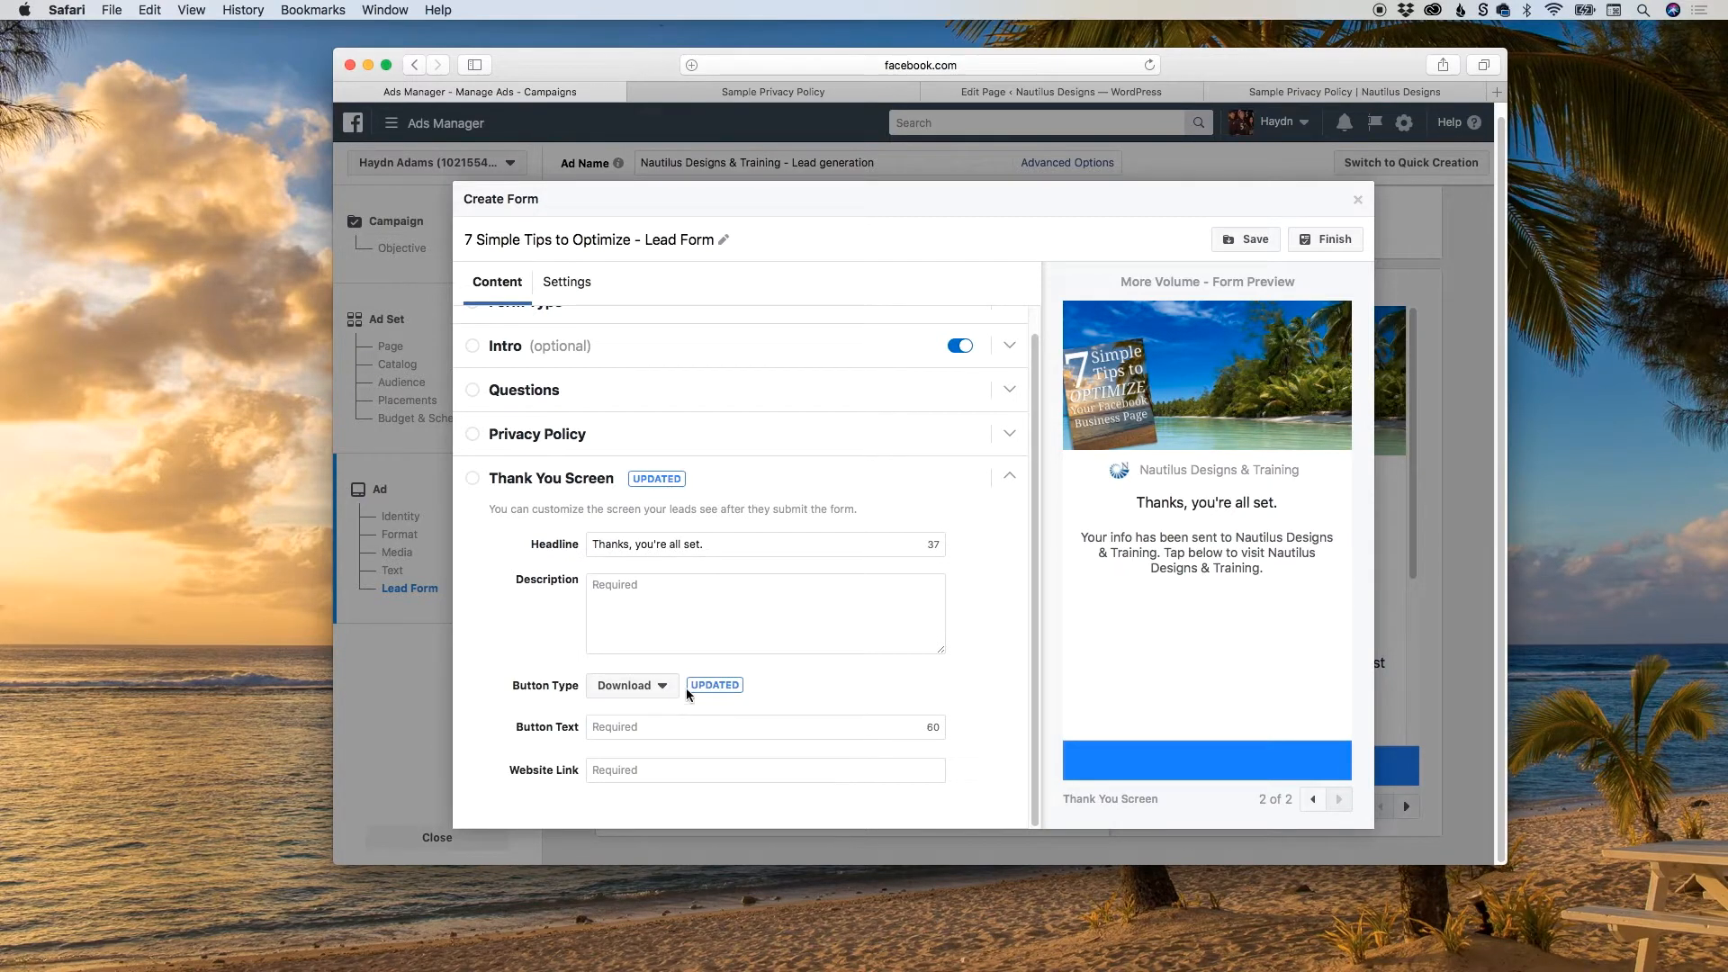
Enter the Thank You Screen description "Download your PDF of the 7 Simple Tips to Optimize Your Facebook Business Page.".
left_click(631, 610)
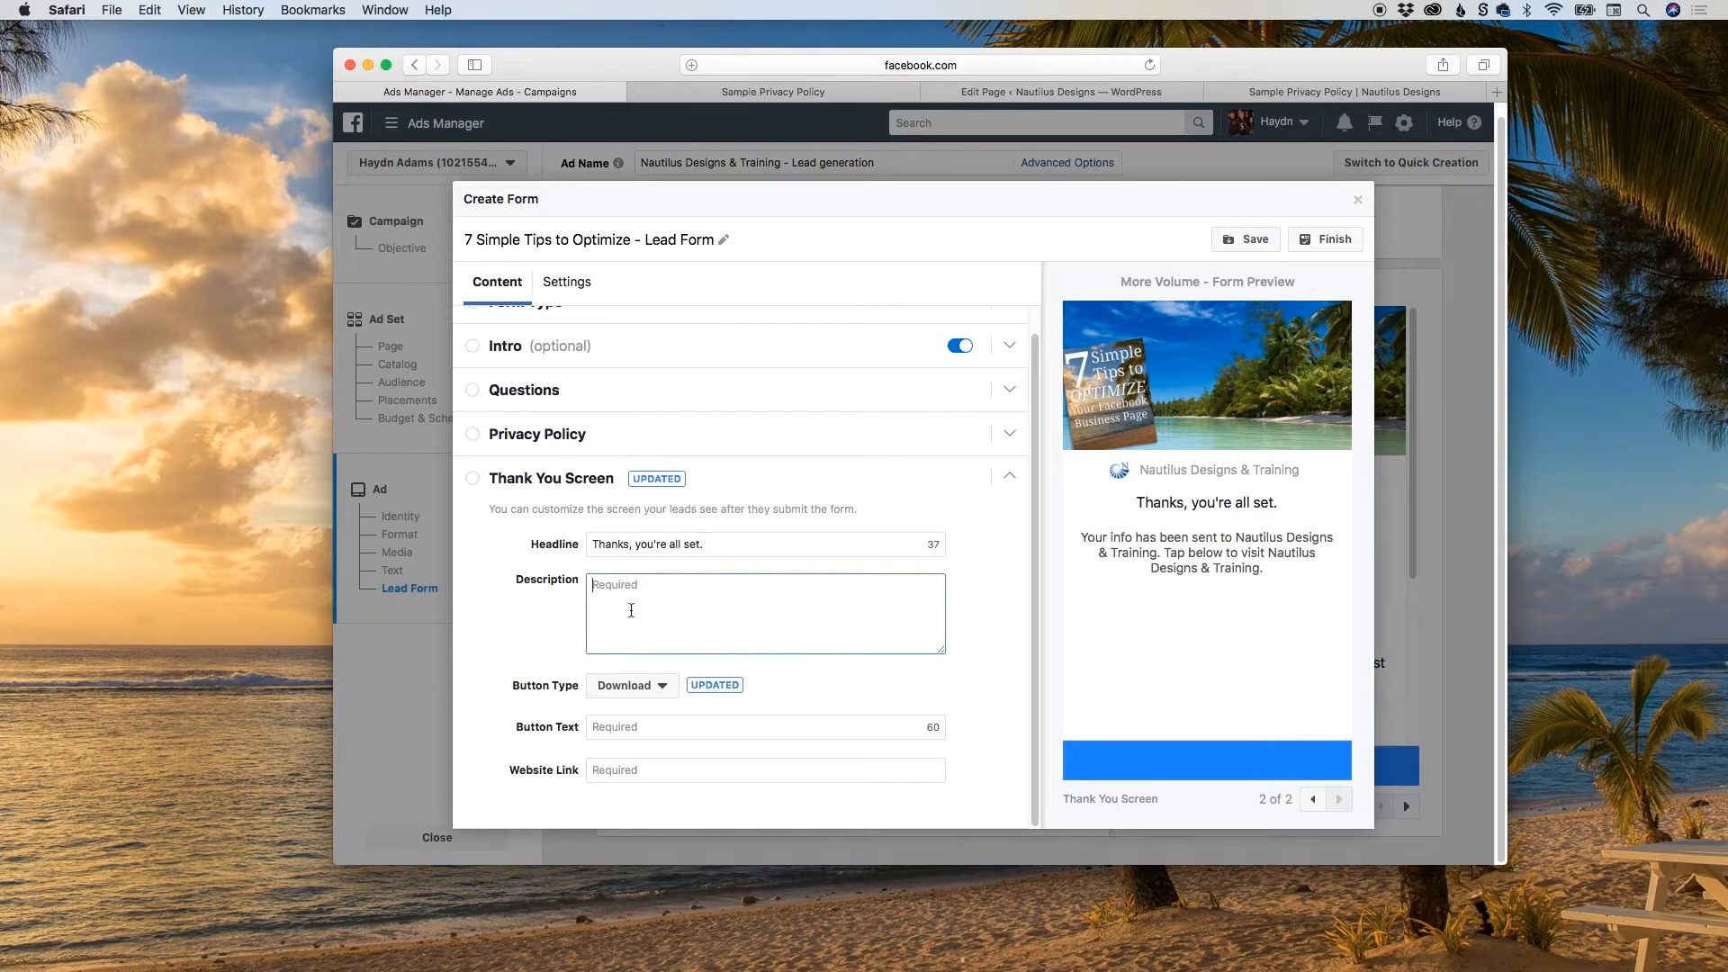
type("Downlo")
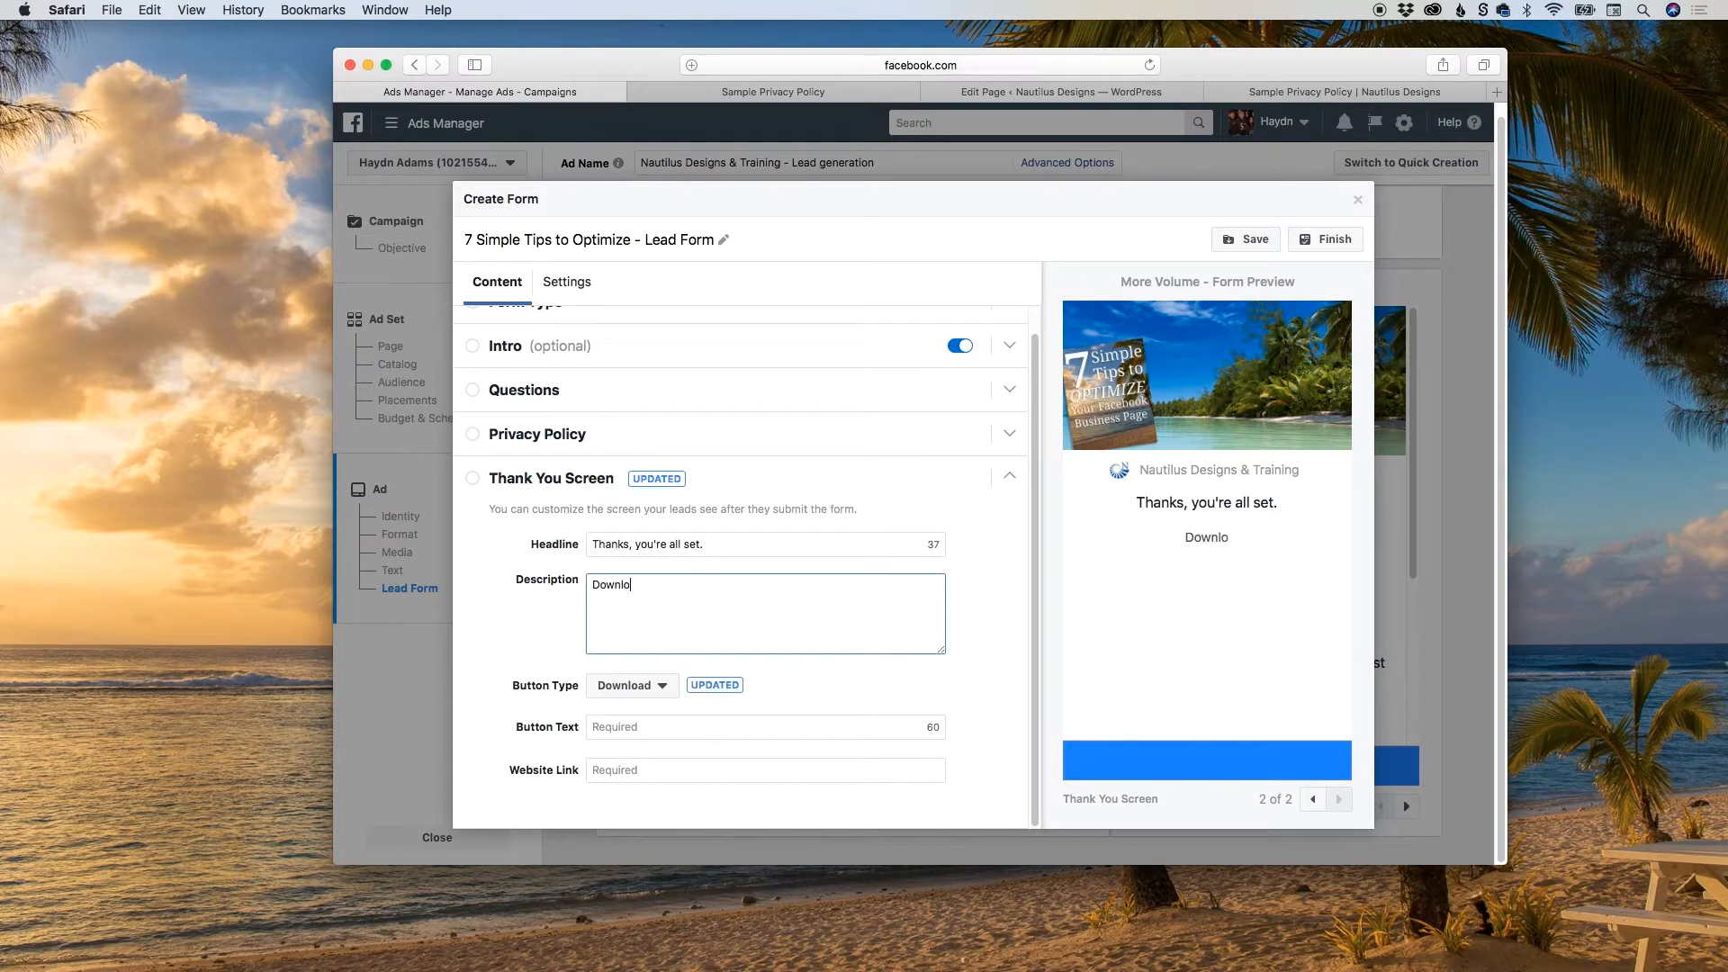
type("ad your PDF of th")
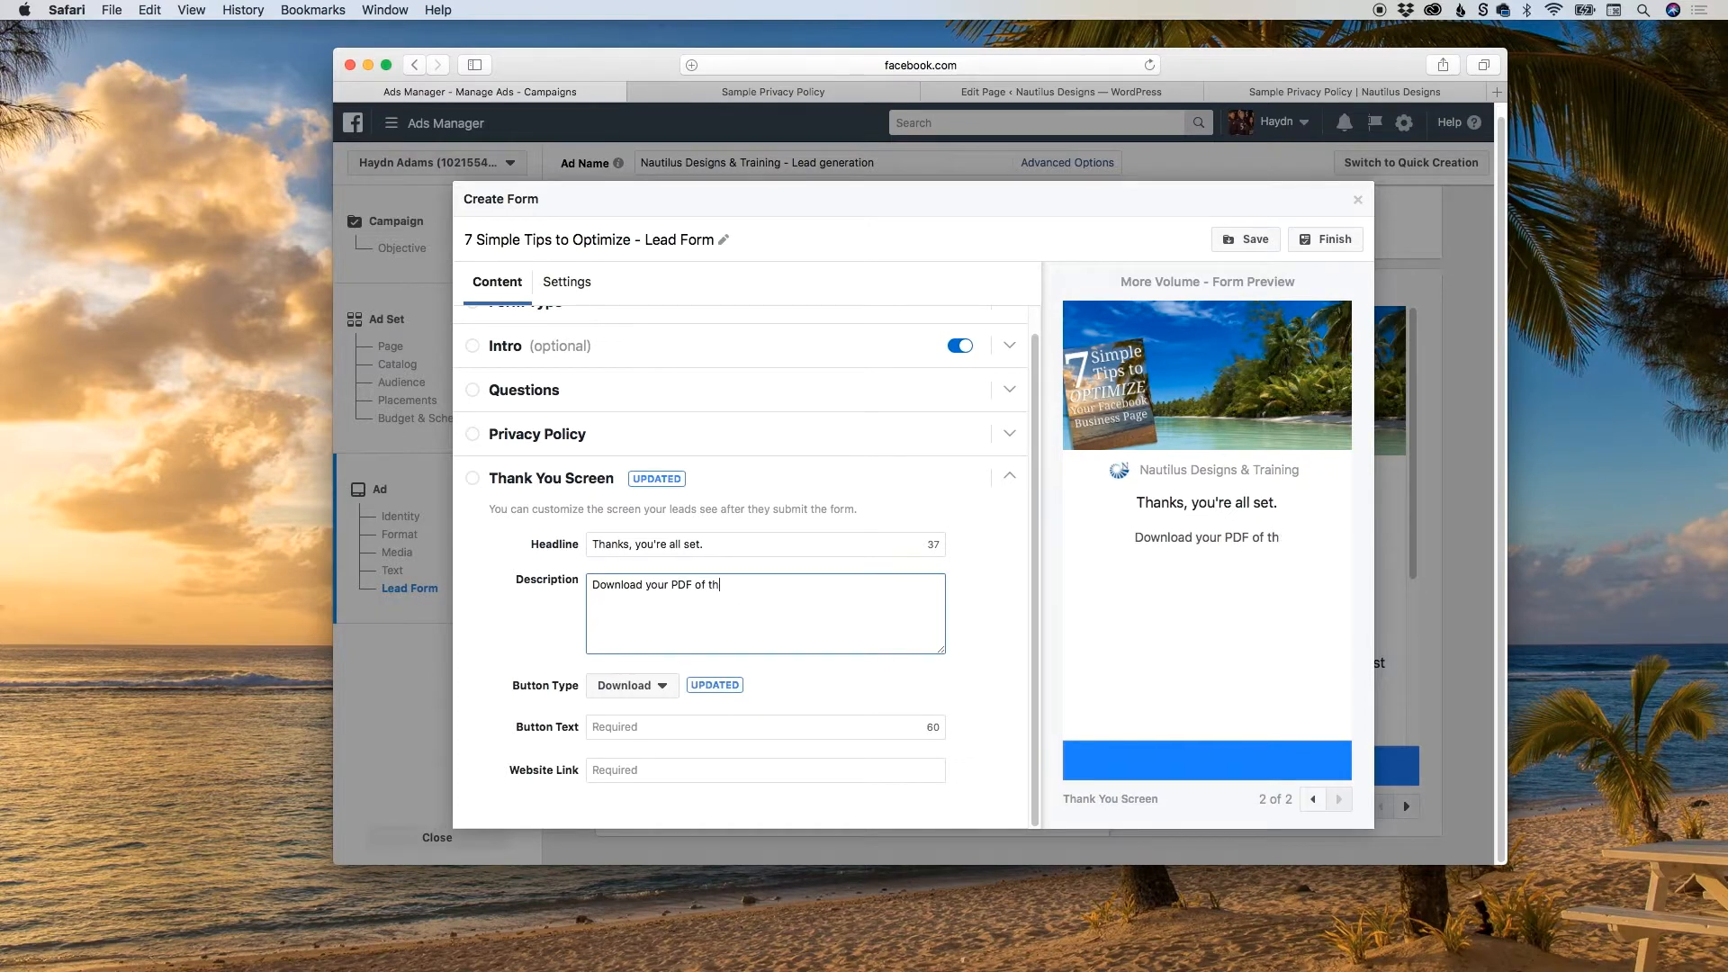
type("e 7 Sim")
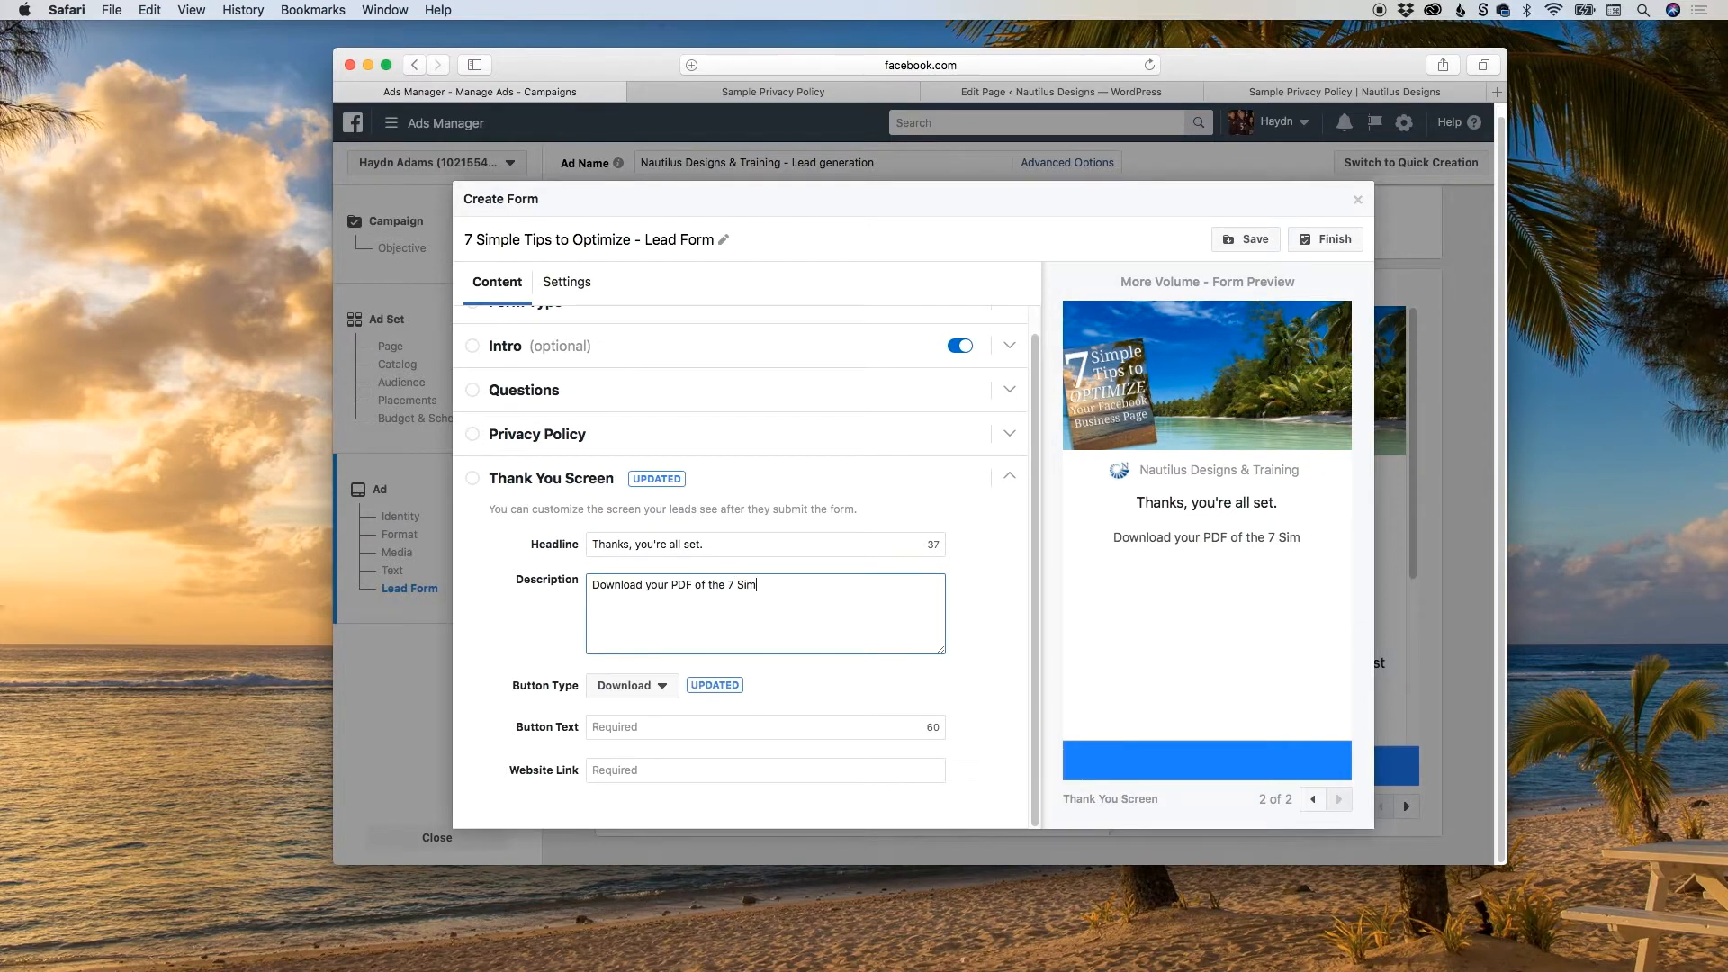
type("ple Tips ")
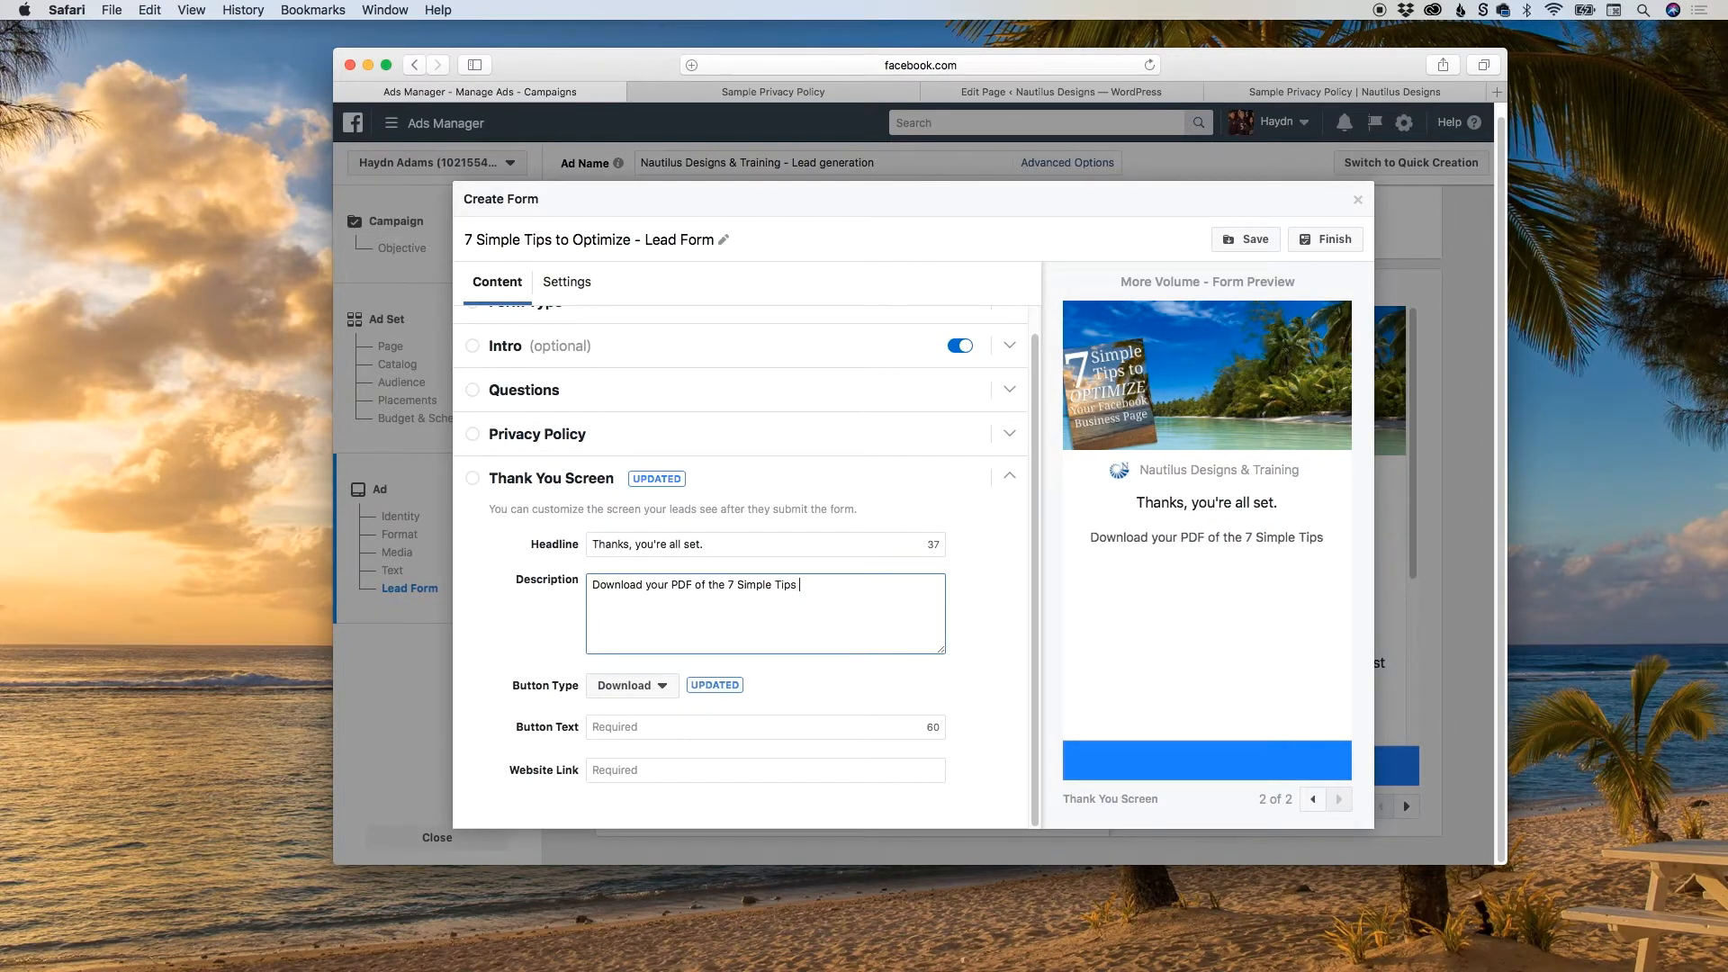
type("to Optiliz")
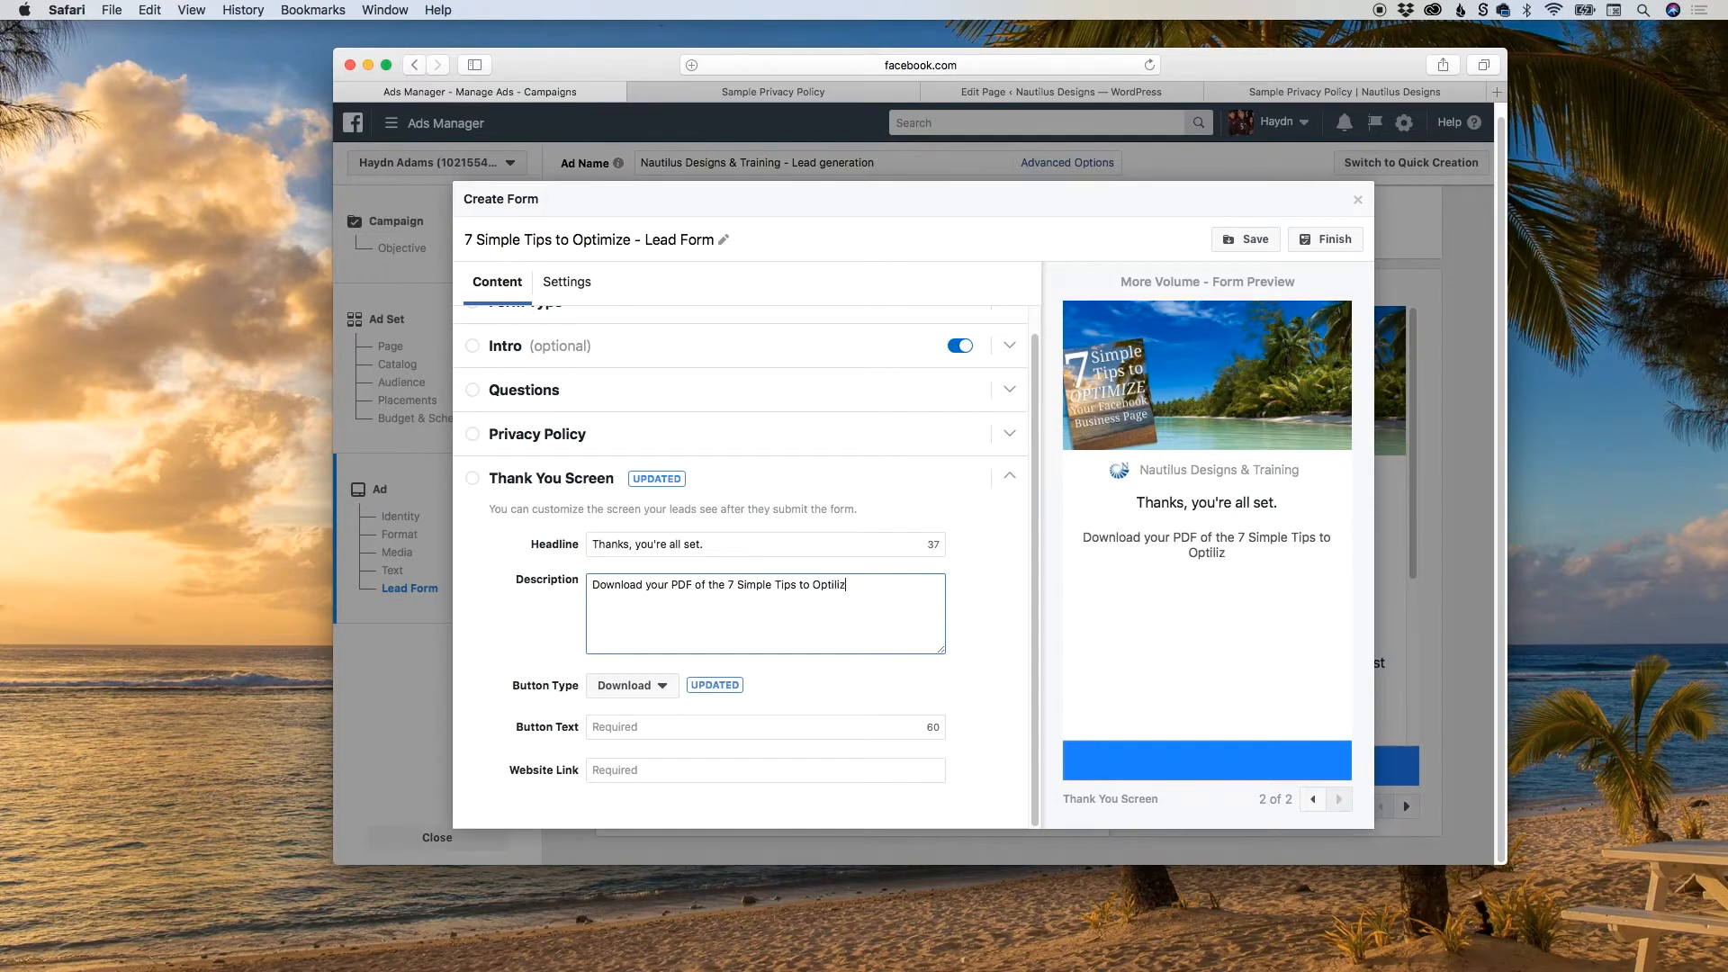
key("BackSpace")
key("BackSpace")
key("BackSpace")
type("mize Your Facebook Bu")
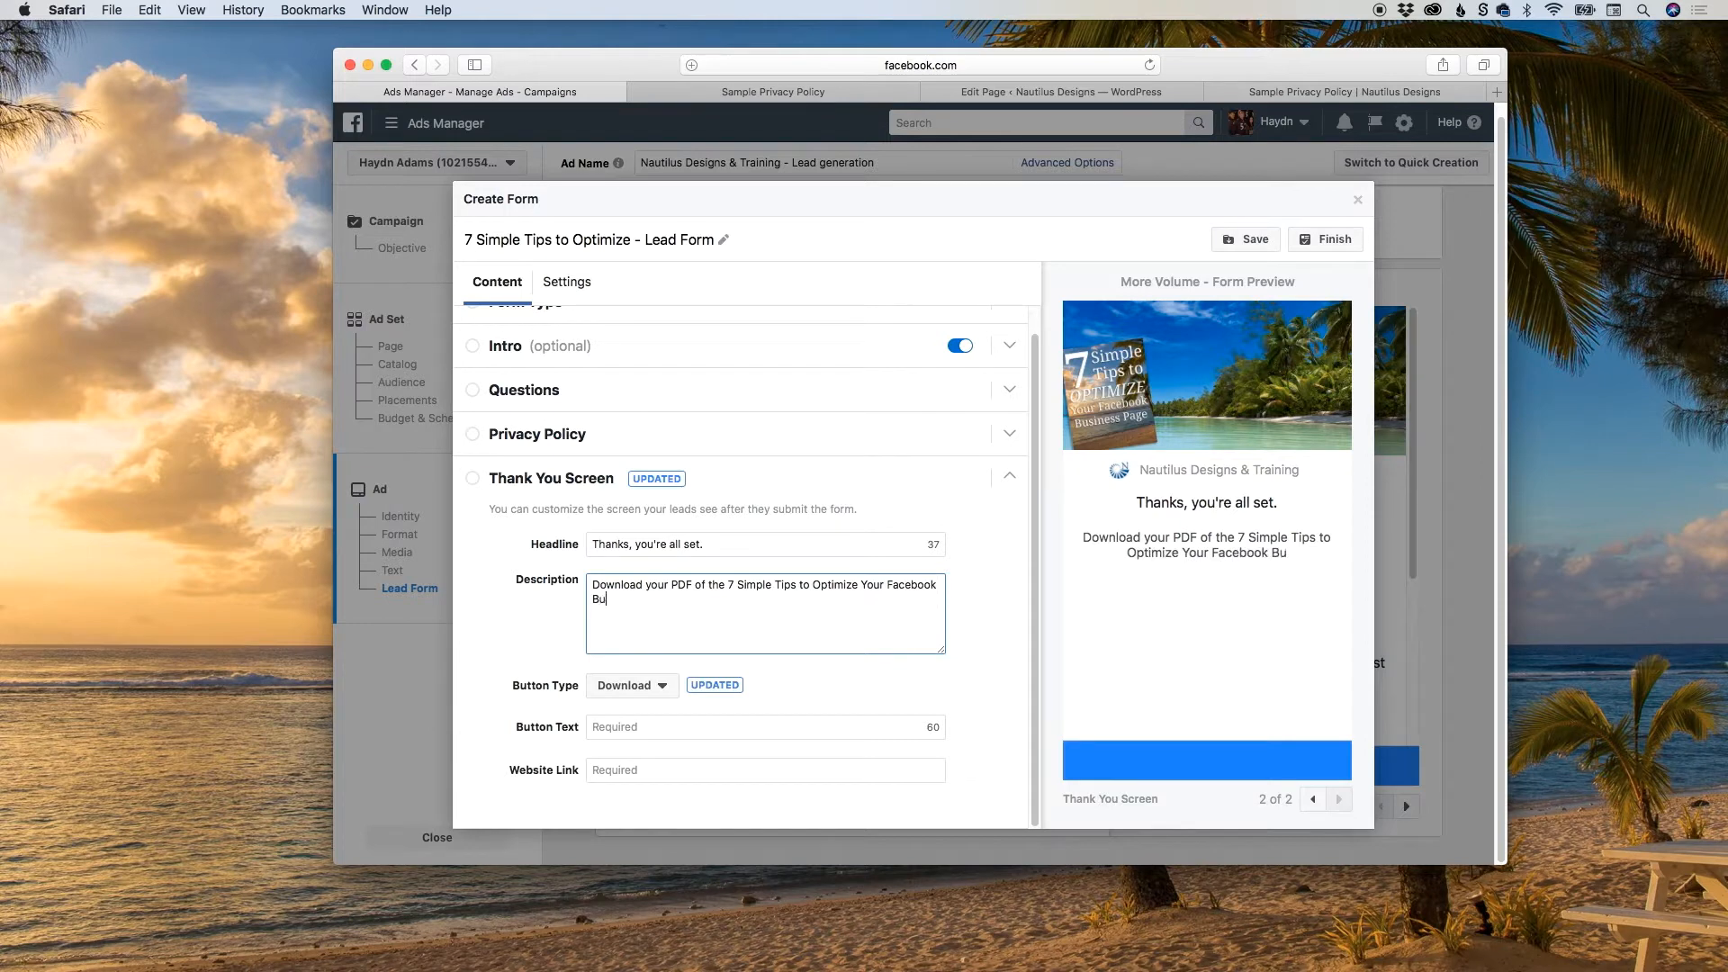
type("siness Page.")
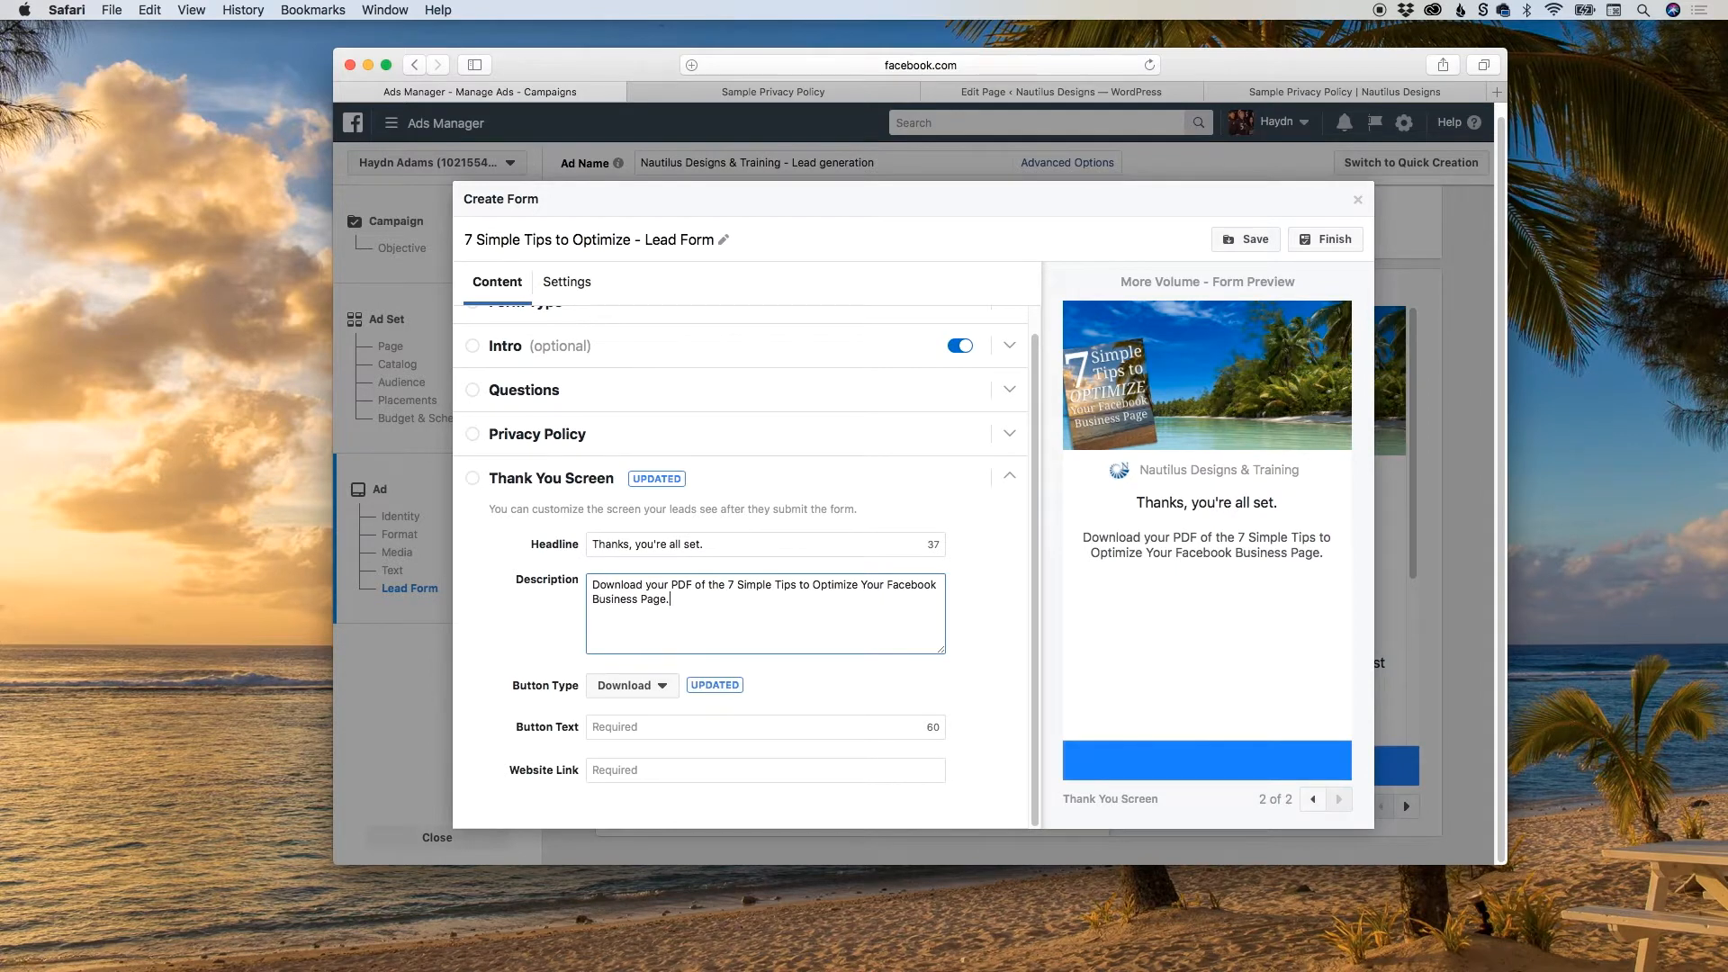
Set the Thank You Screen's button text to "Download here!" and place the cursor in the empty Website Link field.
left_click(627, 727)
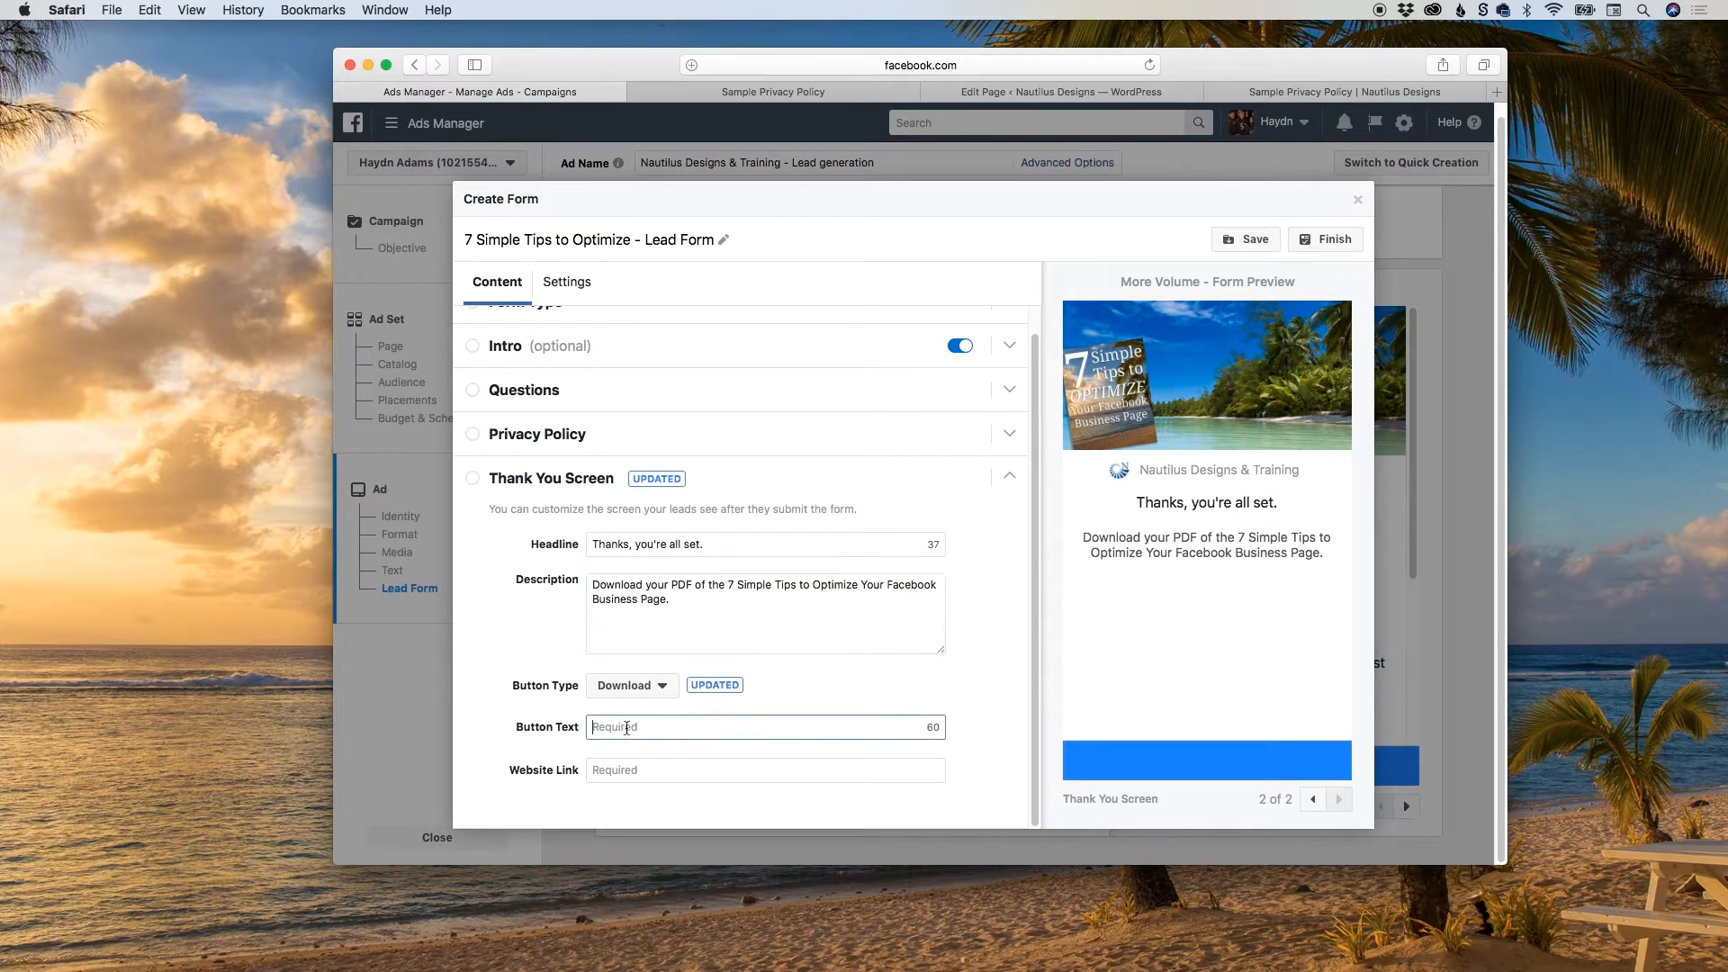
type("Download here!")
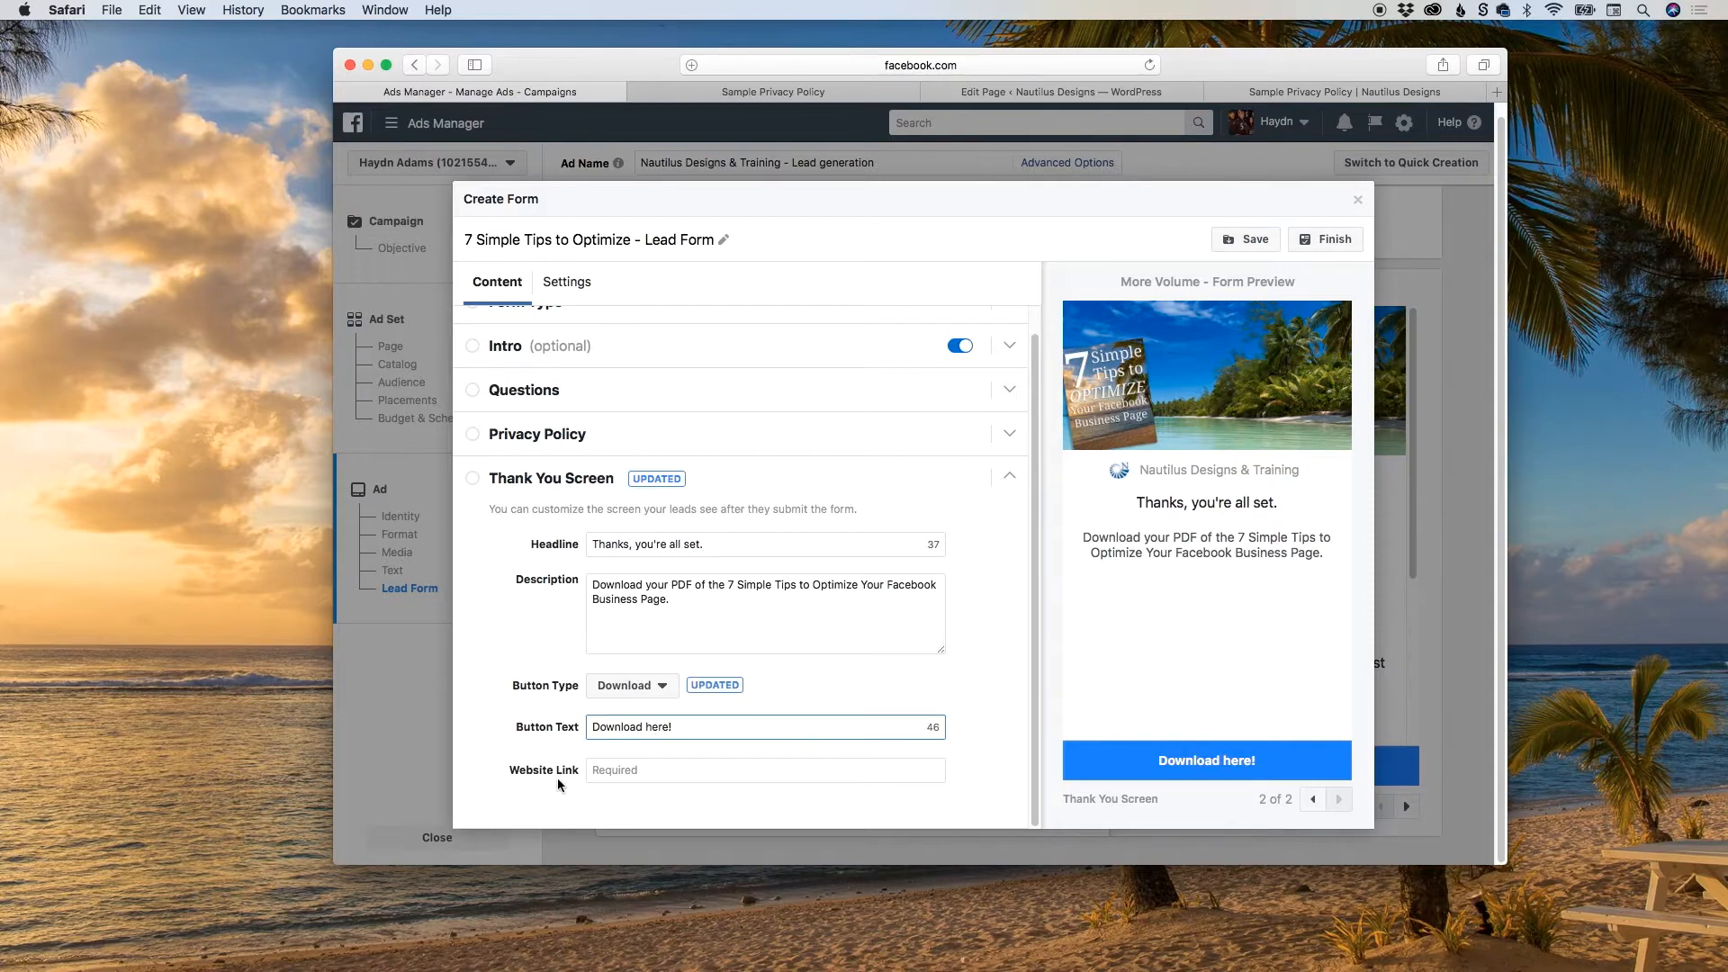
left_click(652, 769)
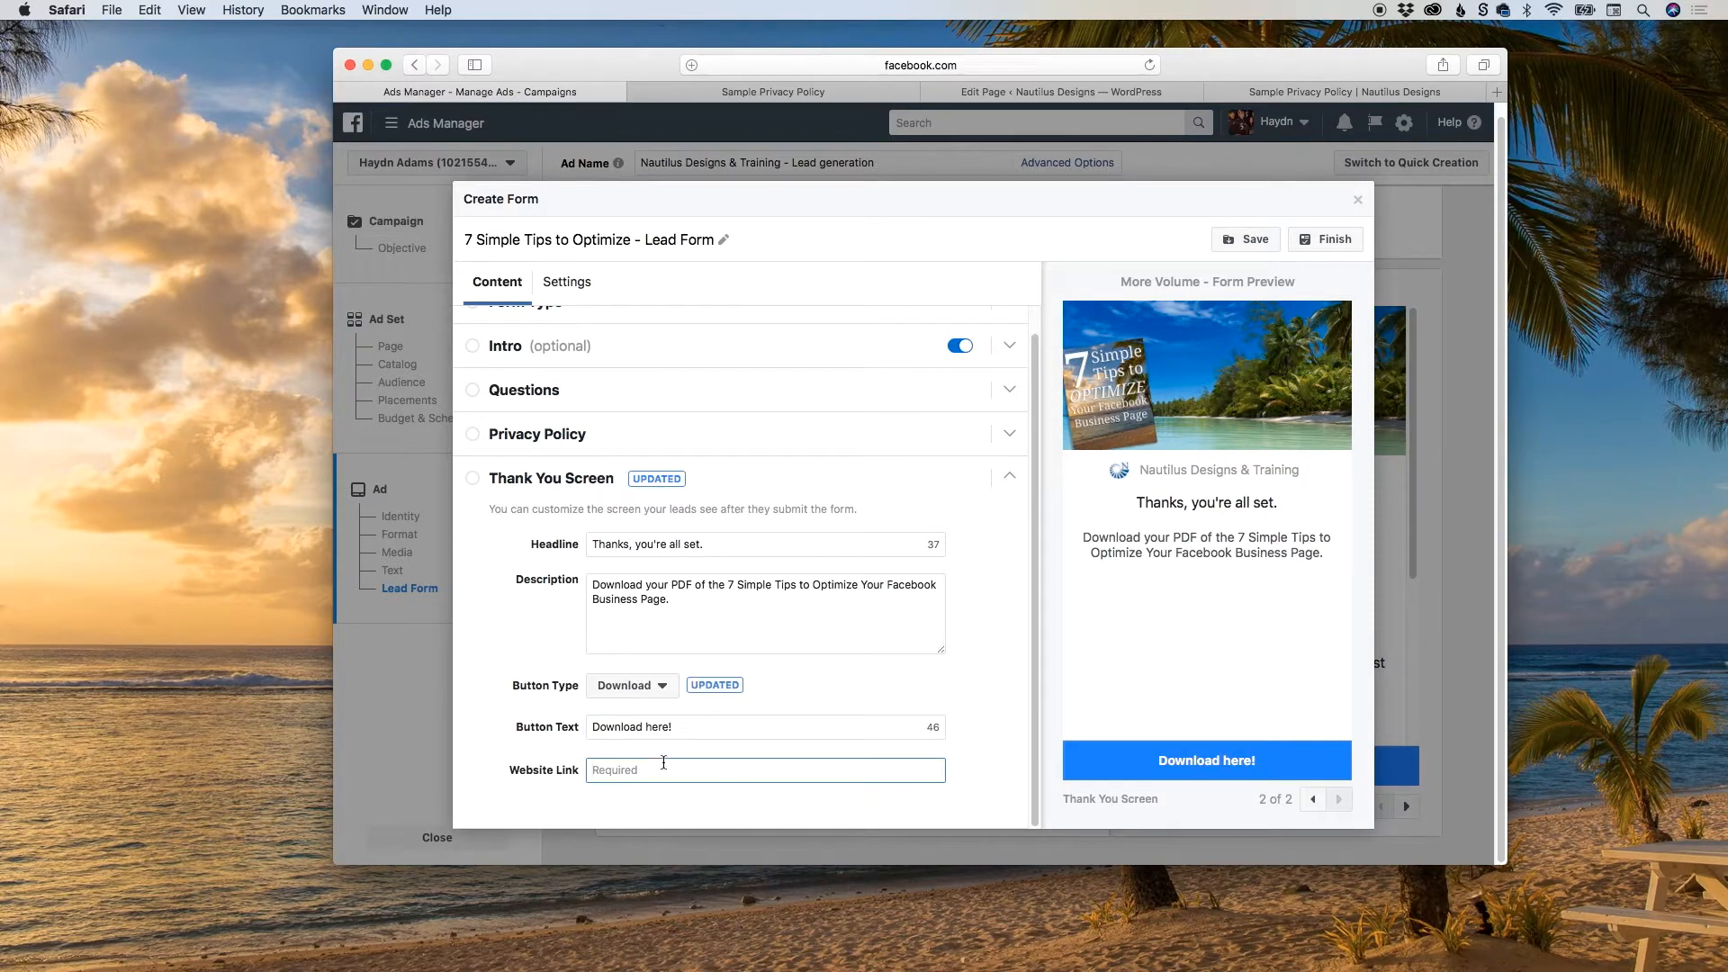
Switch to the WordPress admin, go to Upload New Media and open the file chooser.
left_click(1307, 94)
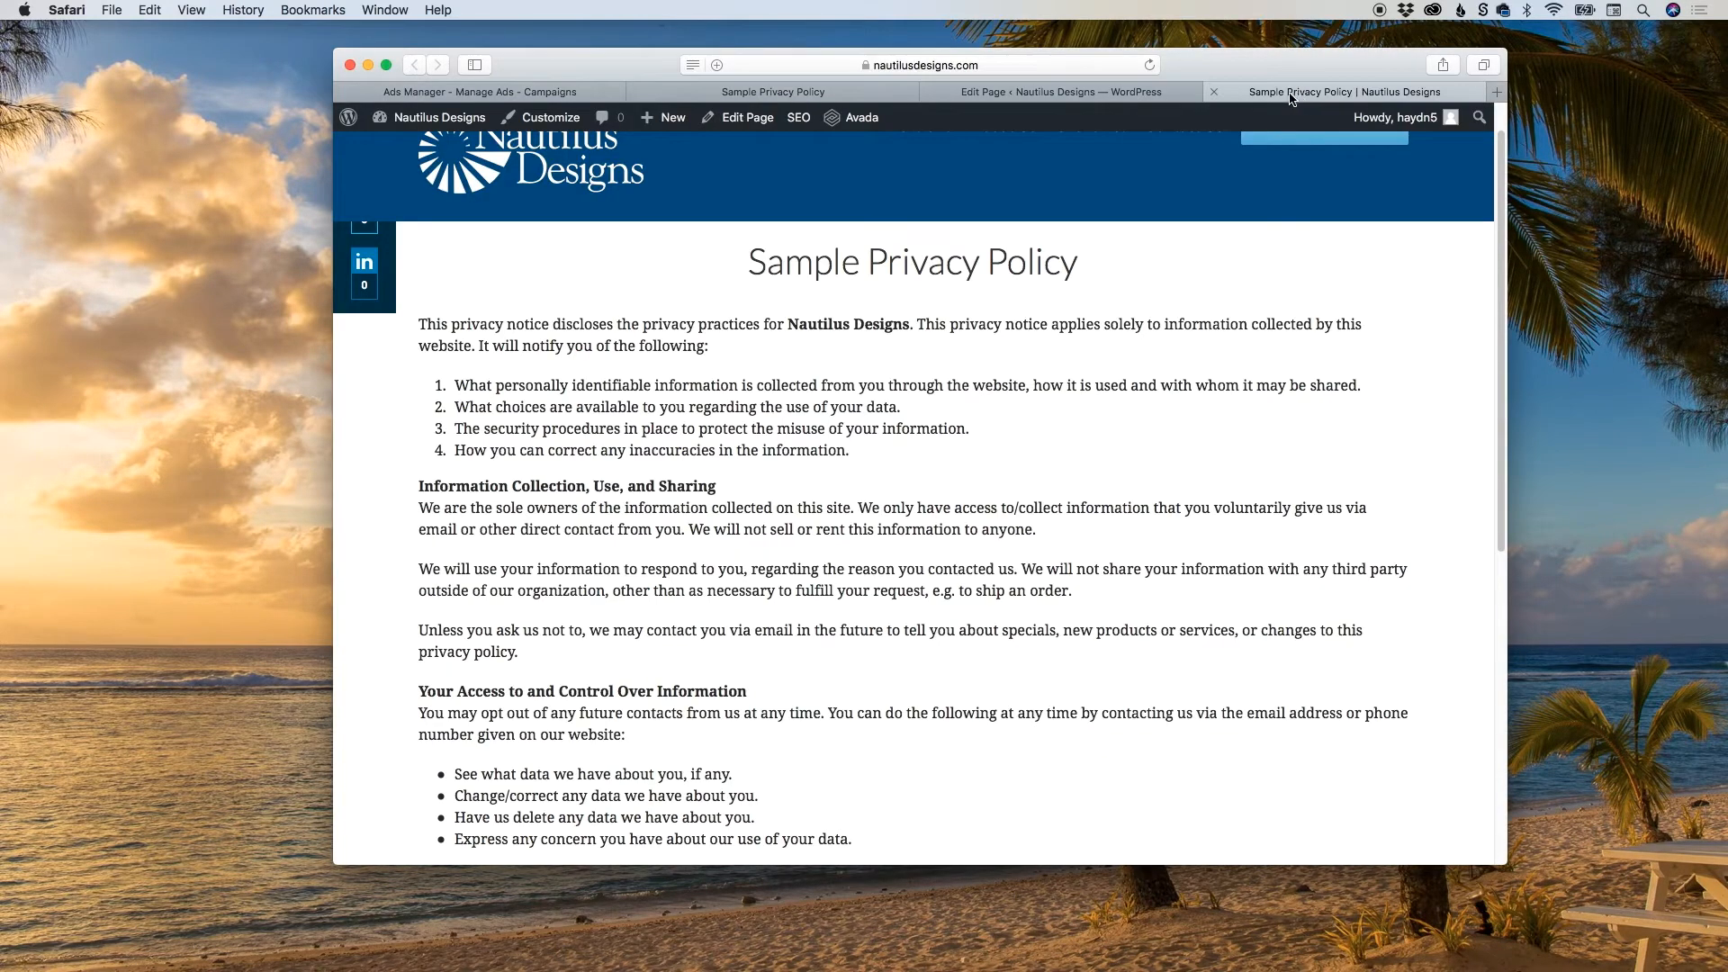
left_click(1106, 96)
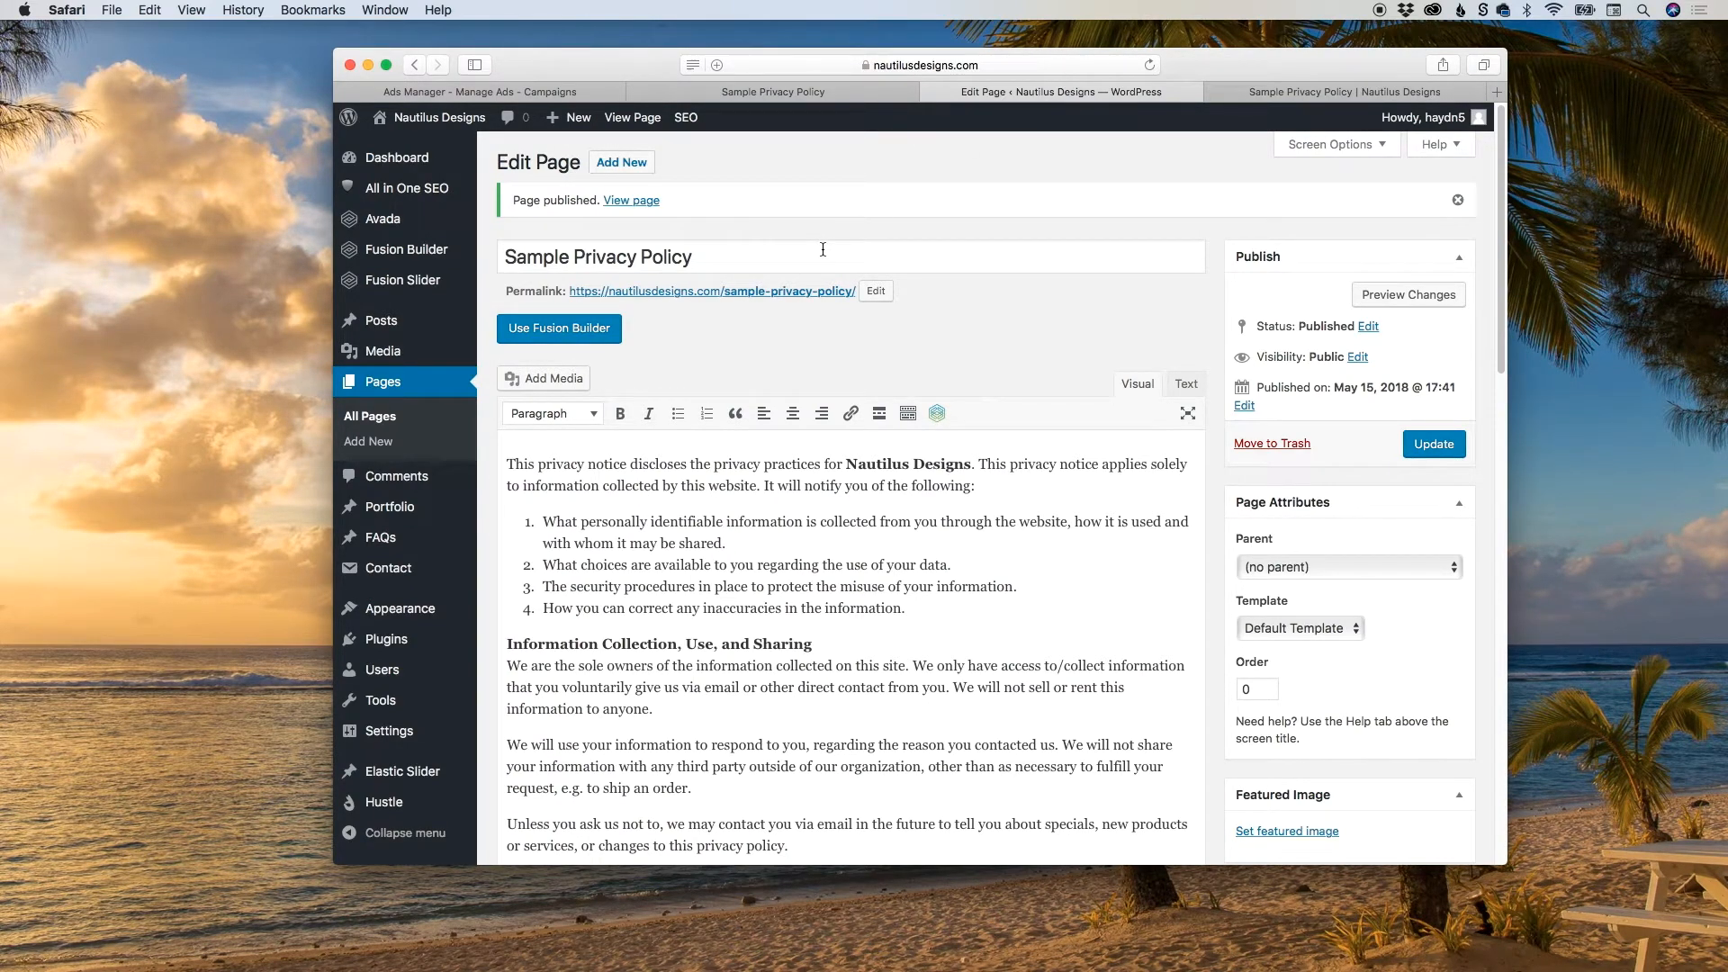
mouse_move(435, 353)
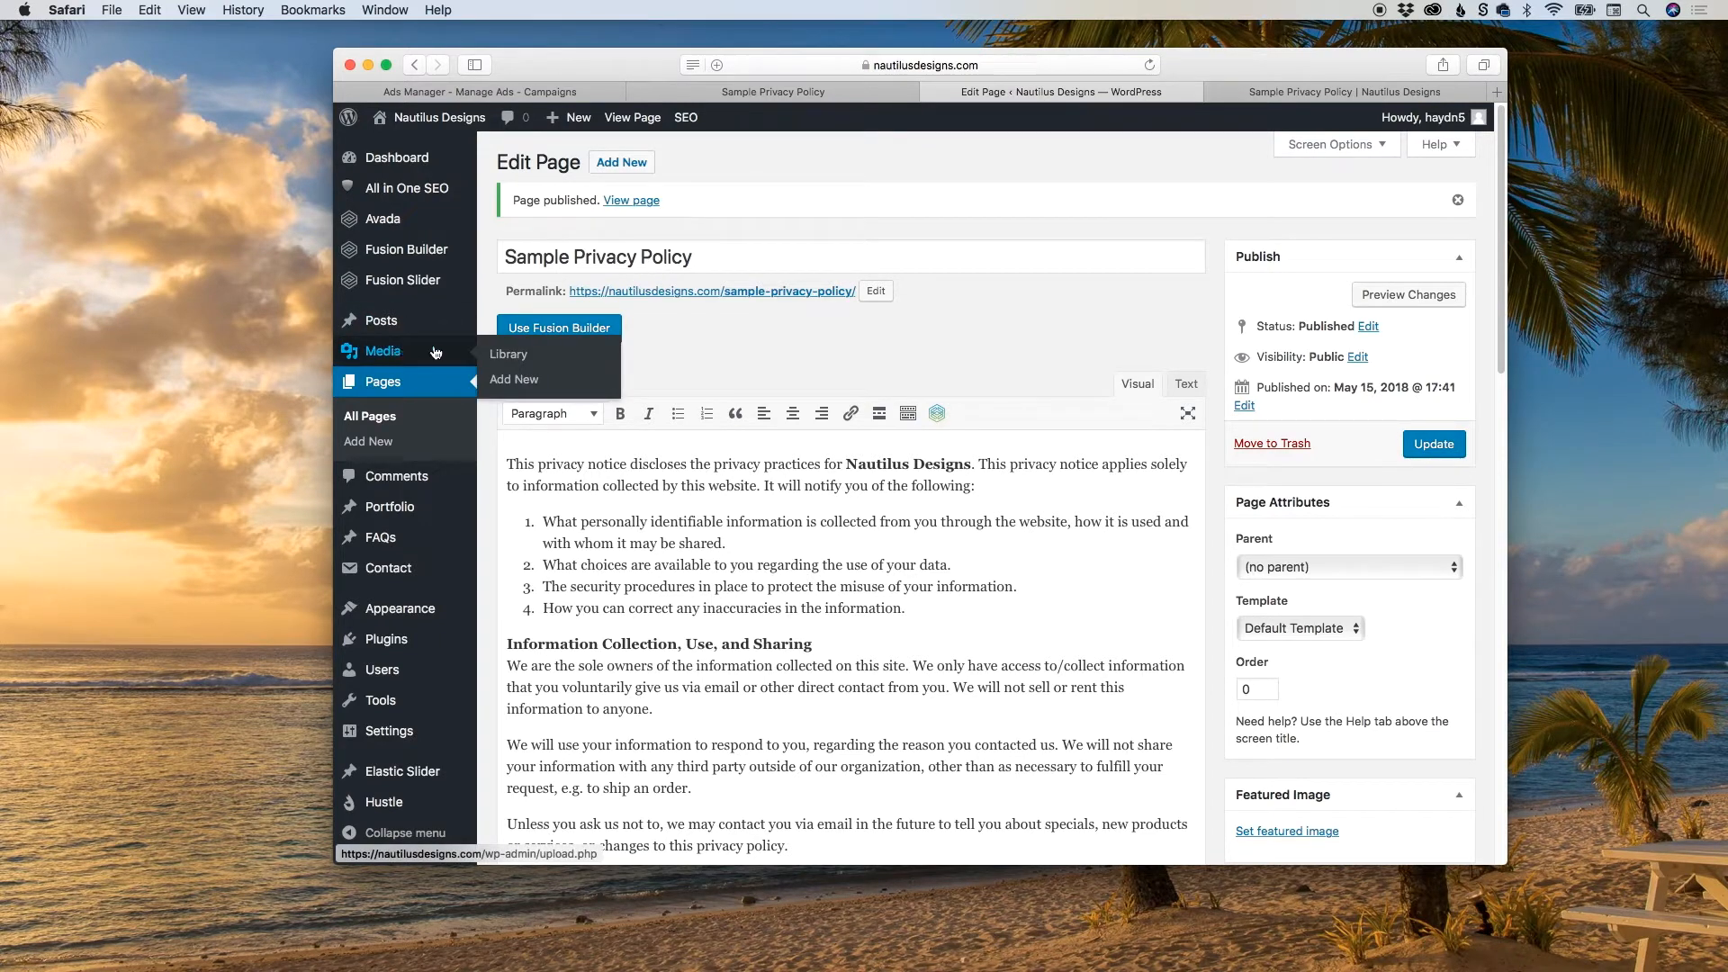
left_click(514, 380)
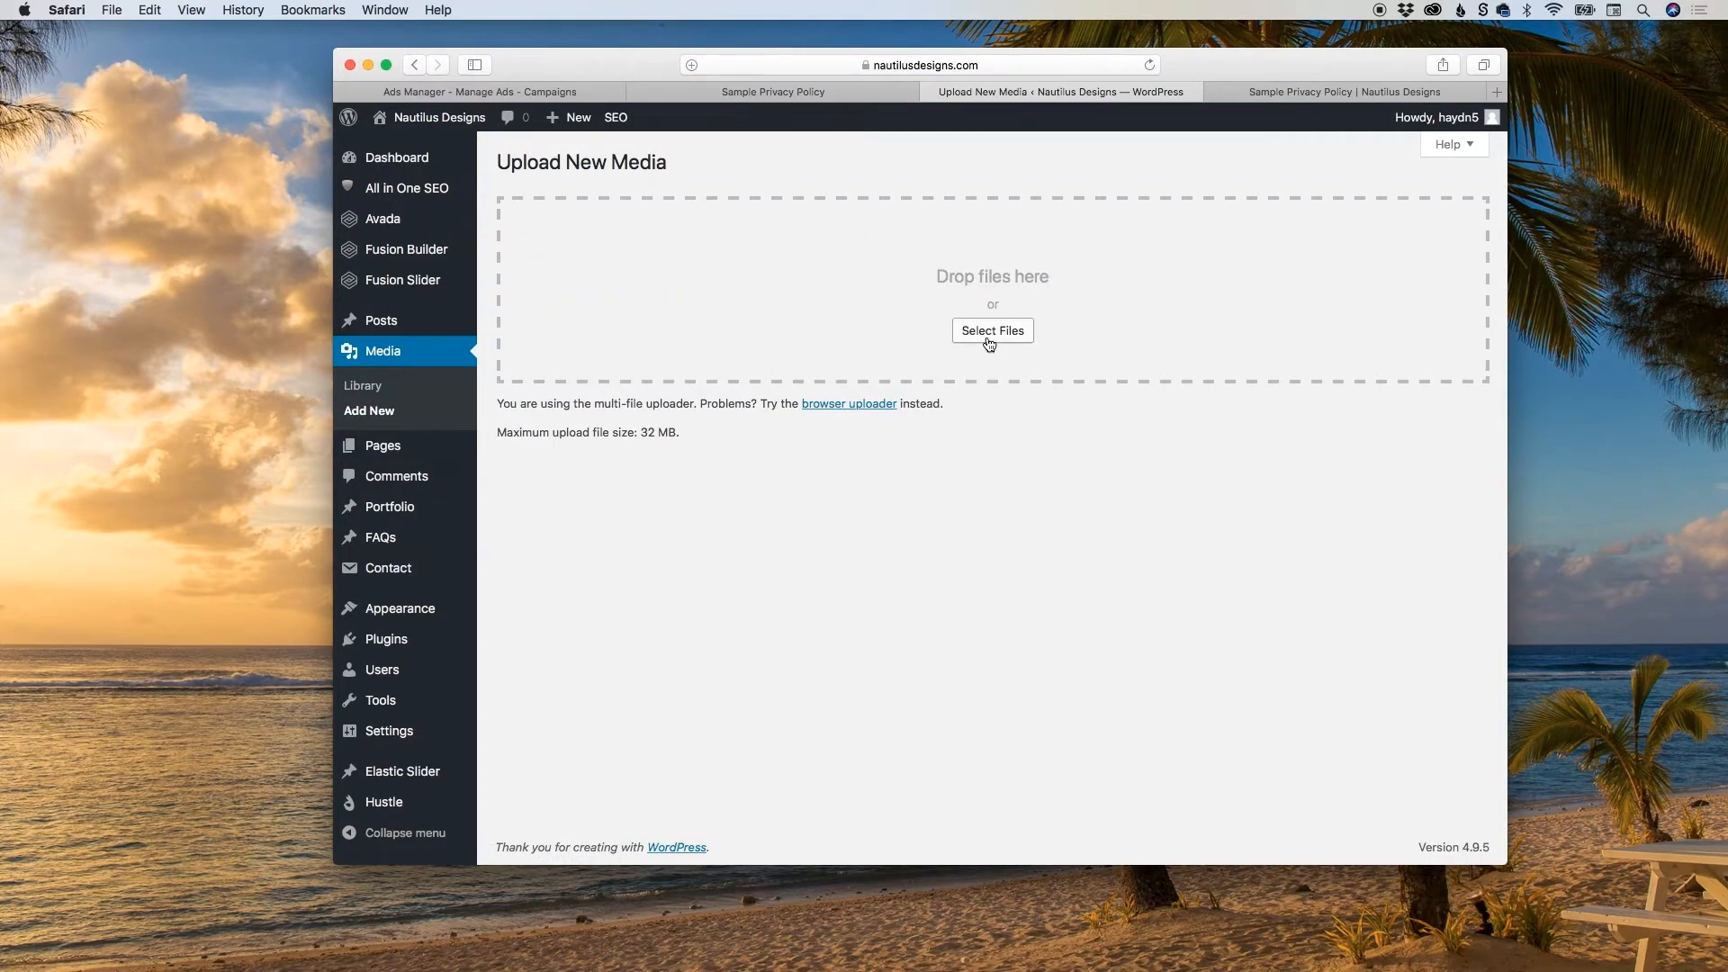
left_click(989, 342)
Preview 7-powerful-tips-for-fb-business-page.pdf in the Lead form folder and upload it to the WordPress media library.
left_click(866, 121)
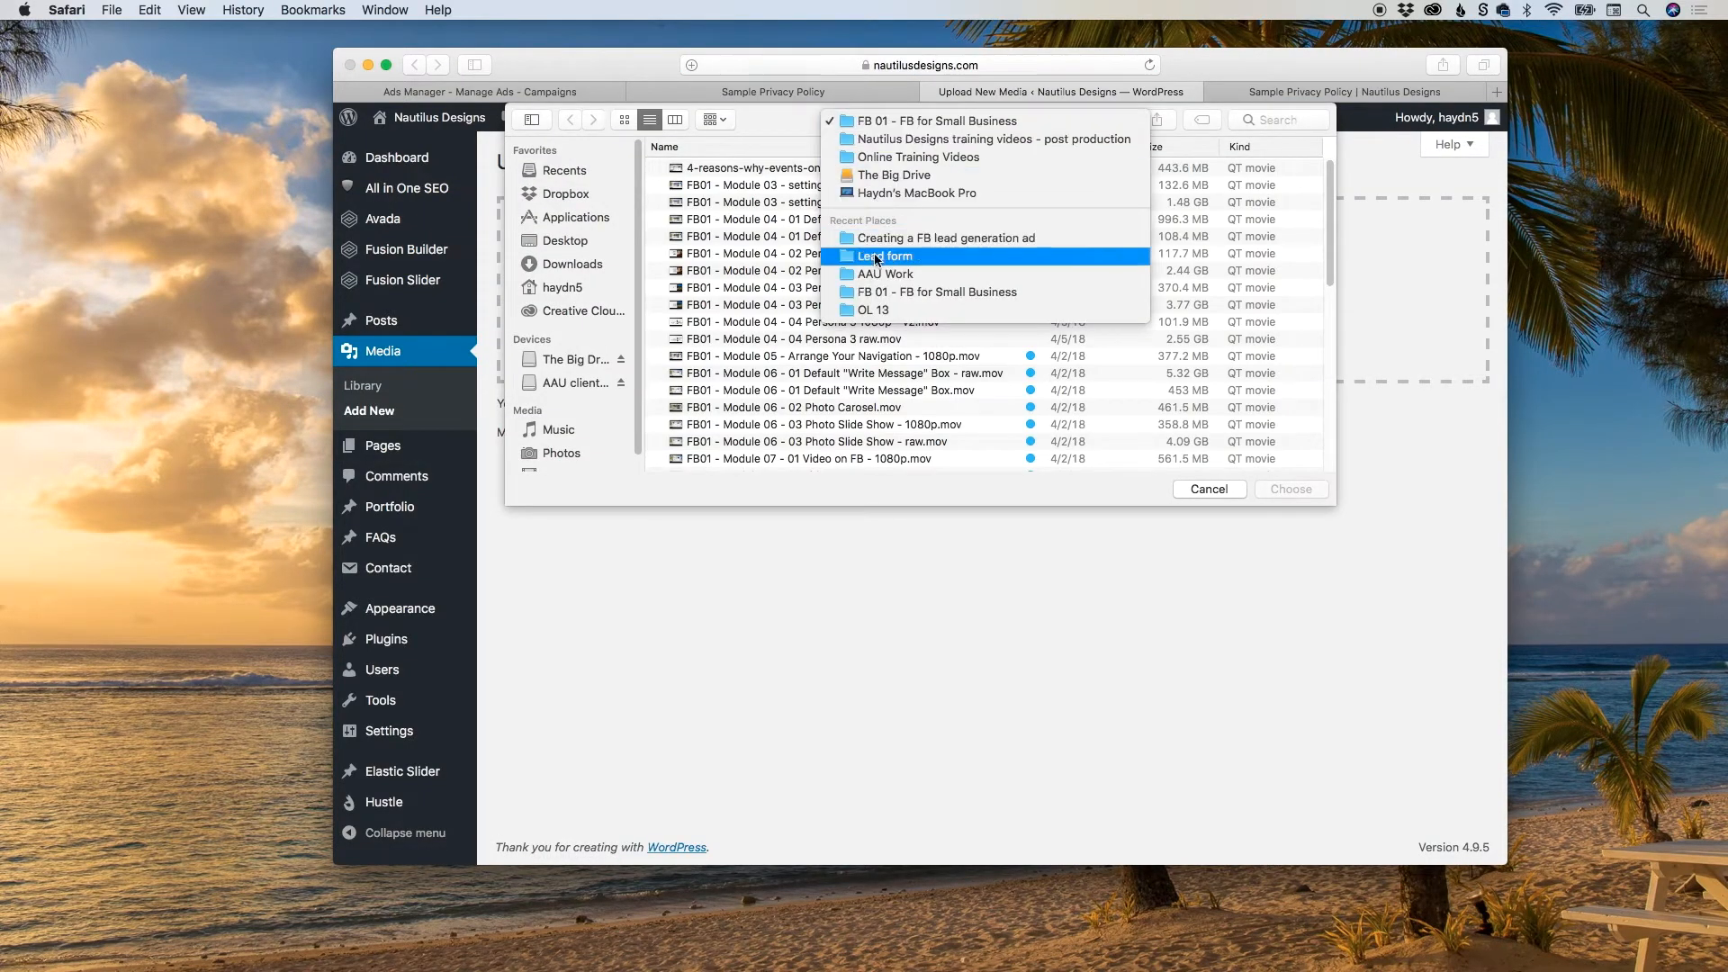
left_click(875, 257)
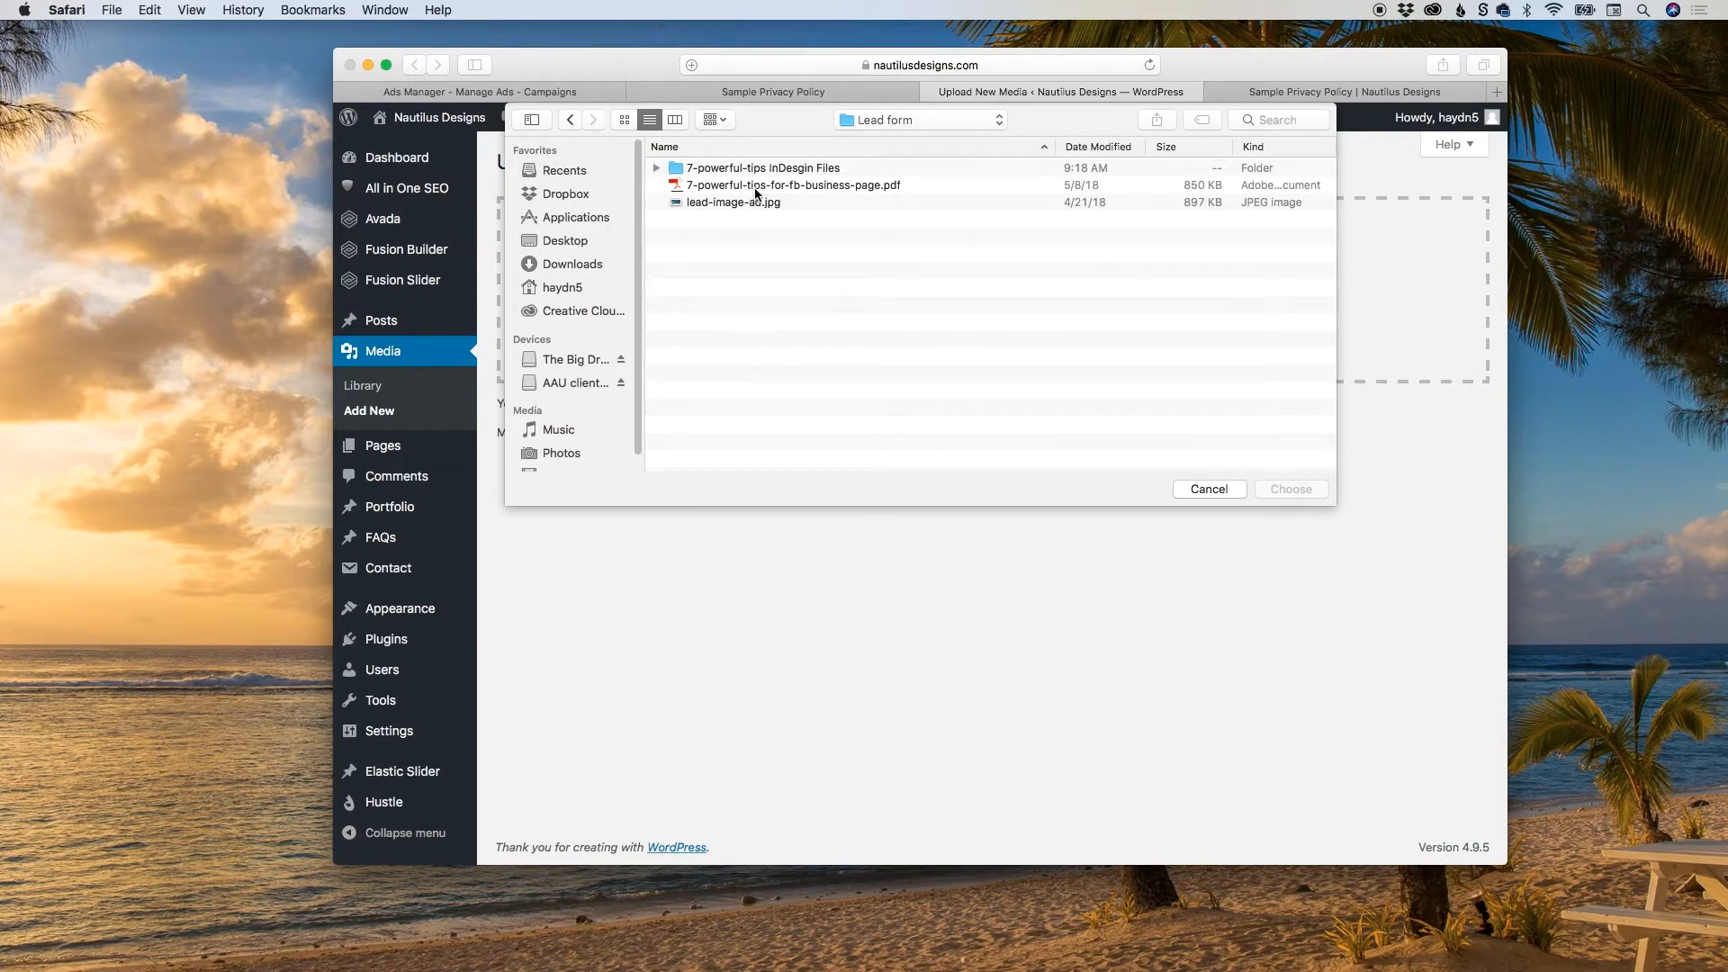
left_click(712, 187)
key("space")
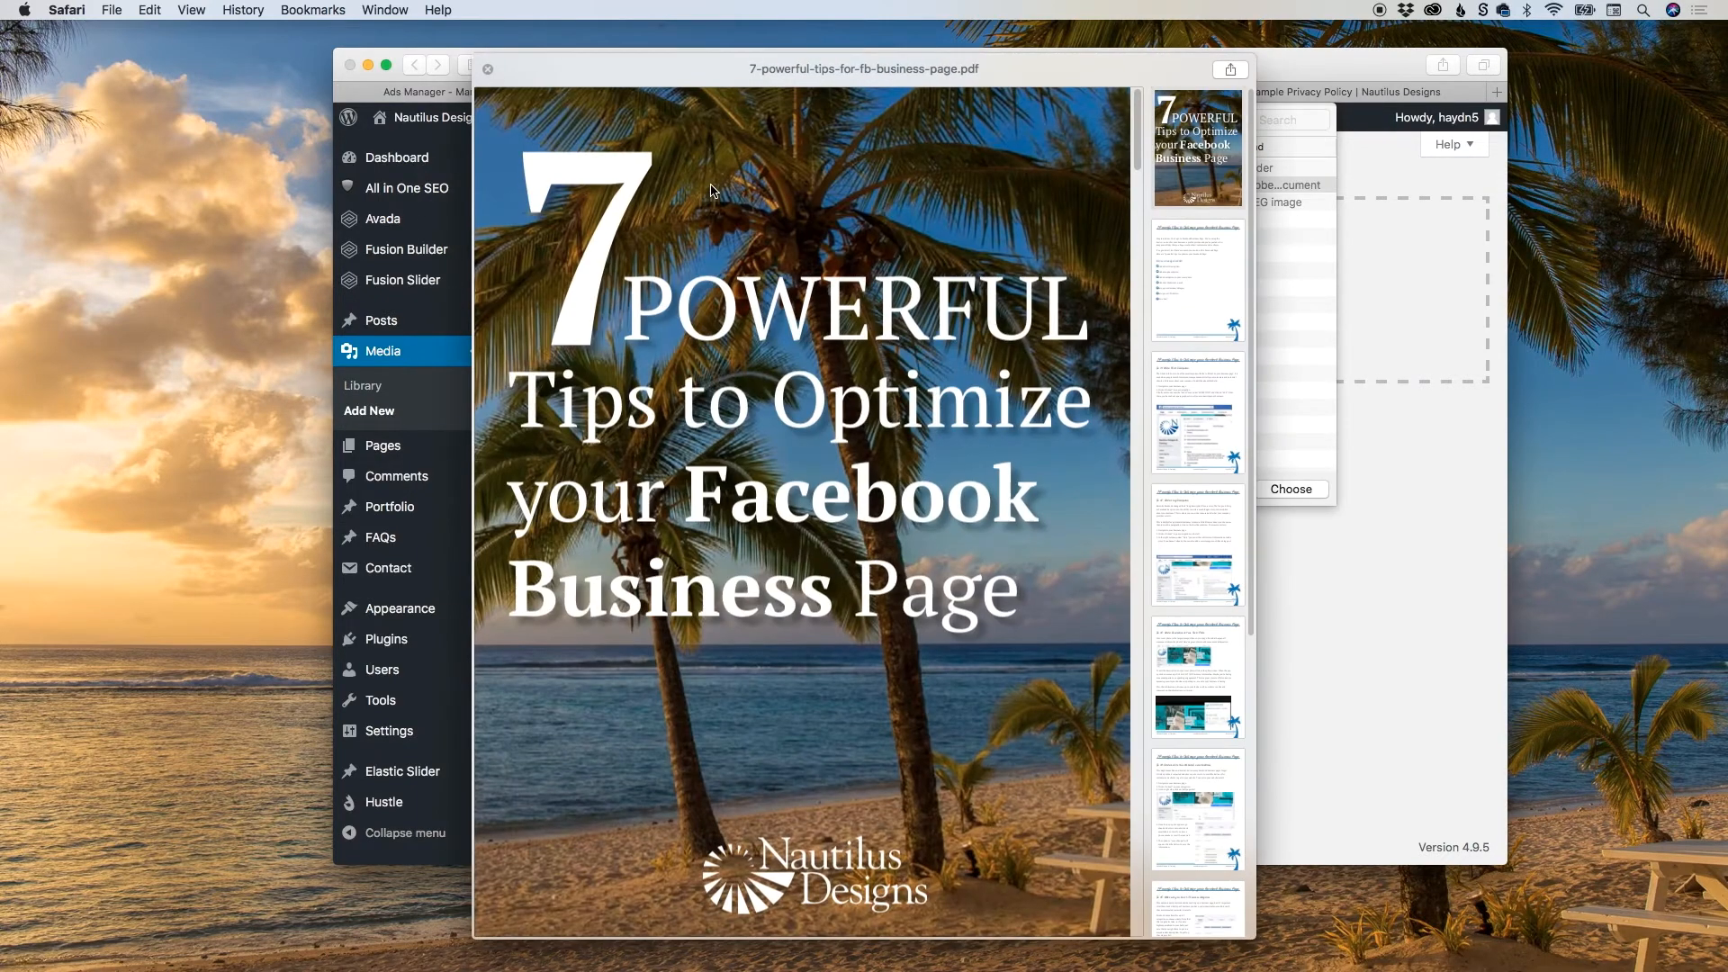
scroll(711, 191, "down", 15)
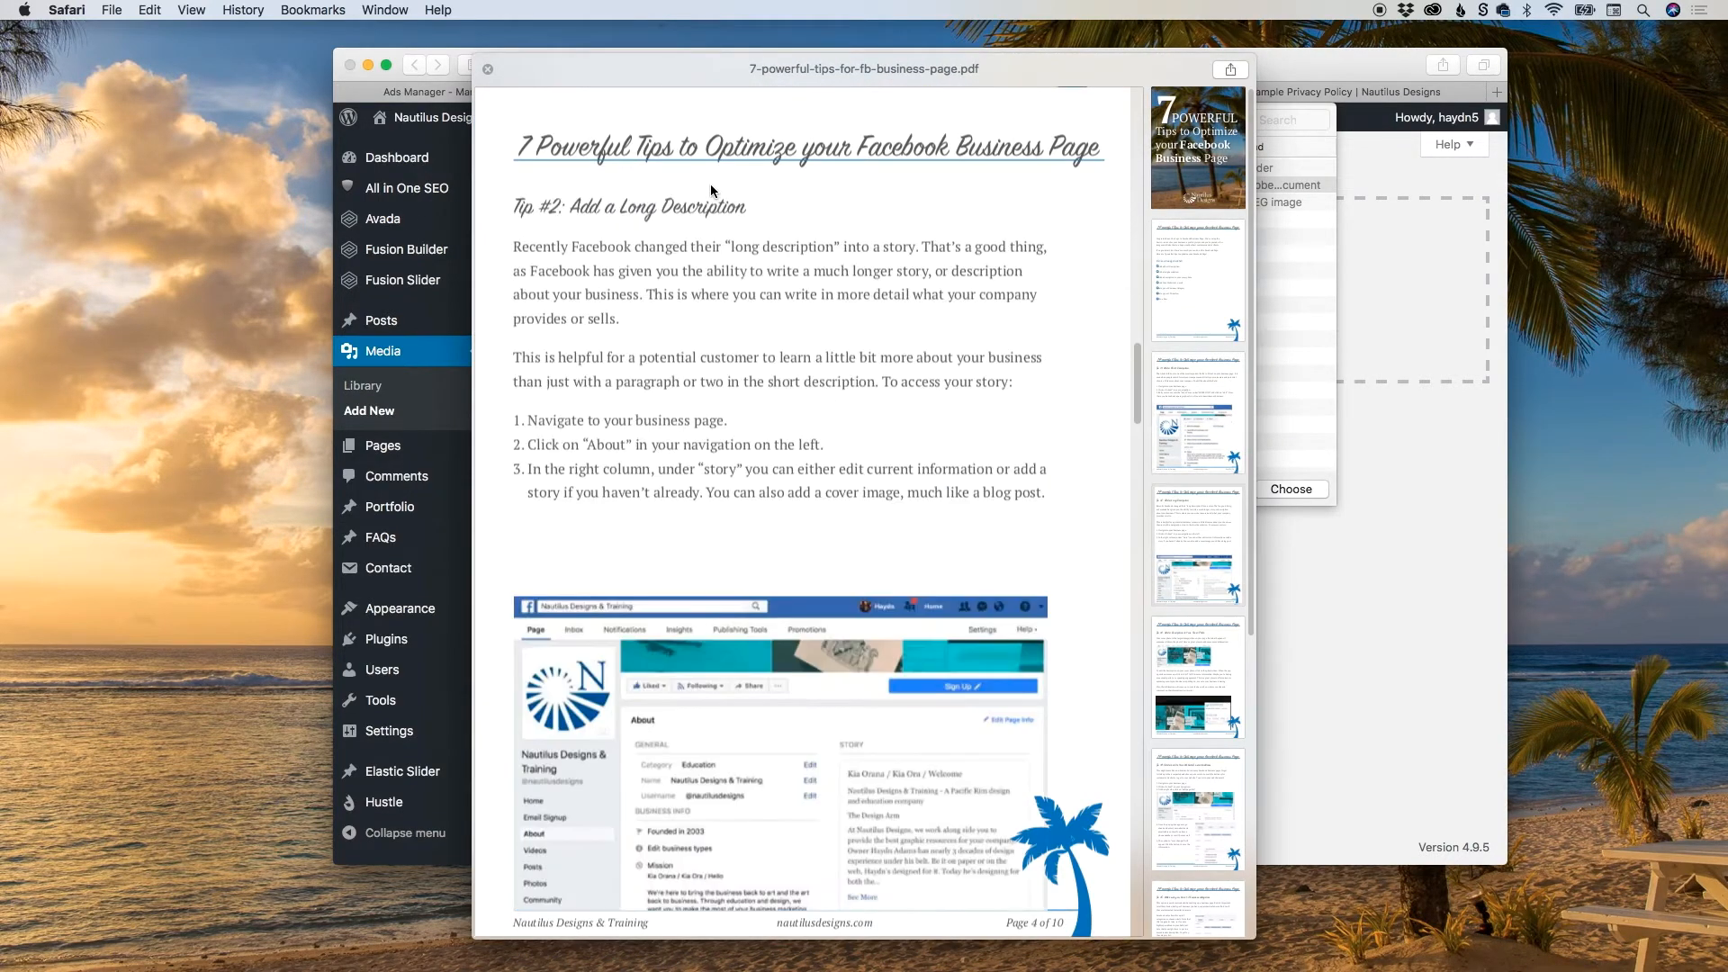
scroll(709, 184, "down", 10)
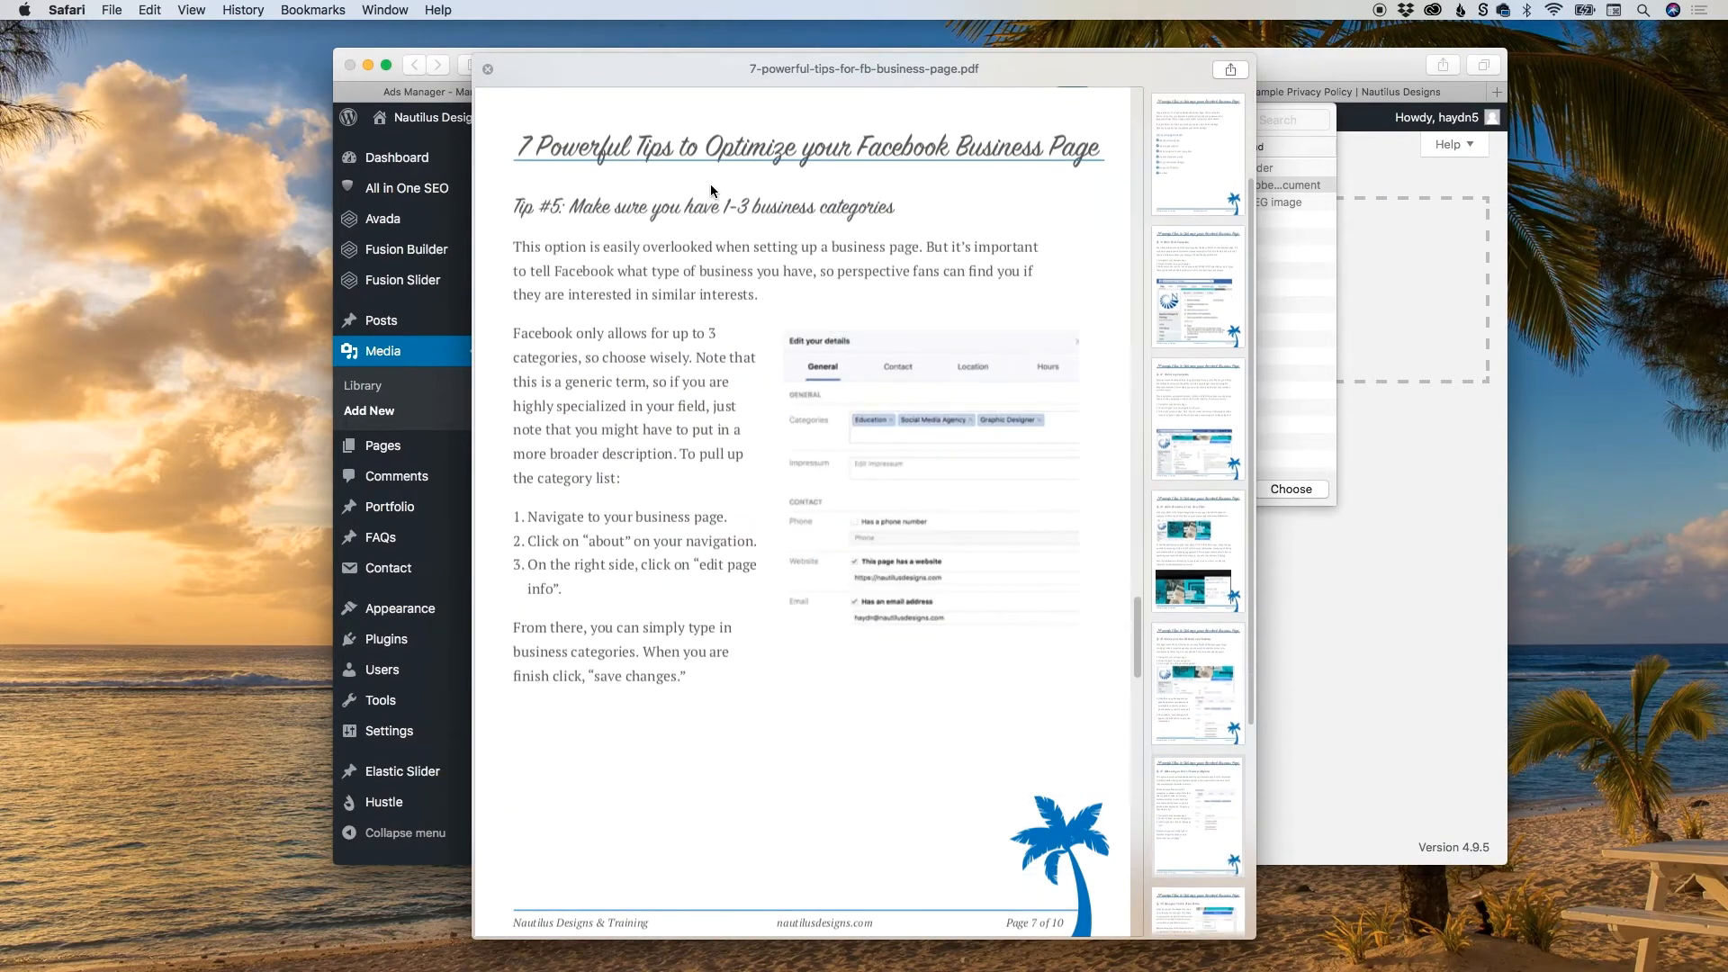
key("space")
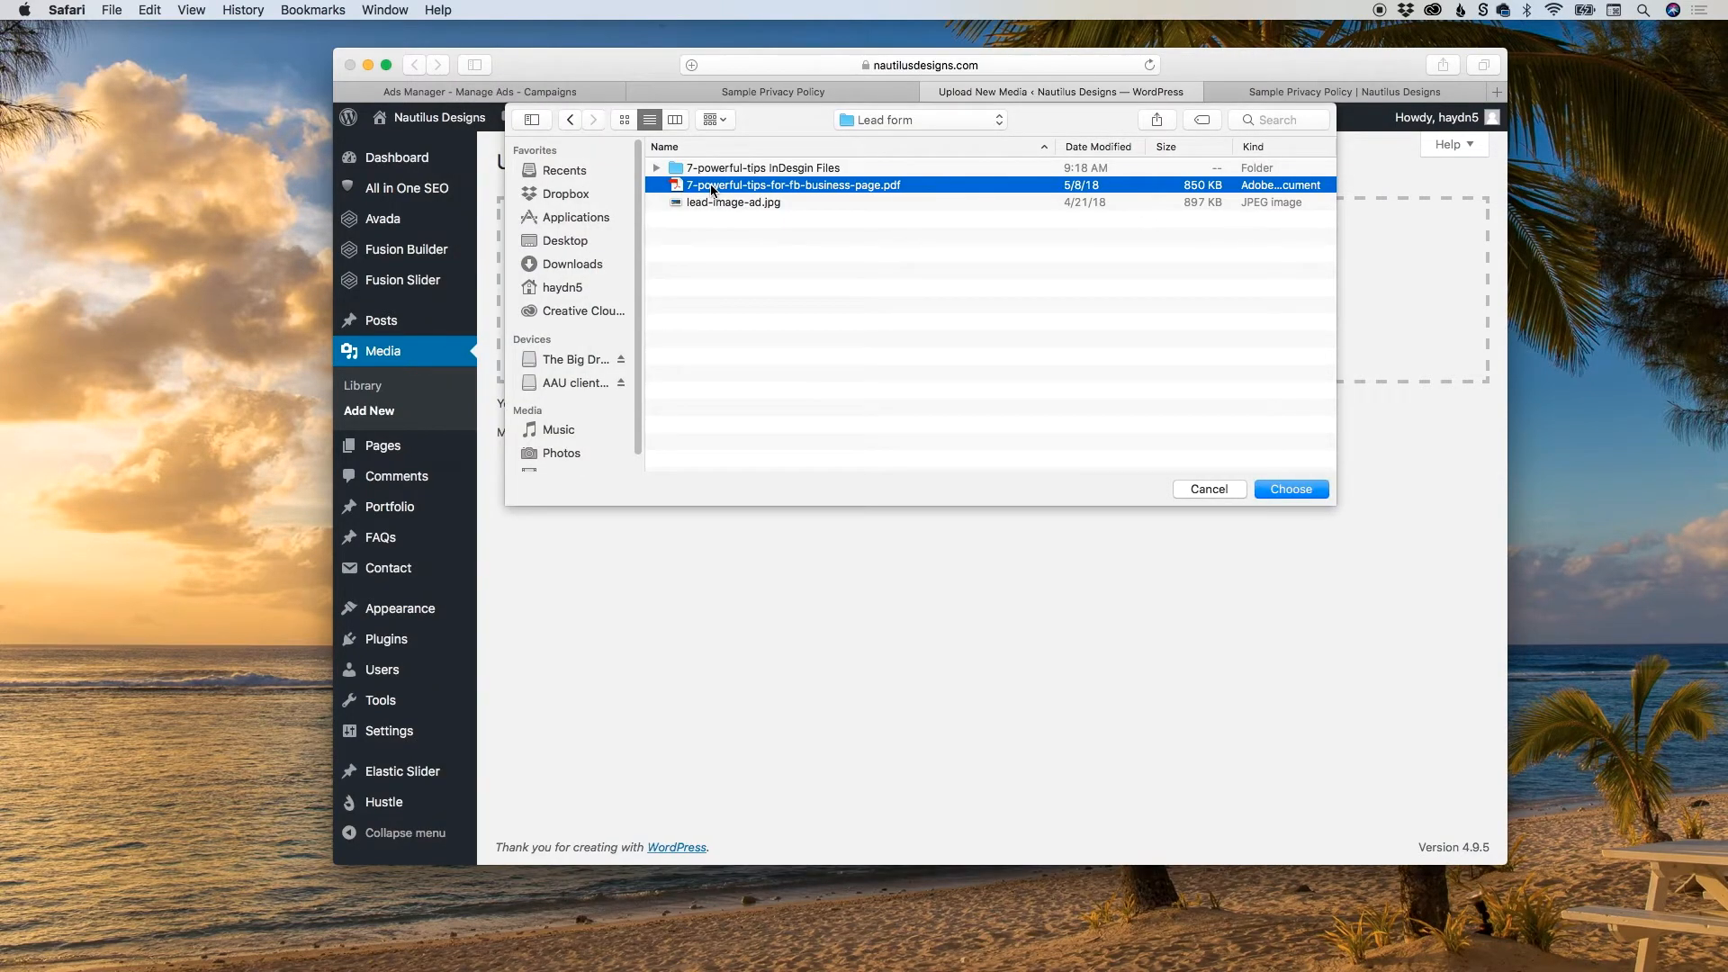
key("Return")
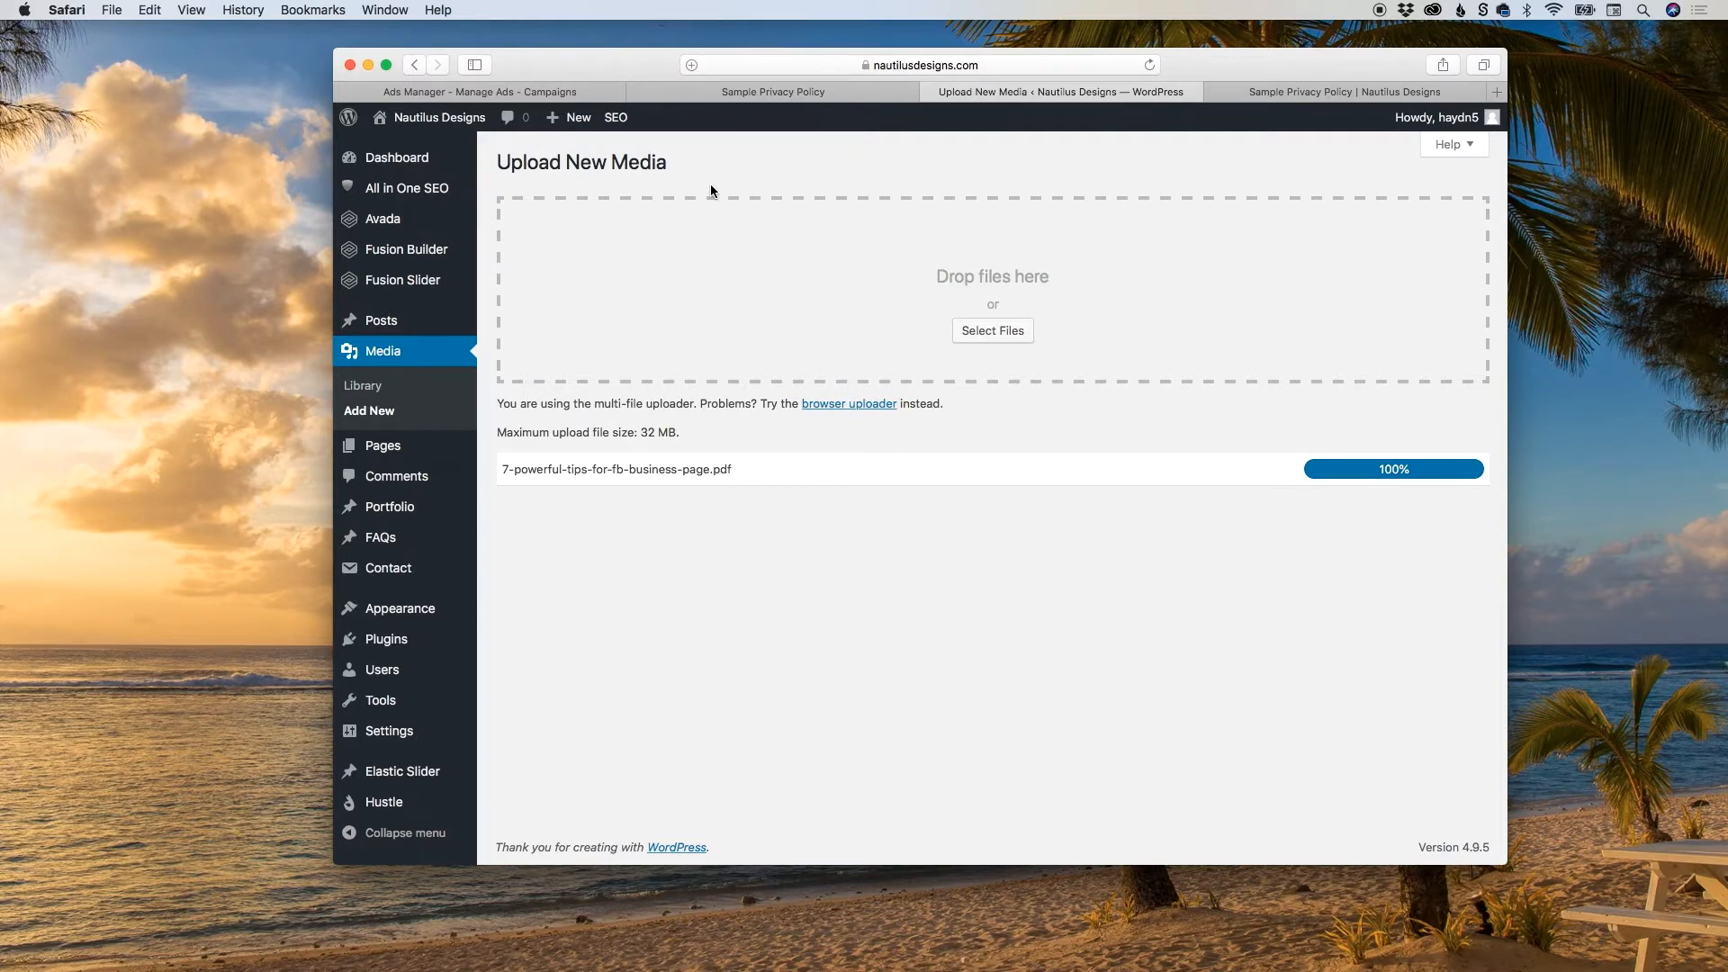
Open the attachment details of 7-powerful-tips-for-fb-business-page.pdf in the Media Library and copy its file URL.
left_click(369, 387)
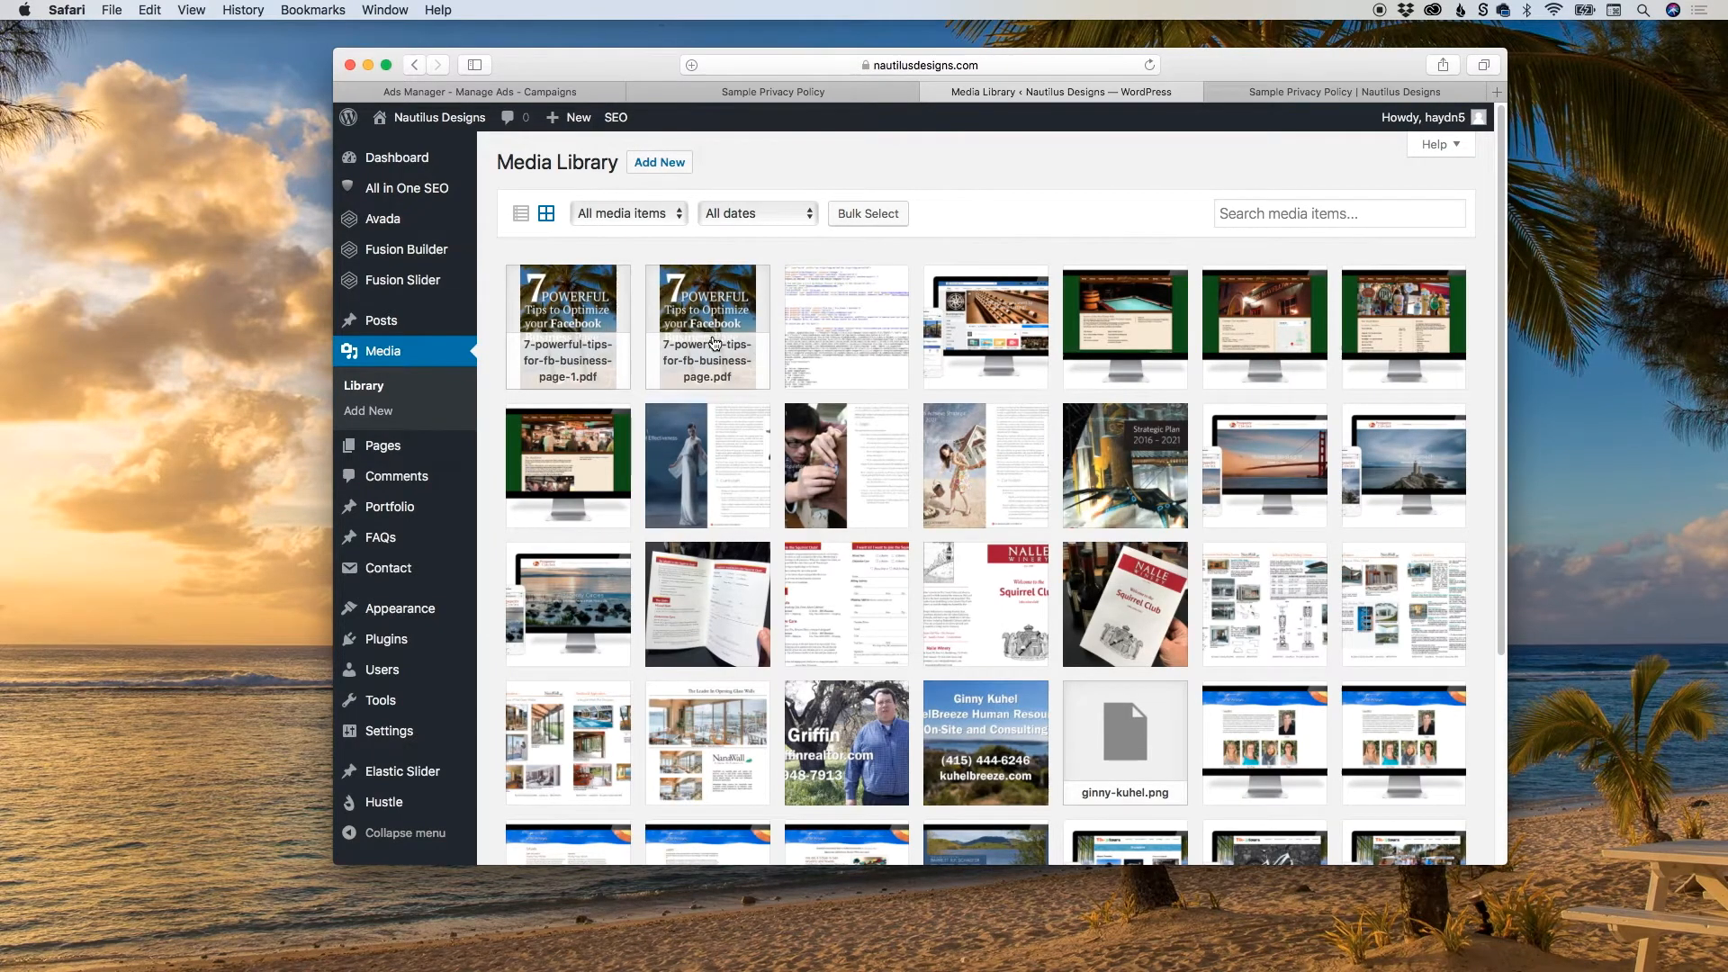
scroll(713, 343, "down", 3)
left_click(713, 343)
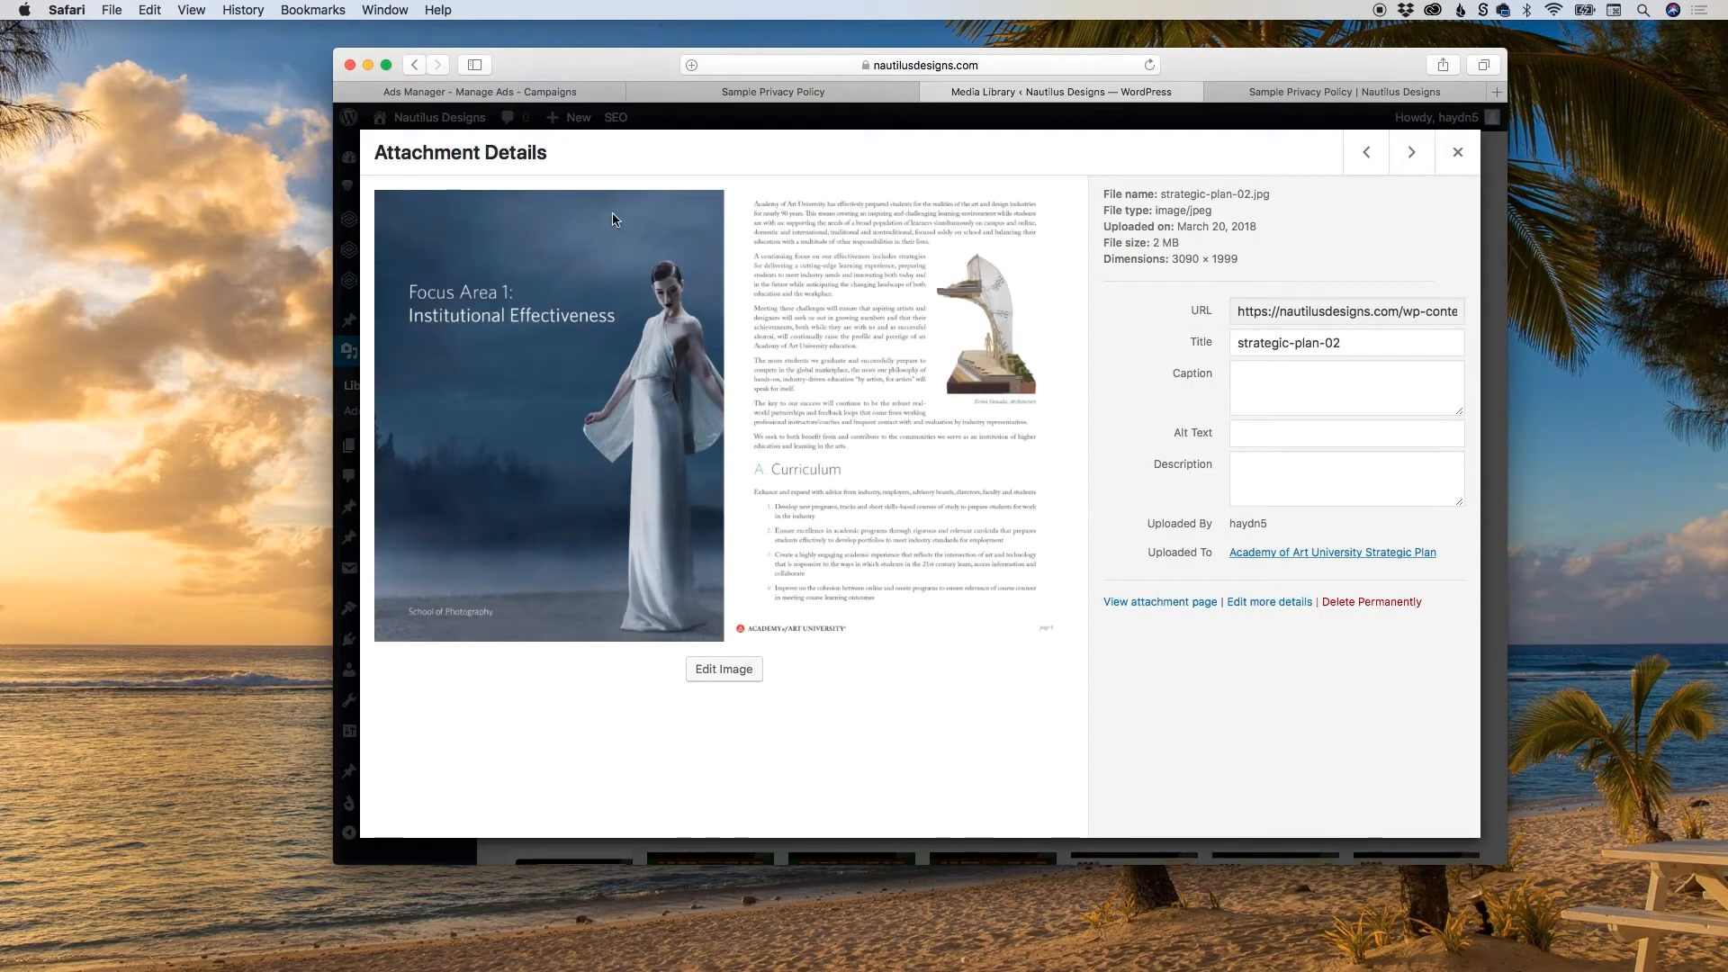
left_click(553, 125)
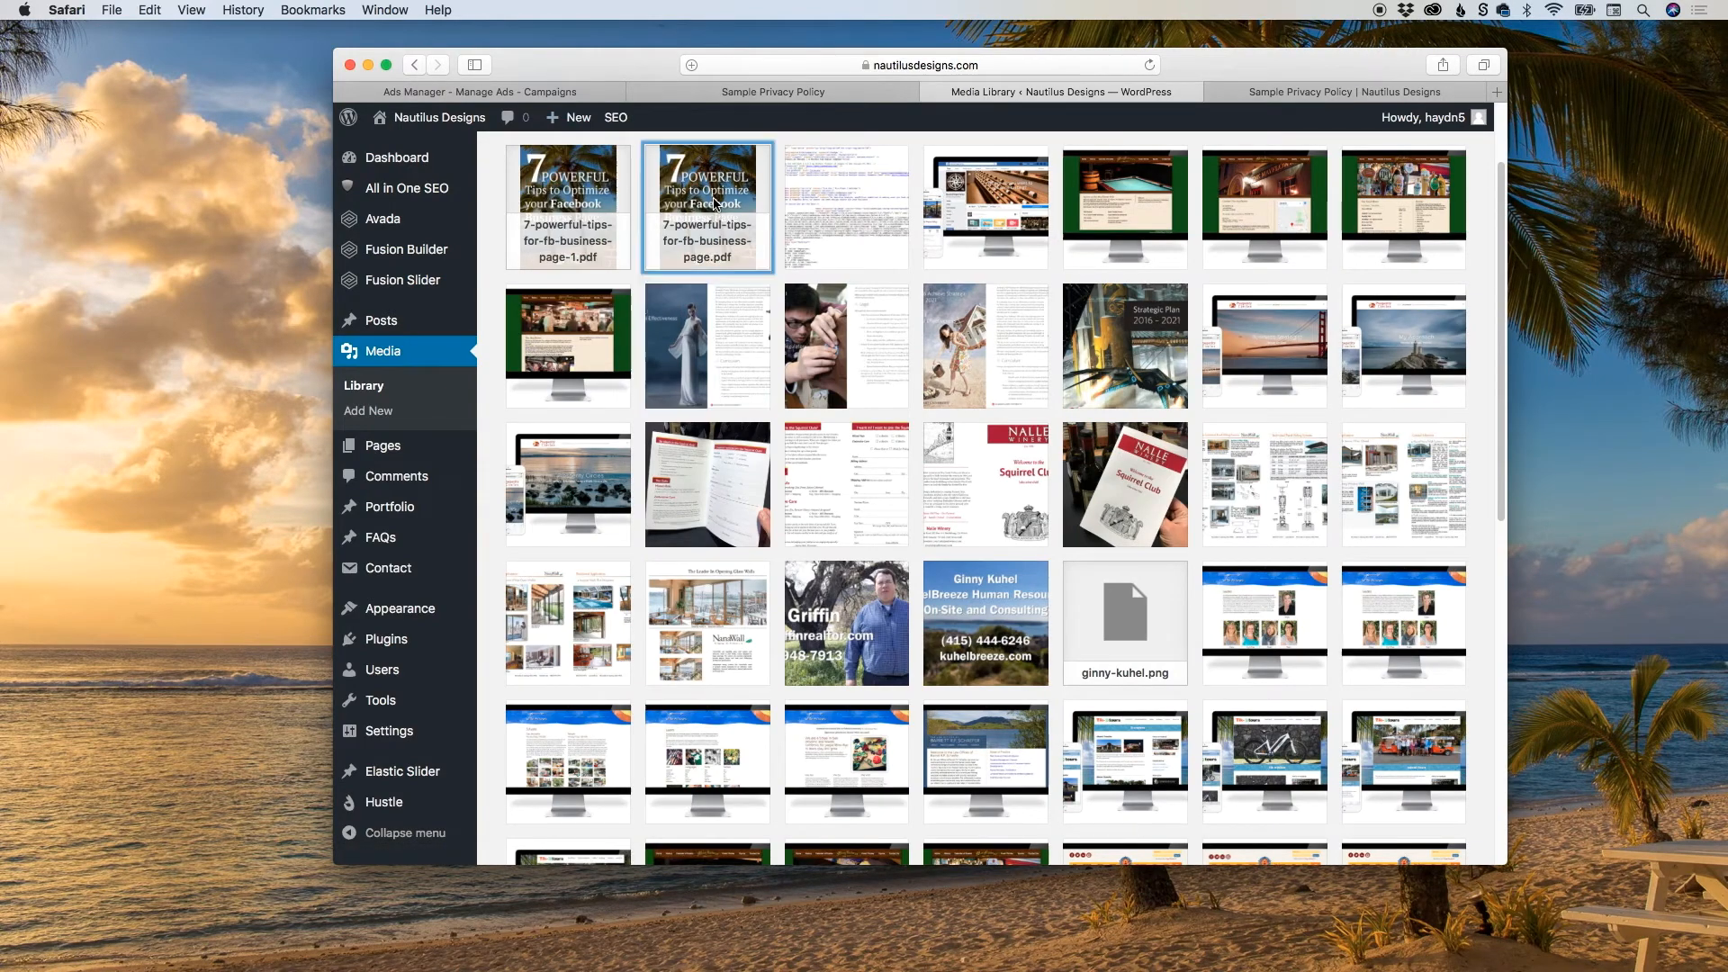
left_click(712, 205)
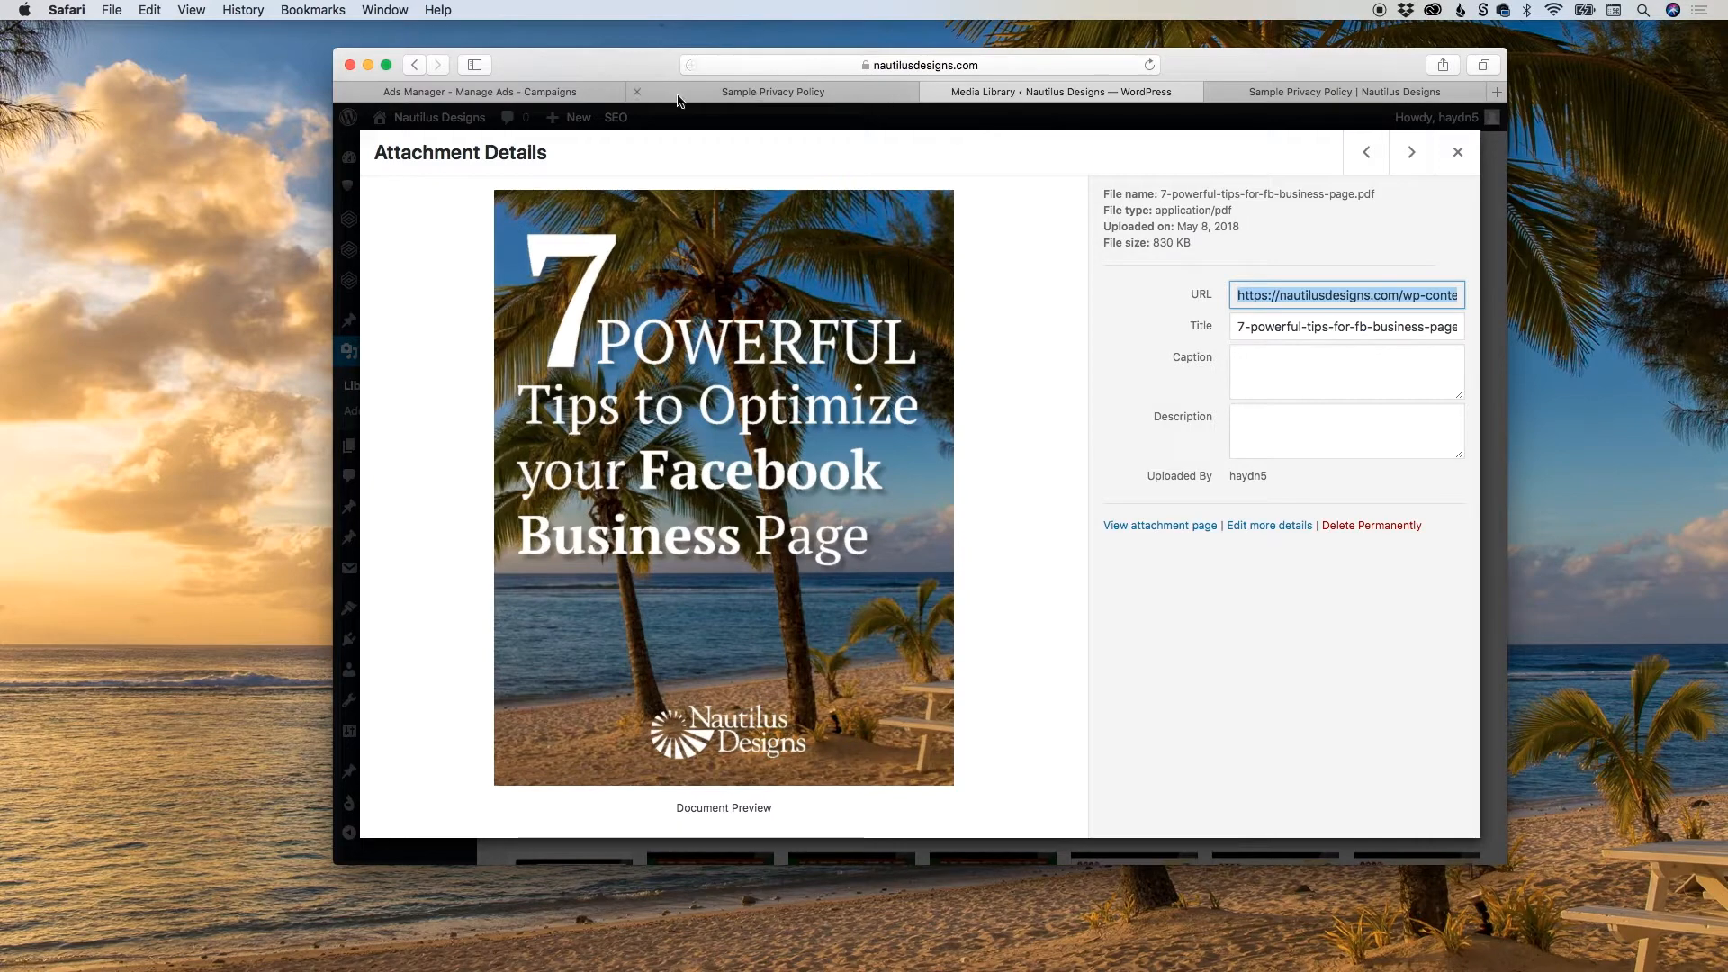
Paste the PDF's URL as the Website Link in the Ads Manager lead form and save the form as a draft.
left_click(575, 94)
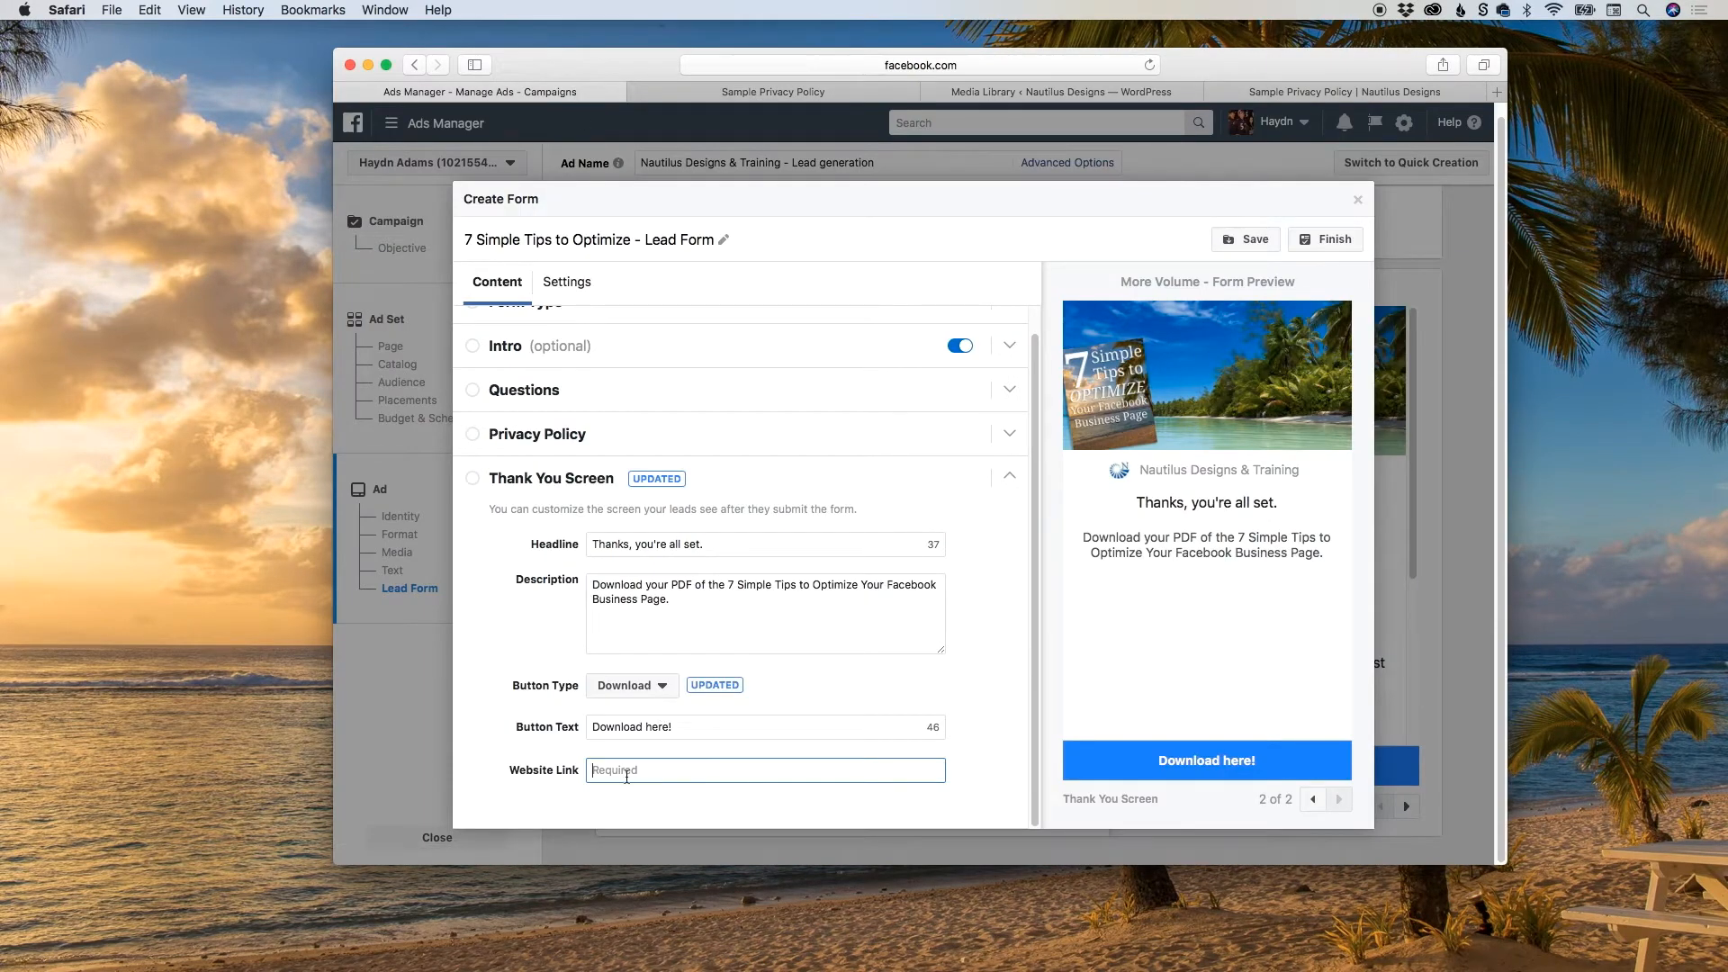
key("super+v")
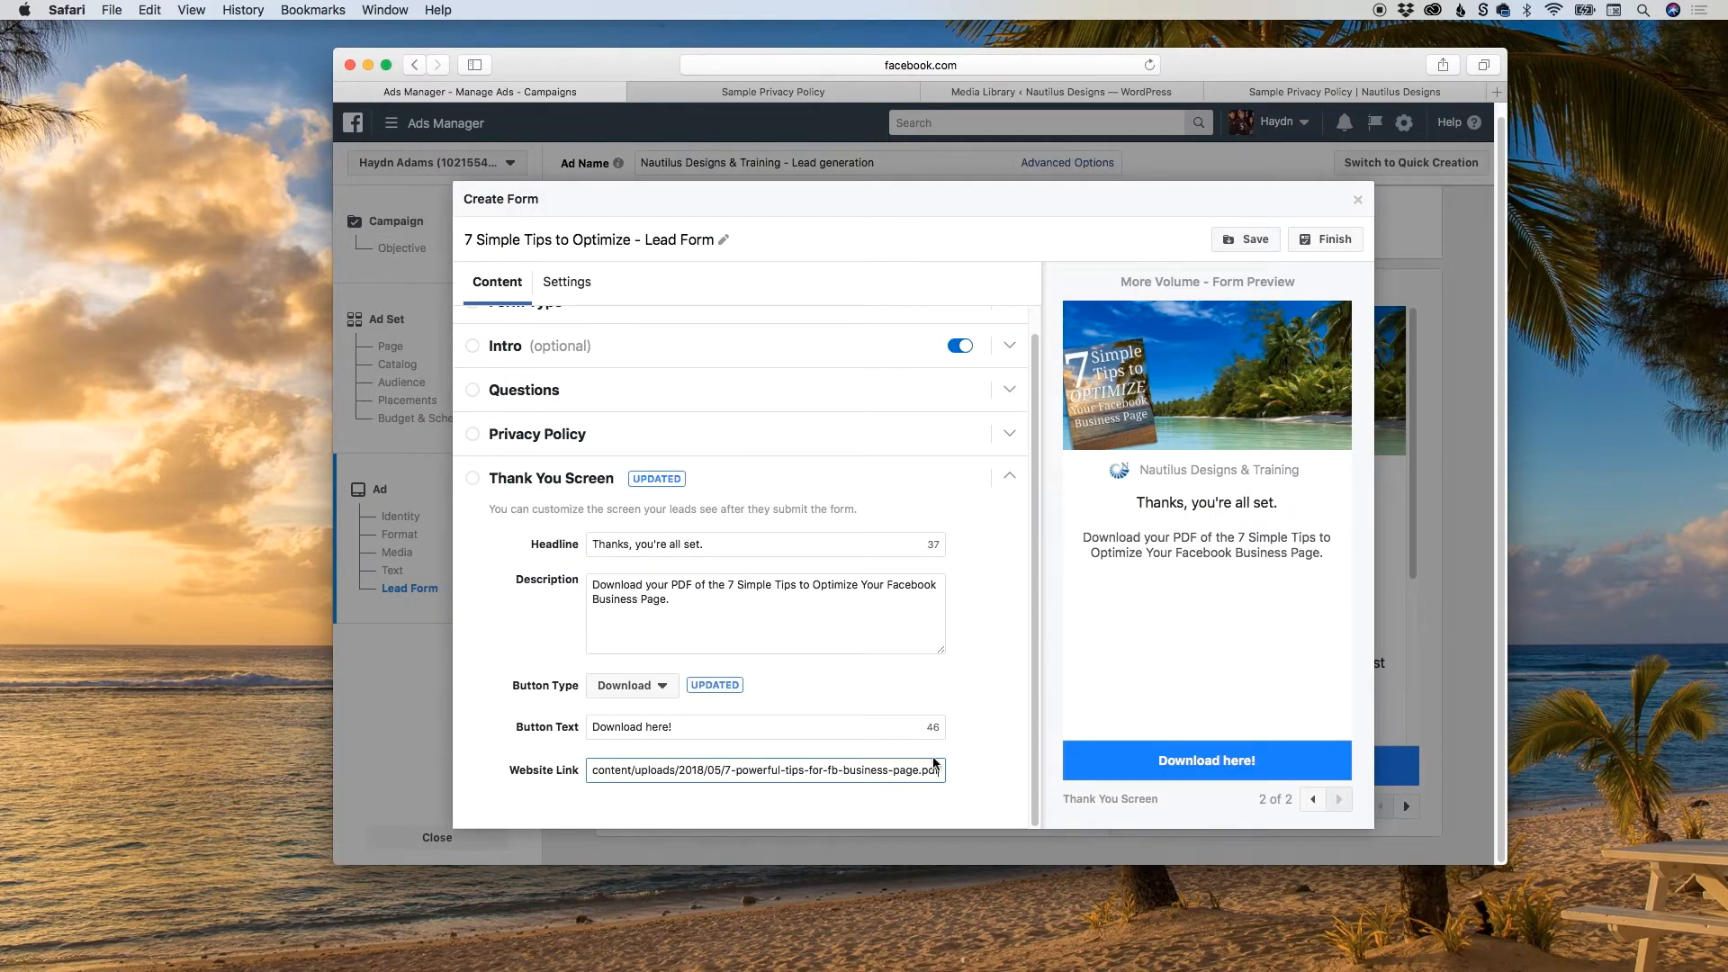
left_click(981, 763)
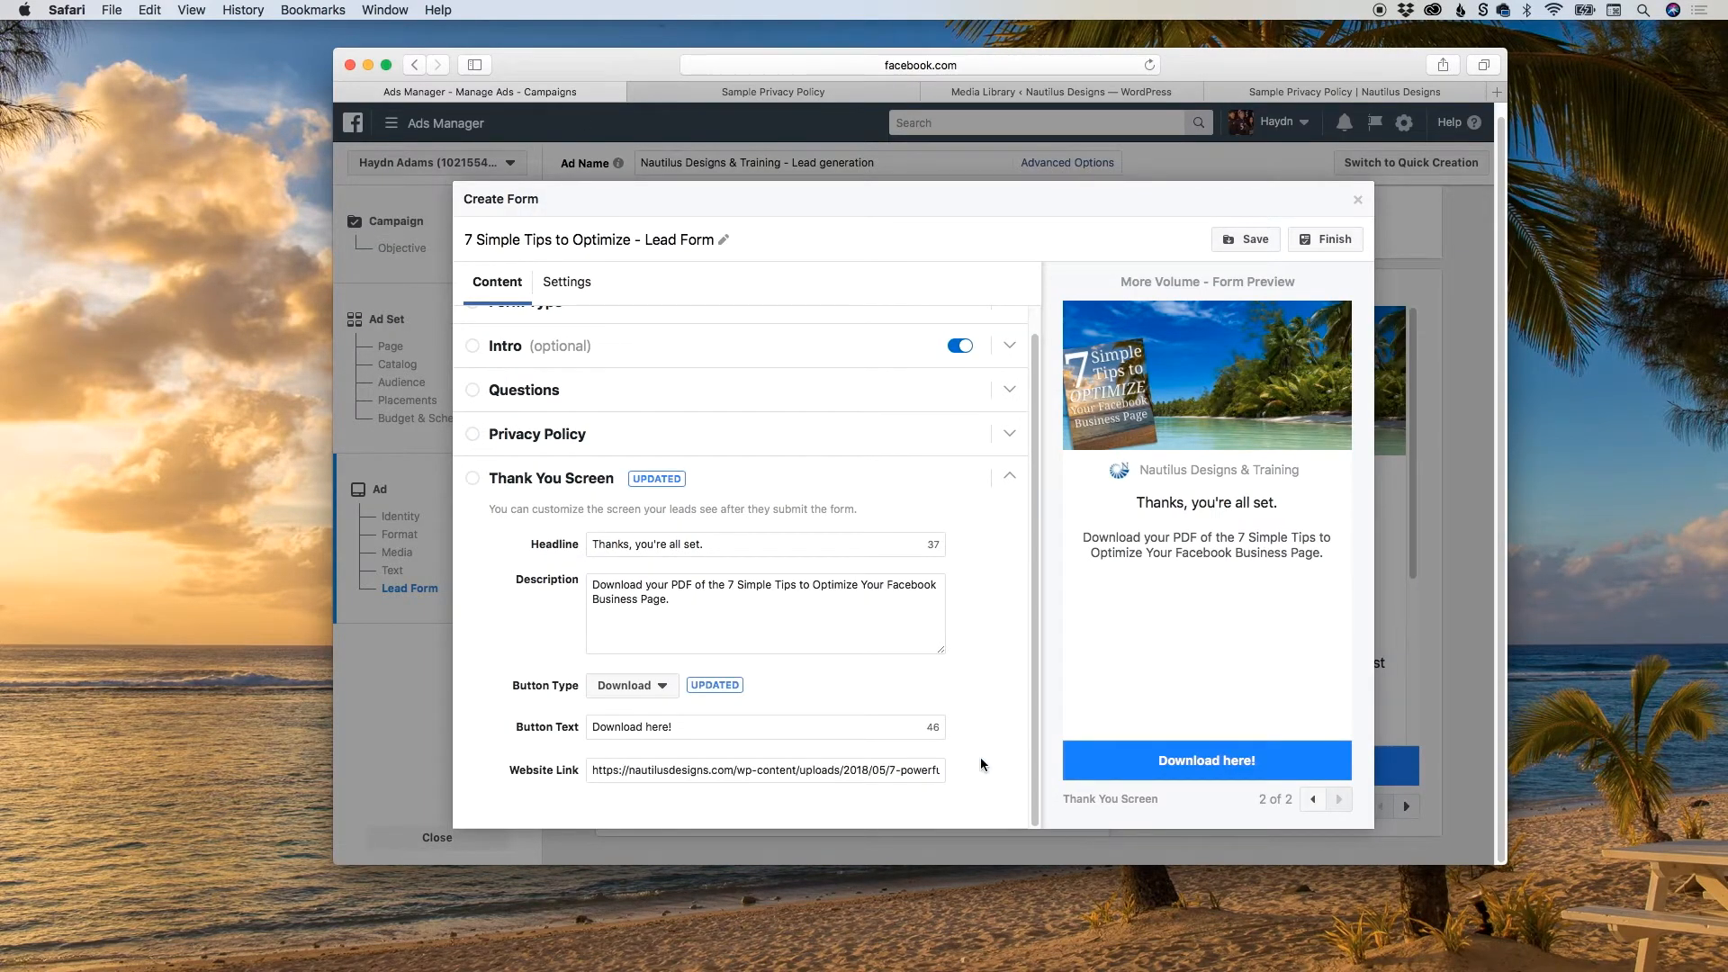
left_click(1230, 245)
scroll(800, 504, "up", 1)
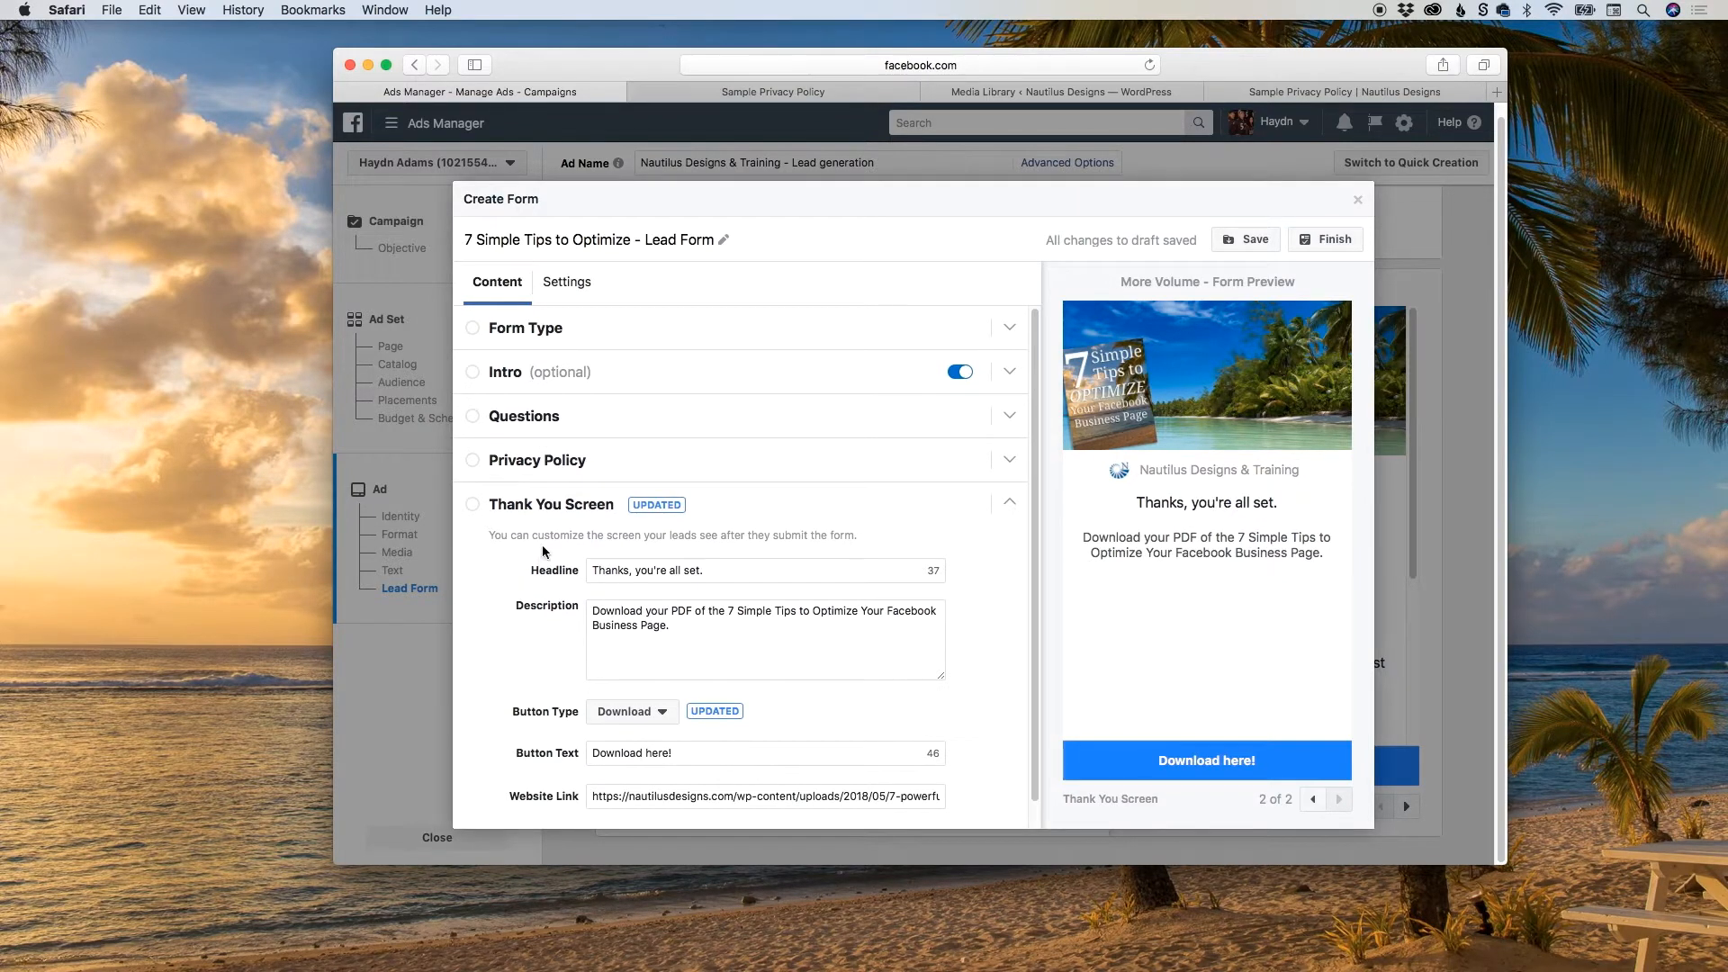
Finish the 7 Simple Tips to Optimize lead form for use in the ad and confirm the ad.
scroll(540, 552, "down", 1)
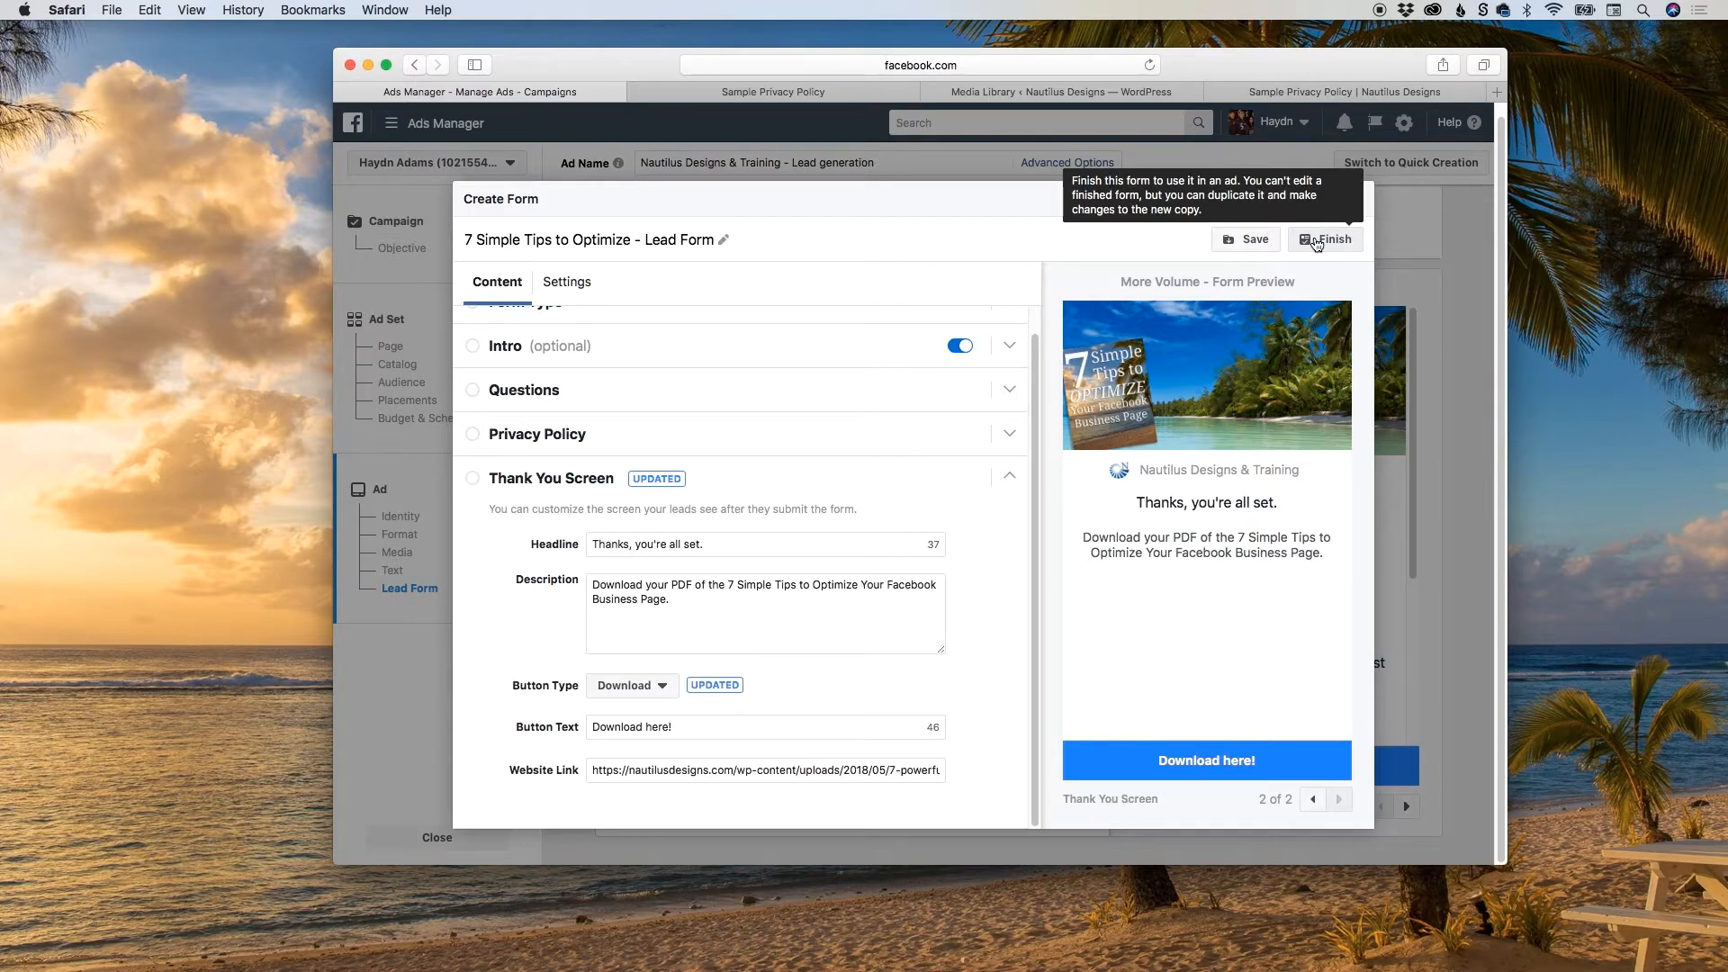
left_click(1315, 240)
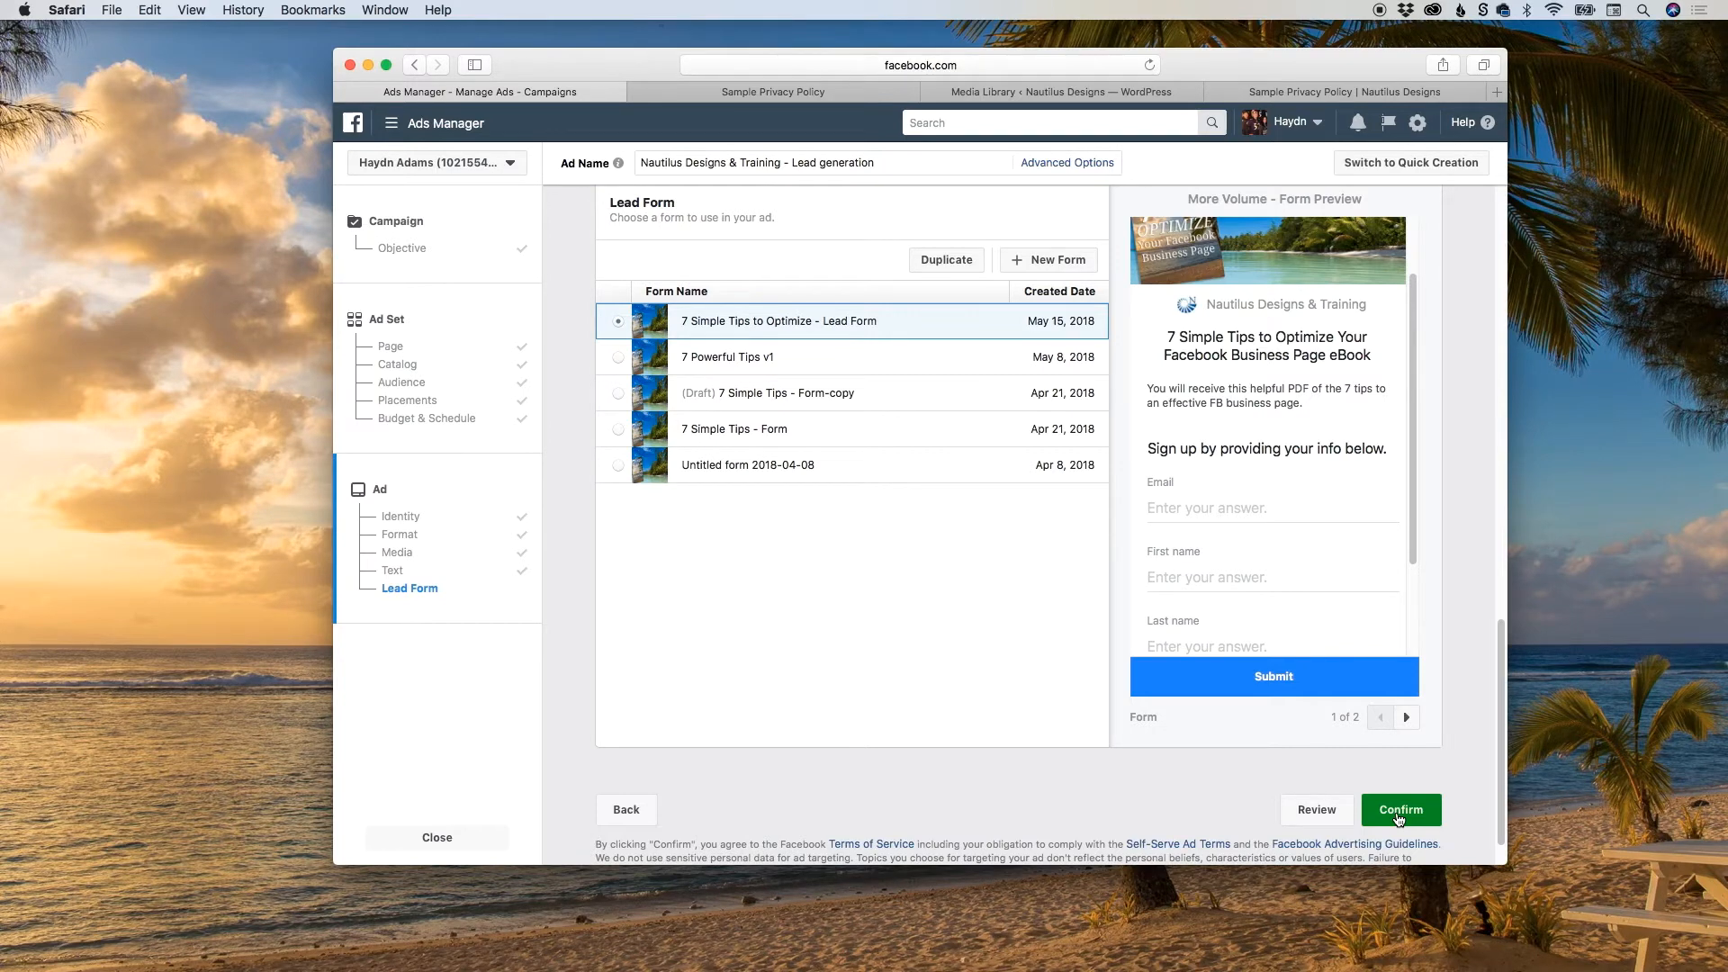
left_click(1398, 814)
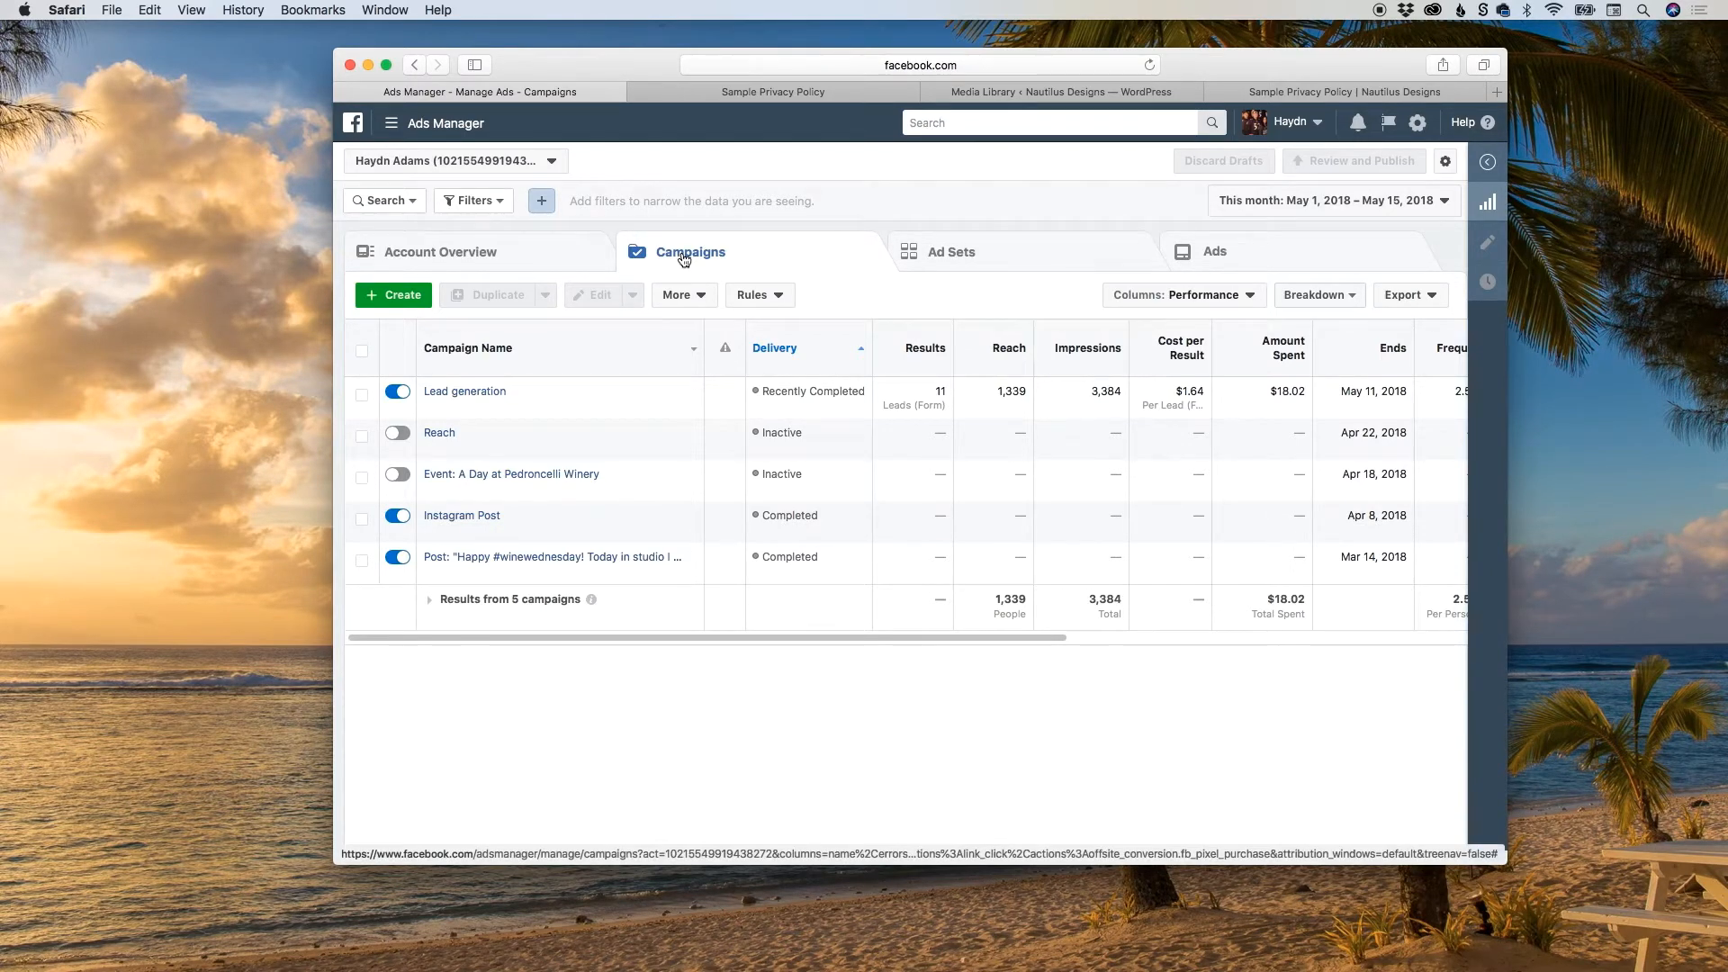
left_click(848, 69)
left_click(910, 68)
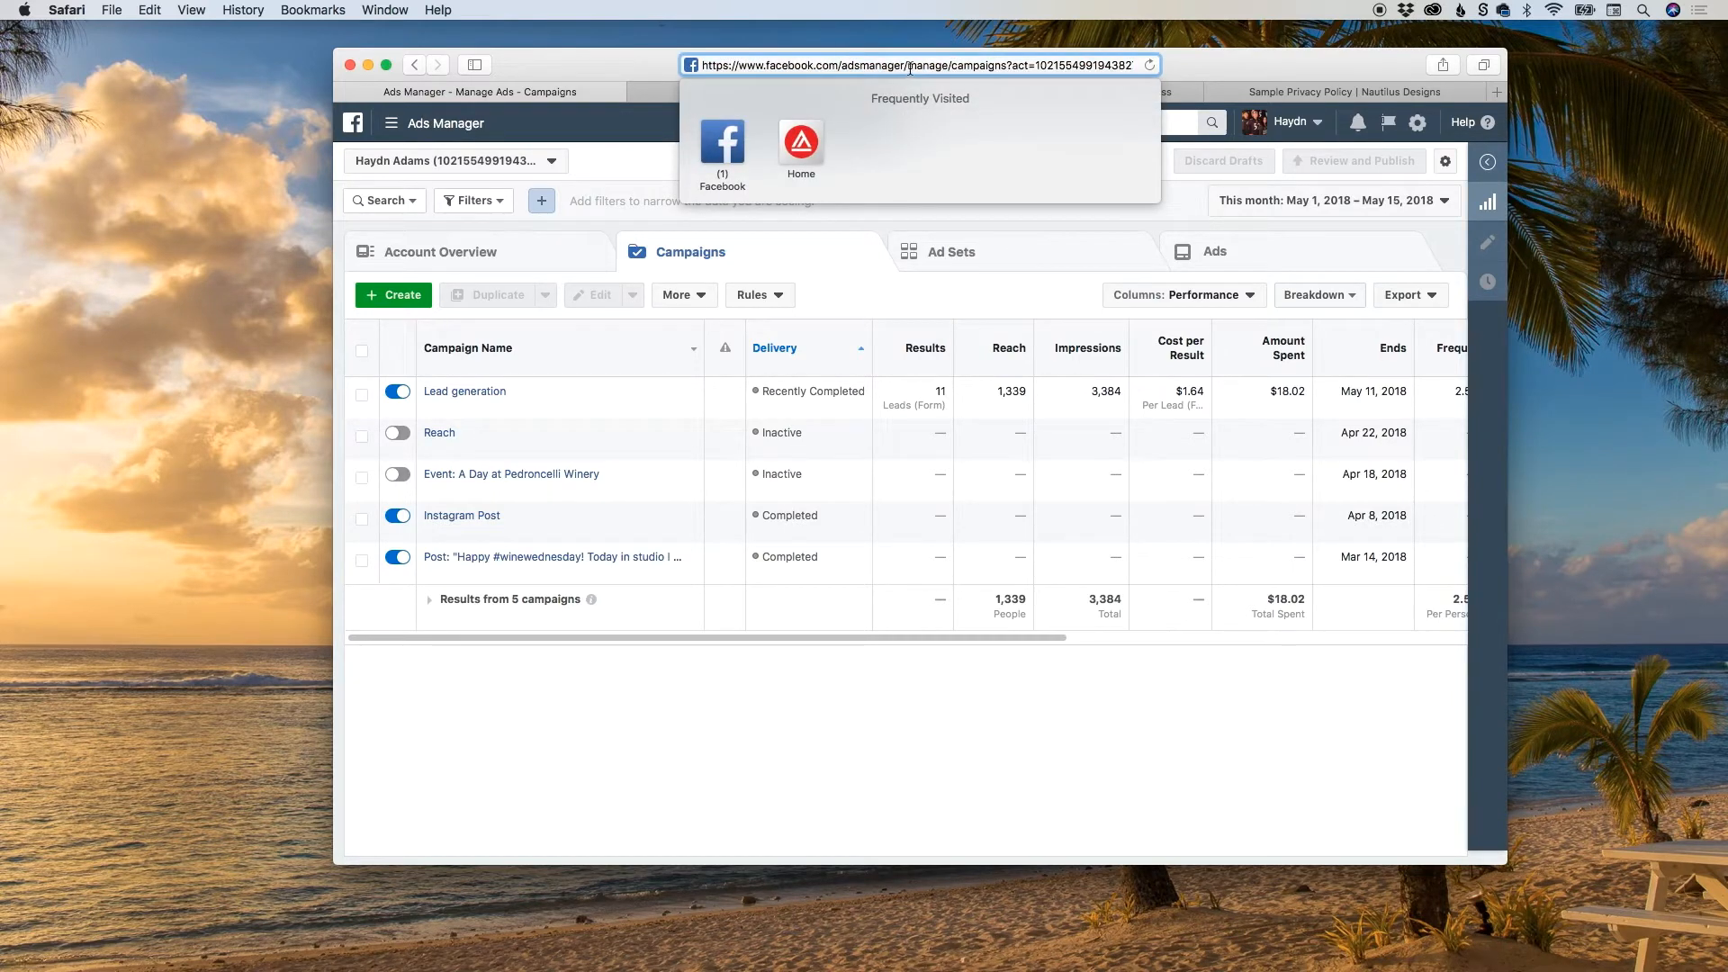
left_click_drag(910, 67, 961, 173)
key("BackSpace")
key("Return")
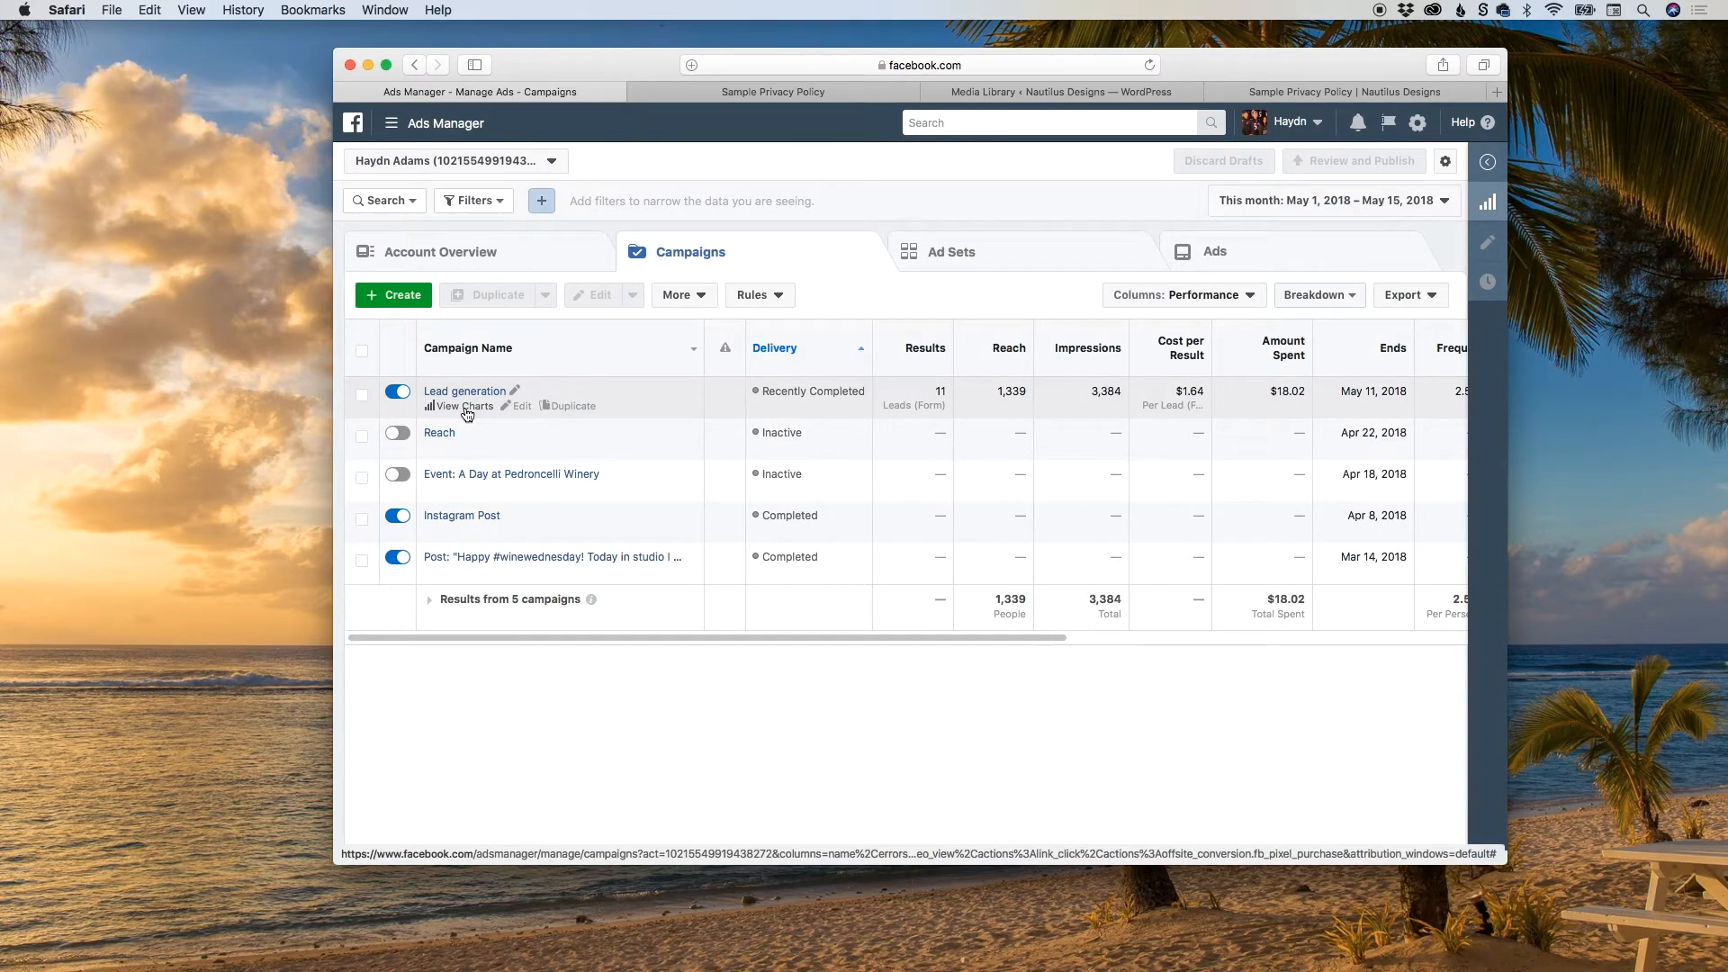
View the Lead generation campaign's charts and examine its demographics for the age groups from 25 upward.
left_click(465, 409)
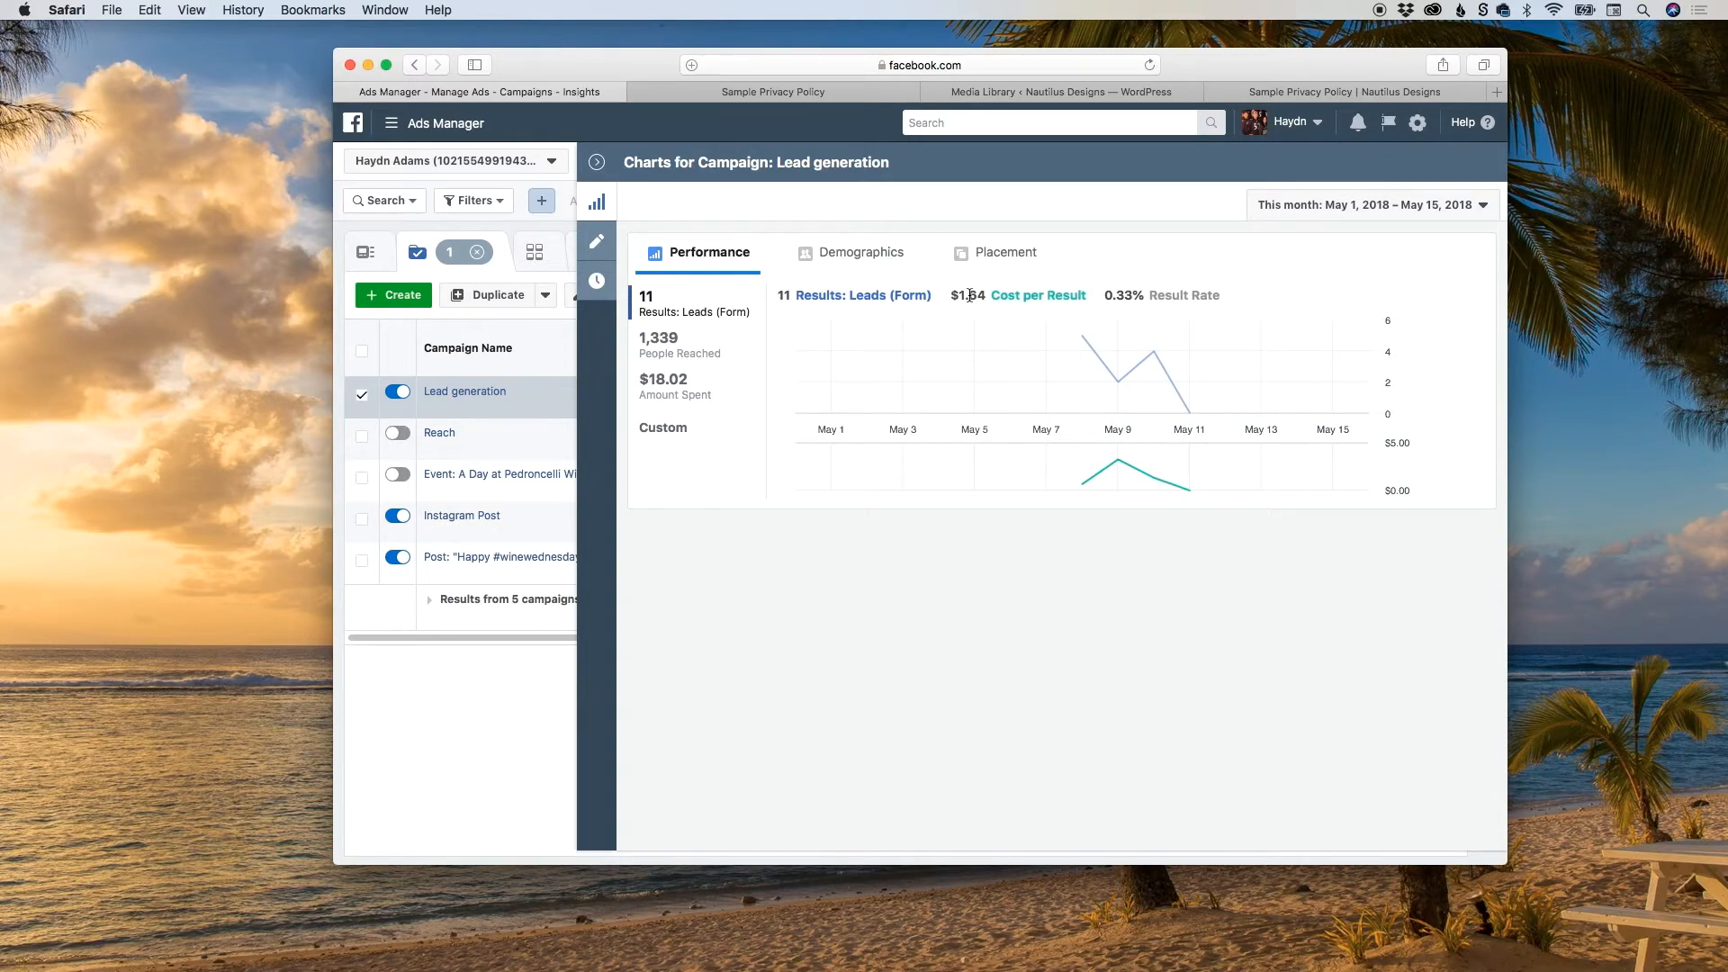
left_click(849, 259)
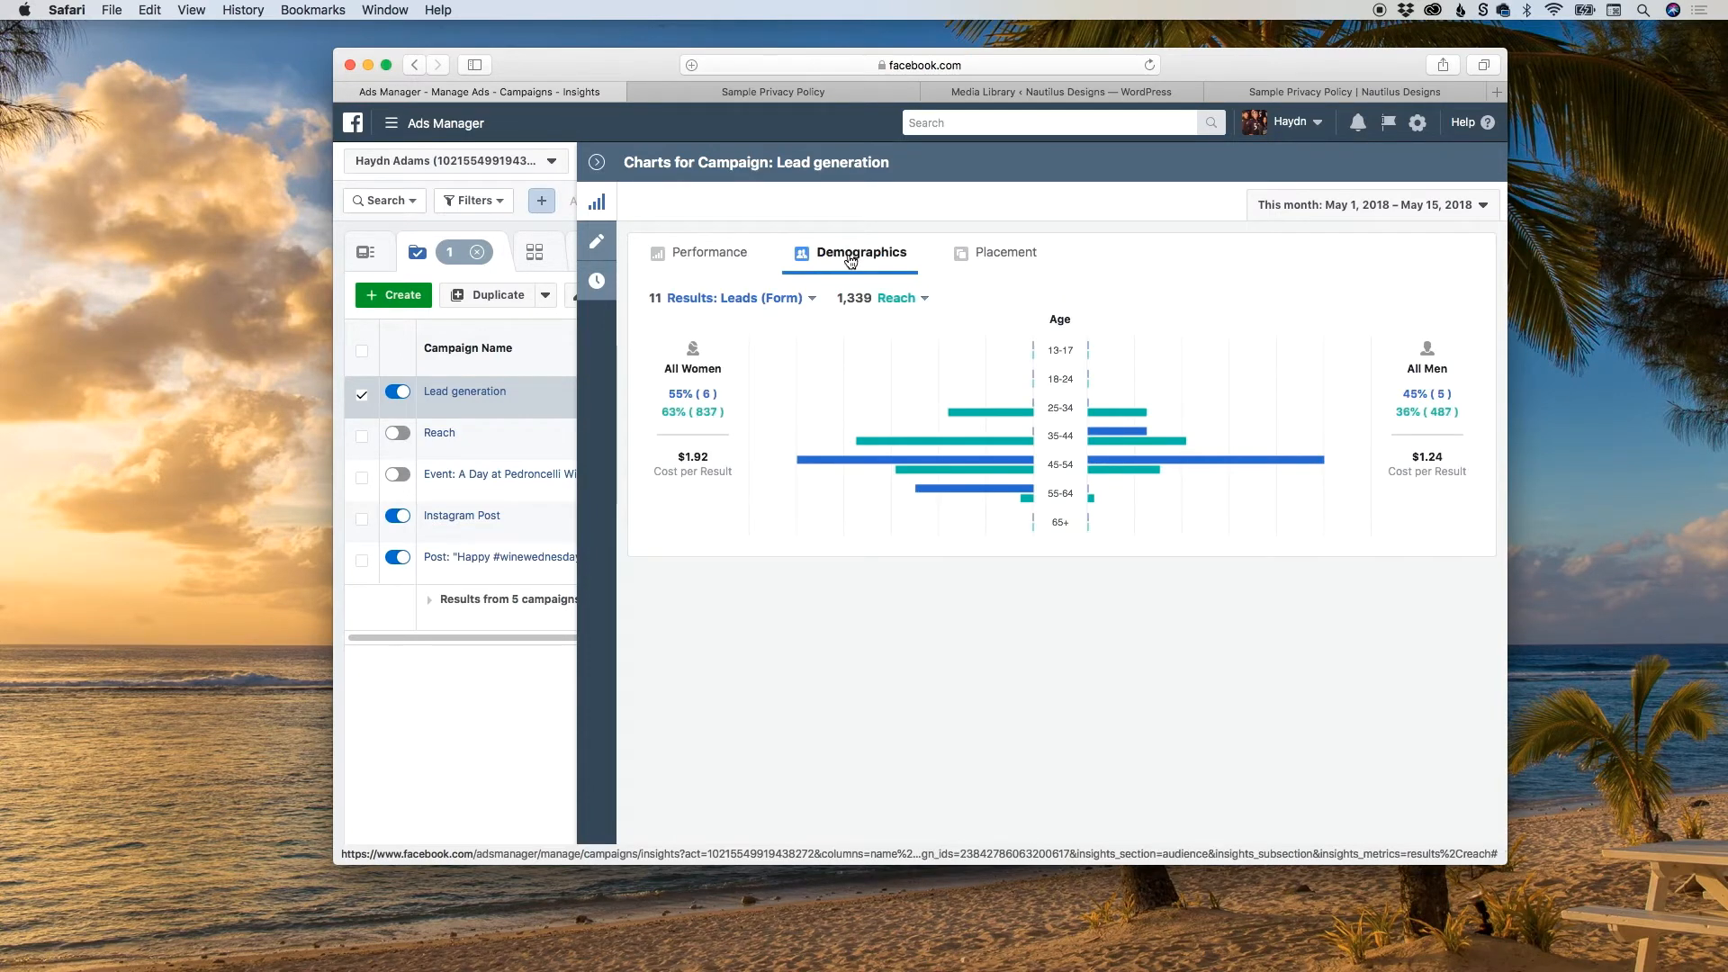
mouse_move(1069, 409)
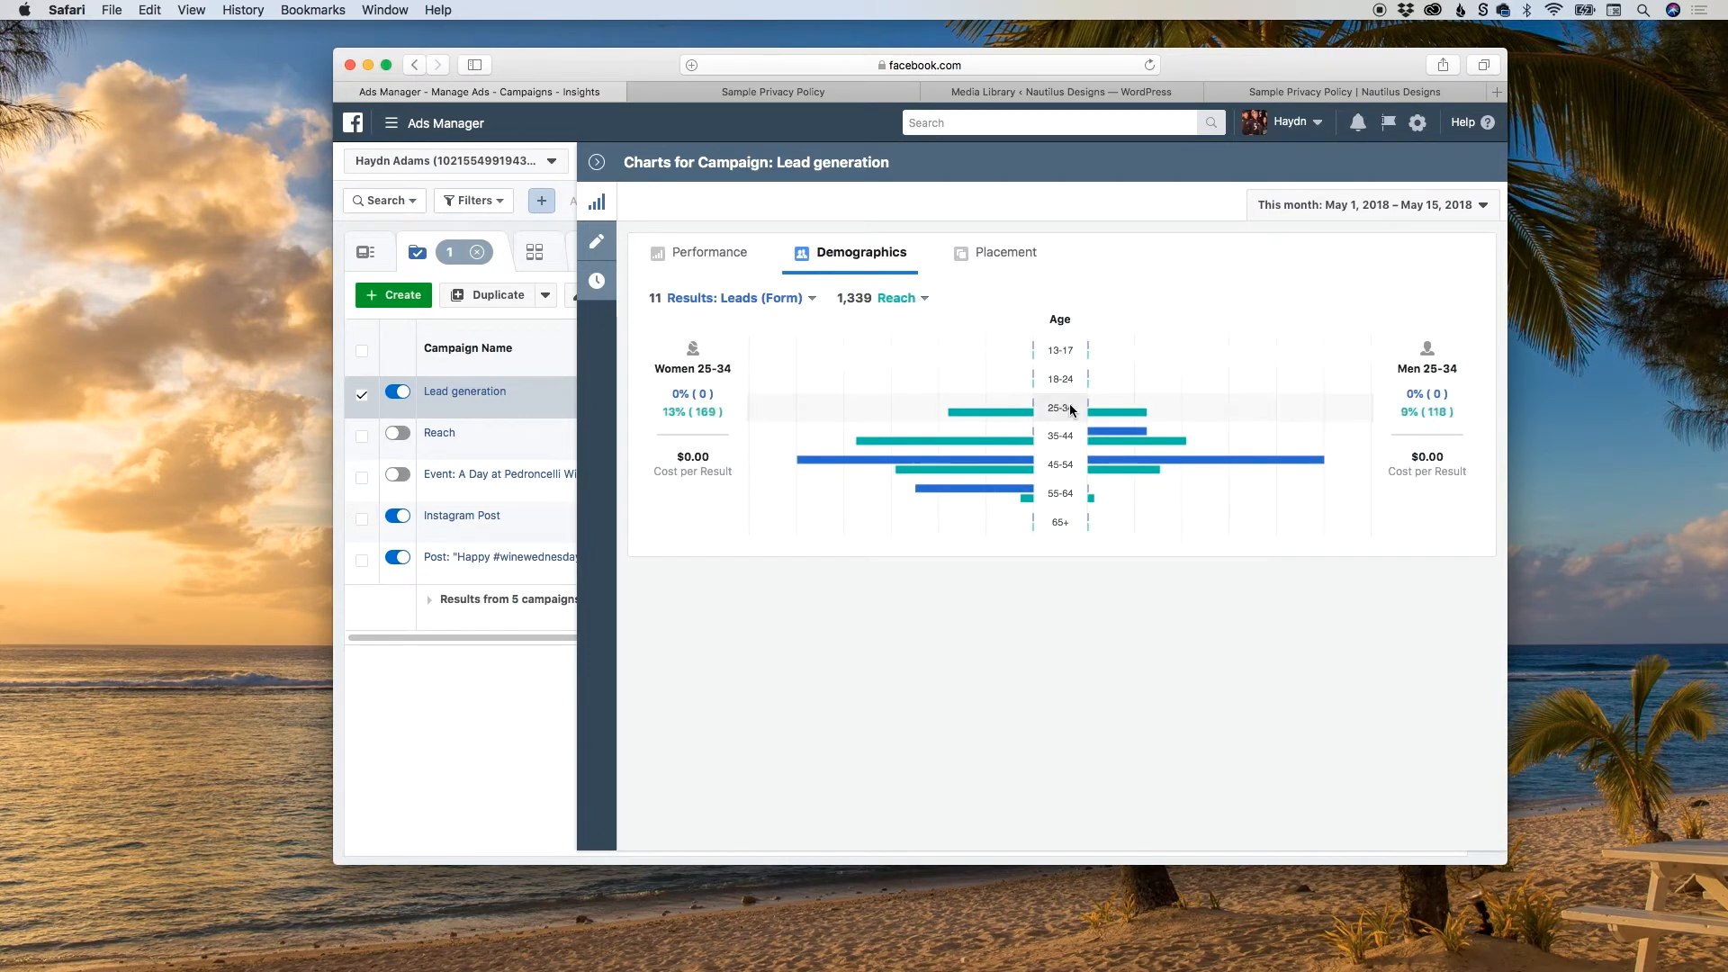
mouse_move(1079, 496)
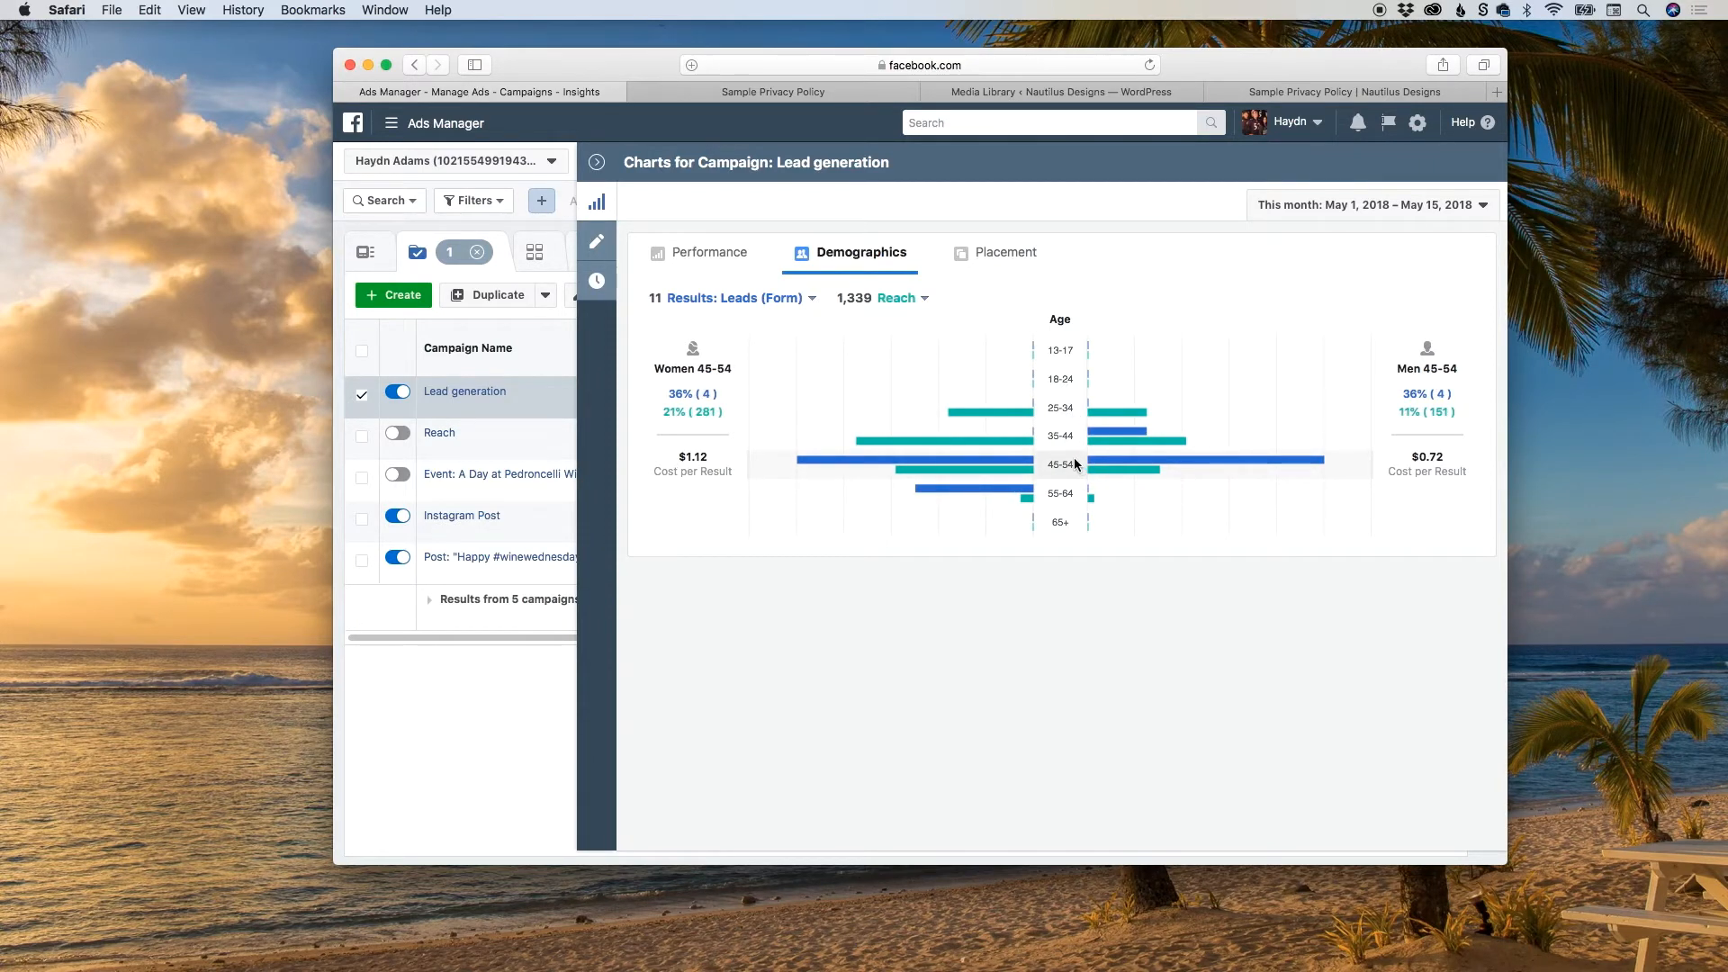
mouse_move(1054, 440)
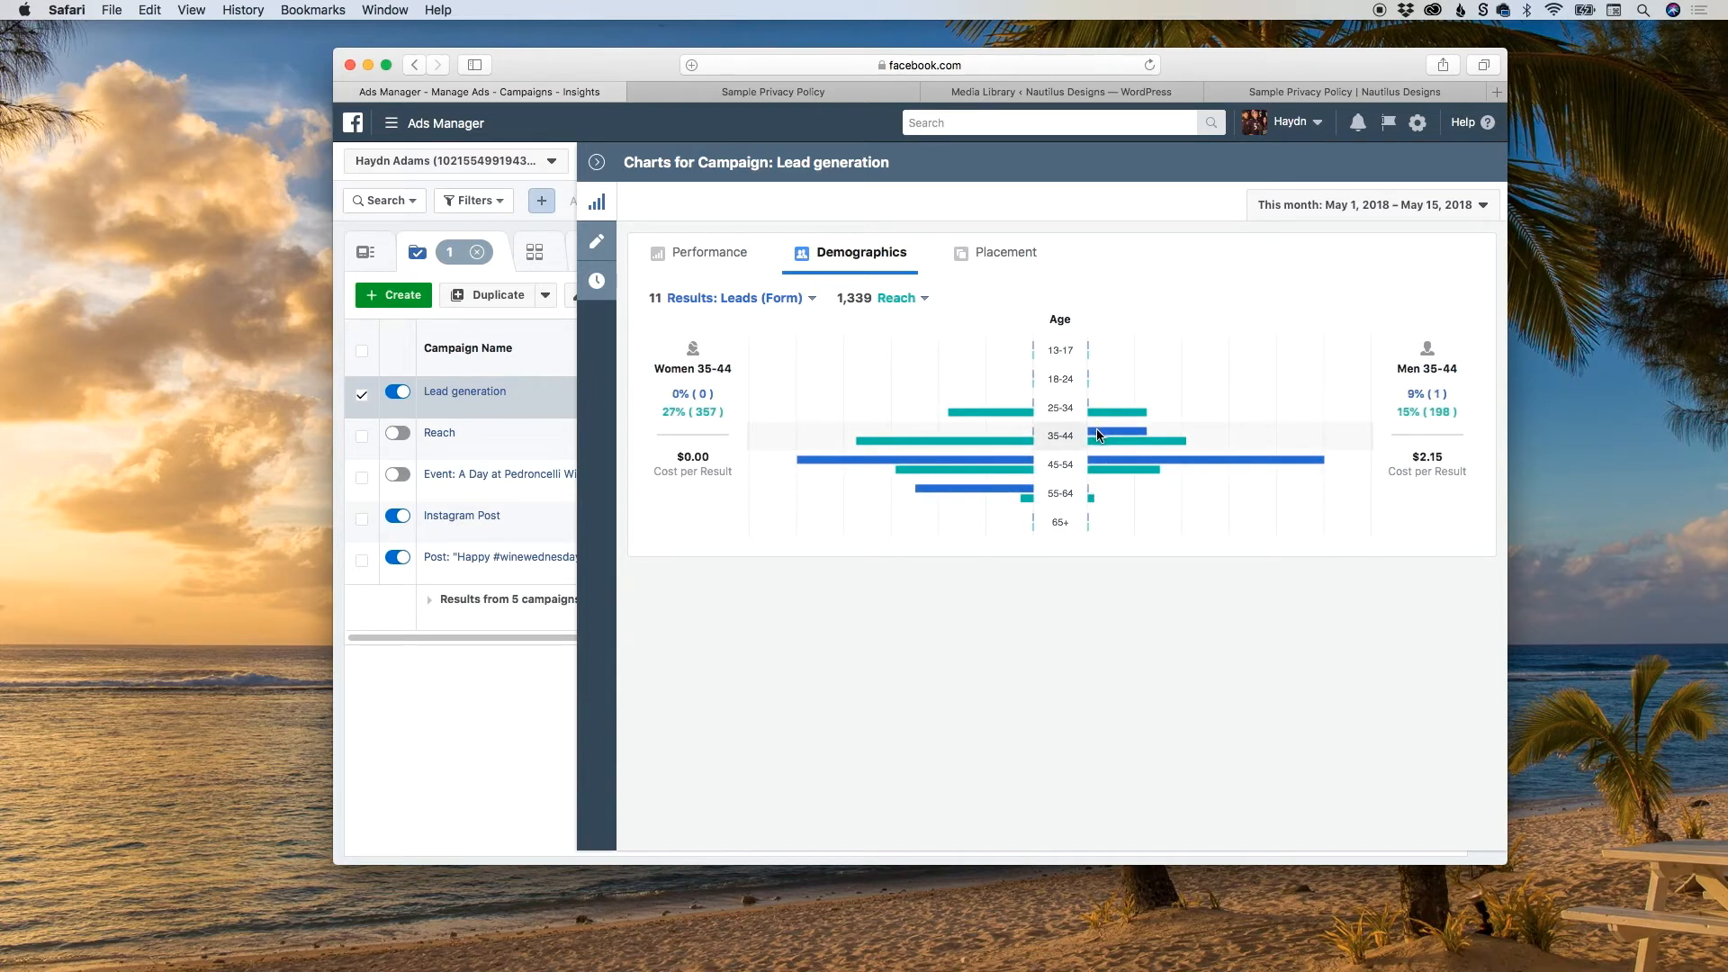
Compare the demographic results against Impressions, and set the comparison metric back to Reach.
left_click(886, 300)
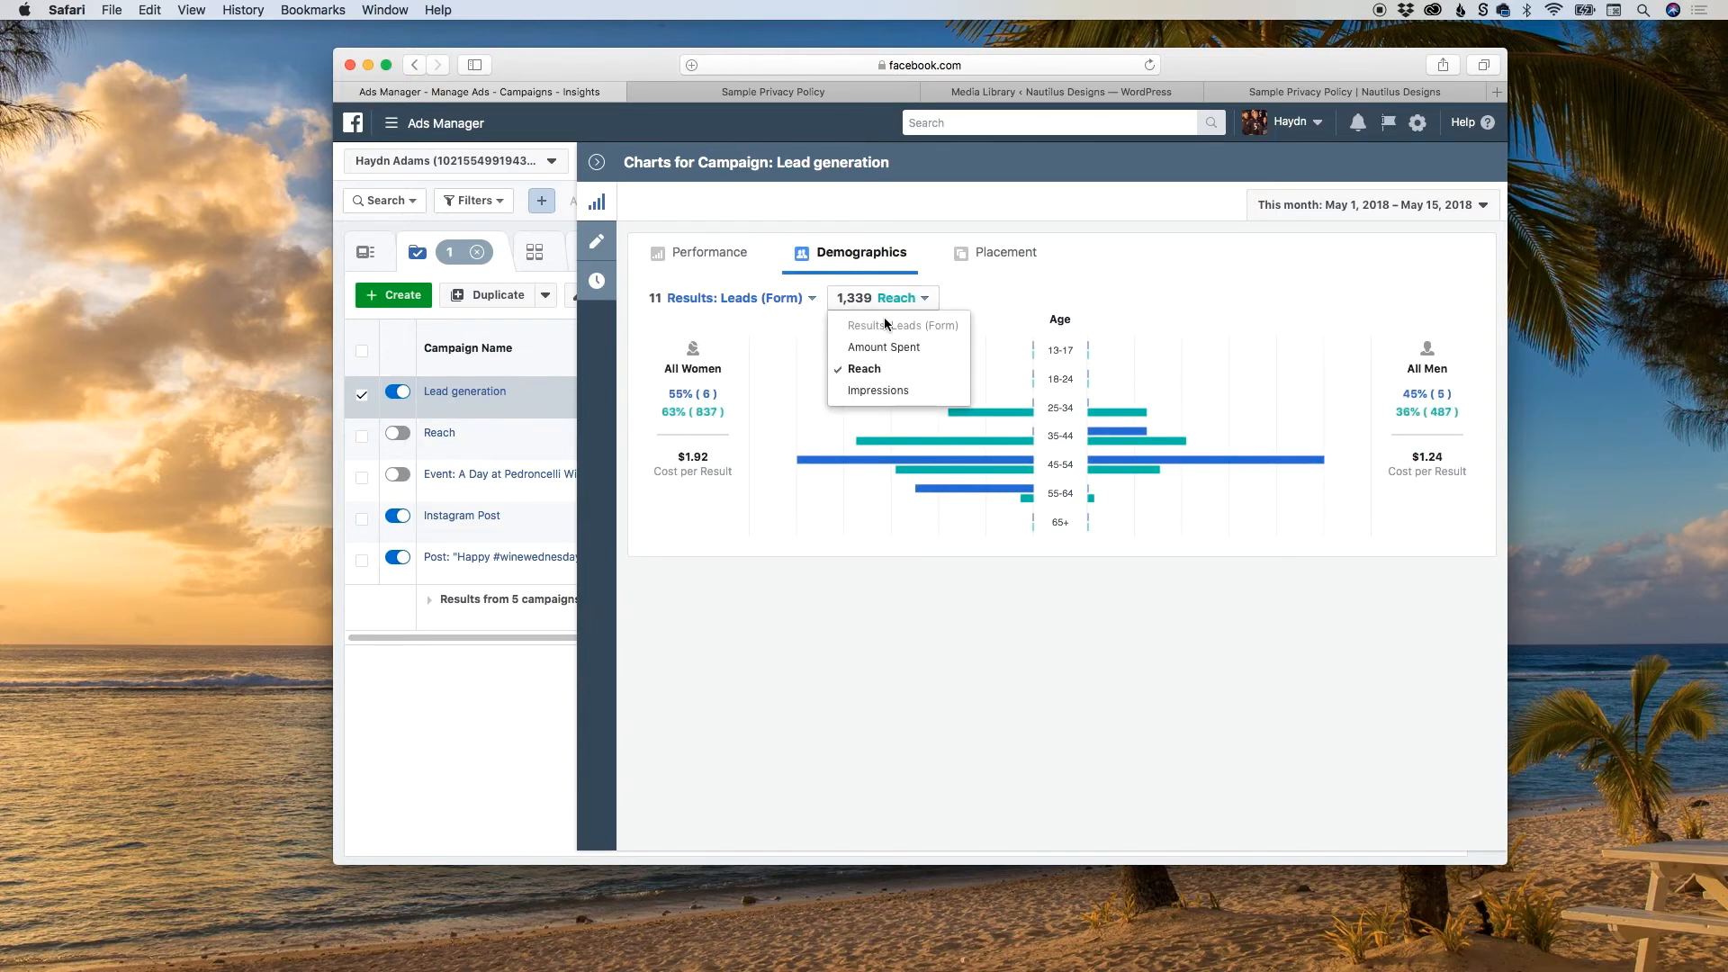
left_click(878, 391)
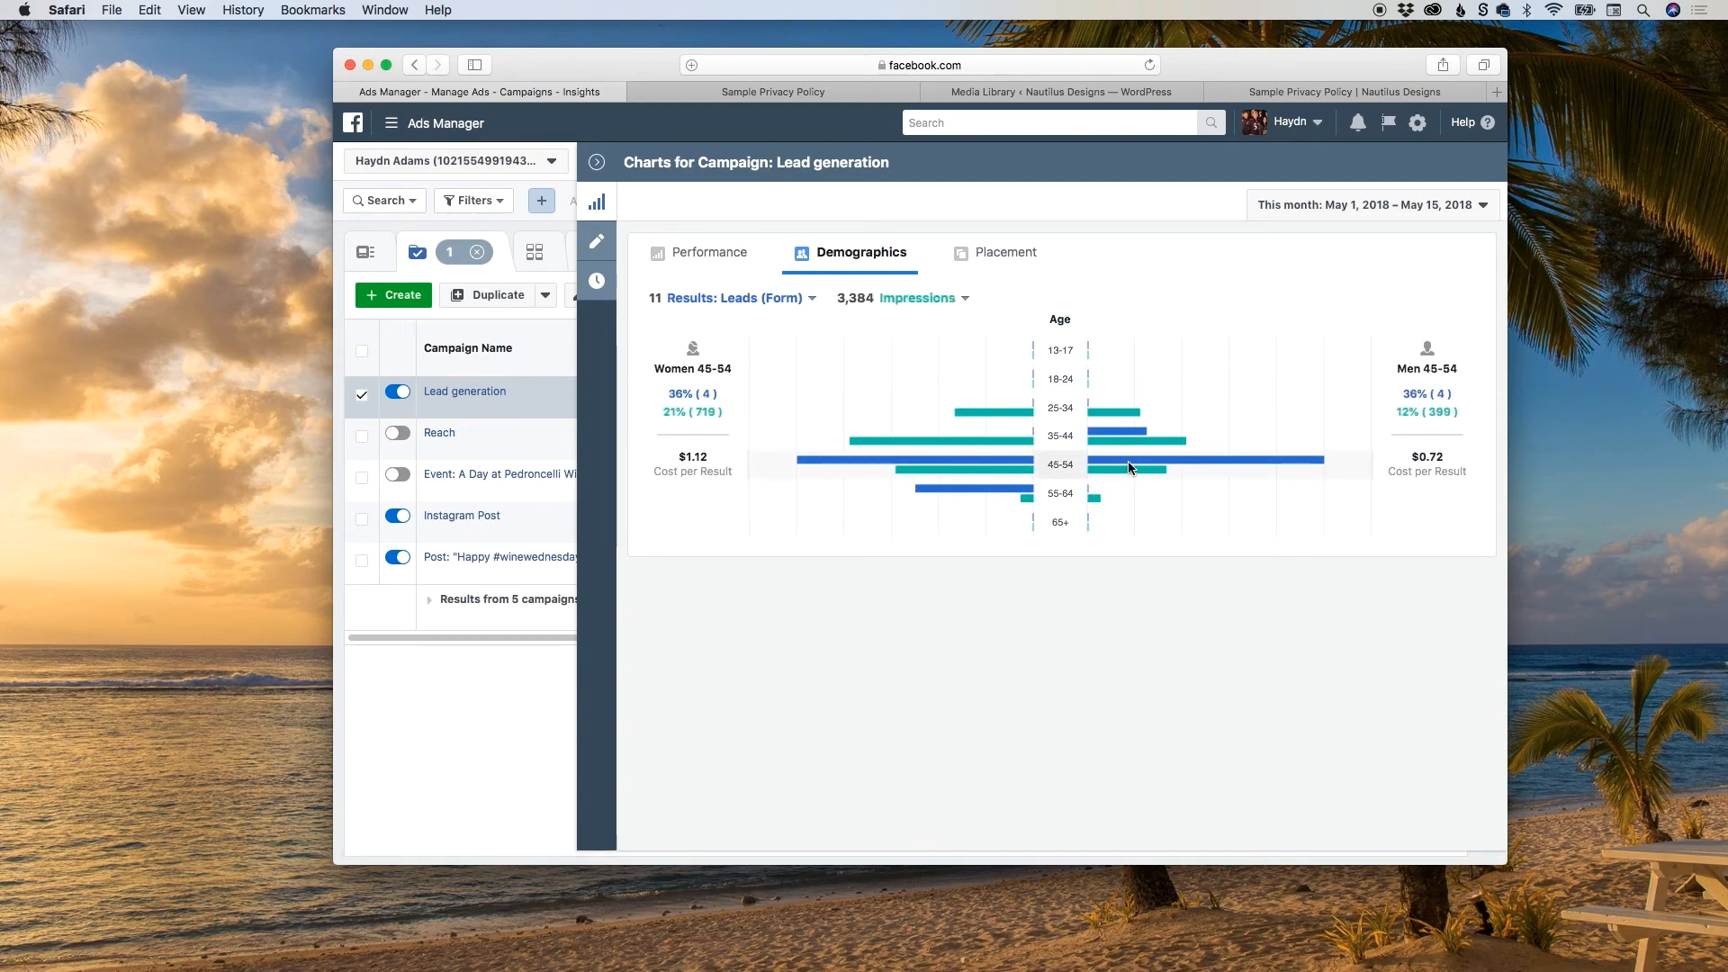
left_click(914, 299)
left_click(882, 367)
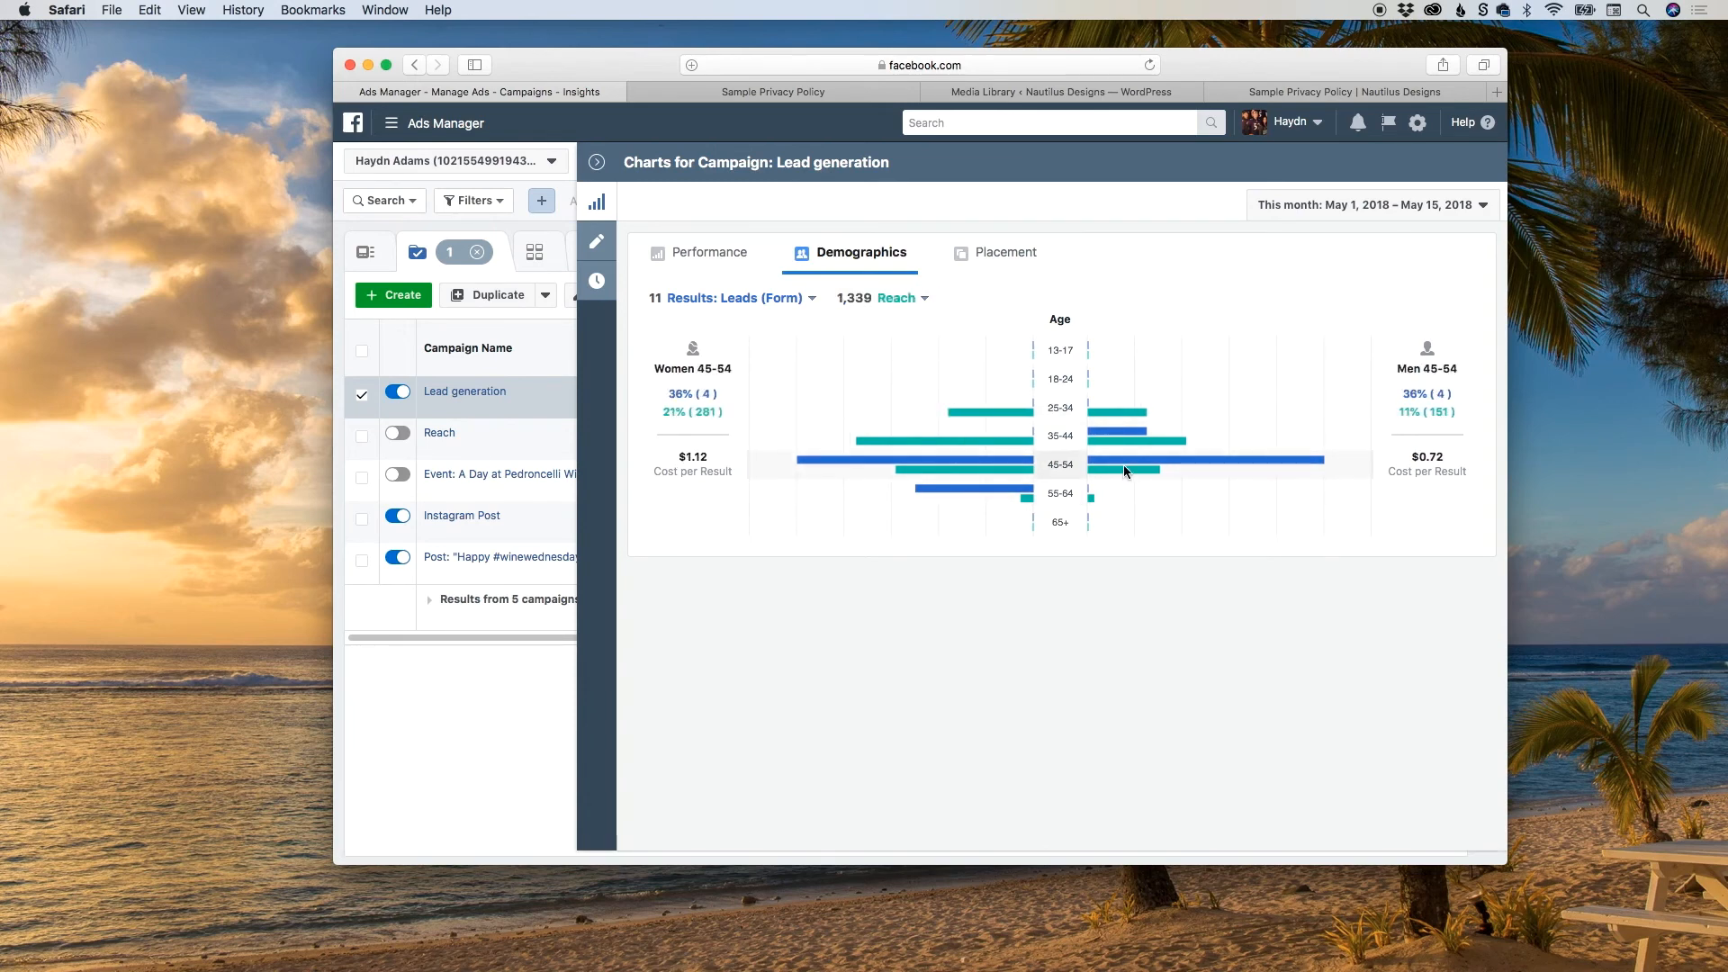
Examine the Lead generation campaign's placement results for Facebook and Instagram.
left_click(985, 258)
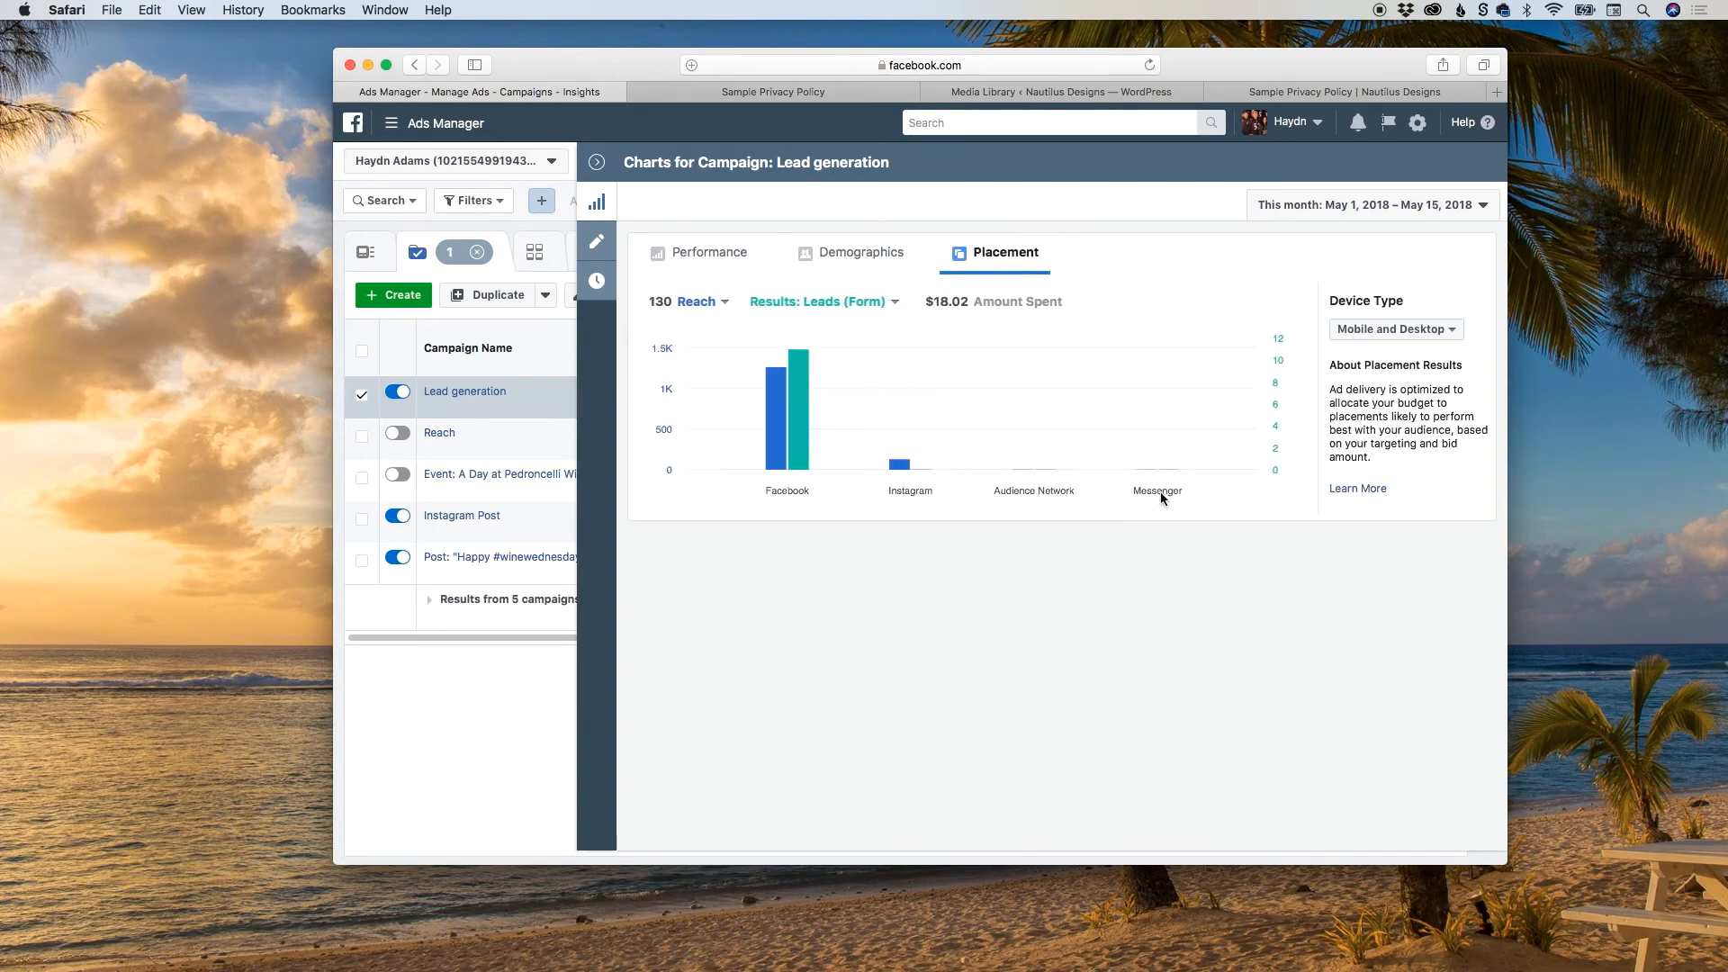
mouse_move(782, 479)
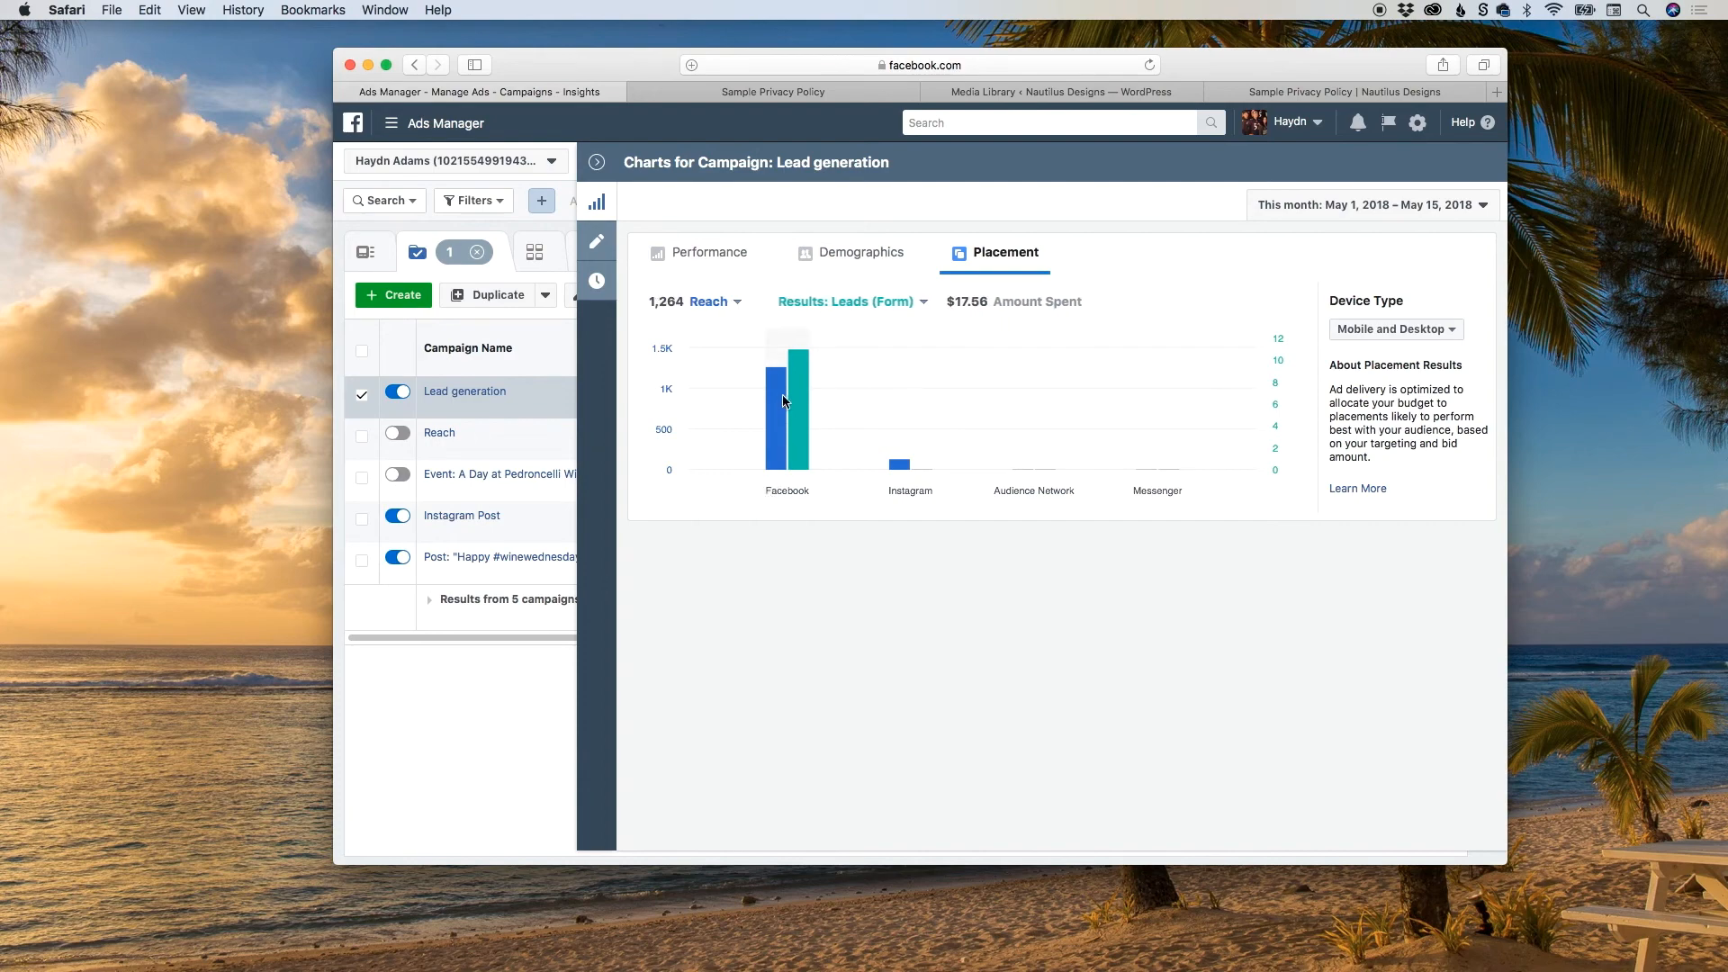
mouse_move(895, 467)
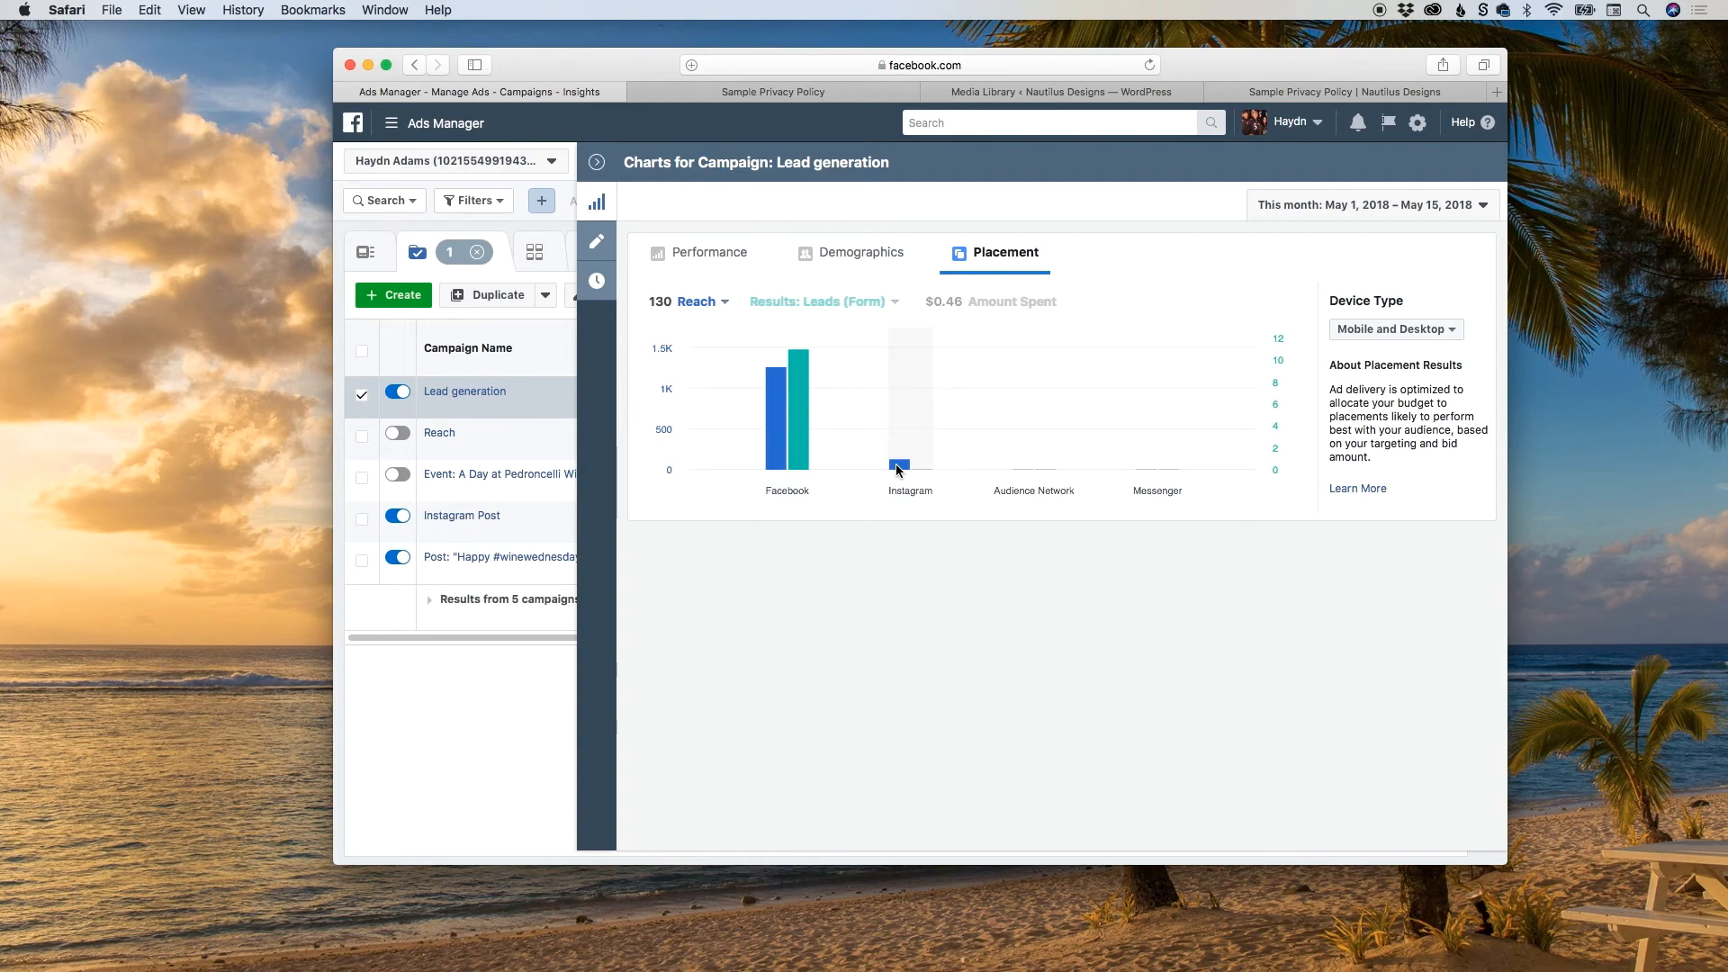
Return to the demographics chart and compare the 35-44 and 45-54 age groups.
left_click(861, 255)
mouse_move(1098, 435)
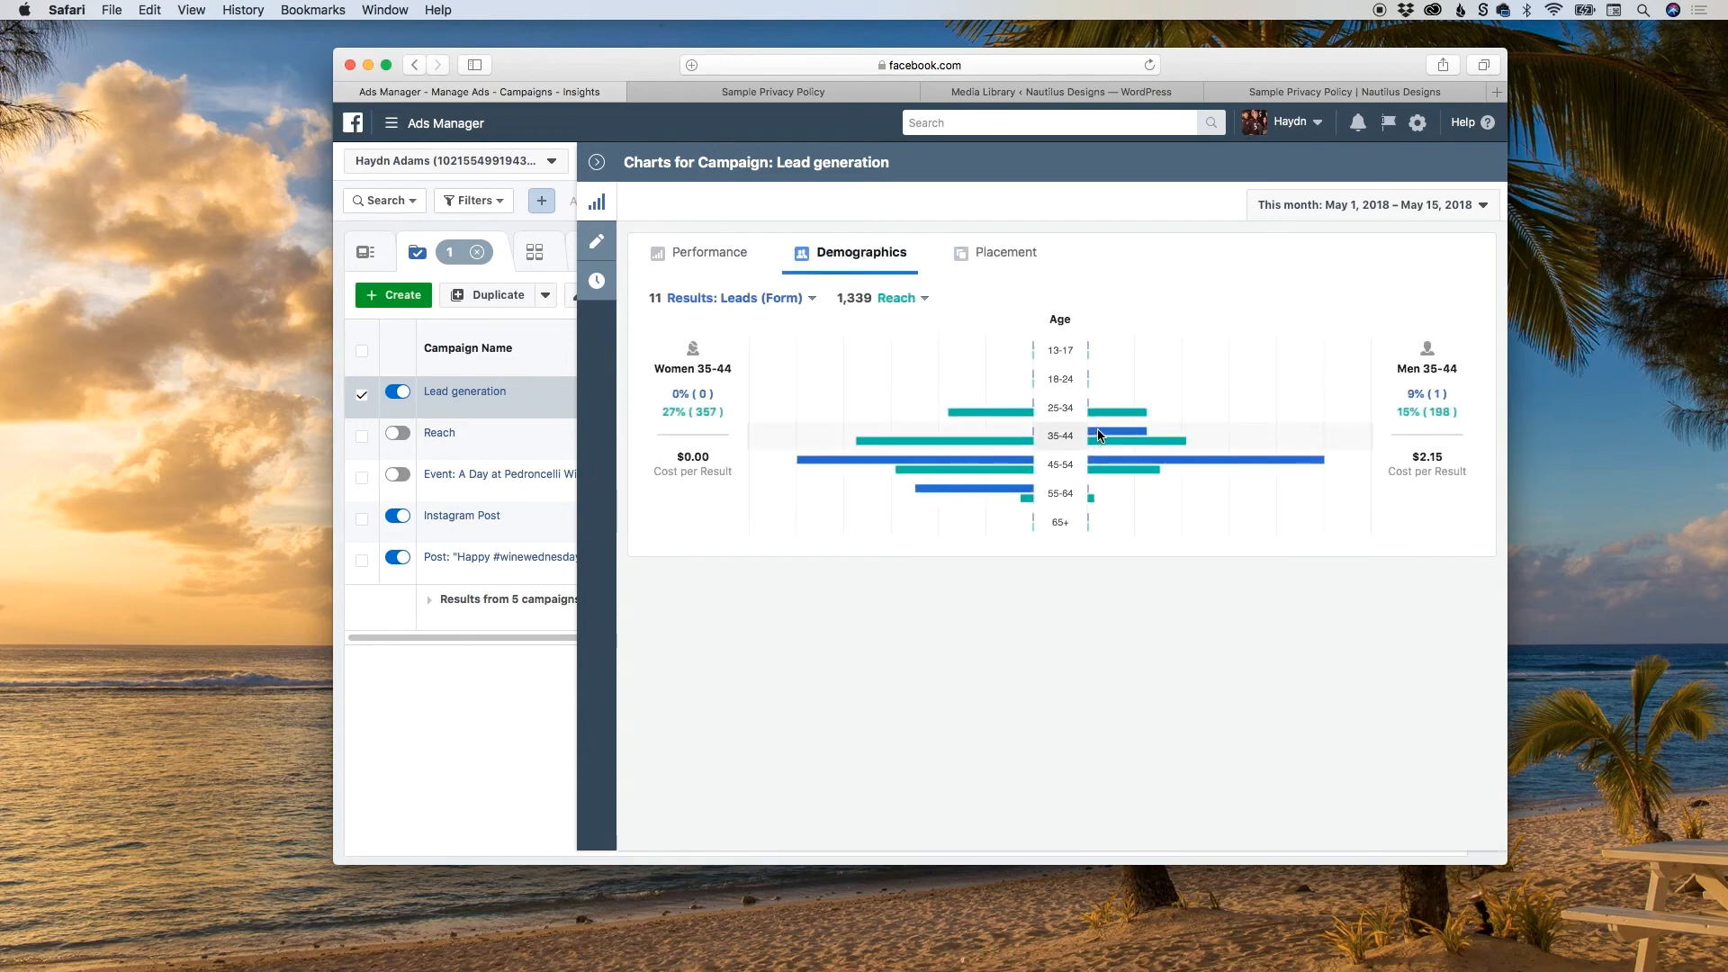
mouse_move(1099, 478)
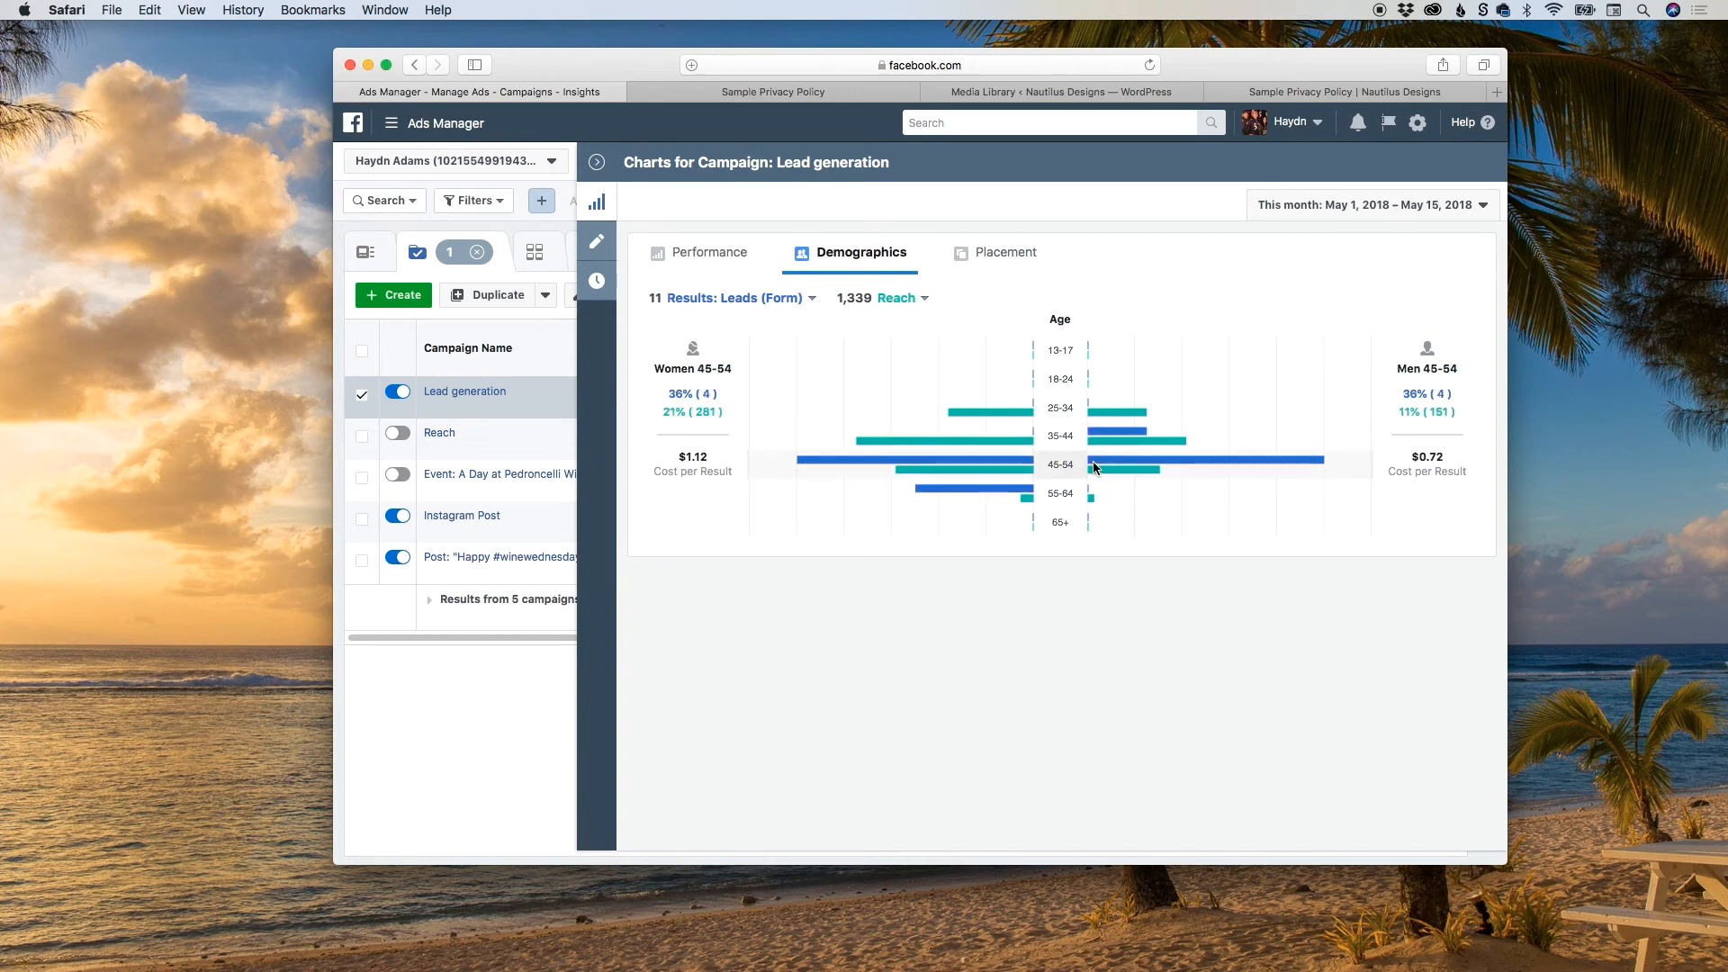
Review the Lead generation campaign's performance chart and return to the campaign list.
left_click(684, 254)
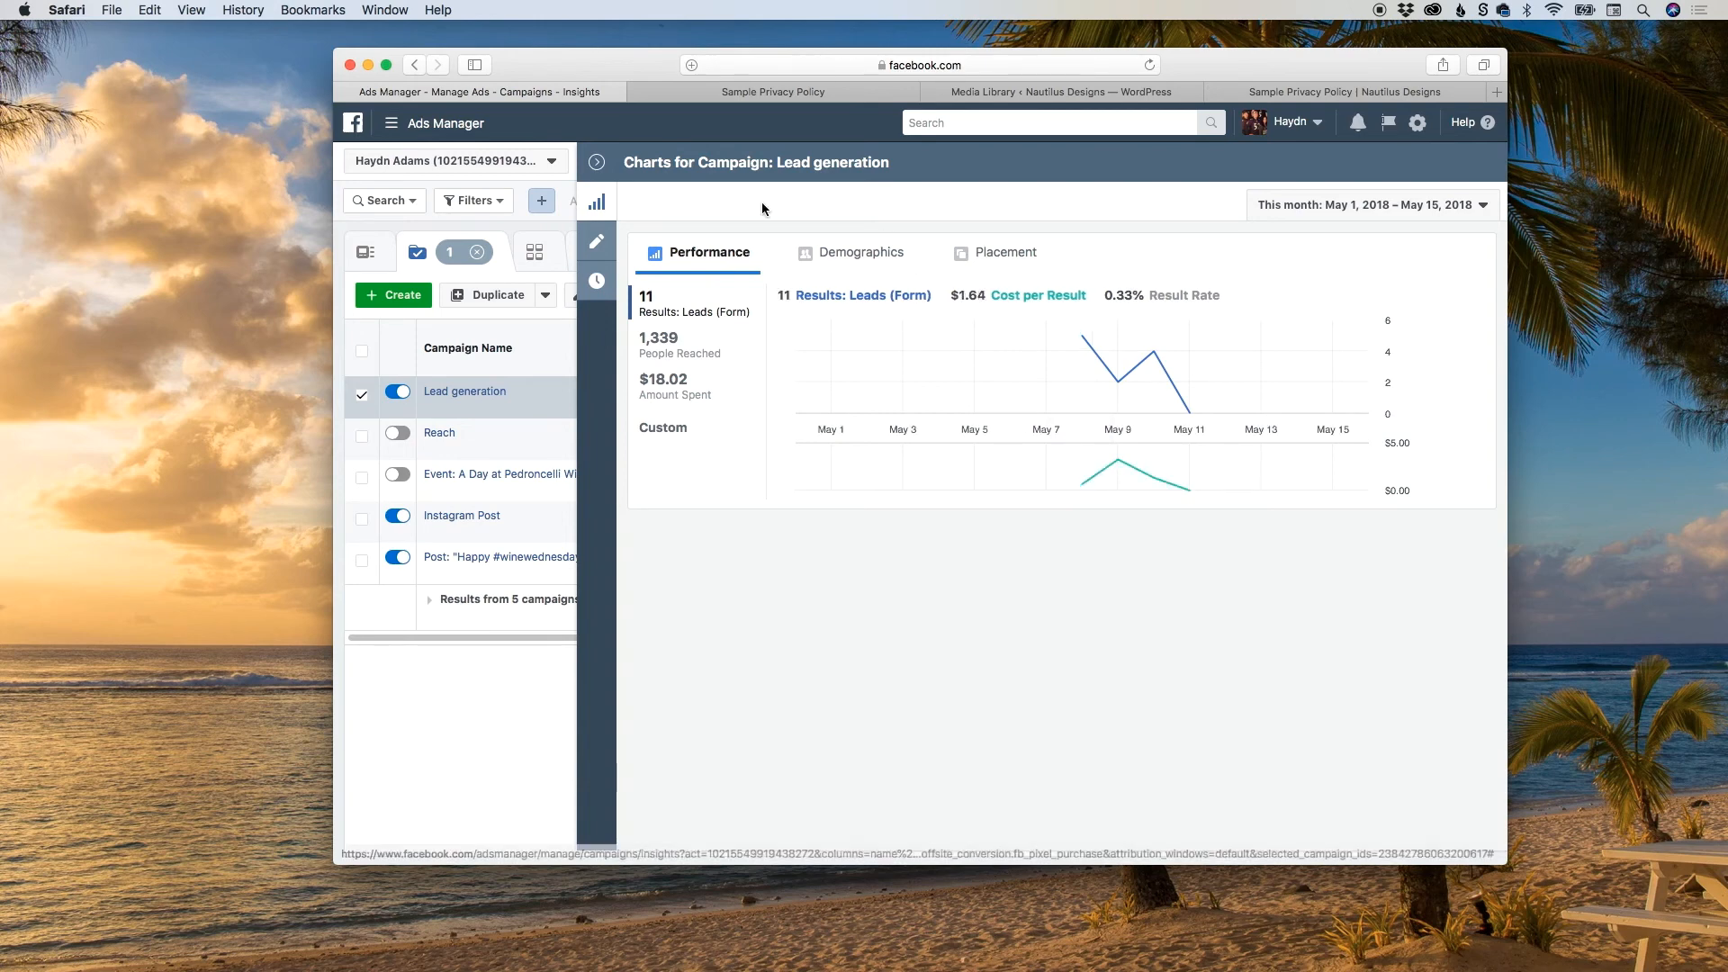
left_click(598, 167)
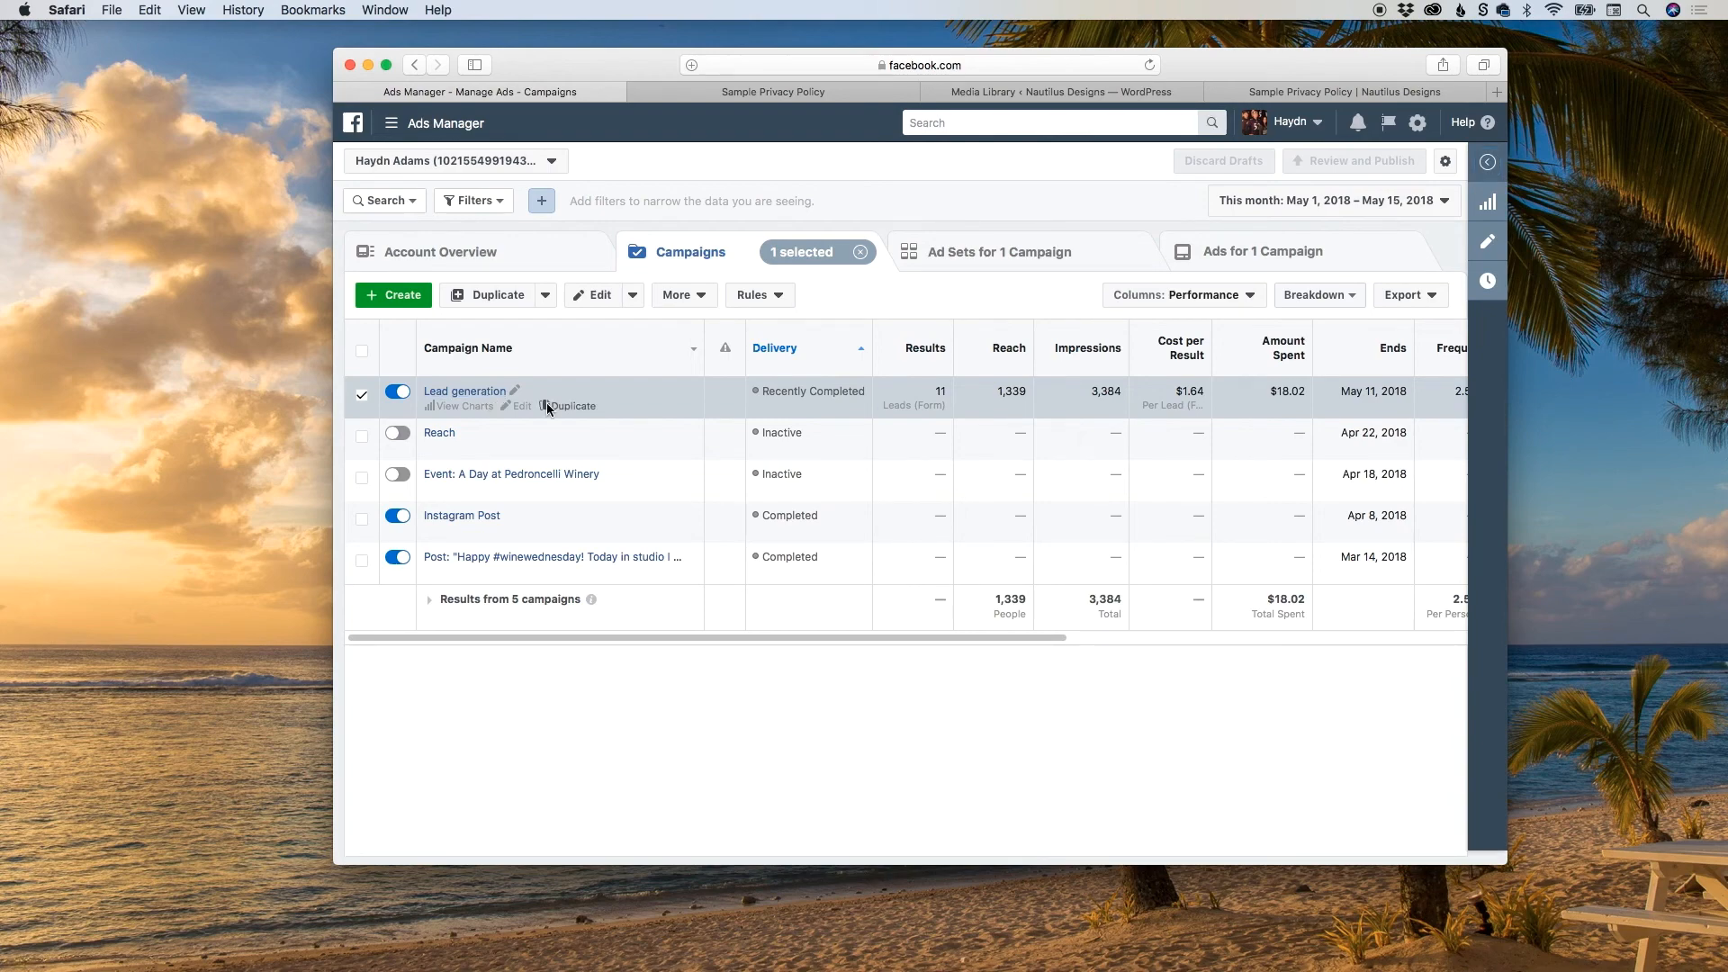
left_click(451, 410)
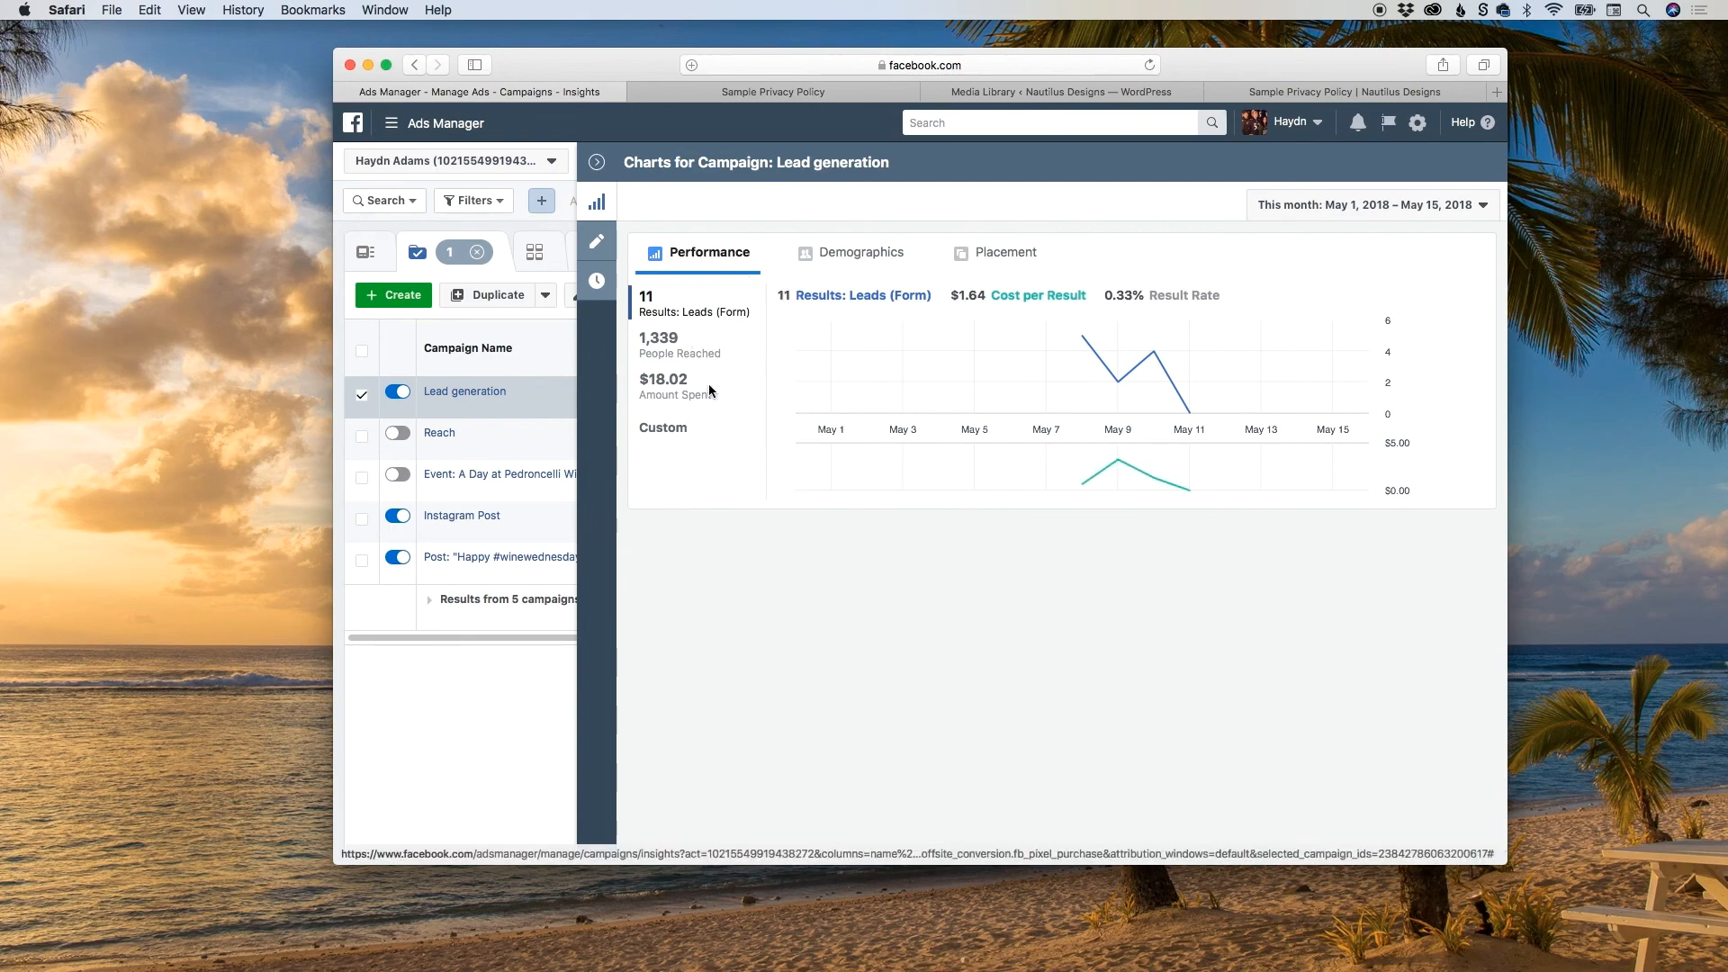
left_click(597, 163)
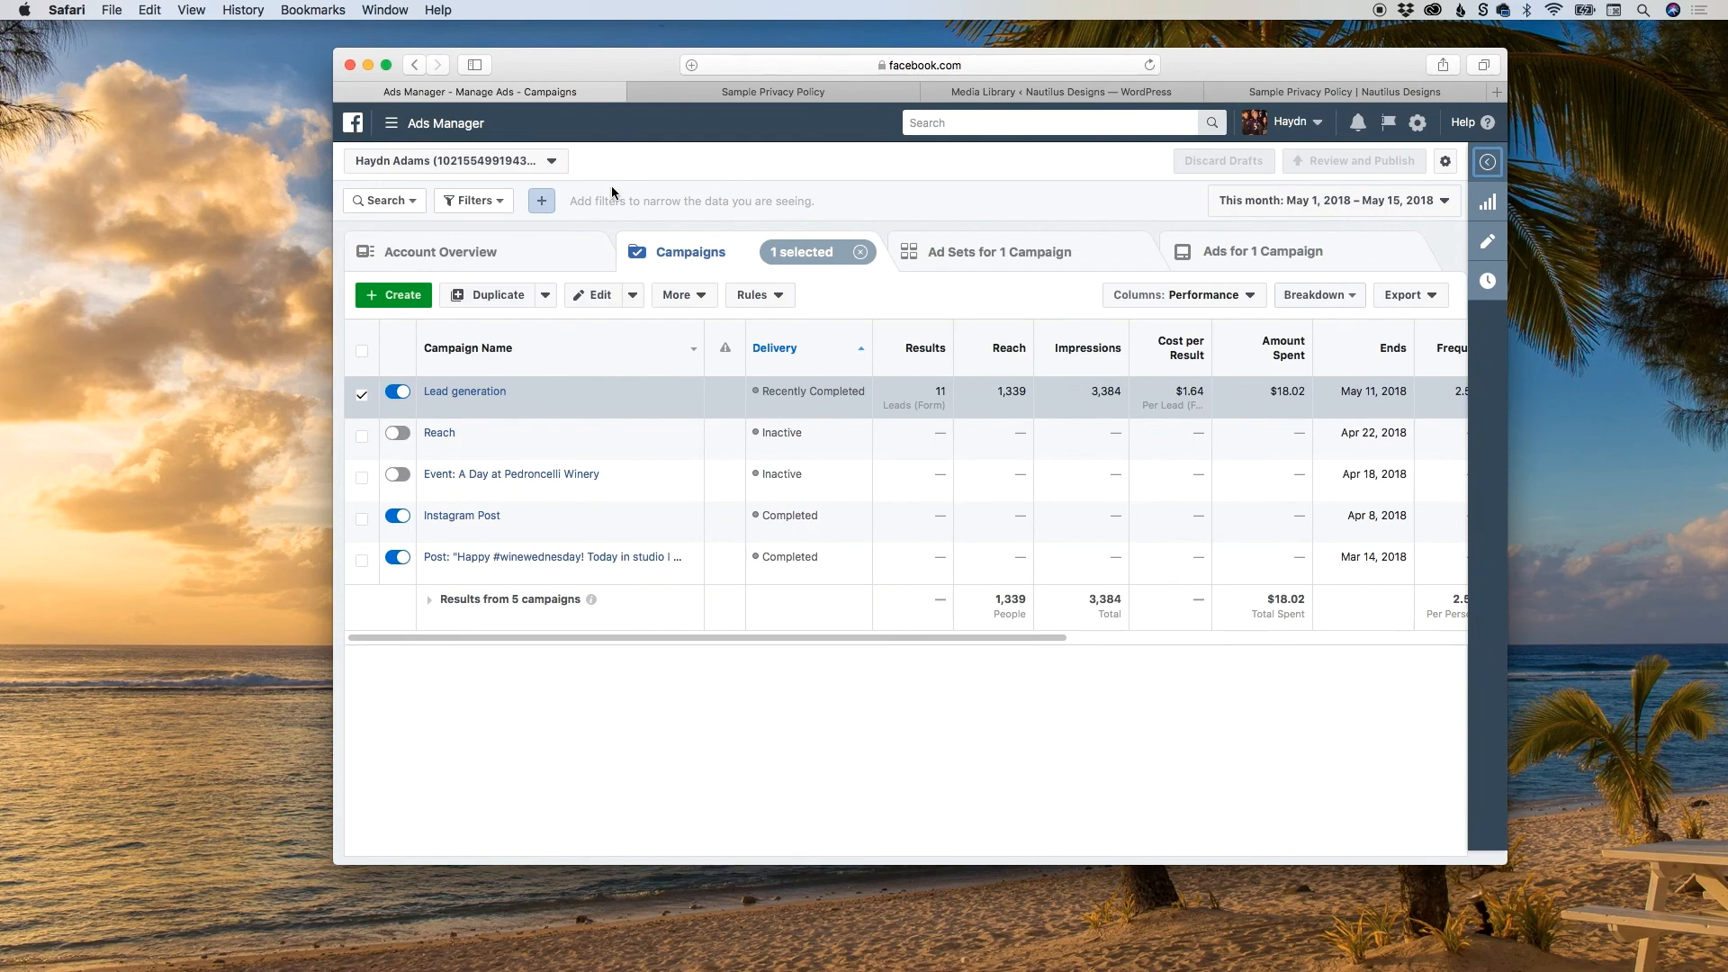
Go to the Nautilus Designs & Training business page on facebook.com.
left_click(761, 67)
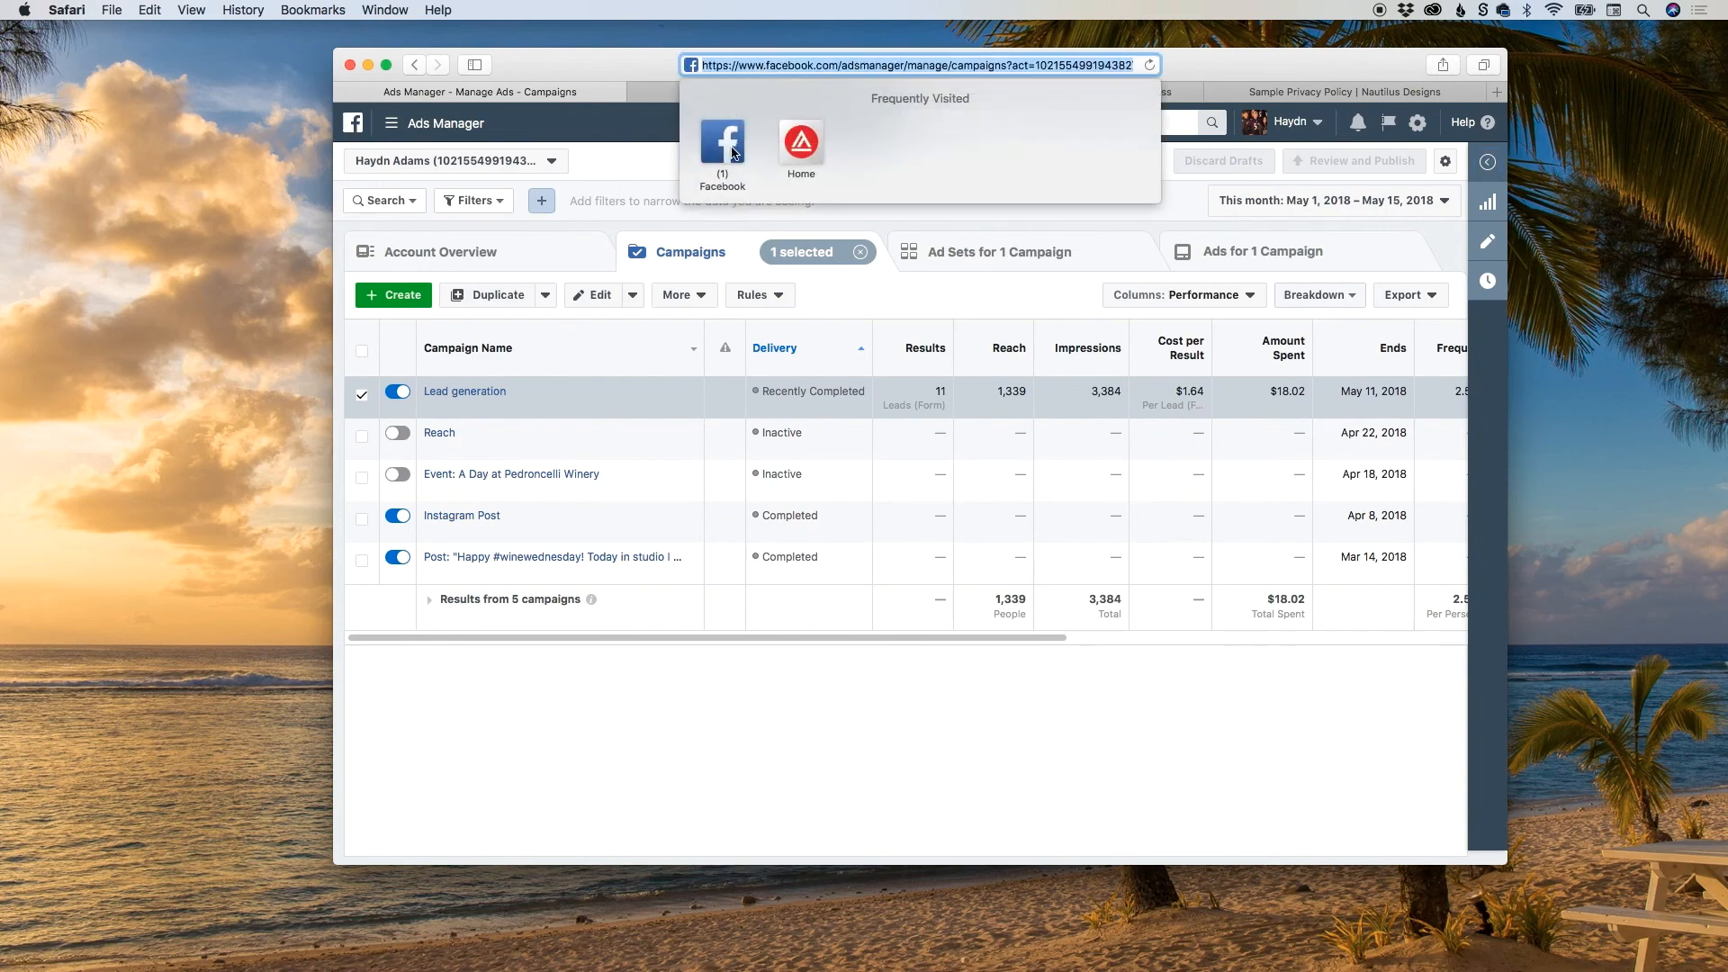
type("facebook.com/")
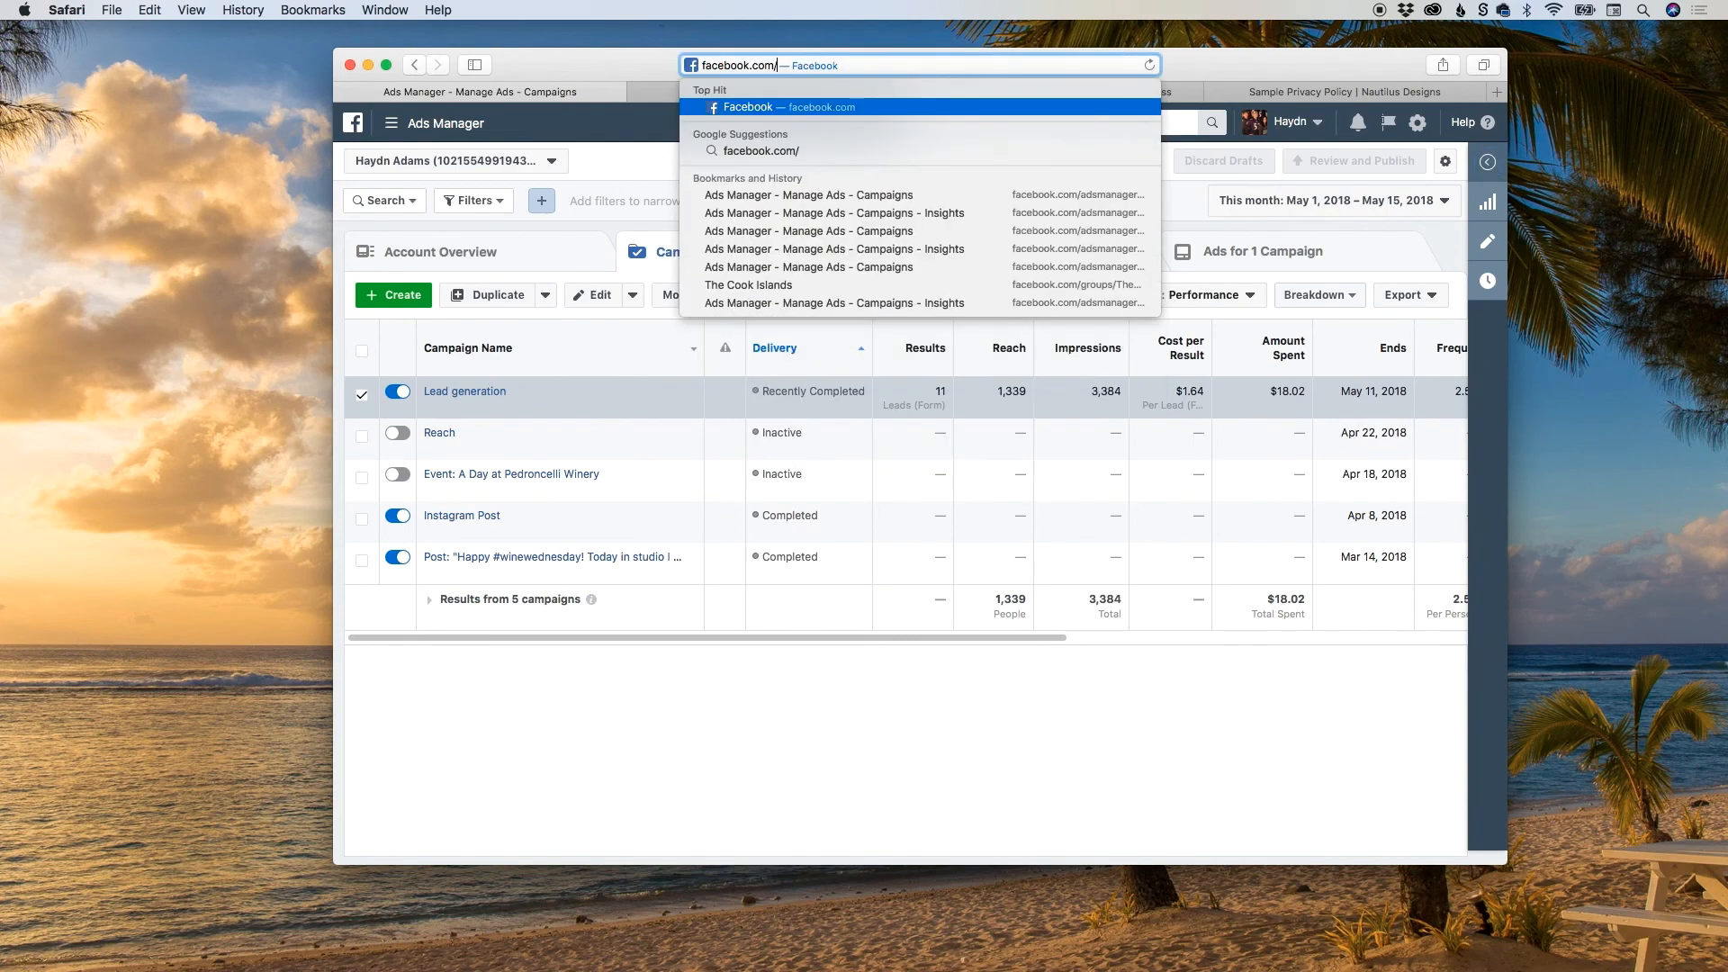
type("nautil")
key("Return")
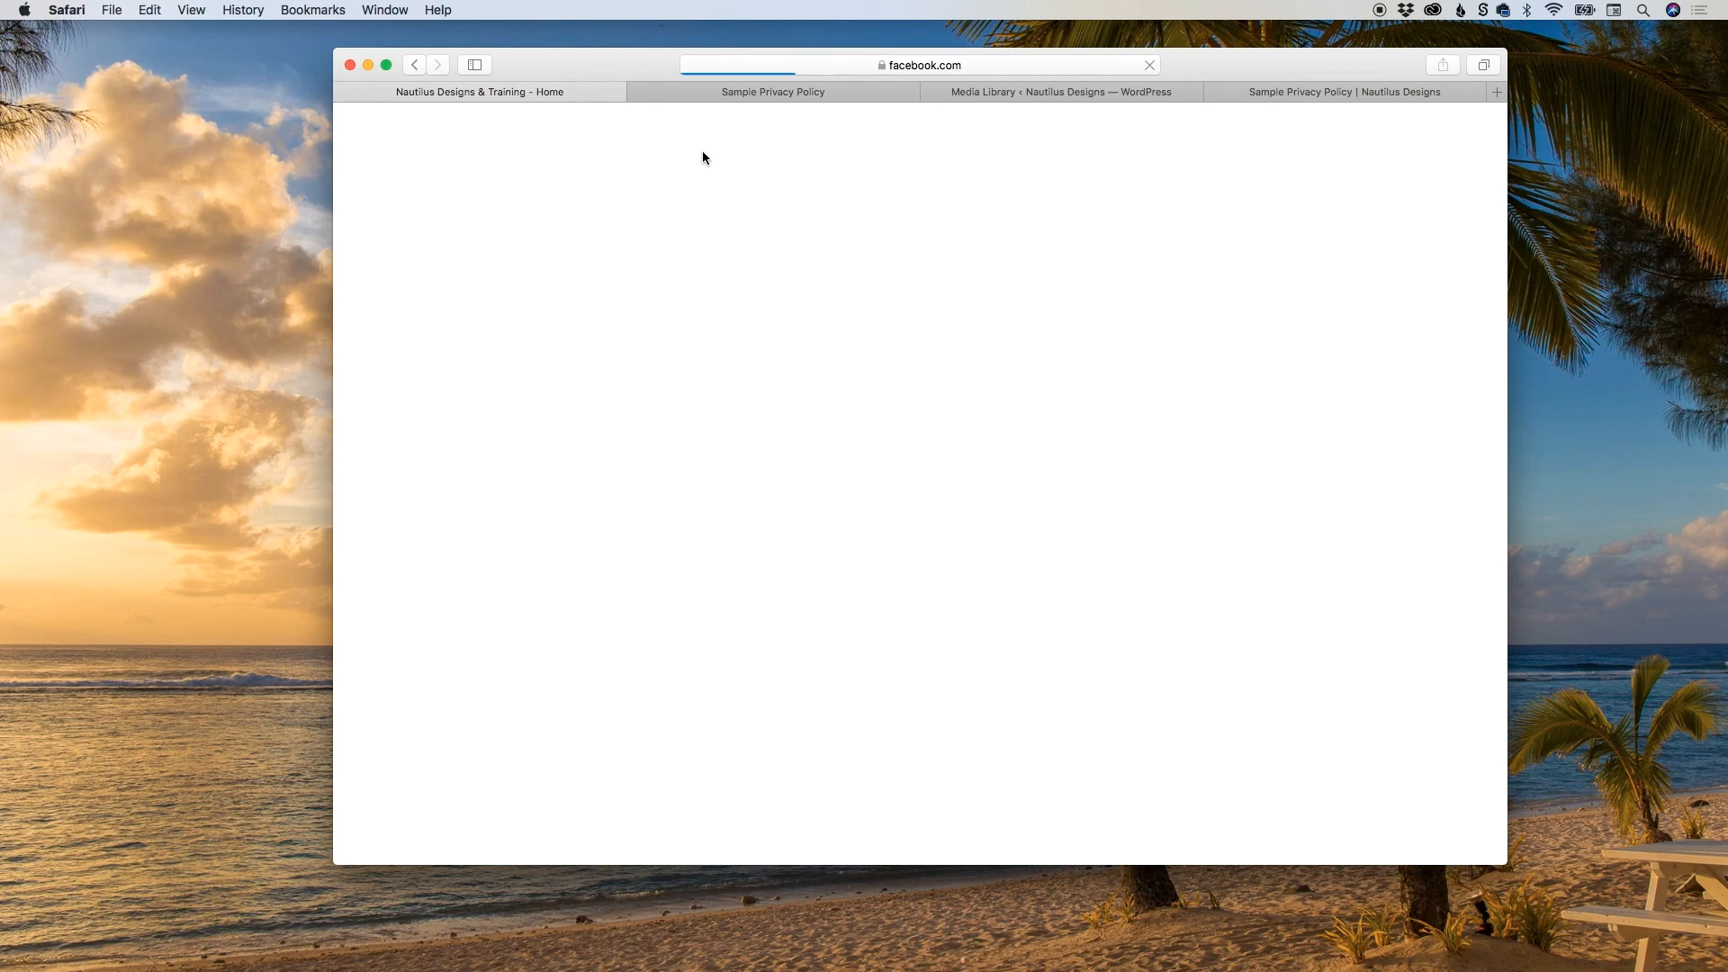
Close the Media Library and both Sample Privacy Policy browser tabs, keeping only the business page.
left_click(634, 93)
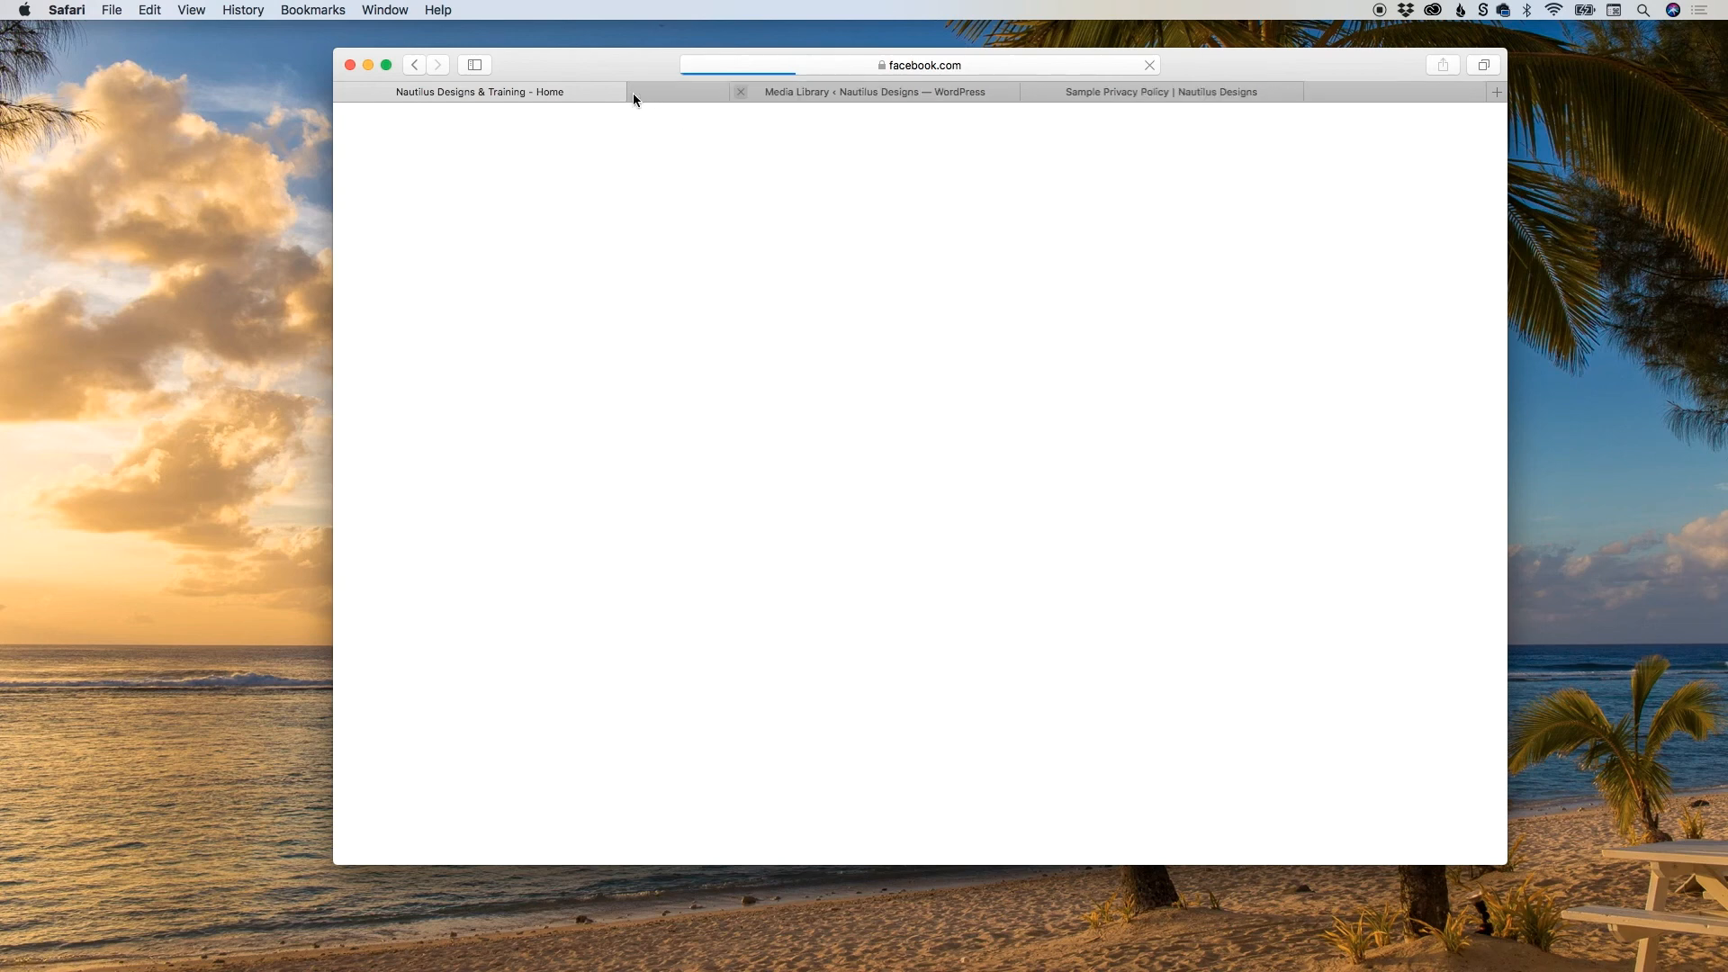
left_click(635, 93)
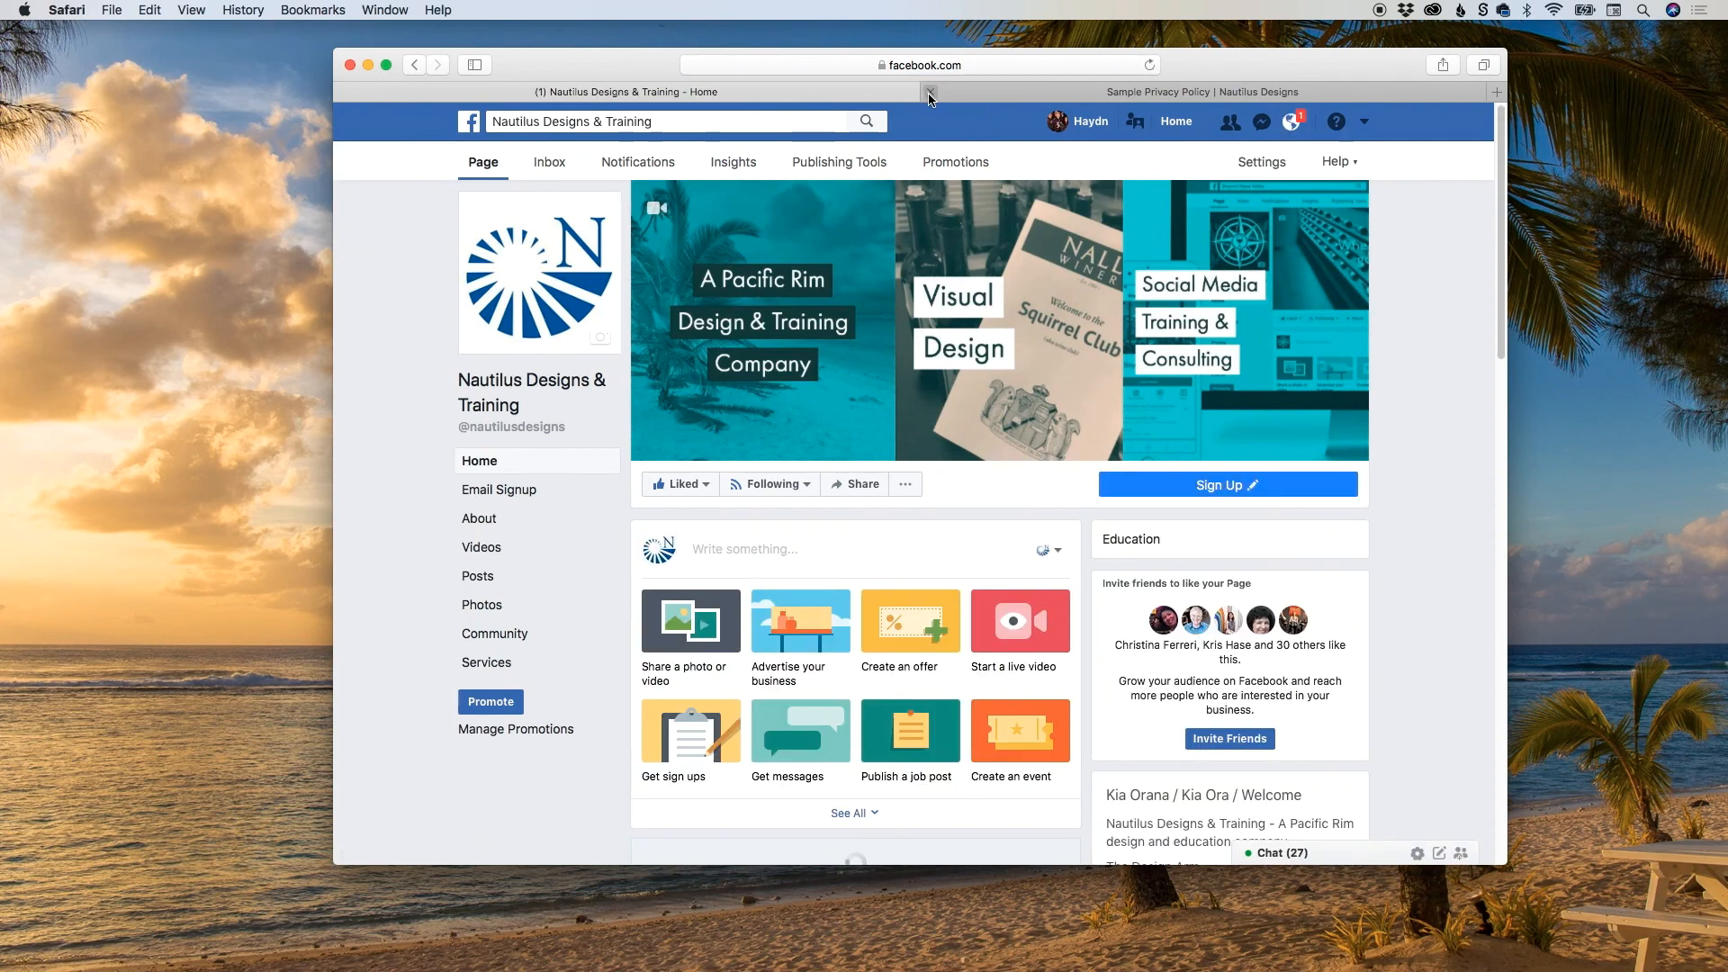
left_click(930, 92)
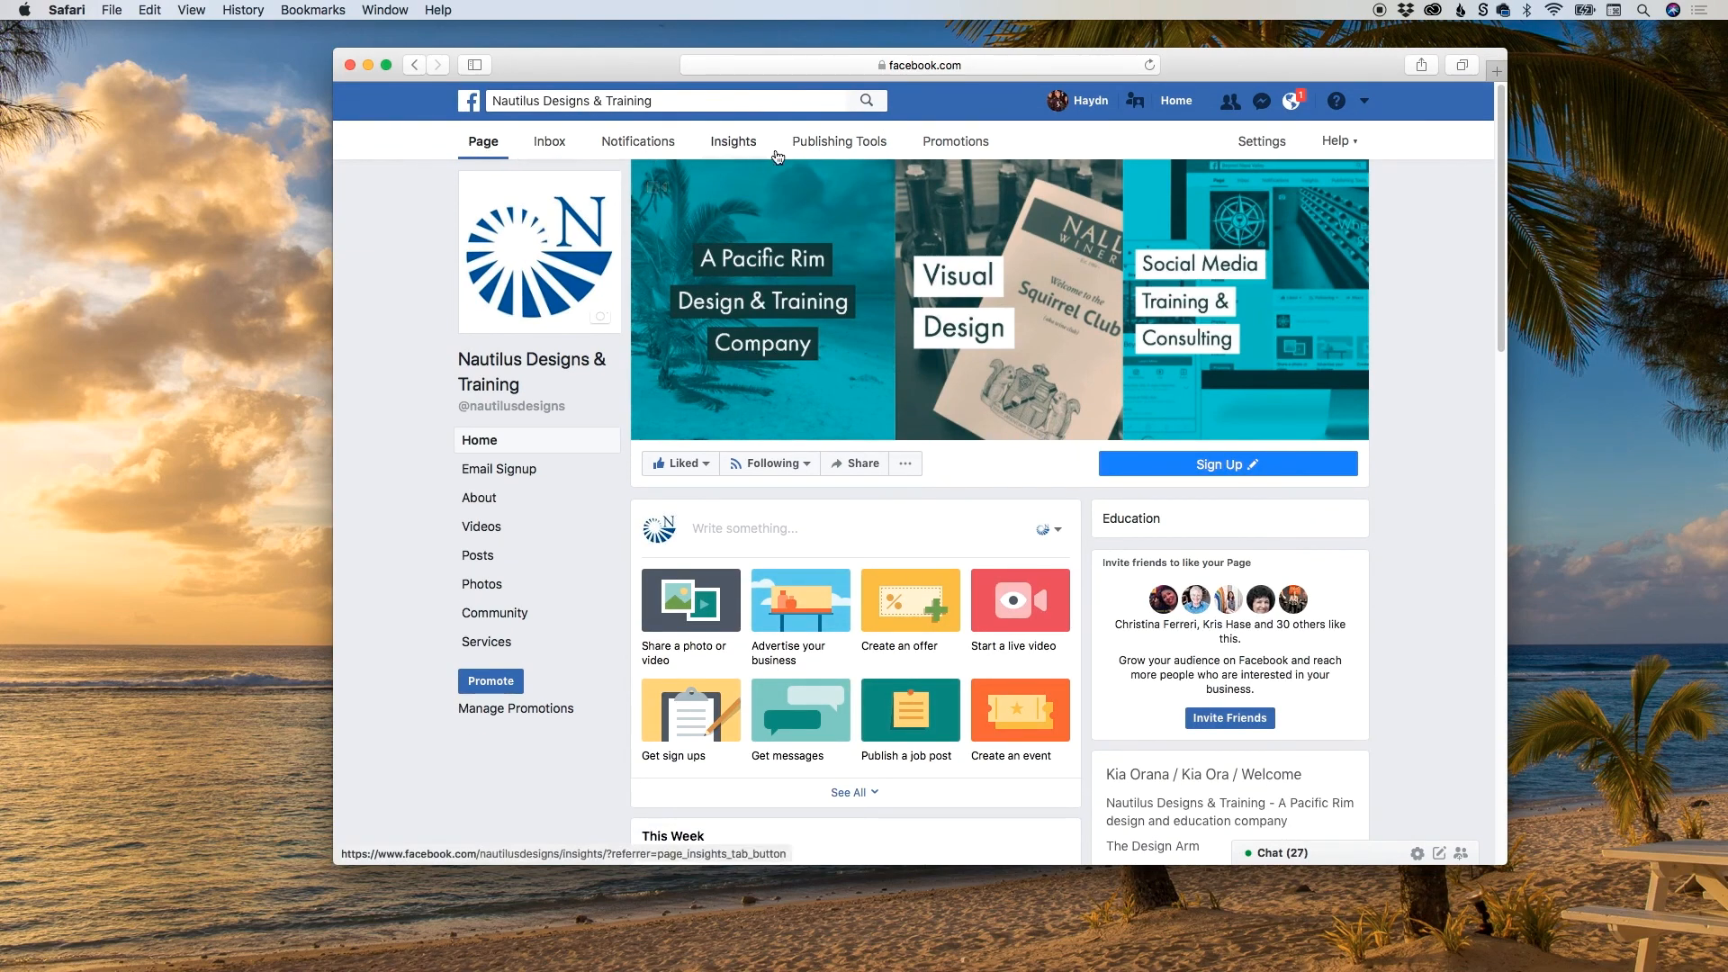
Open the Forms Library of lead ads forms in the page's Publishing Tools.
left_click(829, 144)
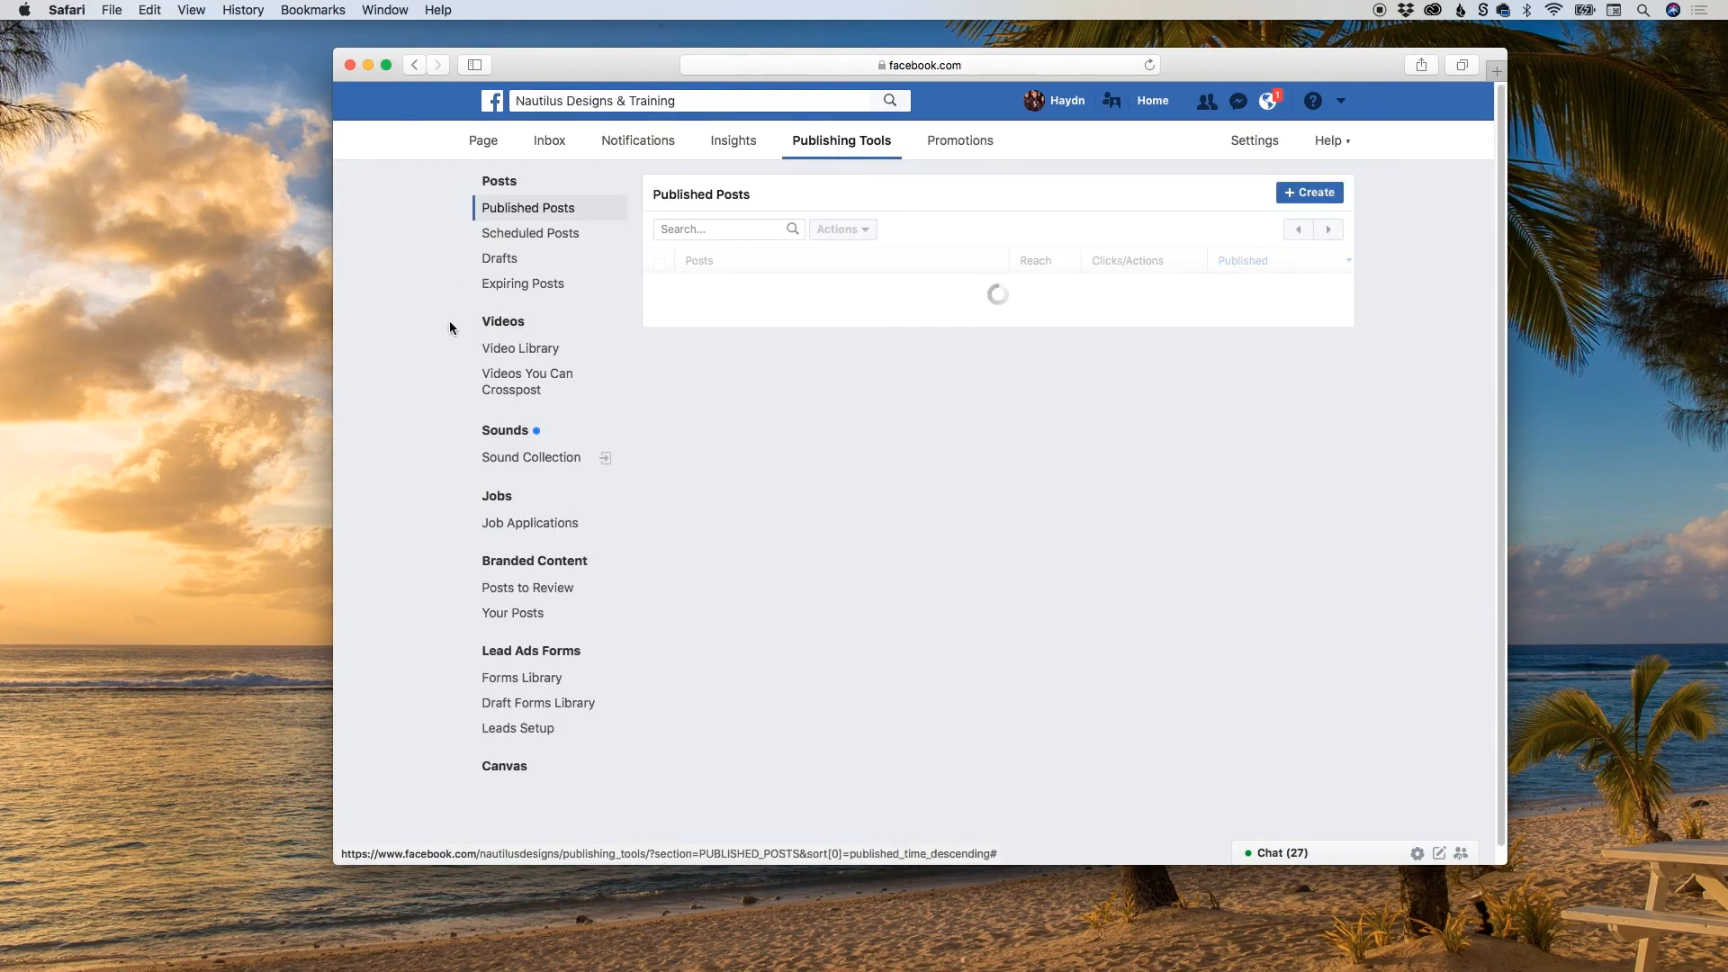
scroll(432, 320, "down", 2)
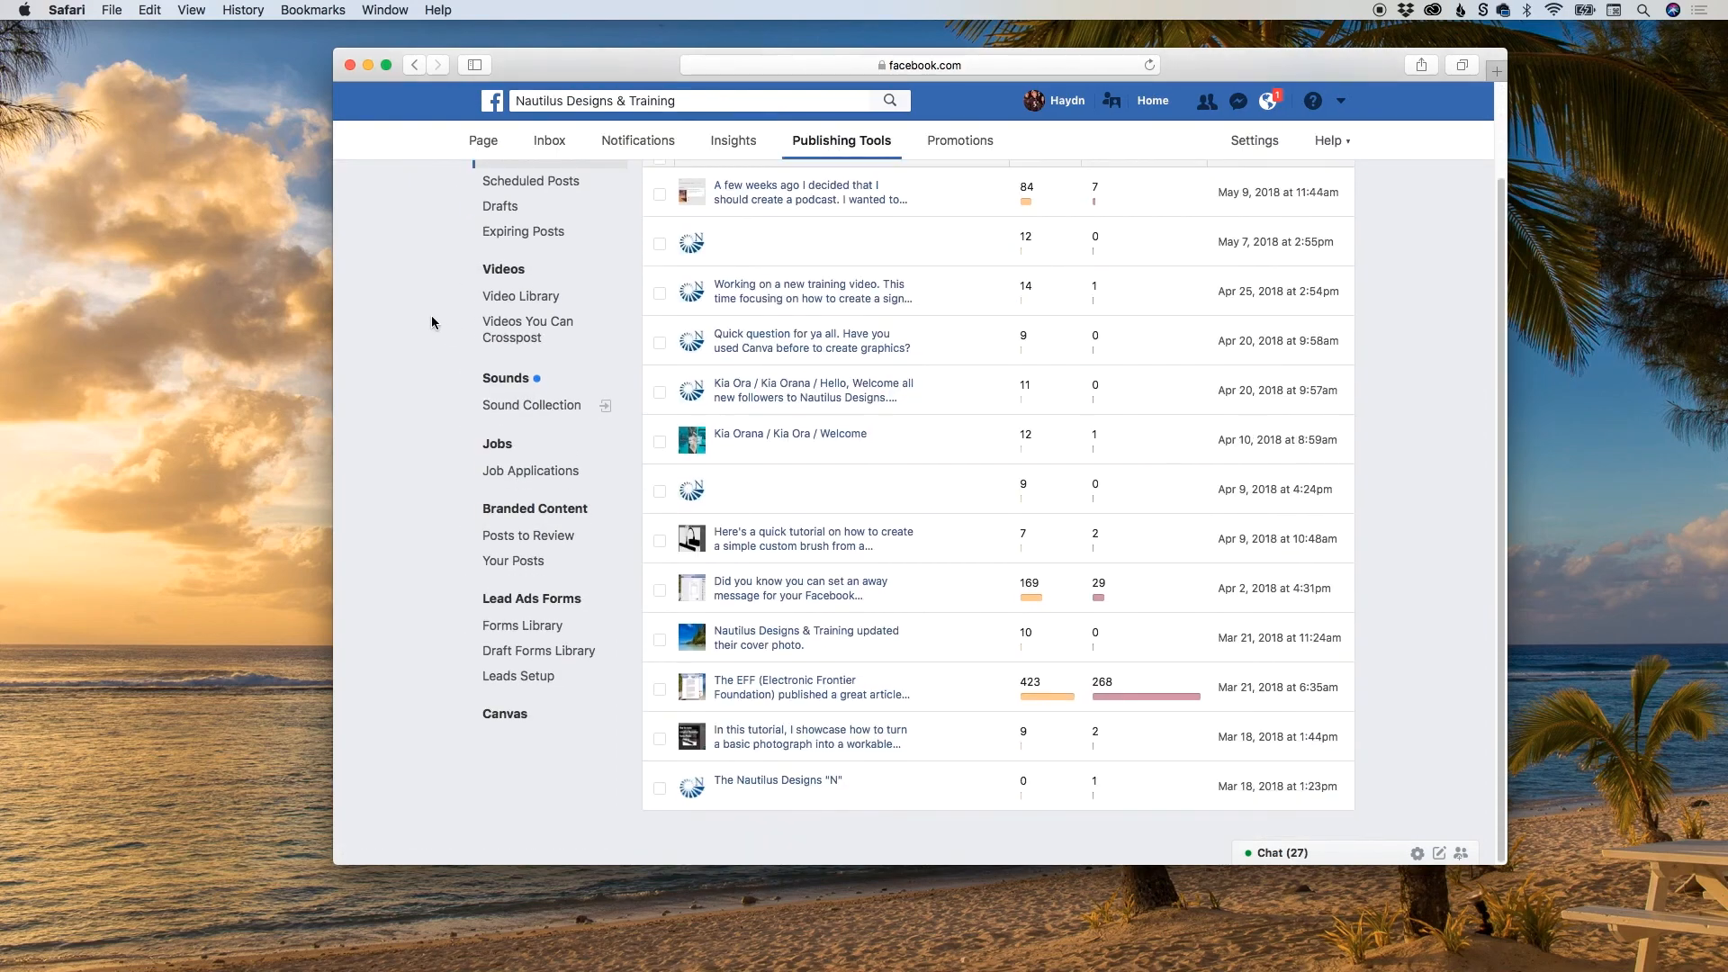
left_click(516, 635)
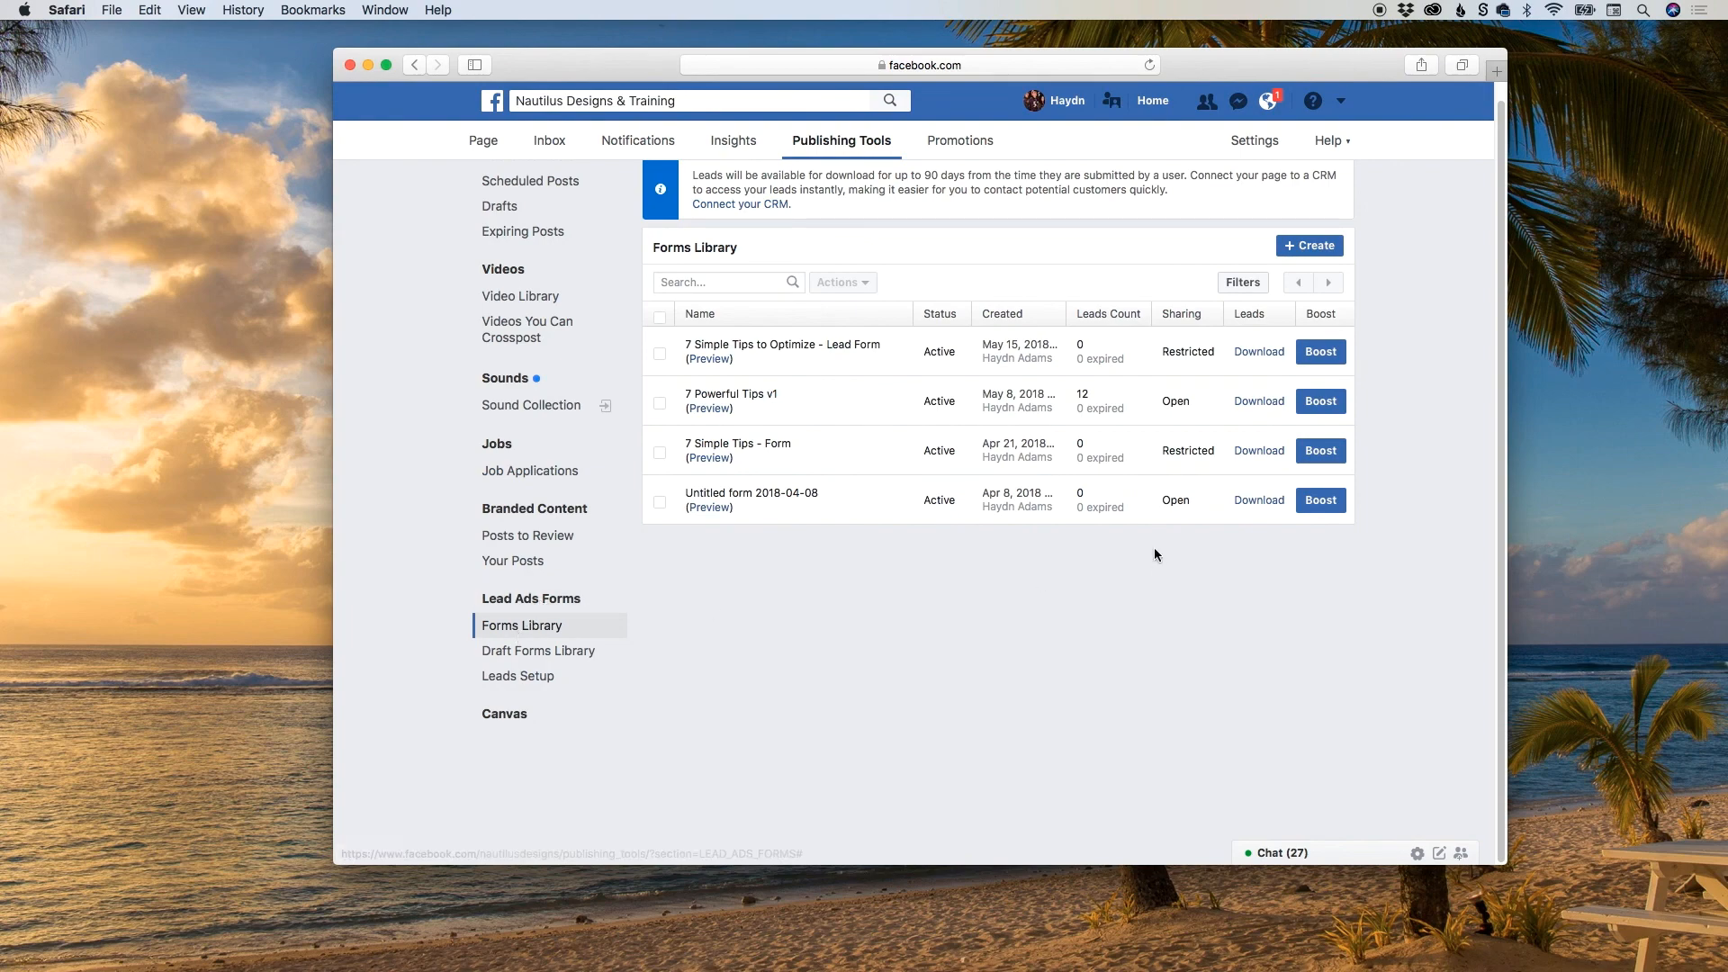
Inspect the targeted and untargeted lead breakdown for 7 Powerful Tips v1, and dismiss the Download Leads dialog.
mouse_move(1087, 399)
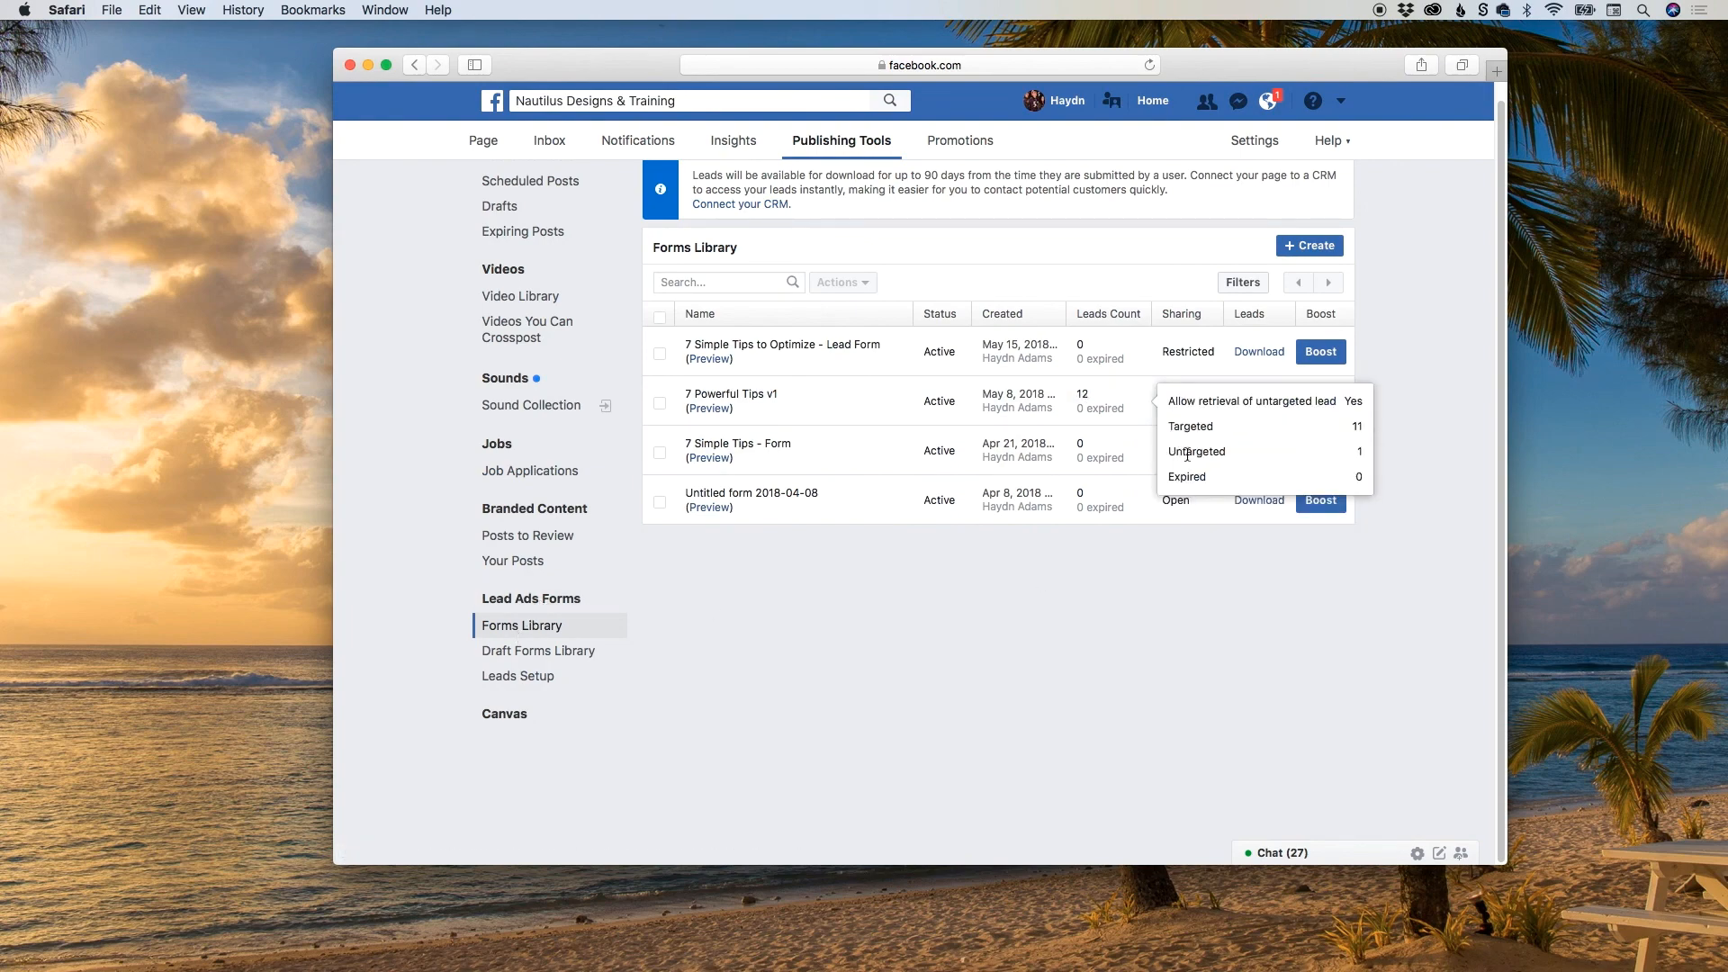
left_click_drag(1172, 453, 1226, 455)
left_click(1117, 421)
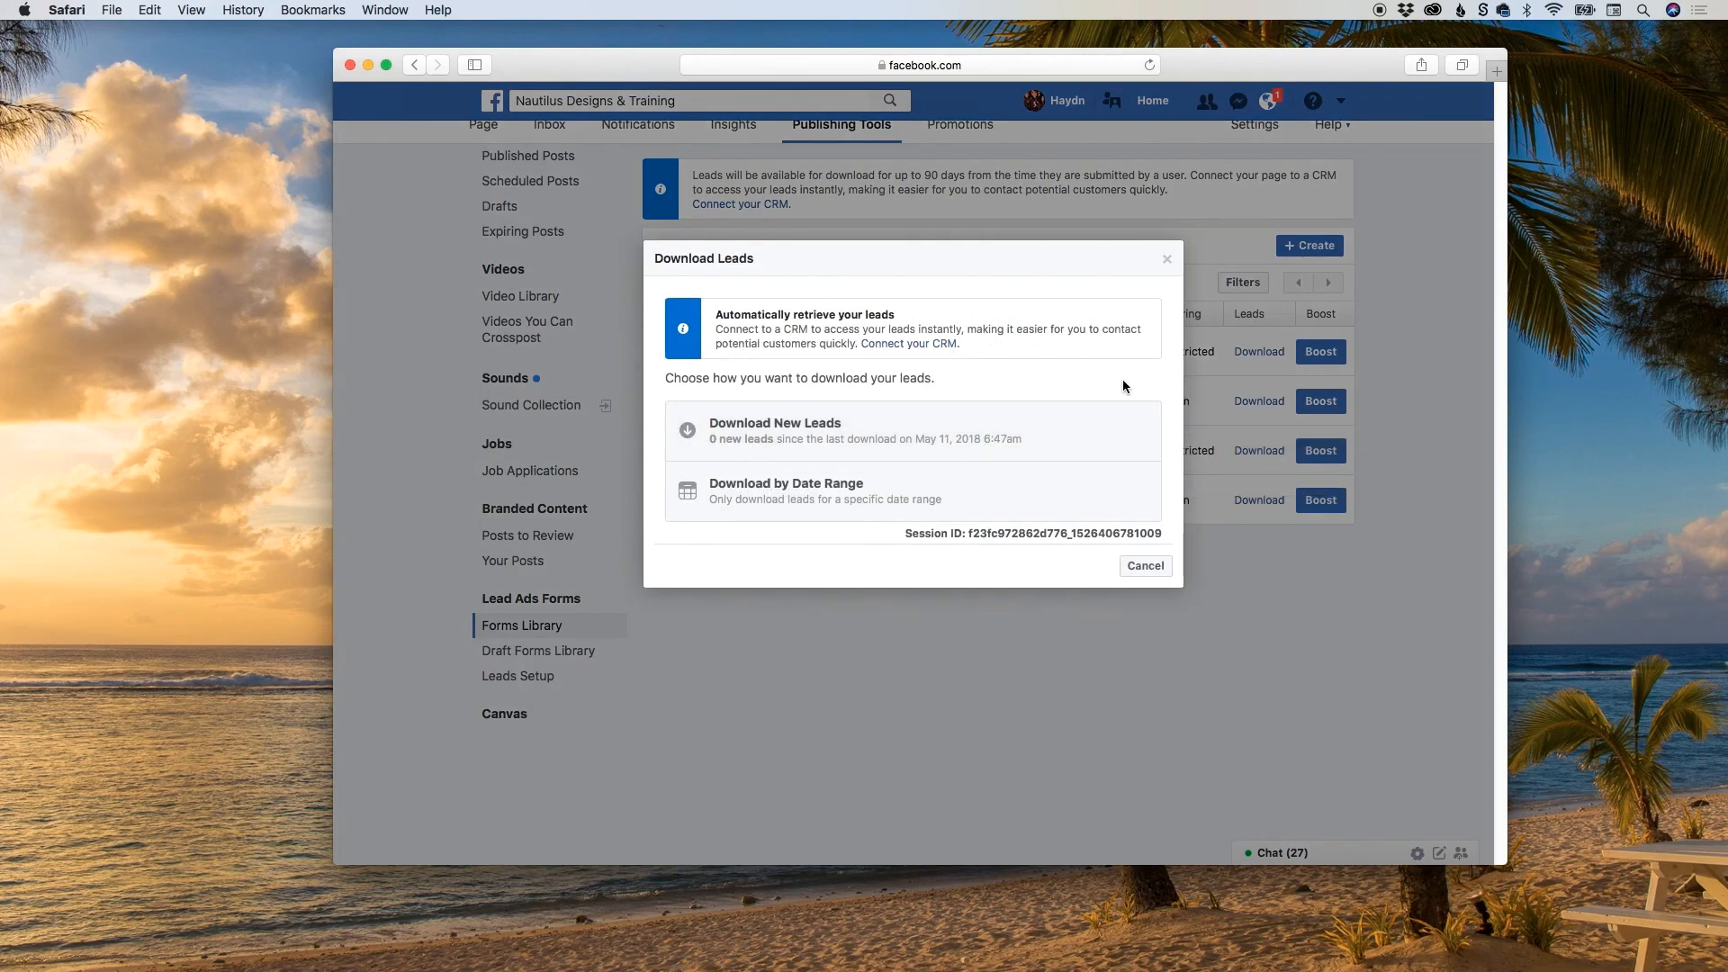
left_click(1166, 259)
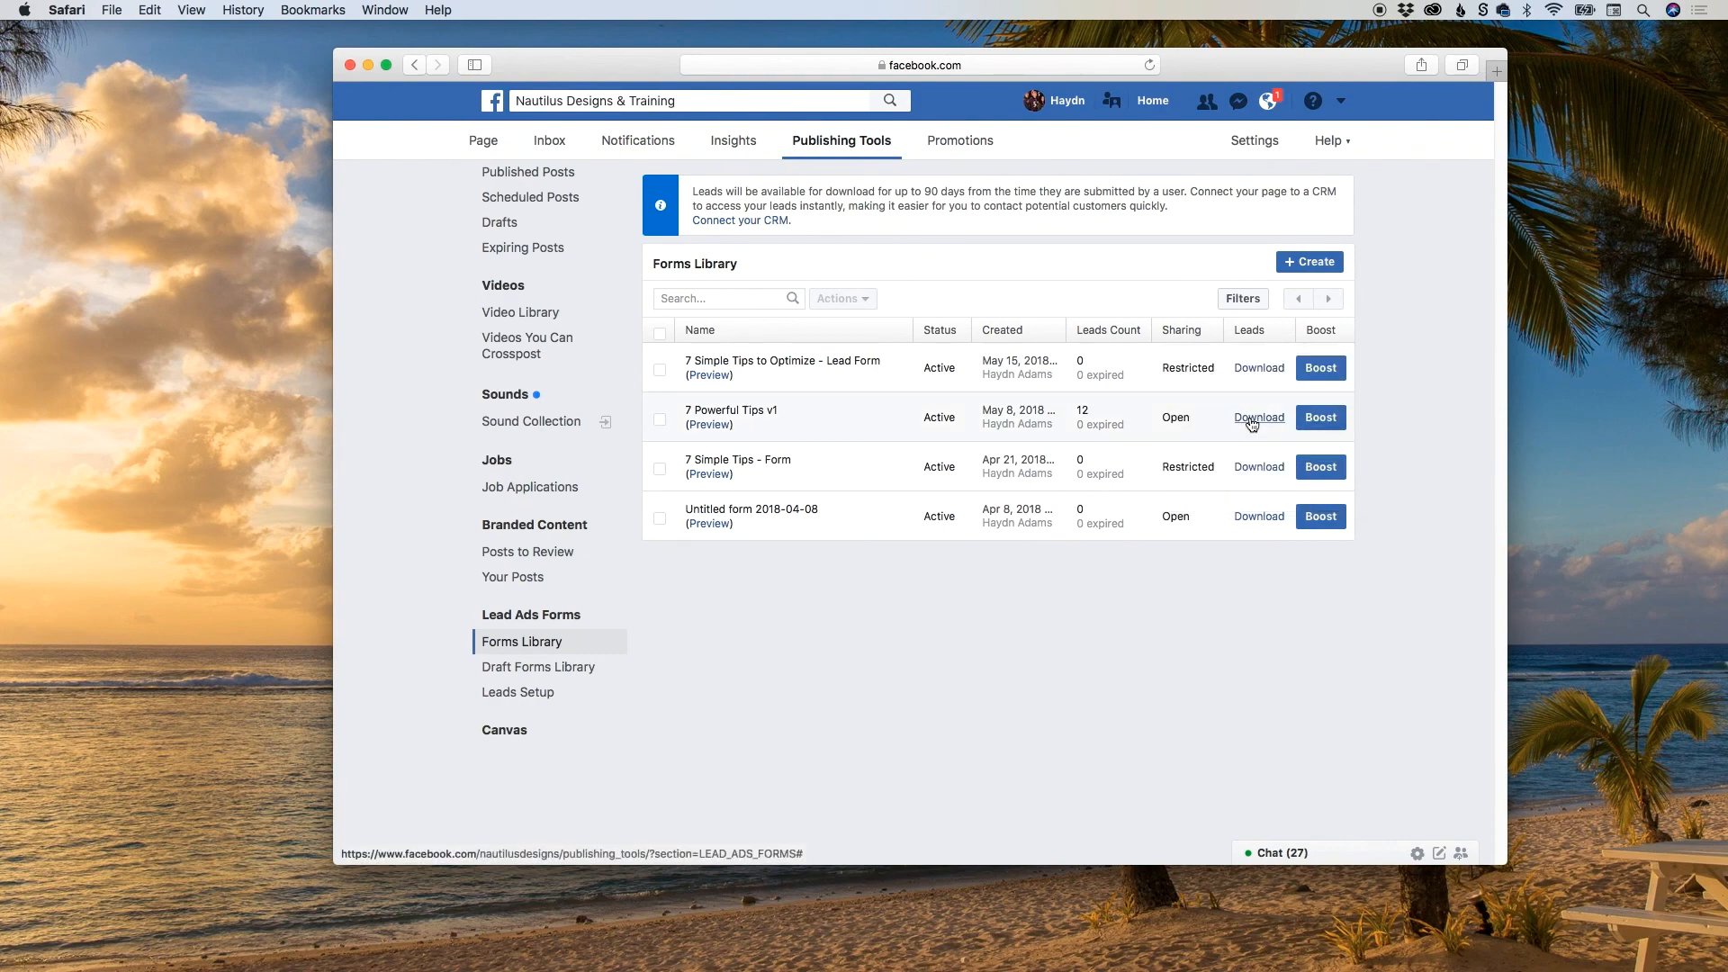
Download the 7 Powerful Tips v1 leads by date range as a CSV file, using the Lifetime range.
mouse_move(734, 415)
left_click(1258, 418)
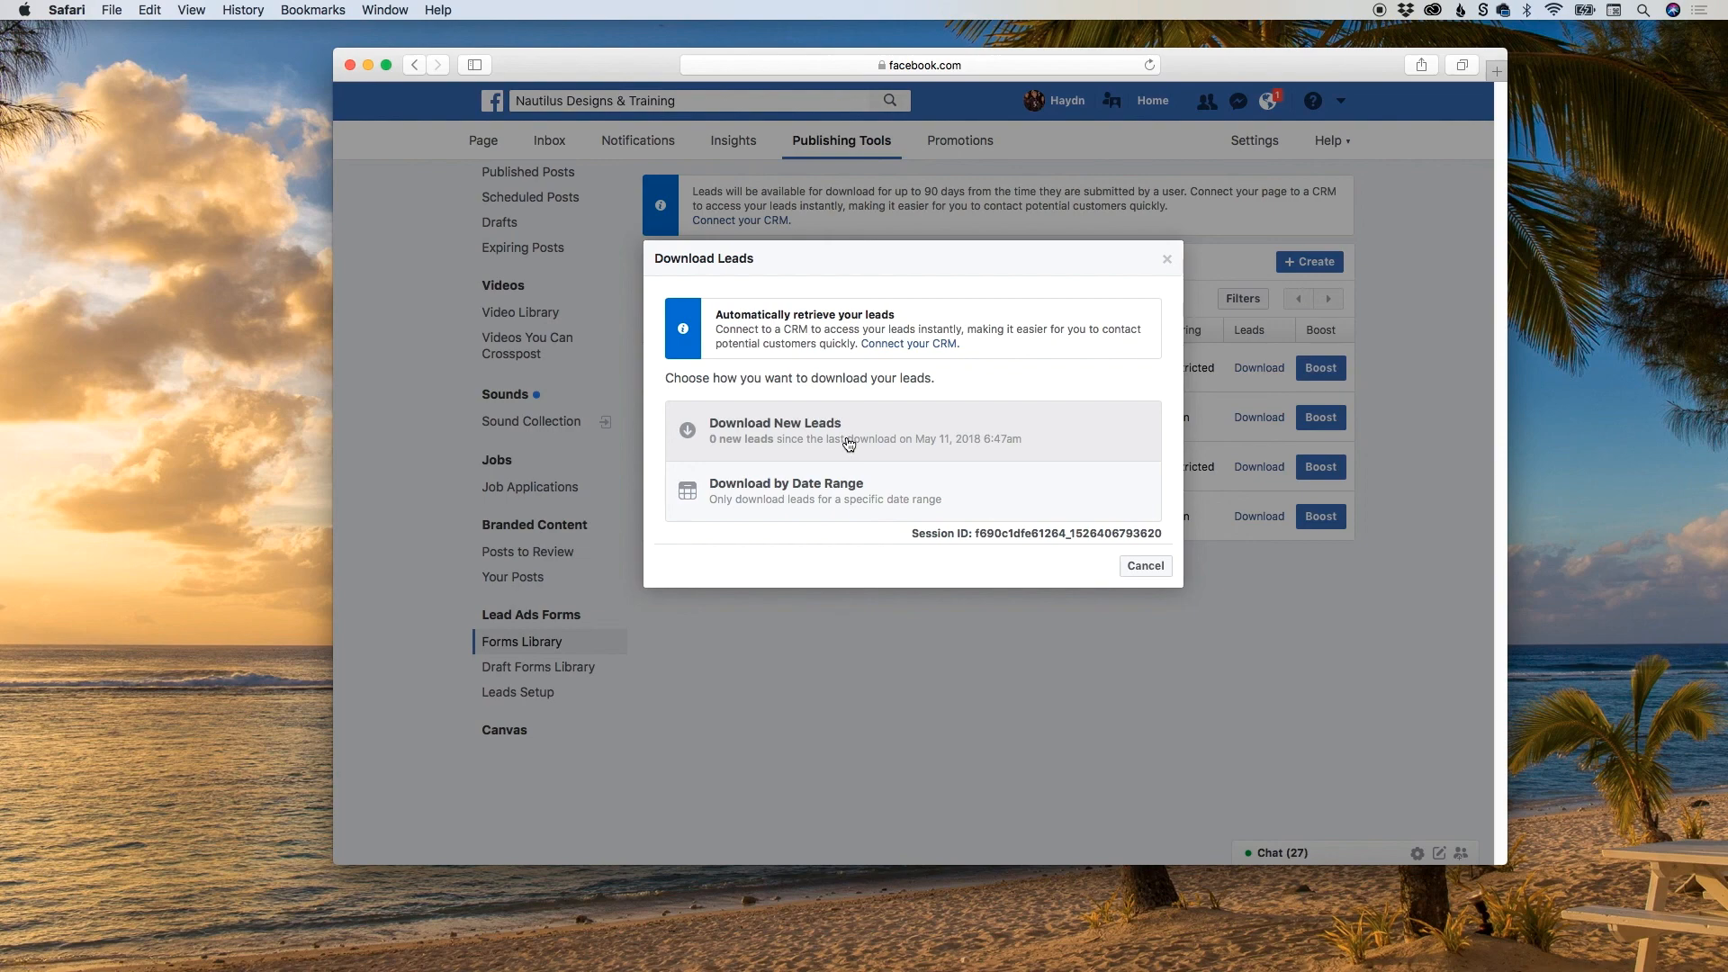
left_click(810, 490)
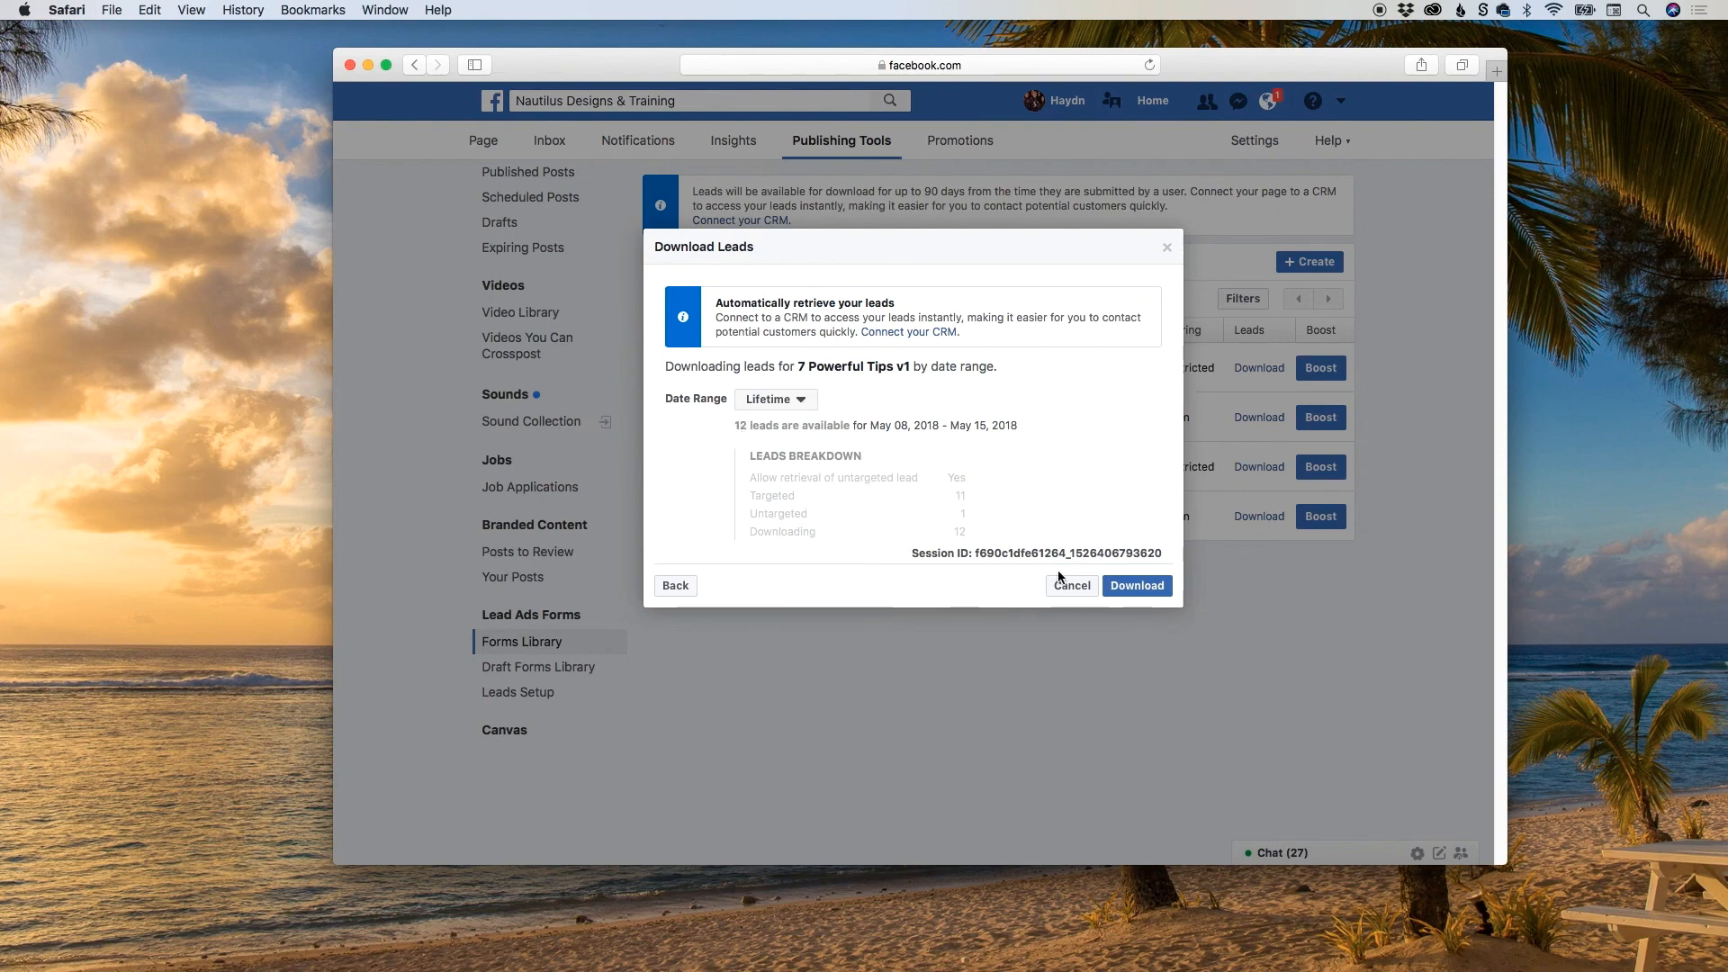
left_click(1145, 589)
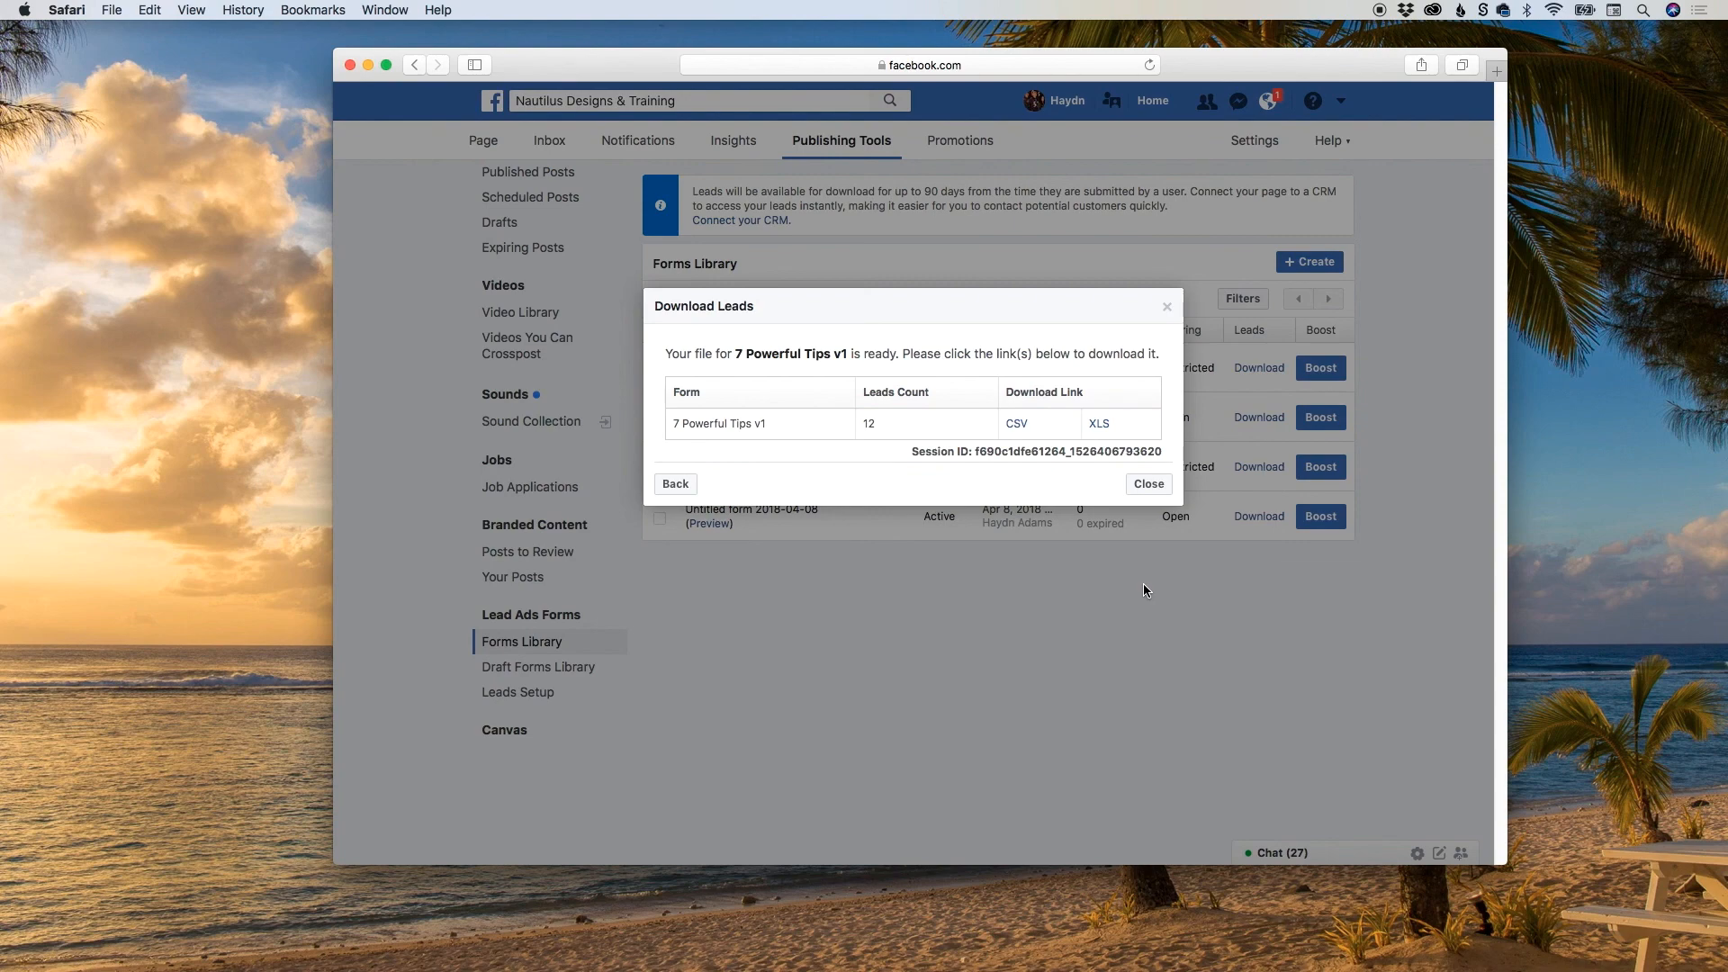
left_click(1019, 426)
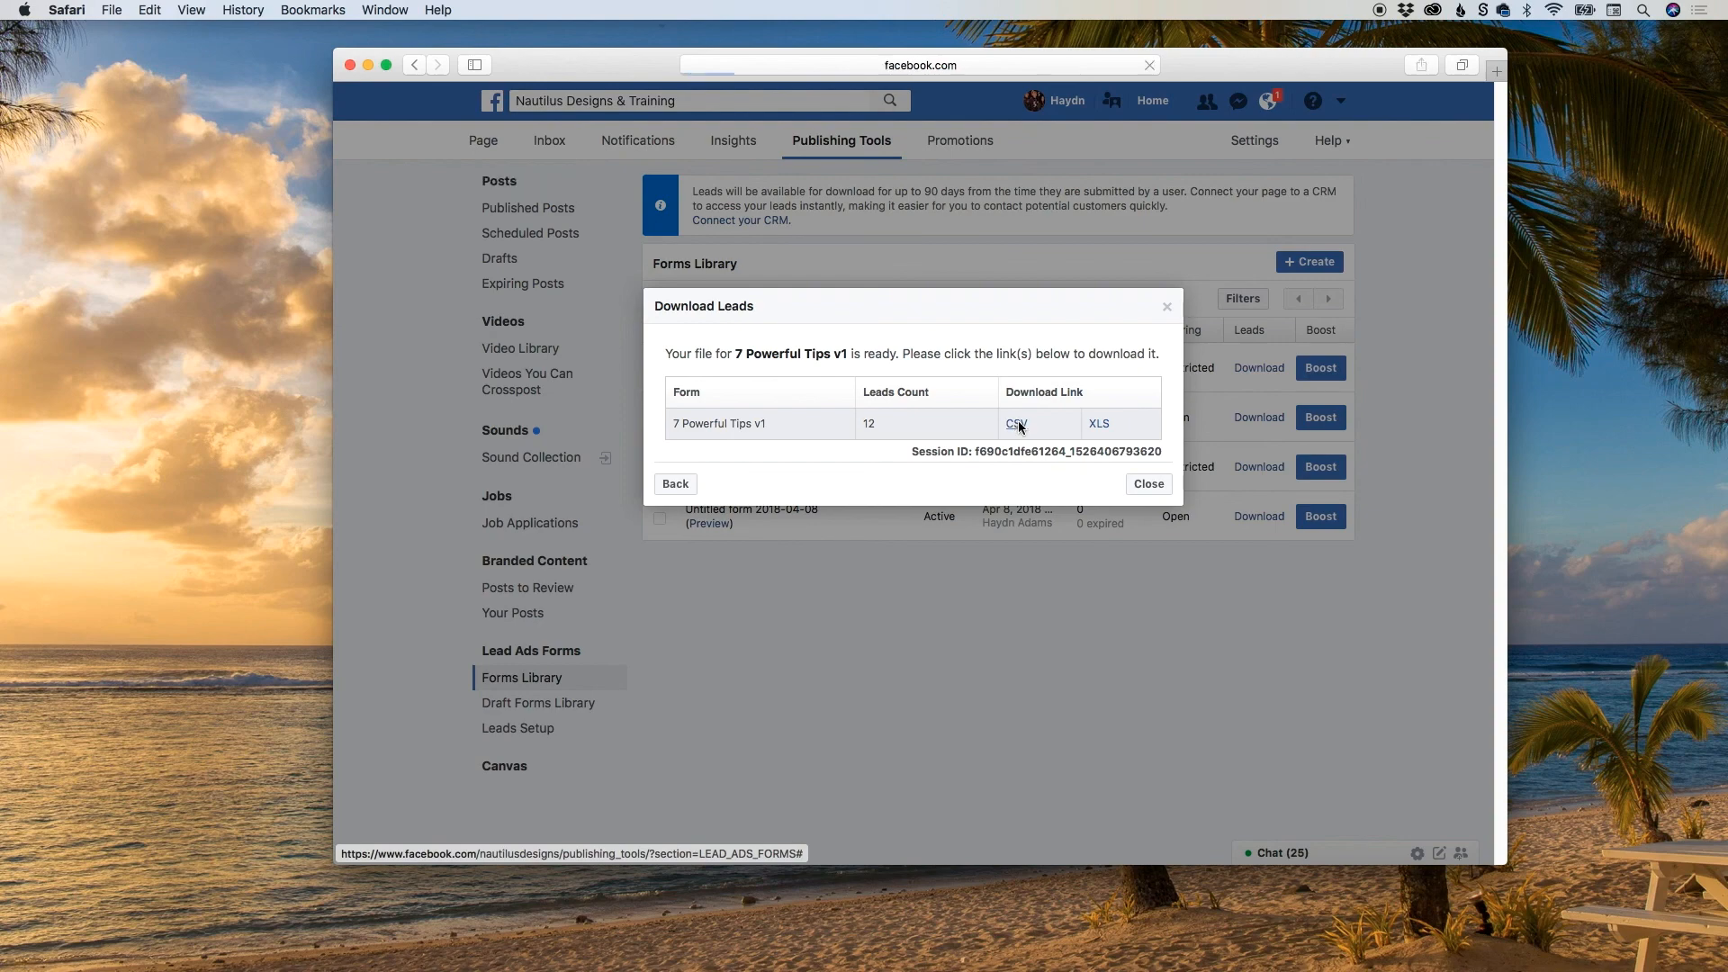